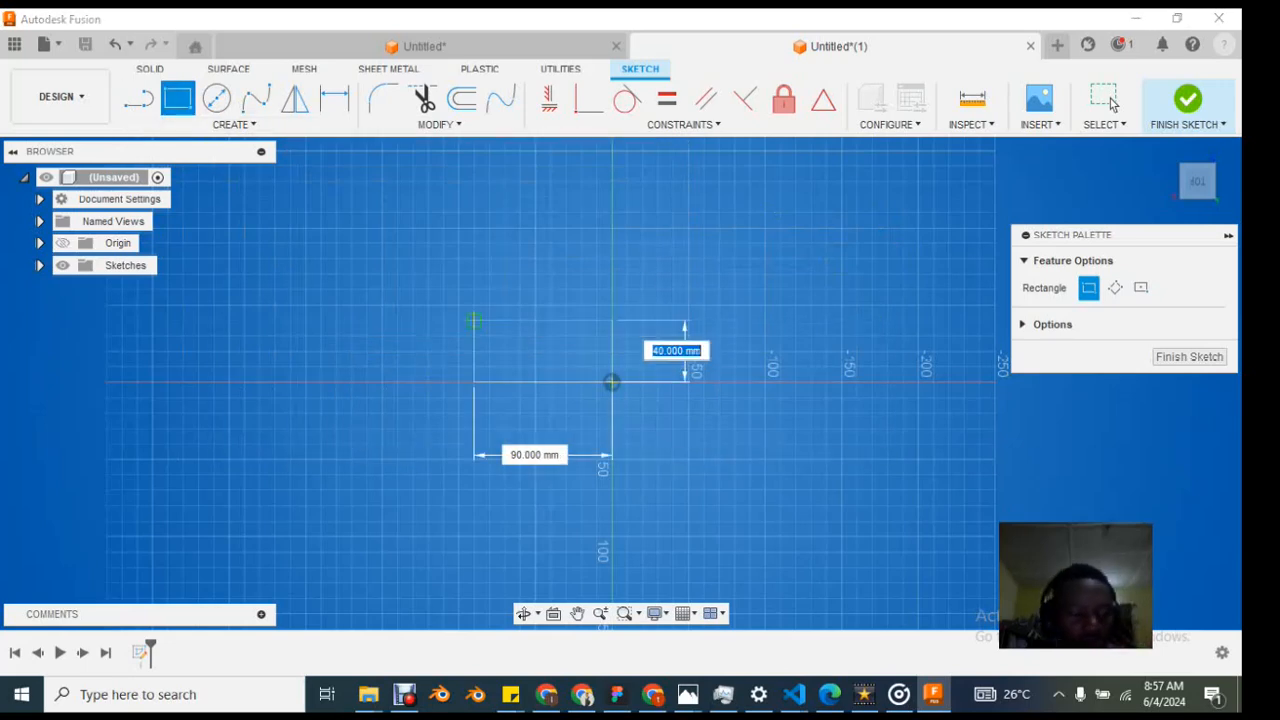
# Step: Sketch a center rectangle at the origin, 300 mm wide and 200 mm high
pyautogui.click(1108, 100)
pyautogui.press('r')
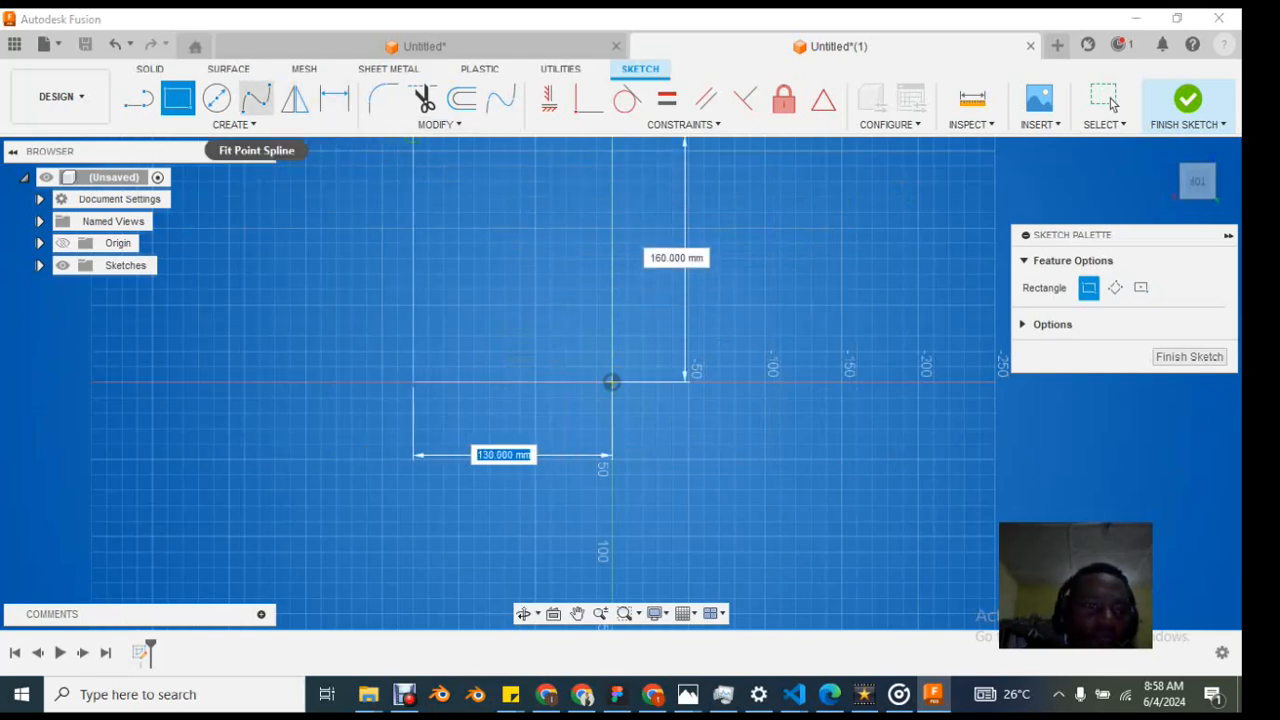
pyautogui.click(233, 124)
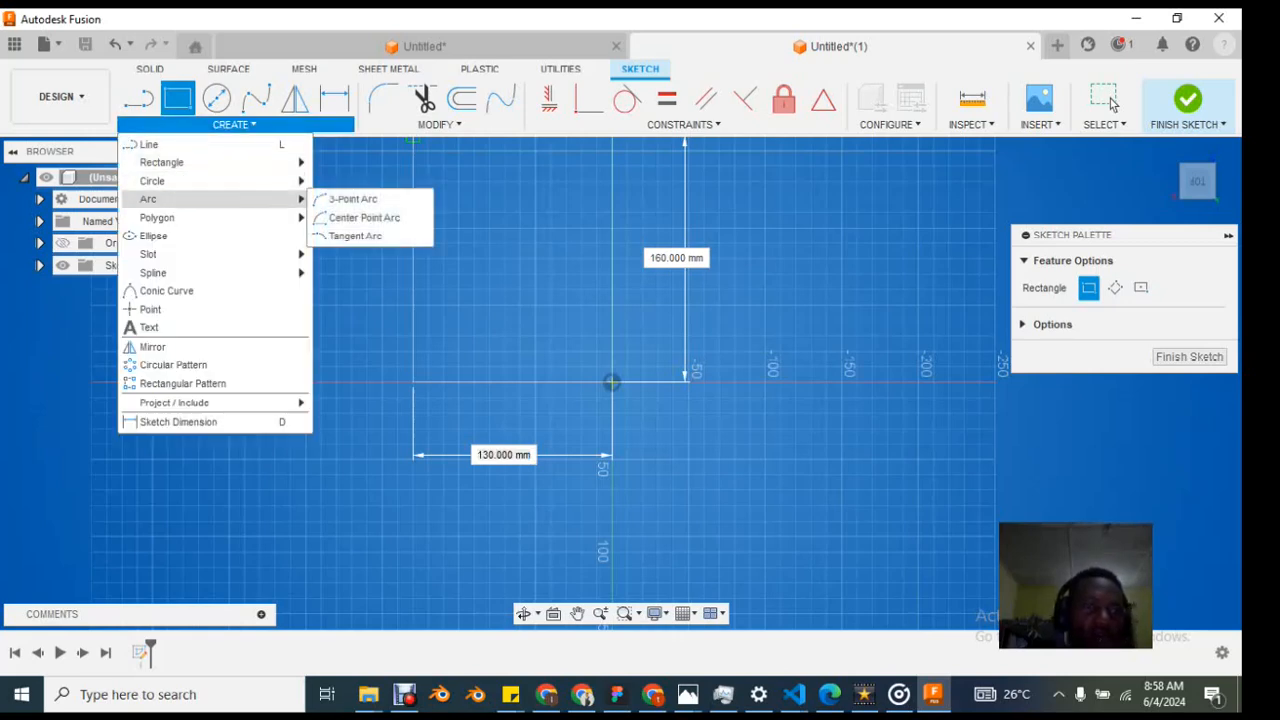
pyautogui.moveTo(200, 162)
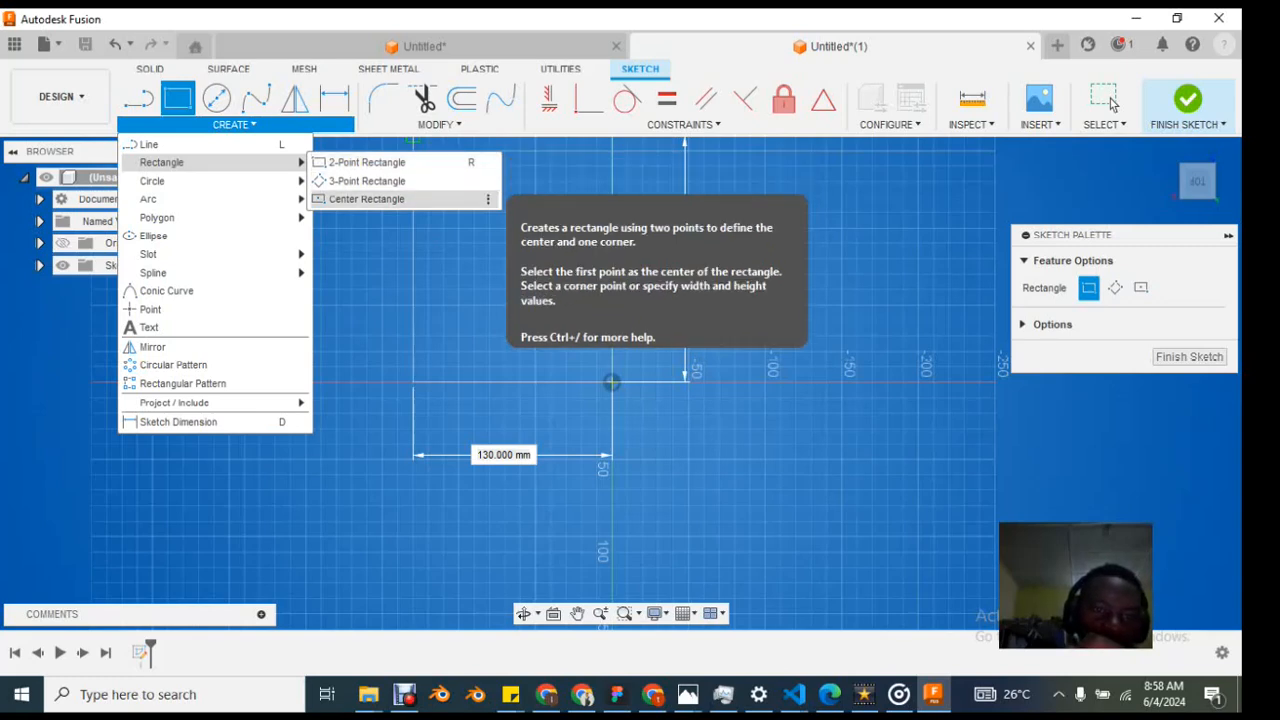
pyautogui.click(366, 198)
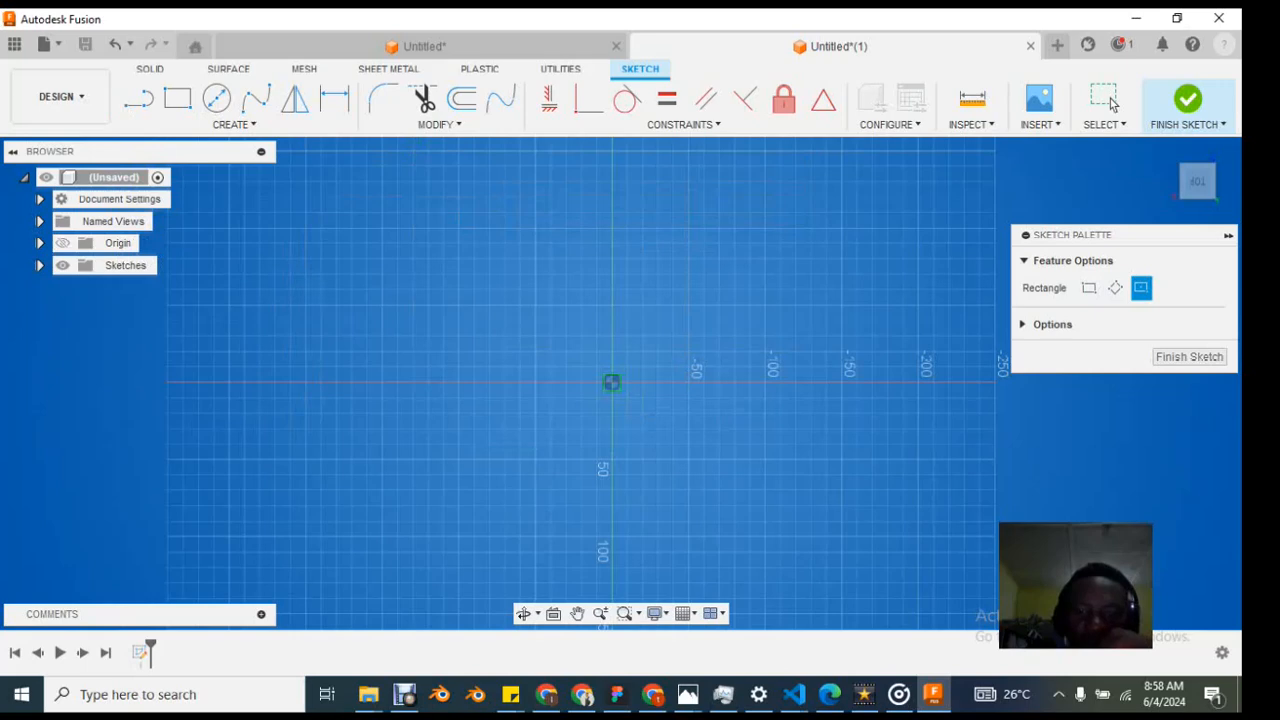
pyautogui.click(612, 382)
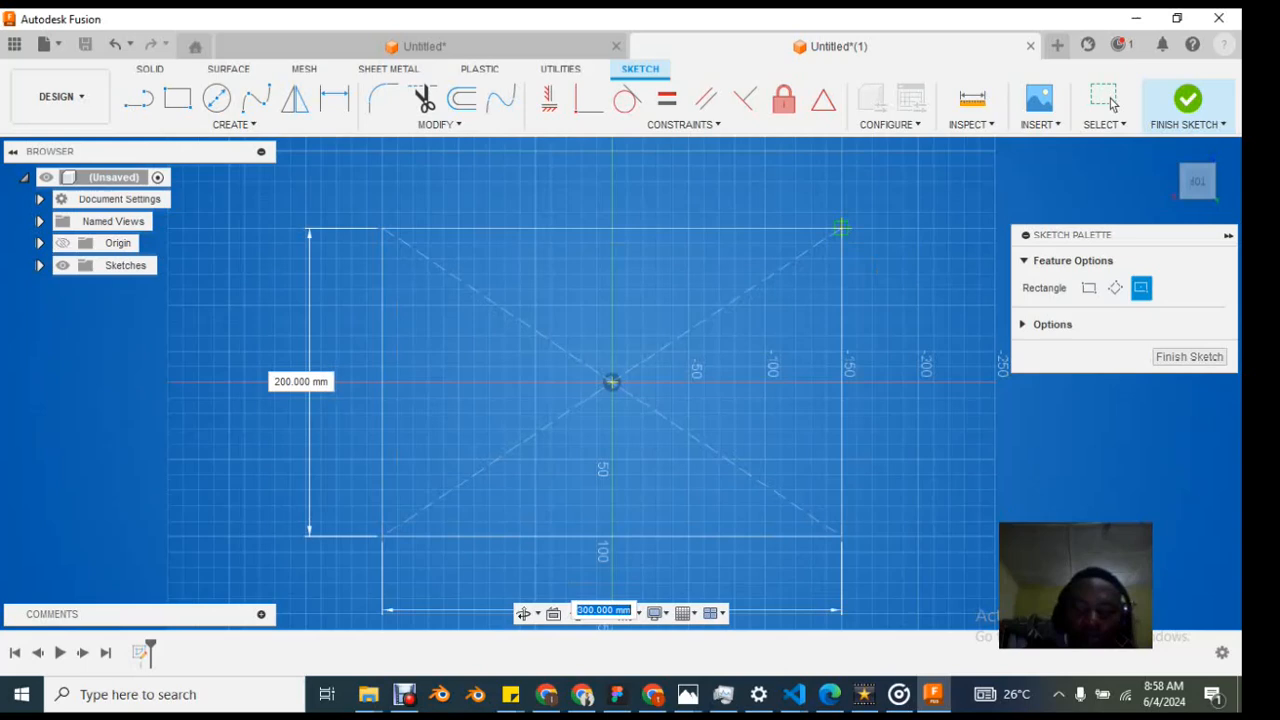
pyautogui.press('Return')
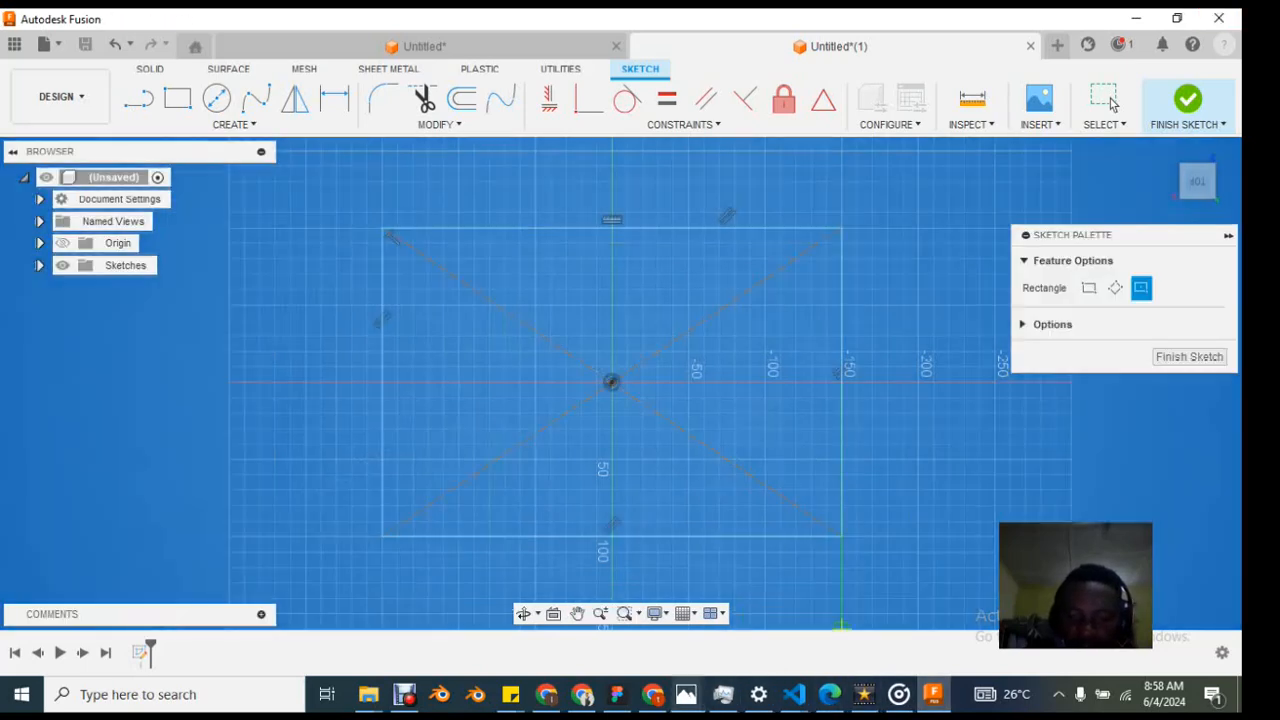
# Step: Switch to images.png in Photos and enlarge it to examine the shape and dimensions of the Figure 1 drawing
pyautogui.moveTo(686, 694)
pyautogui.moveTo(741, 620)
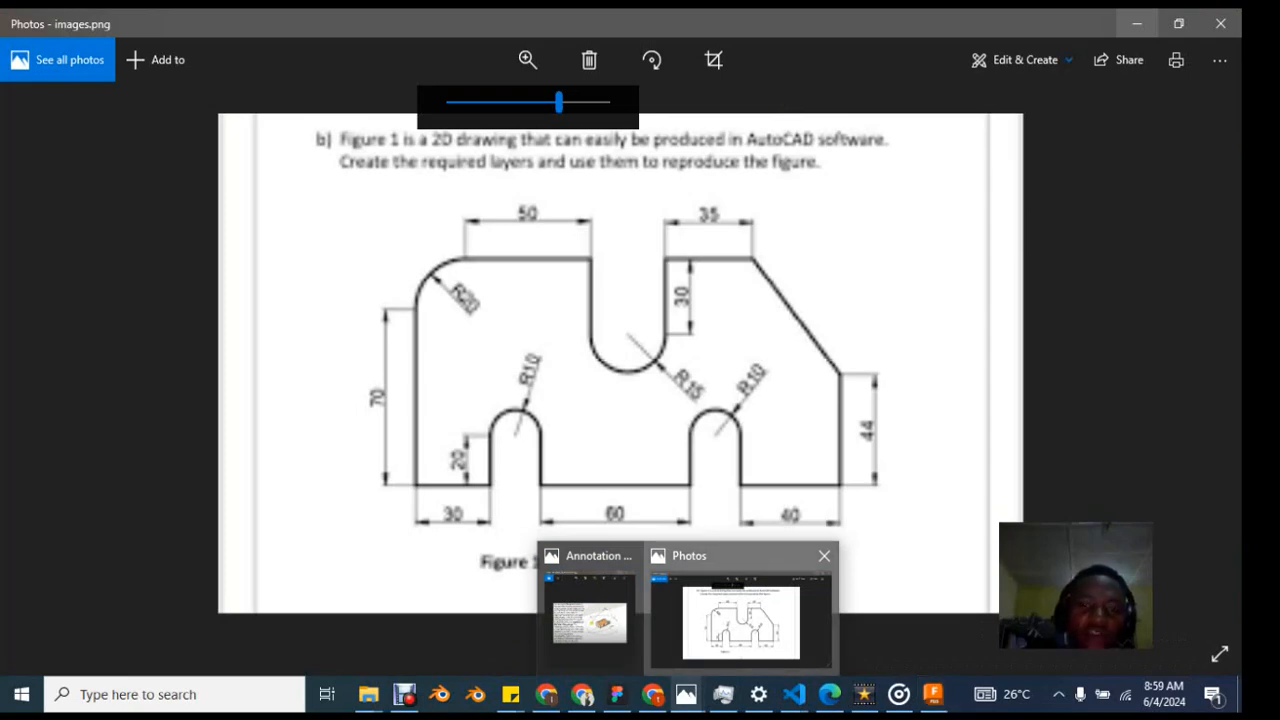
pyautogui.click(741, 620)
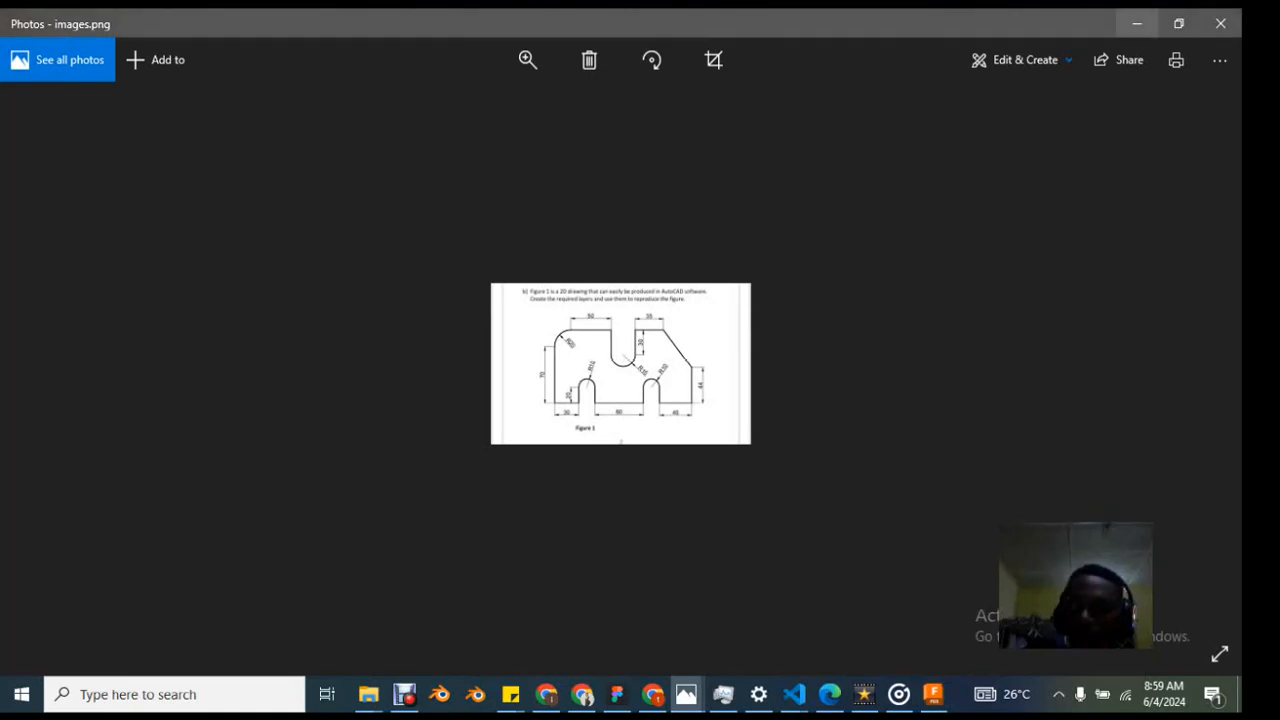
pyautogui.click(1137, 23)
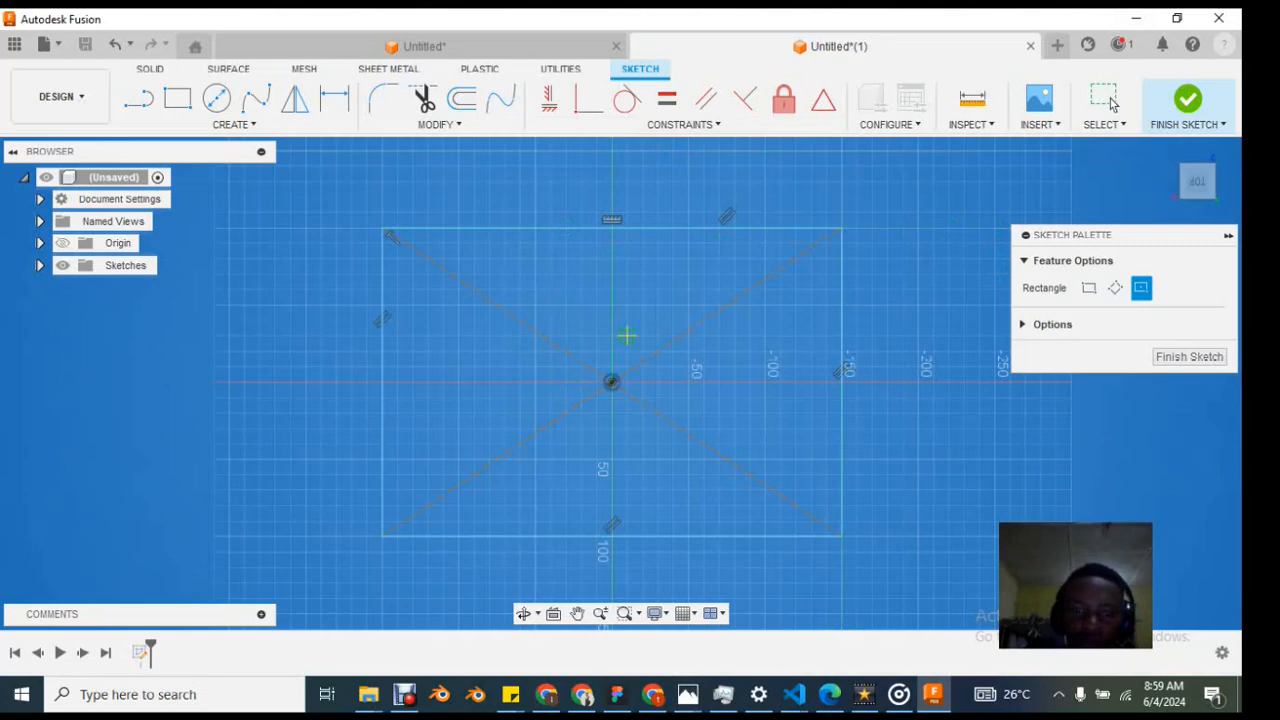
pyautogui.scroll(2, 626, 335)
pyautogui.scroll(-4, 628, 335)
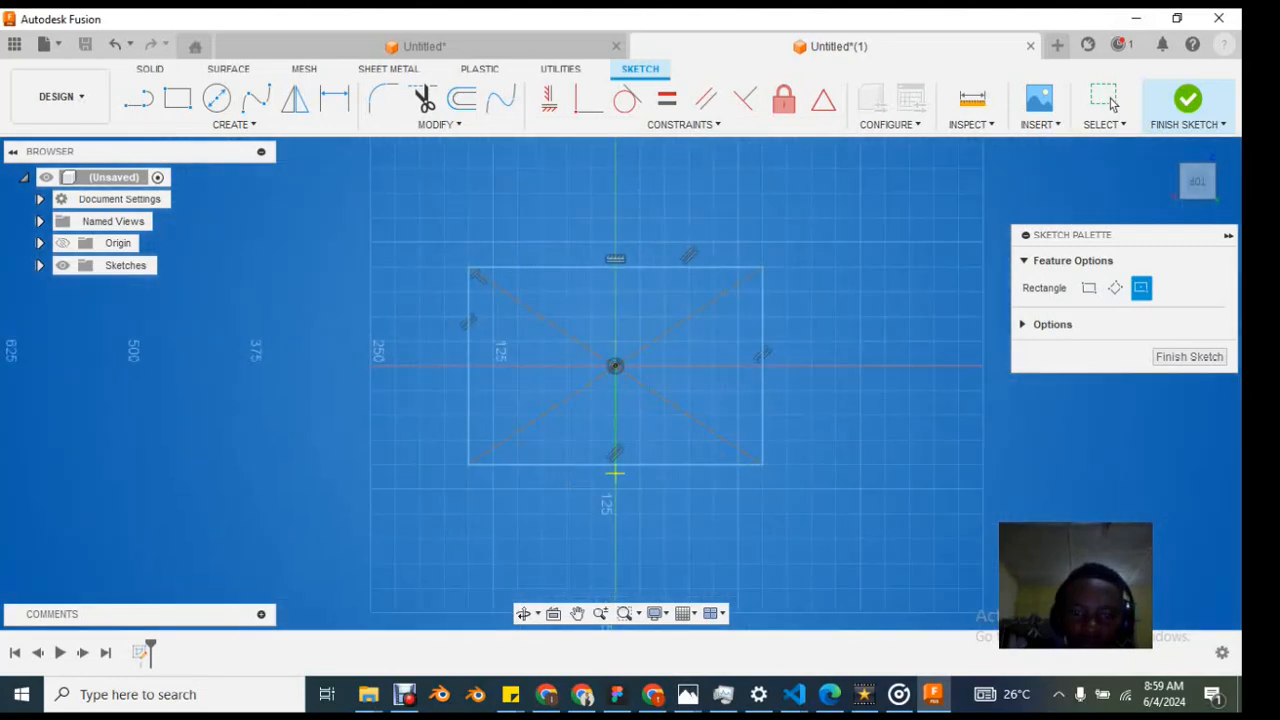
pyautogui.scroll(1, 615, 473)
pyautogui.click(686, 694)
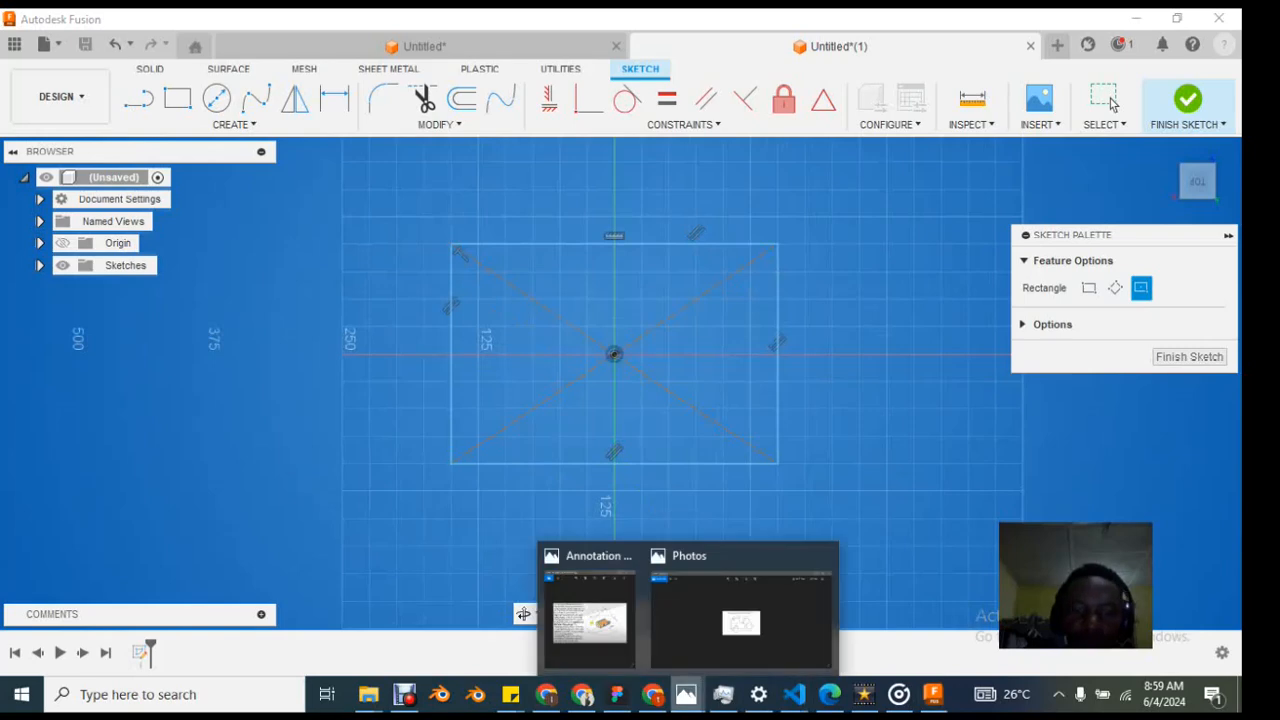
pyautogui.click(740, 615)
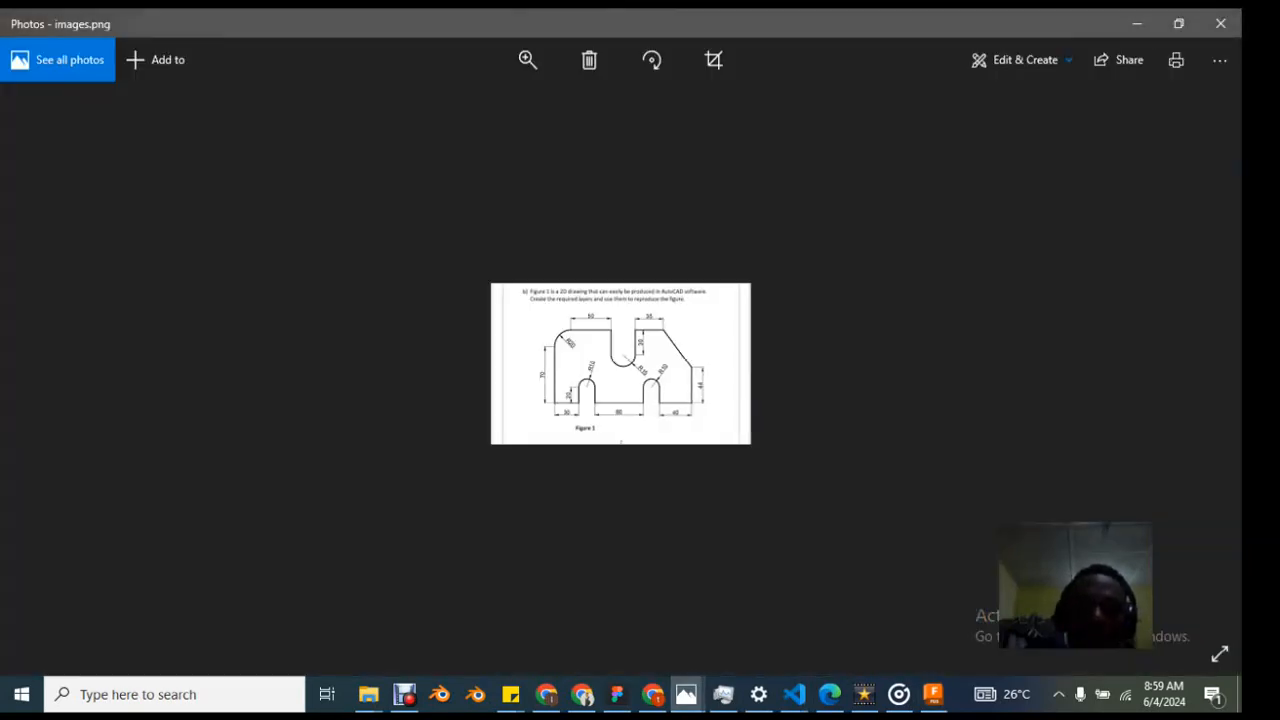
pyautogui.press('Right')
pyautogui.press('Left')
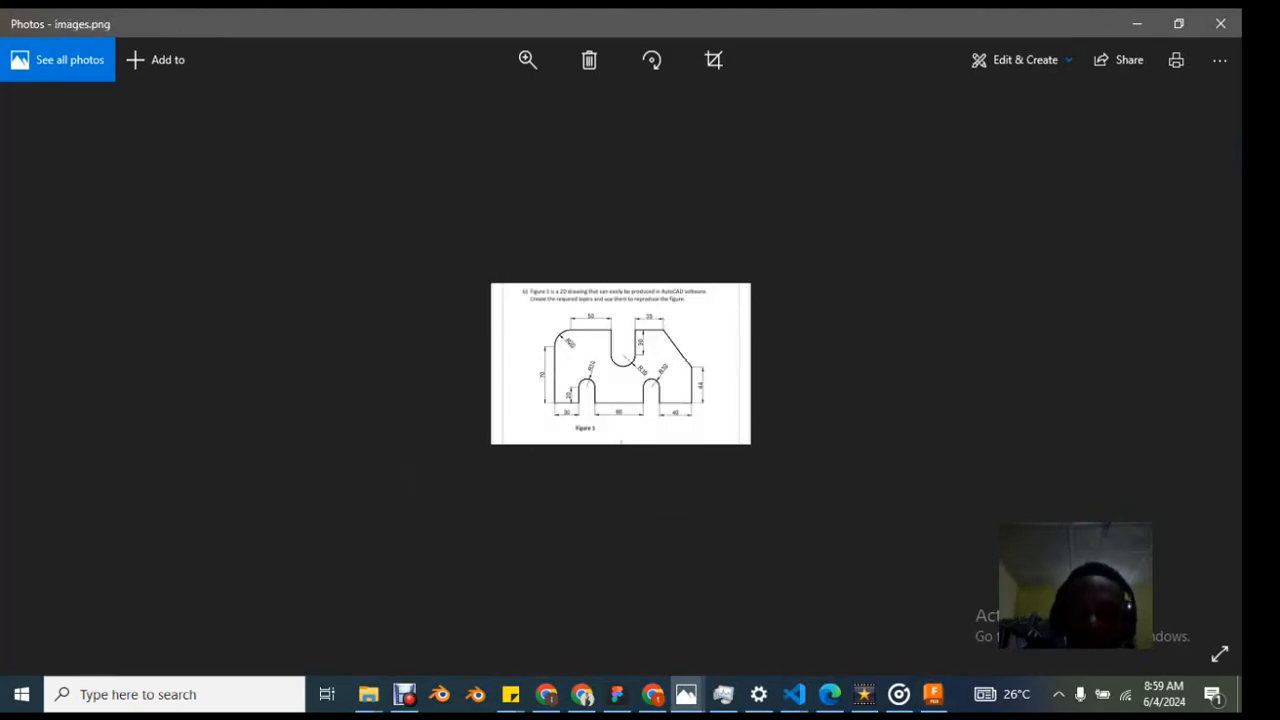
pyautogui.click(528, 60)
pyautogui.click(528, 60)
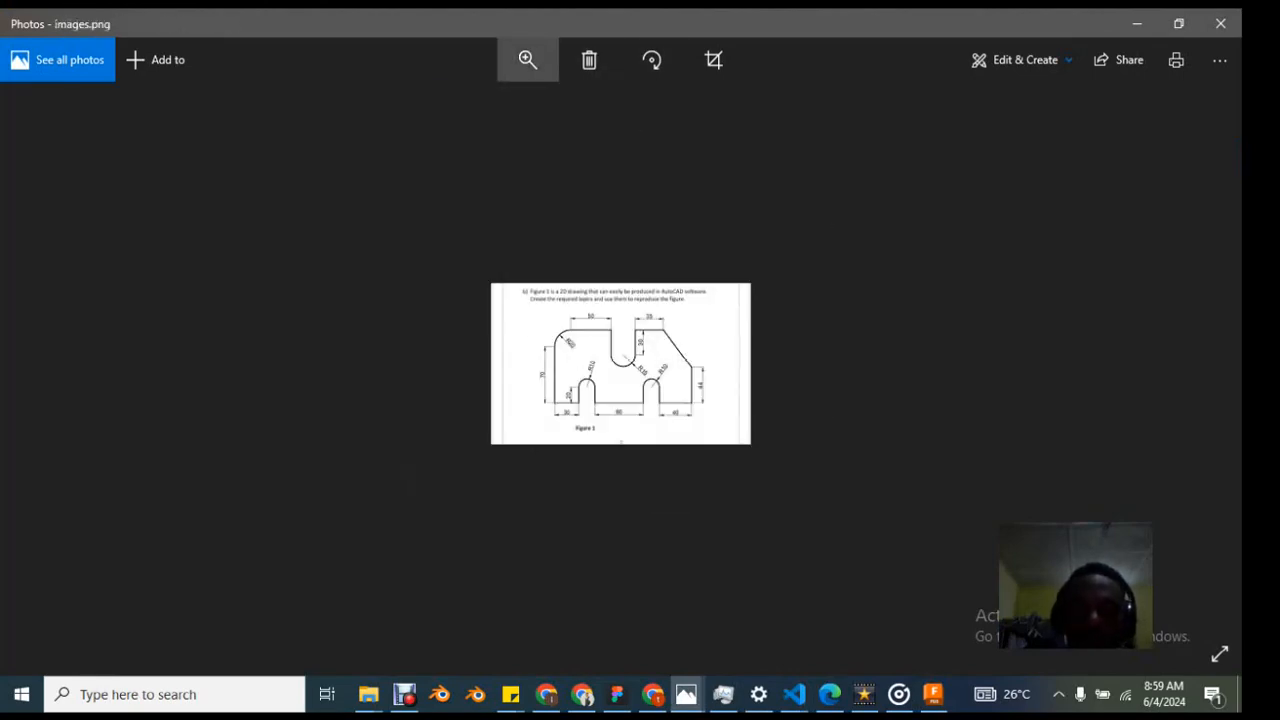
pyautogui.click(528, 60)
pyautogui.moveTo(449, 102); pyautogui.dragTo(554, 102)
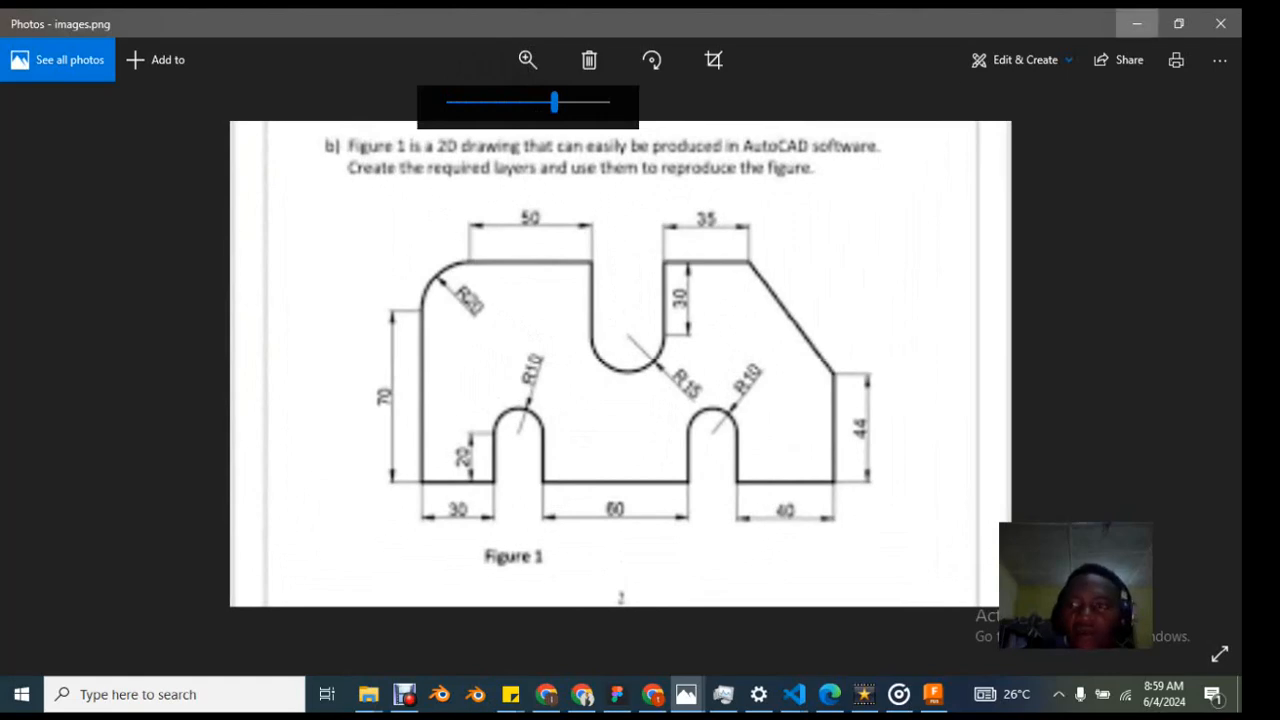
pyautogui.click(1137, 23)
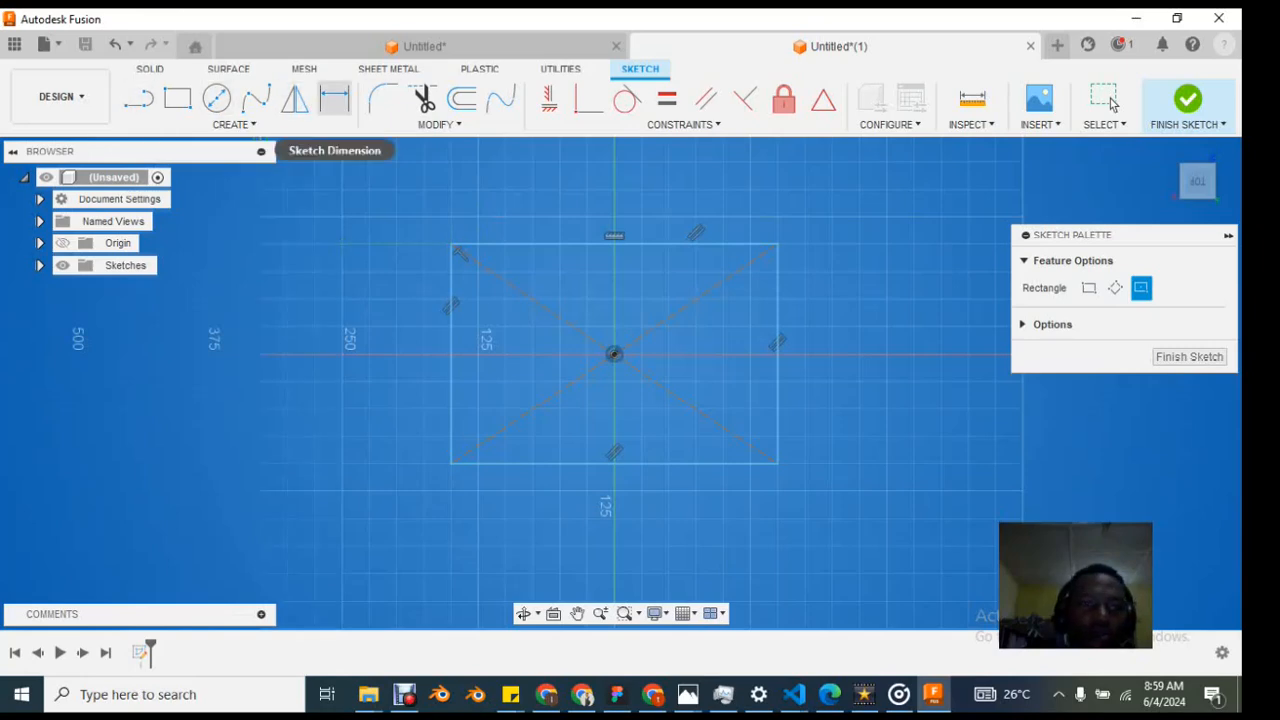
# Step: In the Fusion sketch, fillet the rectangle's upper-left corner with a 20 mm radius
pyautogui.click(234, 124)
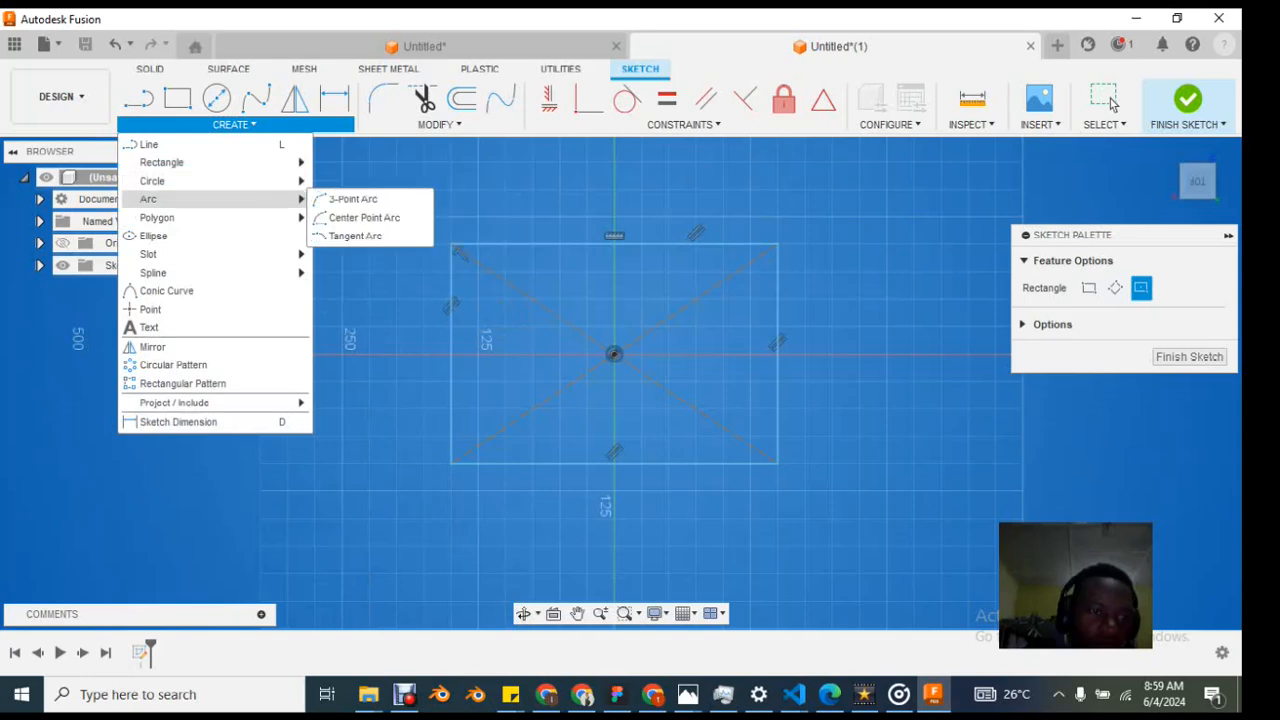
pyautogui.click(440, 125)
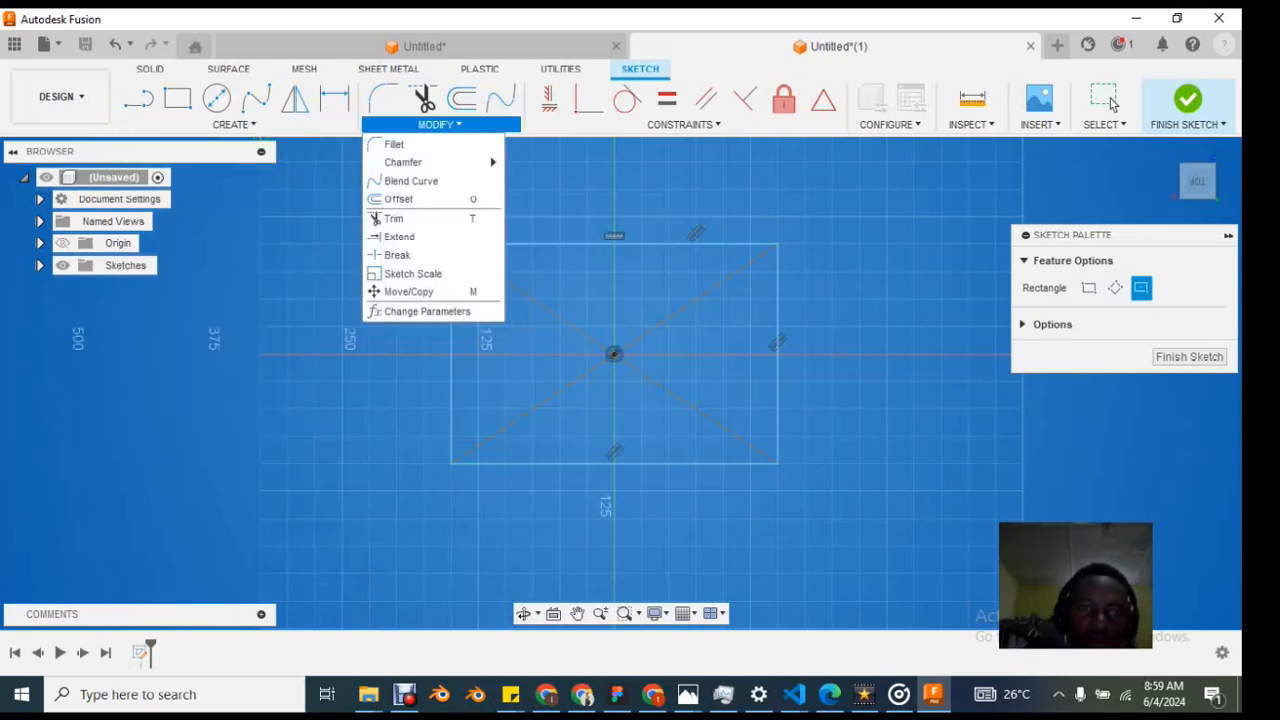
pyautogui.click(440, 125)
pyautogui.click(440, 125)
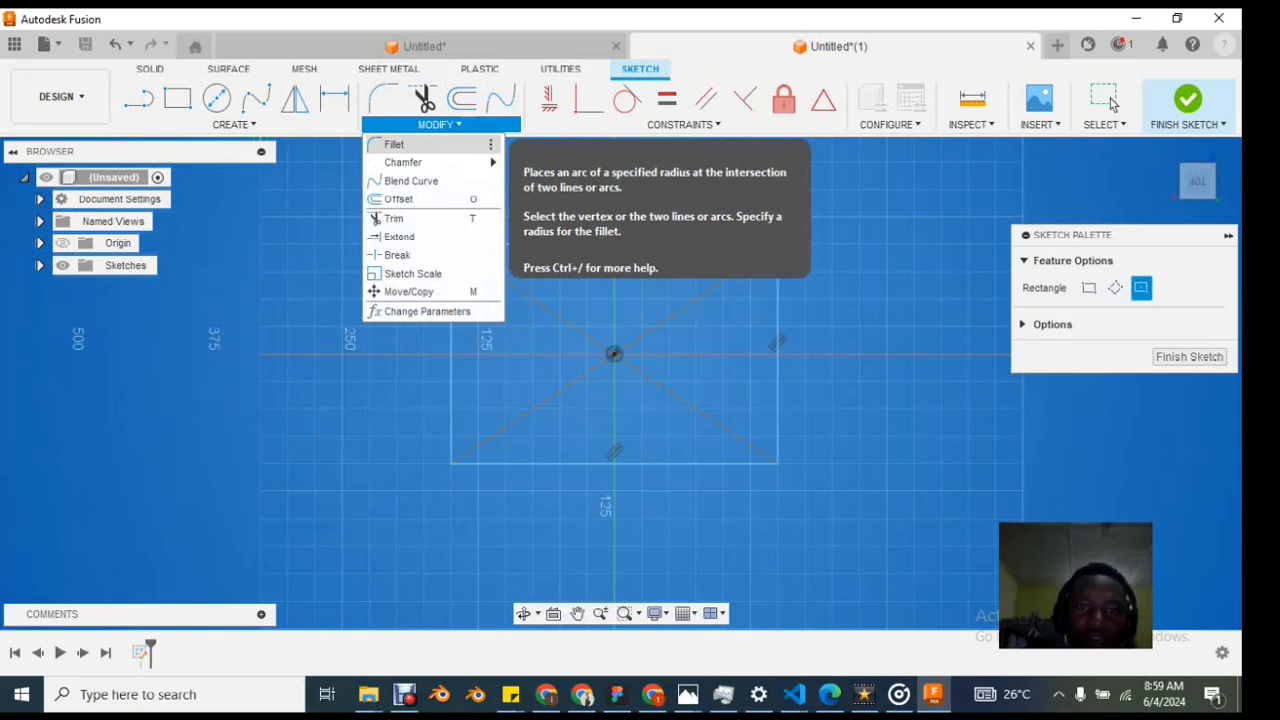
pyautogui.click(383, 98)
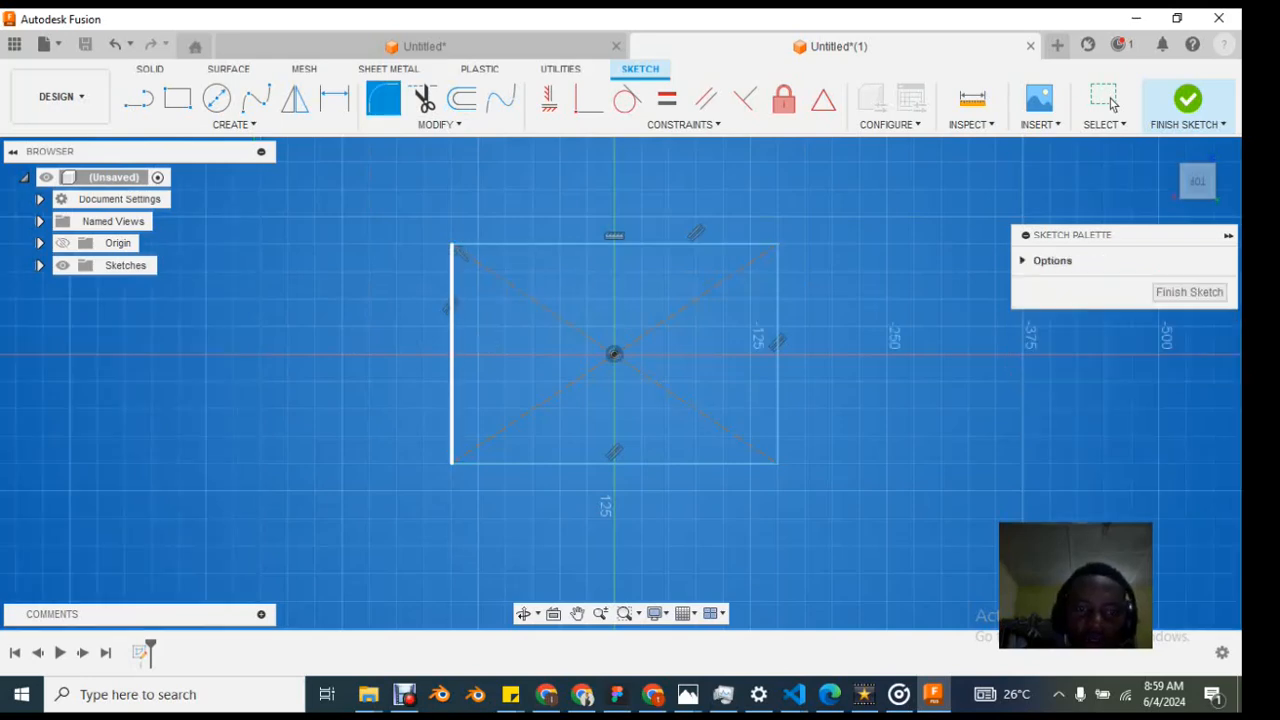
pyautogui.click(453, 288)
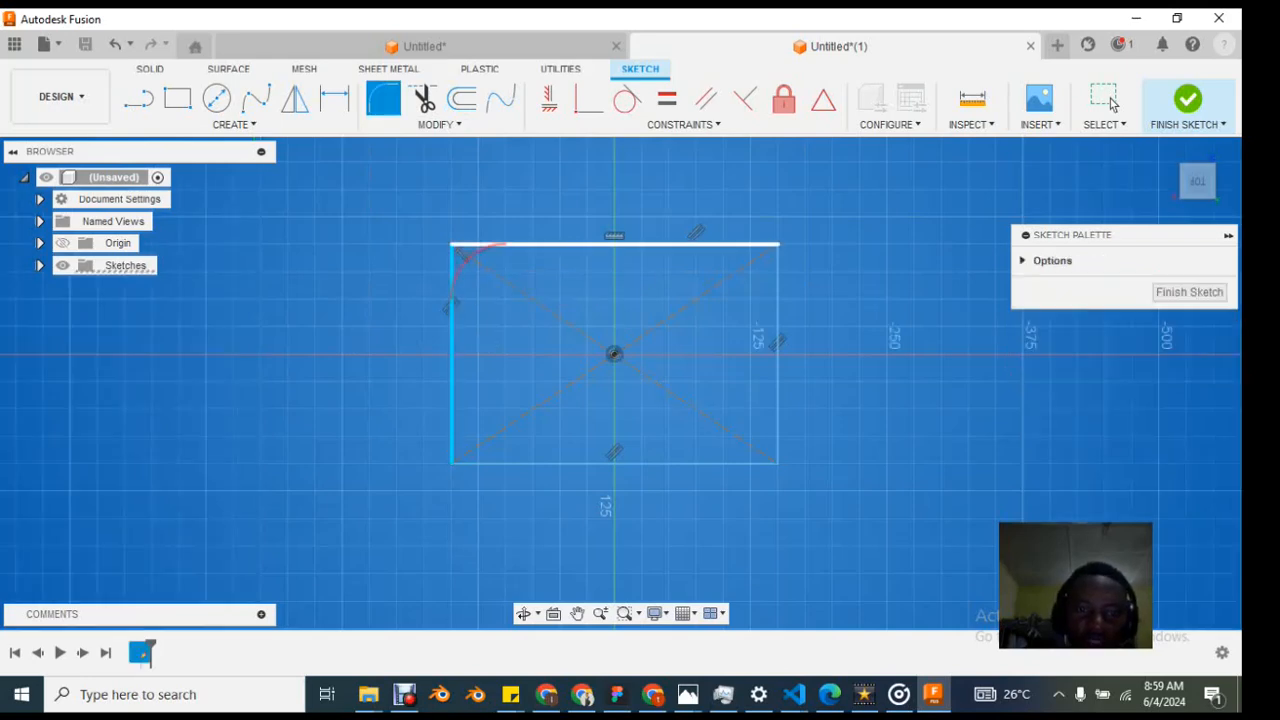
pyautogui.click(505, 244)
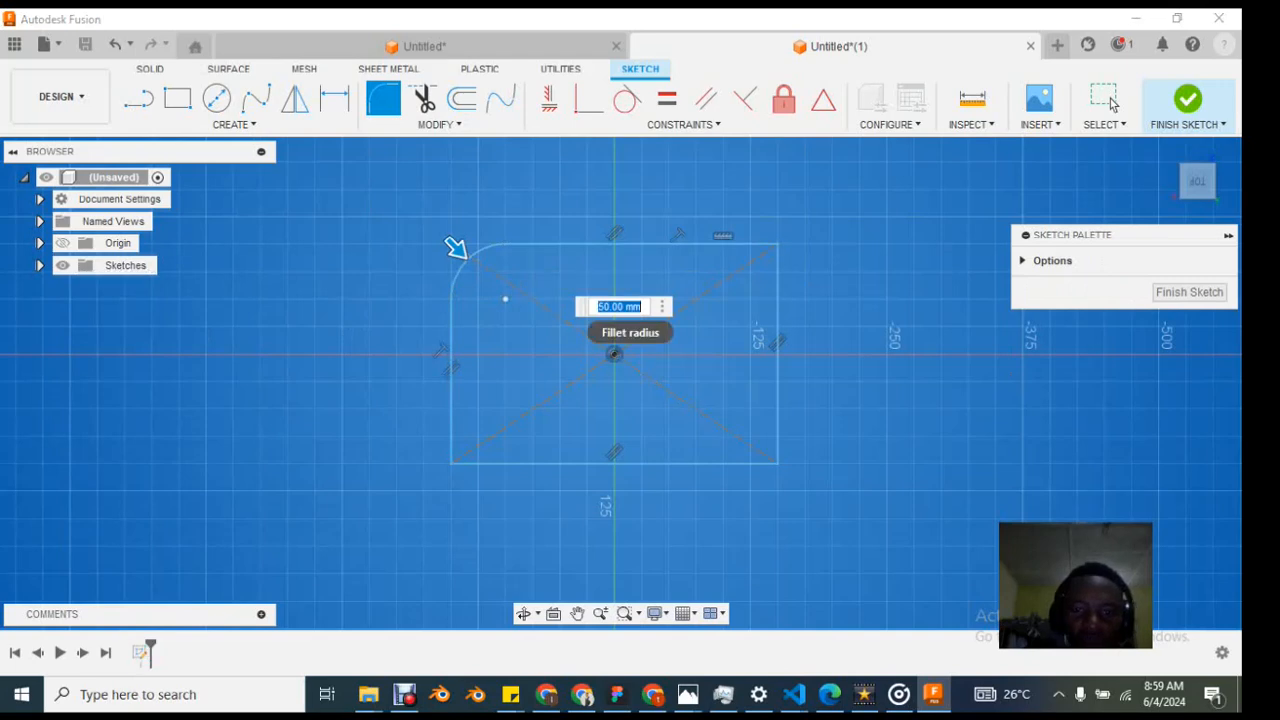
pyautogui.write('20')
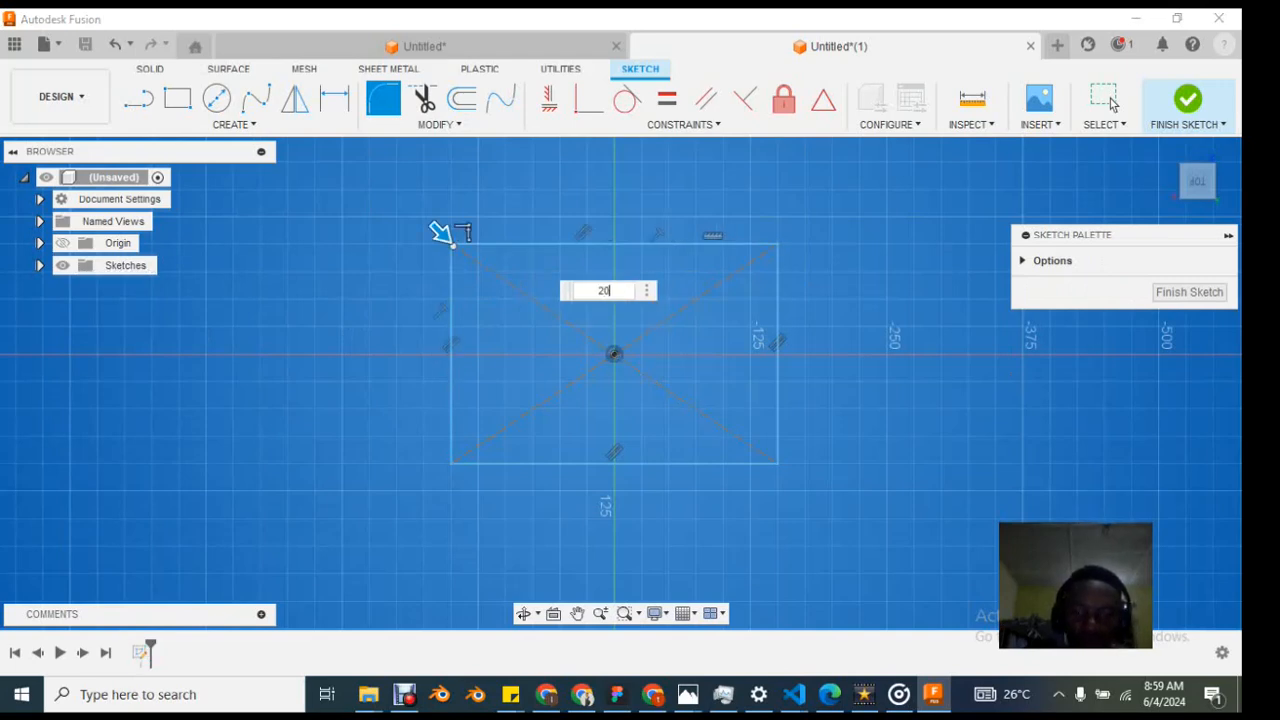
pyautogui.press('Return')
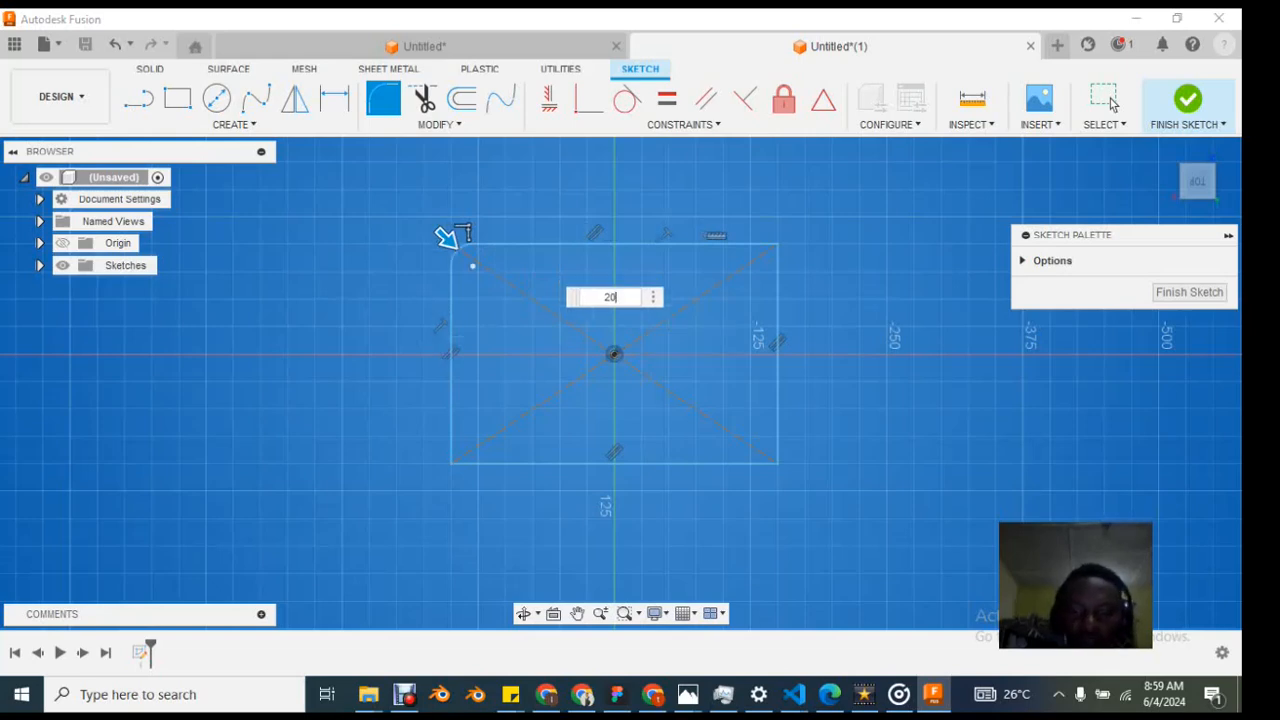
# Step: Recheck the enlarged reference drawing in Photos and sketch a two-point rectangle from the outline's upper edge down to just above the origin in Fusion
pyautogui.moveTo(687, 694)
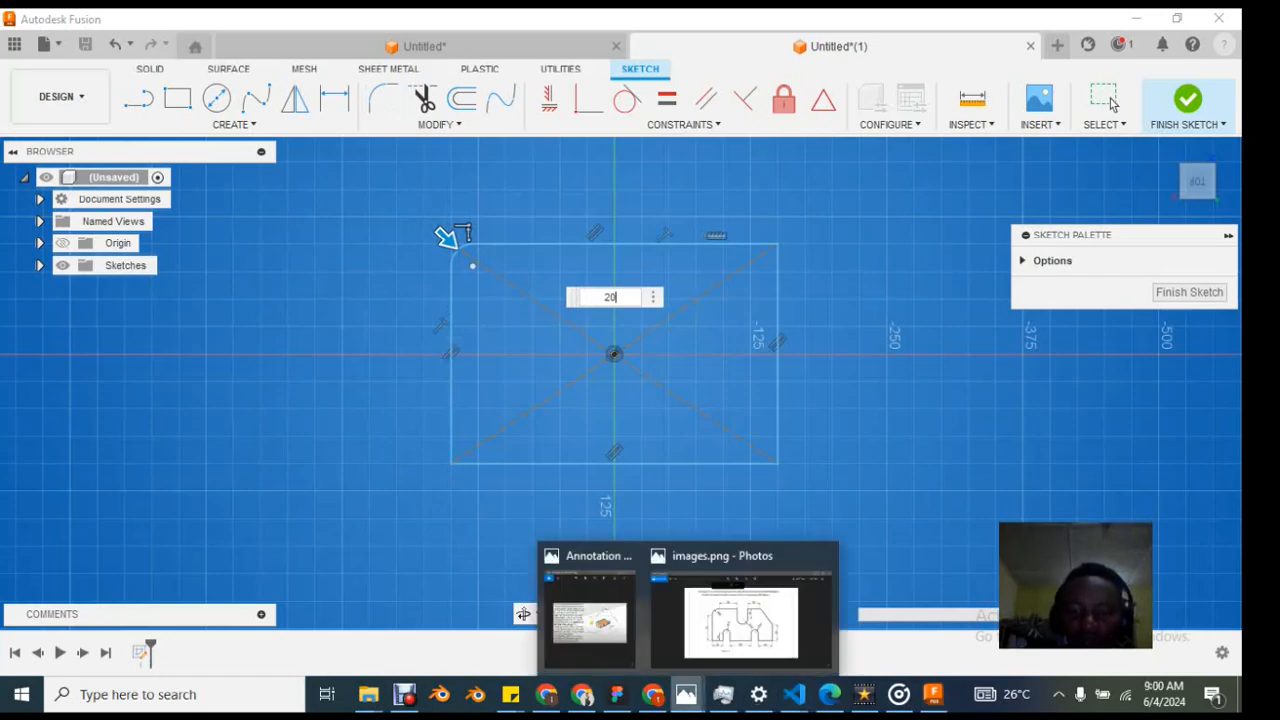
pyautogui.click(741, 615)
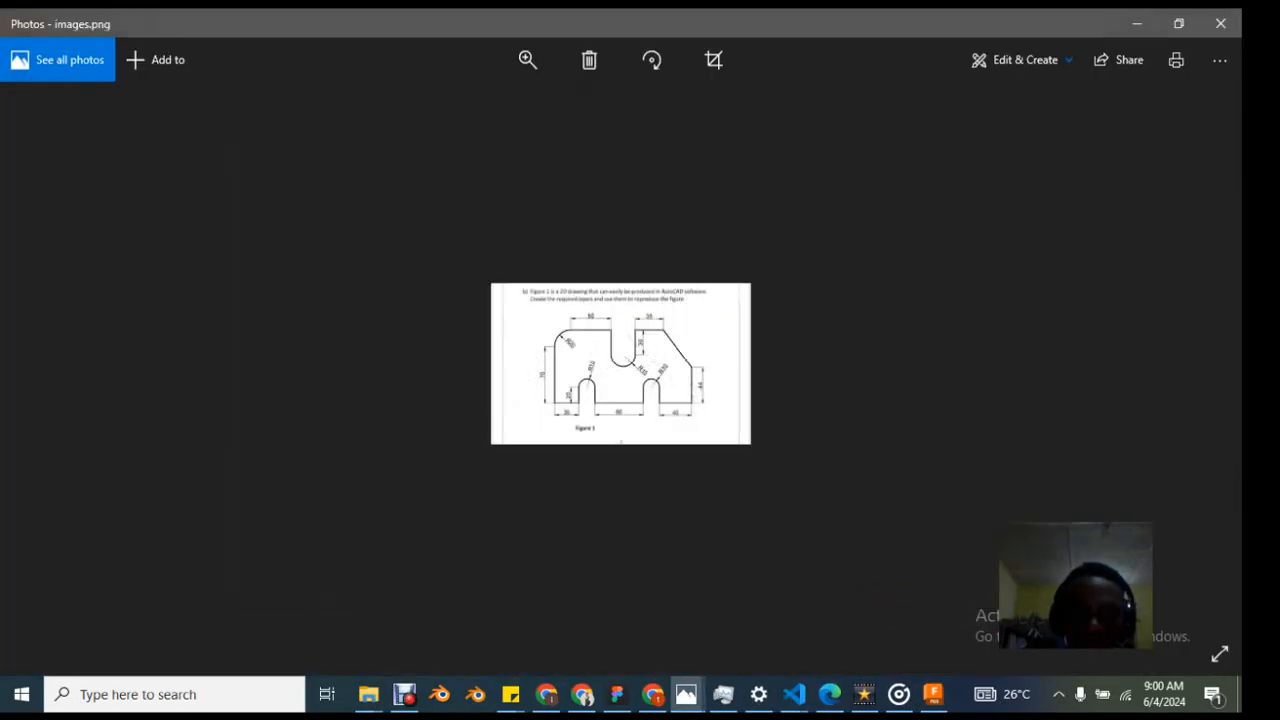
pyautogui.click(528, 60)
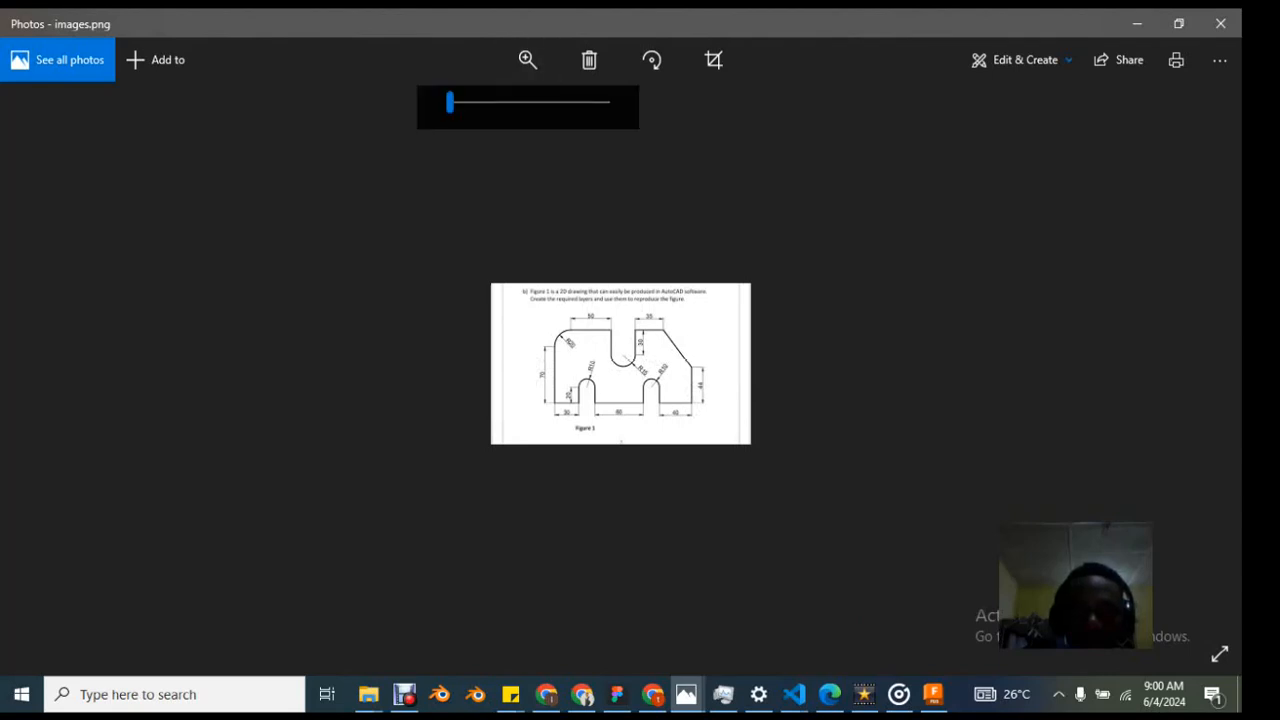
pyautogui.moveTo(449, 102); pyautogui.dragTo(558, 102)
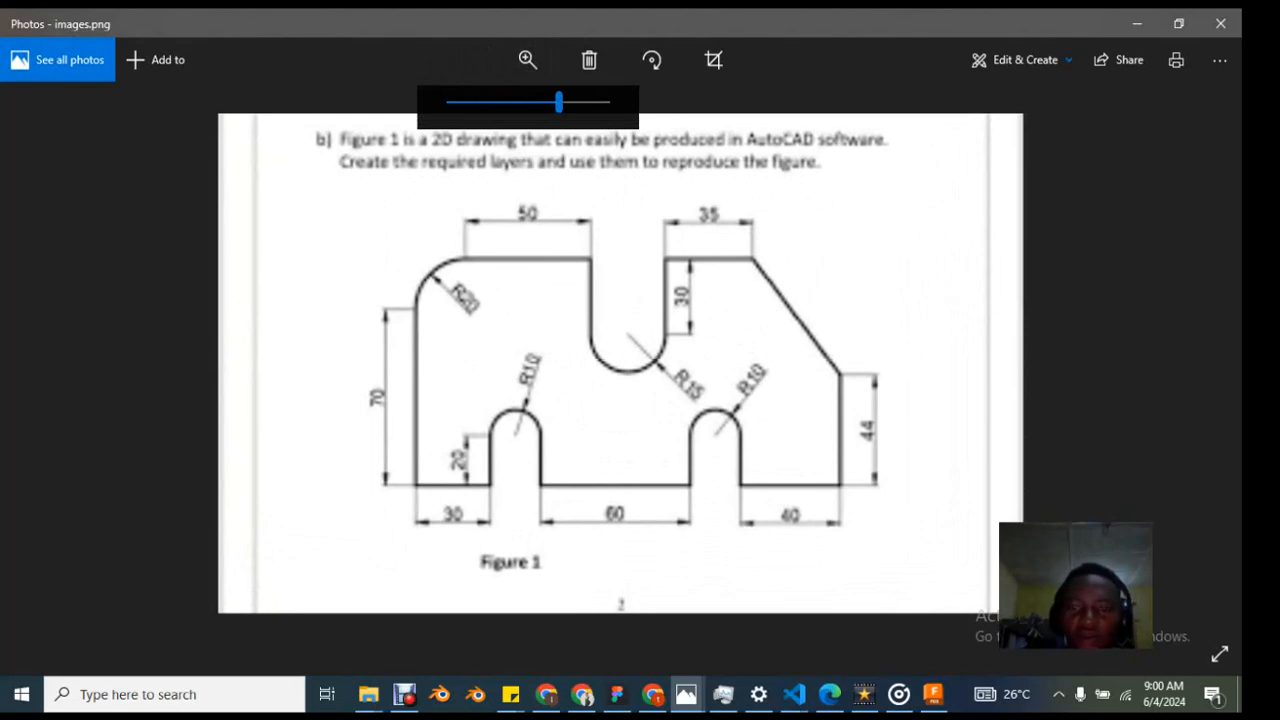
pyautogui.click(1137, 23)
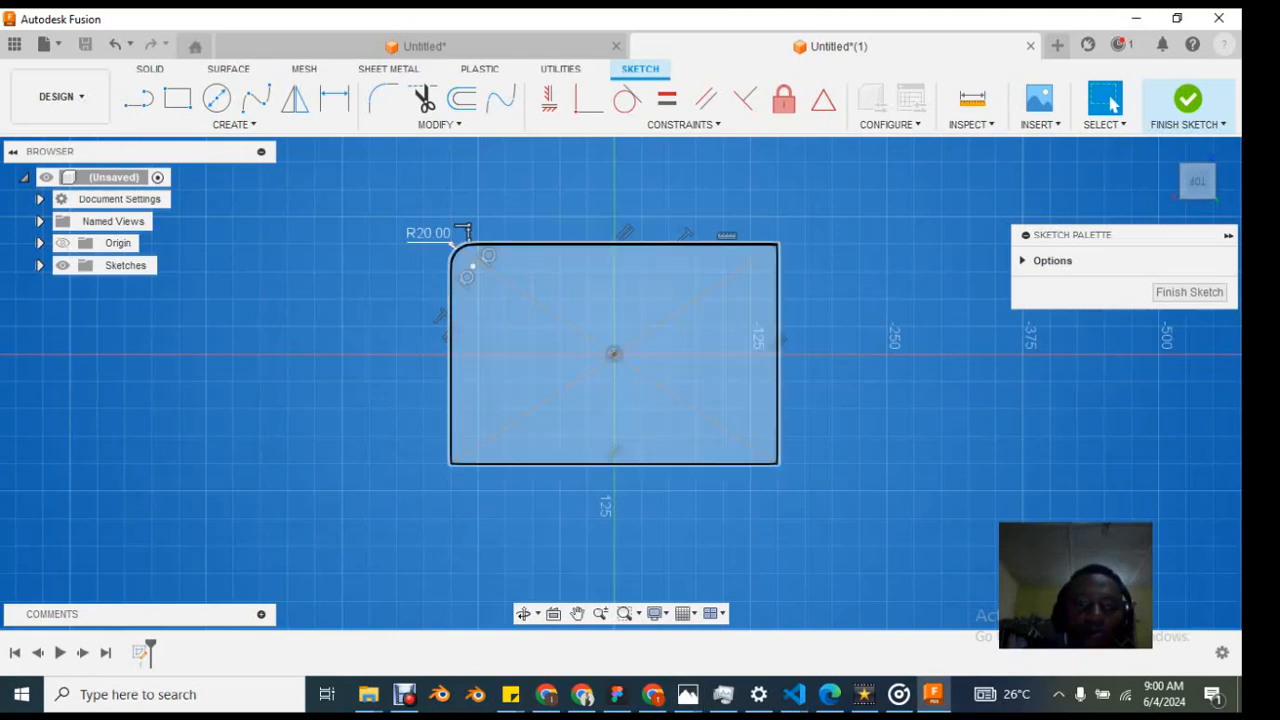
pyautogui.press('r')
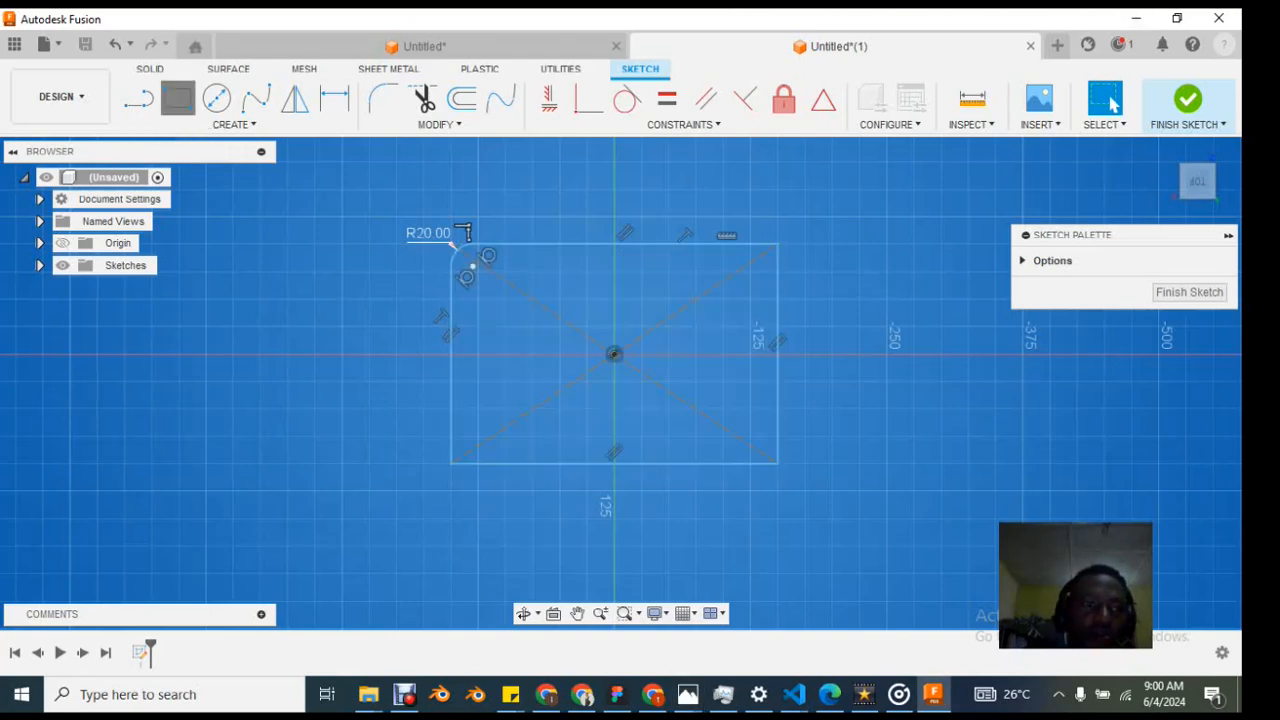
pyautogui.click(577, 243)
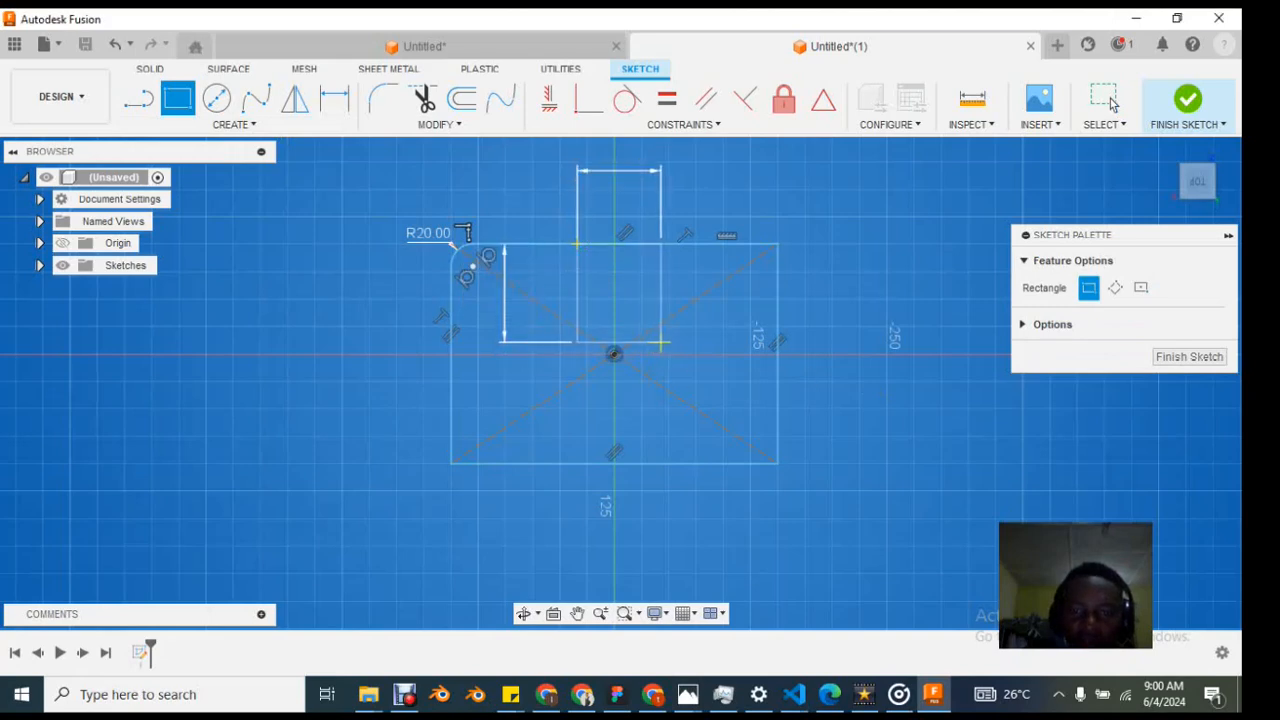
pyautogui.click(661, 343)
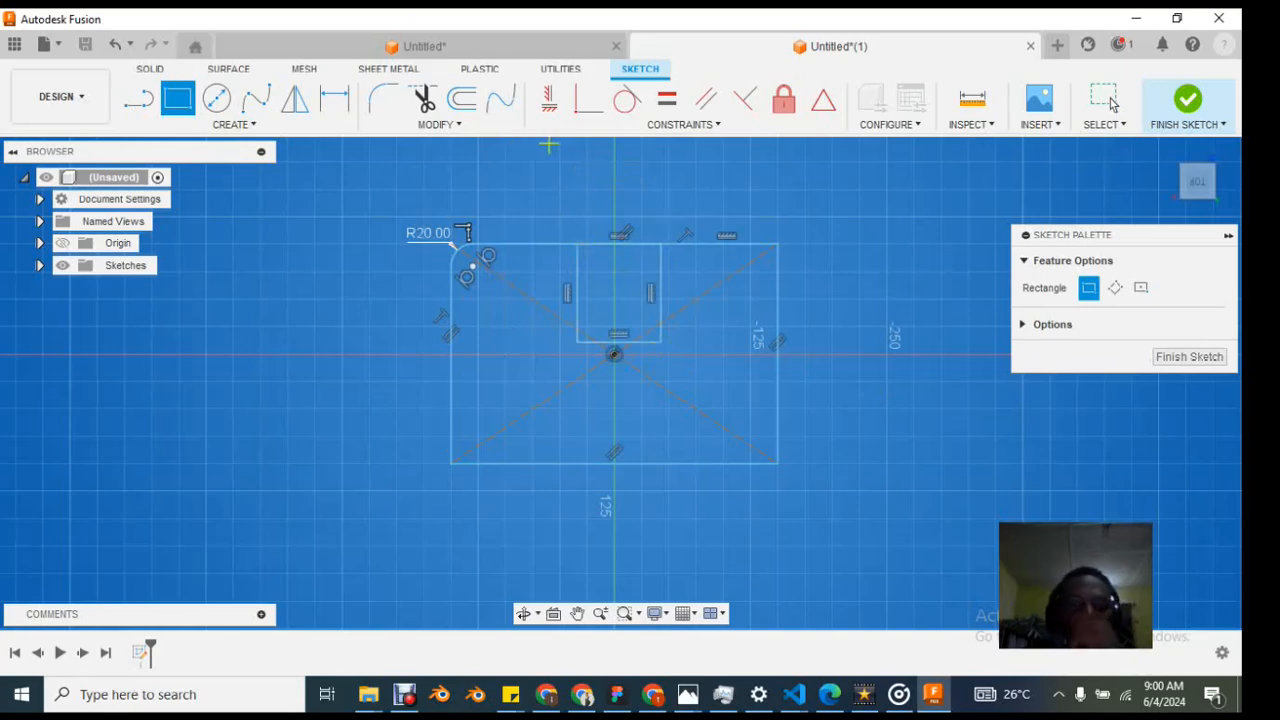
# Step: Trim the outline's upper edge between the small rectangle's sides to open the notch
pyautogui.click(440, 124)
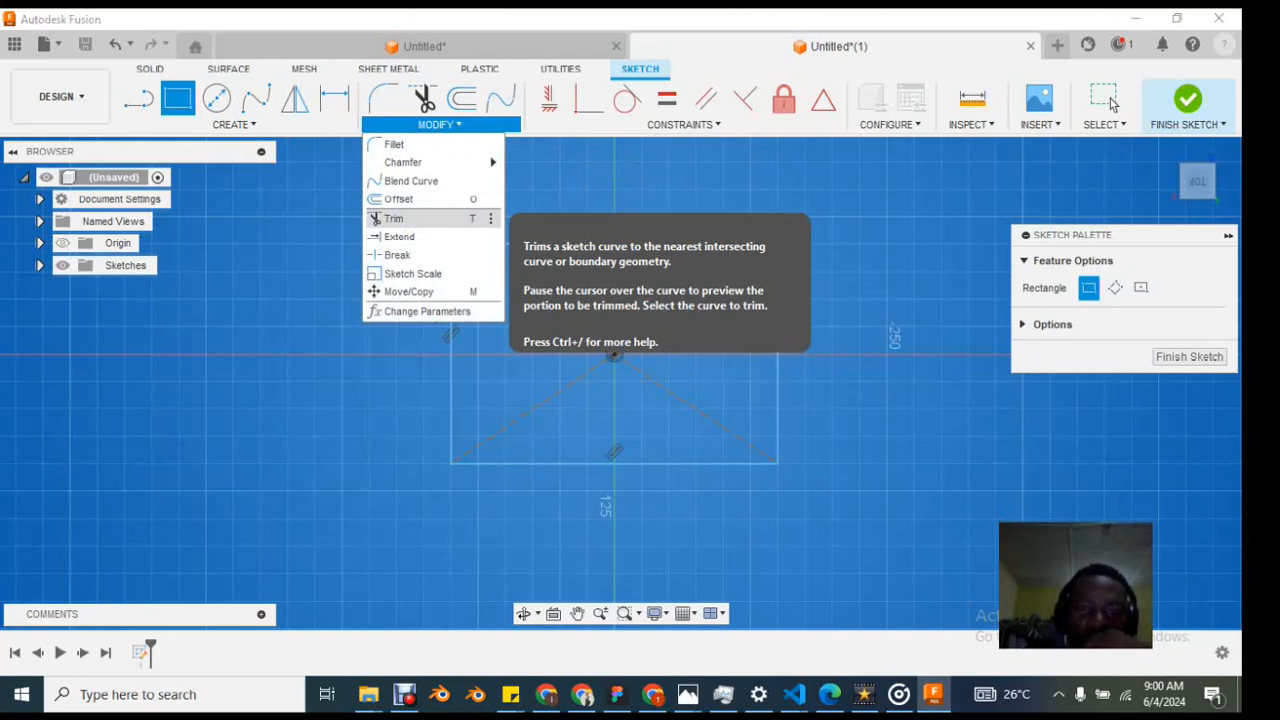
pyautogui.click(393, 218)
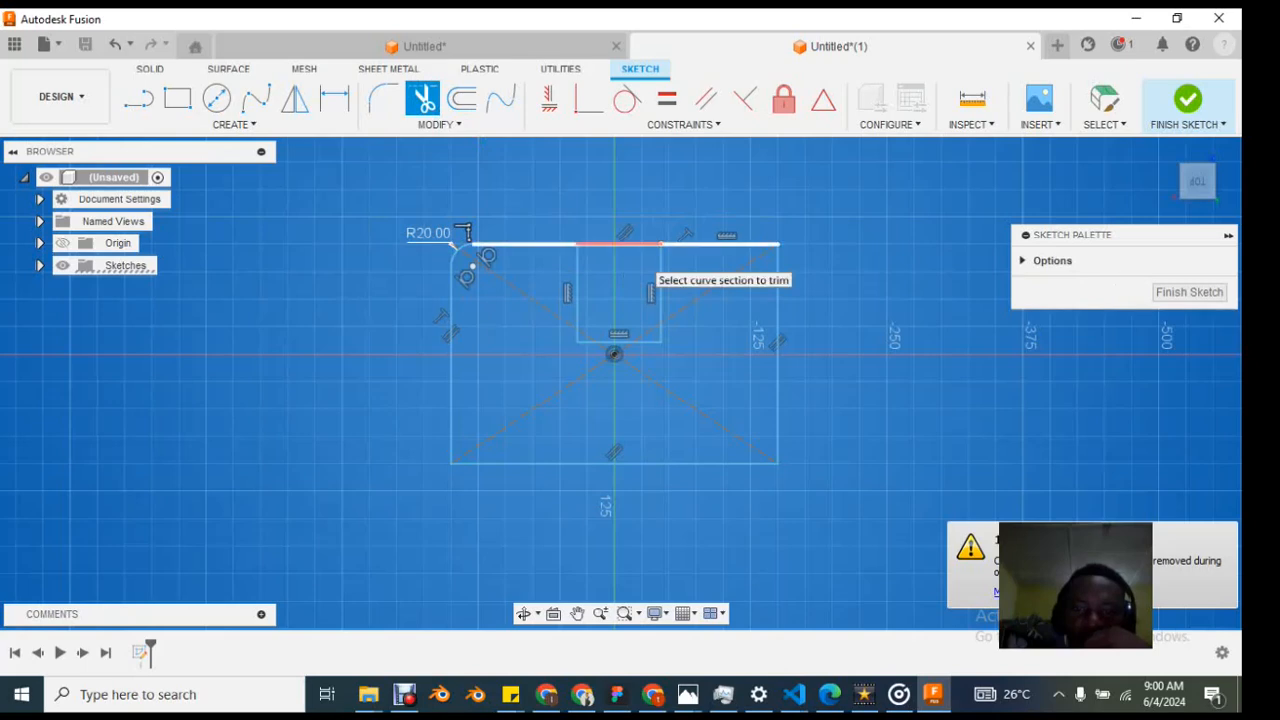
pyautogui.click(620, 244)
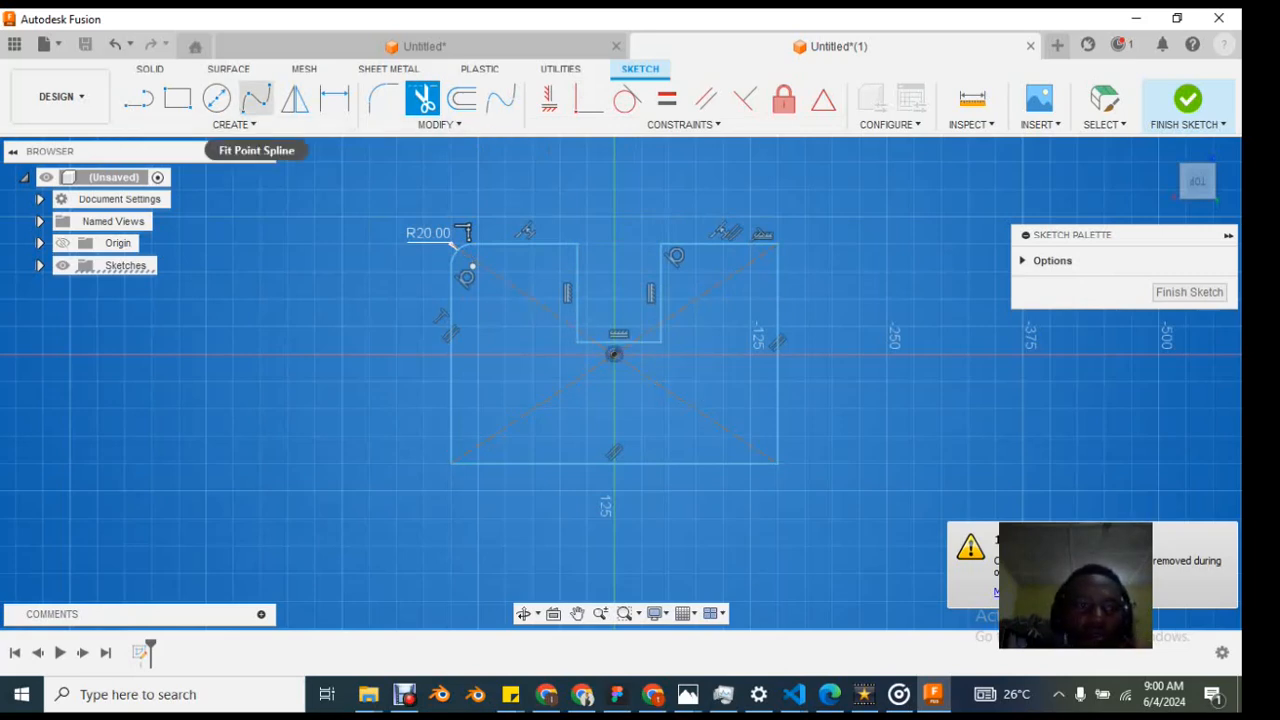
# Step: Undo the trimmed notch and the small rectangle, back to the outline with its filleted corner
pyautogui.click(234, 124)
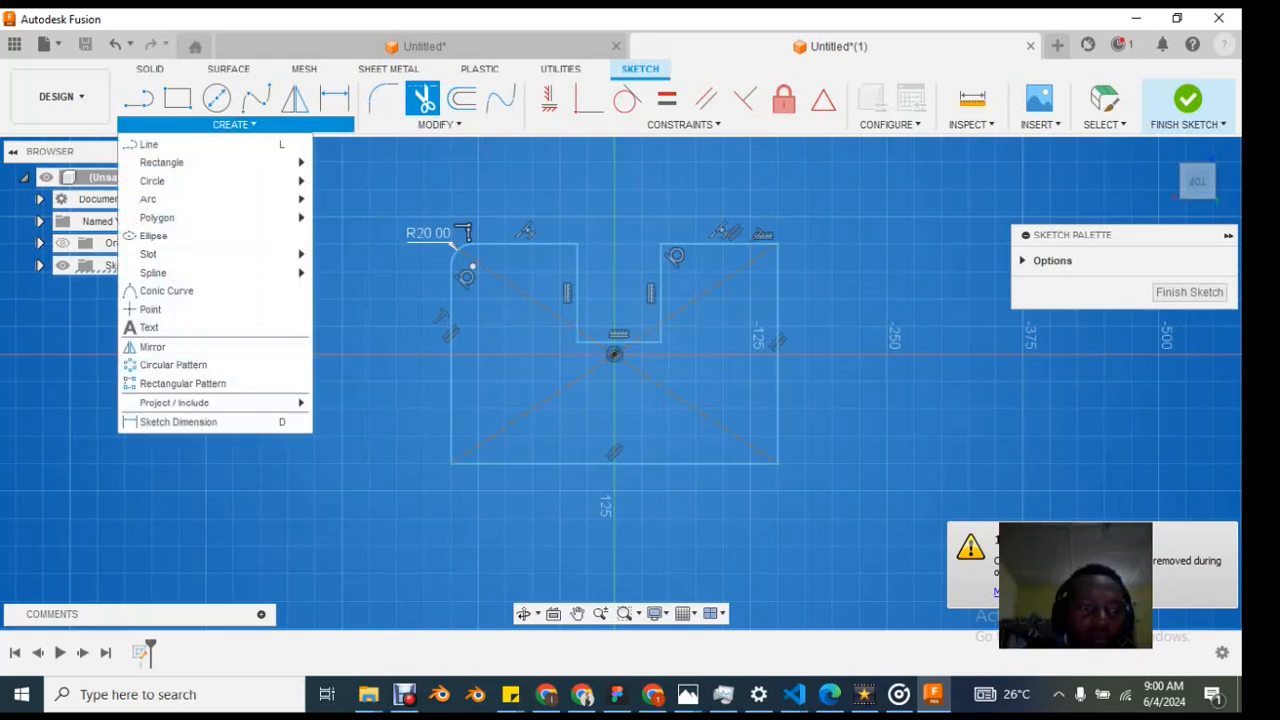
pyautogui.press('Escape')
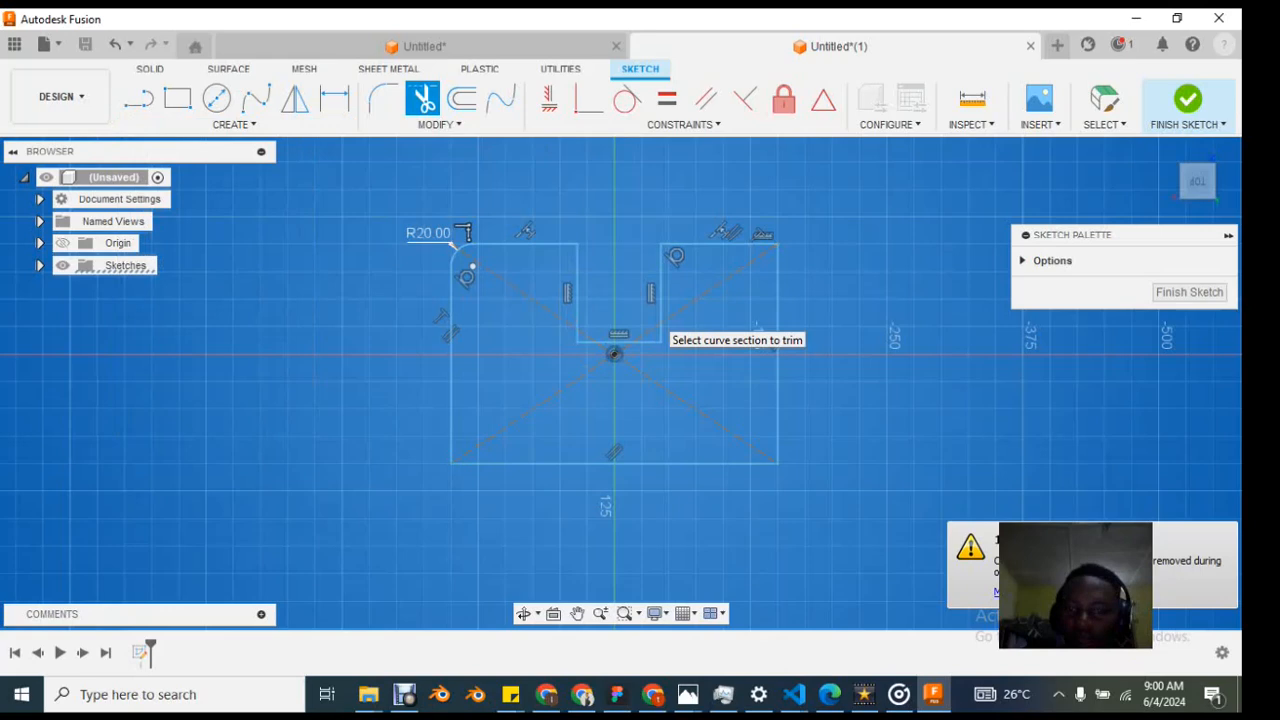
pyautogui.press('Escape')
pyautogui.hotkey('ctrl', 'z')
pyautogui.hotkey('ctrl', 'z')
pyautogui.hotkey('ctrl', 'z')
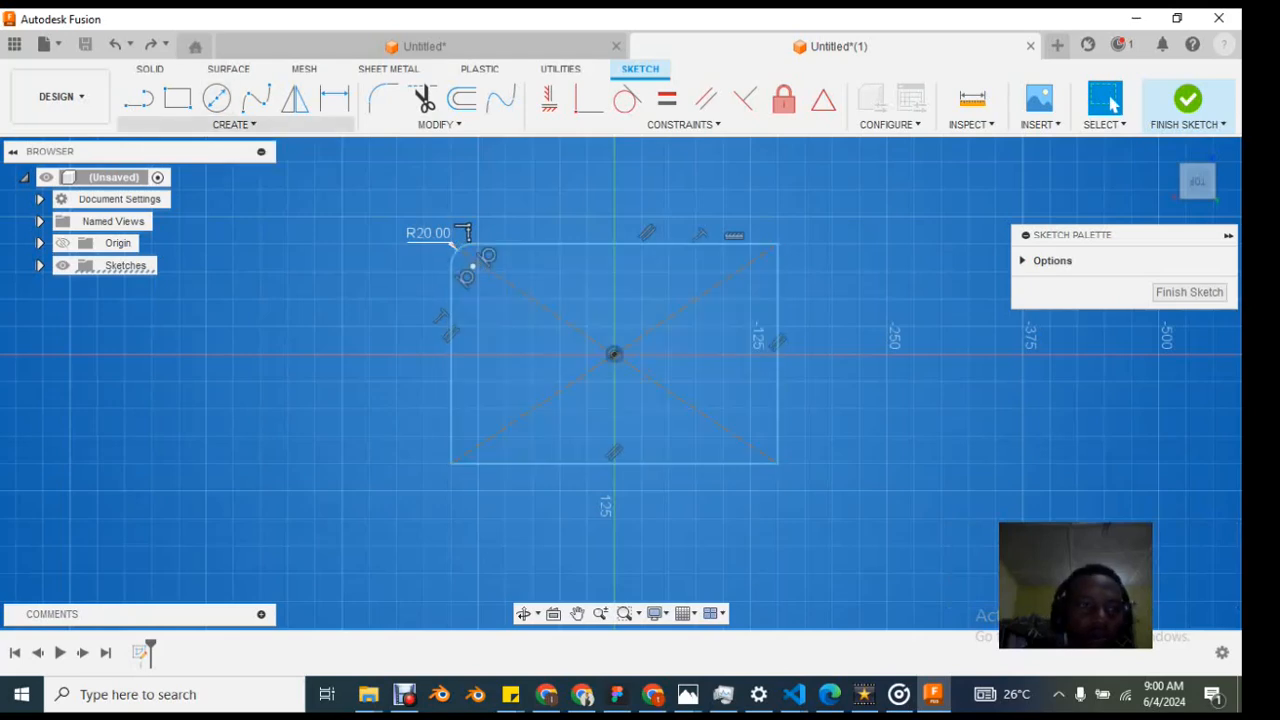
# Step: Try a vertical center point slot about 100 mm wide centred just above the origin and delete it
pyautogui.click(234, 124)
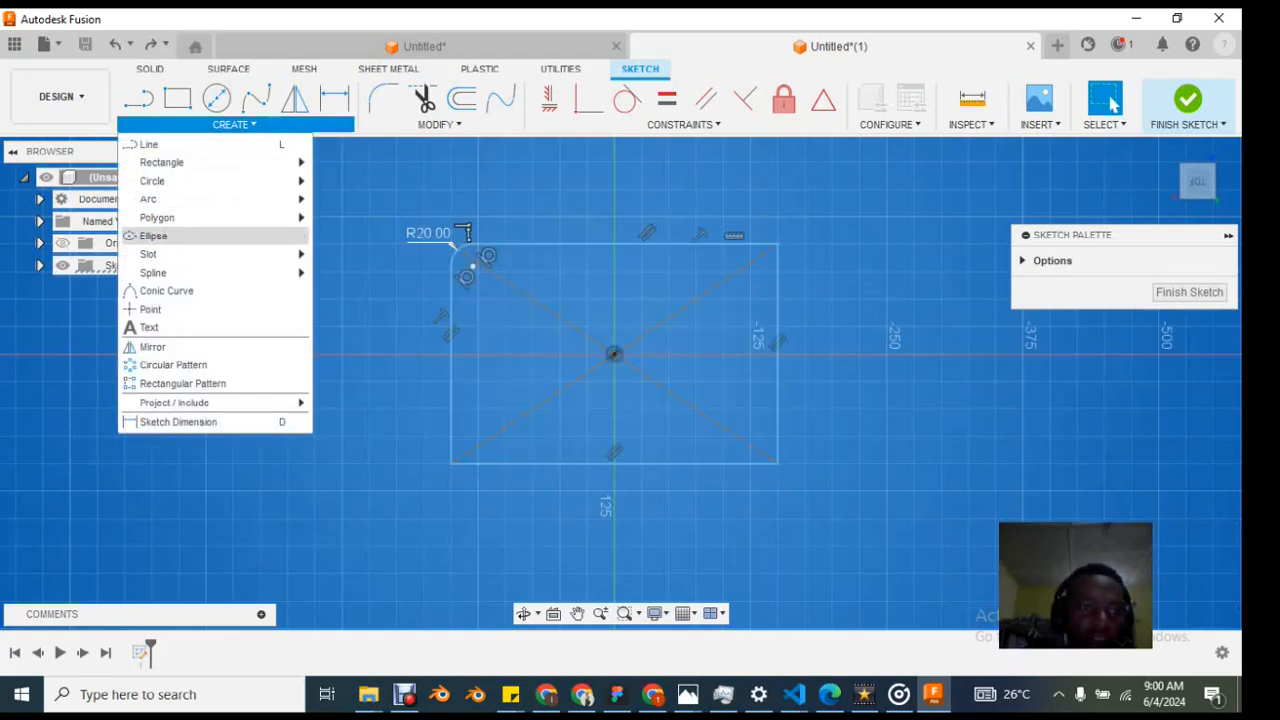
pyautogui.moveTo(215, 254)
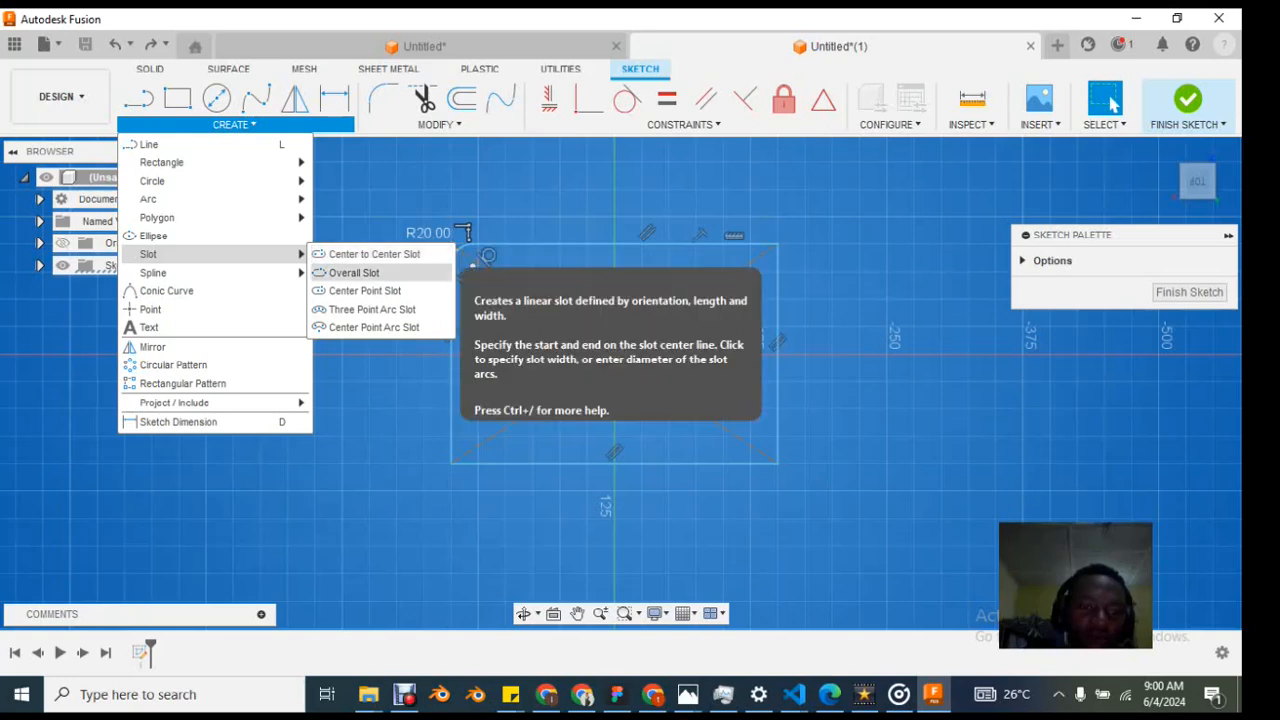
pyautogui.click(365, 290)
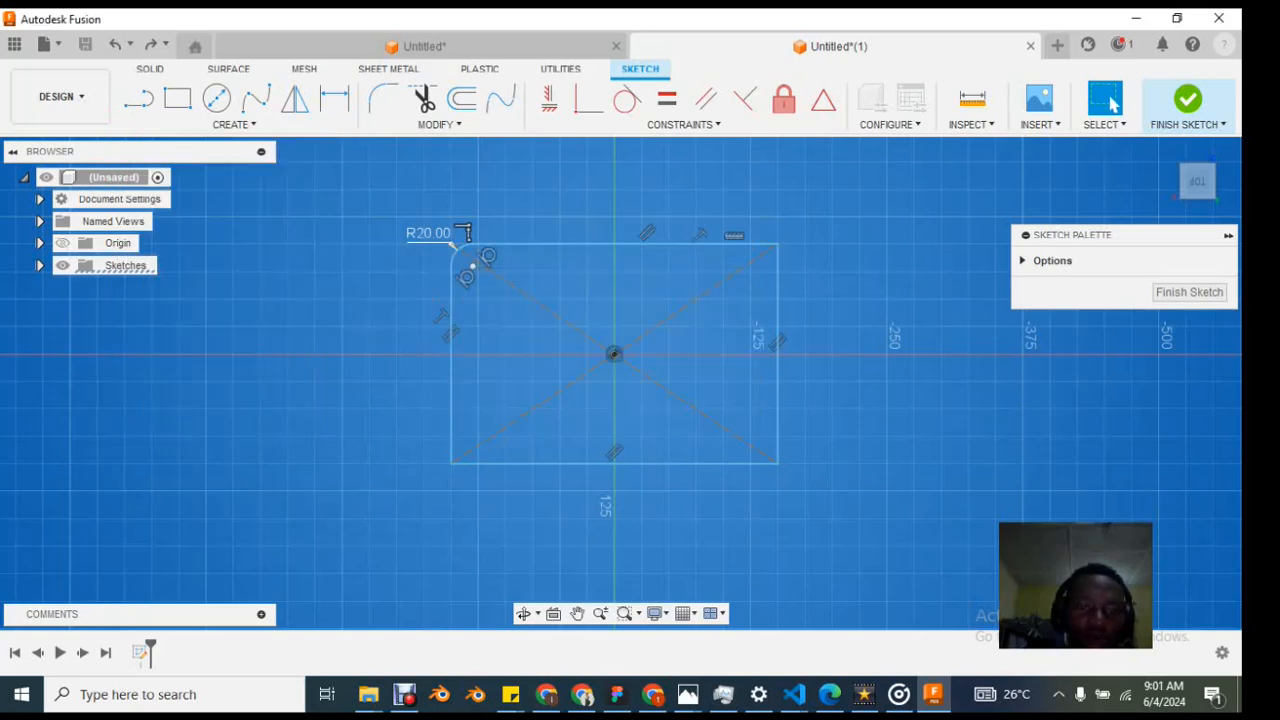
pyautogui.click(614, 325)
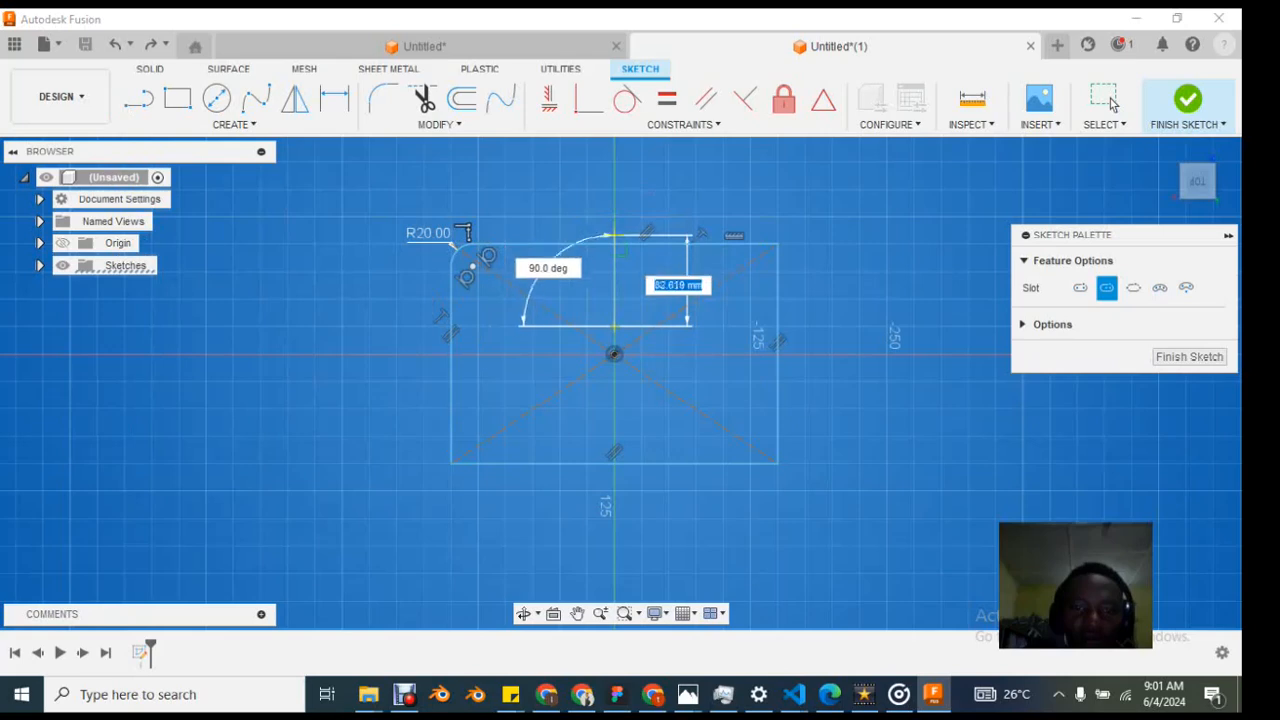
pyautogui.click(613, 259)
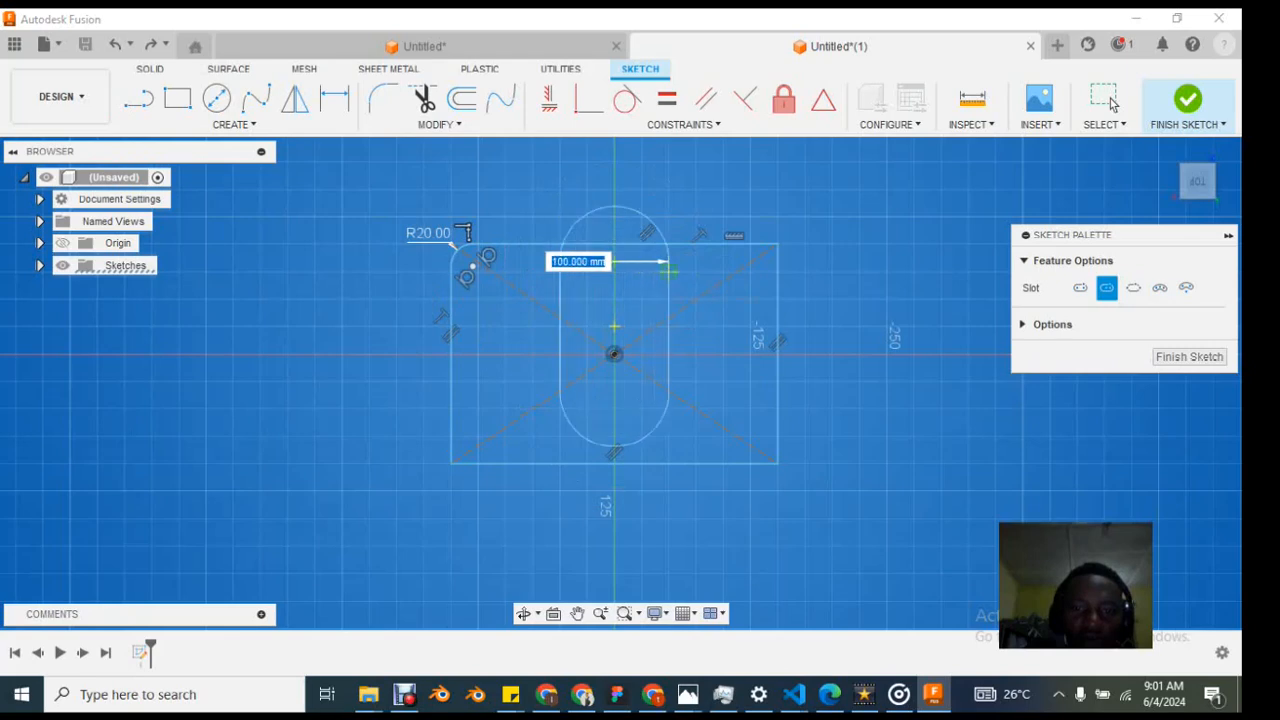
pyautogui.click(666, 266)
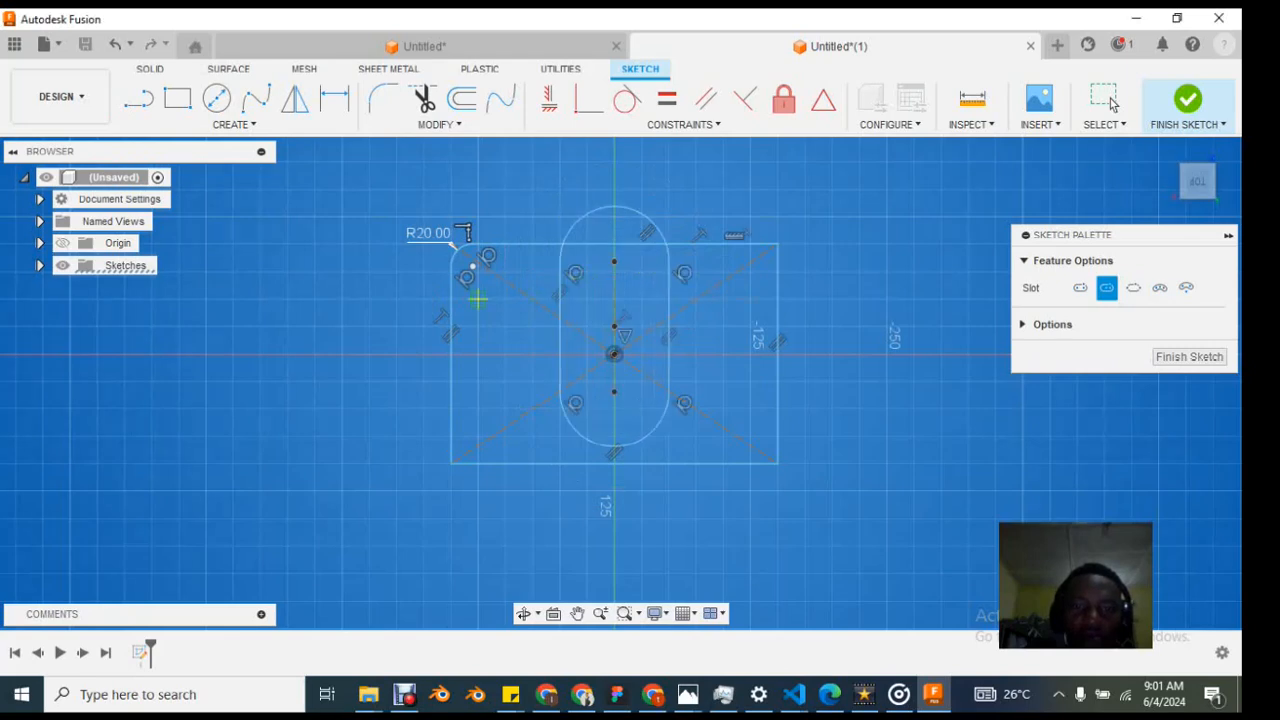
pyautogui.press('Escape')
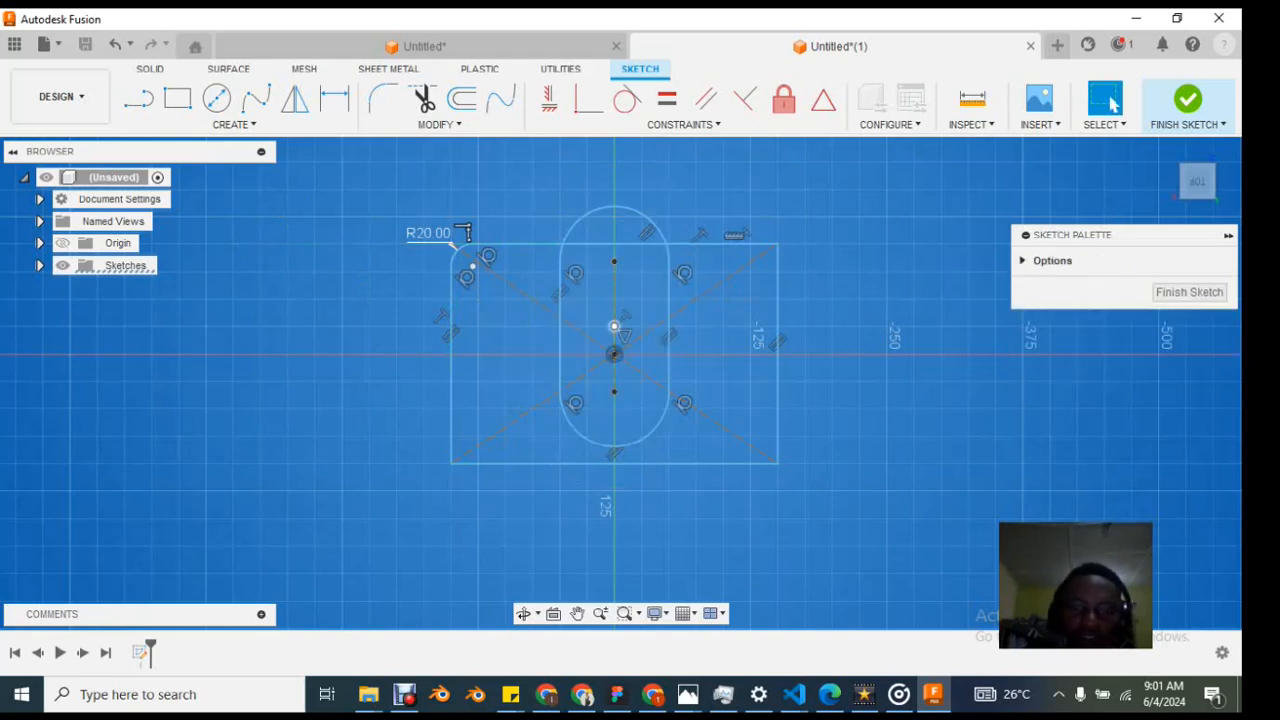
pyautogui.moveTo(614, 326)
pyautogui.mouseDown()
pyautogui.moveTo(626, 243)
pyautogui.moveTo(600, 263)
pyautogui.moveTo(625, 287)
pyautogui.mouseUp()
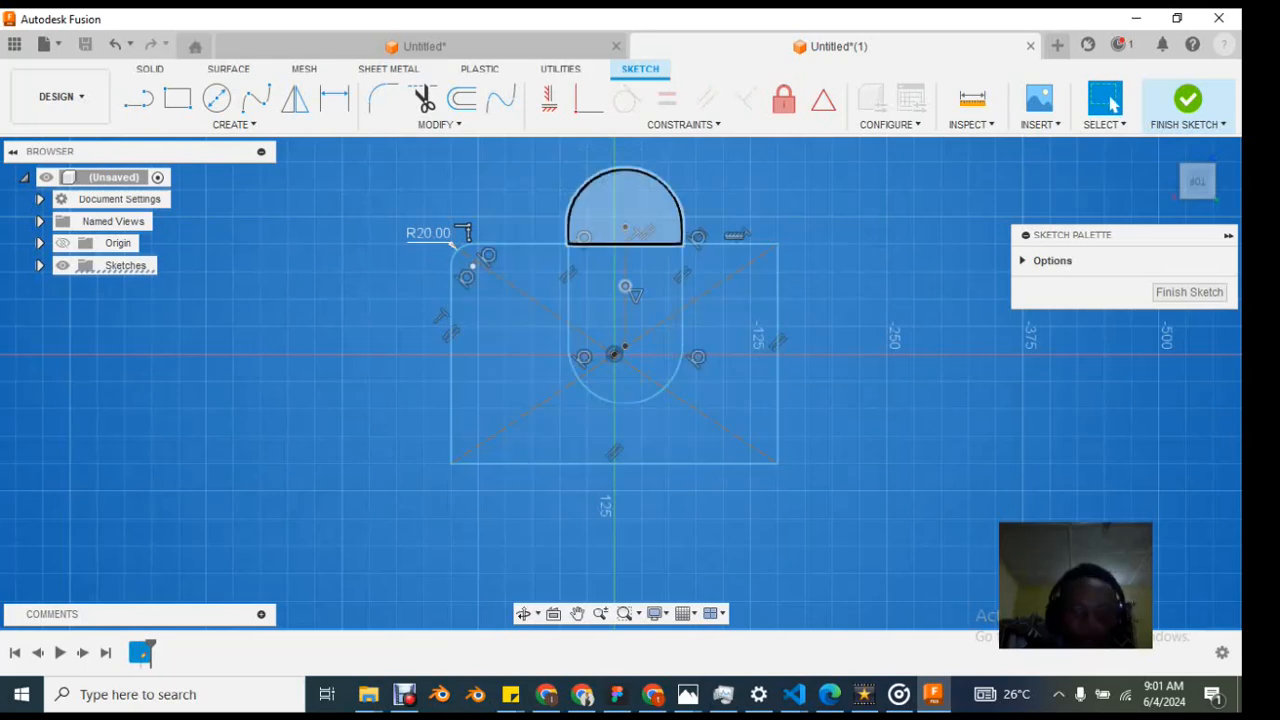
pyautogui.press('Delete')
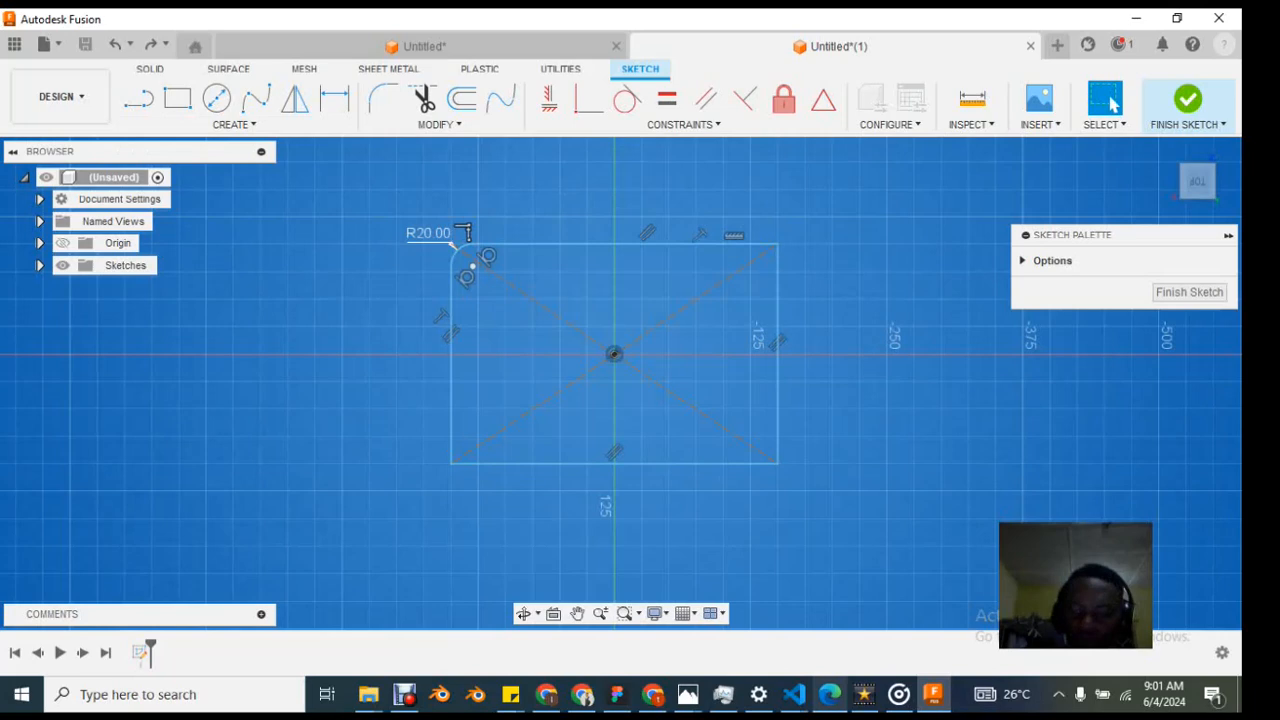
# Step: Recheck the Figure 1 drawing in Photos and sketch a vertical center to center slot in Fusion, crossing the outline's upper edge above the origin
pyautogui.moveTo(686, 694)
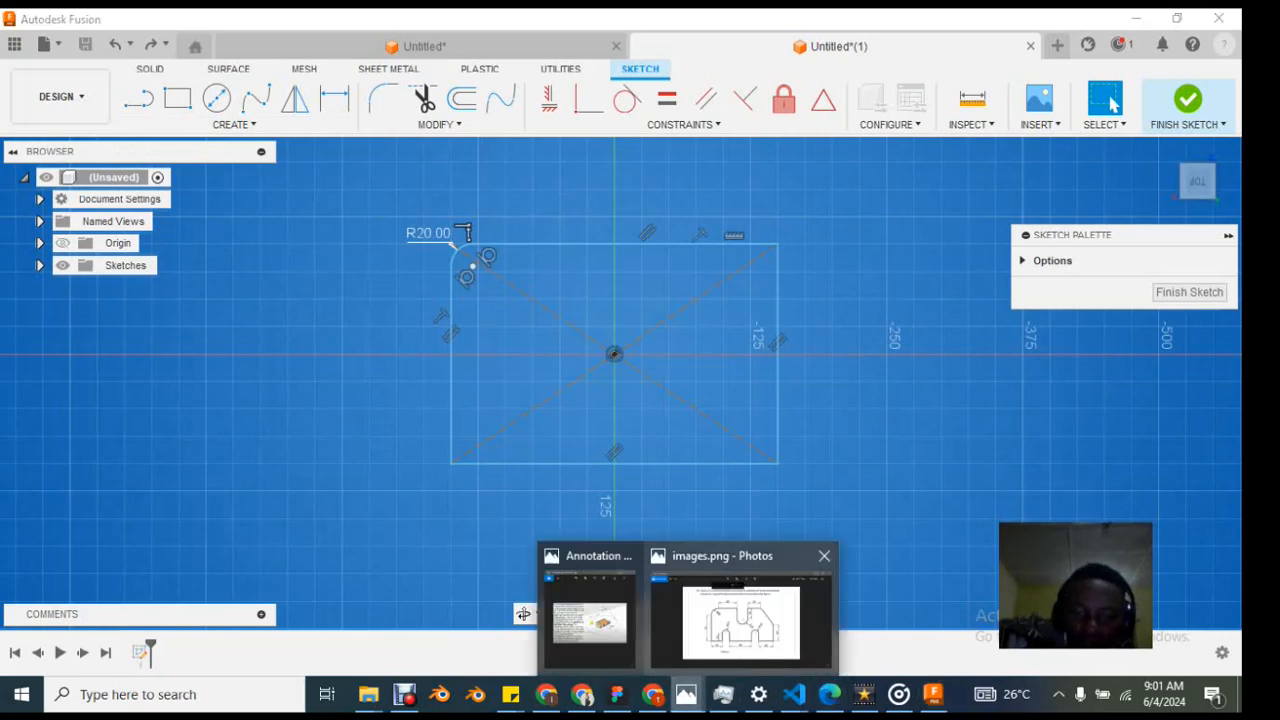
pyautogui.click(740, 620)
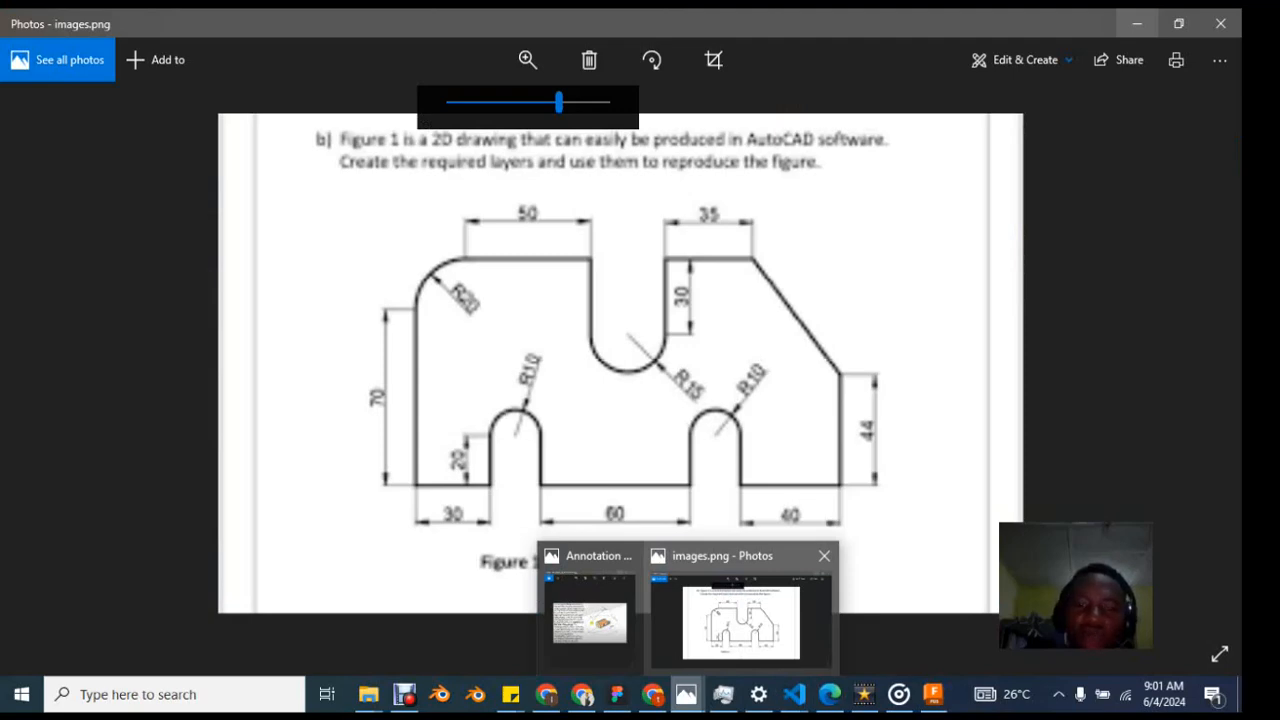
pyautogui.click(1137, 23)
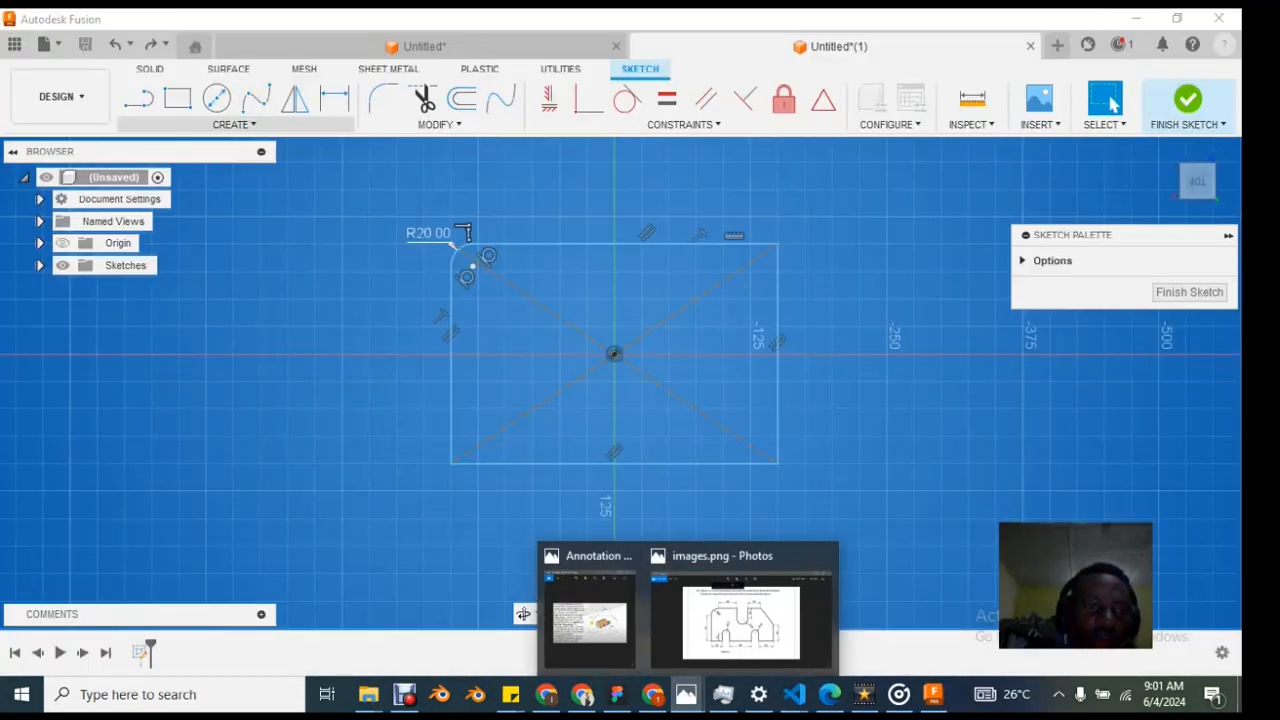
pyautogui.click(234, 124)
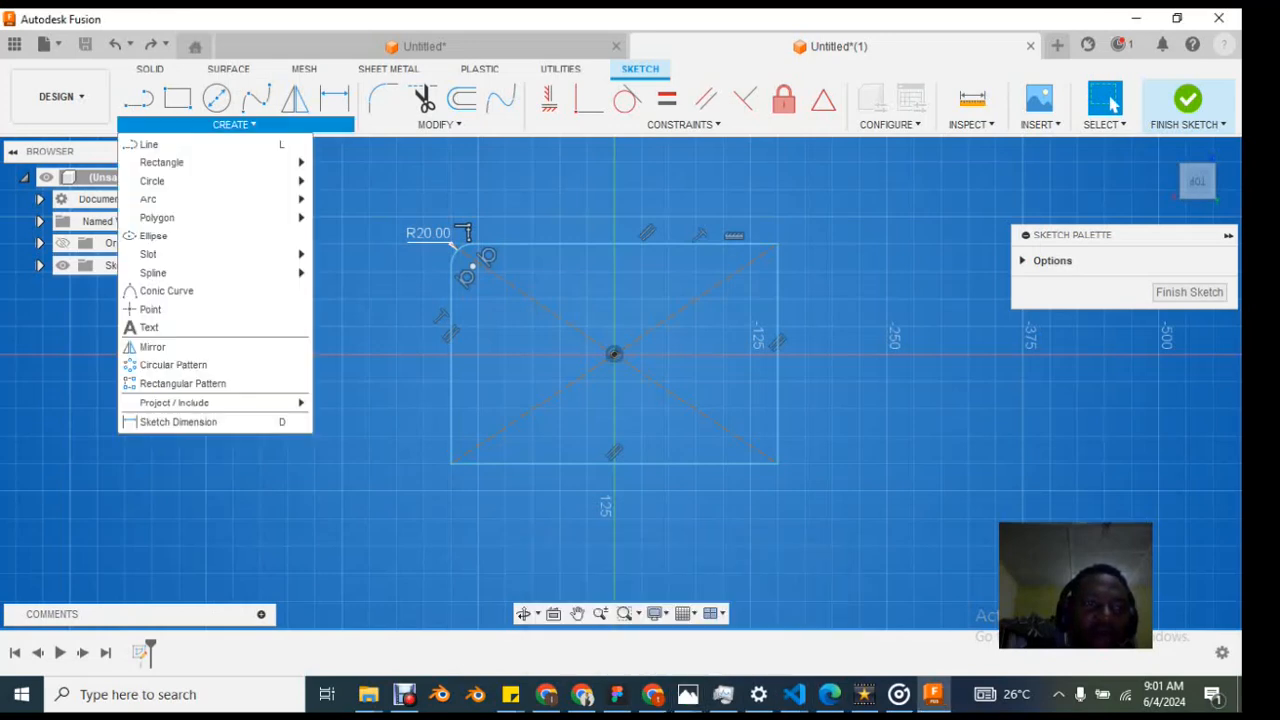
pyautogui.moveTo(200, 254)
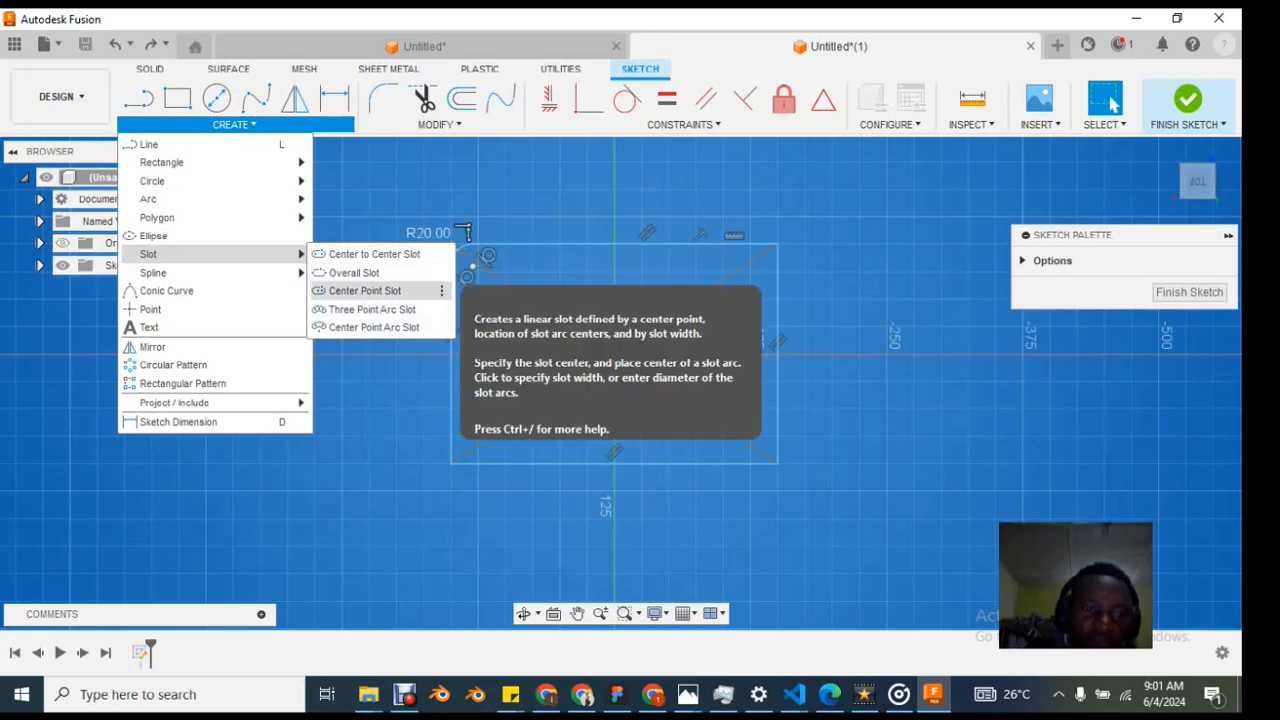
pyautogui.click(370, 254)
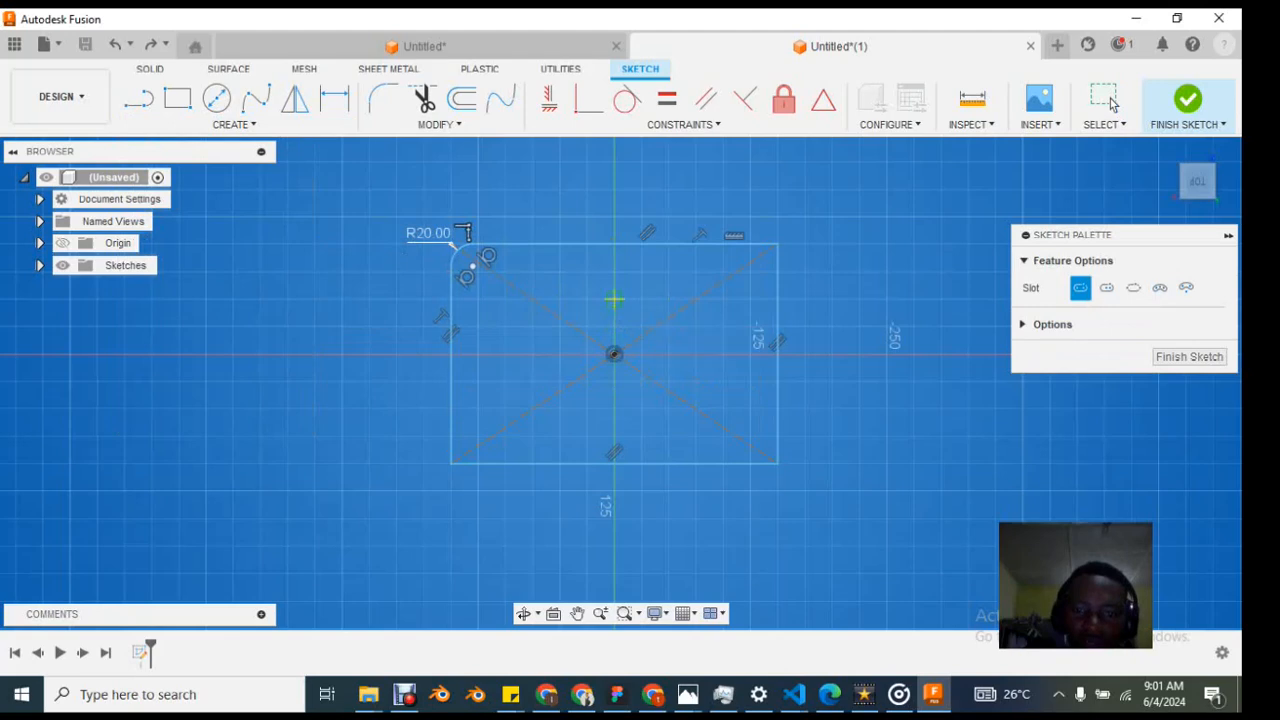
pyautogui.click(614, 298)
pyautogui.click(614, 215)
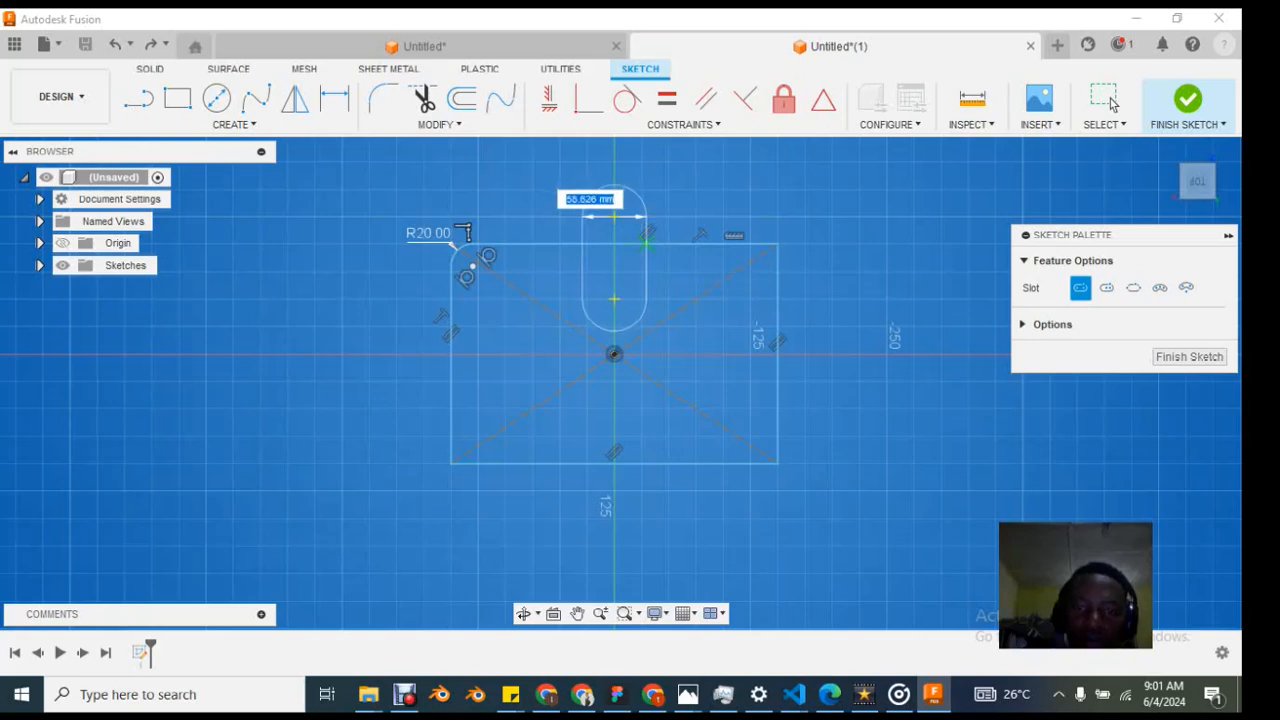
pyautogui.click(650, 243)
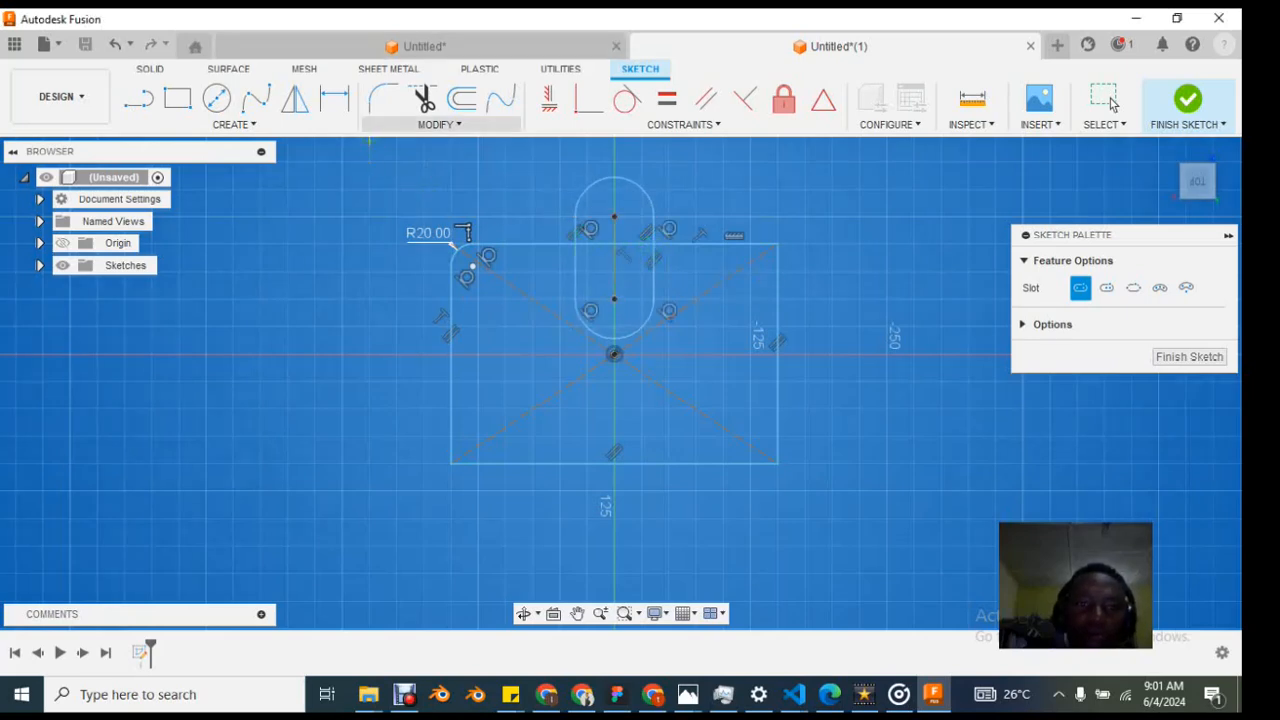
# Step: Trim the slot's portion above the outline and the upper edge between its sides to leave an open round-bottomed notch
pyautogui.press('t')
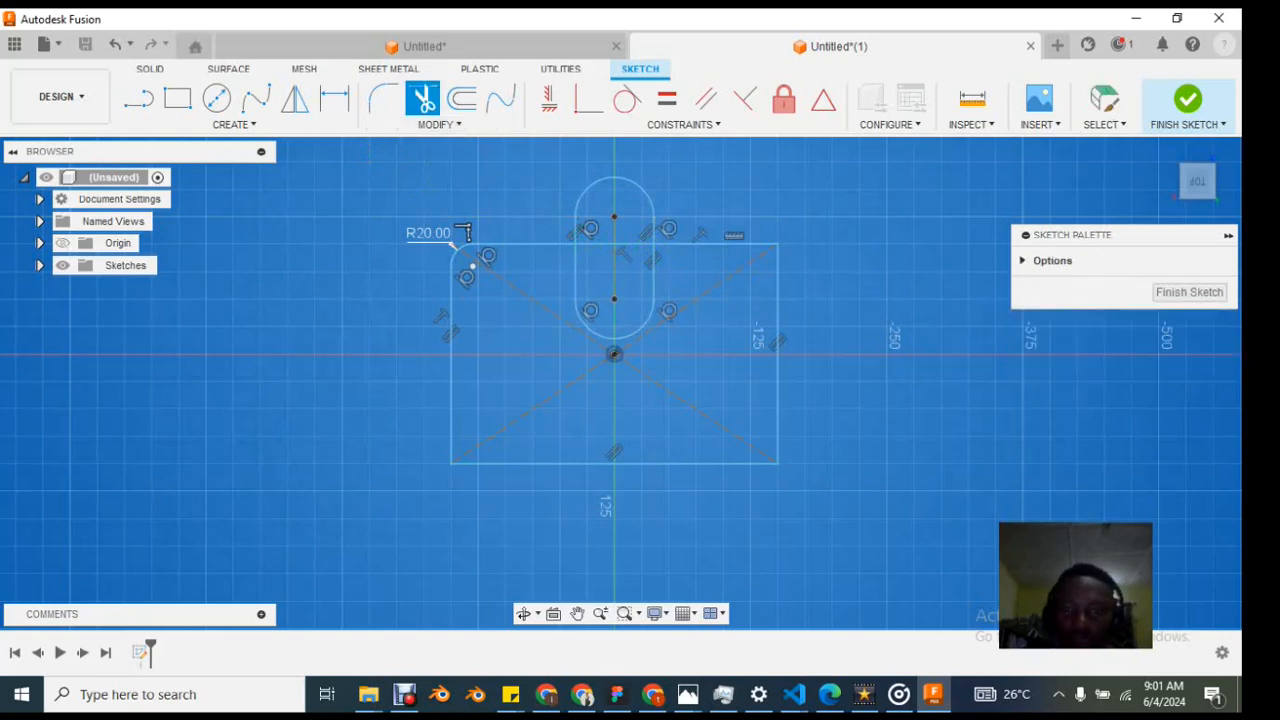
pyautogui.click(614, 180)
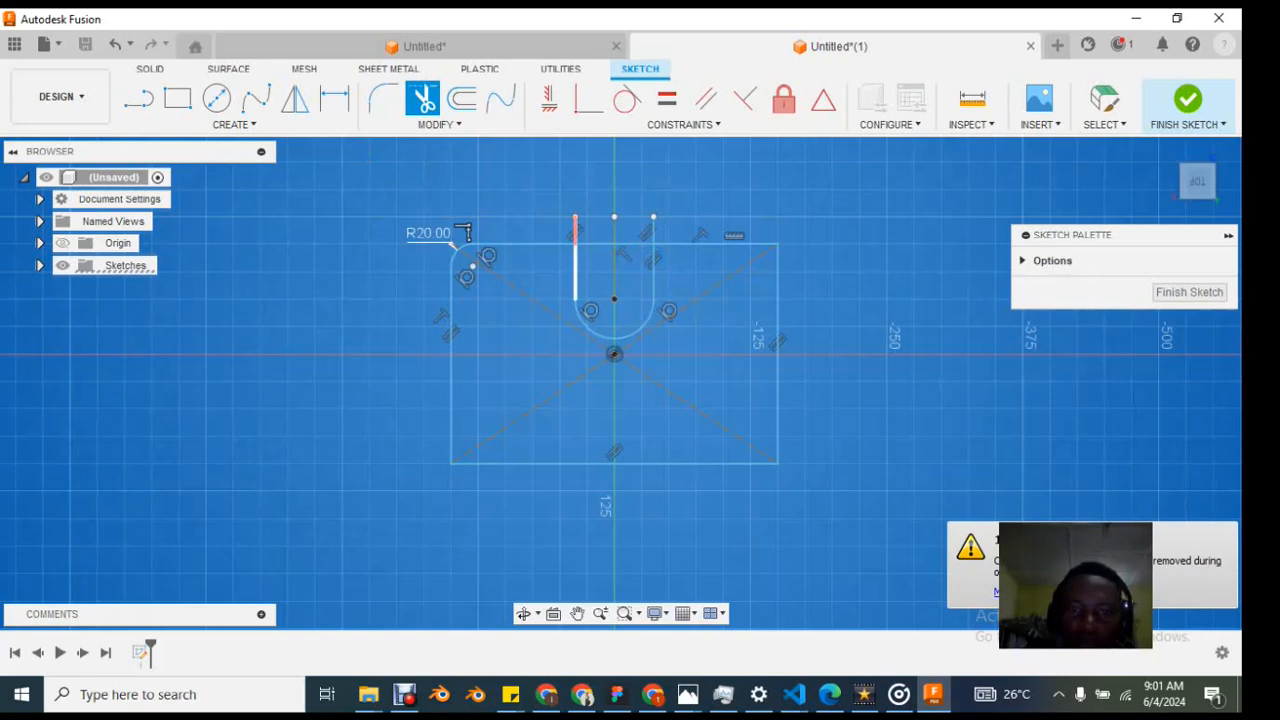
pyautogui.click(575, 230)
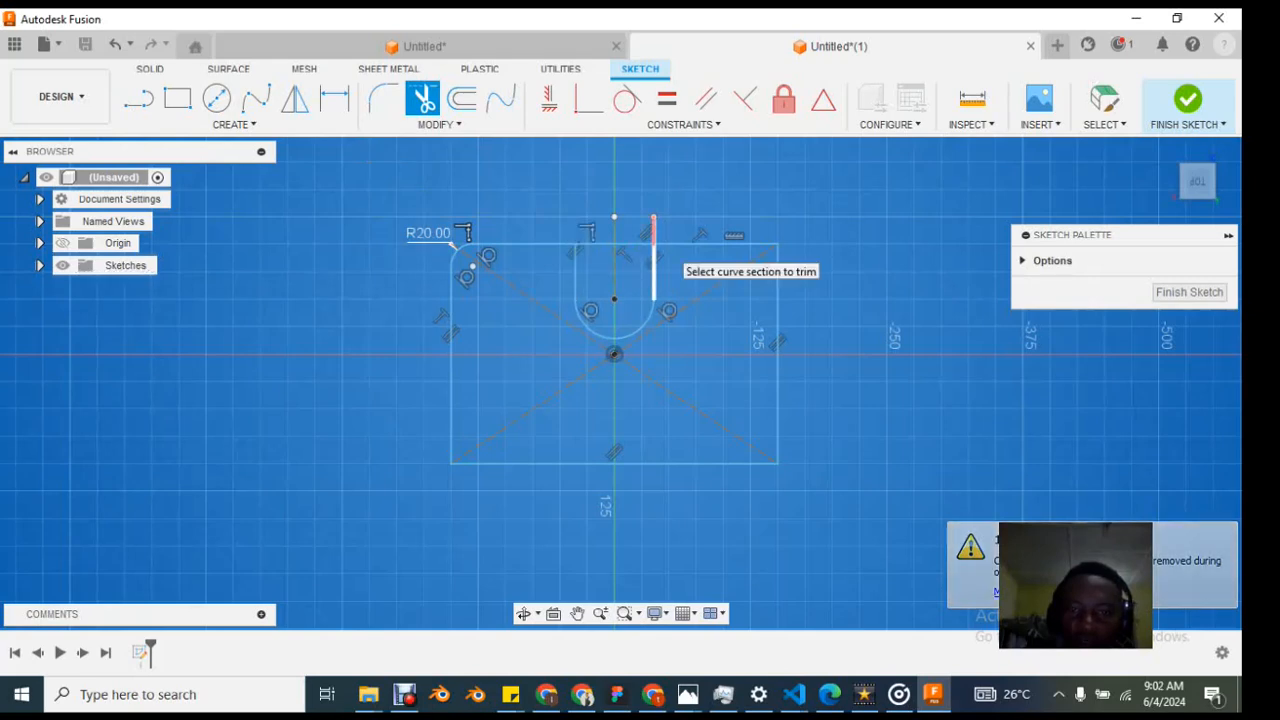
pyautogui.click(654, 231)
pyautogui.click(624, 244)
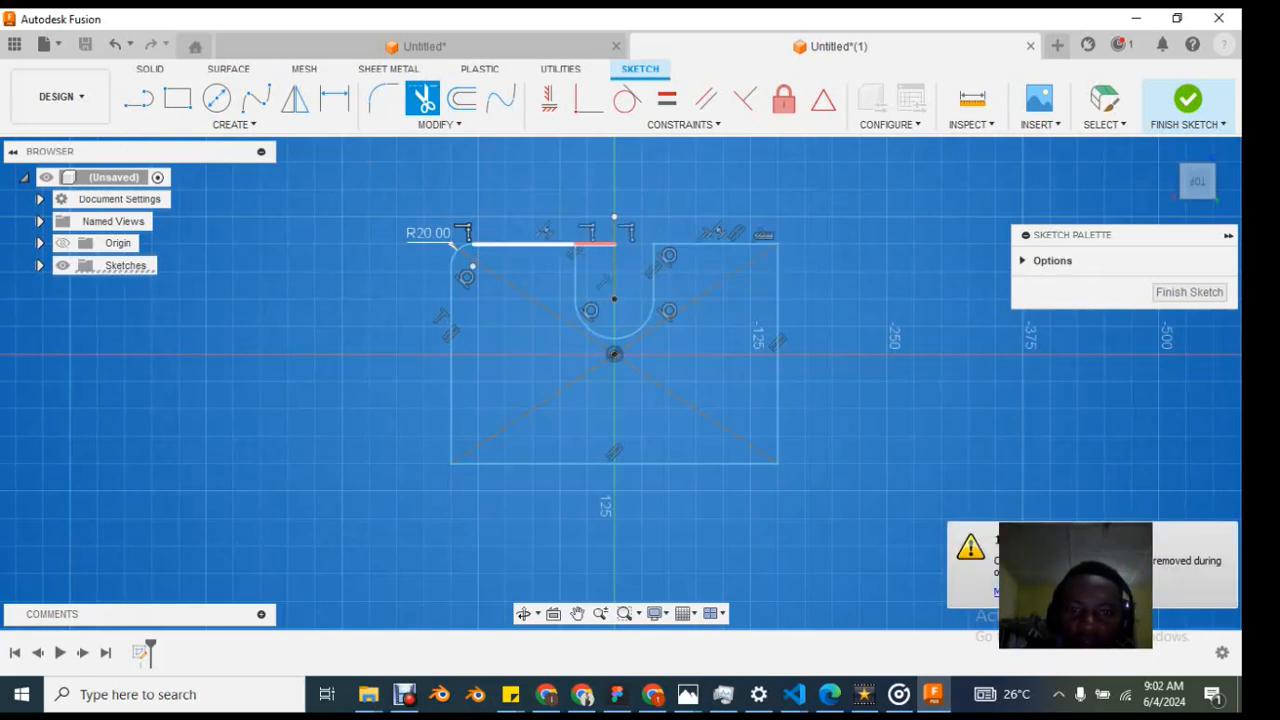
pyautogui.click(598, 244)
pyautogui.scroll(2, 655, 295)
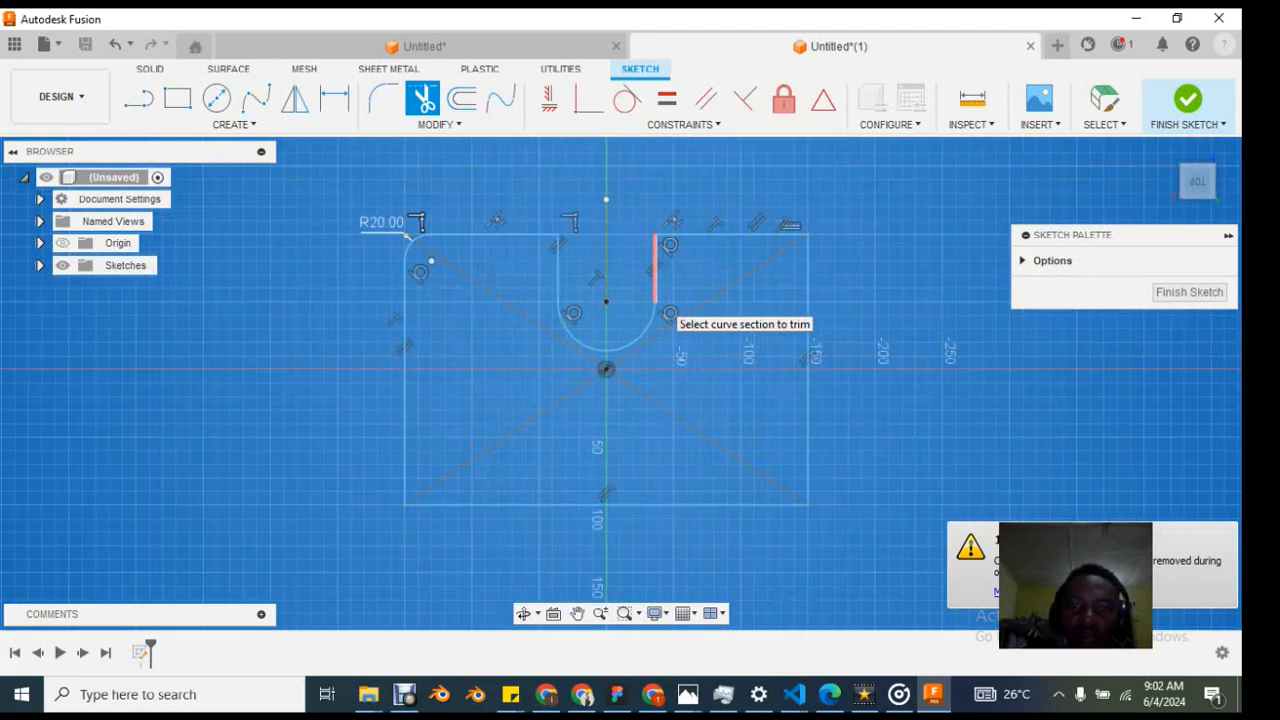
pyautogui.scroll(-1, 655, 300)
# Step: Switch to images.png in Photos and enlarge the Figure 1 drawing until its dimensions are readable
pyautogui.moveTo(686, 694)
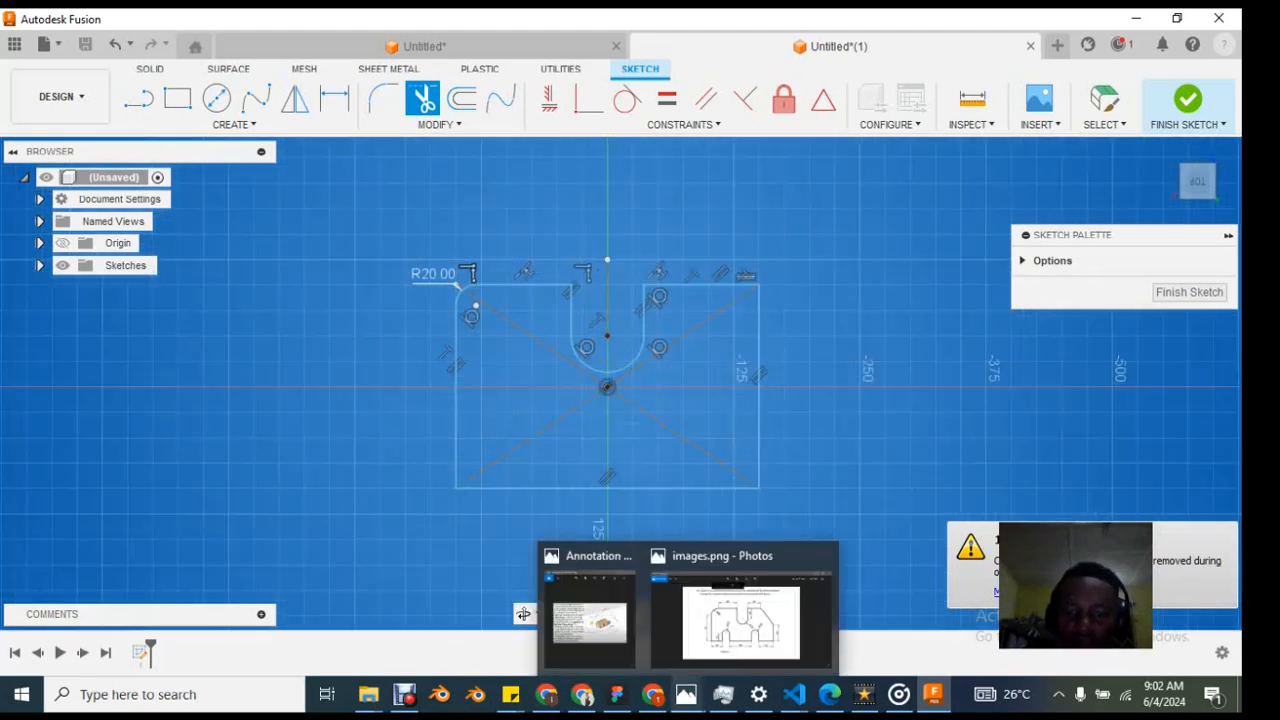
pyautogui.click(743, 610)
pyautogui.scroll(1, 620, 363)
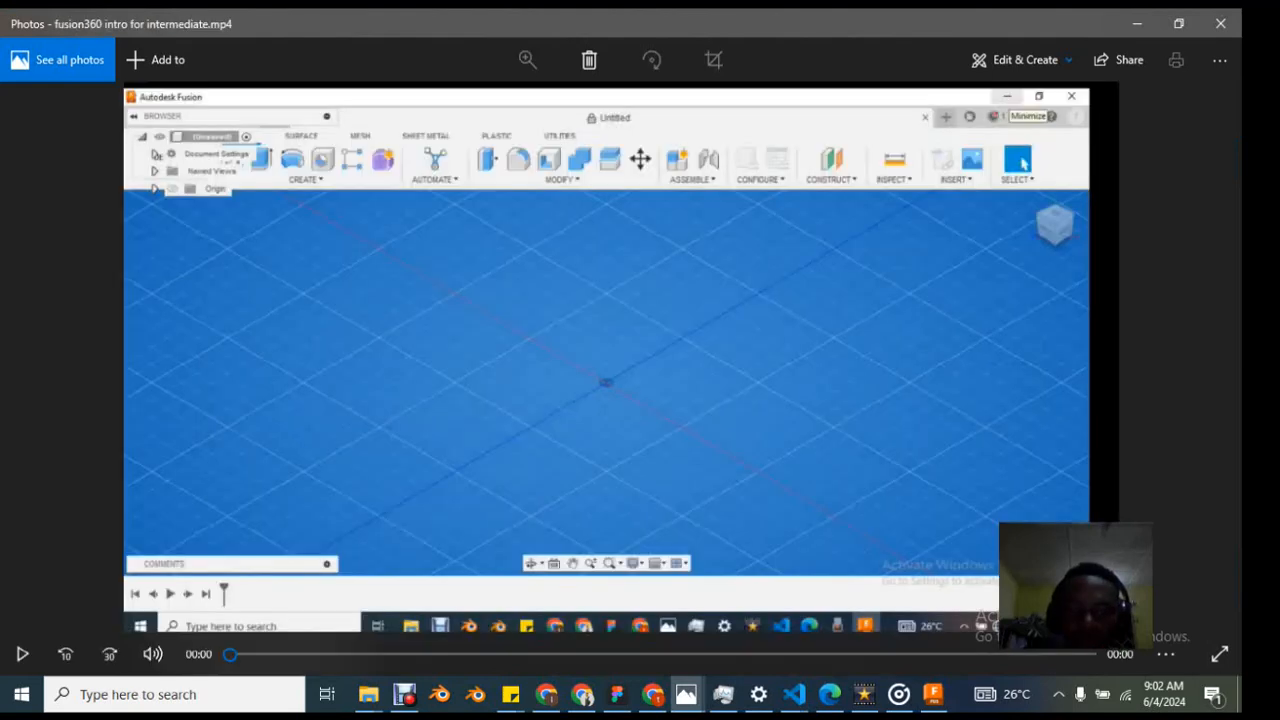
pyautogui.press('Right')
pyautogui.press('Right')
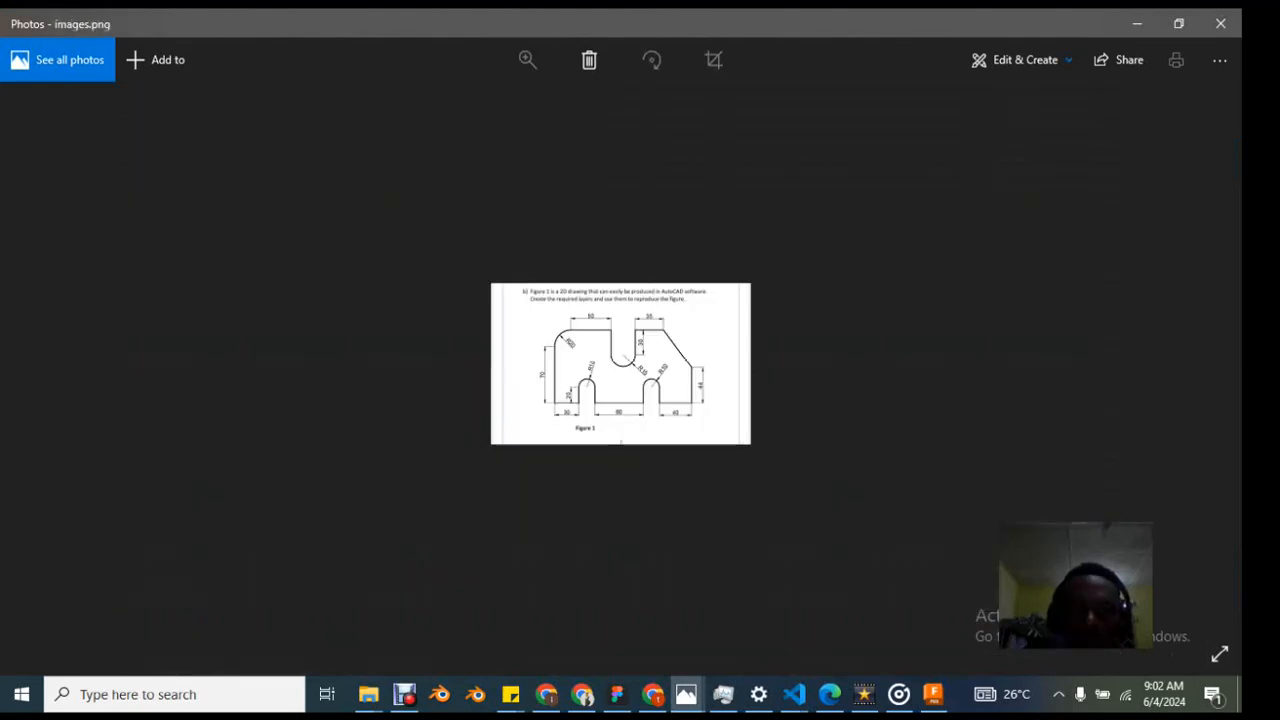
pyautogui.press('Left')
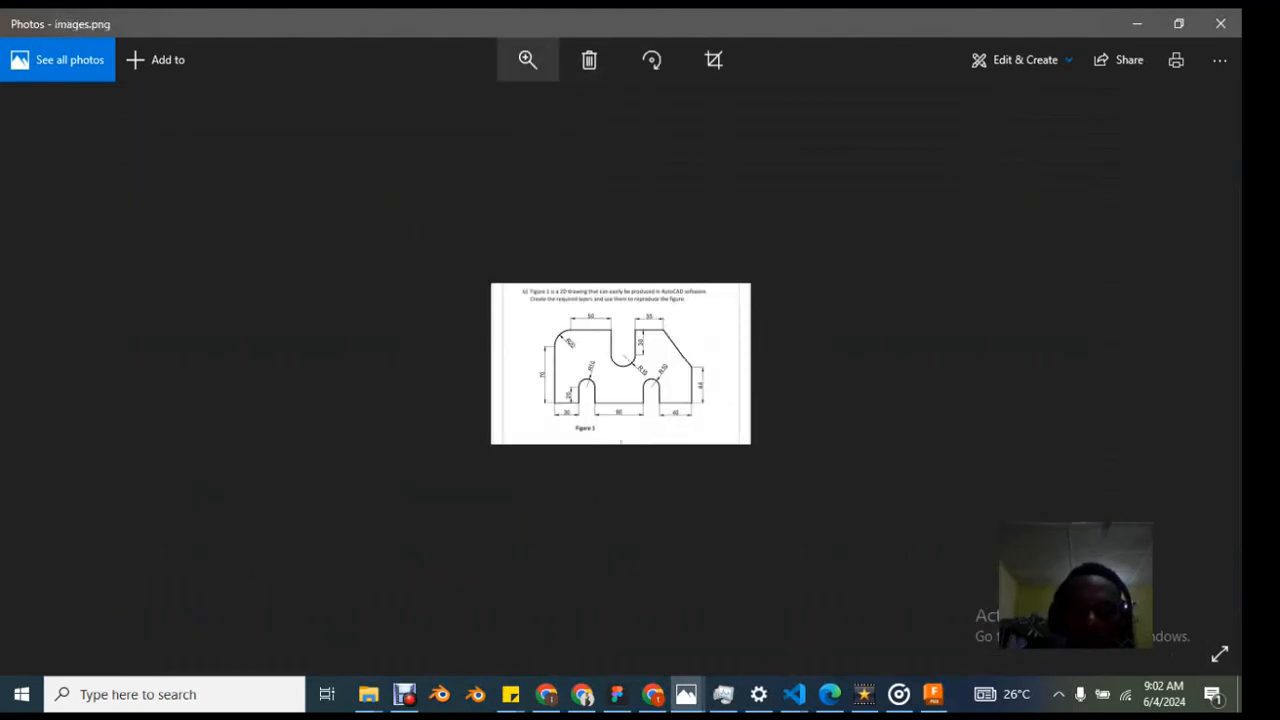
pyautogui.click(528, 60)
pyautogui.click(528, 60)
pyautogui.click(528, 60)
pyautogui.moveTo(450, 102); pyautogui.dragTo(548, 102)
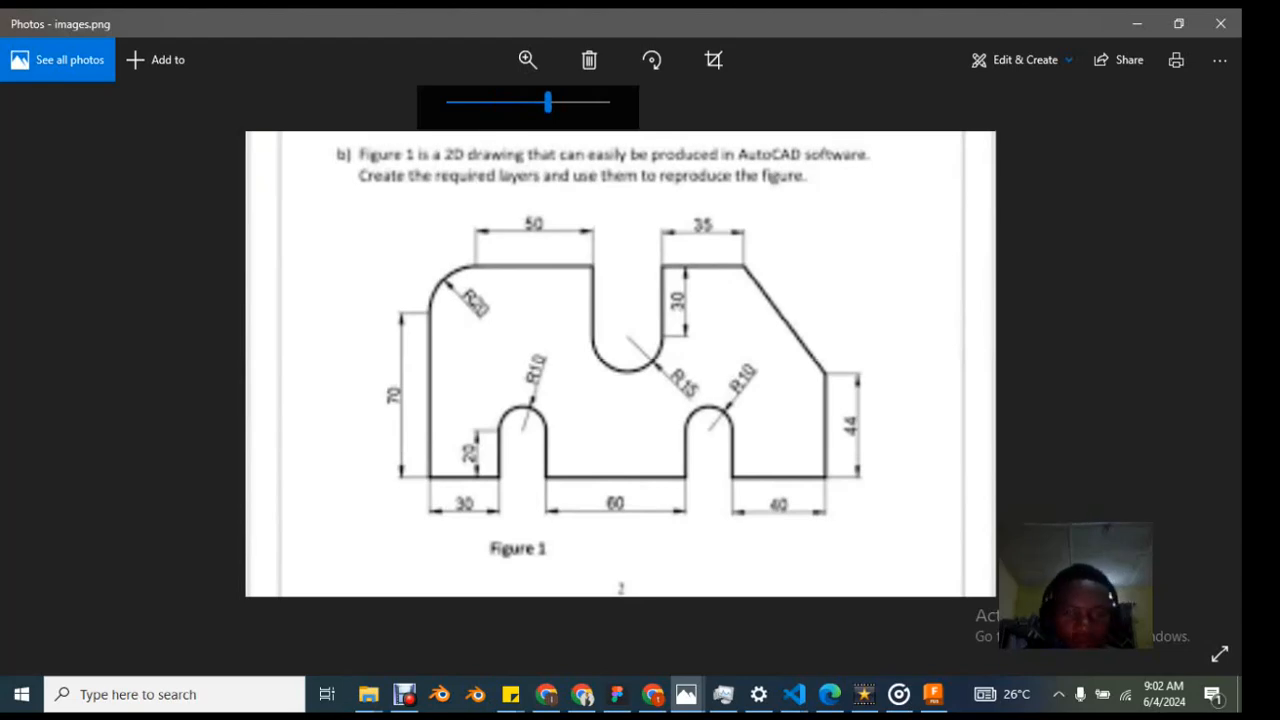
# Step: Capture a rectangular screen snip of the enlarged Figure 1 drawing and view it maximized in Snip & Sketch before minimizing it
pyautogui.press('super+shift+s')
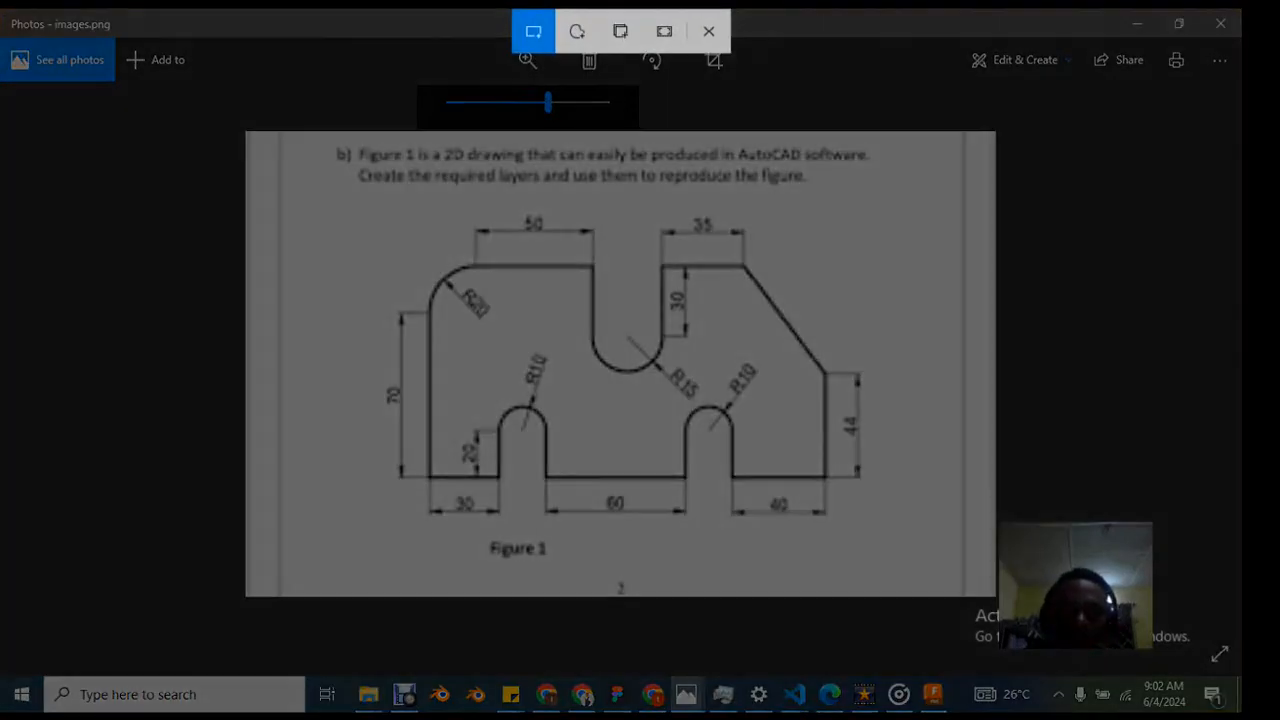
pyautogui.moveTo(237, 131); pyautogui.dragTo(998, 604)
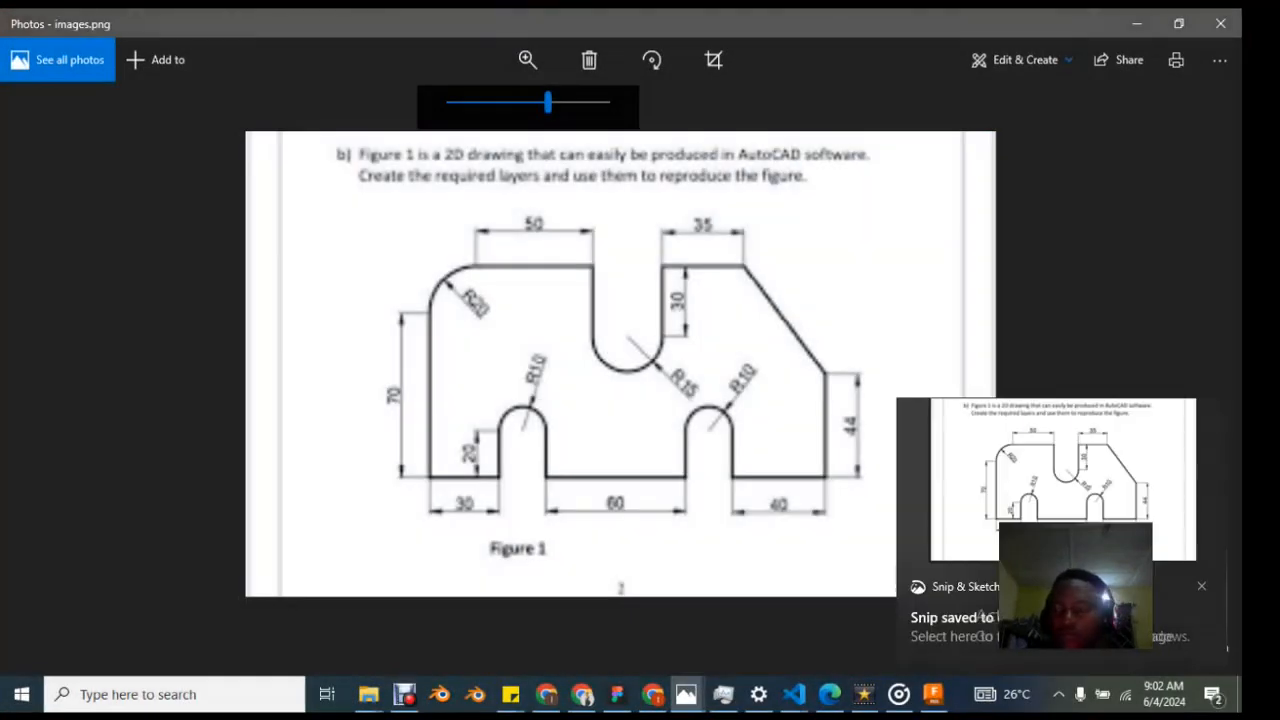
pyautogui.click(1048, 468)
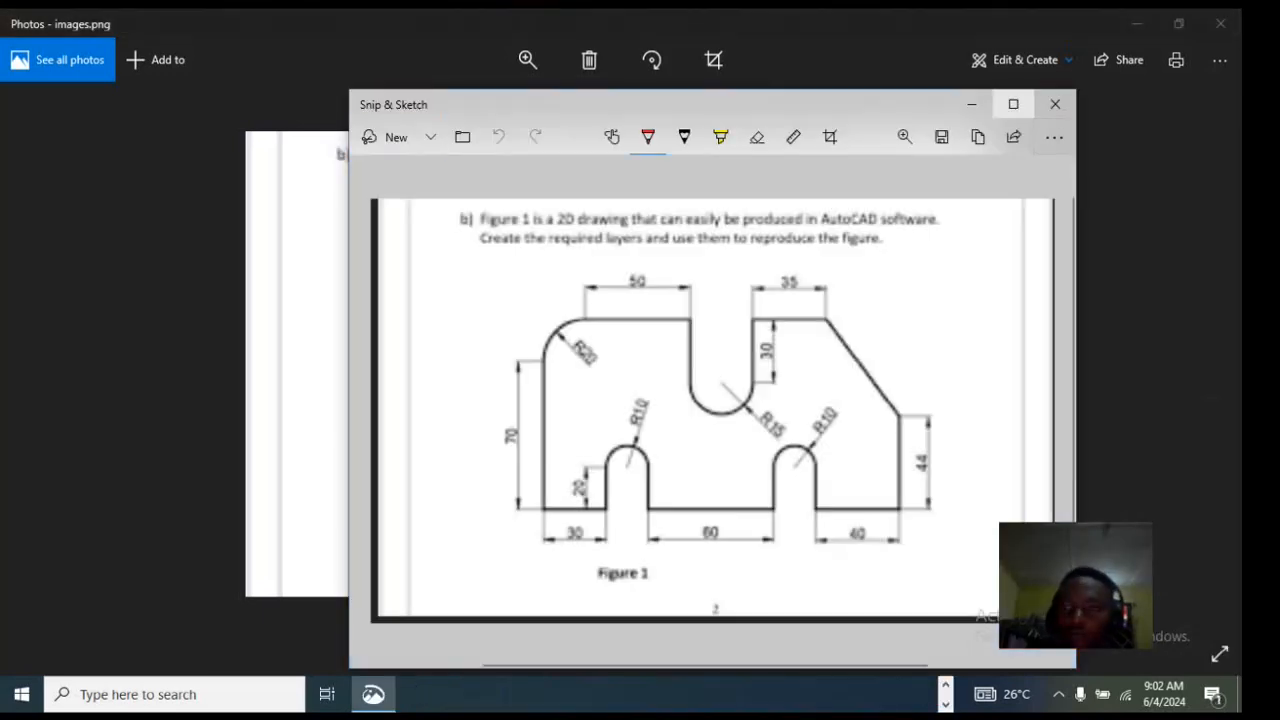
pyautogui.click(1013, 104)
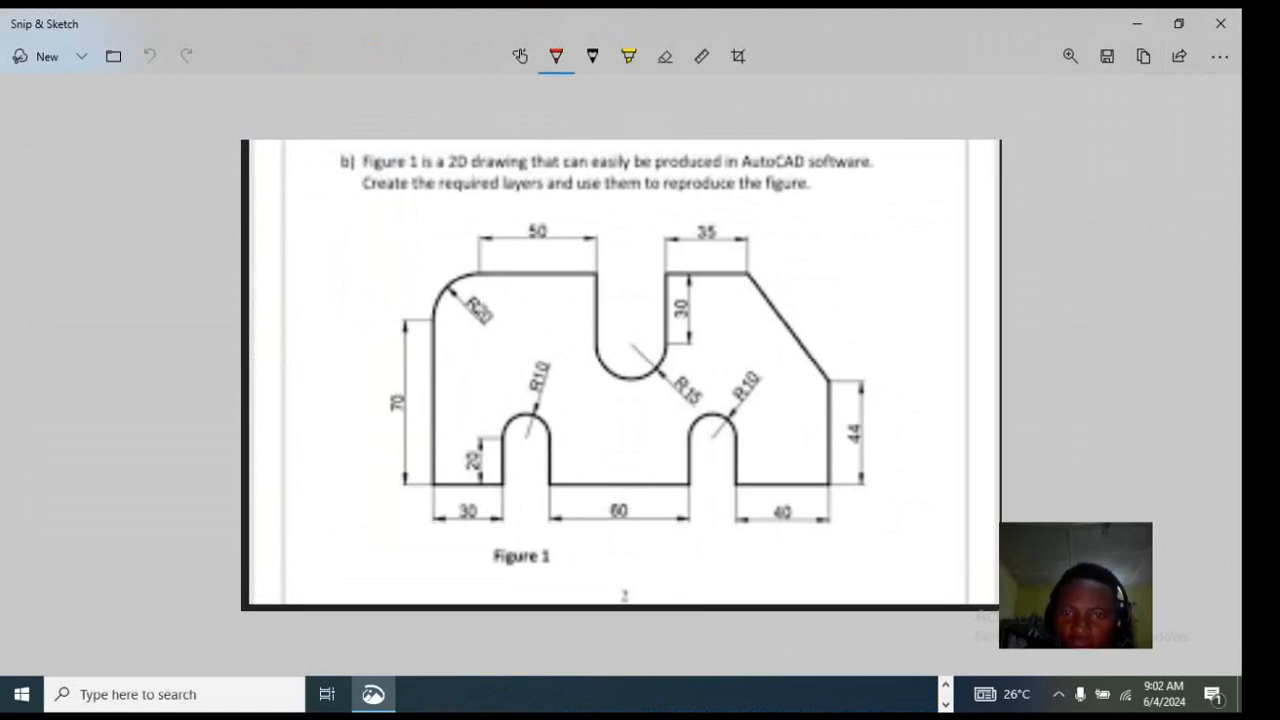
pyautogui.click(1137, 23)
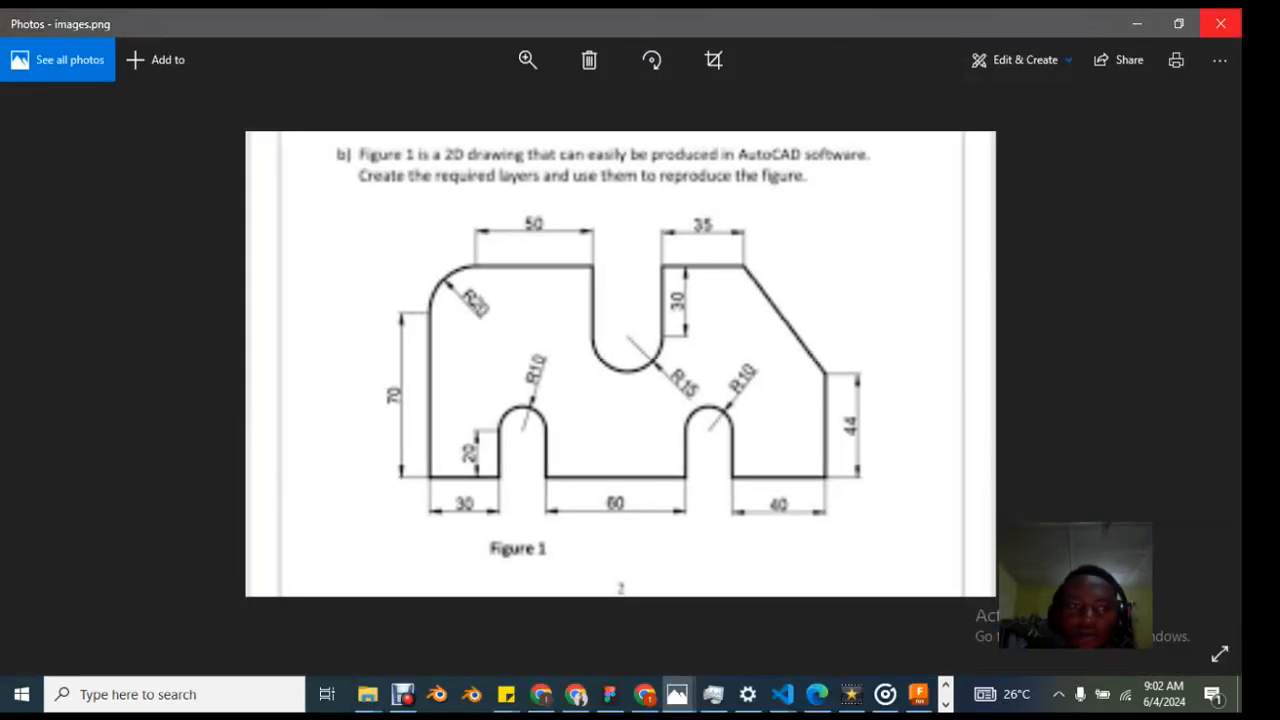
# Step: Close Photos and sketch a vertical center to center slot in Fusion, rising about 75 mm from the outline's lower edge left of the origin
pyautogui.click(1220, 23)
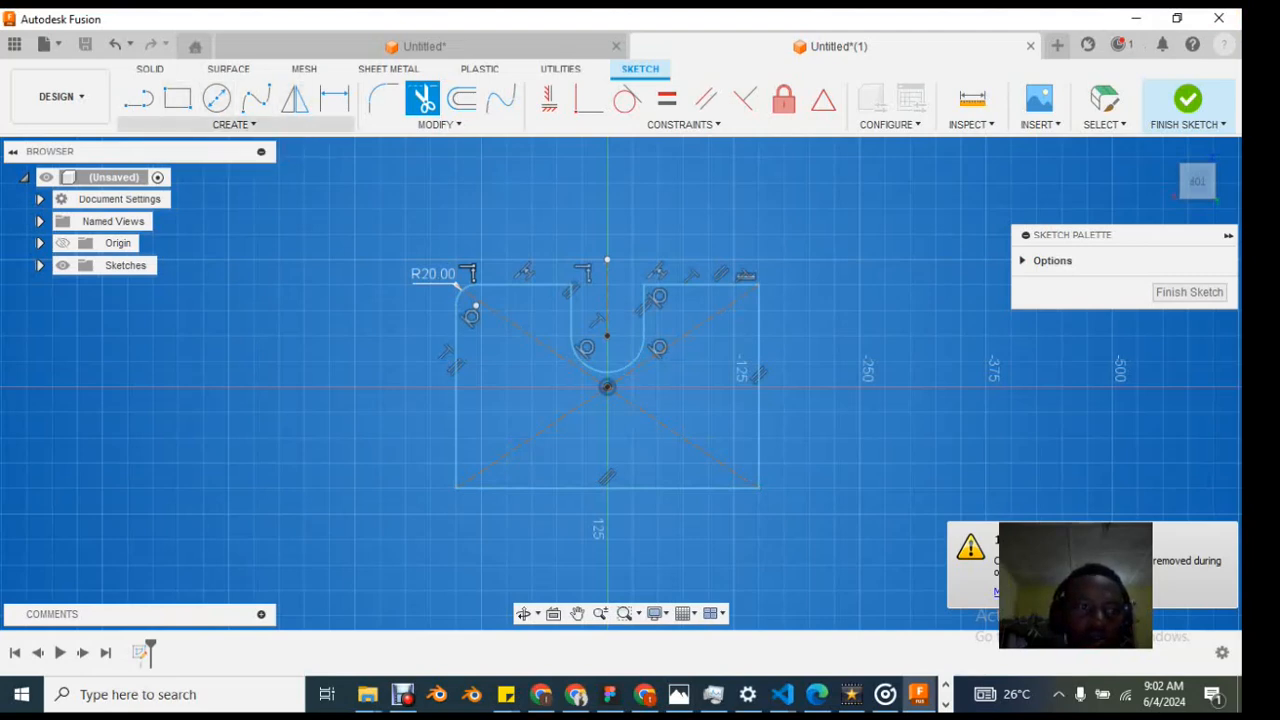
pyautogui.click(233, 124)
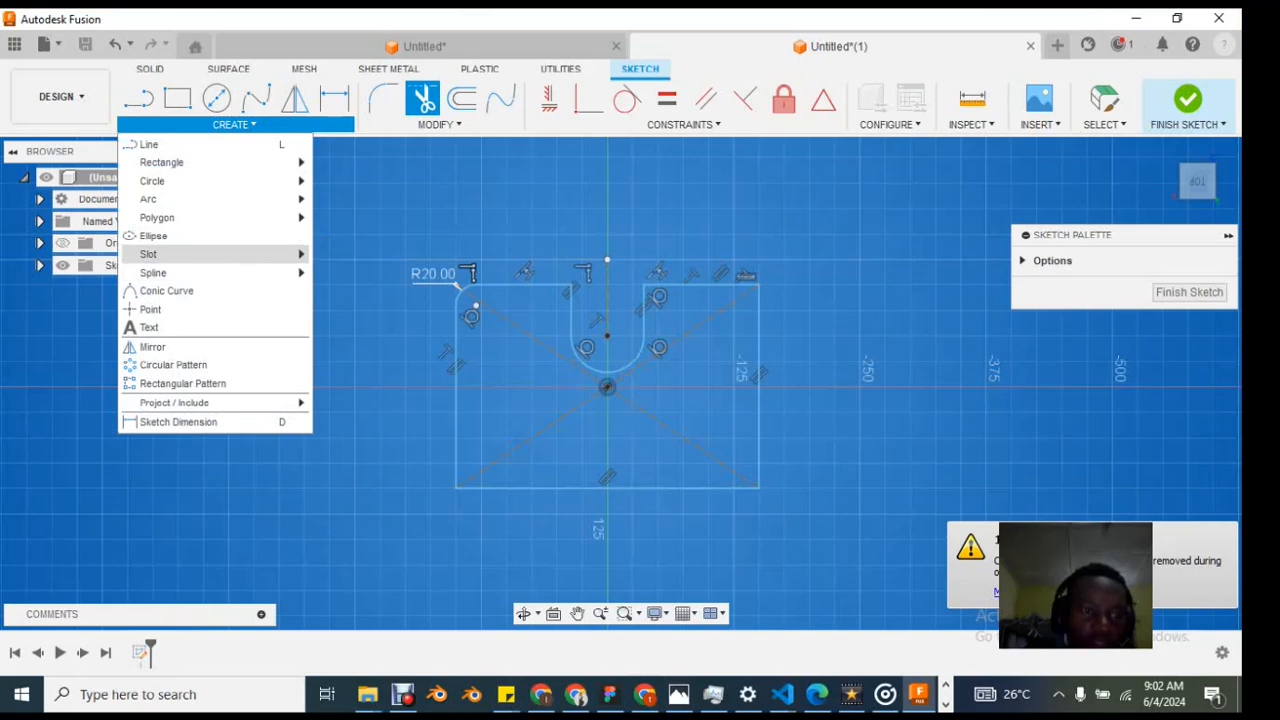
pyautogui.moveTo(150, 254)
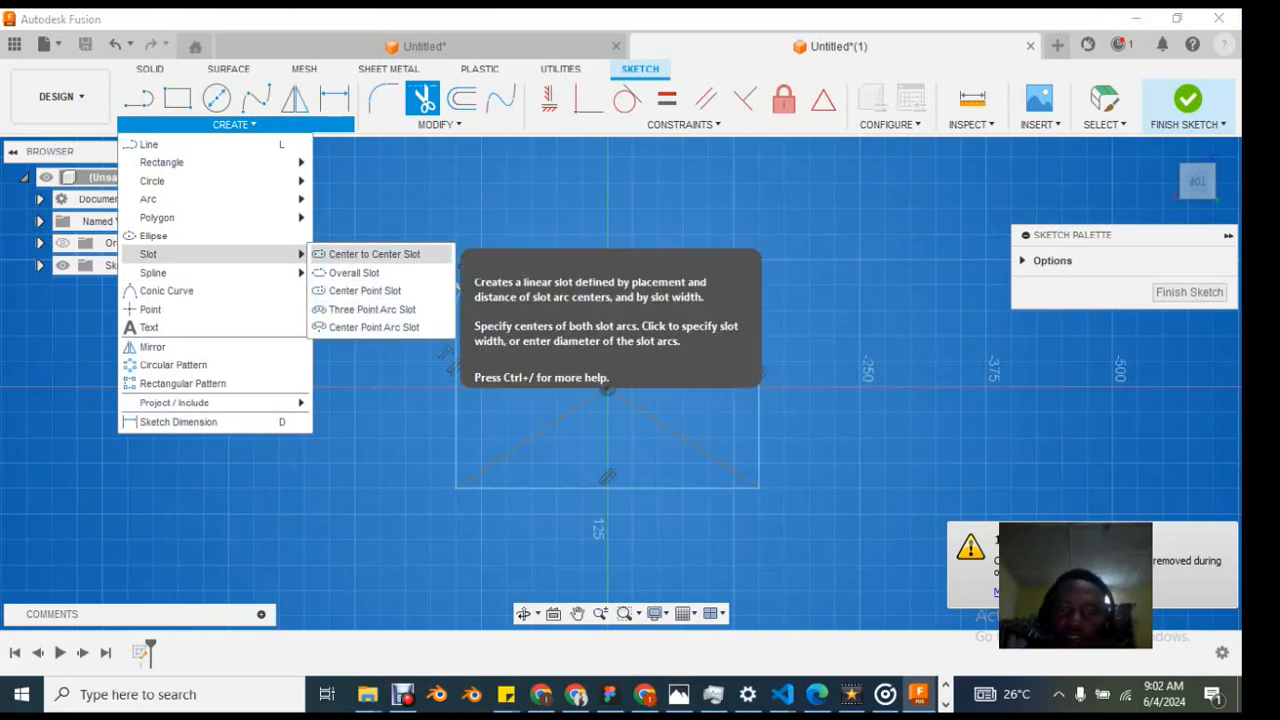
pyautogui.click(375, 254)
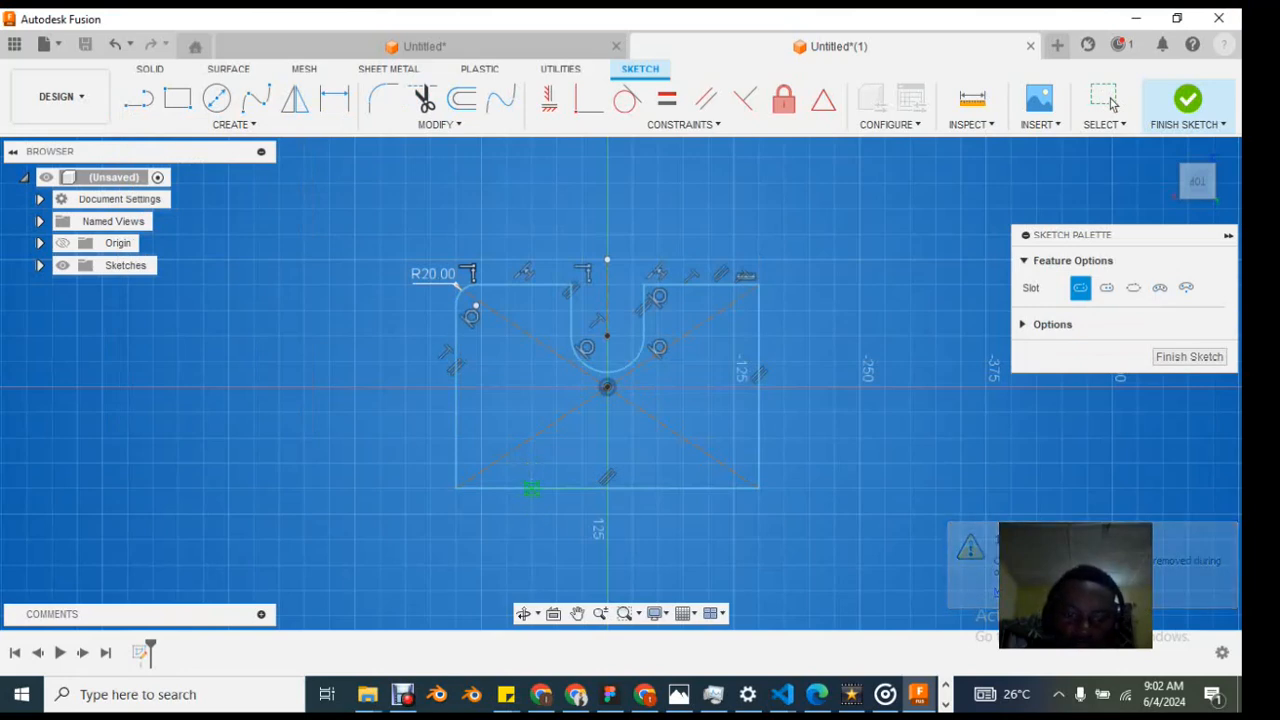
pyautogui.click(531, 488)
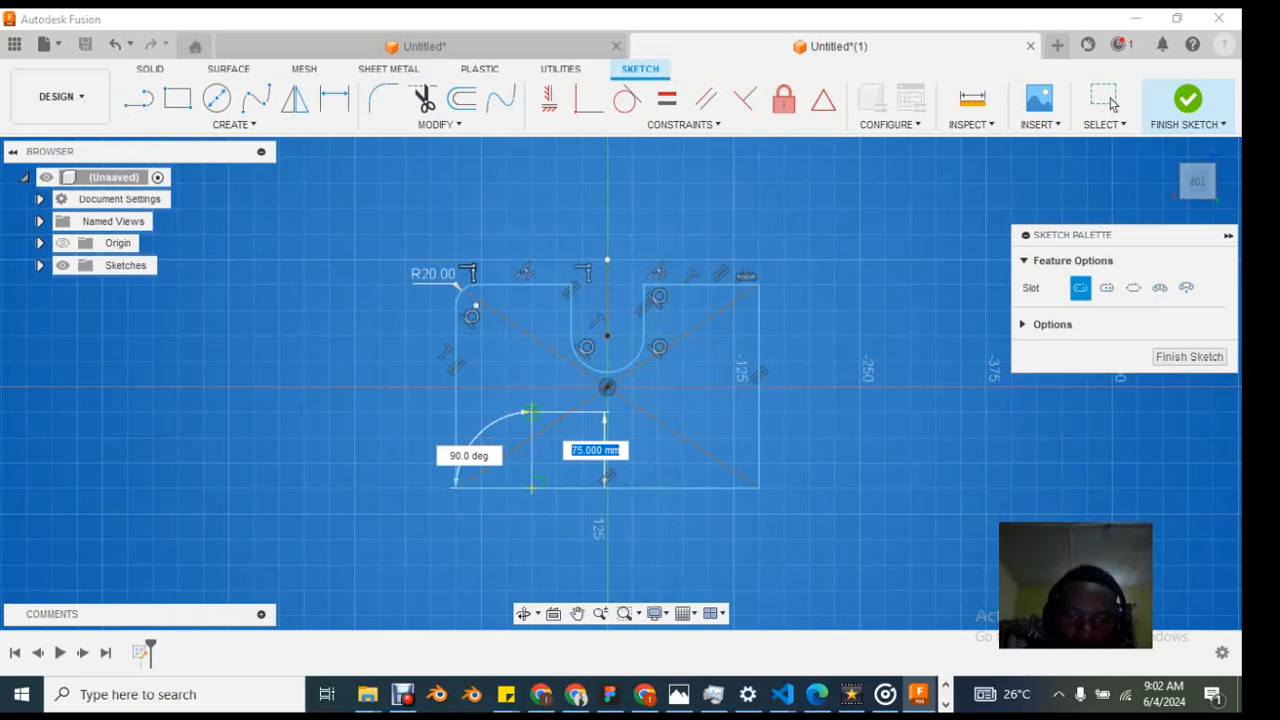
pyautogui.click(531, 410)
pyautogui.click(562, 418)
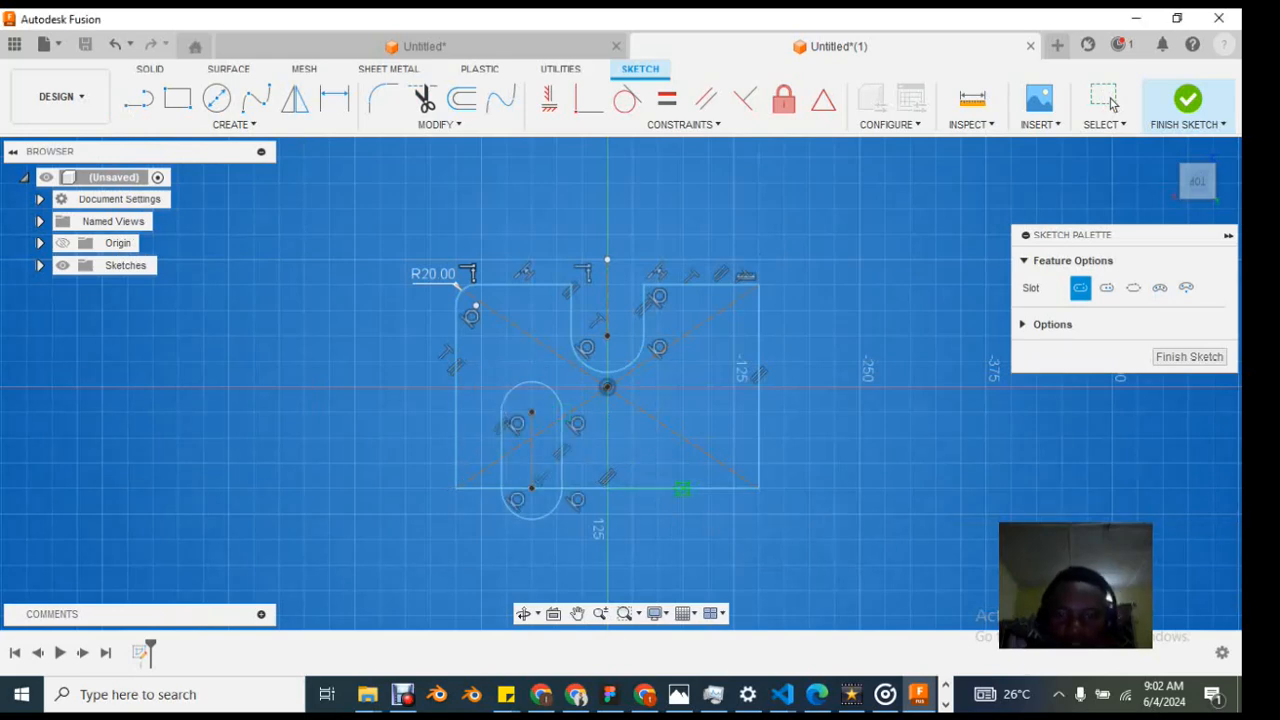
# Step: Sketch a second vertical center to center slot from the lower edge right of the origin, with its upper center level with the first slot's
pyautogui.click(682, 488)
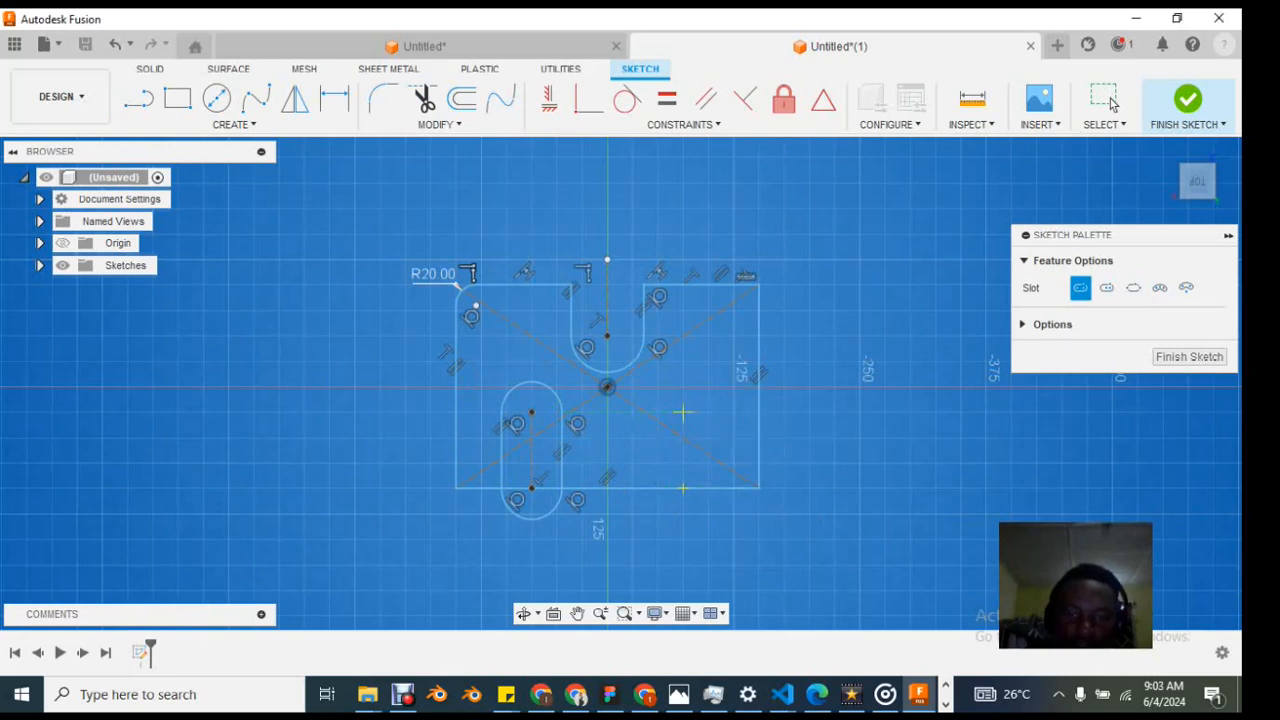
pyautogui.click(683, 411)
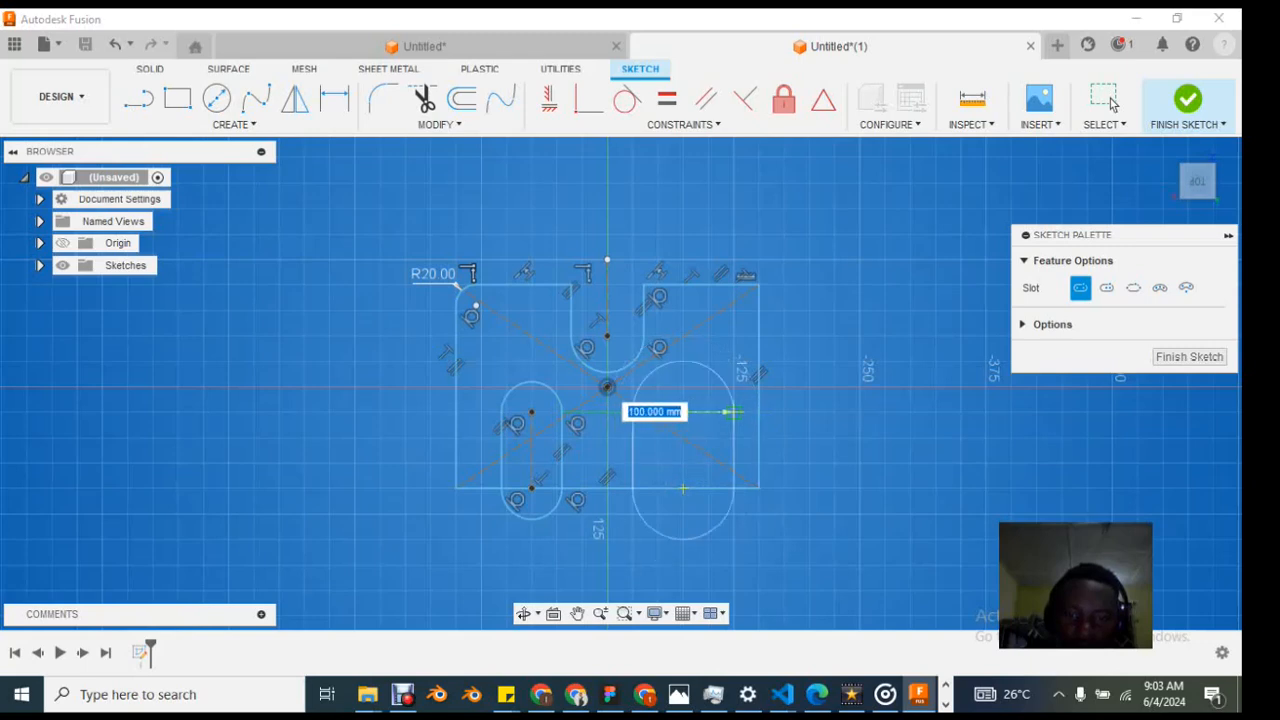
pyautogui.click(711, 411)
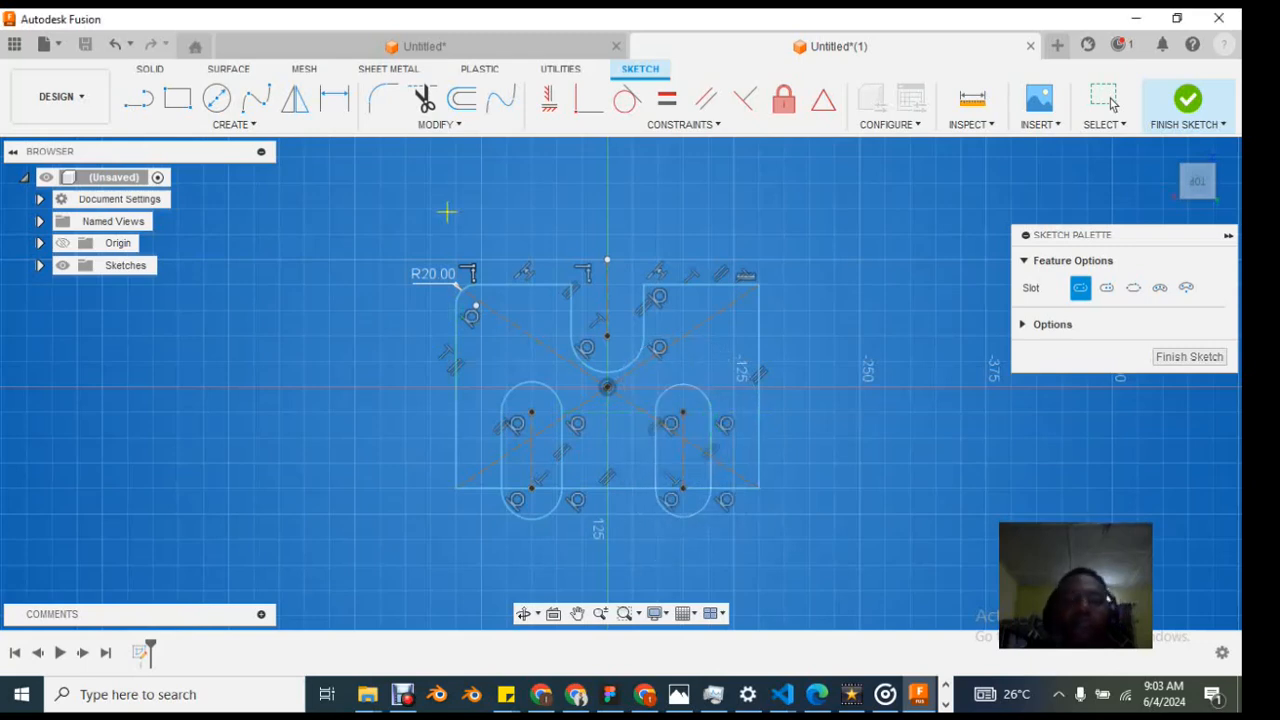
pyautogui.press('t')
pyautogui.press('Escape')
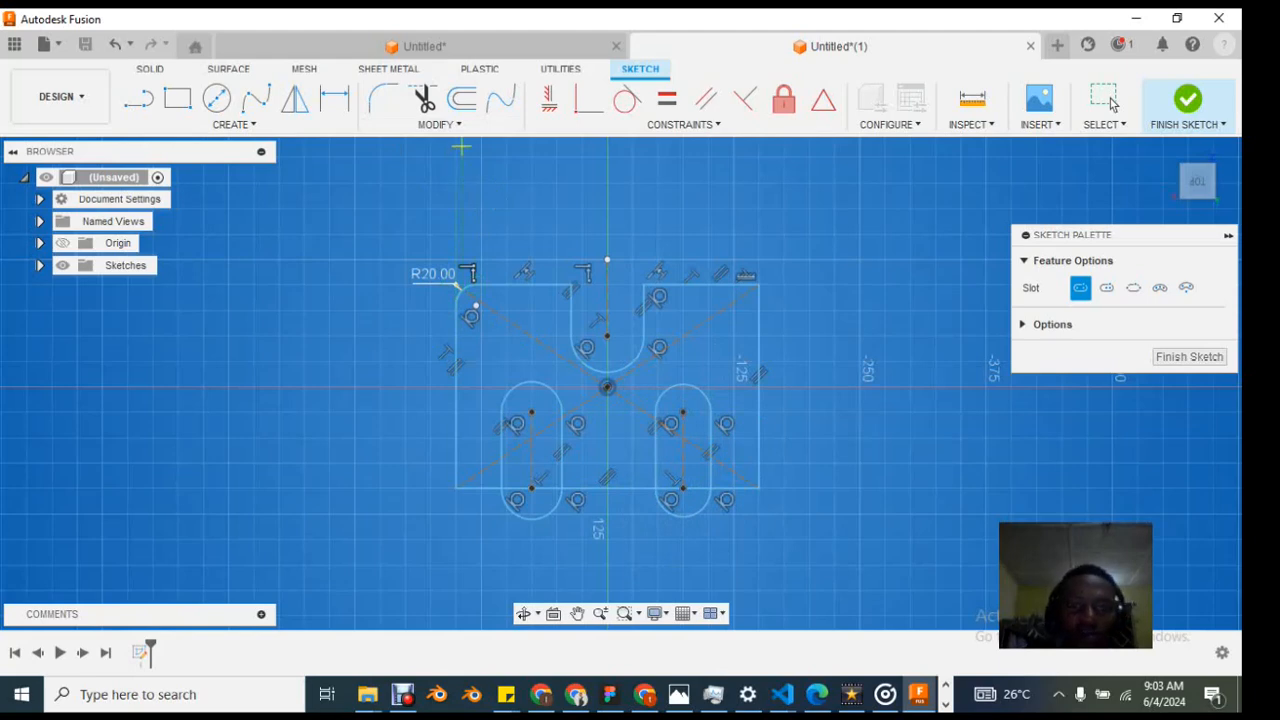
# Step: Trim both lower slots' rounded ends below the outline and the lower edge between their sides to leave two open round-topped notches
pyautogui.press('t')
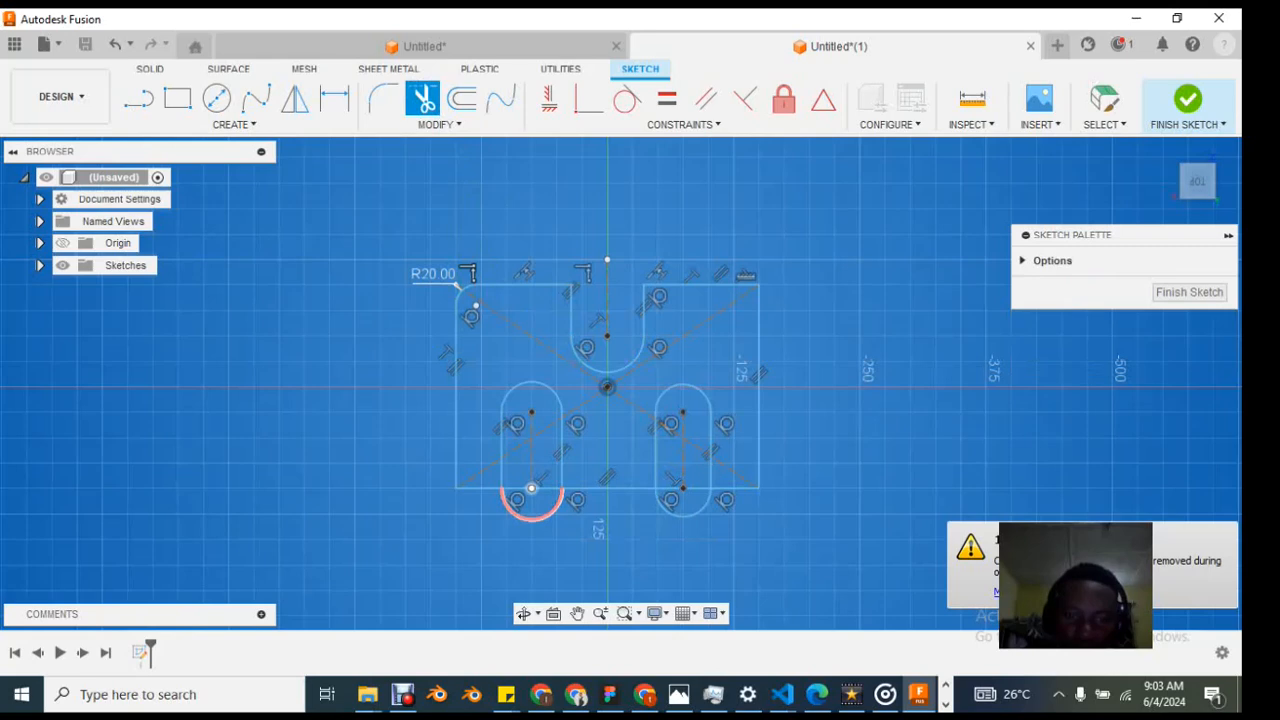
pyautogui.click(531, 488)
pyautogui.click(545, 488)
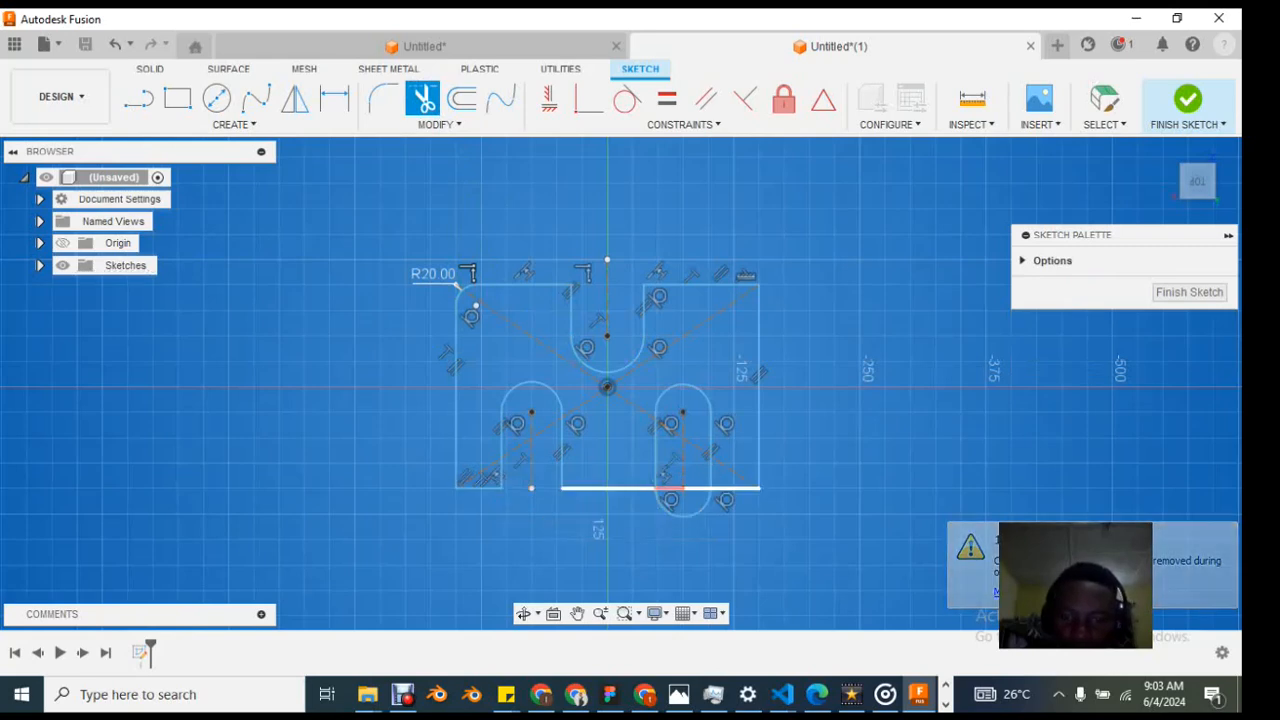
pyautogui.click(668, 488)
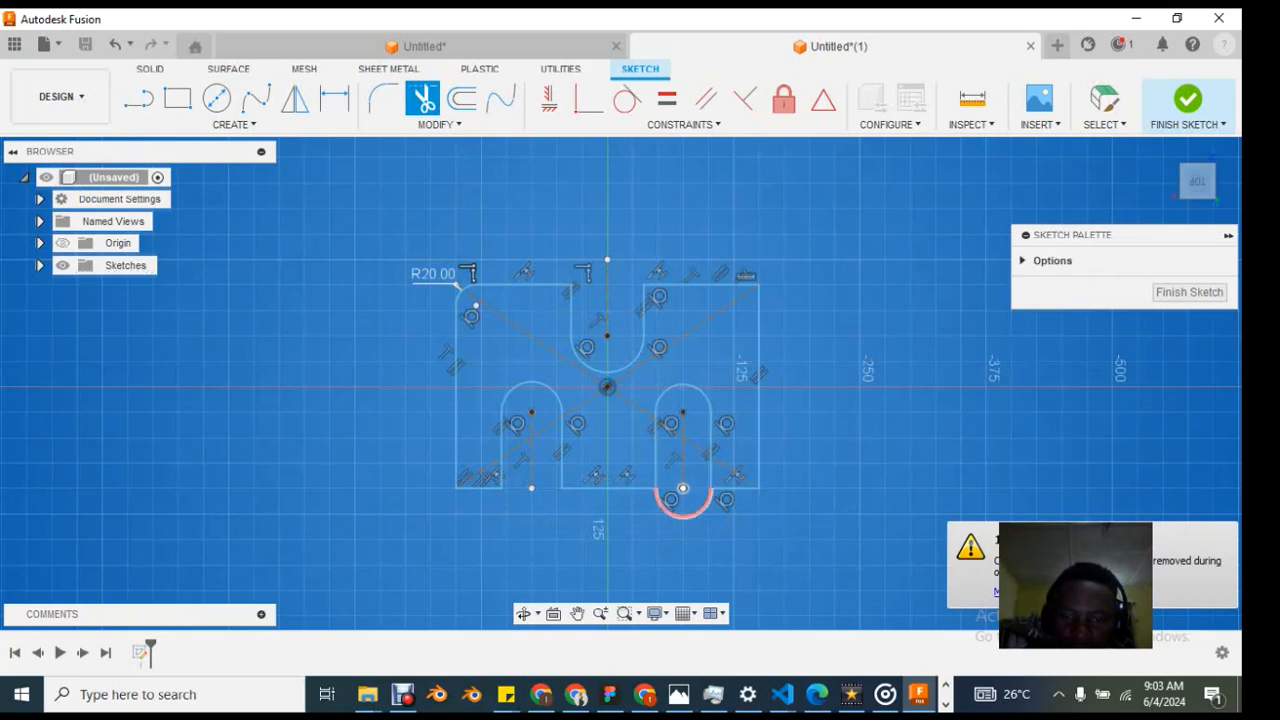
pyautogui.click(683, 489)
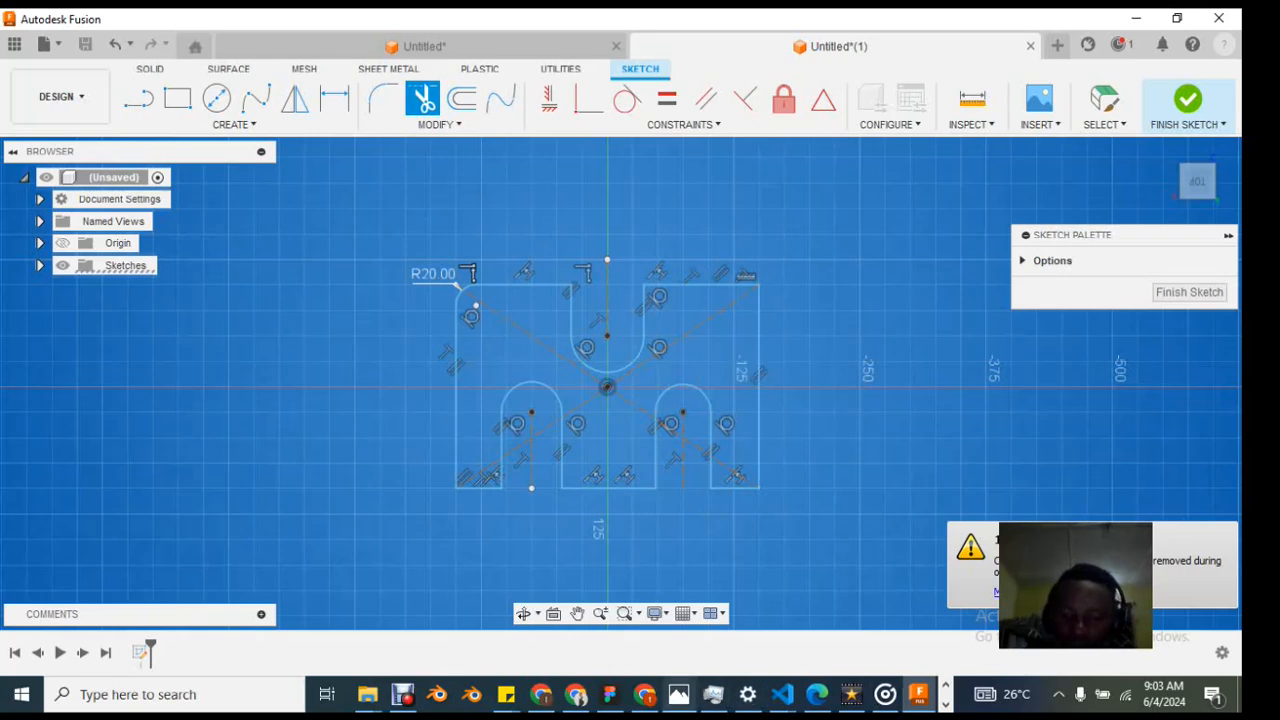
# Step: Recheck the Figure 1 drawing in Snip & Sketch and sketch a sloped line about 103 mm long across the outline's upper-right corner in Fusion
pyautogui.click(678, 694)
pyautogui.click(678, 694)
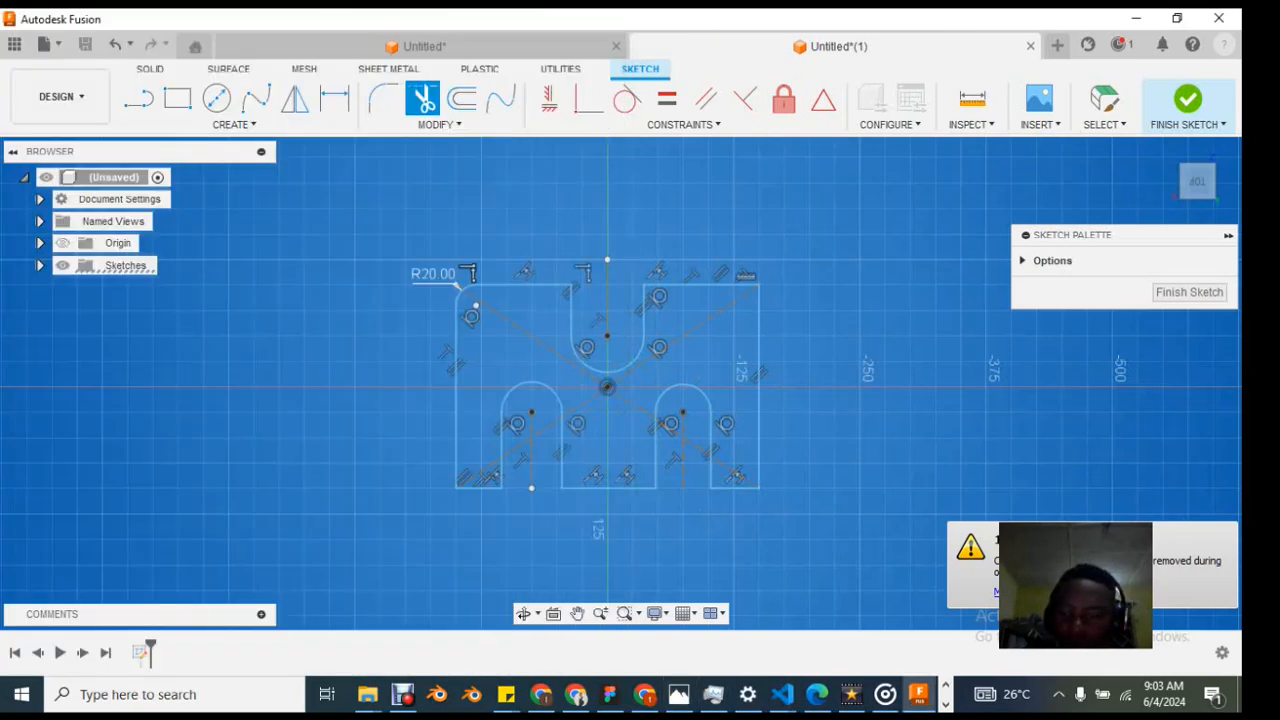
pyautogui.click(945, 705)
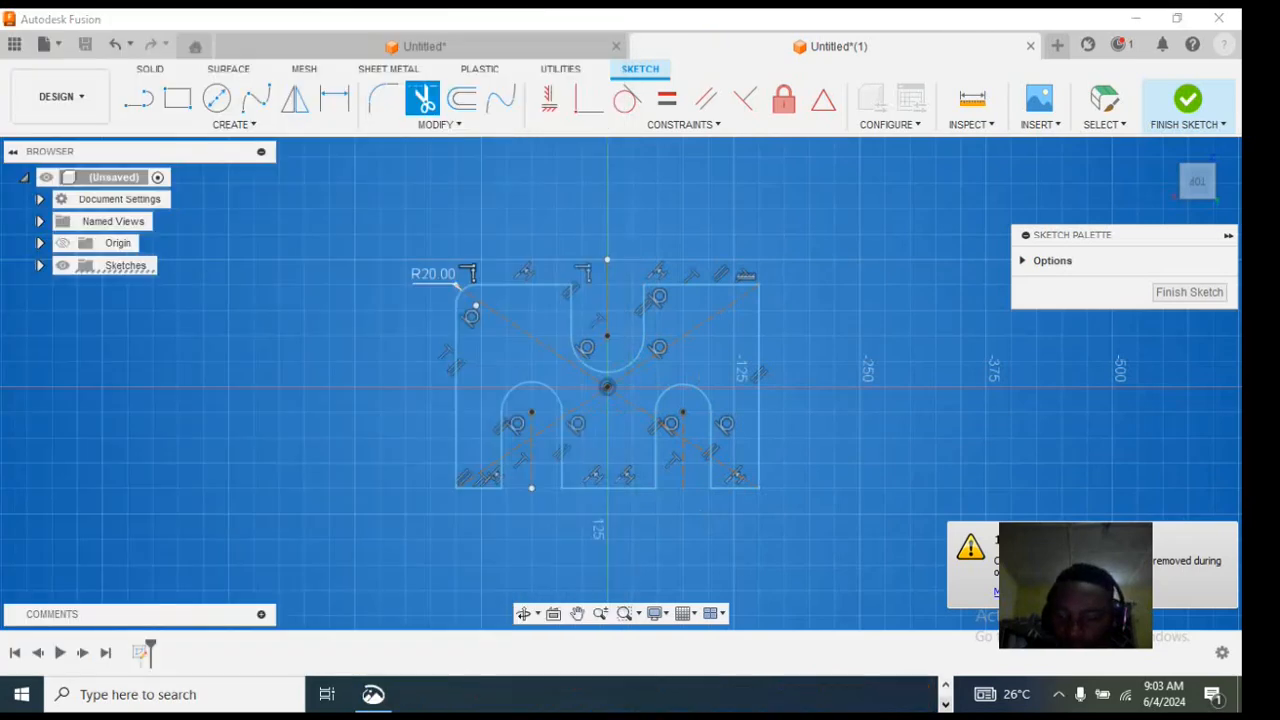
pyautogui.click(373, 694)
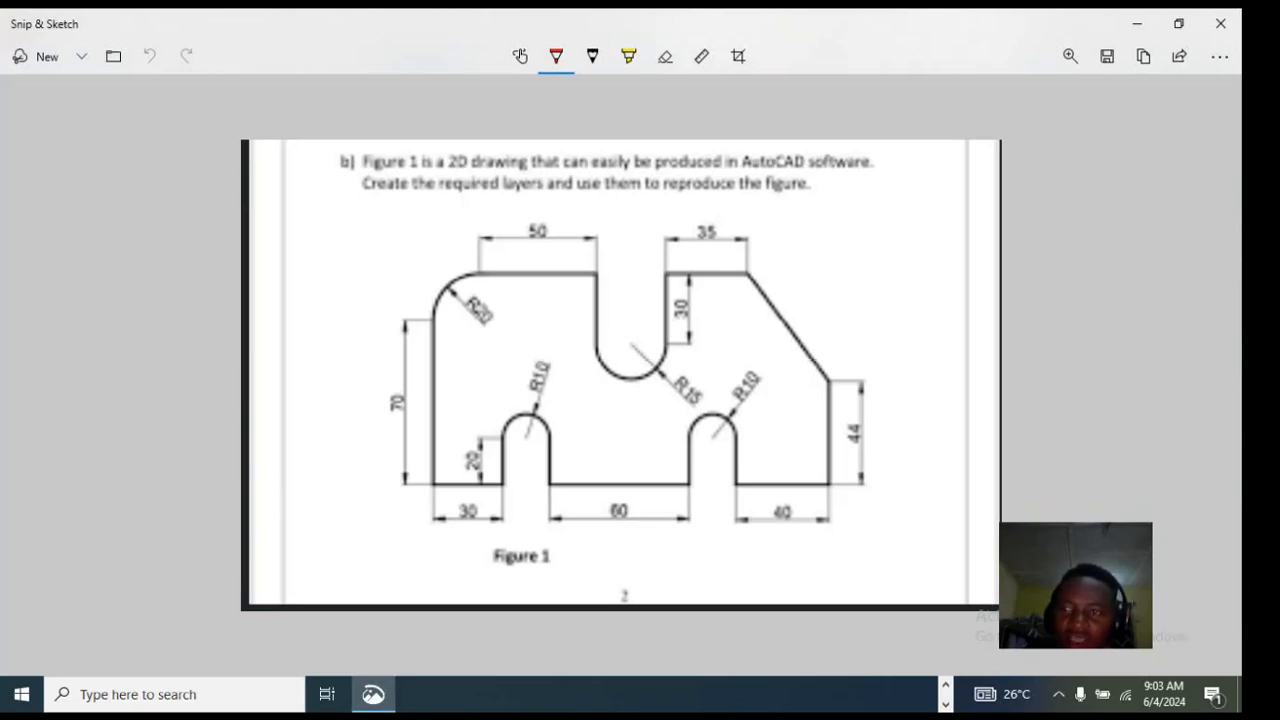
pyautogui.click(1137, 23)
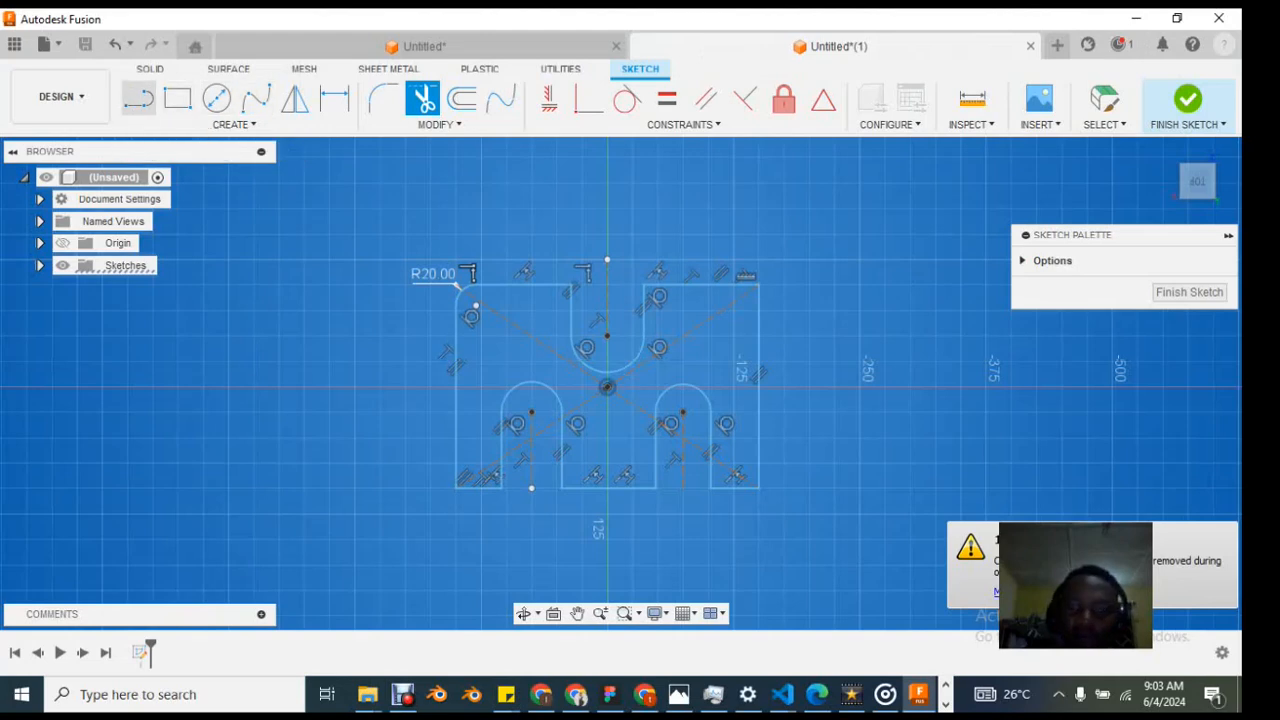
pyautogui.click(139, 97)
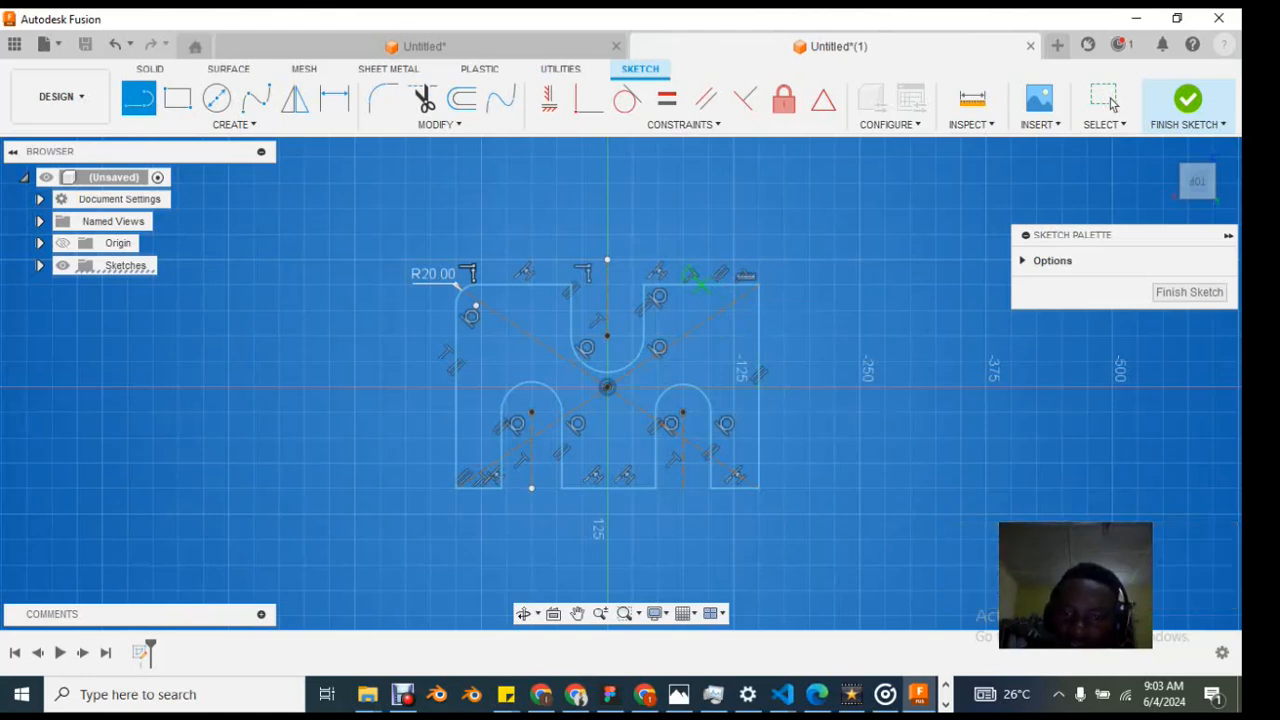
pyautogui.click(702, 285)
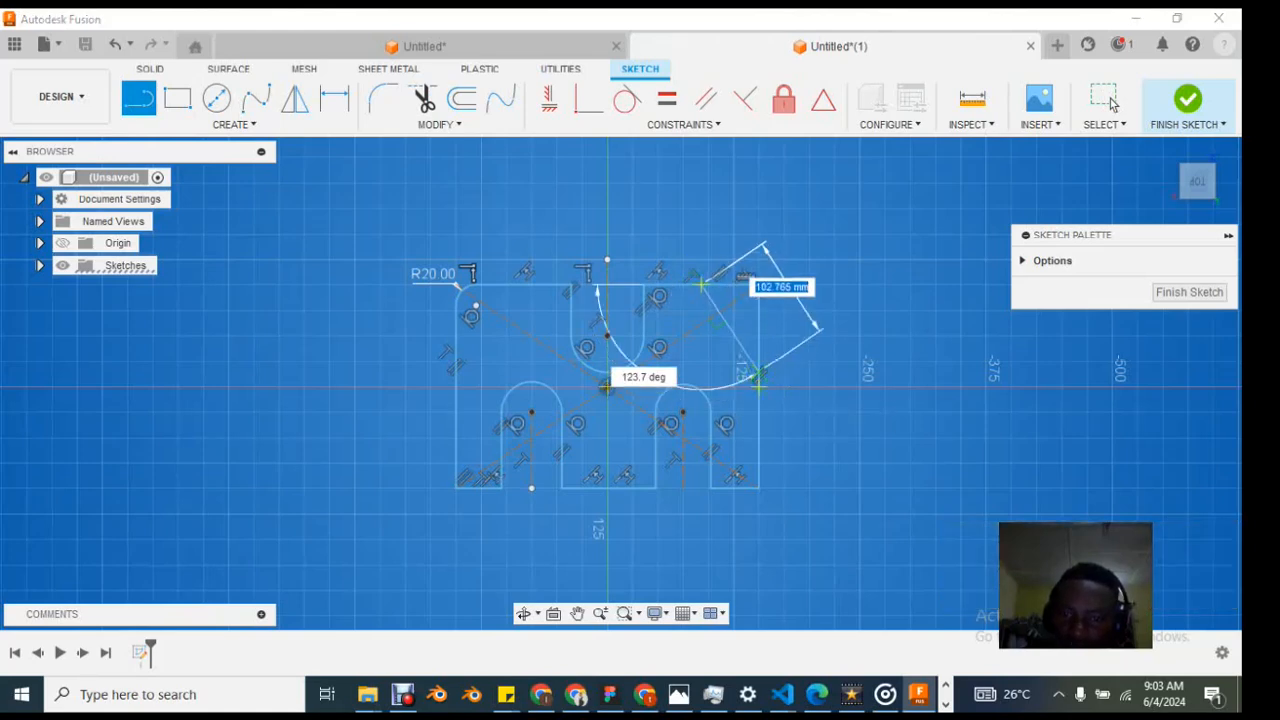
pyautogui.press('Escape')
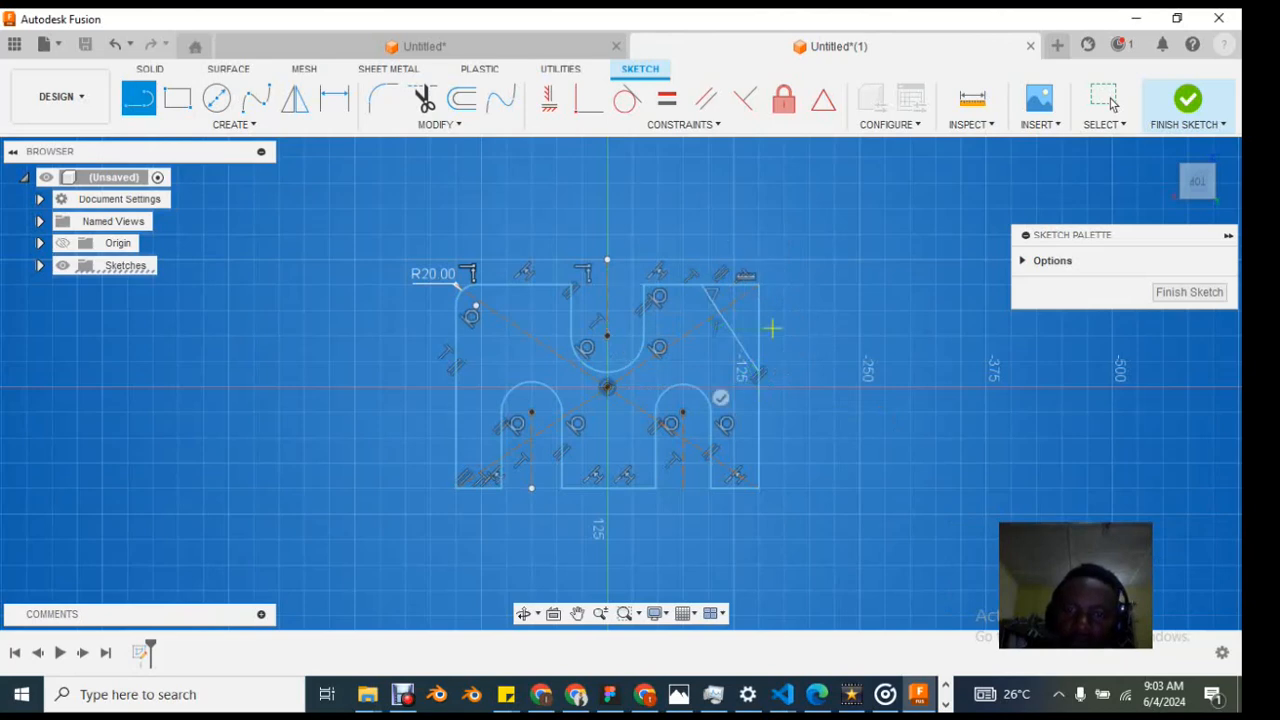
pyautogui.click(1112, 103)
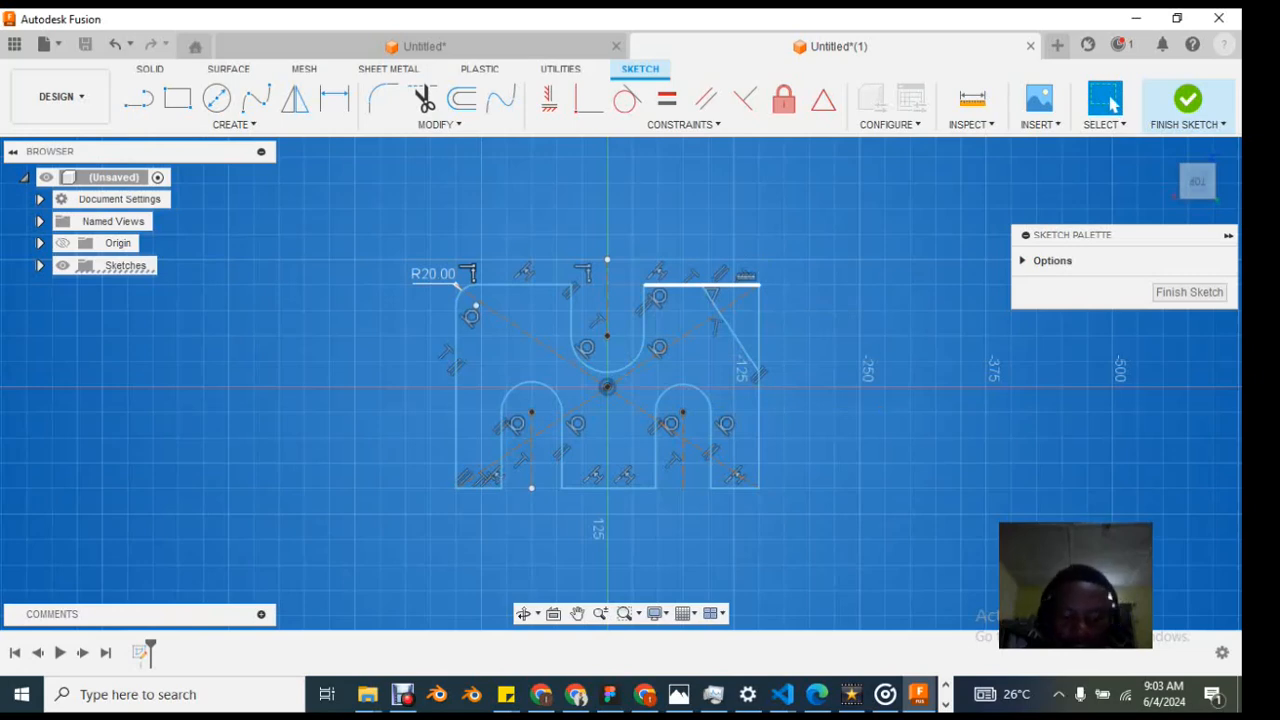
# Step: Trim the upper and right edges beyond the sloped line to cut off the outline's upper-right corner
pyautogui.press('t')
pyautogui.click(695, 283)
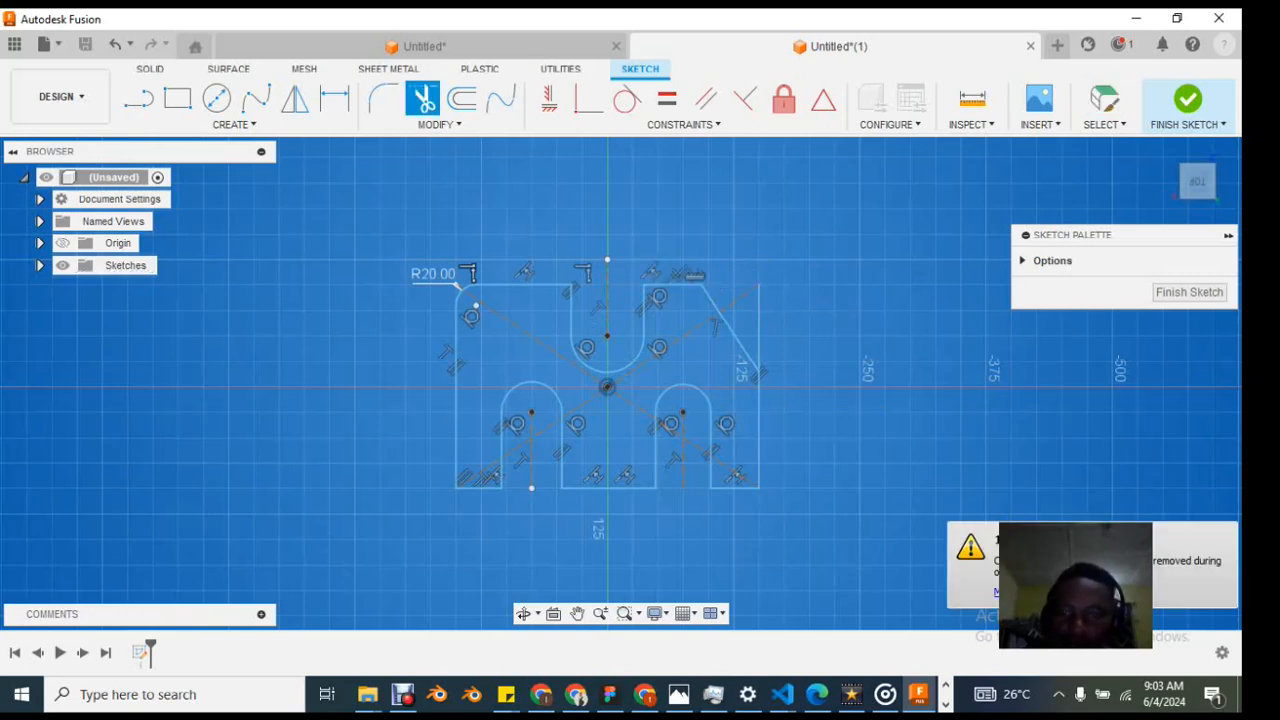
pyautogui.click(758, 325)
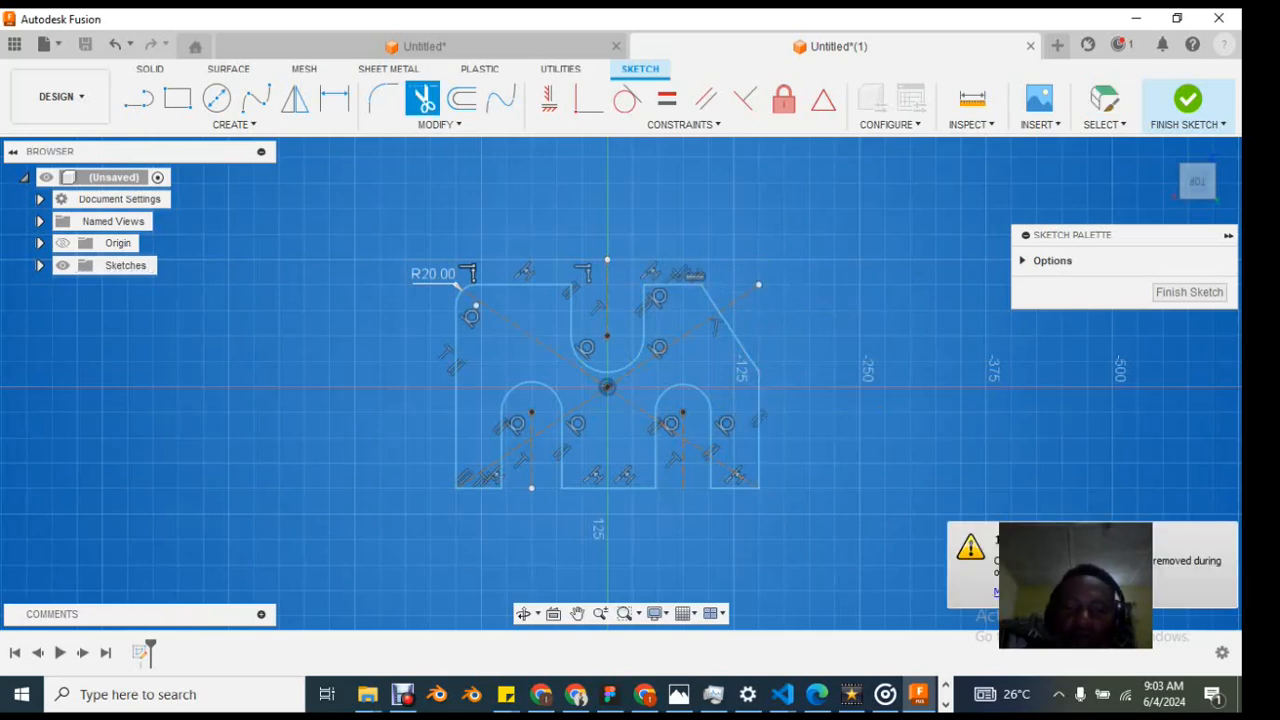
# Step: Check the Figure 1 dimensions in Snip & Sketch and dimension the upper edge left of the notch to 50 mm in Fusion
pyautogui.scroll(2, 695, 274)
pyautogui.scroll(1, 604, 480)
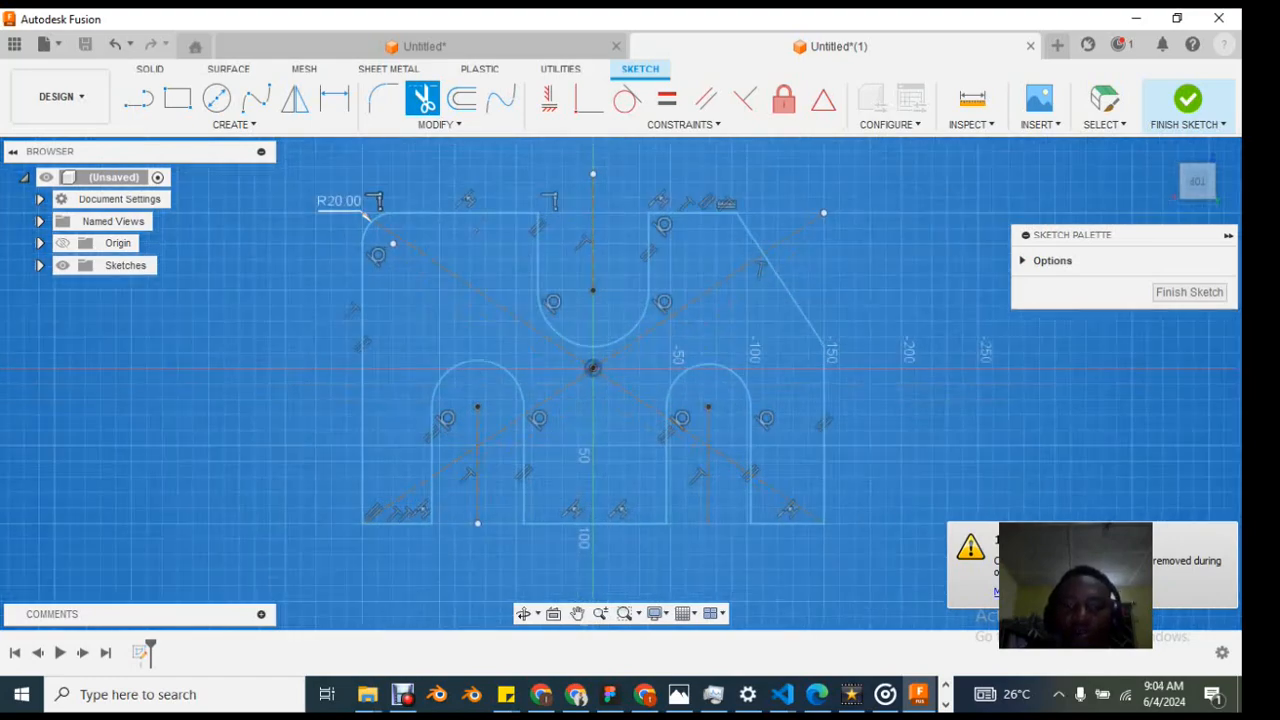
pyautogui.scroll(-1, 604, 480)
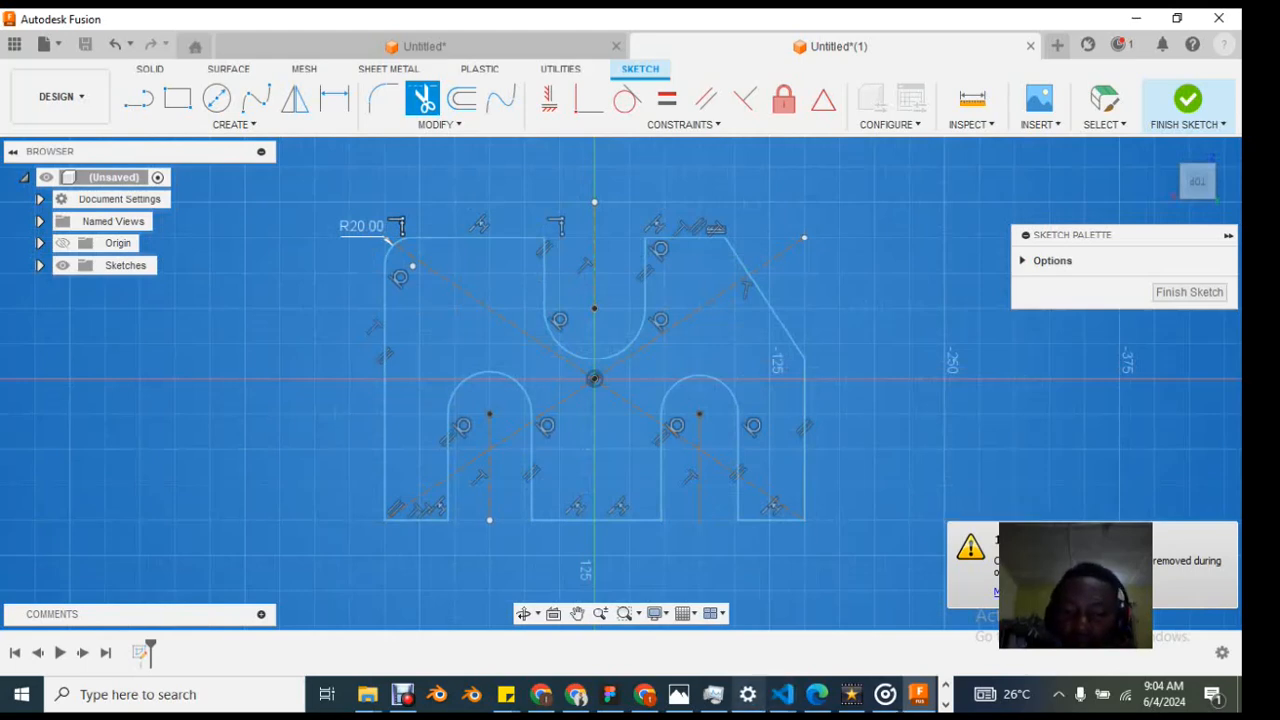
pyautogui.moveTo(679, 694)
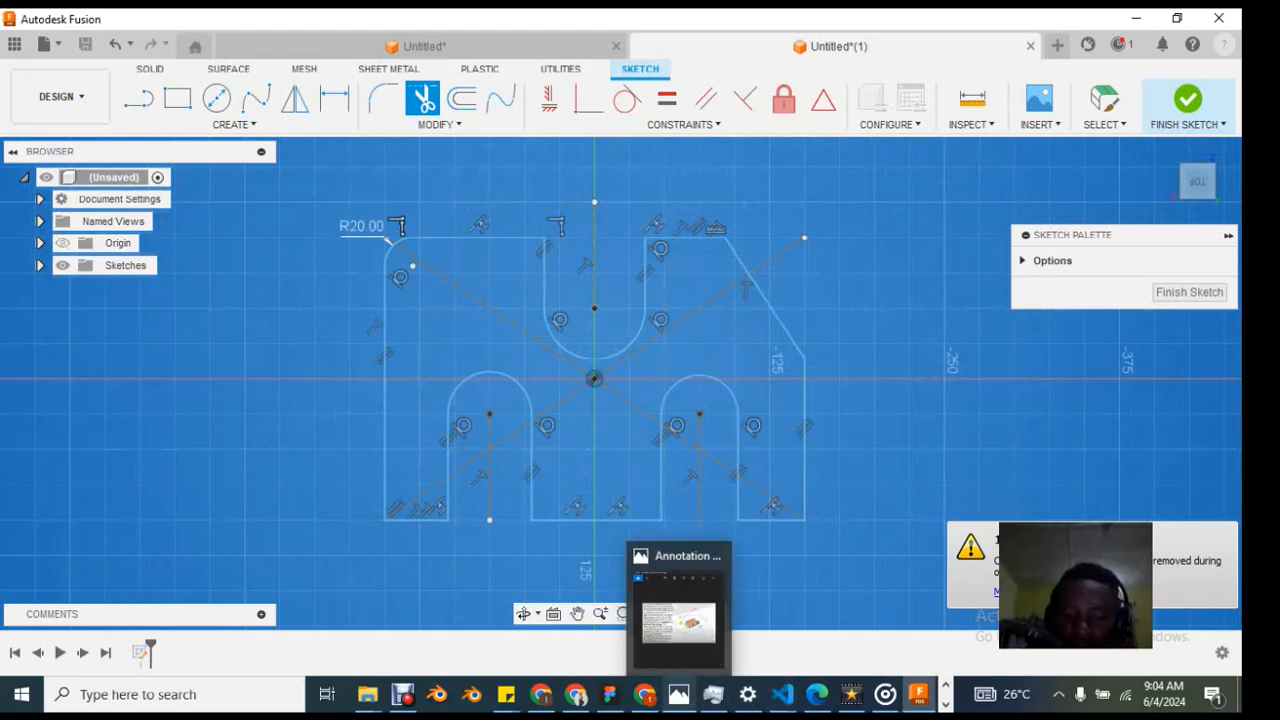
pyautogui.click(717, 556)
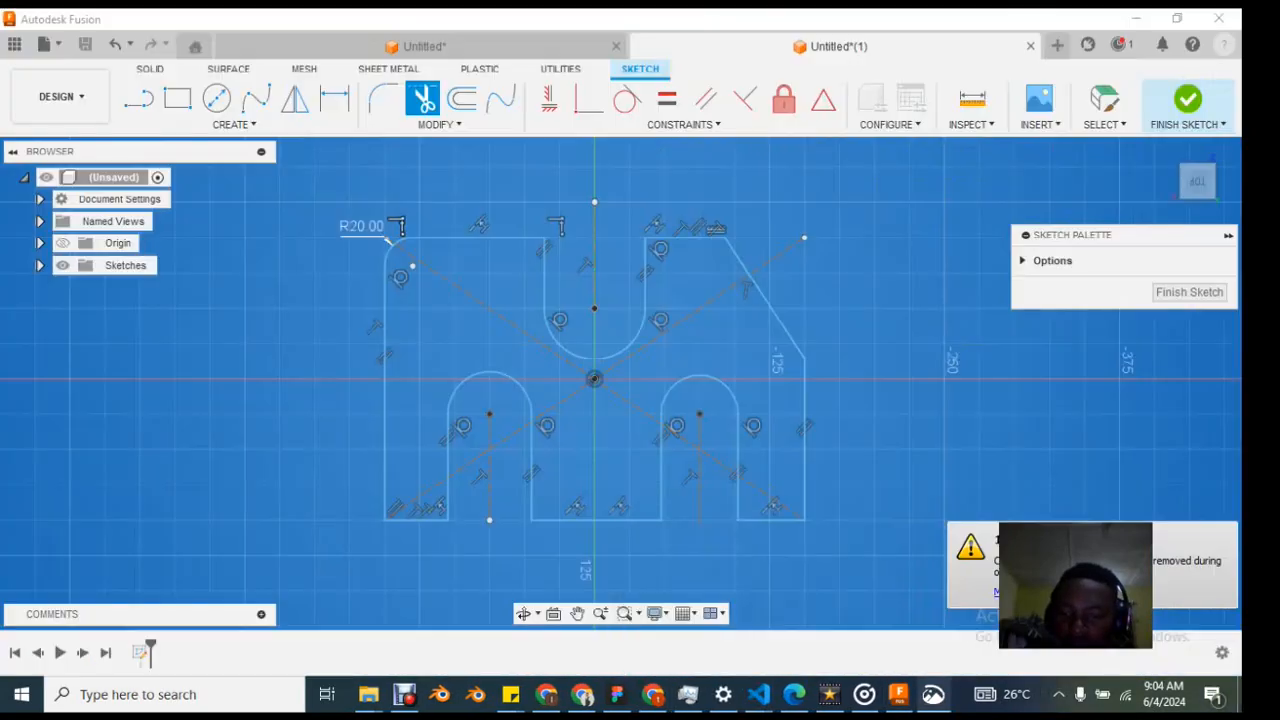
pyautogui.click(933, 694)
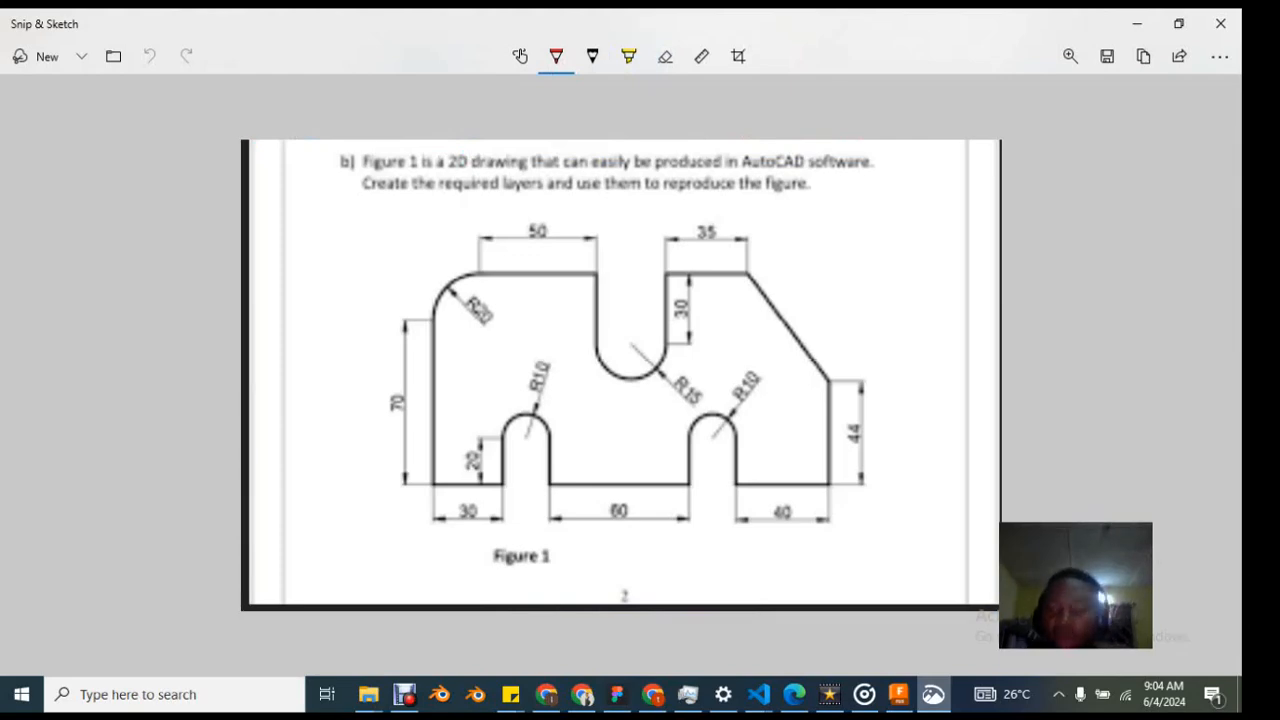
pyautogui.hotkey('alt', 'Tab')
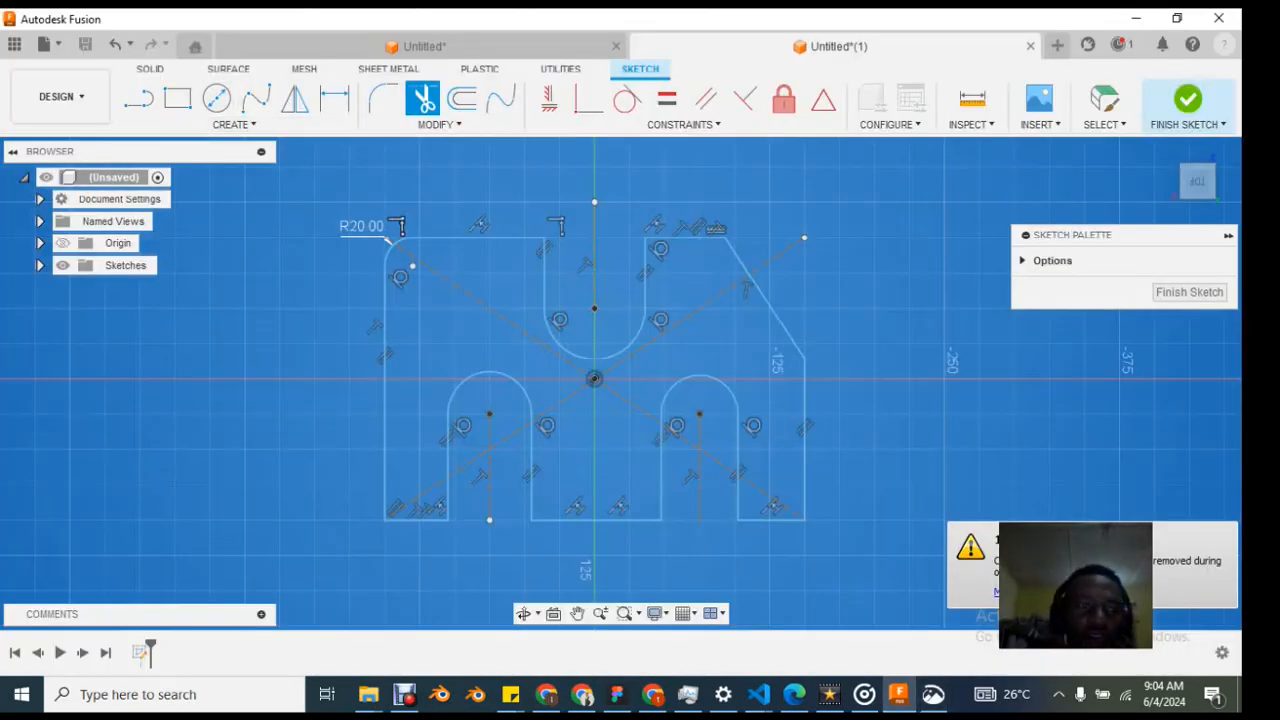
pyautogui.press('d')
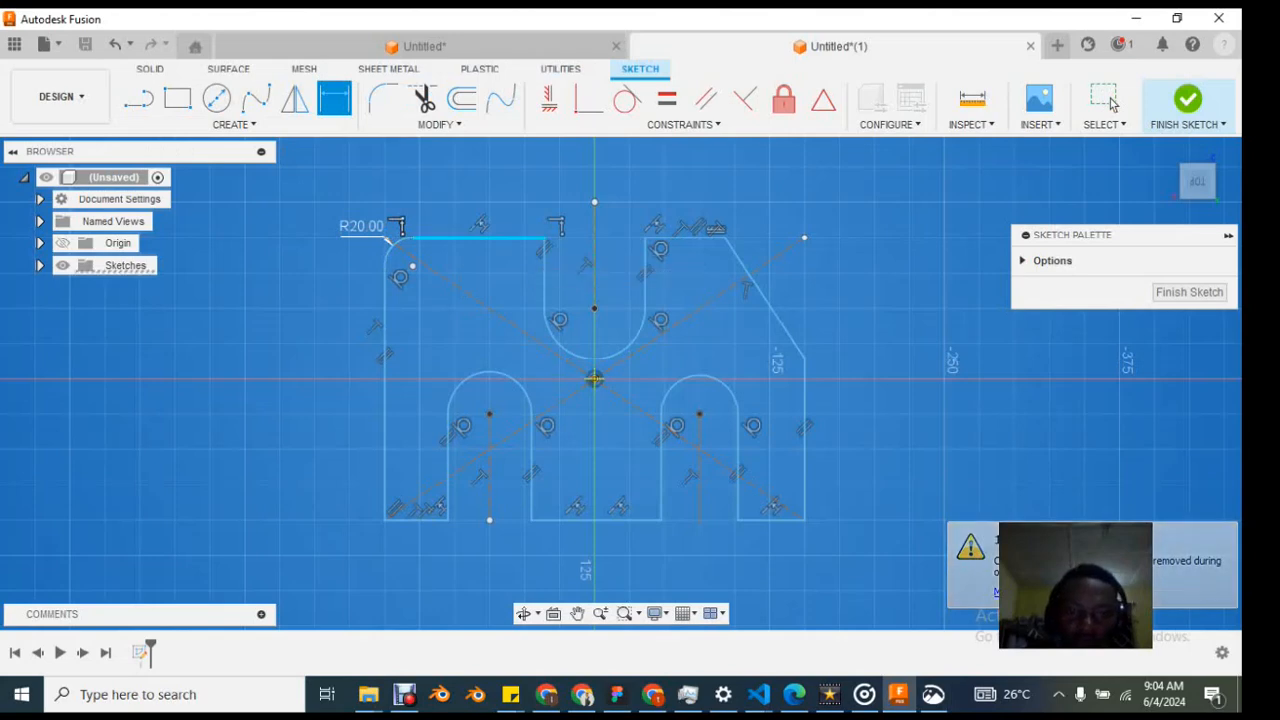
pyautogui.click(505, 238)
pyautogui.click(505, 200)
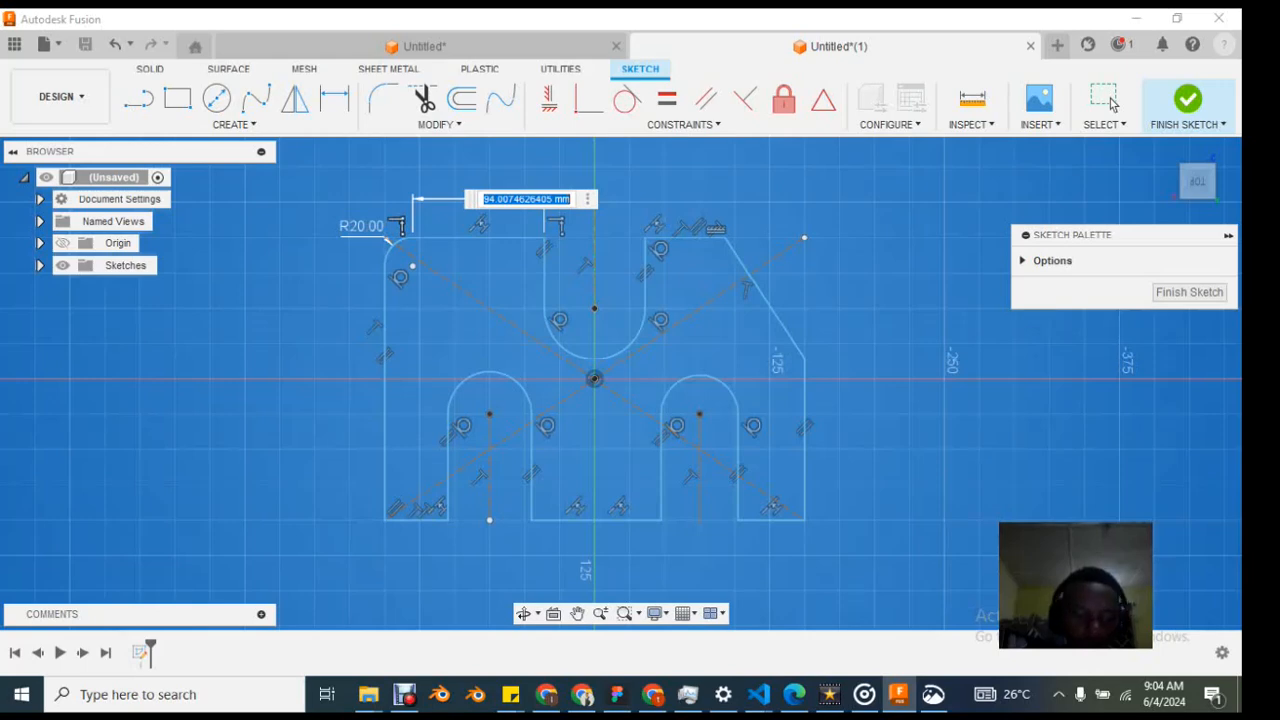
pyautogui.write('5')
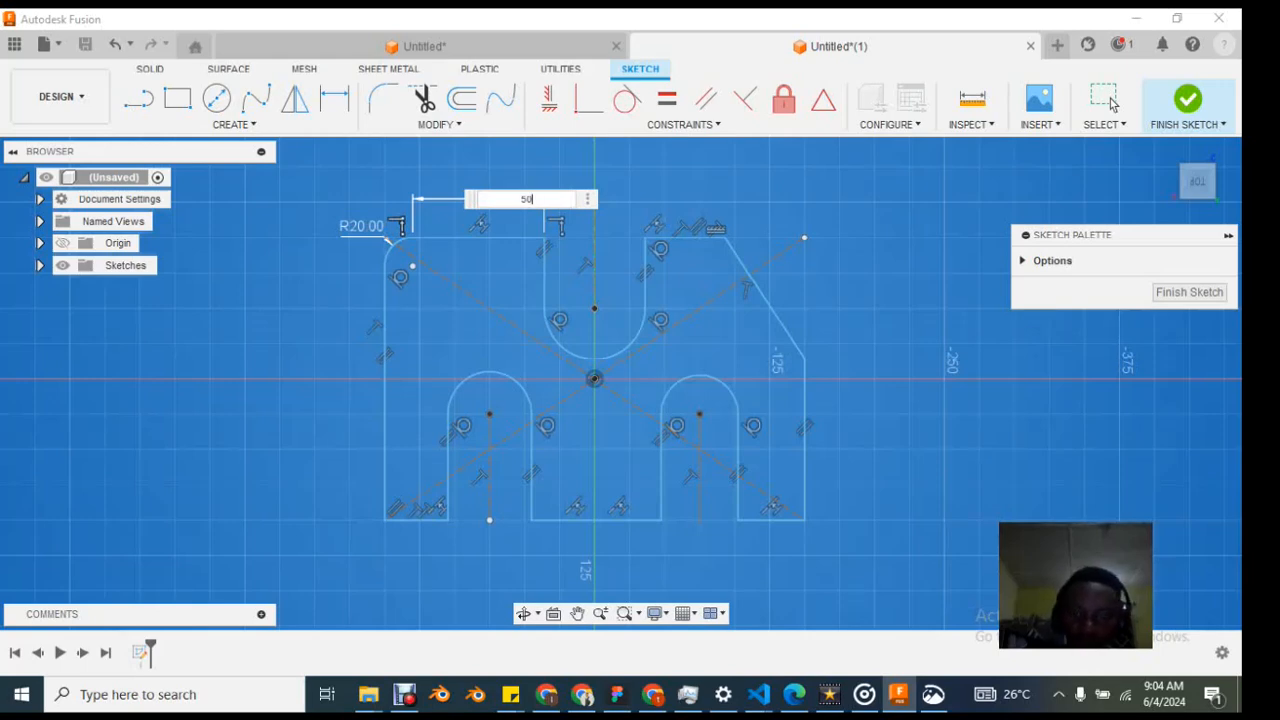
pyautogui.write('0')
pyautogui.press('Return')
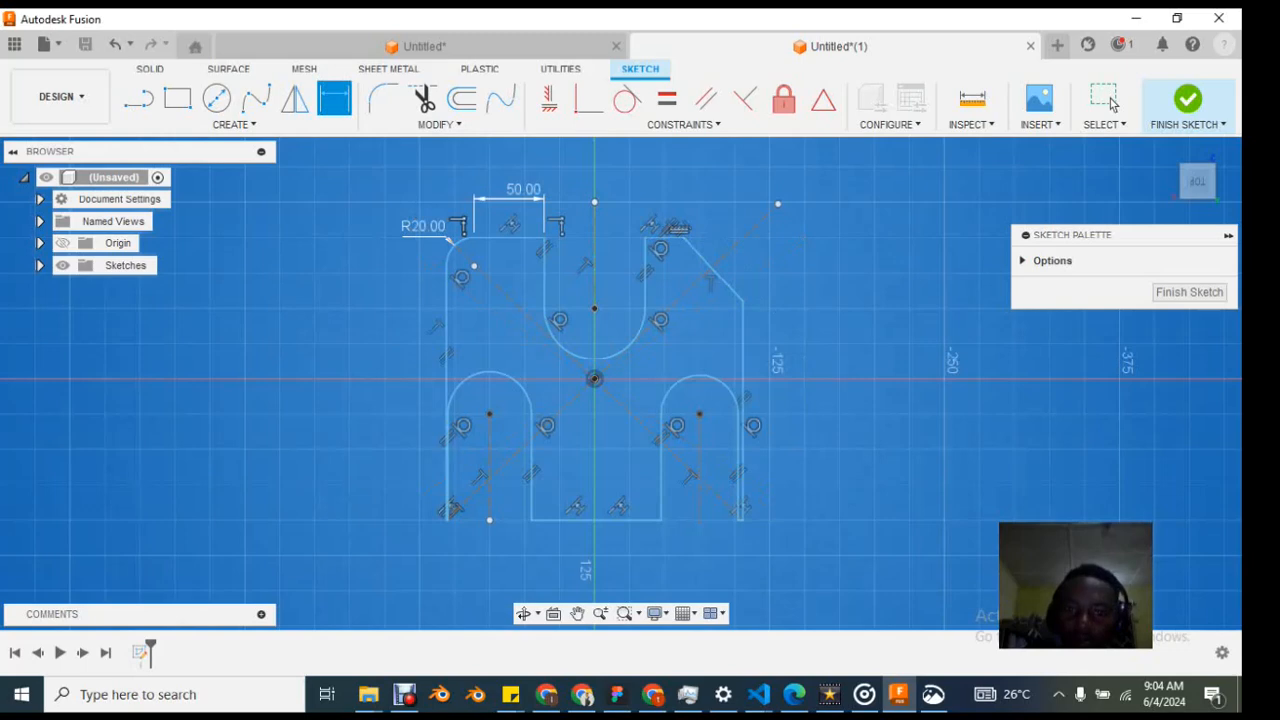
# Step: Dimension the upper edge between the notch and the sloped corner to 35 mm
pyautogui.click(665, 237)
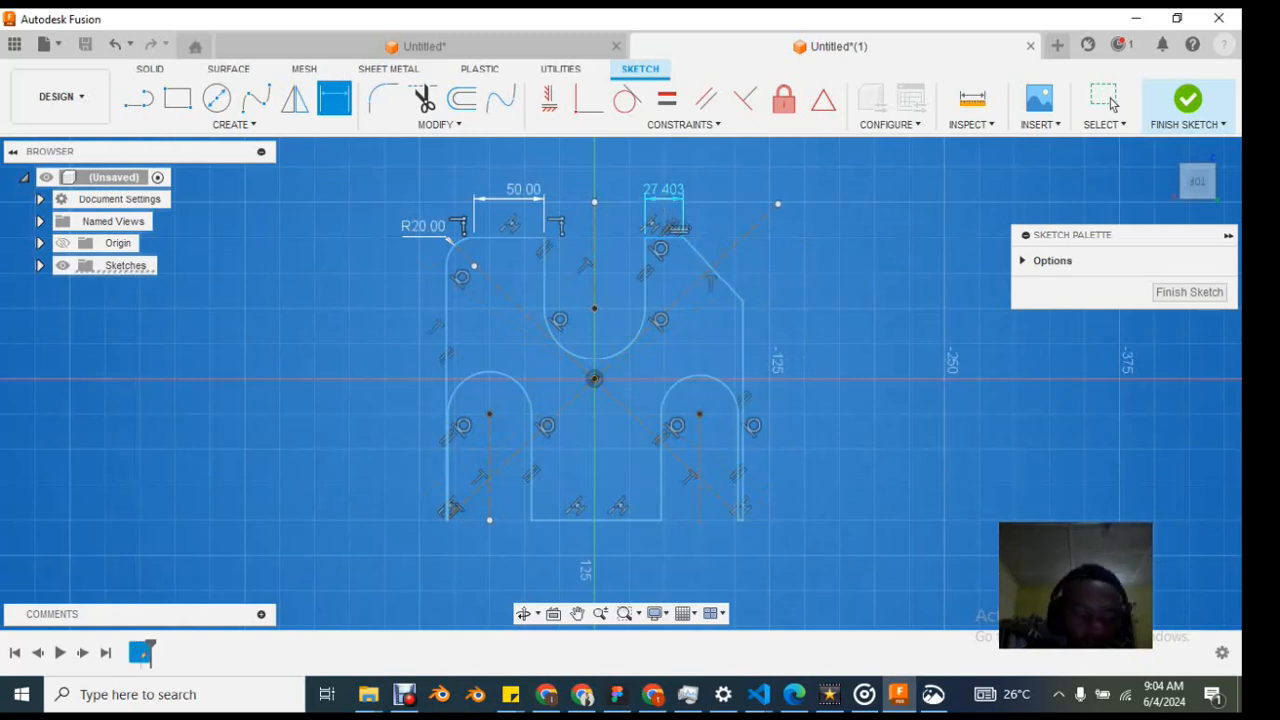
pyautogui.click(677, 228)
pyautogui.write('35')
pyautogui.press('Return')
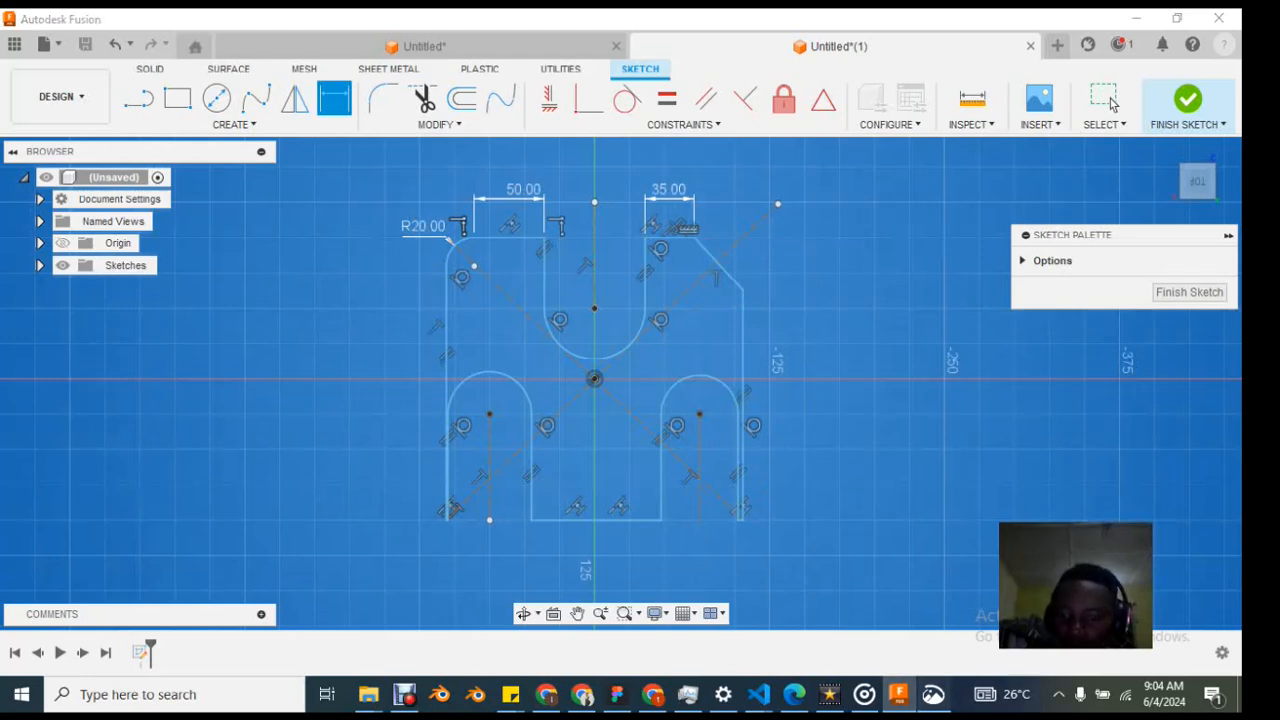
# Step: Check the Figure 1 drawing in Snip & Sketch and dimension the upper notch's straight right side to 30 mm in Fusion
pyautogui.click(933, 694)
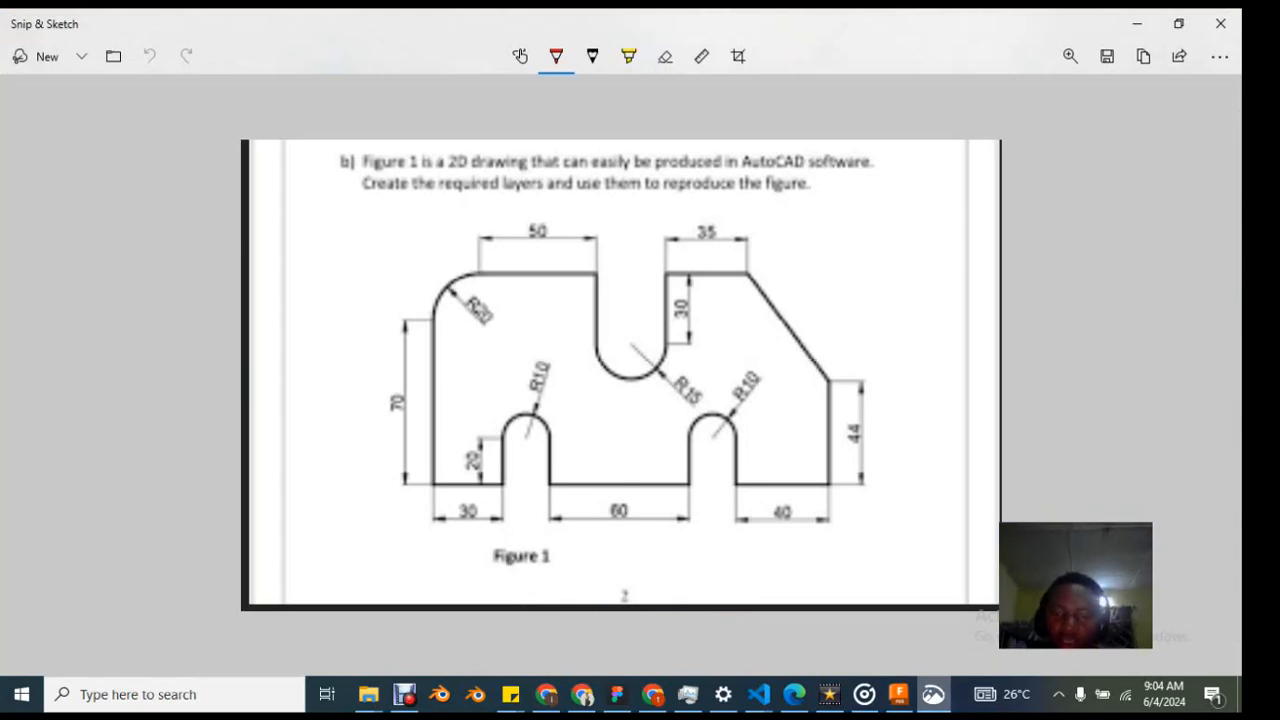
pyautogui.hotkey('alt', 'Tab')
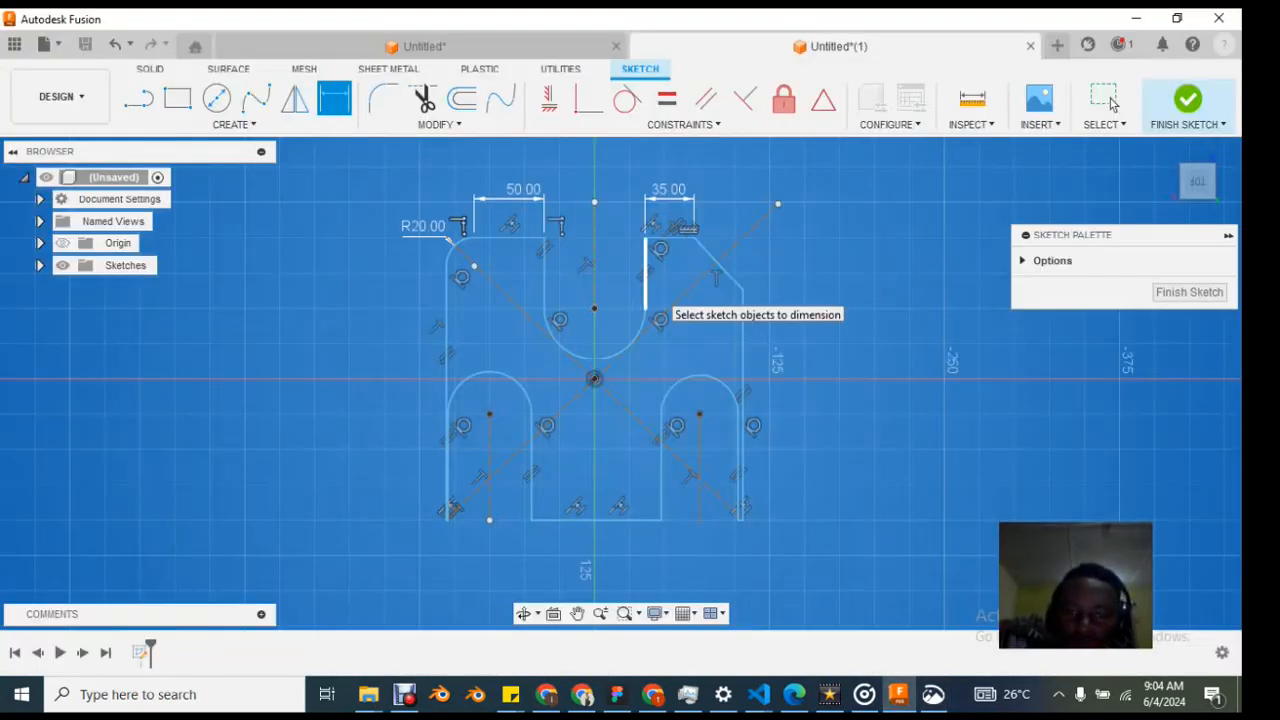
pyautogui.click(645, 290)
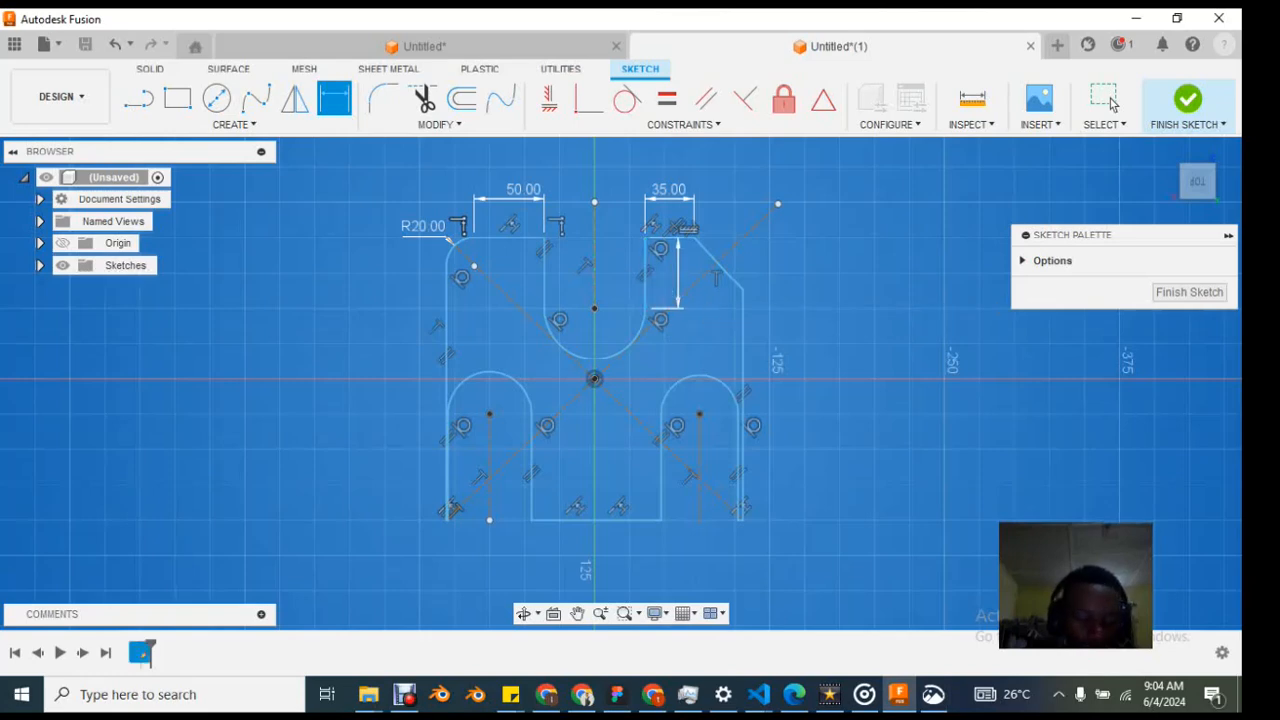
pyautogui.click(683, 279)
pyautogui.write('30')
pyautogui.press('Return')
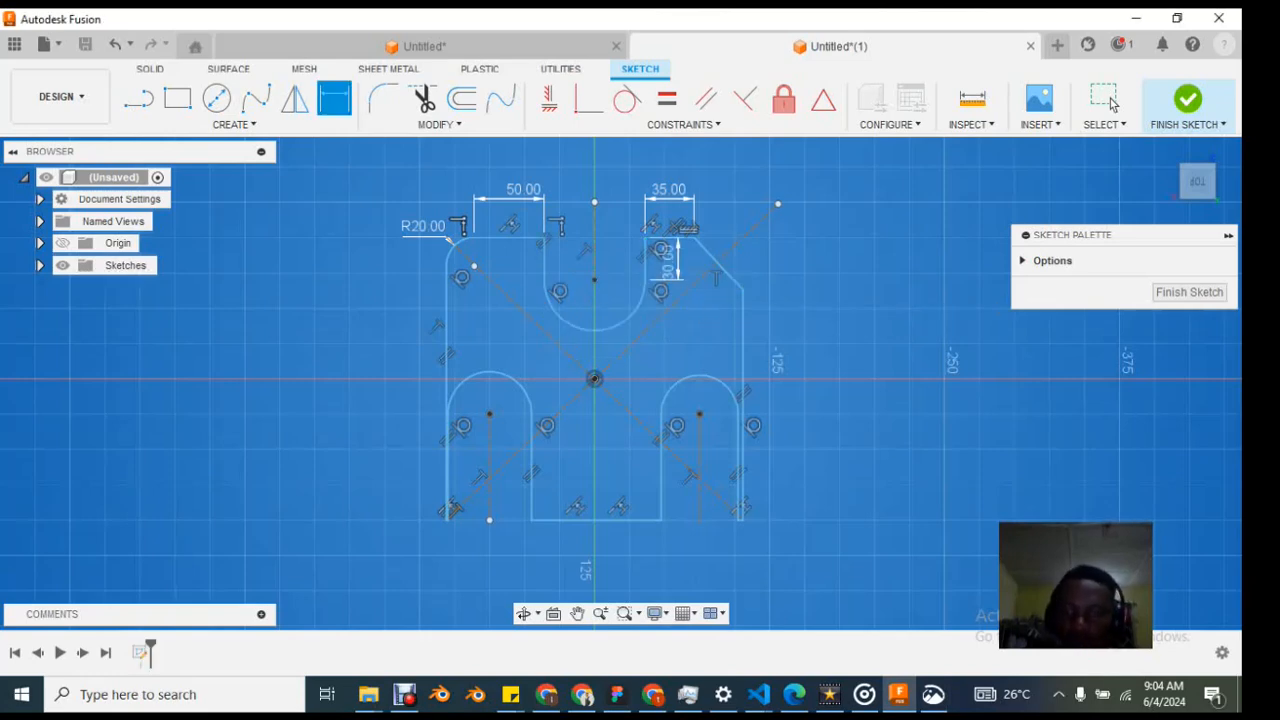
# Step: Add a length dimension to the outline's right edge below the sloped line, try 4 mm as its value and undo that value
pyautogui.click(744, 390)
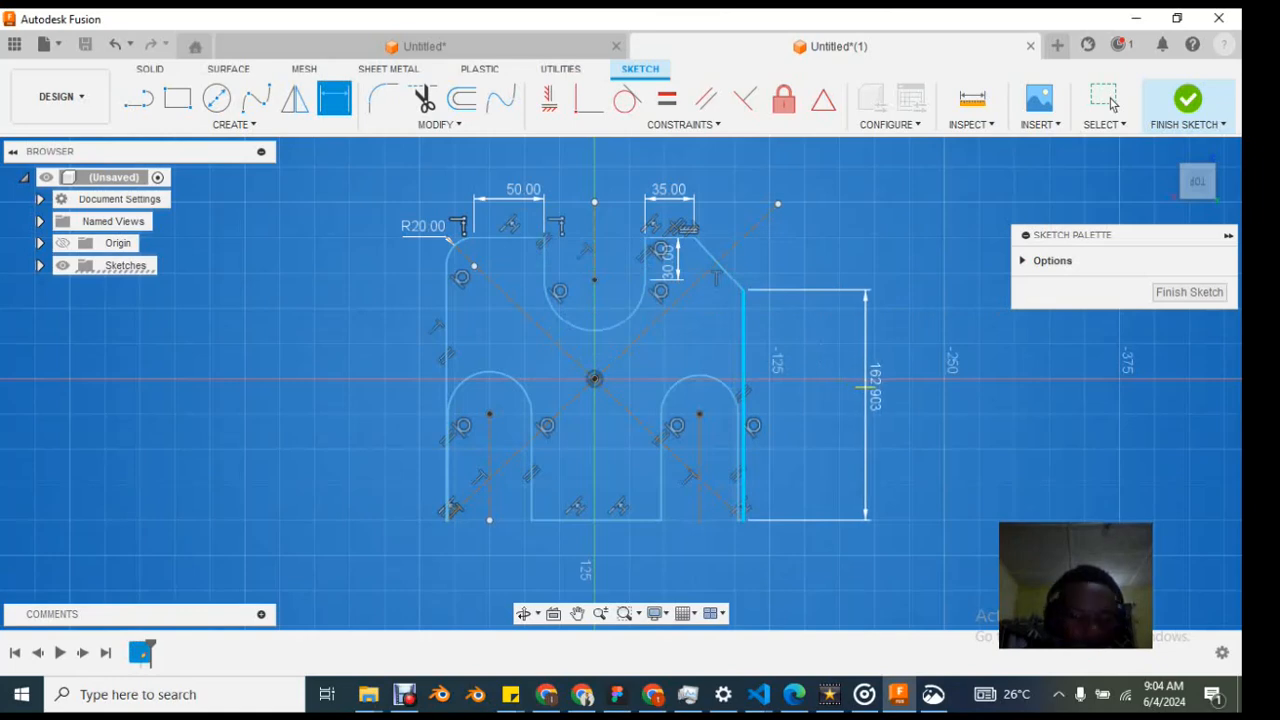
pyautogui.click(864, 388)
pyautogui.write('4')
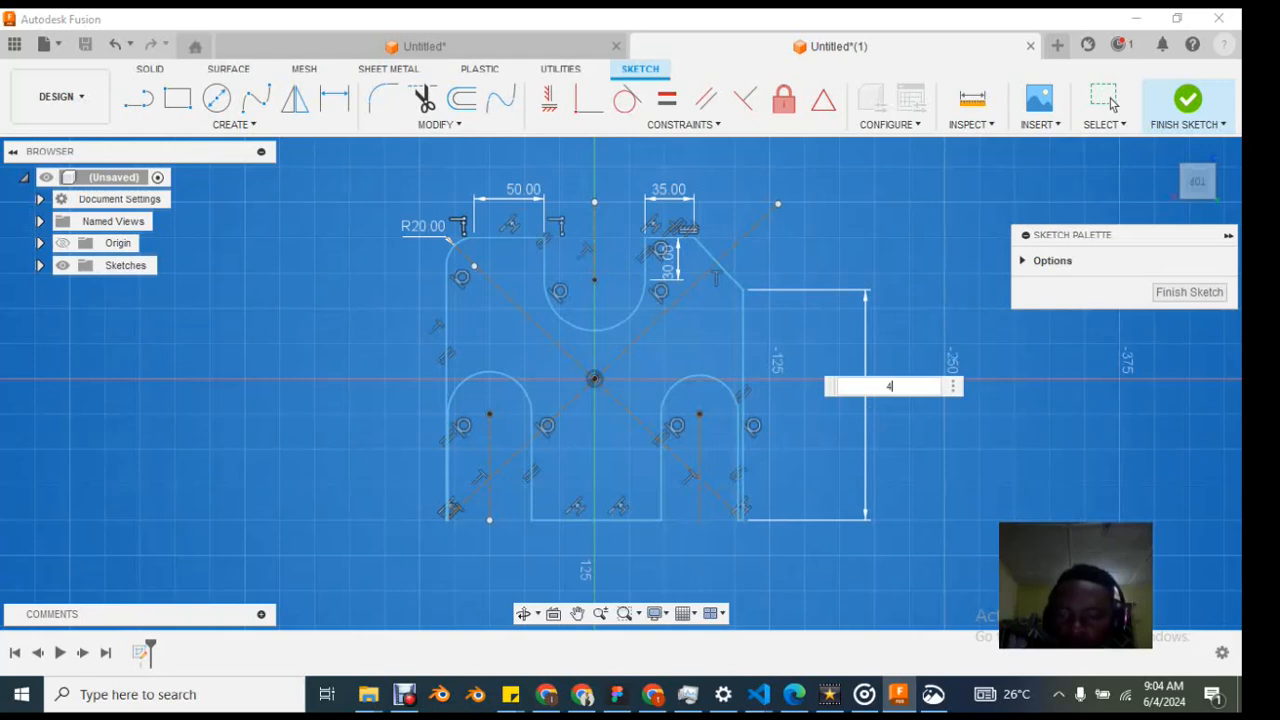
pyautogui.press('Return')
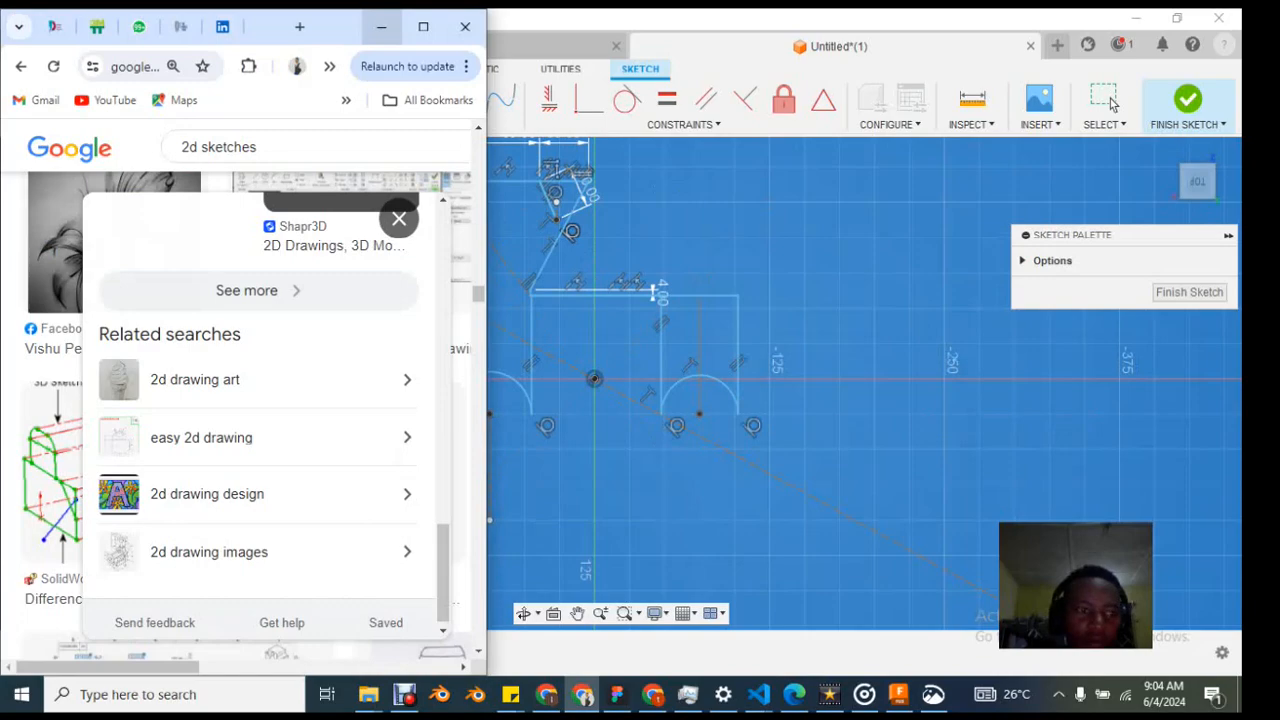
pyautogui.click(381, 26)
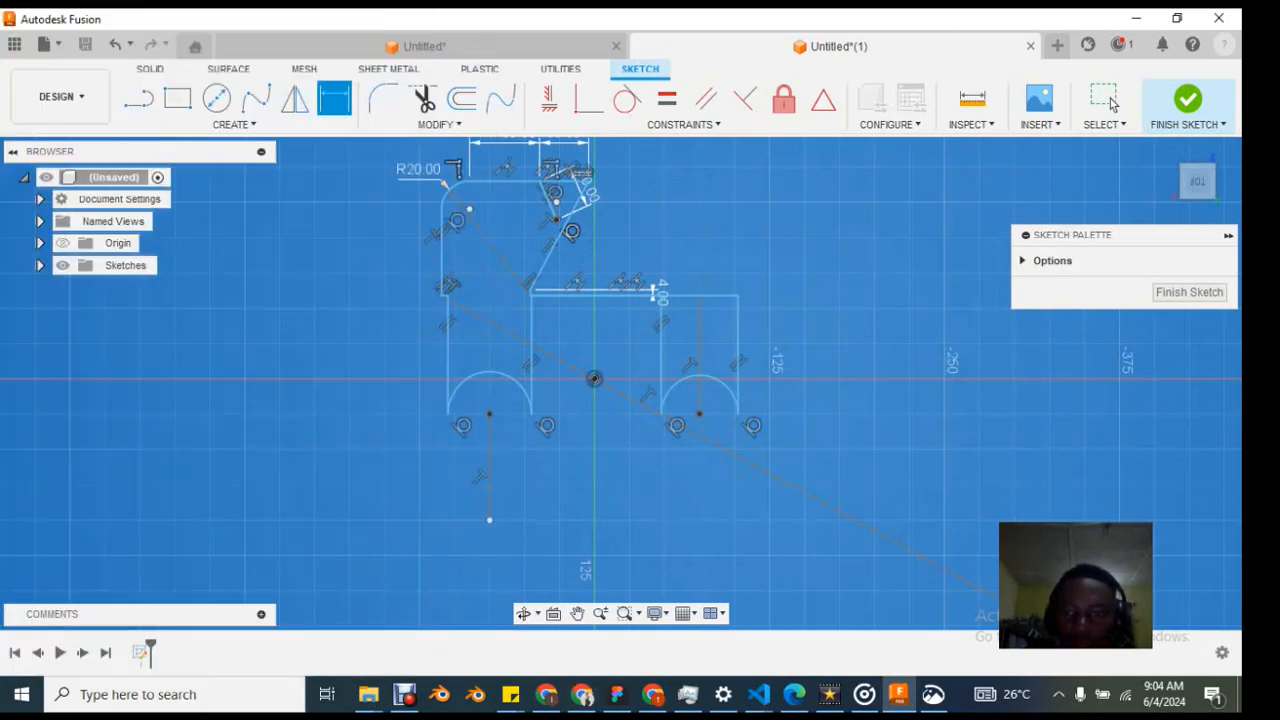
pyautogui.click(1110, 100)
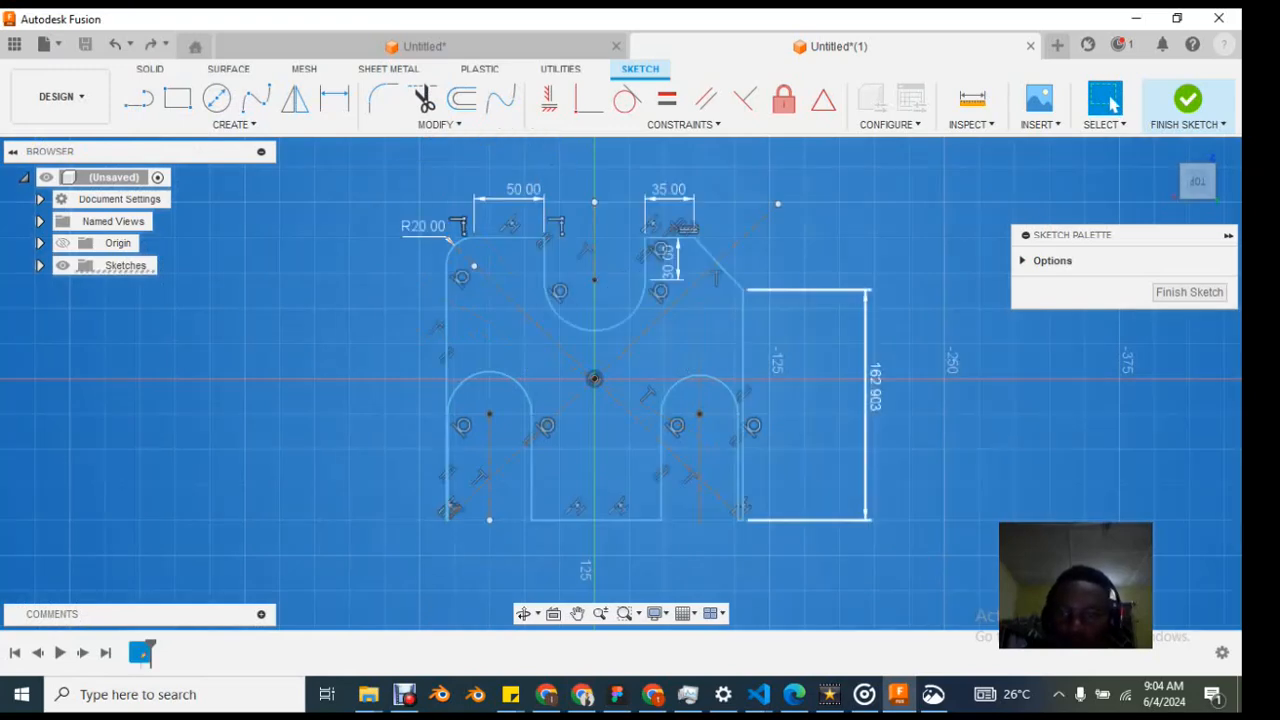
# Step: Try to set the right edge's length dimension to 44 mm and undo the change
pyautogui.doubleClick(875, 388)
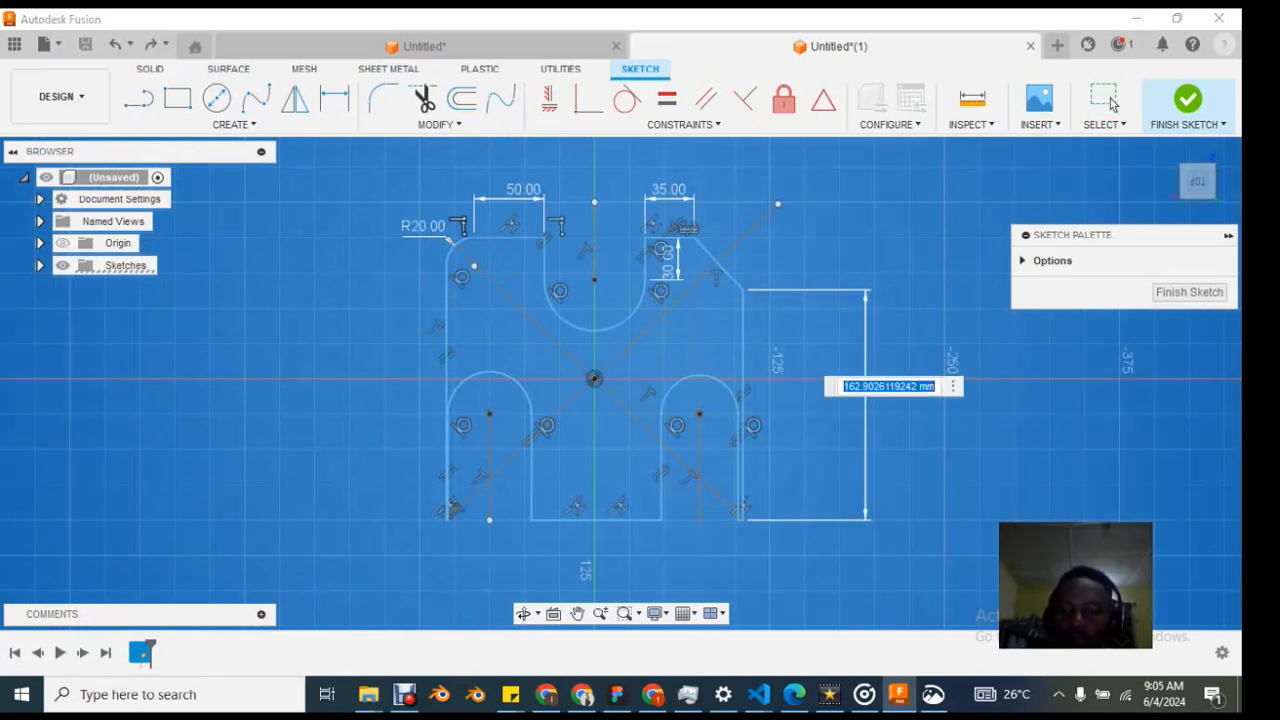
pyautogui.write('44')
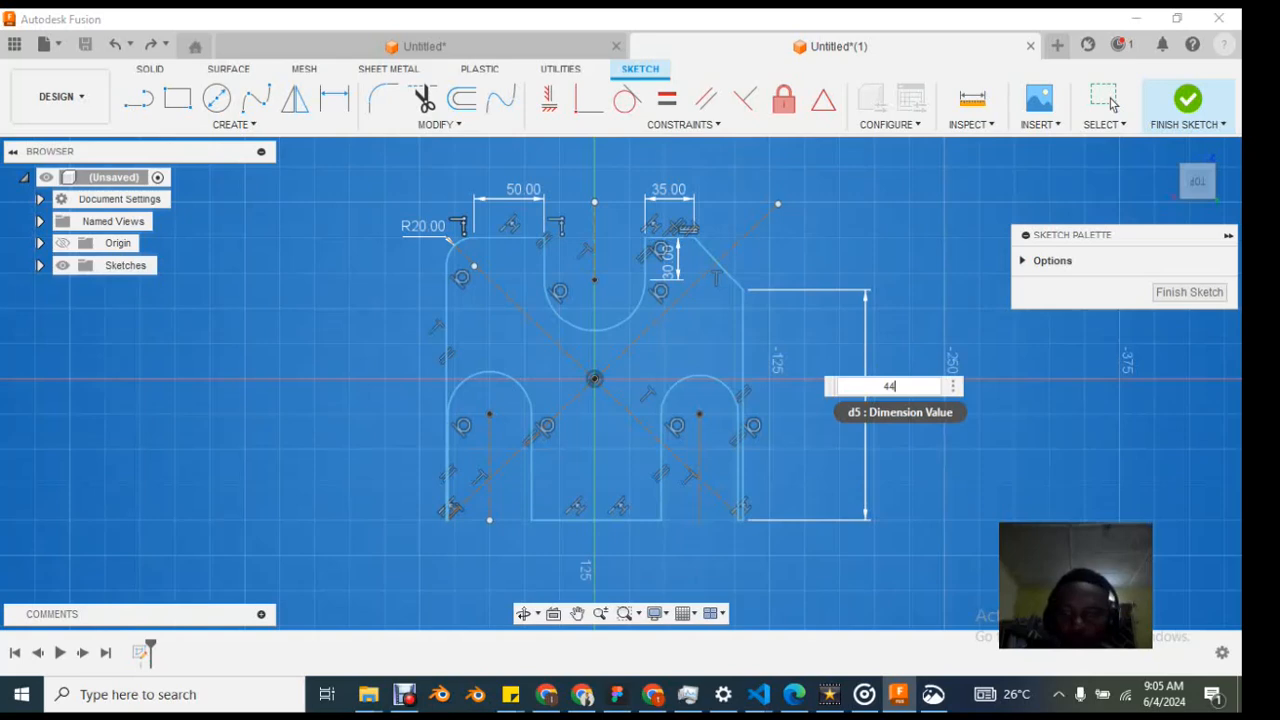
pyautogui.press('Return')
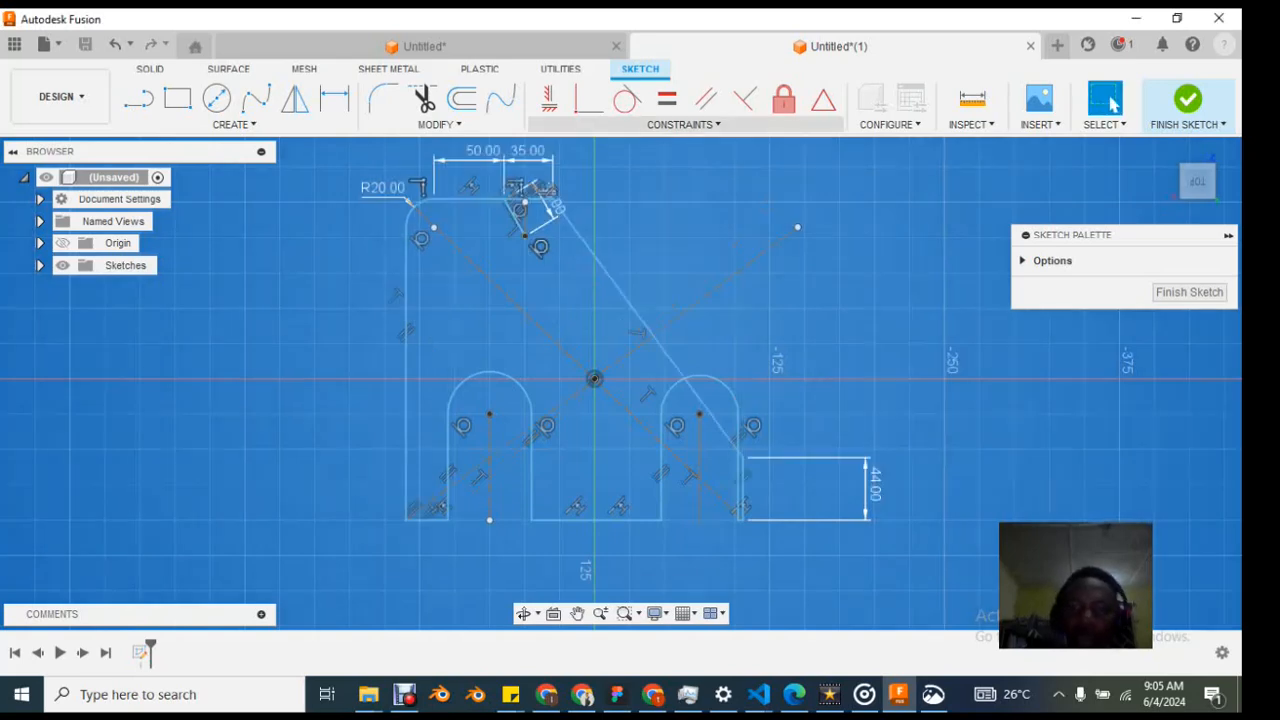
pyautogui.hotkey('ctrl', 'z')
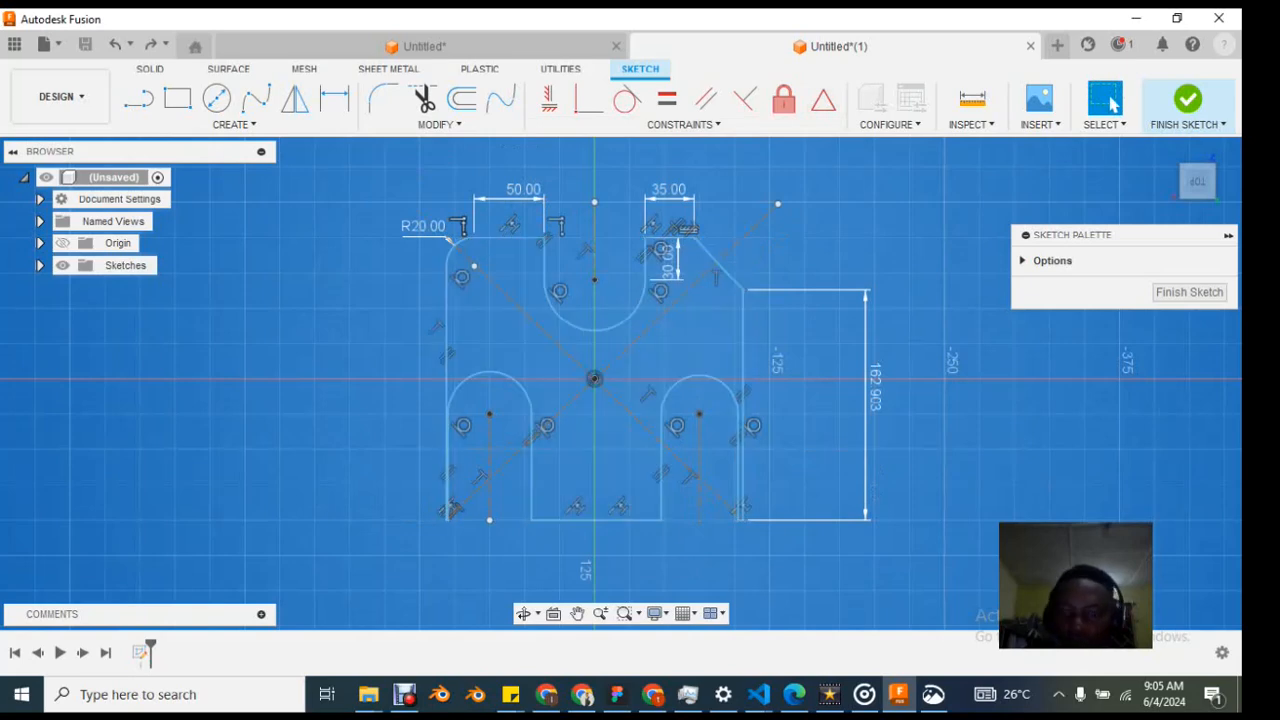
# Step: Recheck the Figure 1 drawing in Snip & Sketch and dimension the lower-left notch's arc to a 10 mm radius in Fusion
pyautogui.click(933, 694)
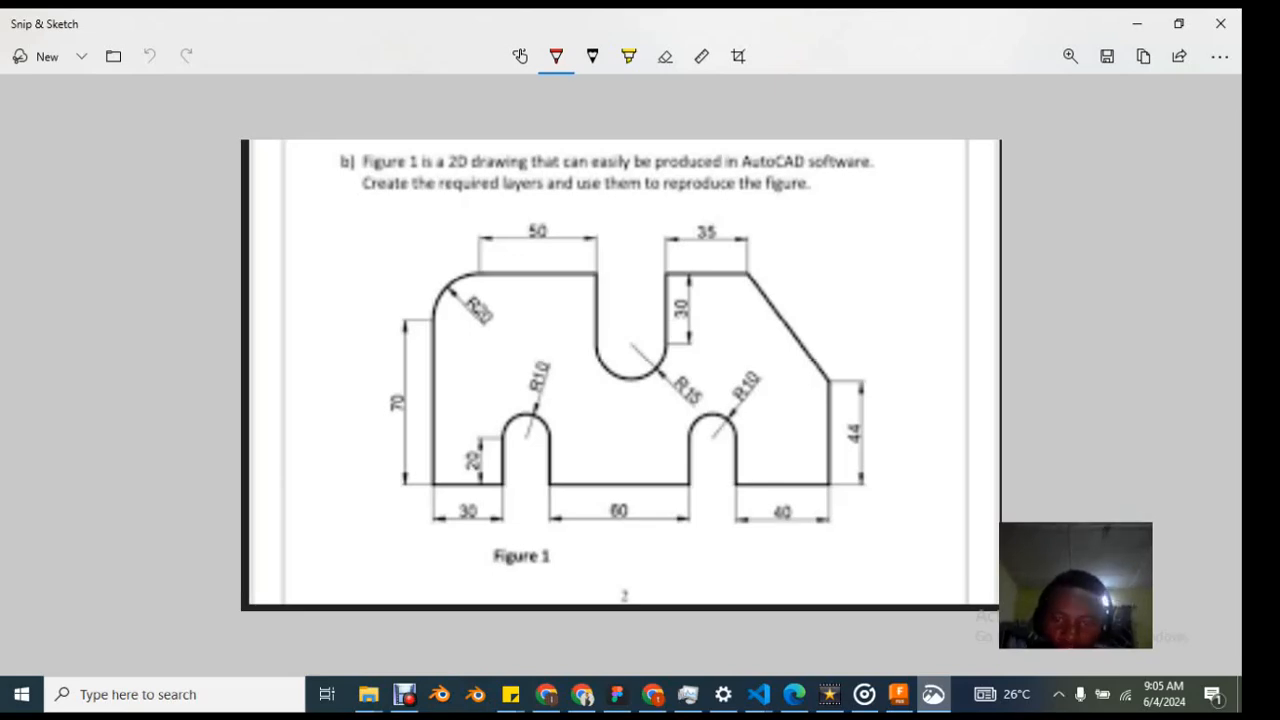
pyautogui.click(933, 694)
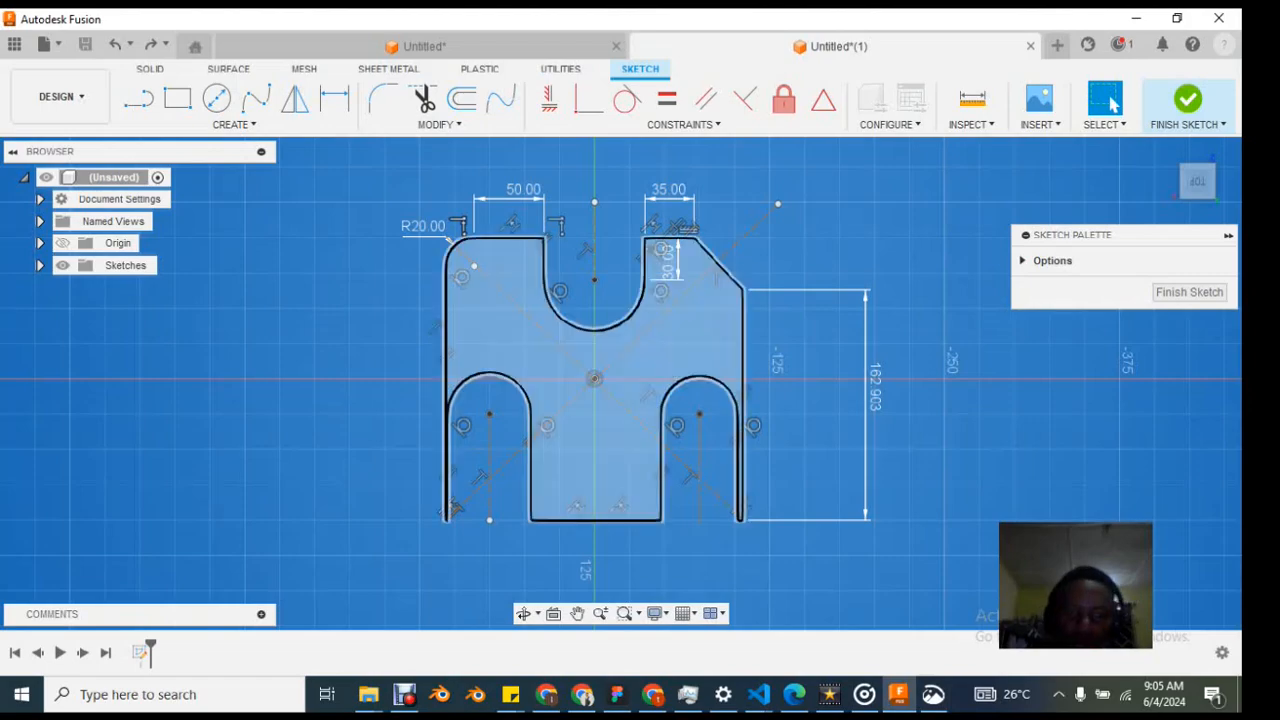
pyautogui.scroll(1, 549, 352)
pyautogui.scroll(-1, 540, 368)
pyautogui.press('r')
pyautogui.press('Escape')
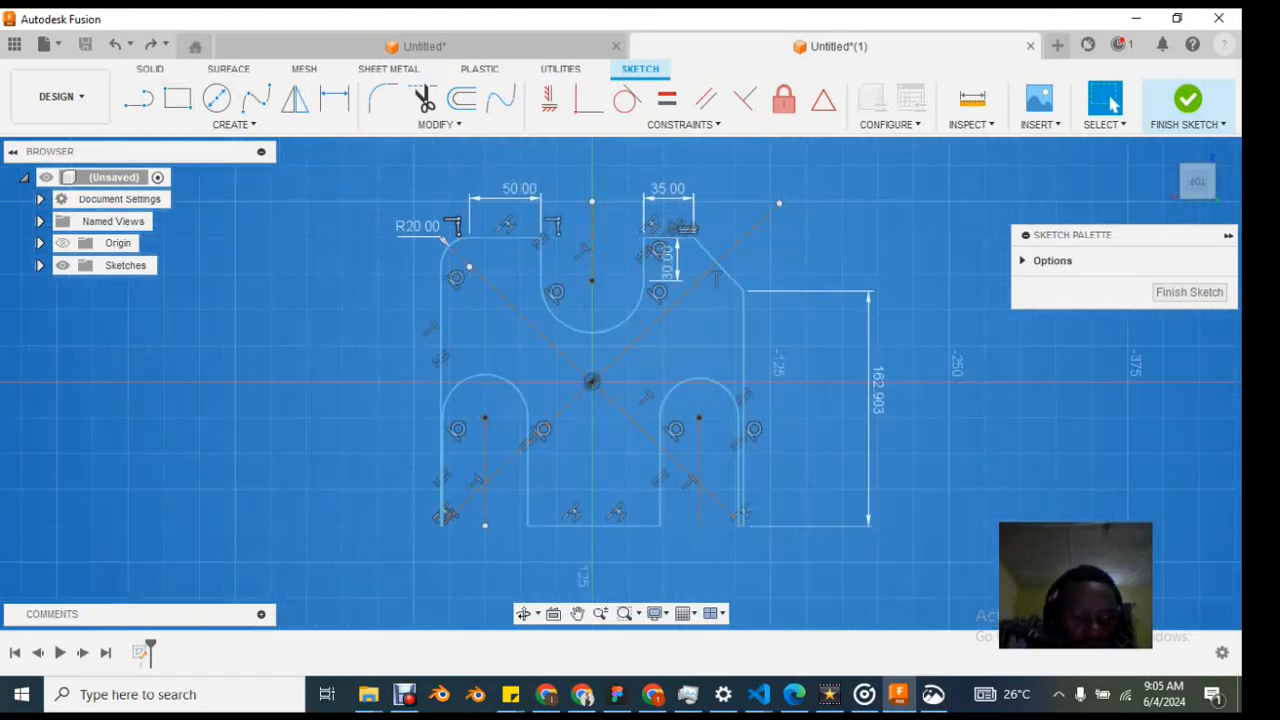
pyautogui.press('d')
pyautogui.click(498, 377)
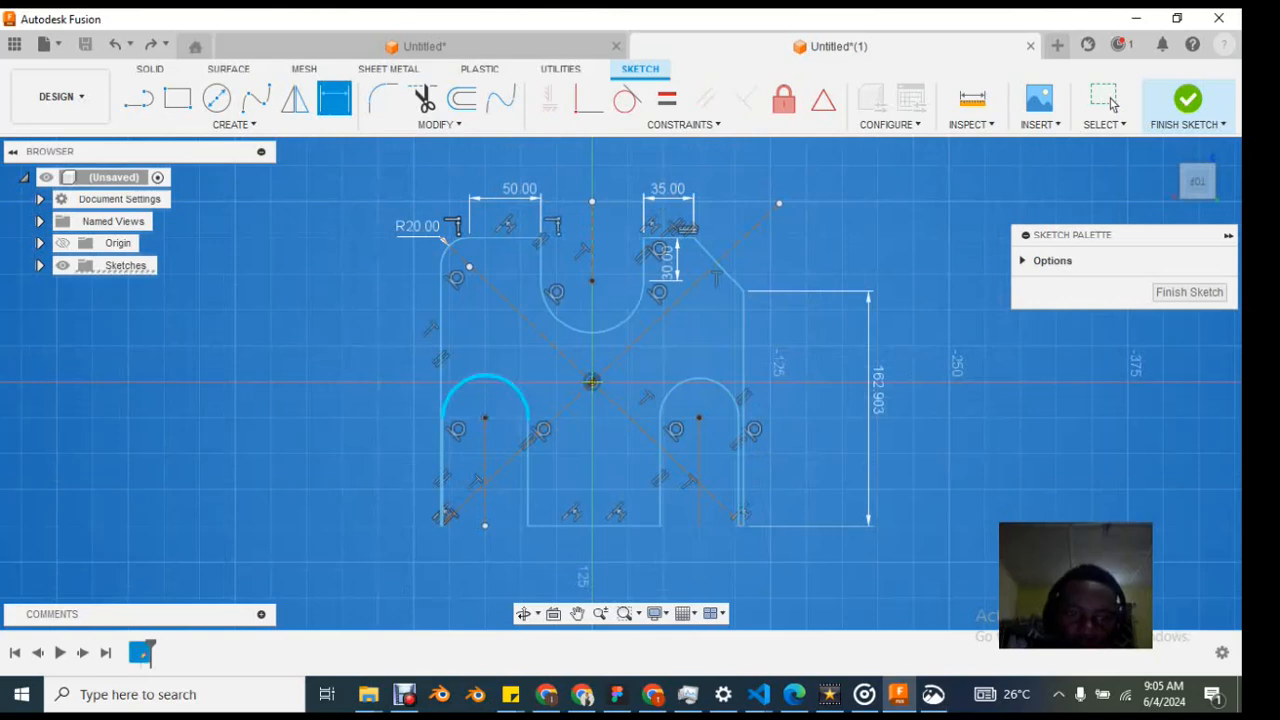
pyautogui.click(557, 343)
pyautogui.write('1')
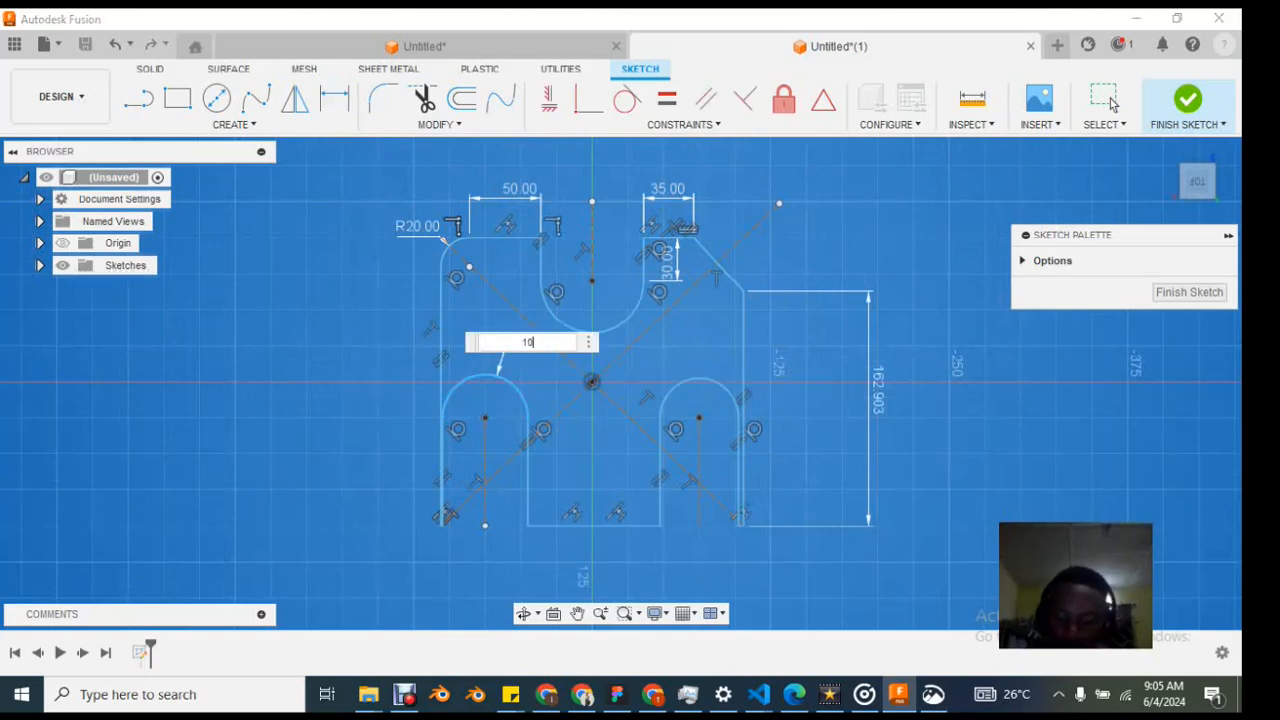
pyautogui.write('0')
pyautogui.press('Return')
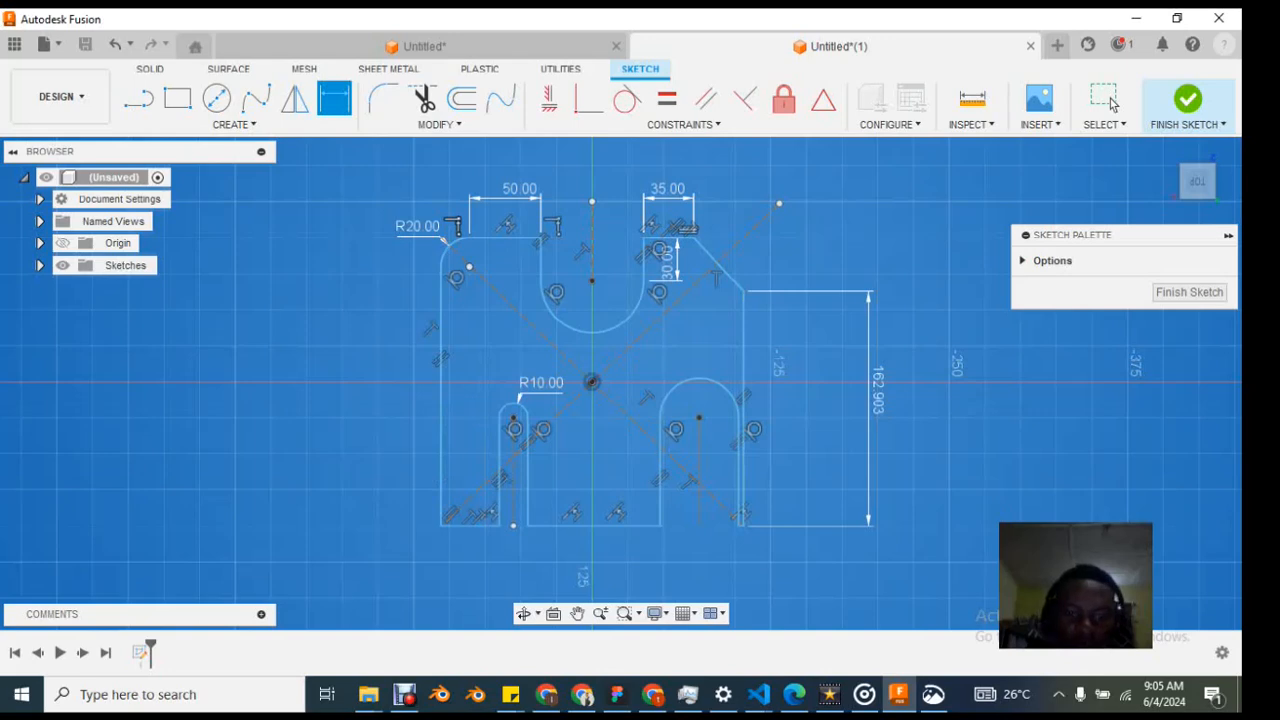
# Step: Apply an Equal constraint between the rounded tops of the two lower notches
pyautogui.click(1111, 103)
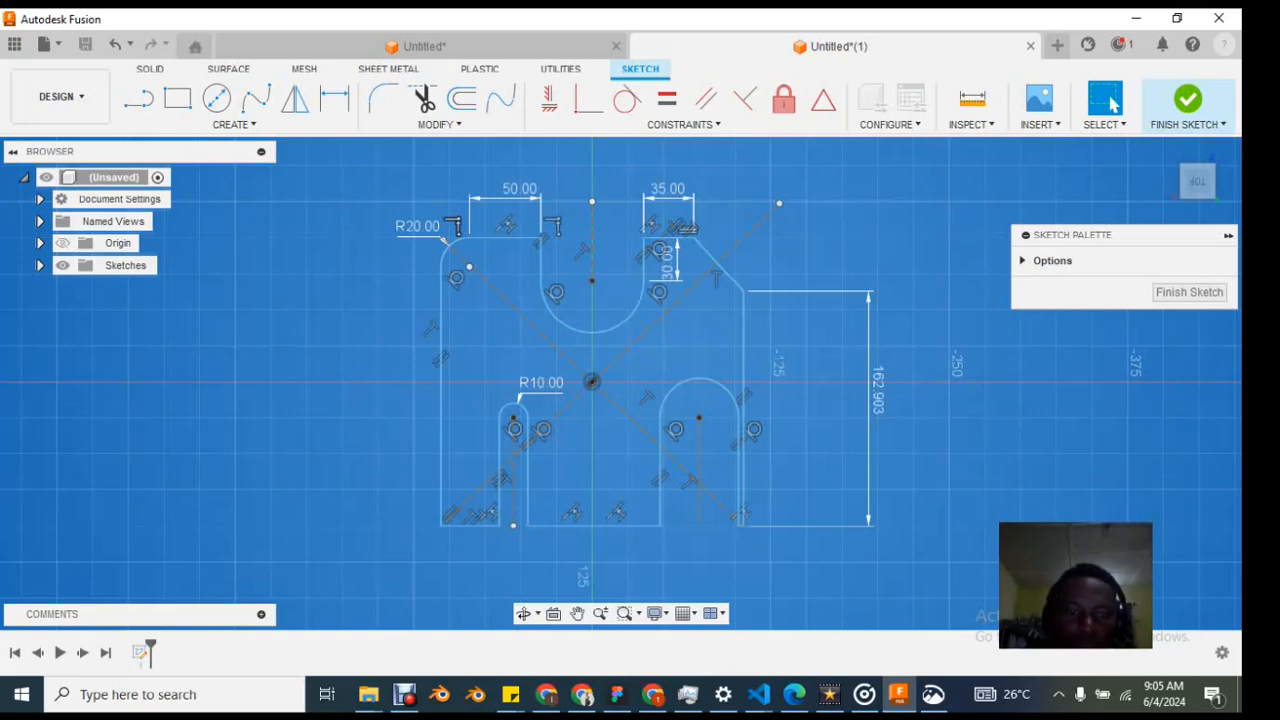
pyautogui.click(510, 408)
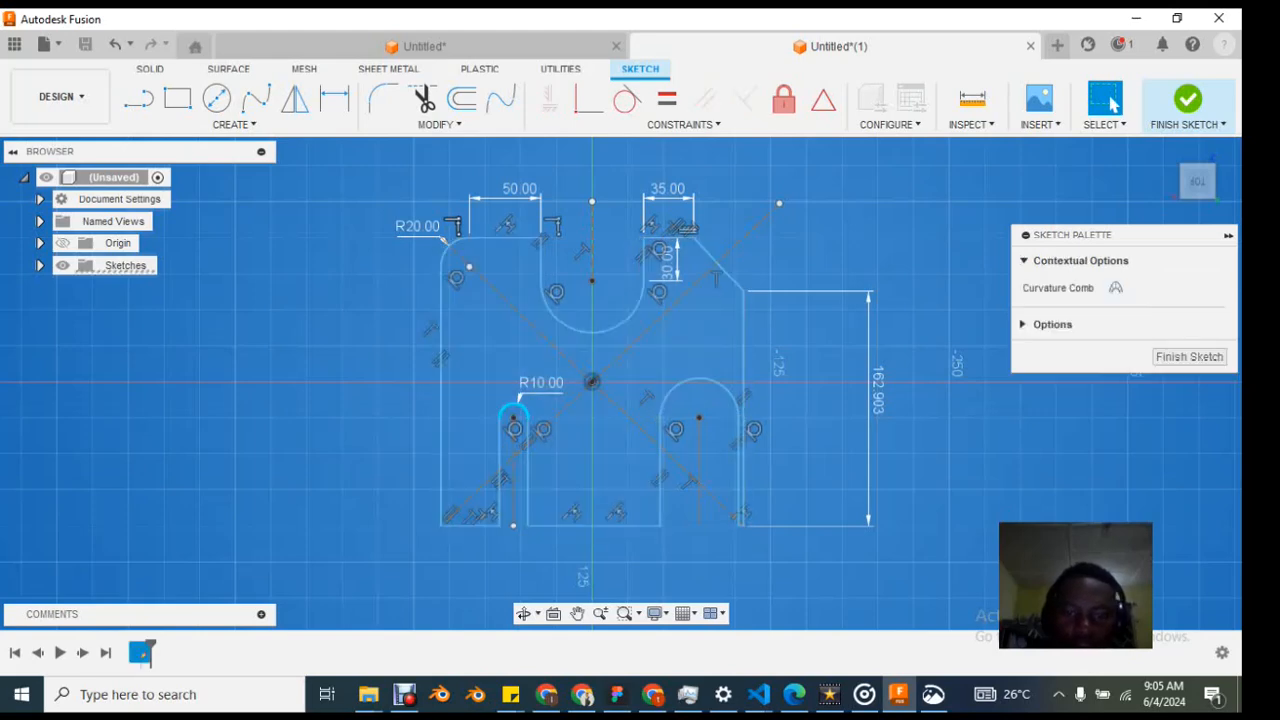
pyautogui.click(700, 380)
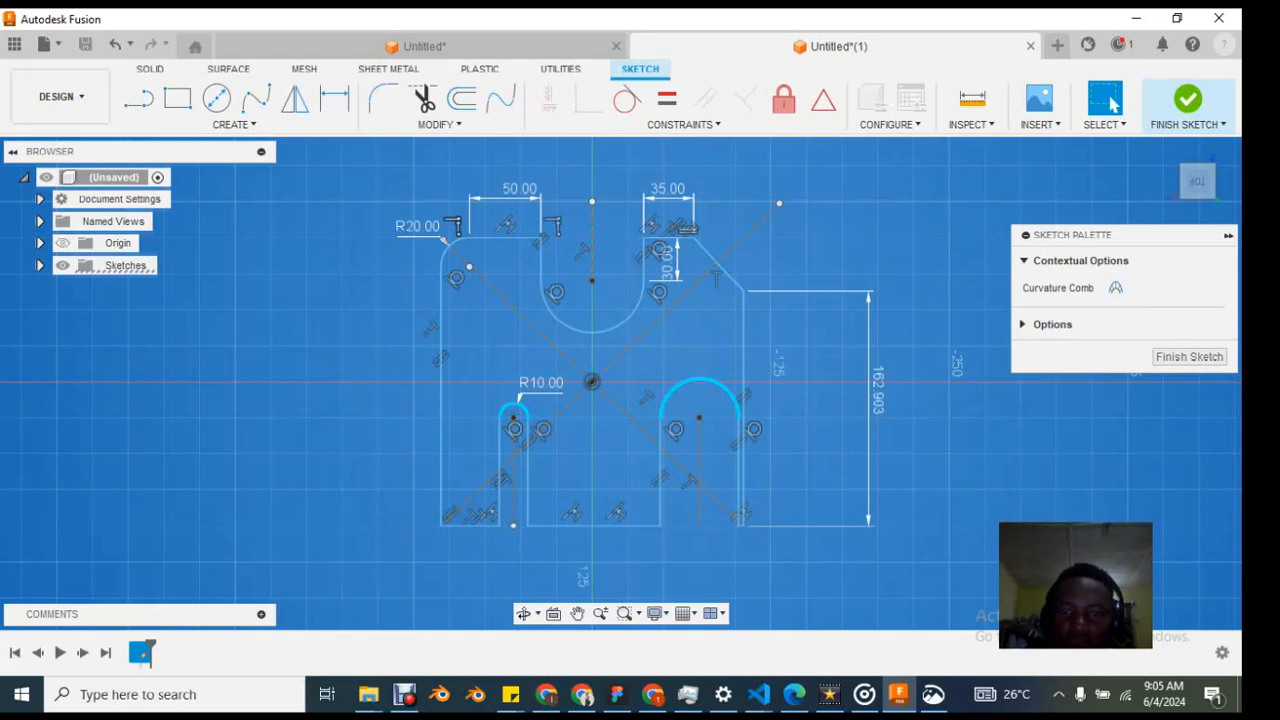
pyautogui.click(666, 99)
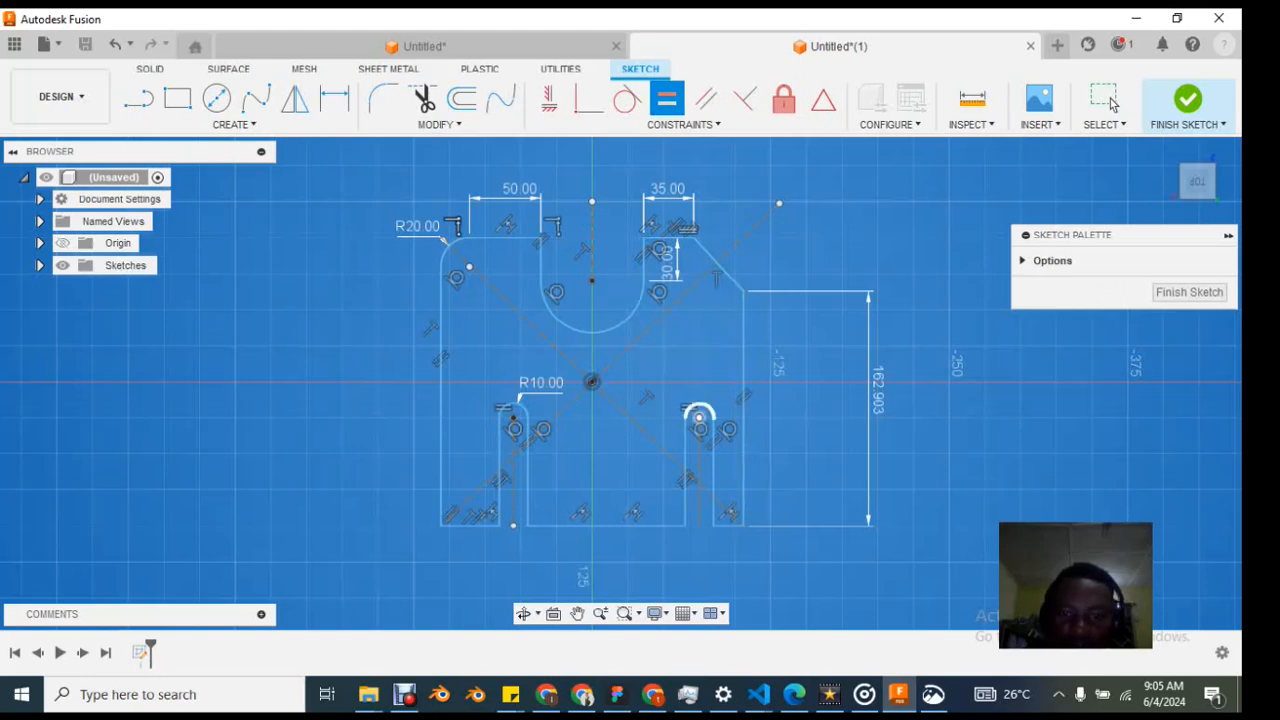
# Step: Look up the left edge's length in the Snip & Sketch drawing and dimension that edge to 70 mm in Fusion
pyautogui.hotkey('alt', 'Tab')
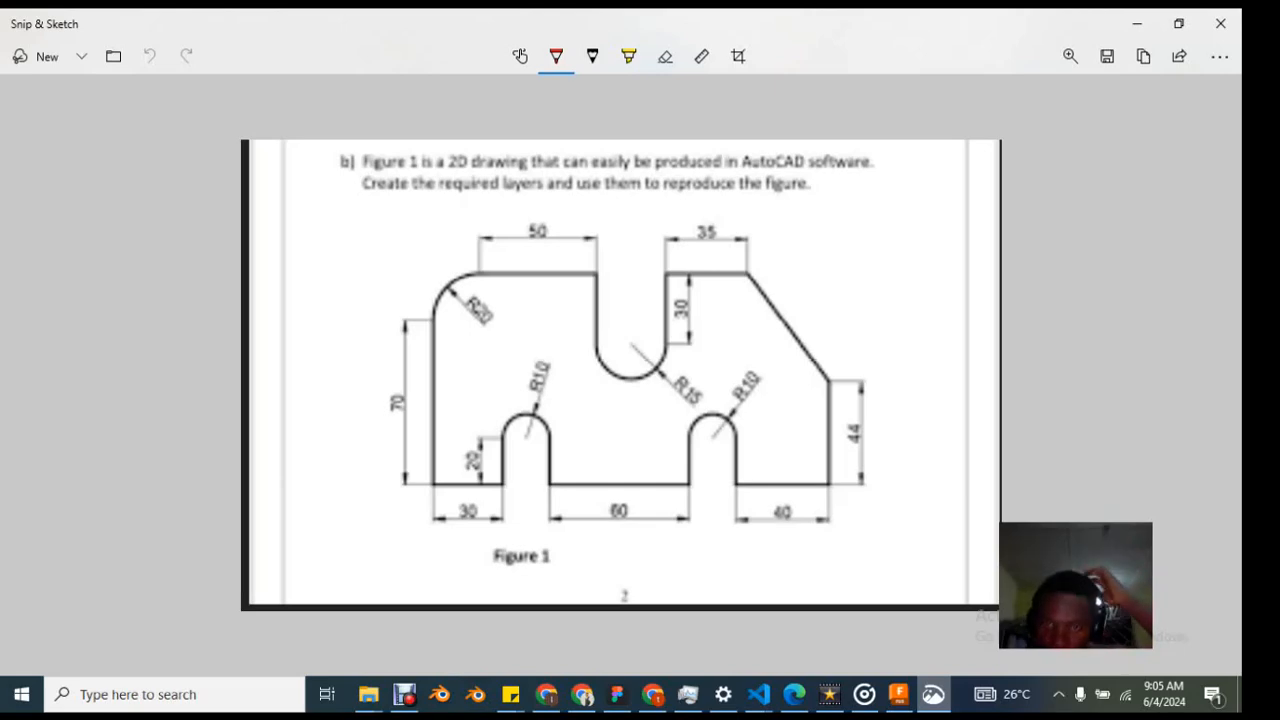
pyautogui.hotkey('alt', 'Tab')
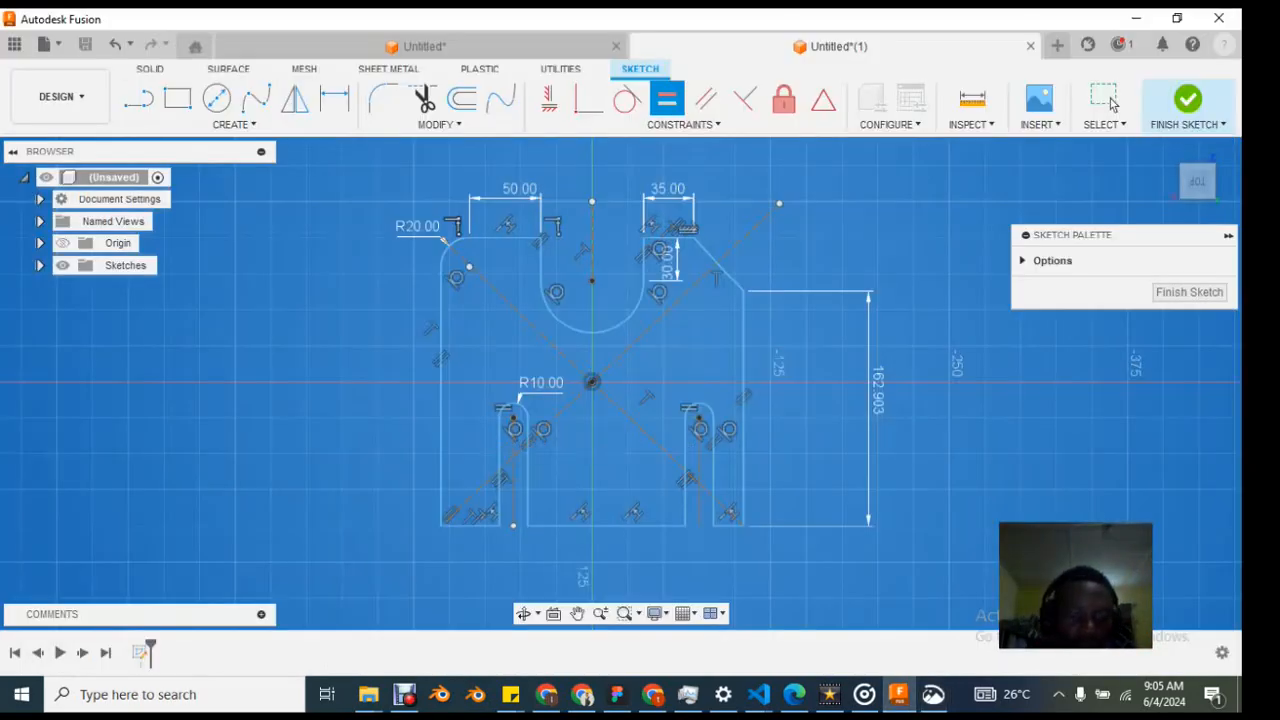
pyautogui.press('d')
pyautogui.click(441, 400)
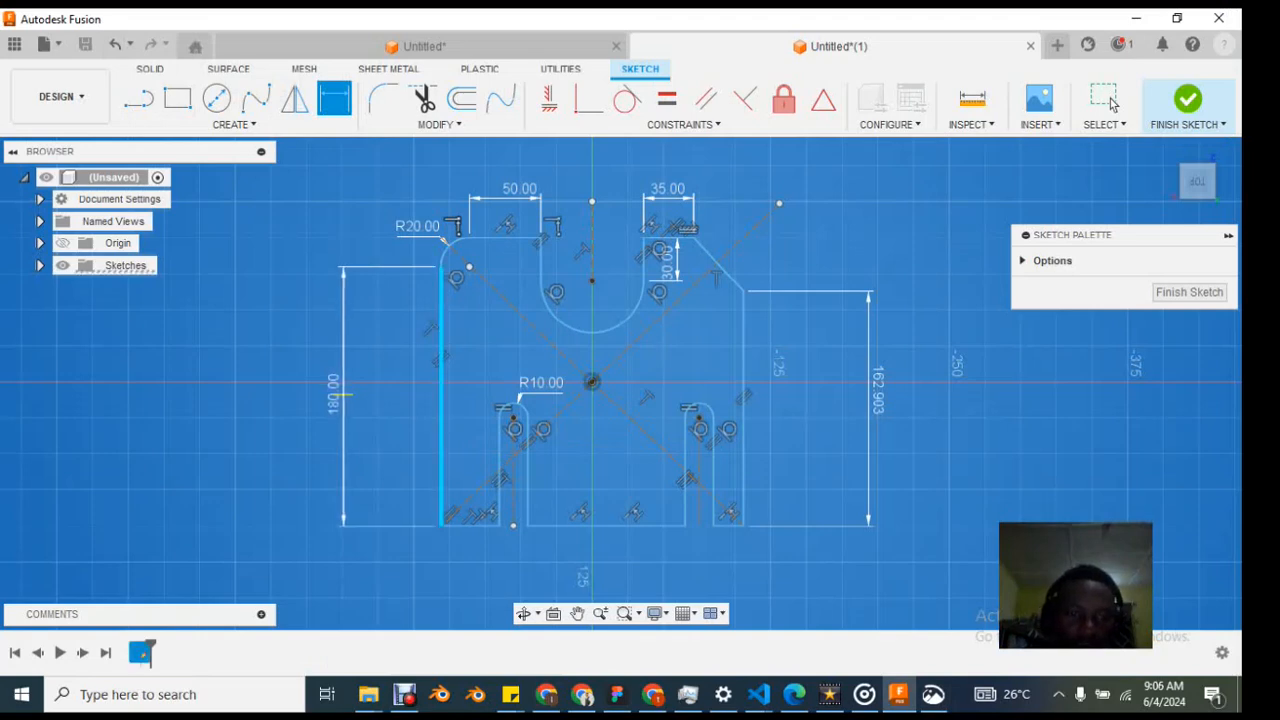
pyautogui.click(335, 400)
pyautogui.write('70')
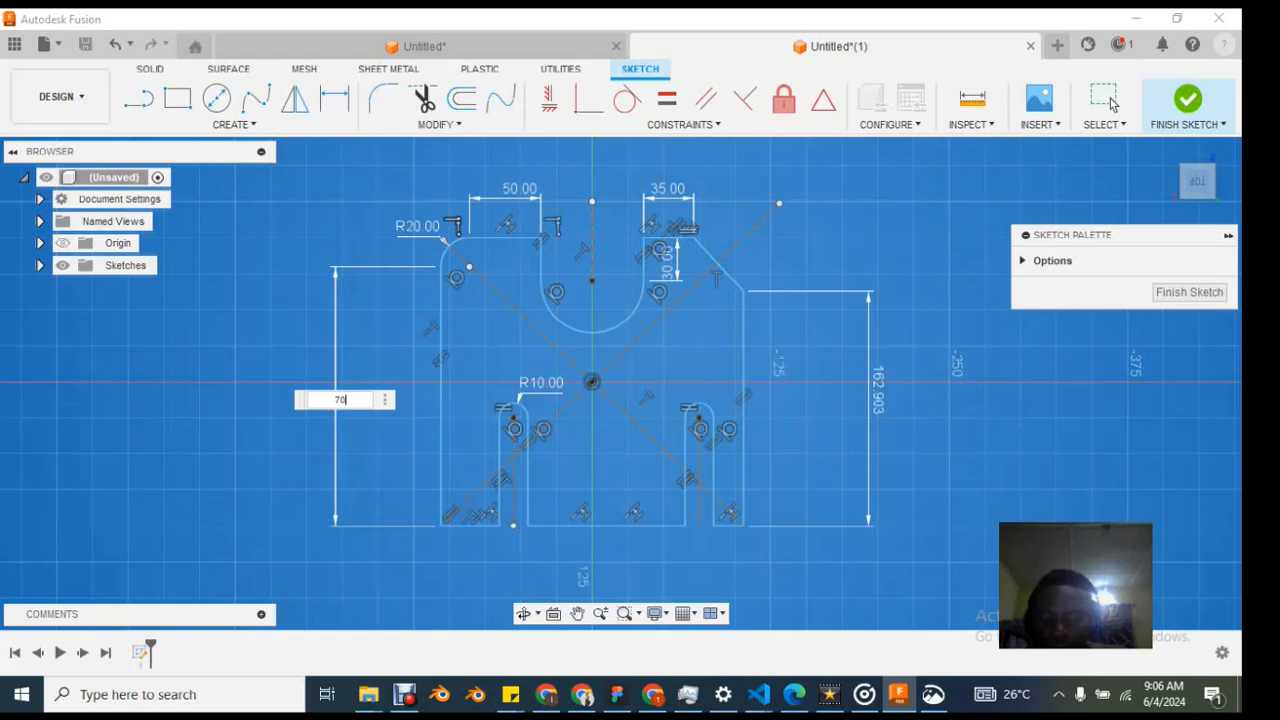
pyautogui.press('Return')
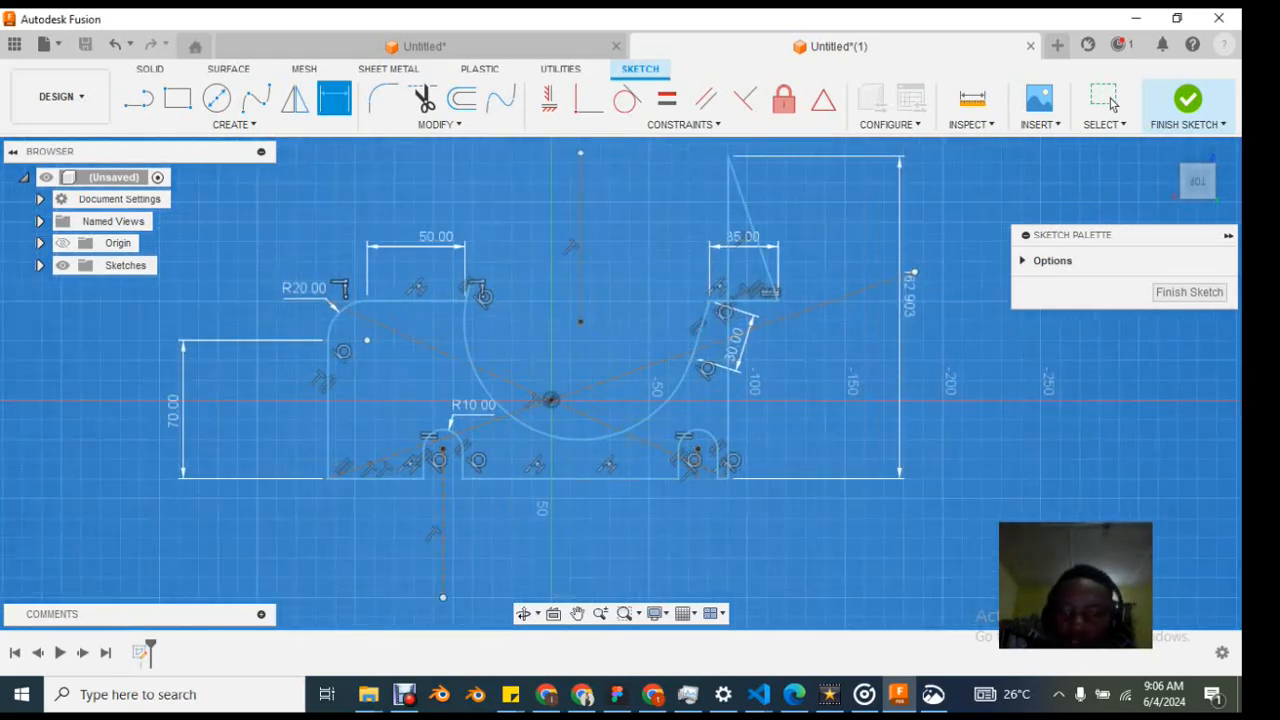
# Step: Consult the Figure 1 drawing in Snip & Sketch and dimension the lower-left notch's straight left side to 20 mm in Fusion
pyautogui.click(933, 694)
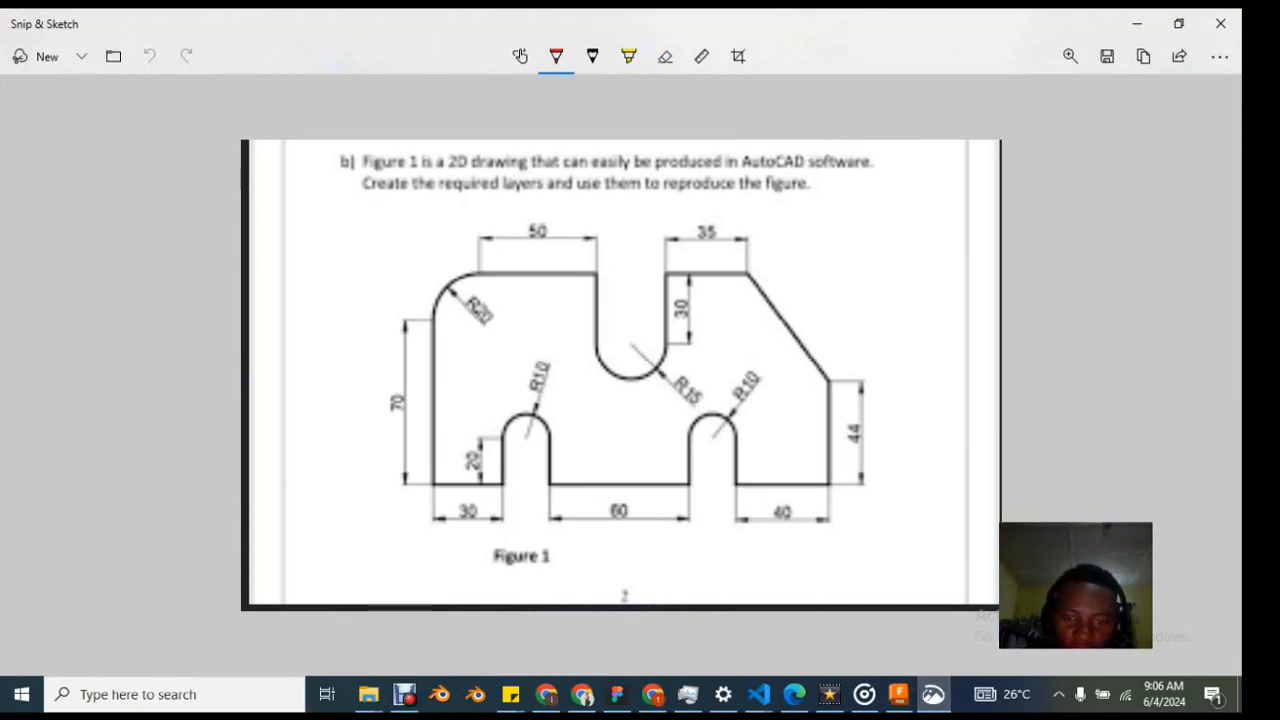
pyautogui.click(933, 694)
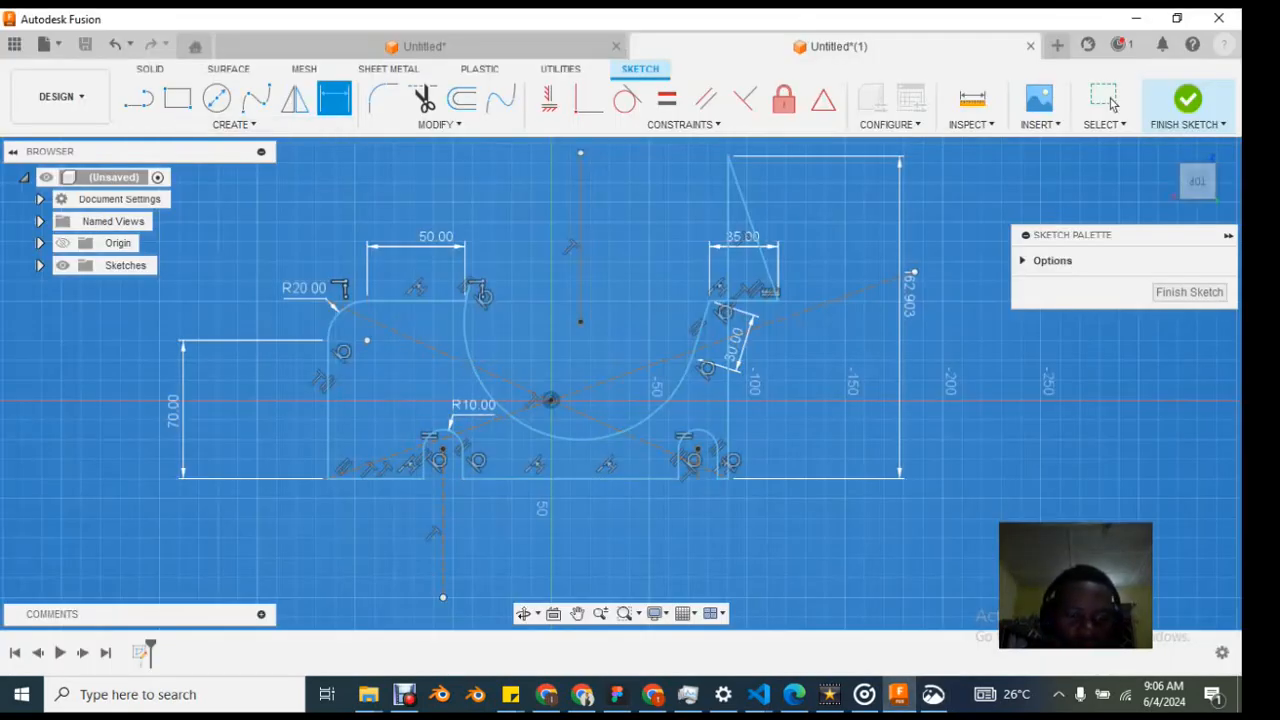
pyautogui.click(424, 465)
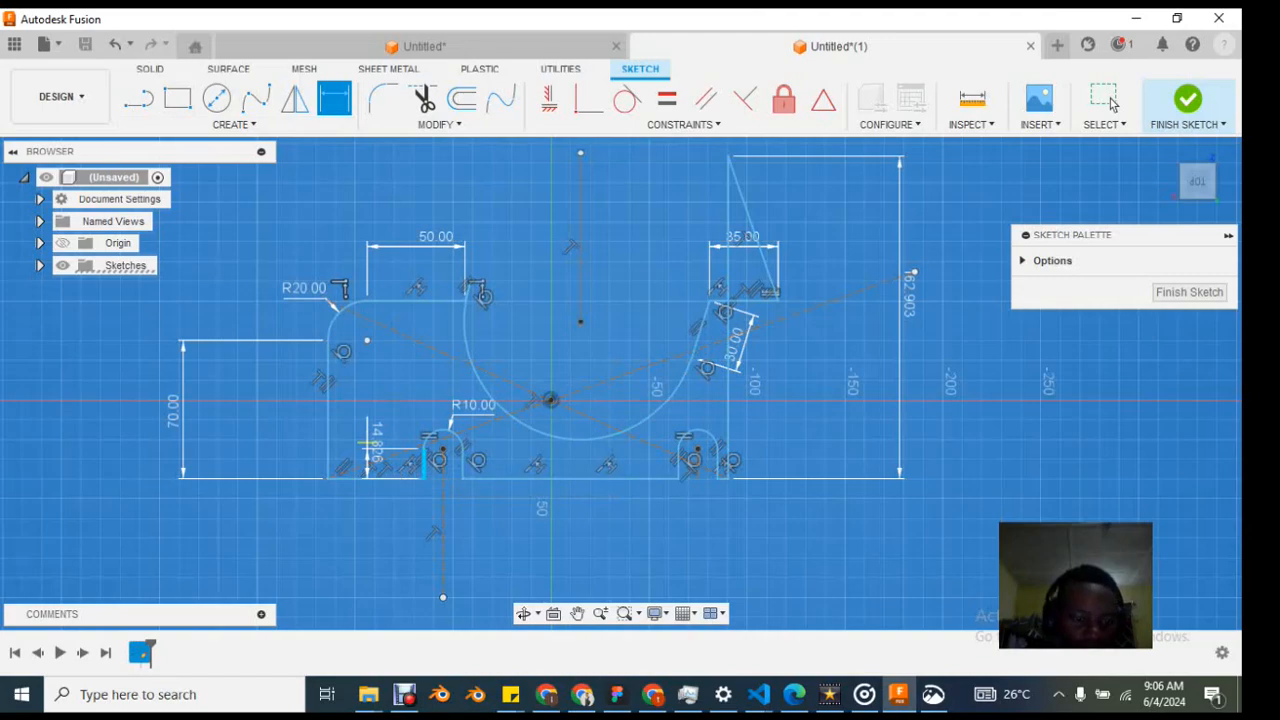
pyautogui.click(372, 452)
pyautogui.write('20')
pyautogui.press('Return')
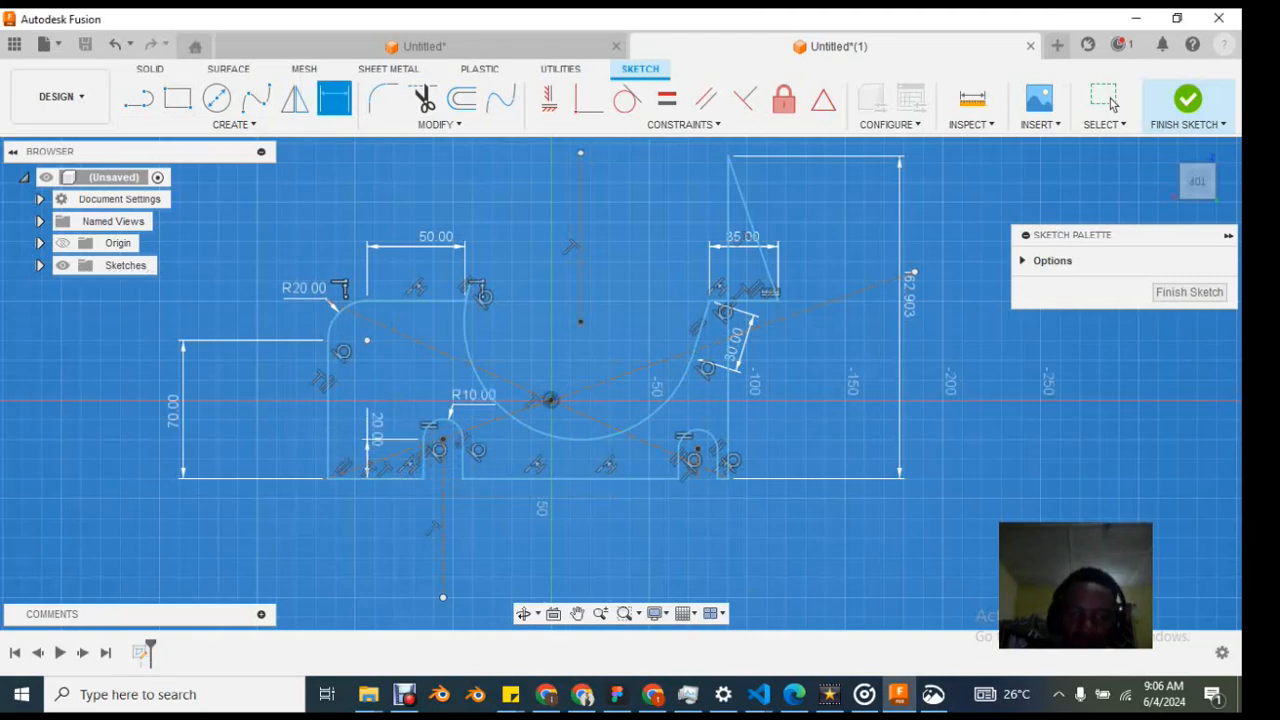
pyautogui.scroll(2, 408, 447)
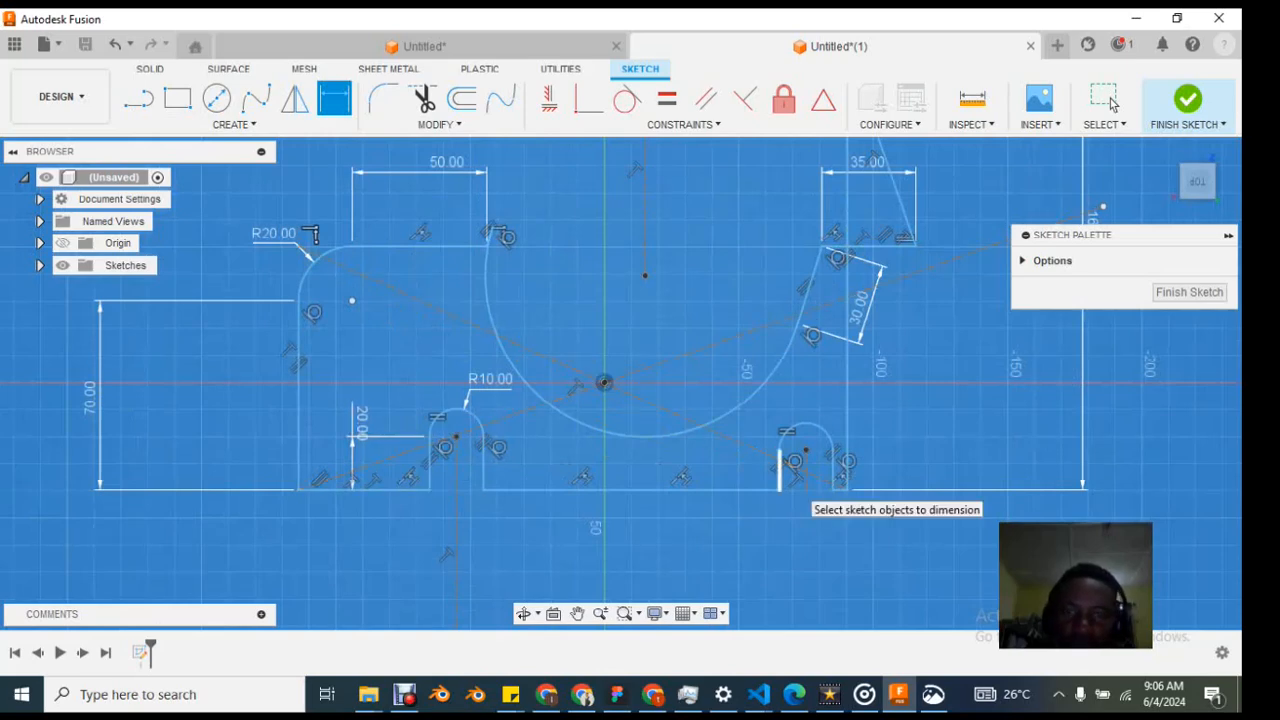
# Step: Apply an Equal constraint between the straight left sides of the two lower notches
pyautogui.click(1113, 104)
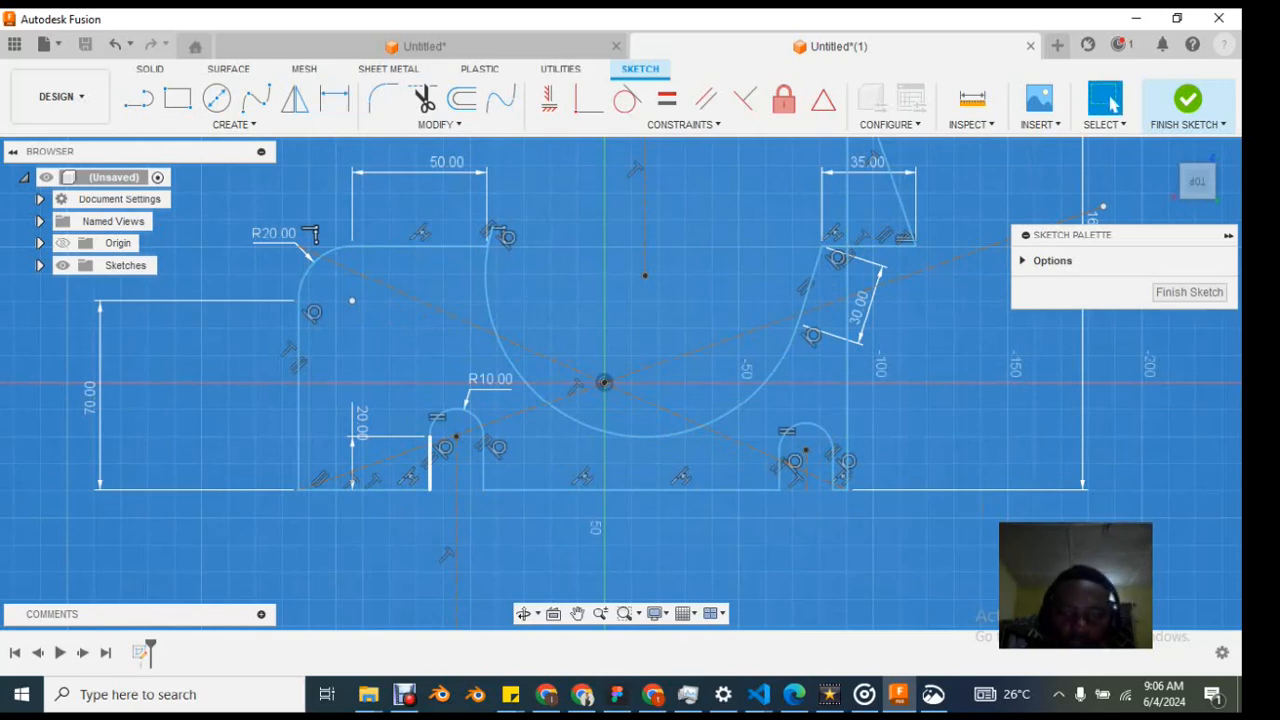
pyautogui.click(430, 462)
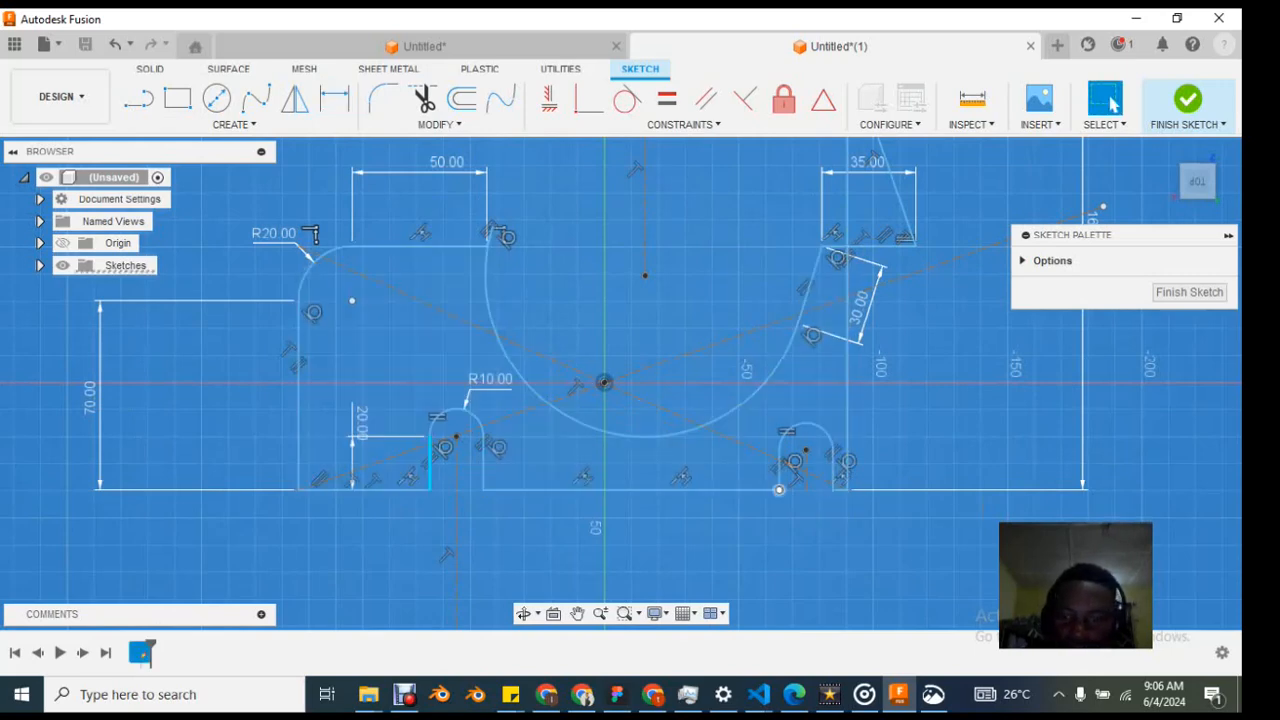
pyautogui.click(782, 468)
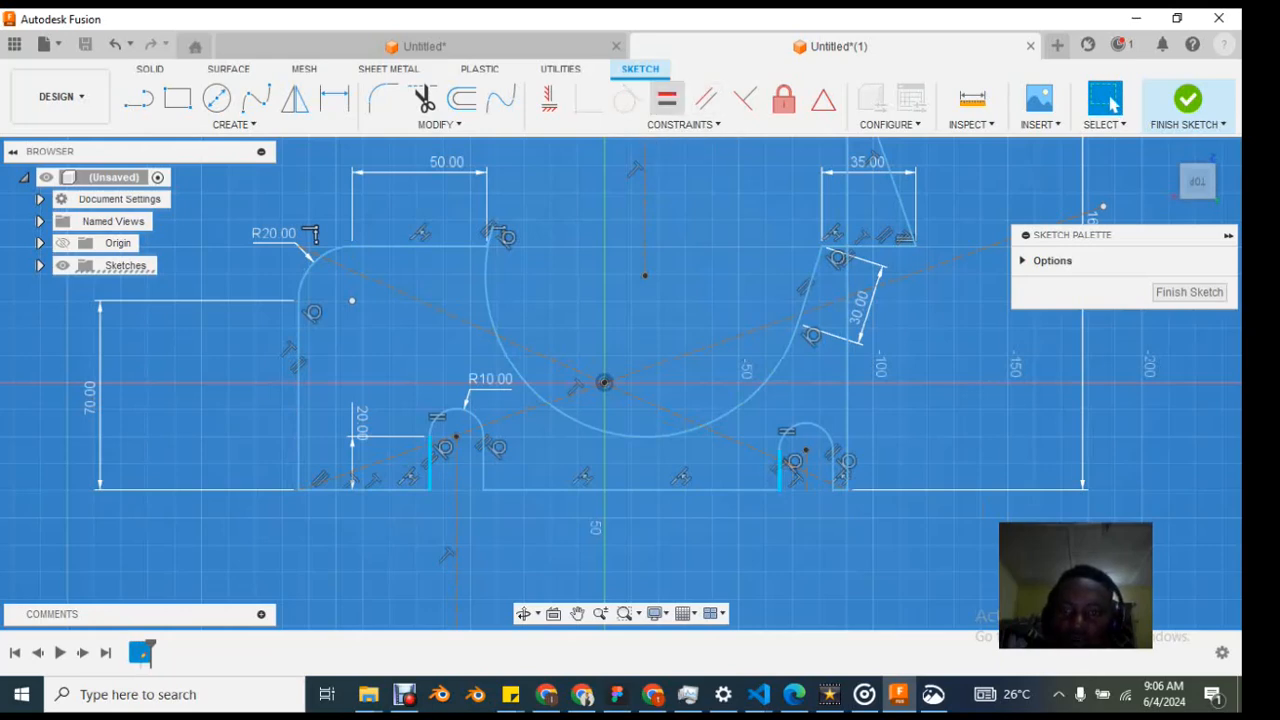
pyautogui.click(667, 98)
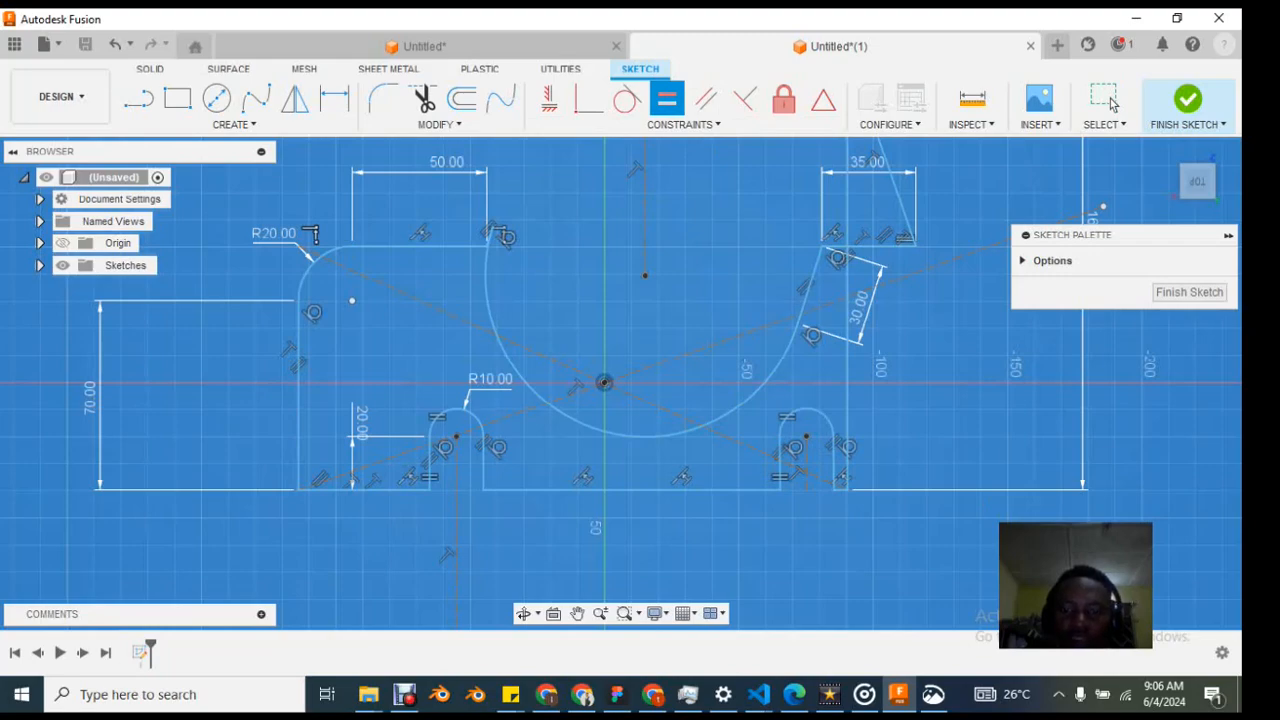
# Step: Delete the overall height dimension of the tall vertical edge beside the plate's right end
pyautogui.scroll(-4, 532, 462)
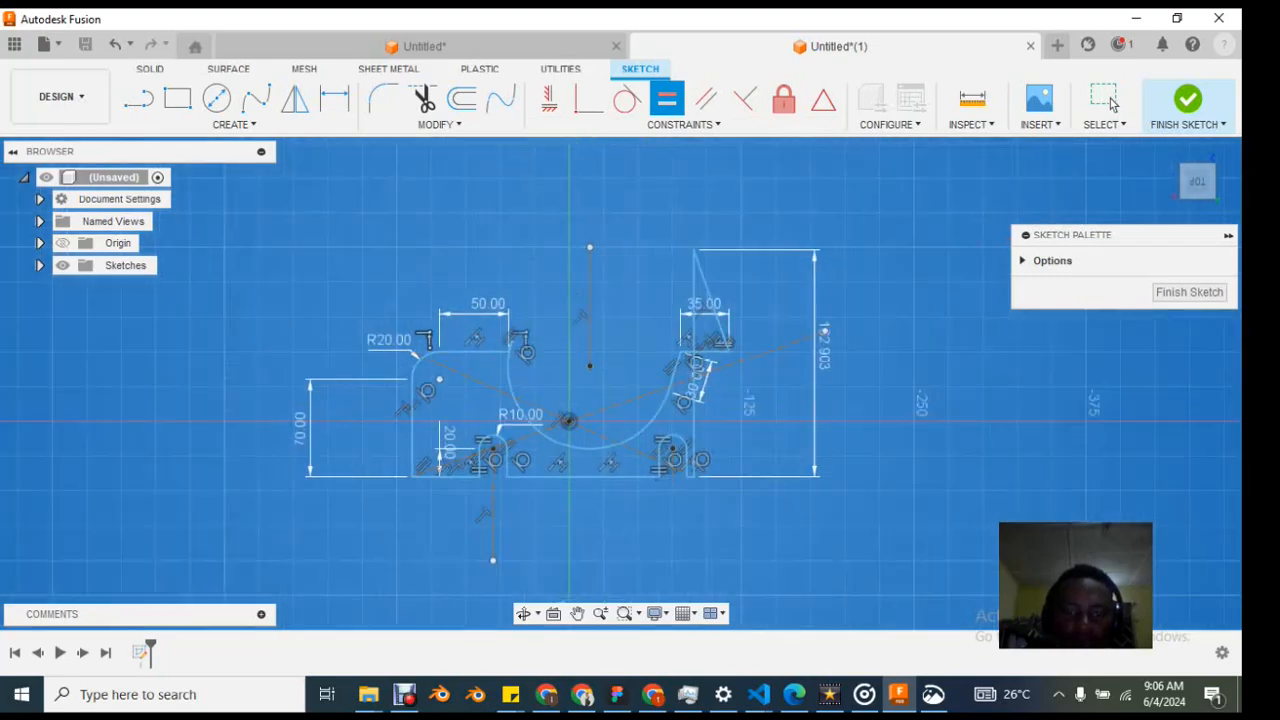
pyautogui.scroll(2, 553, 447)
pyautogui.scroll(1, 792, 335)
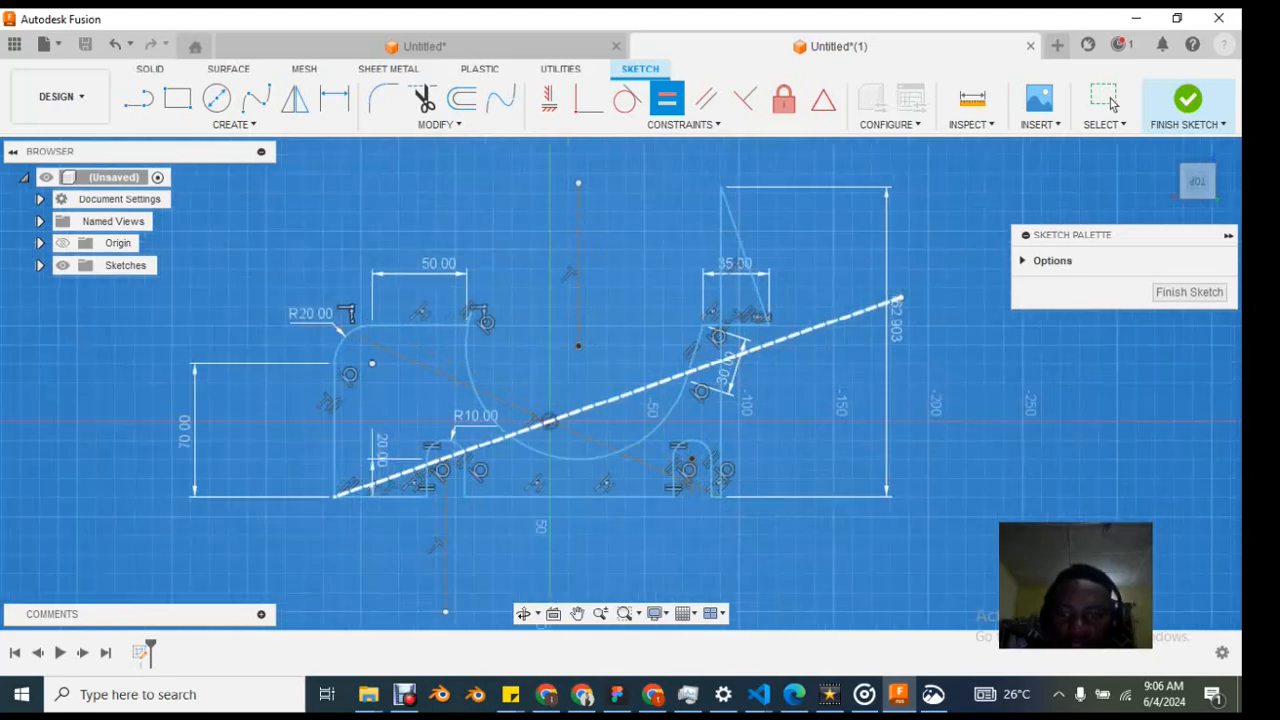
pyautogui.scroll(1, 758, 390)
pyautogui.scroll(-3, 758, 390)
pyautogui.scroll(3, 758, 390)
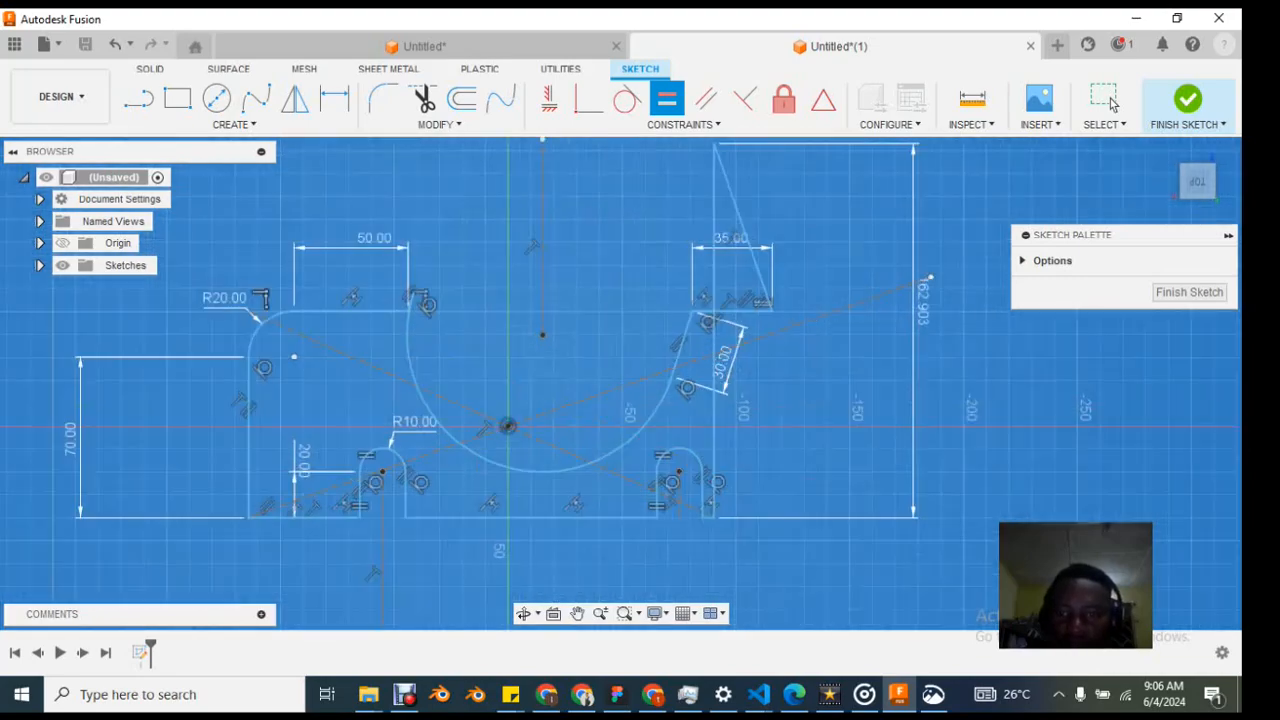
pyautogui.scroll(2, 737, 383)
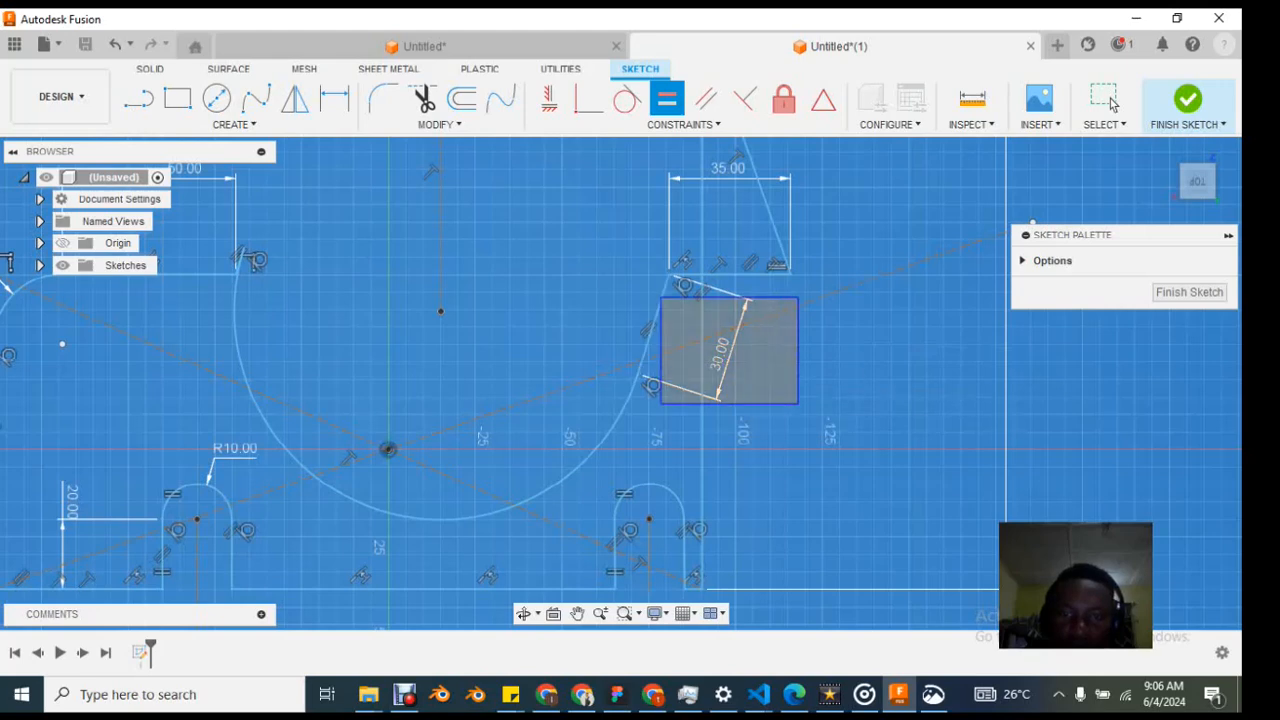
pyautogui.click(1111, 101)
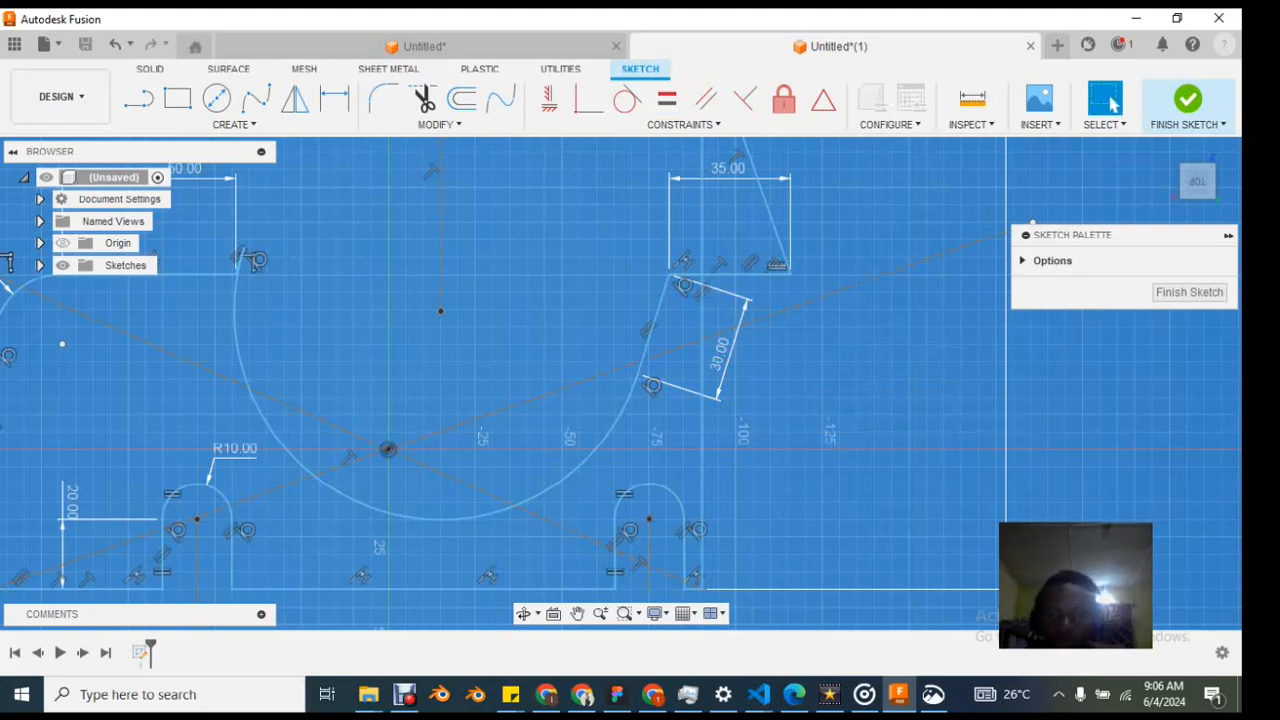
pyautogui.scroll(-4, 600, 340)
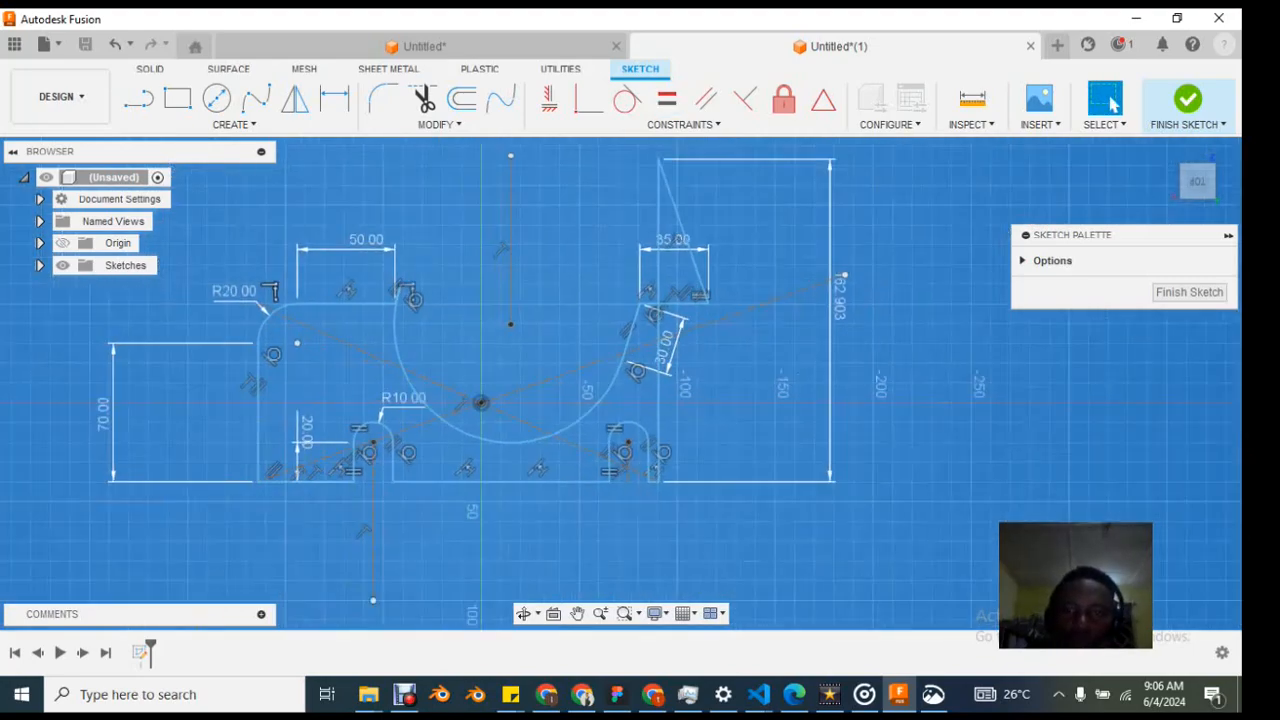
pyautogui.scroll(-3, 741, 232)
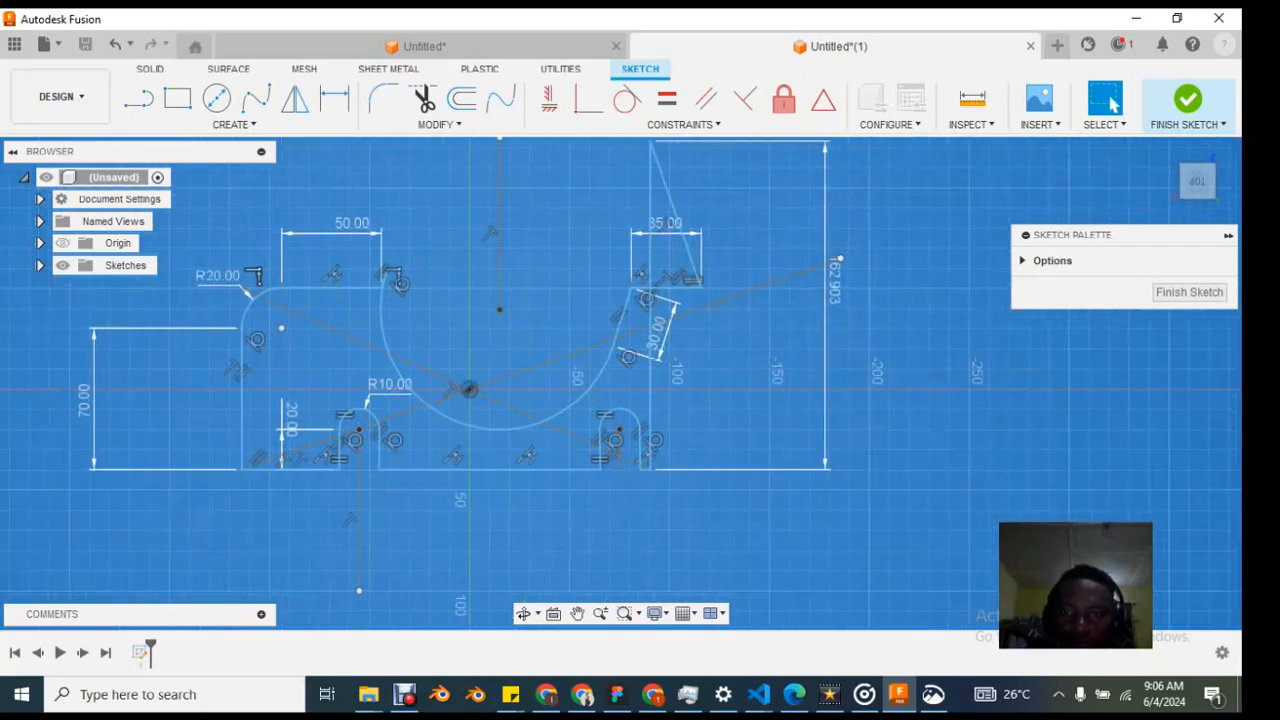
pyautogui.moveTo(737, 160)
pyautogui.mouseDown()
pyautogui.moveTo(903, 243)
pyautogui.moveTo(905, 445)
pyautogui.mouseUp()
pyautogui.press('Delete')
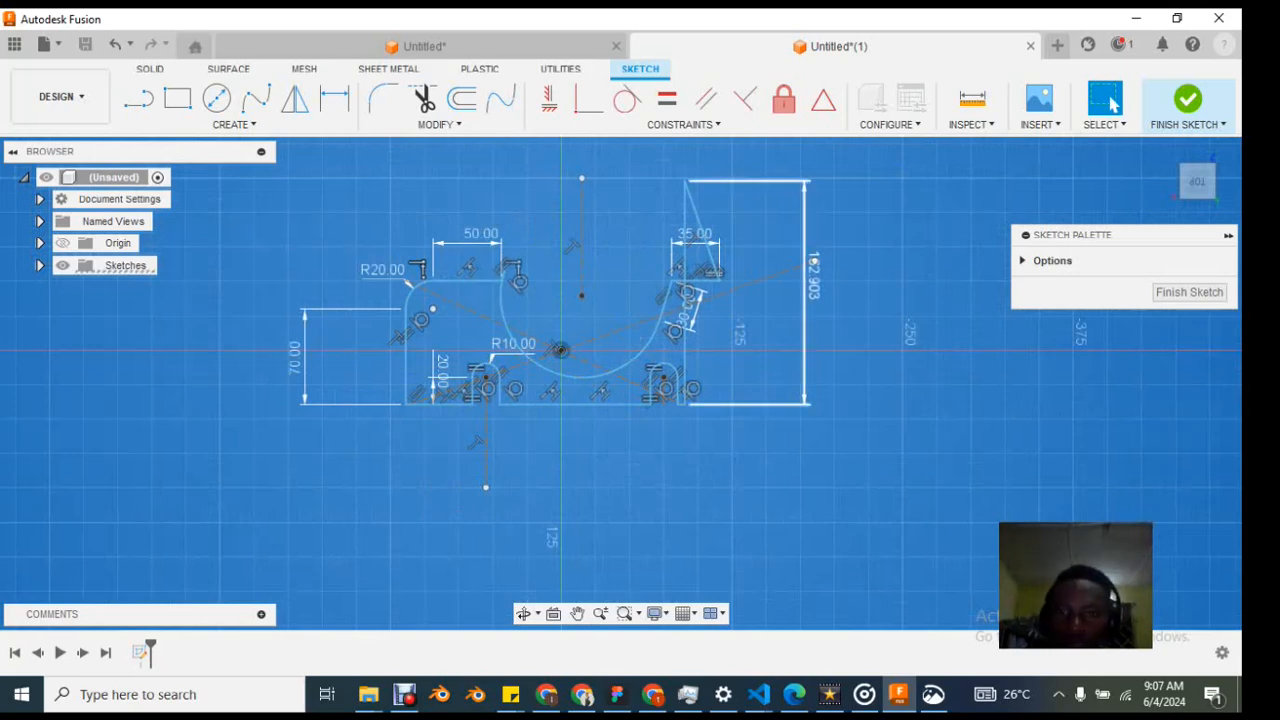
pyautogui.click(696, 182)
pyautogui.press('Delete')
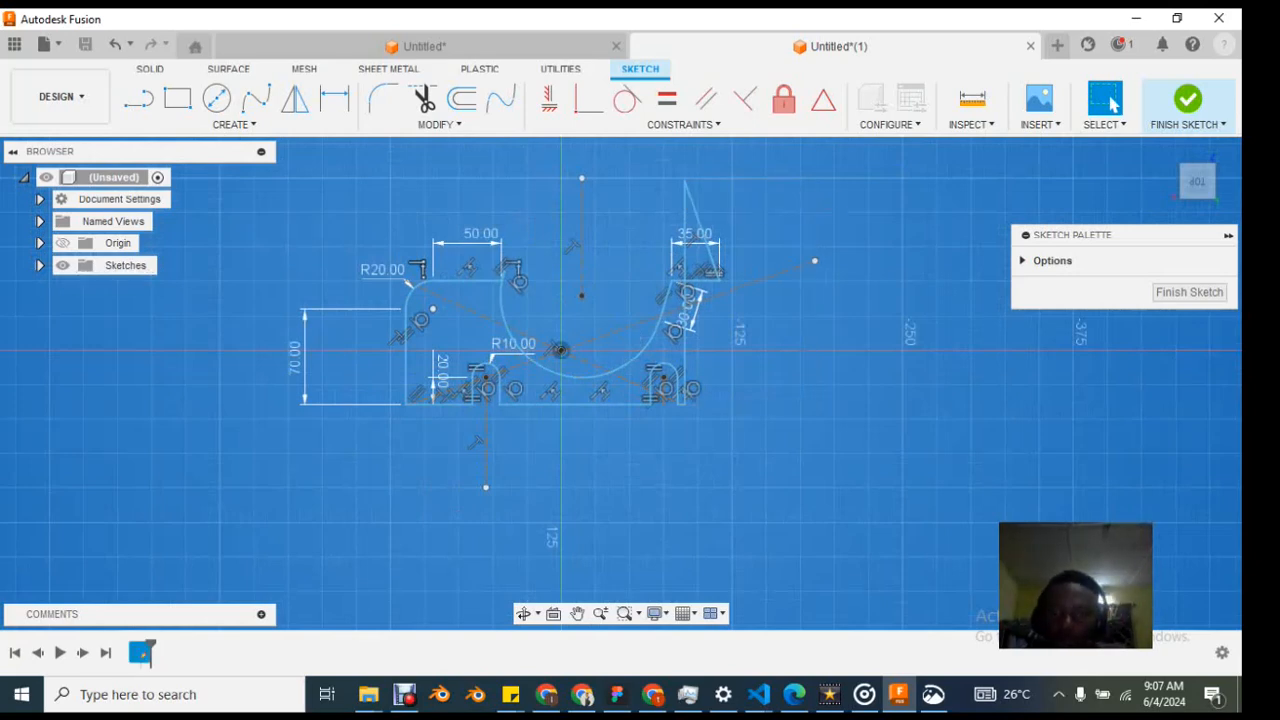
pyautogui.scroll(3, 679, 288)
pyautogui.scroll(-5, 696, 170)
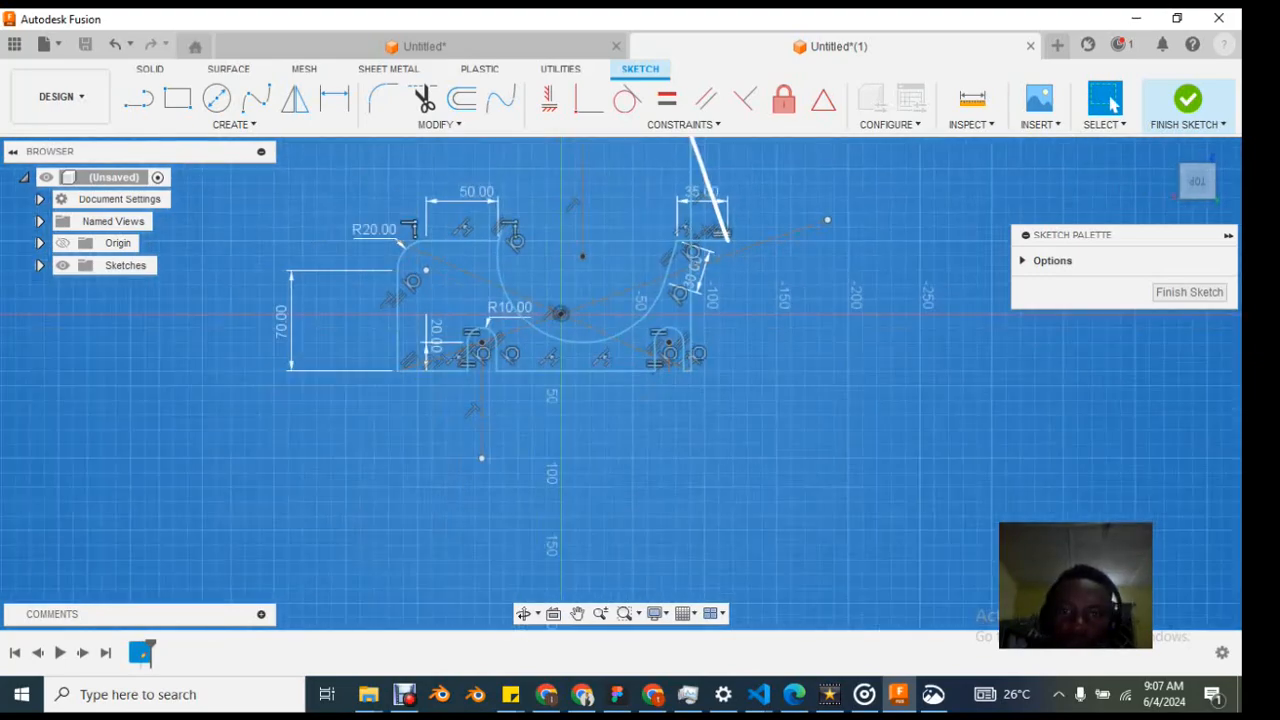
pyautogui.scroll(3, 684, 278)
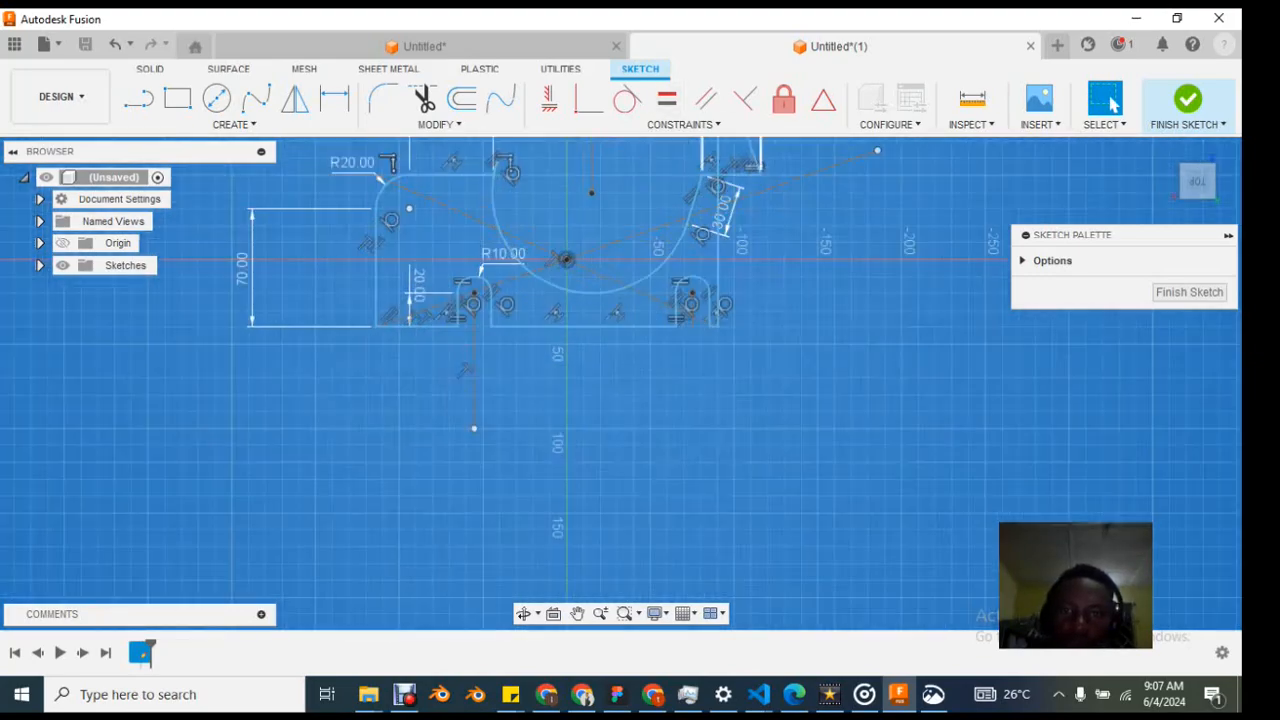
pyautogui.scroll(-2, 750, 198)
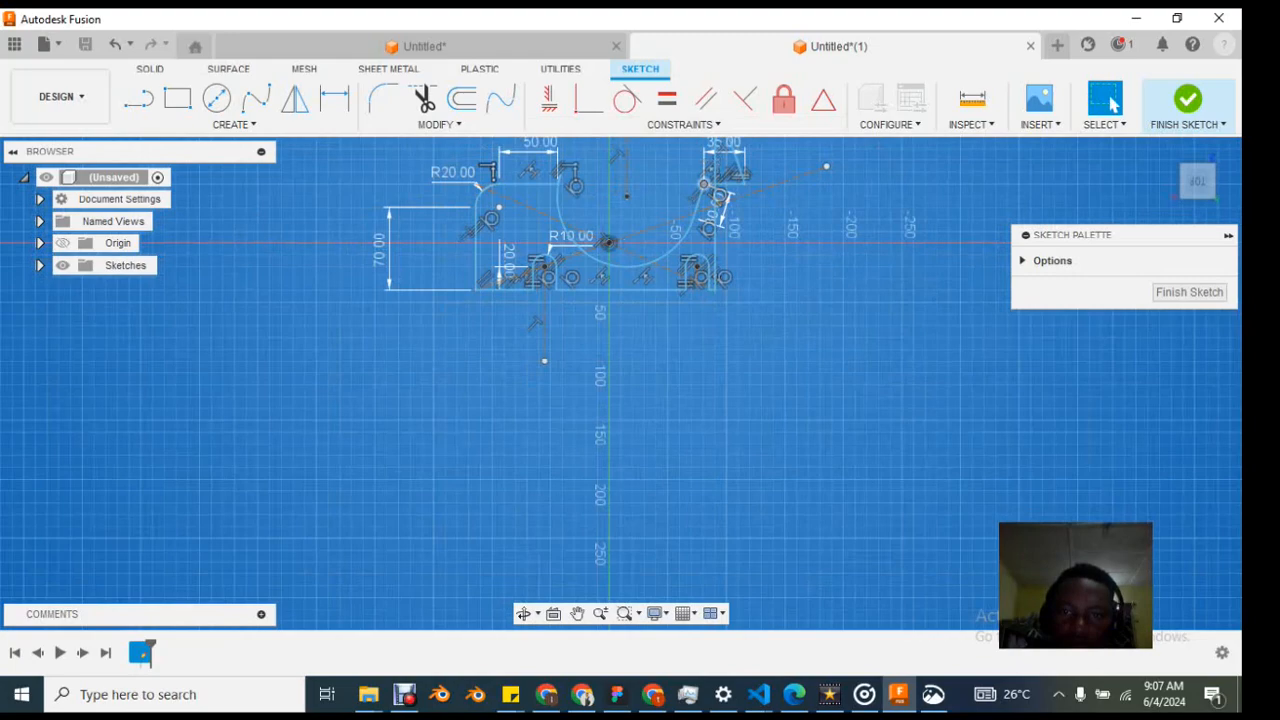
pyautogui.moveTo(704, 184)
pyautogui.mouseDown()
pyautogui.moveTo(657, 147)
pyautogui.moveTo(643, 163)
pyautogui.mouseUp()
pyautogui.hotkey('ctrl', 'z')
pyautogui.hotkey('ctrl', 'z')
pyautogui.hotkey('ctrl', 'z')
pyautogui.hotkey('ctrl', 'z')
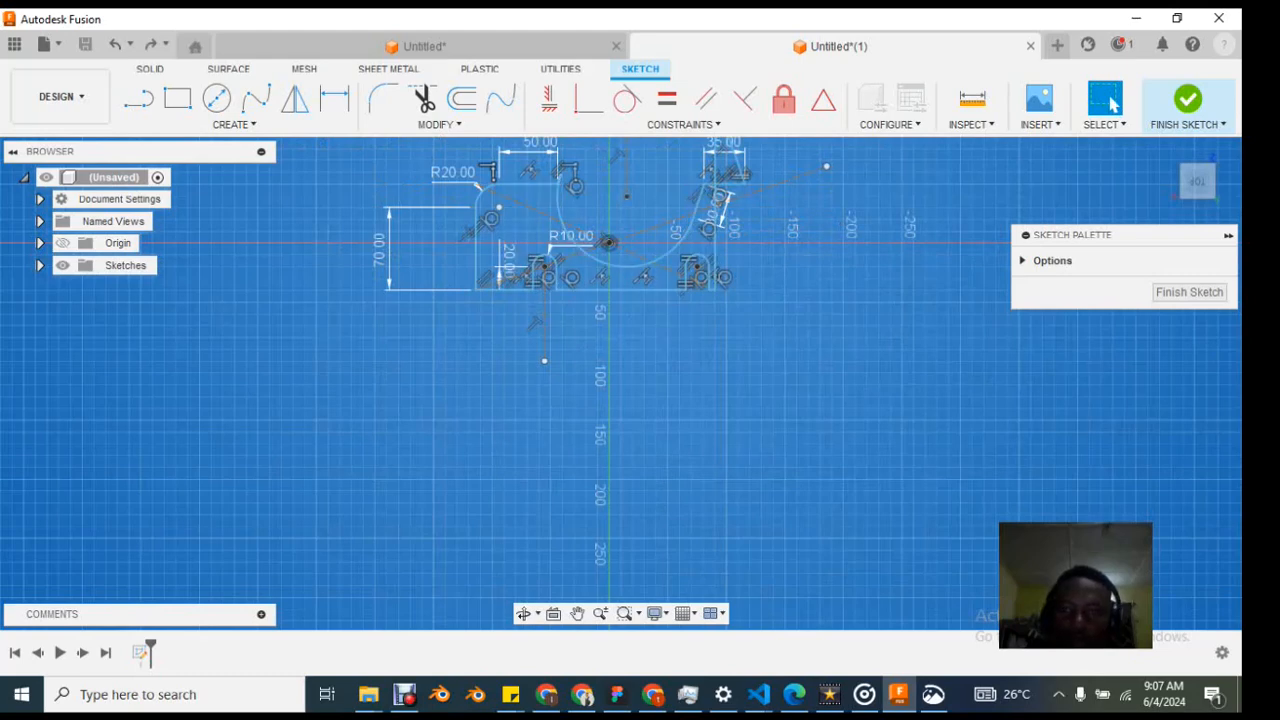
pyautogui.scroll(-2, 676, 209)
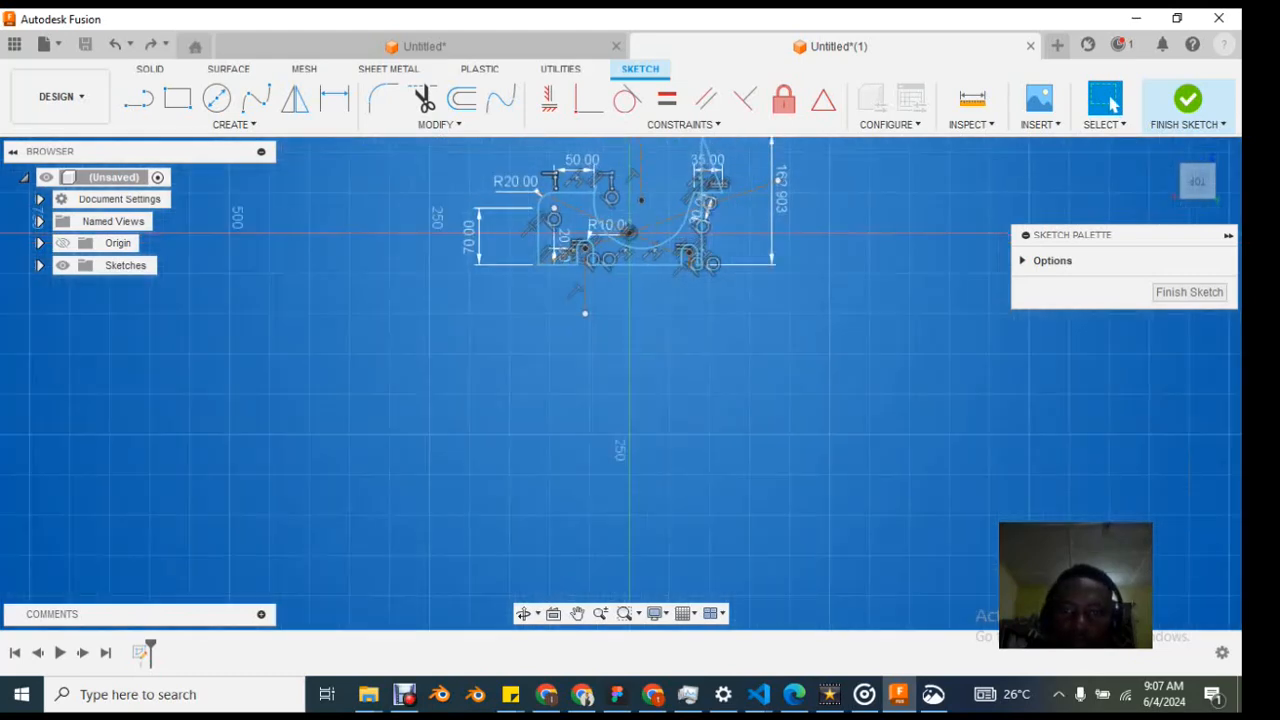
pyautogui.hotkey('ctrl', 'z')
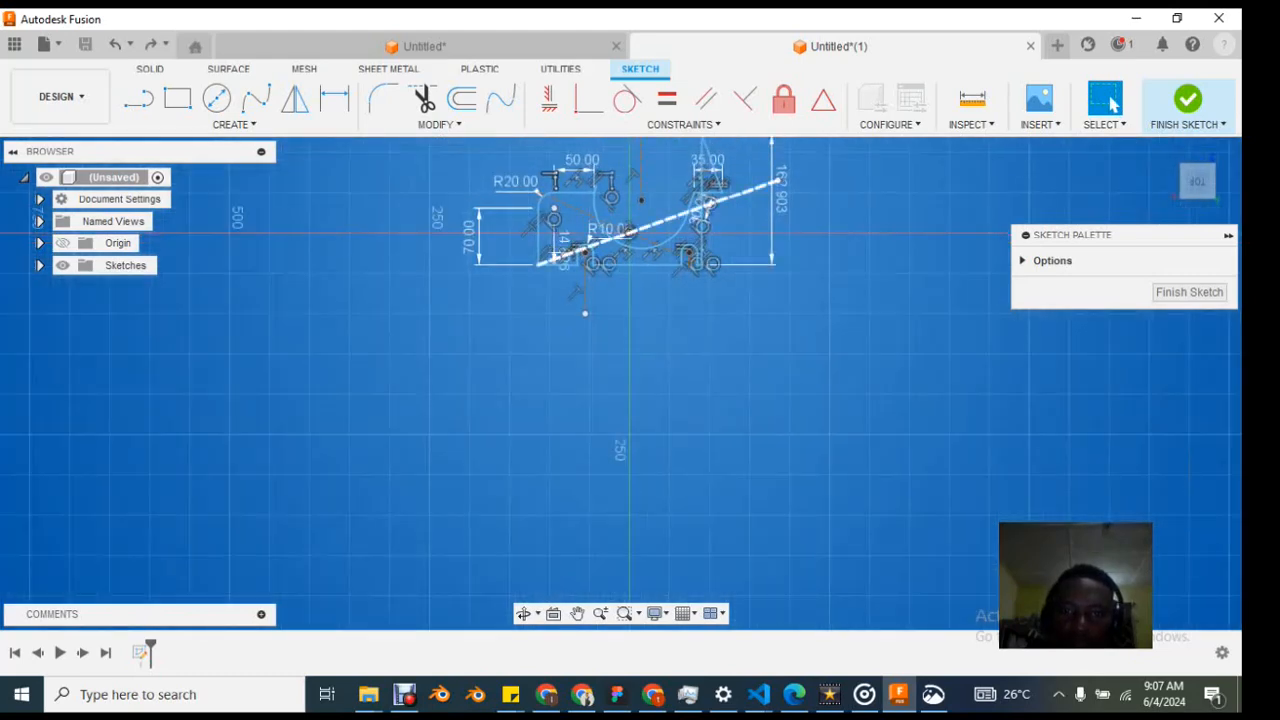
pyautogui.hotkey('ctrl', 'y')
pyautogui.hotkey('ctrl', 'z')
pyautogui.hotkey('ctrl', 'z')
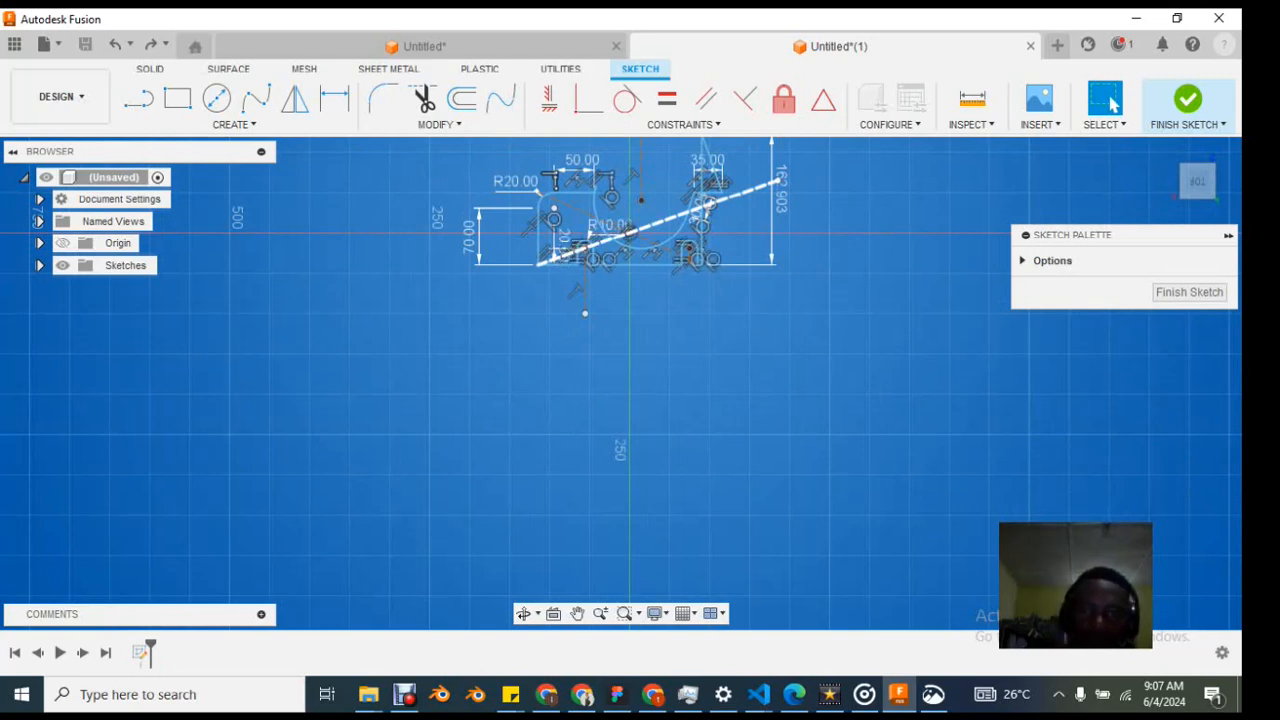
# Step: Examine the sketch profile from an oblique angle and restore the top view
pyautogui.scroll(-2, 707, 204)
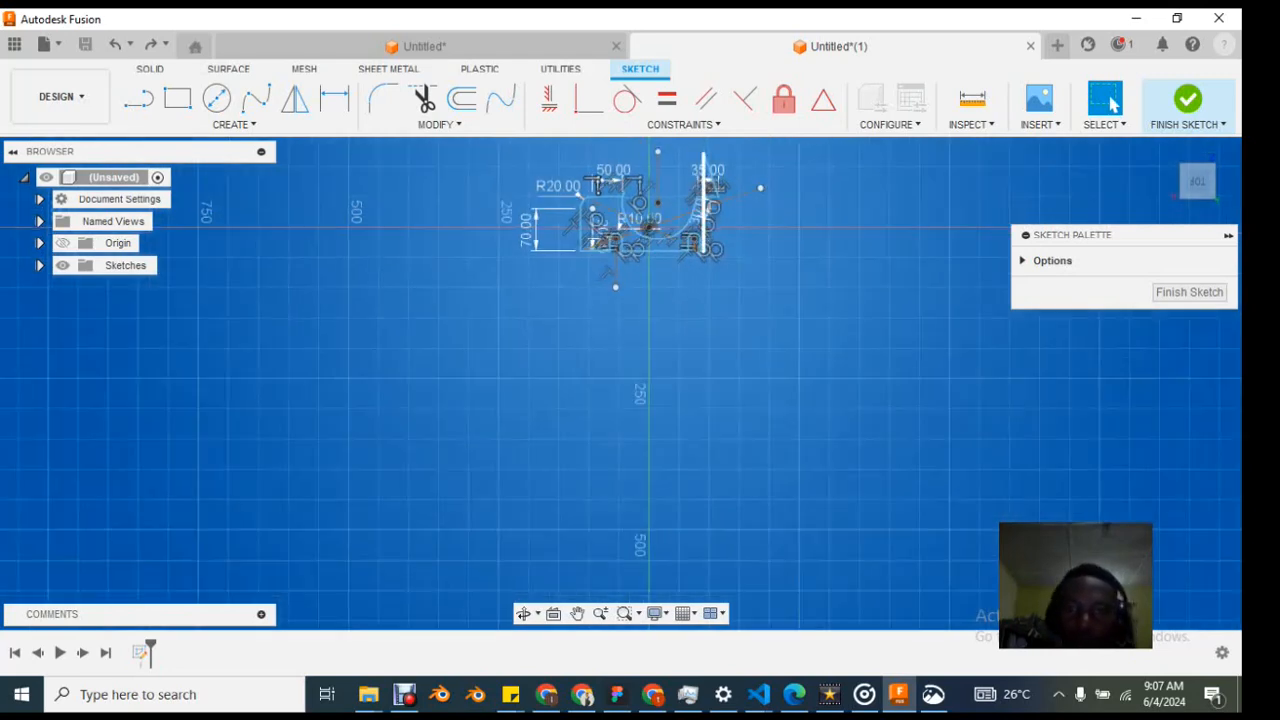
pyautogui.scroll(6, 625, 196)
pyautogui.scroll(-1, 712, 222)
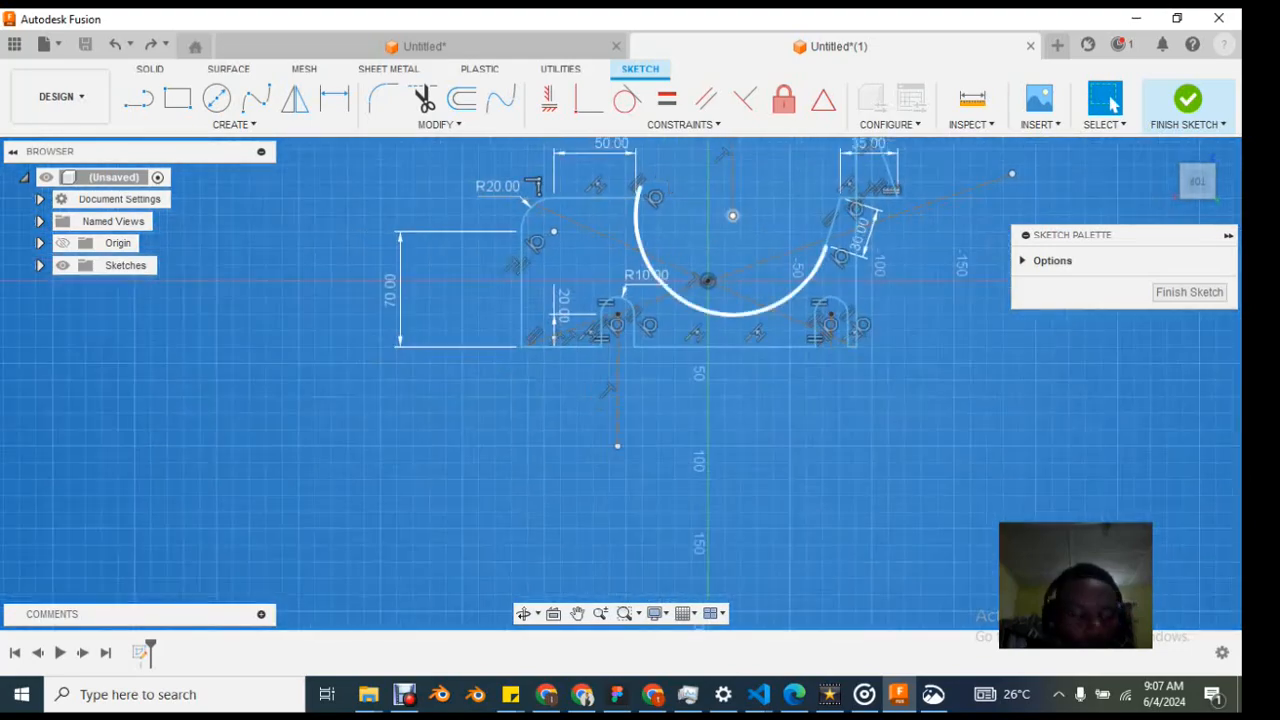
pyautogui.keyDown('shift'); pyautogui.moveTo(712, 240); pyautogui.dragTo(726, 312, button='middle'); pyautogui.keyUp('shift')
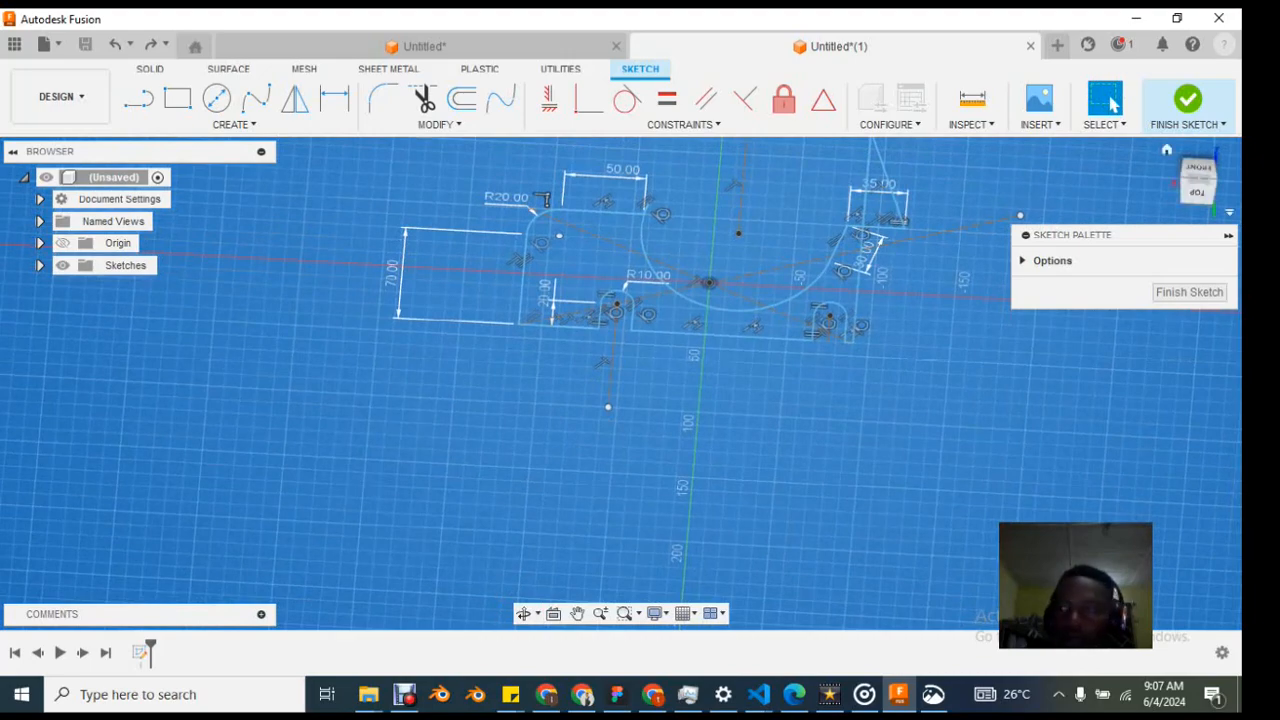
pyautogui.keyDown('shift'); pyautogui.moveTo(545, 198); pyautogui.dragTo(692, 490, button='middle'); pyautogui.keyUp('shift')
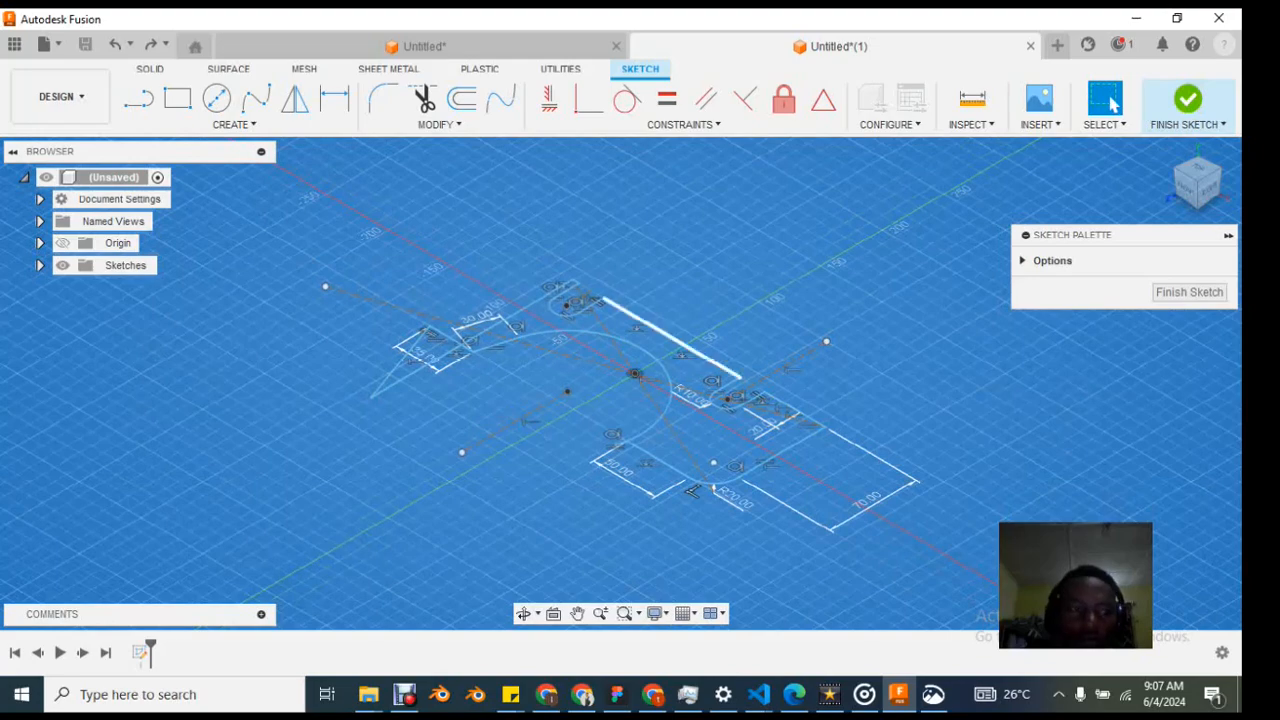
pyautogui.scroll(-1, 667, 290)
pyautogui.scroll(6, 667, 290)
pyautogui.scroll(-5, 668, 293)
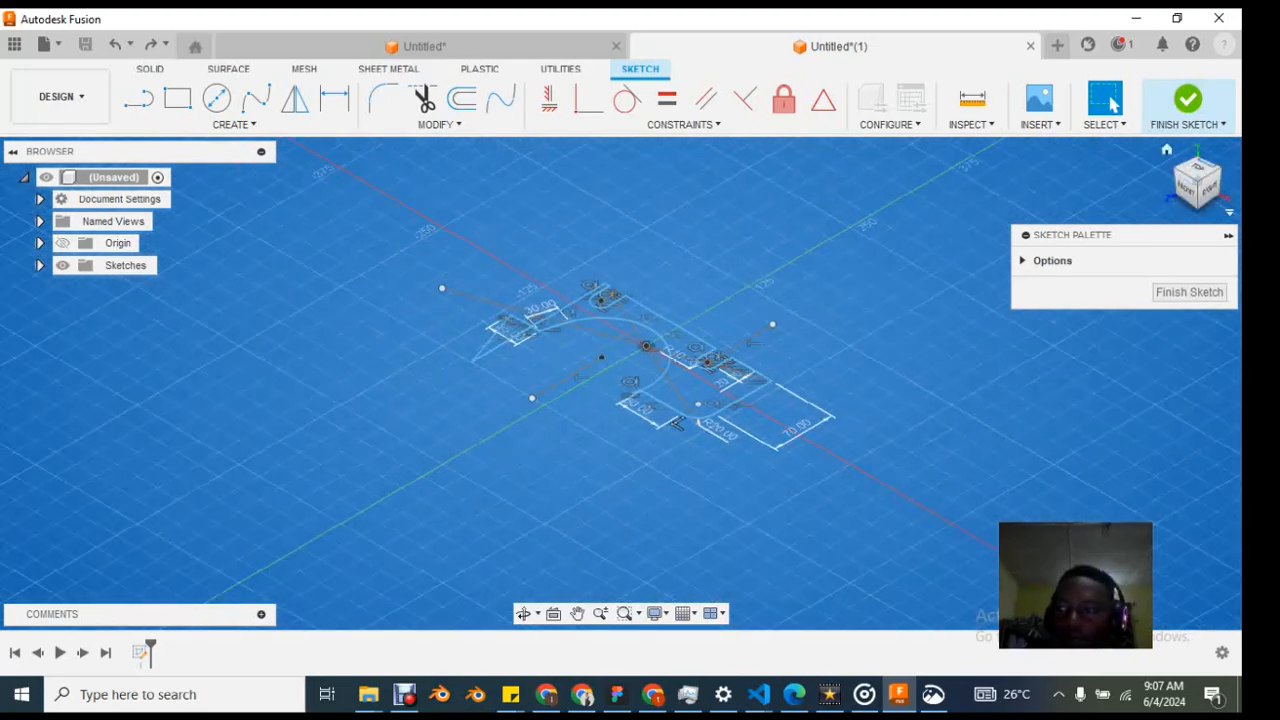
pyautogui.click(1207, 163)
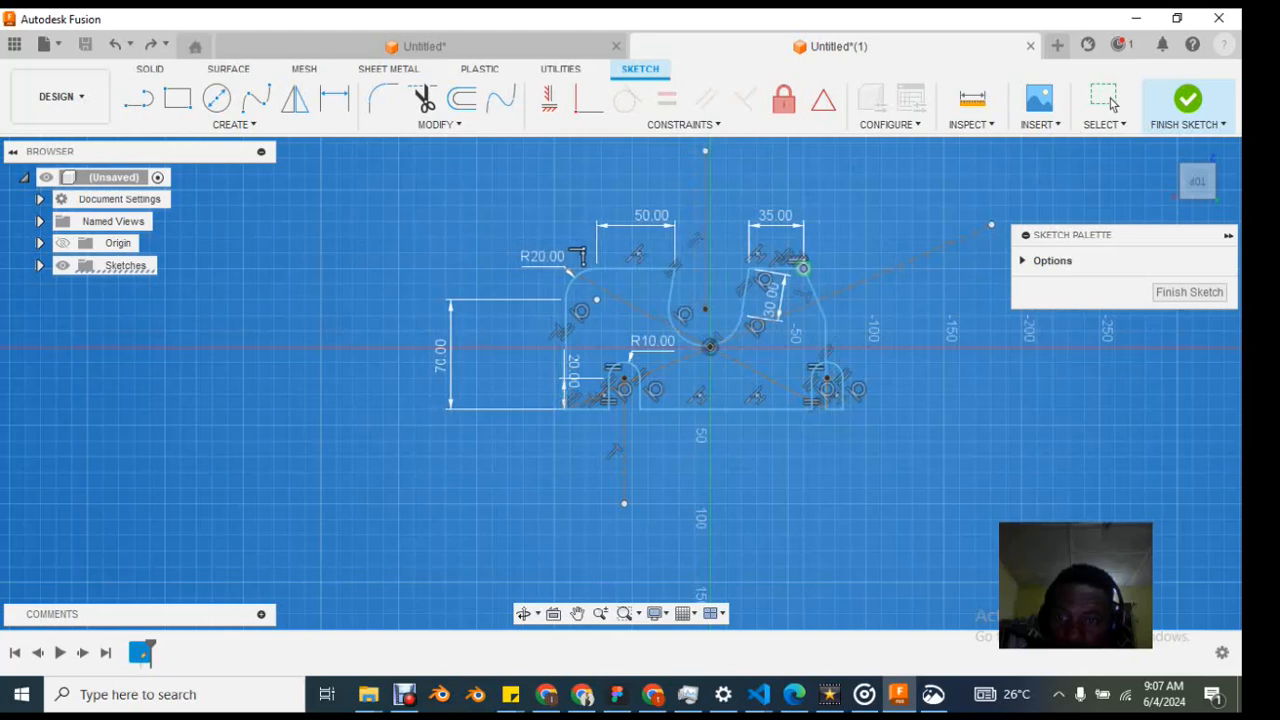
# Step: Reshape the profile by moving the slanted edge's upper corner slightly inward and shifting the lower-right notch inside the right edge
pyautogui.hotkey('ctrl', 'z')
pyautogui.hotkey('ctrl', 'z')
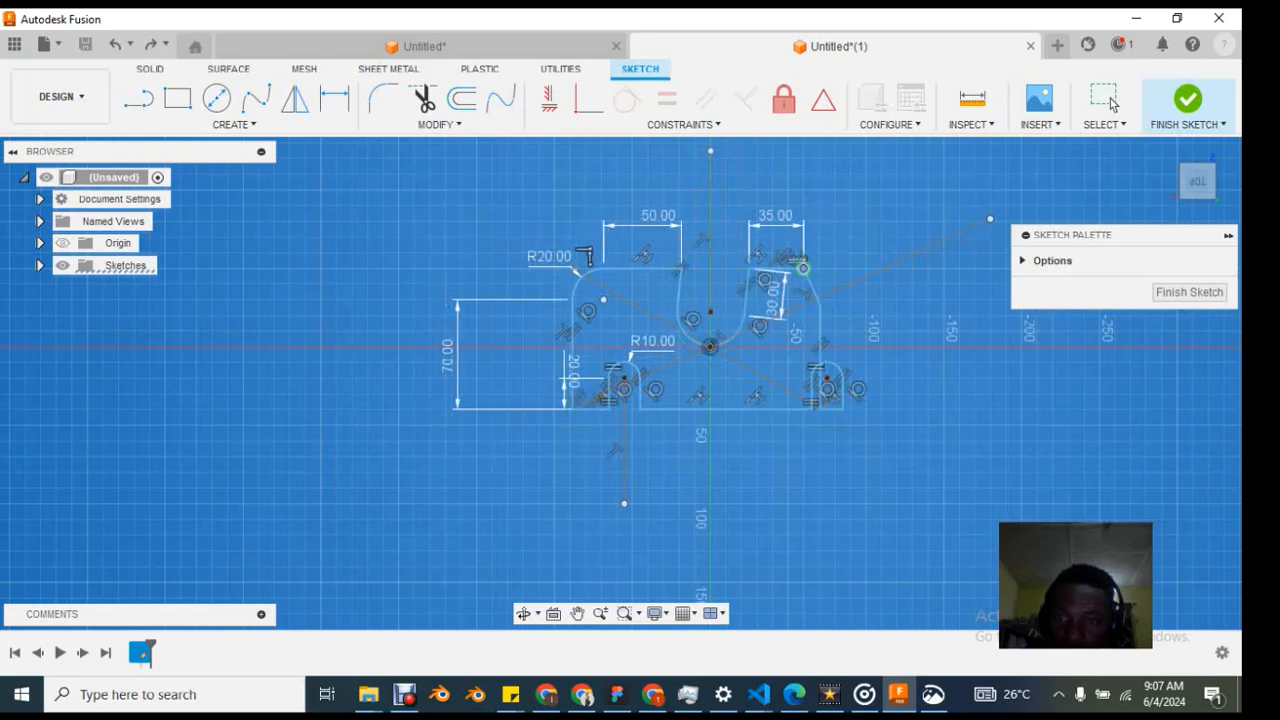
pyautogui.moveTo(803, 268); pyautogui.dragTo(795, 272)
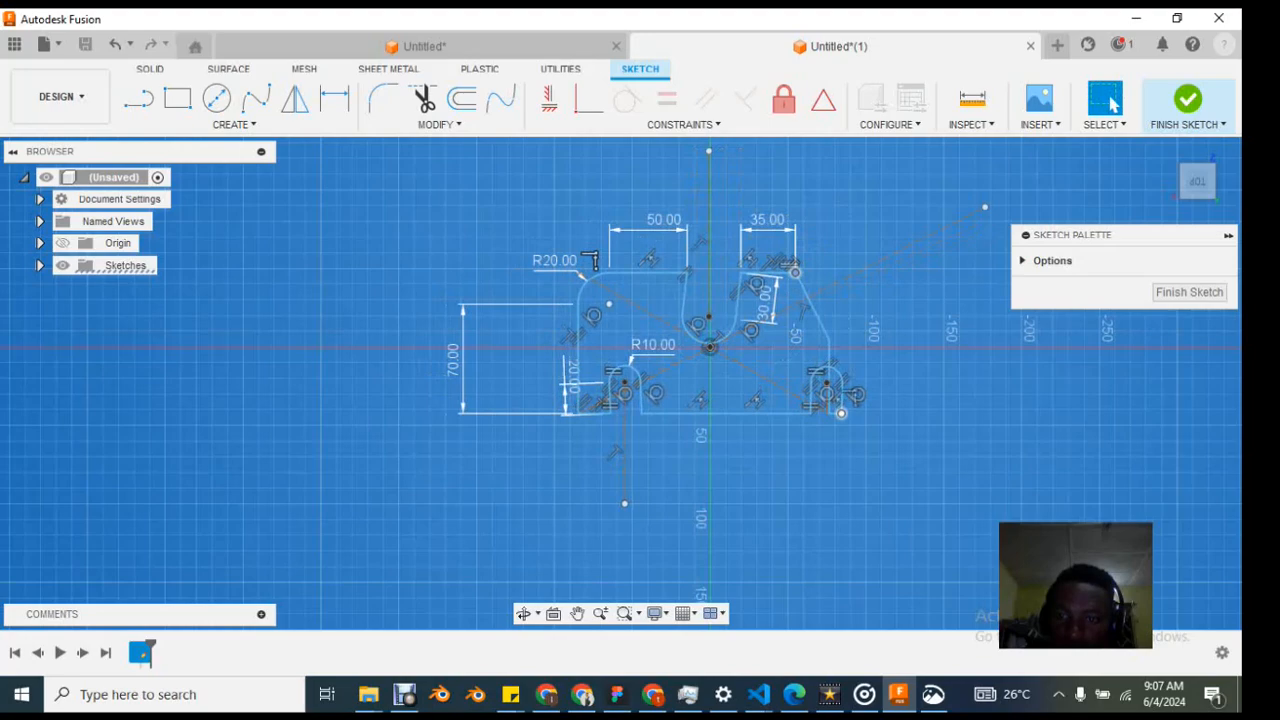
pyautogui.moveTo(841, 413); pyautogui.dragTo(782, 413)
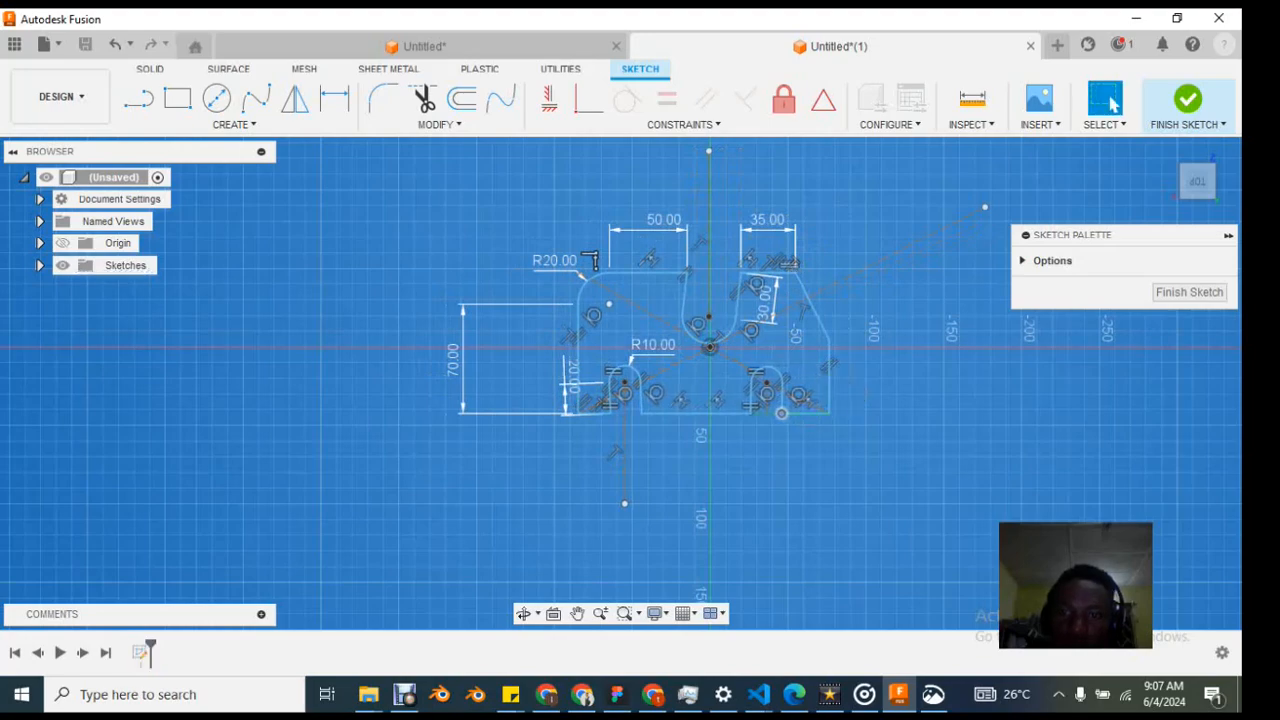
# Step: Try to make both straight sides of the central U-shaped notch vertical with a Horizontal/Vertical constraint
pyautogui.scroll(2, 527, 210)
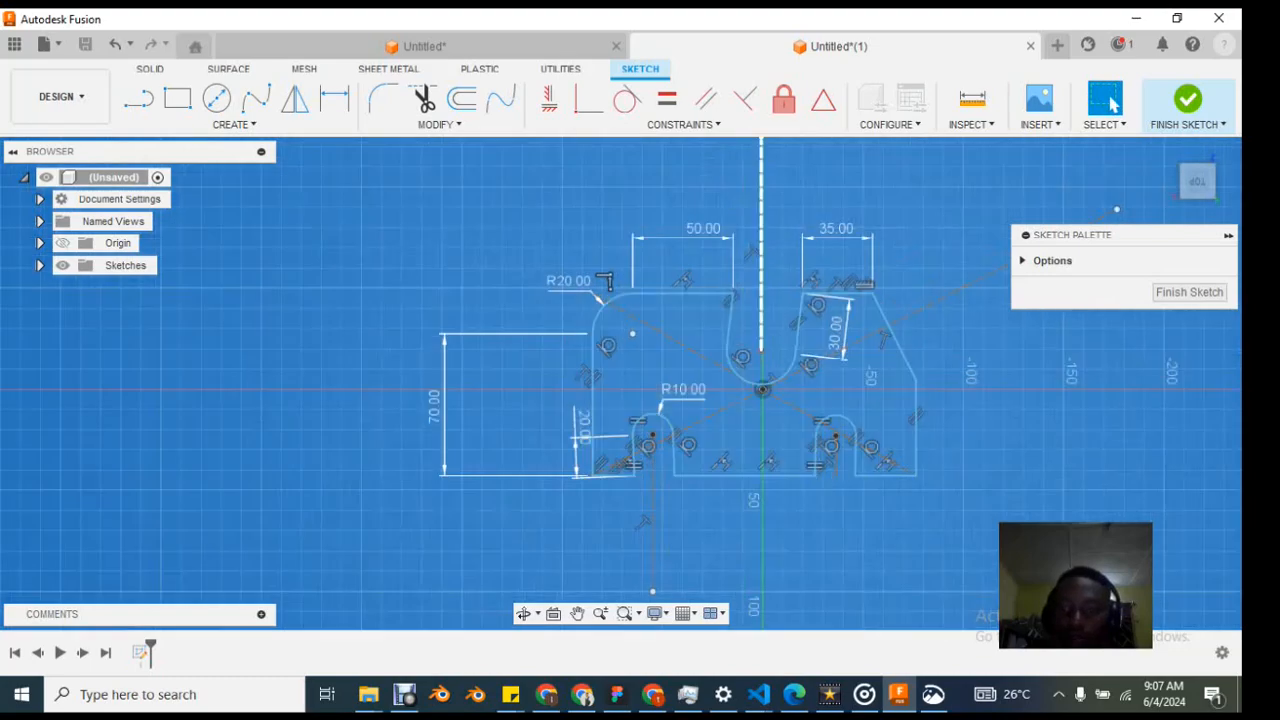
pyautogui.scroll(2, 757, 320)
pyautogui.click(719, 318)
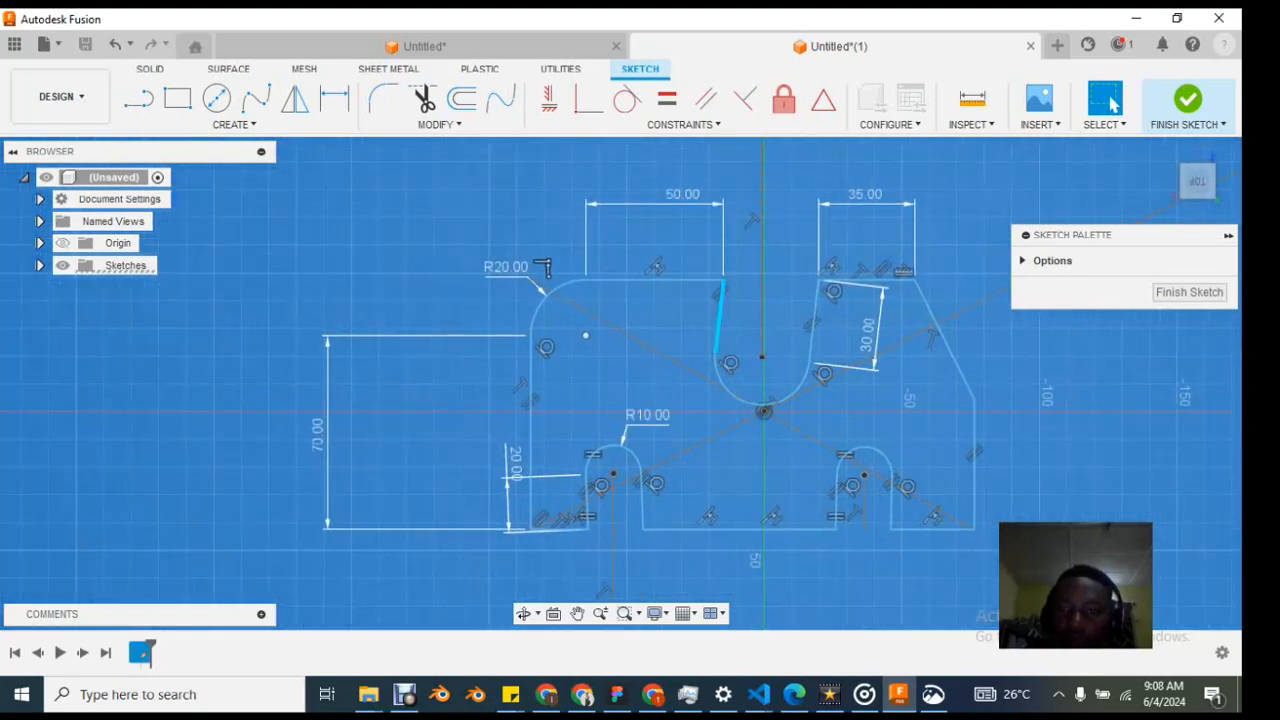
pyautogui.keyDown('shift'); pyautogui.click(815, 322); pyautogui.keyUp('shift')
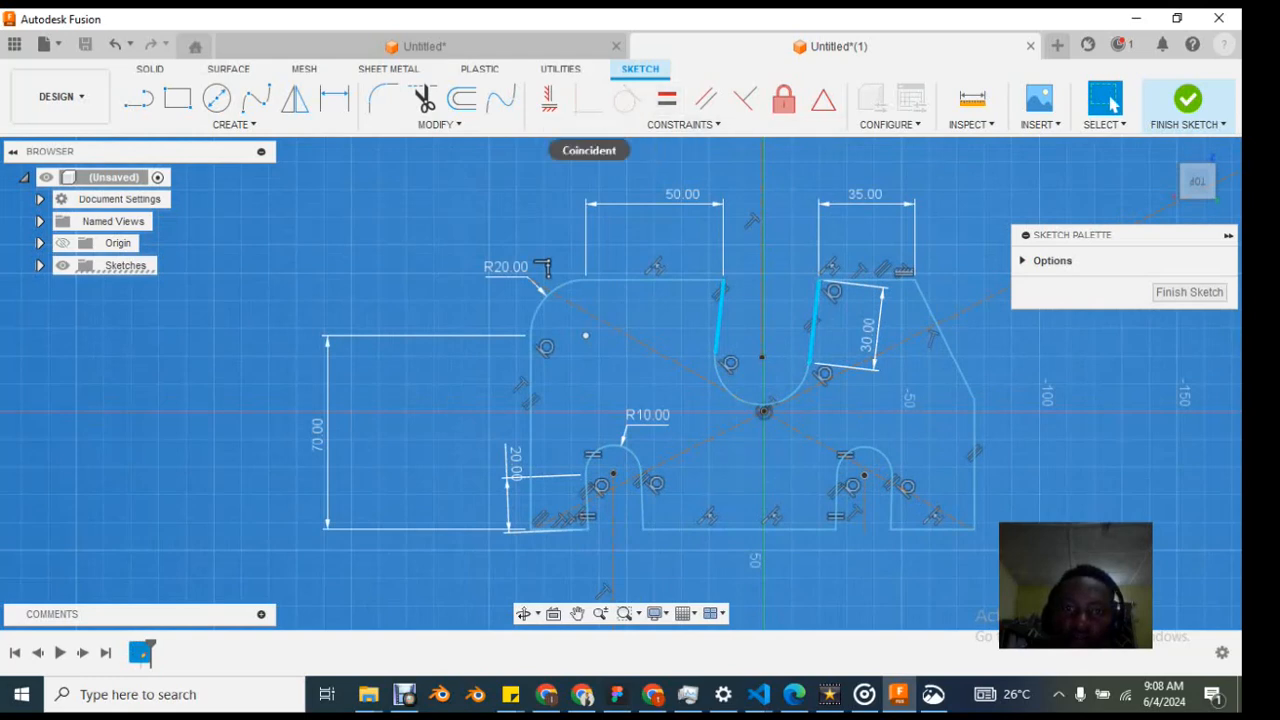
pyautogui.click(548, 98)
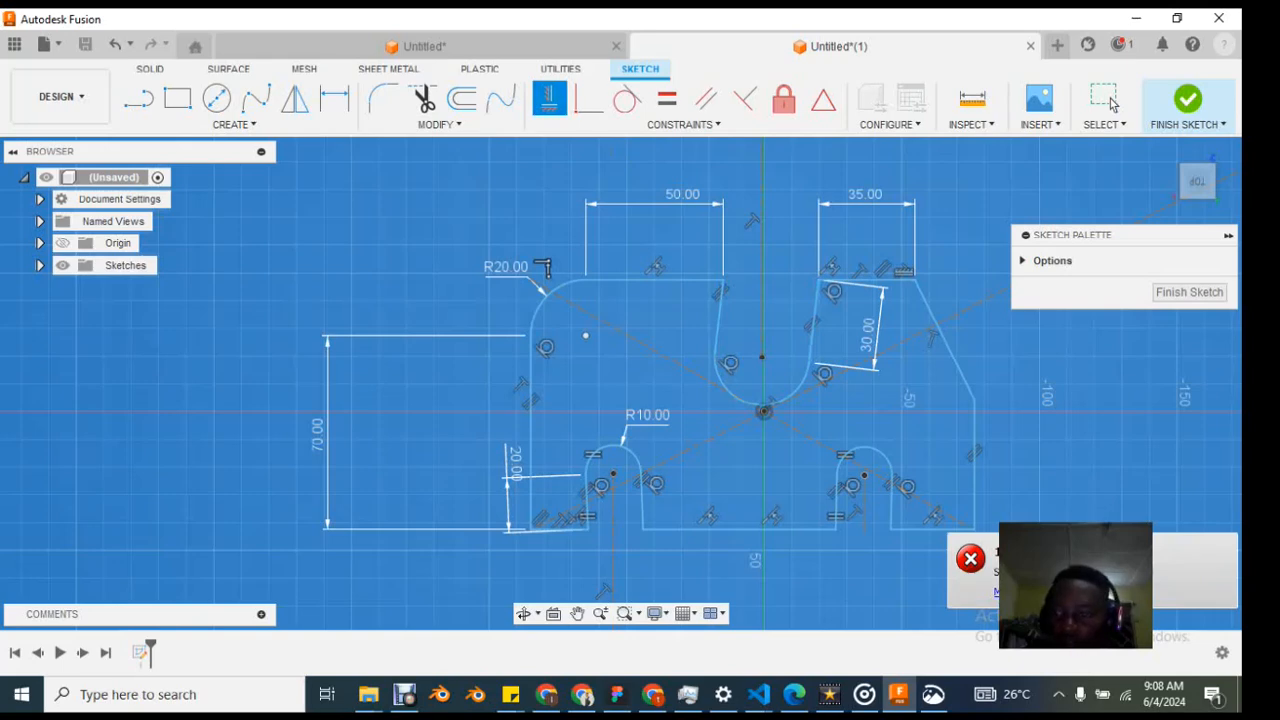
# Step: Make the left straight side of the central U-shaped notch vertical with a Horizontal/Vertical constraint
pyautogui.click(1108, 100)
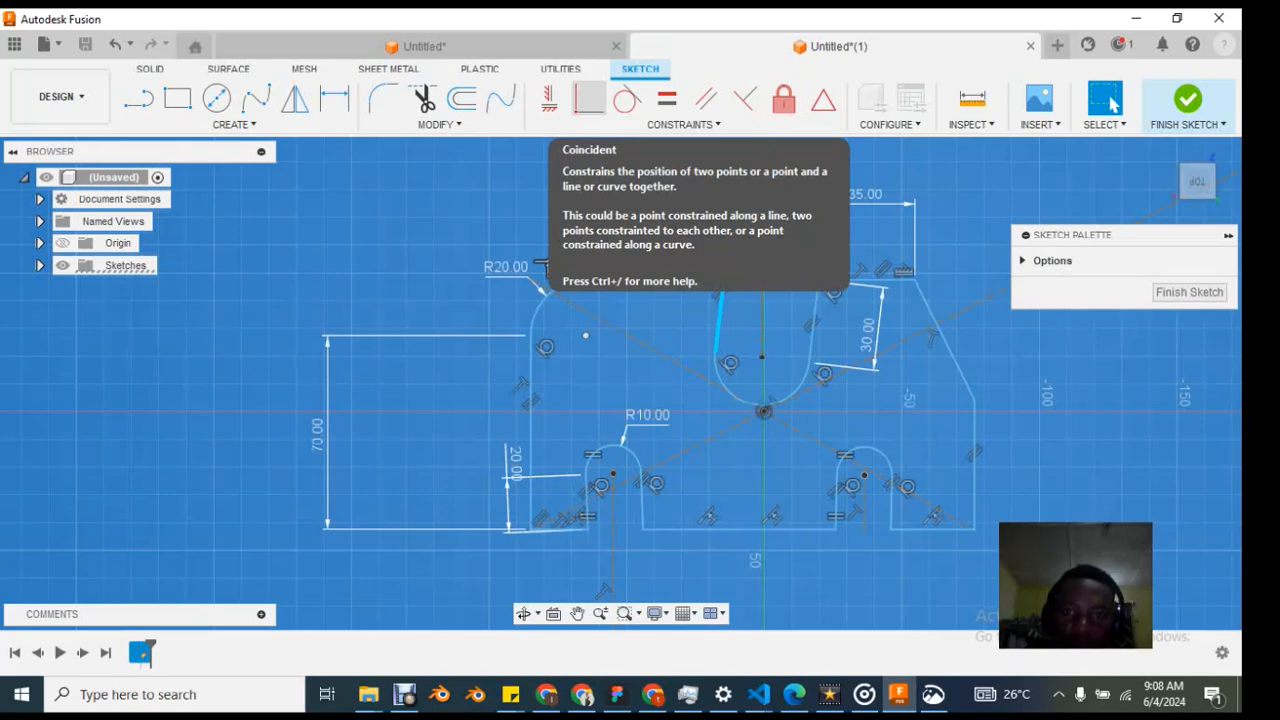
pyautogui.keyDown('shift'); pyautogui.click(762, 280); pyautogui.keyUp('shift')
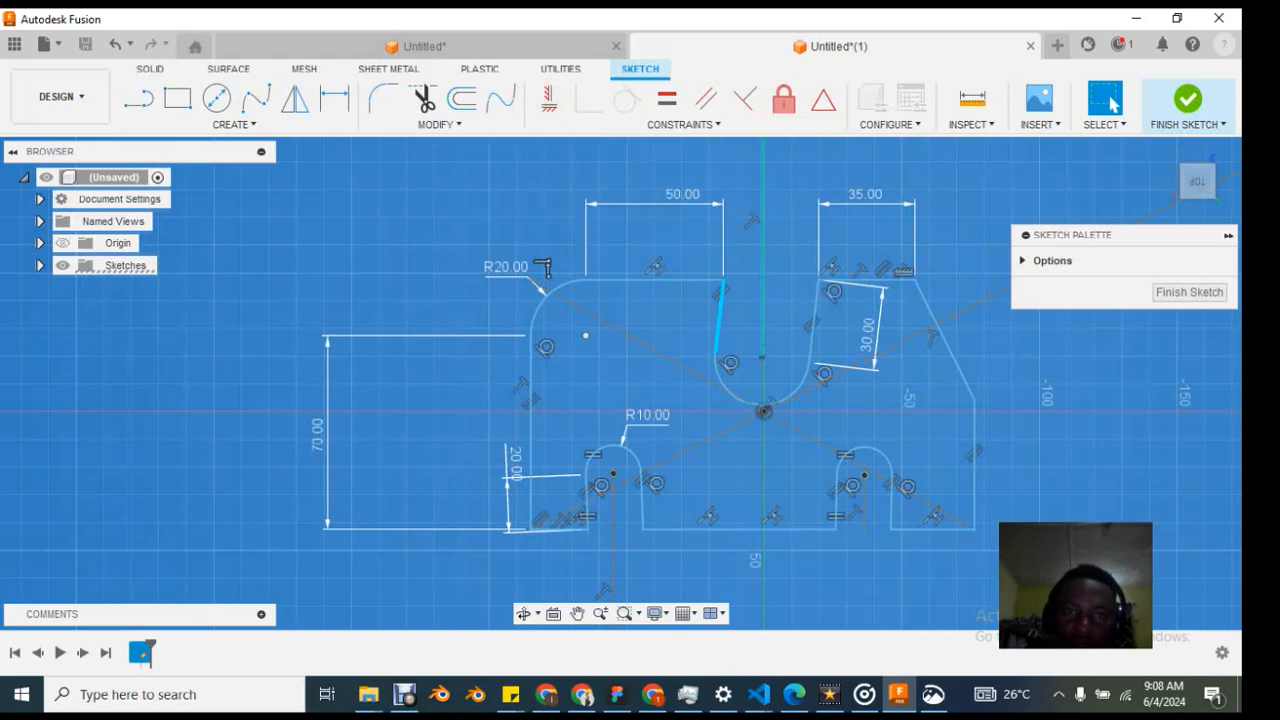
pyautogui.click(570, 124)
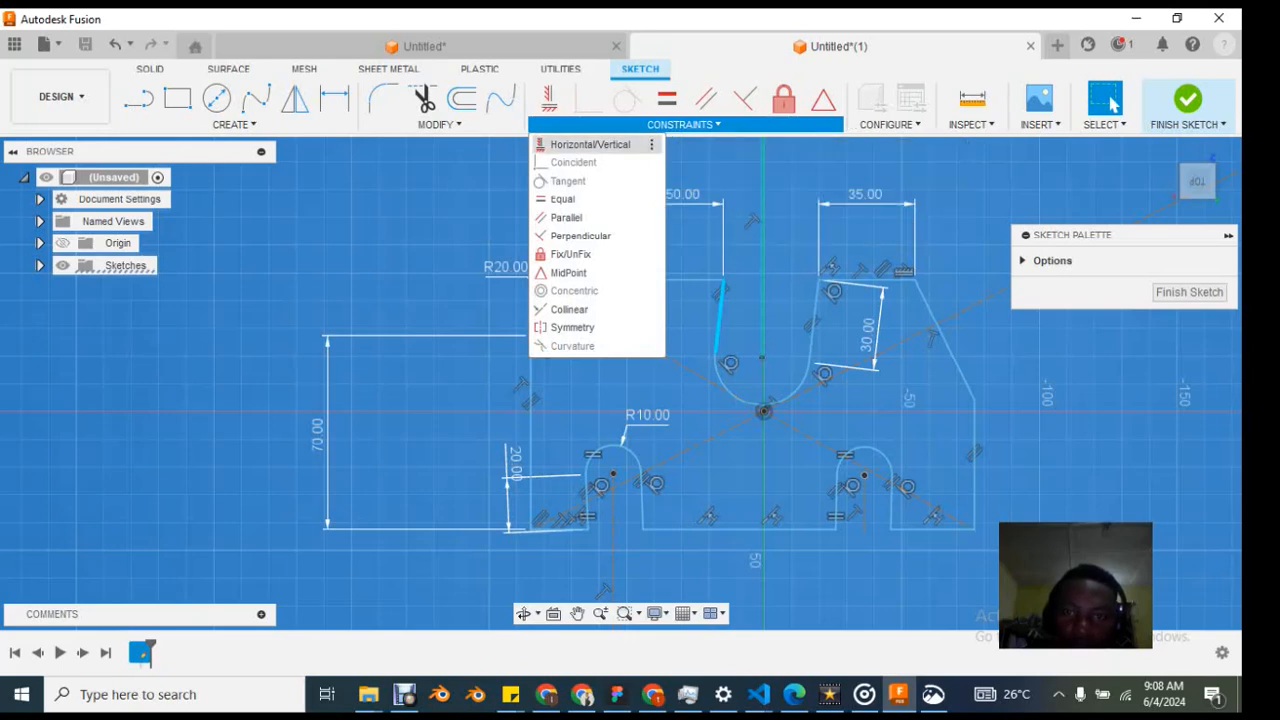
pyautogui.click(651, 144)
pyautogui.click(590, 144)
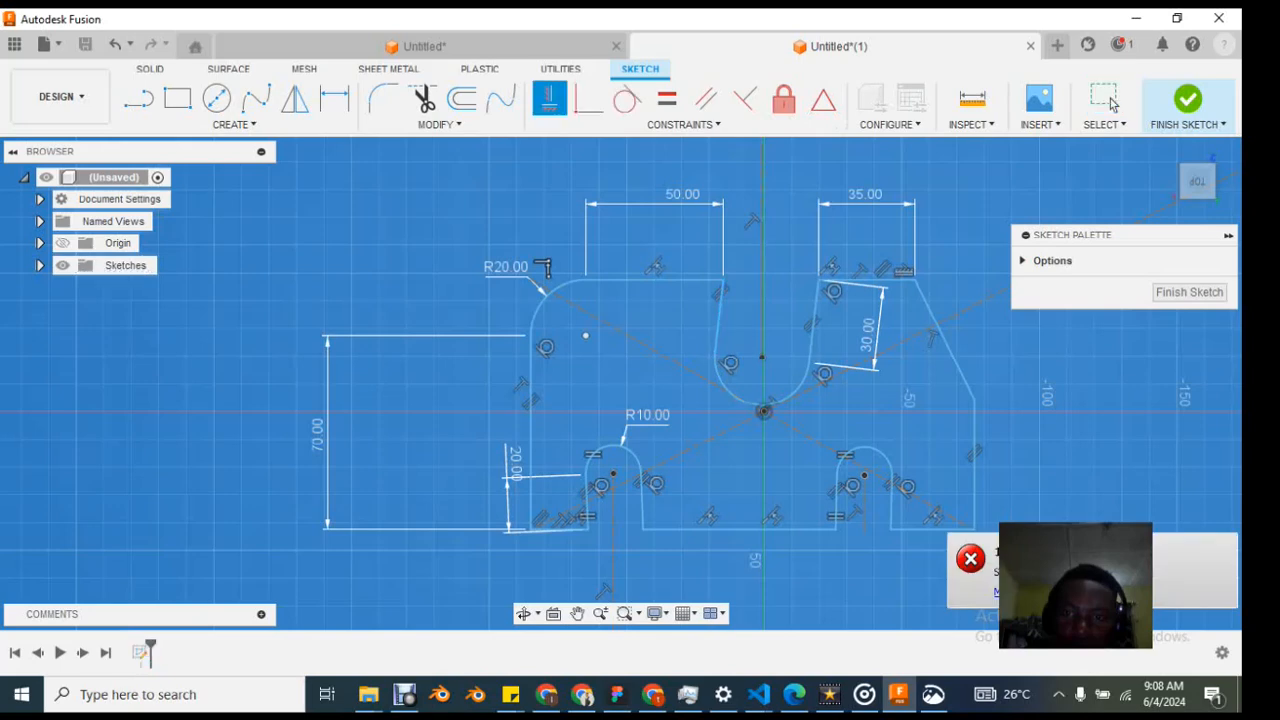
pyautogui.click(716, 335)
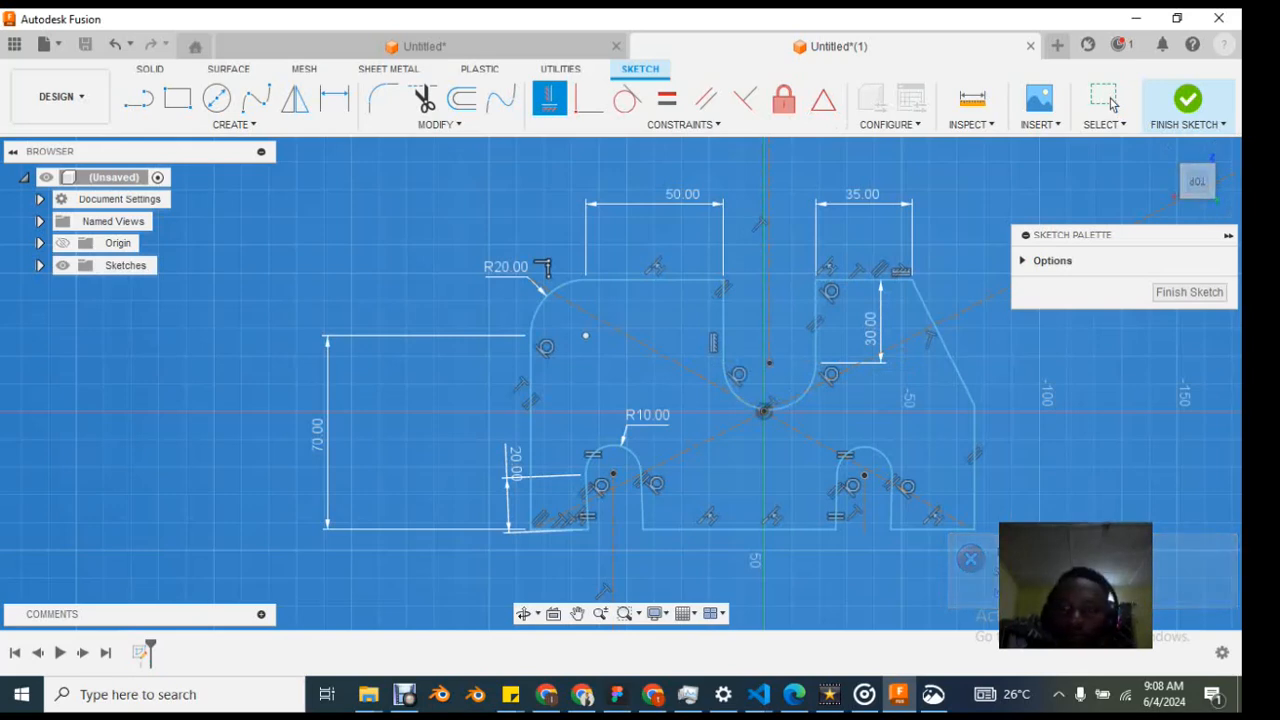
pyautogui.click(1108, 100)
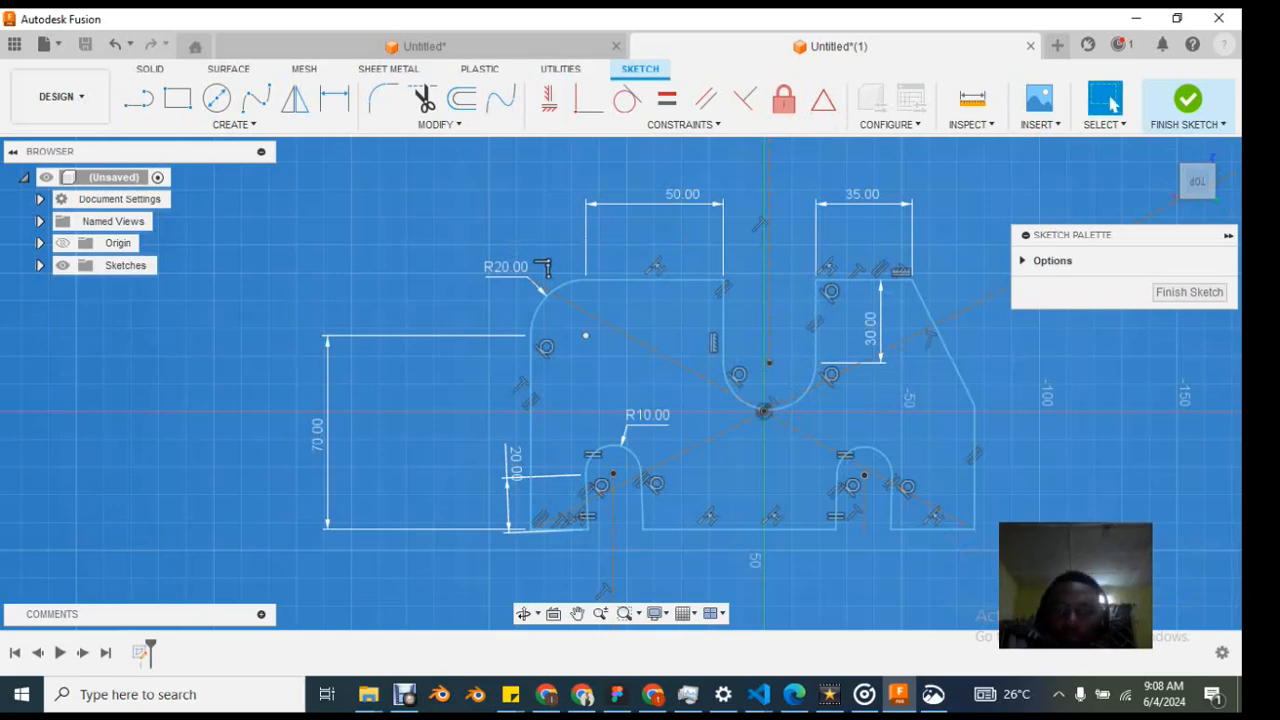
# Step: Apply a Horizontal/Vertical constraint to the left side of each of the two lower notches to make them vertical
pyautogui.scroll(1, 617, 500)
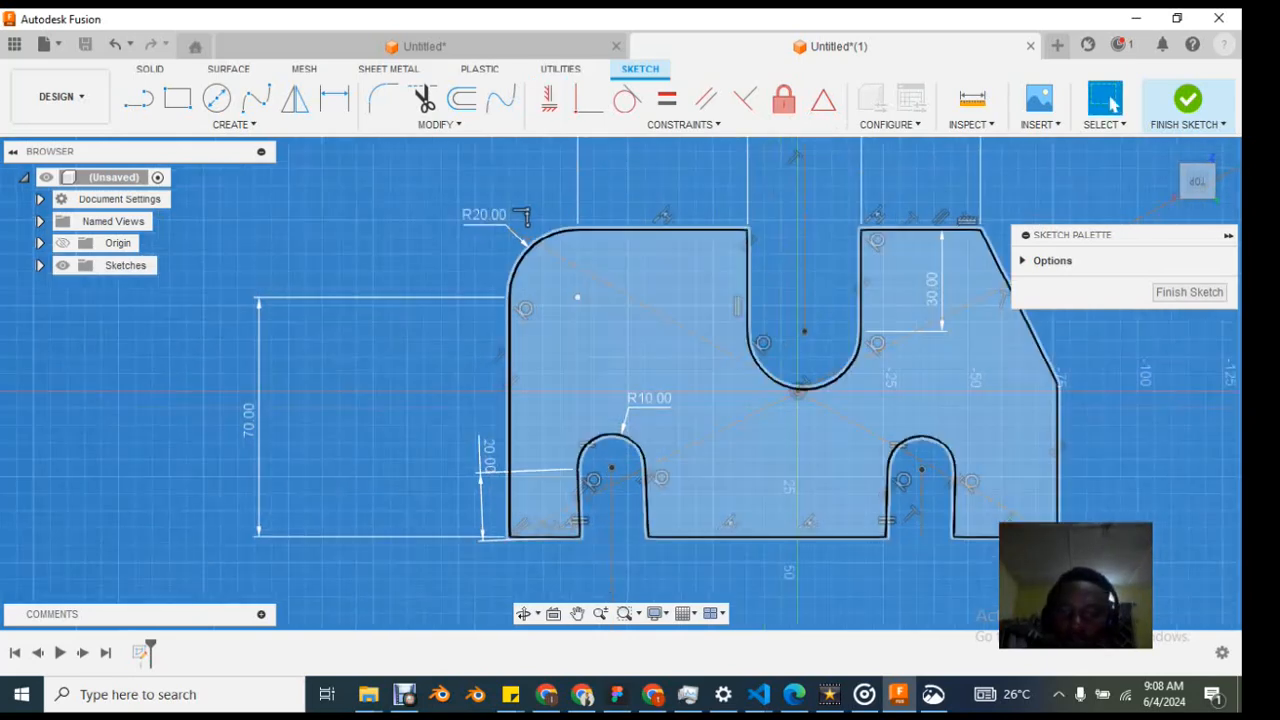
pyautogui.click(579, 495)
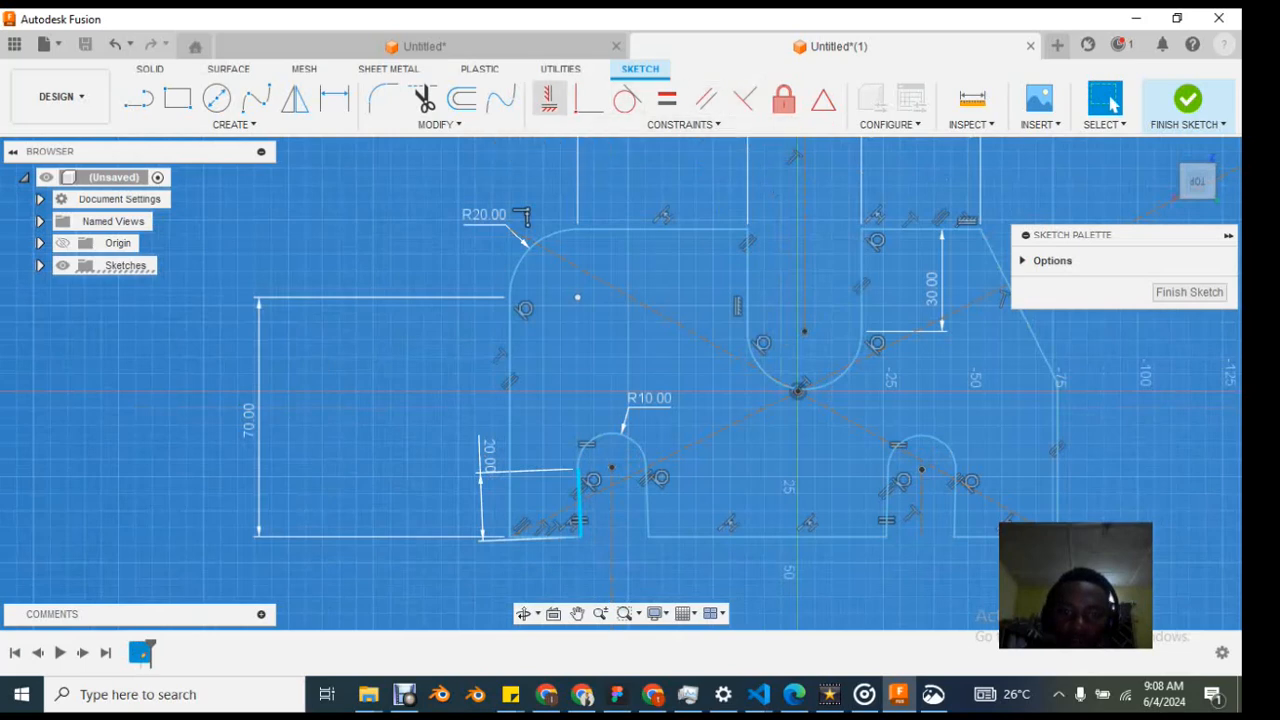
pyautogui.click(549, 100)
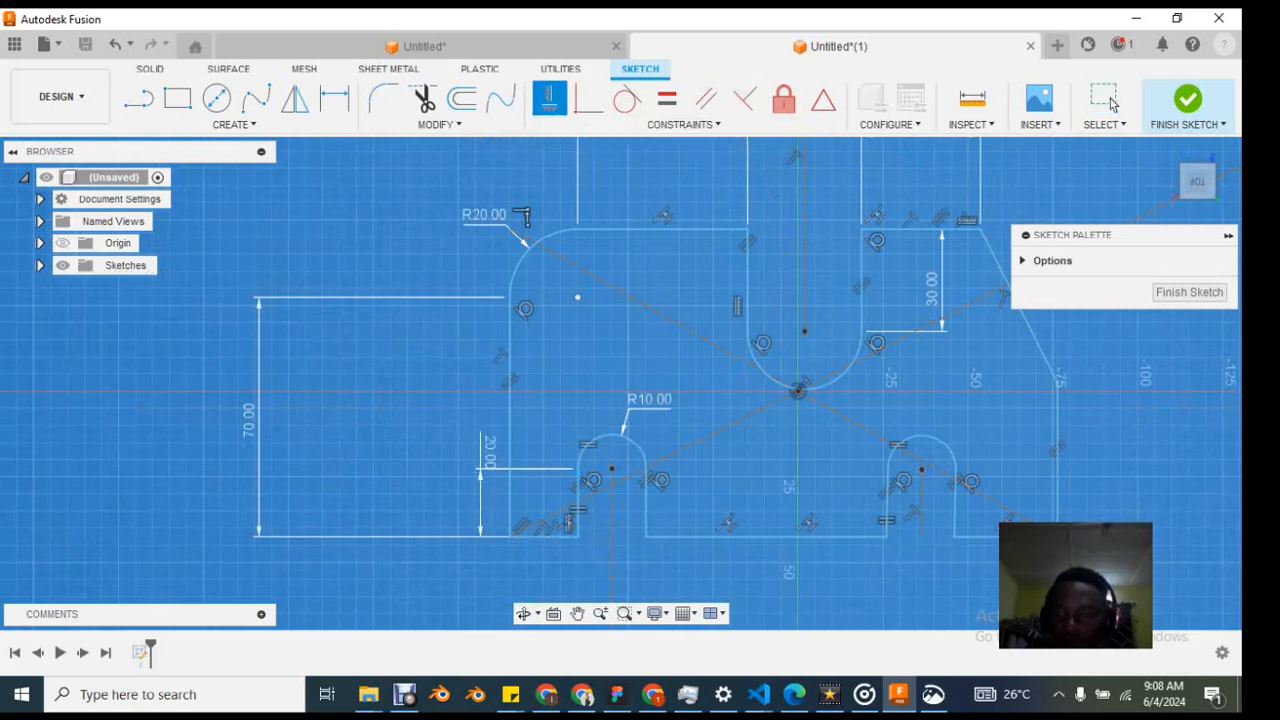
pyautogui.click(886, 500)
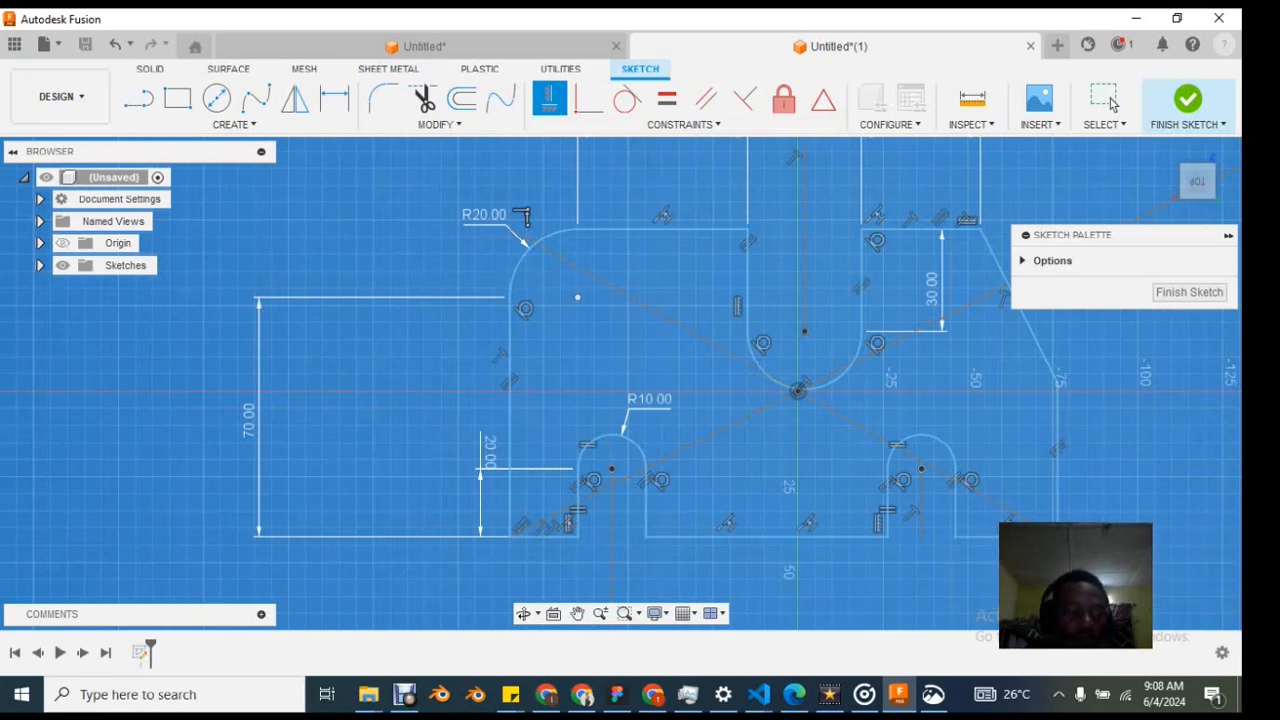
pyautogui.click(1106, 100)
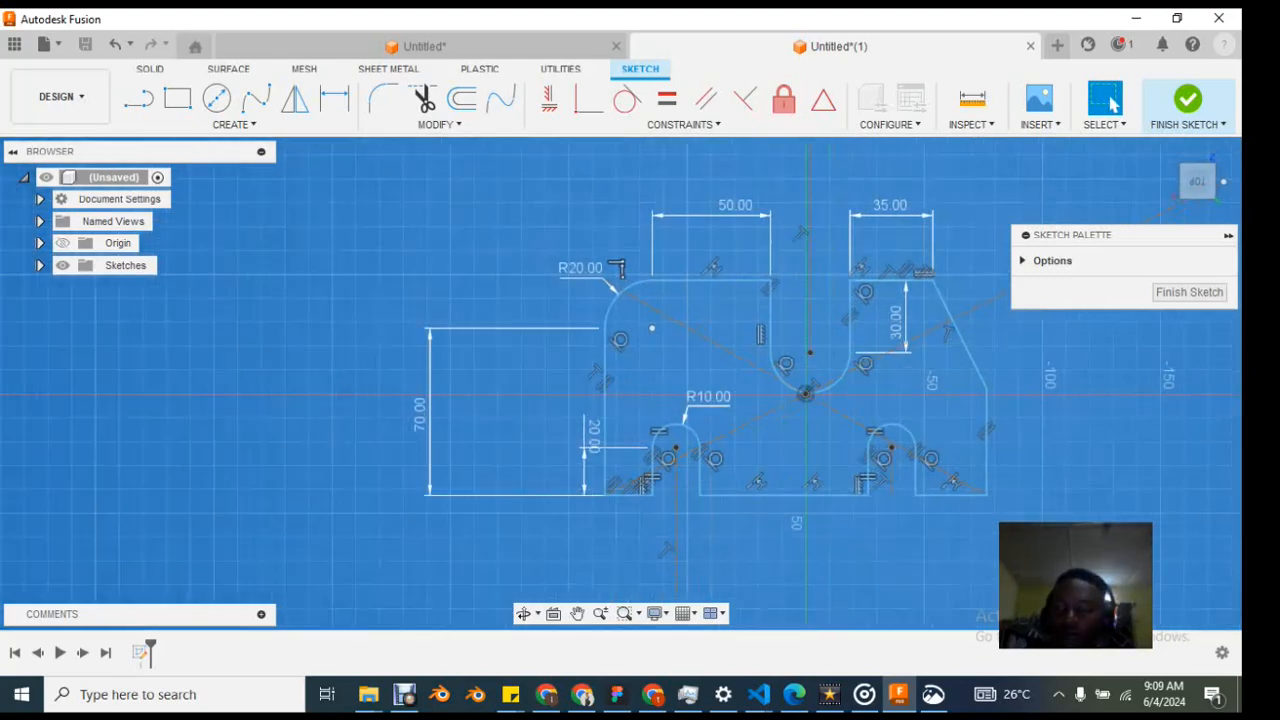
# Step: Check the Figure 1 reference drawing in Snip & Sketch, and dimension the bottom edge right of the lower-right notch to 40 mm in Fusion
pyautogui.scroll(-2, 987, 389)
pyautogui.scroll(3, 985, 570)
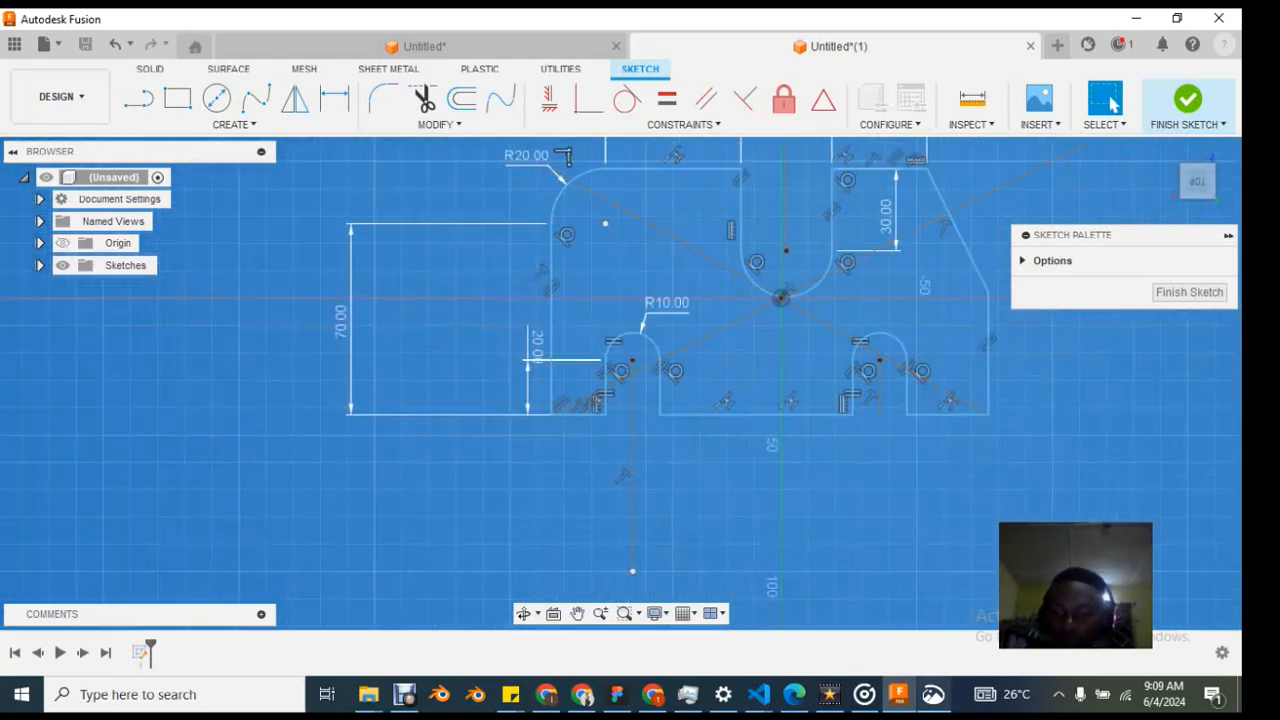
pyautogui.hotkey('alt', 'Tab')
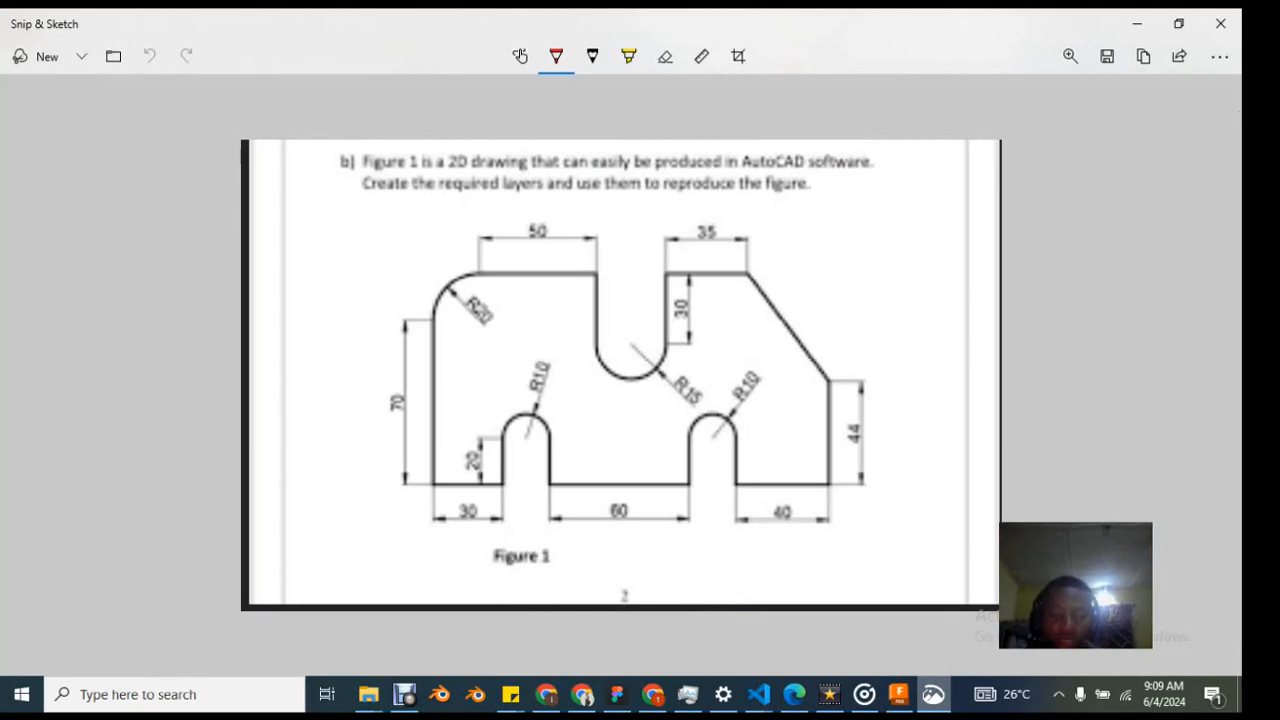
pyautogui.hotkey('alt', 'Tab')
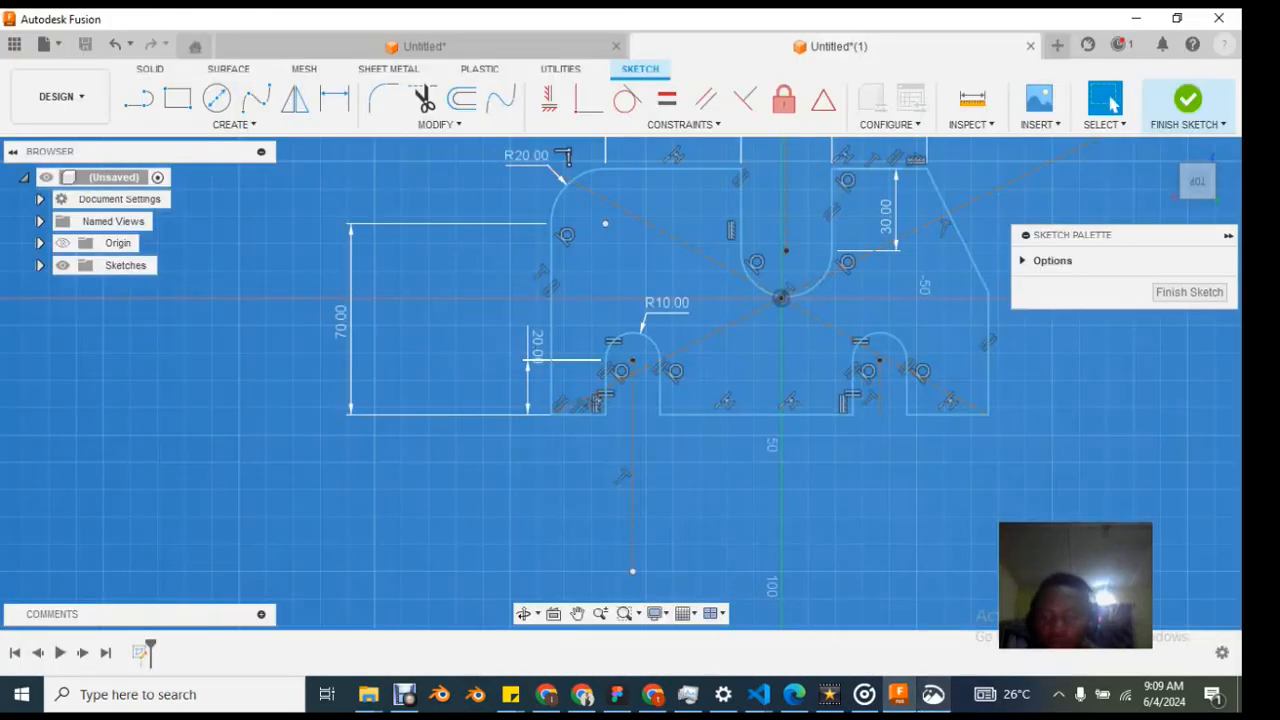
pyautogui.press('d')
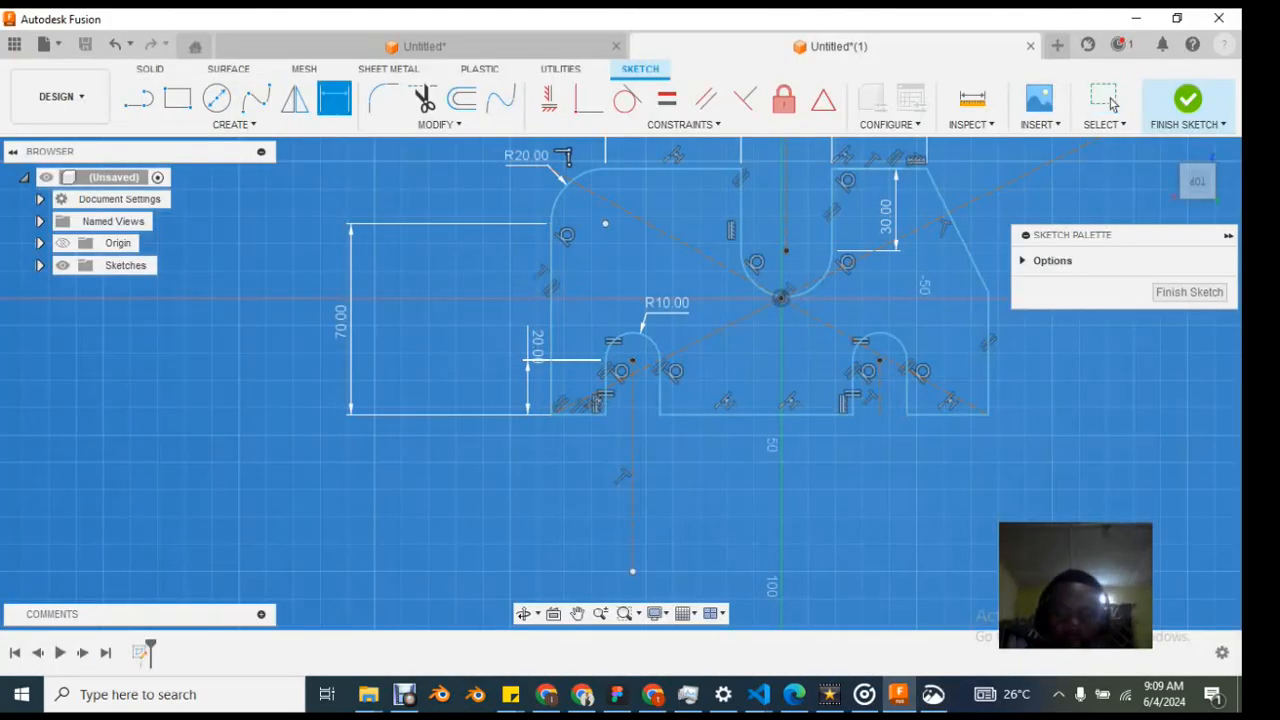
pyautogui.click(948, 414)
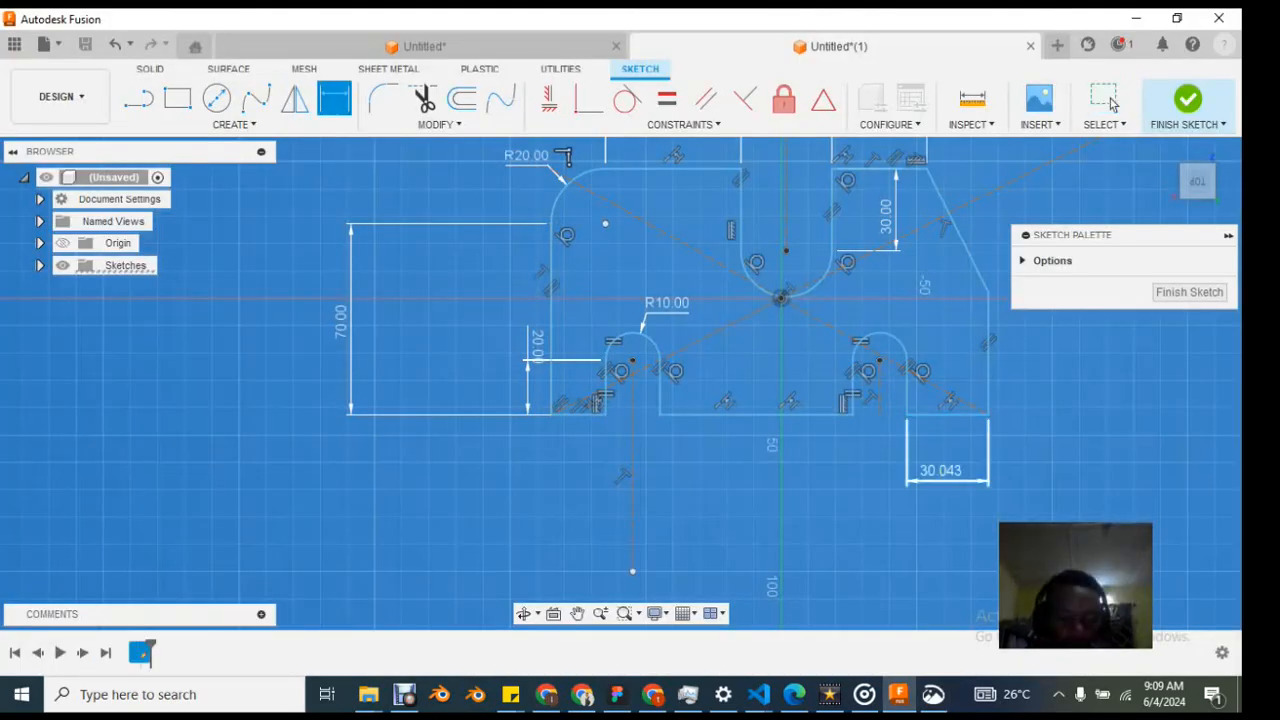
pyautogui.click(960, 481)
pyautogui.write('0')
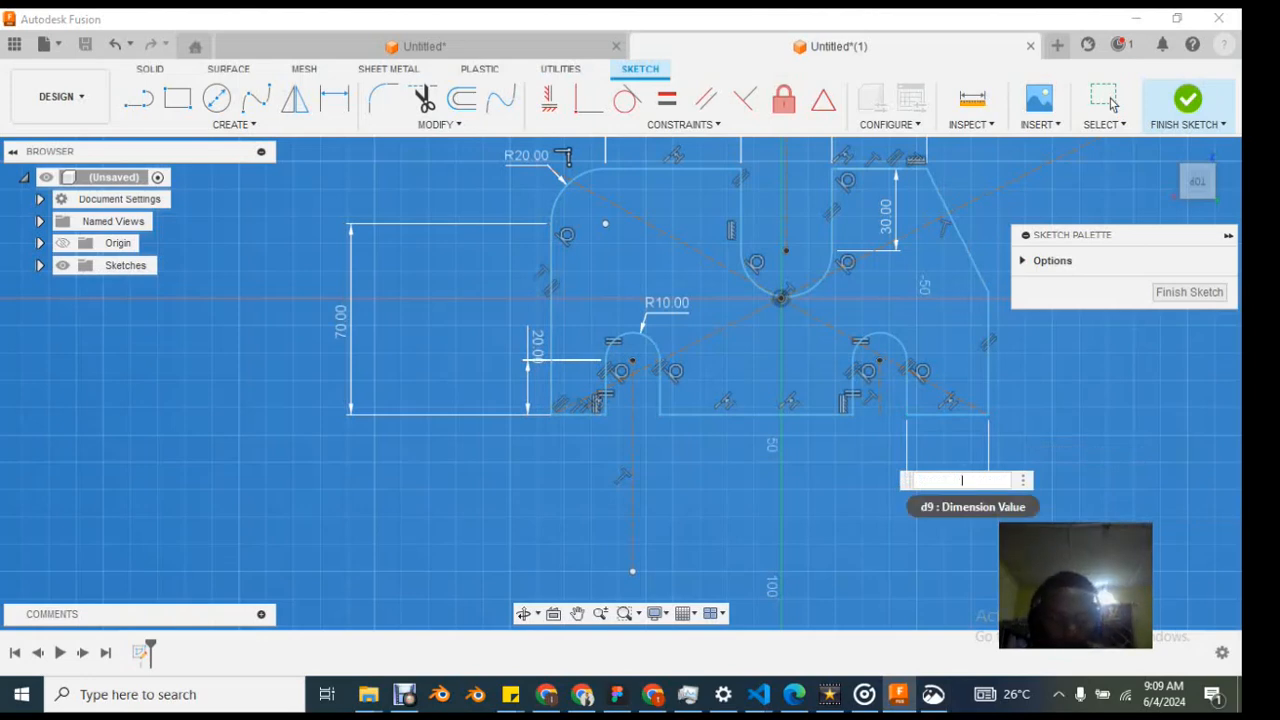
pyautogui.press('Return')
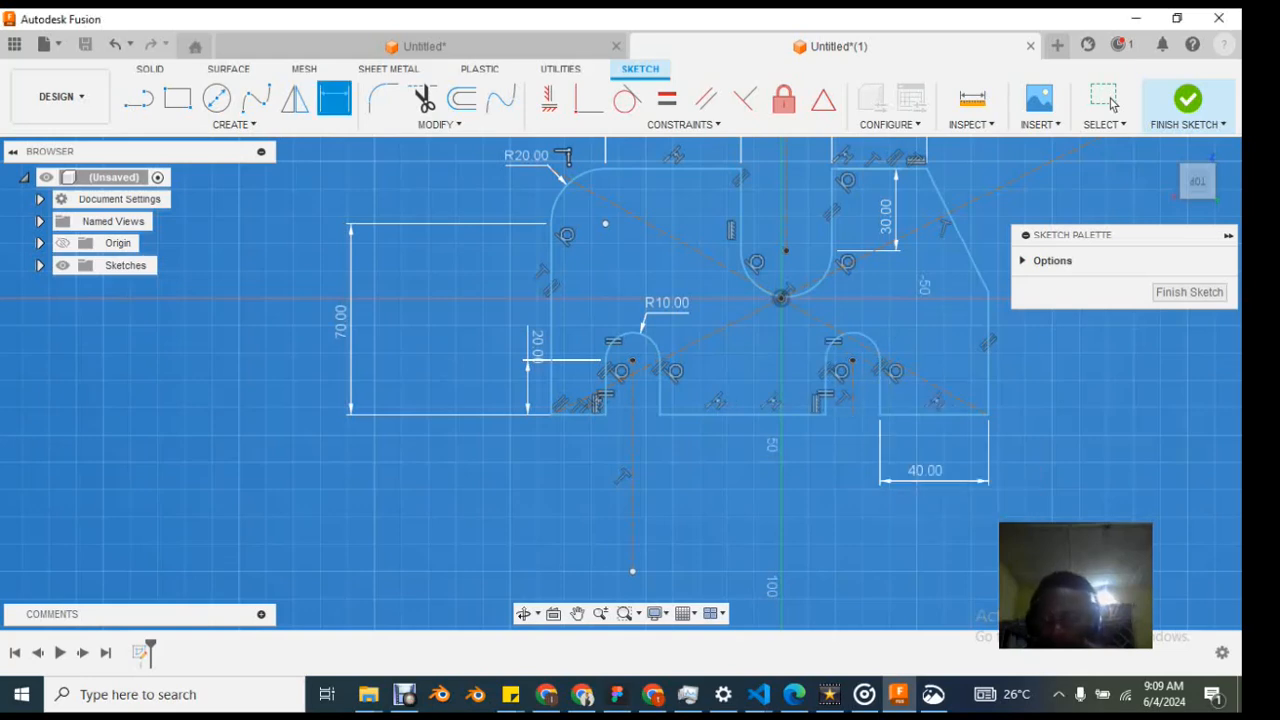
# Step: Dimension the bottom edge between the two lower notches to 30 mm and the bottom edge left of the lower-left notch to 60 mm
pyautogui.click(743, 415)
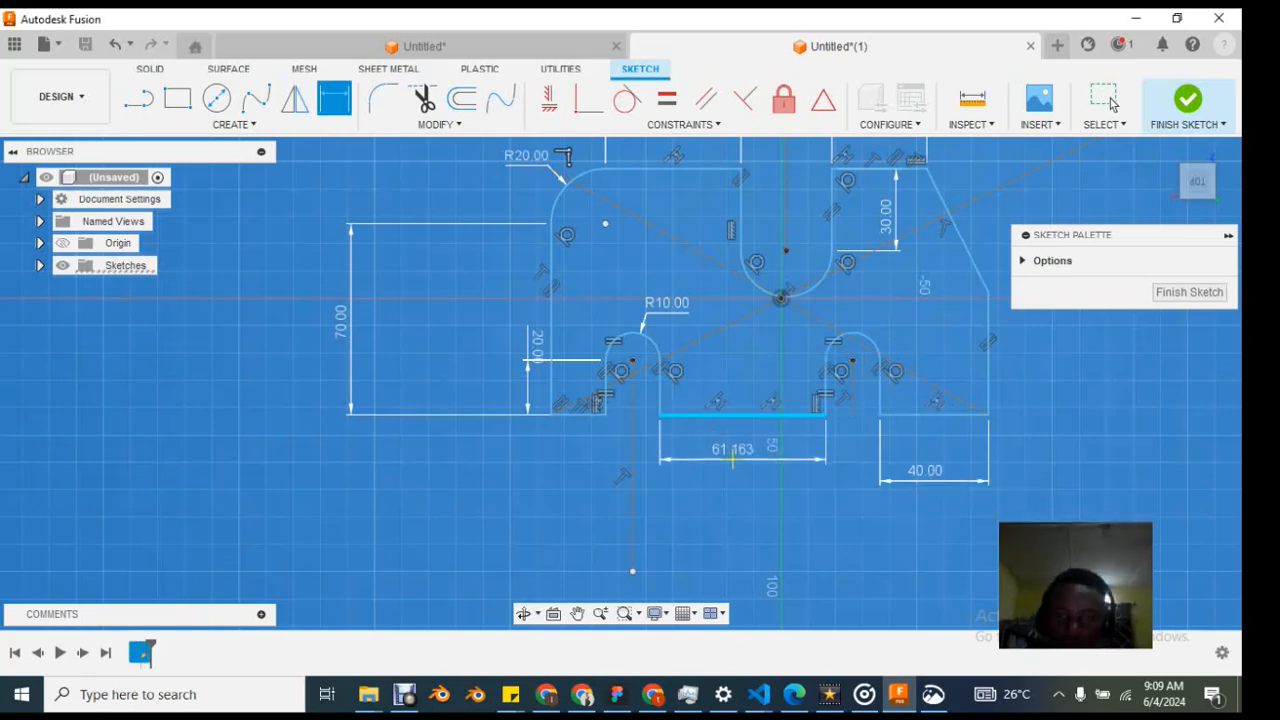
pyautogui.click(743, 460)
pyautogui.write('30')
pyautogui.press('Return')
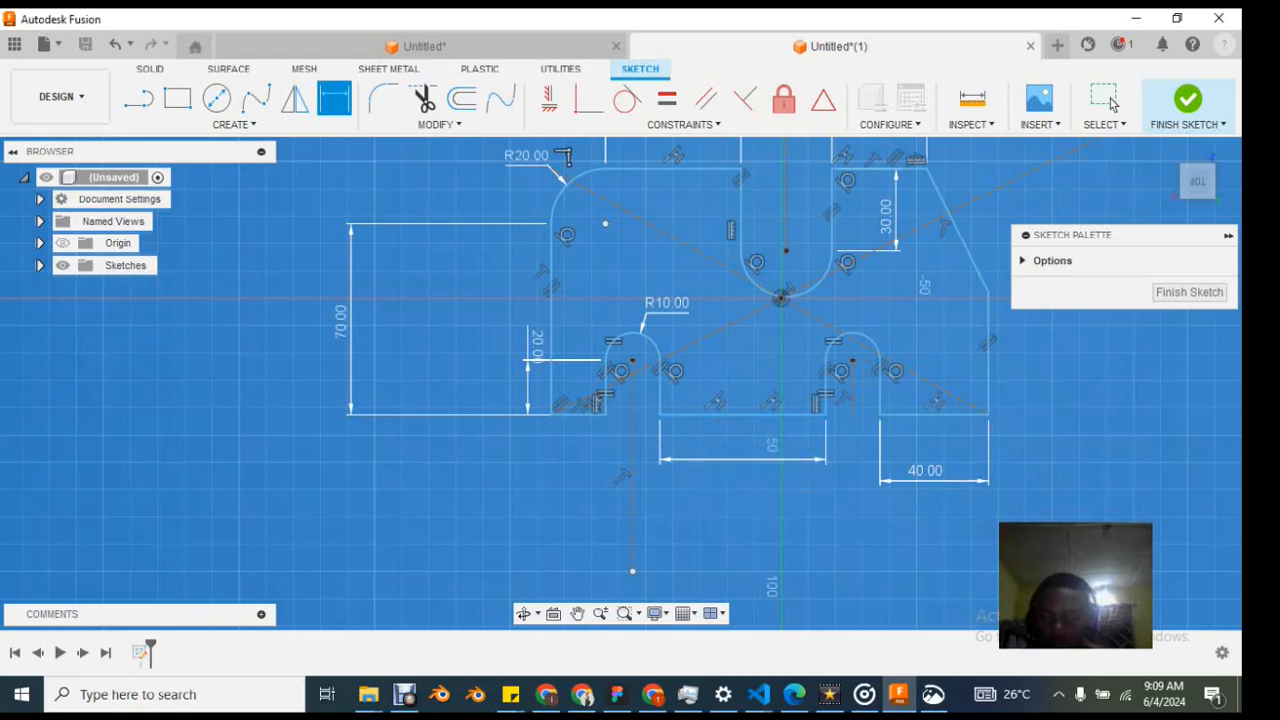
pyautogui.click(620, 415)
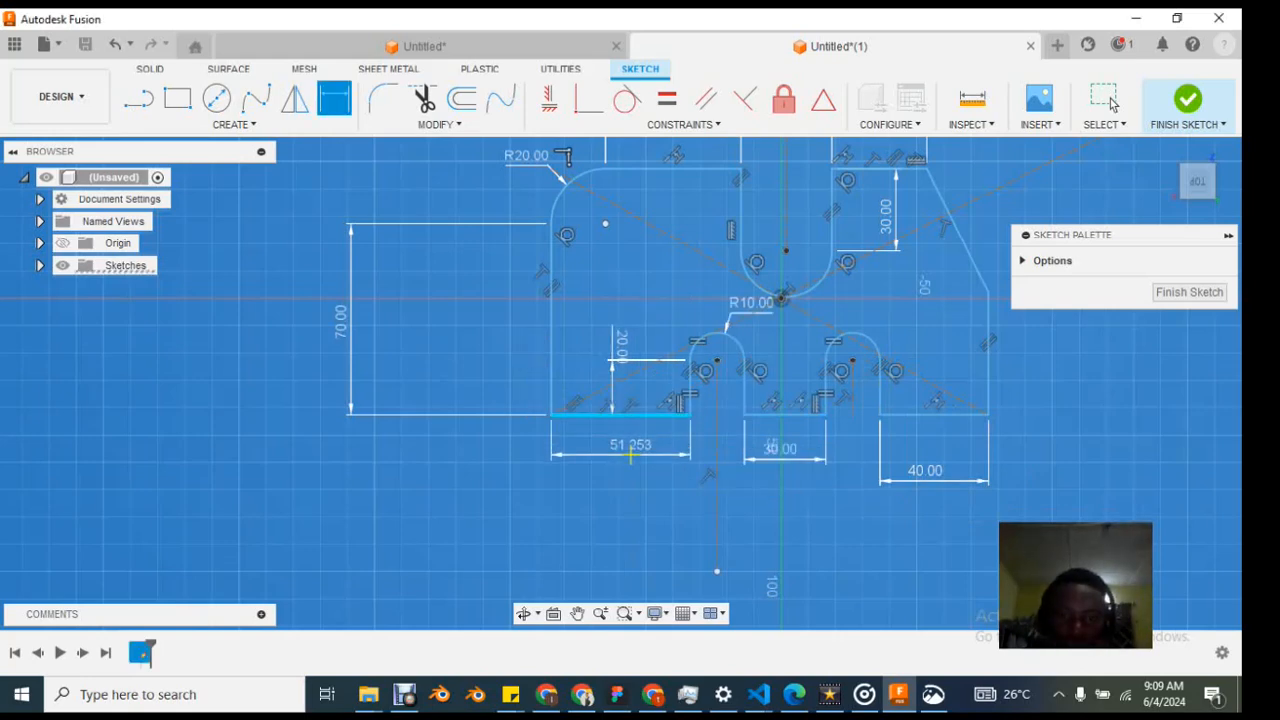
pyautogui.click(634, 454)
pyautogui.write('60')
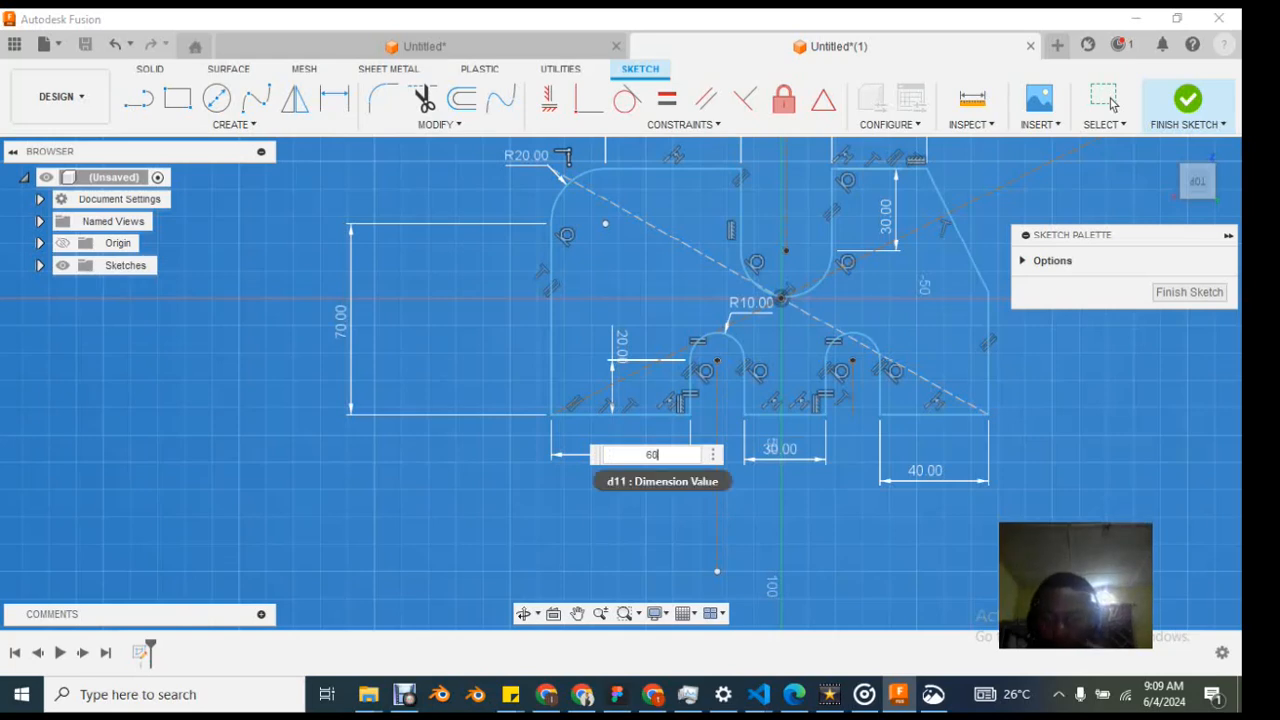
pyautogui.press('Return')
# Step: Check the reference drawing in Snip & Sketch again, and dimension the central notch's arc in Fusion with a 5 mm radius
pyautogui.hotkey('alt', 'Tab')
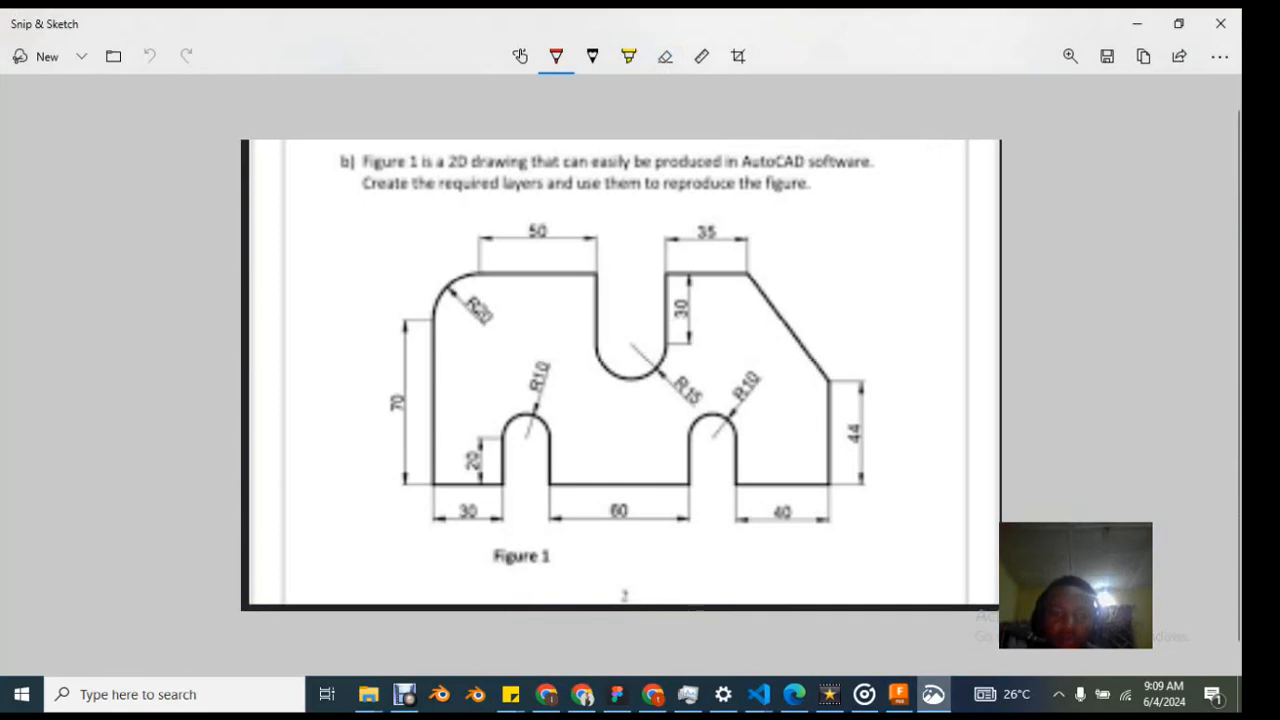
pyautogui.hotkey('alt', 'Tab')
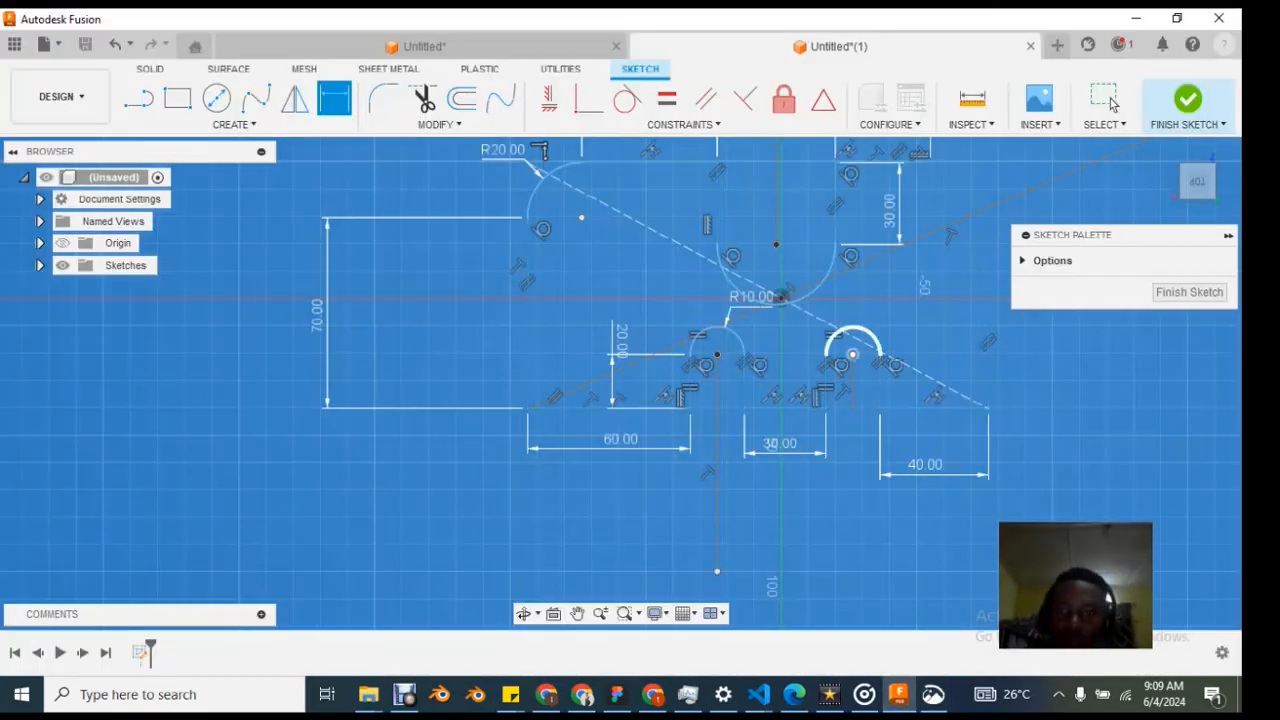
pyautogui.click(820, 284)
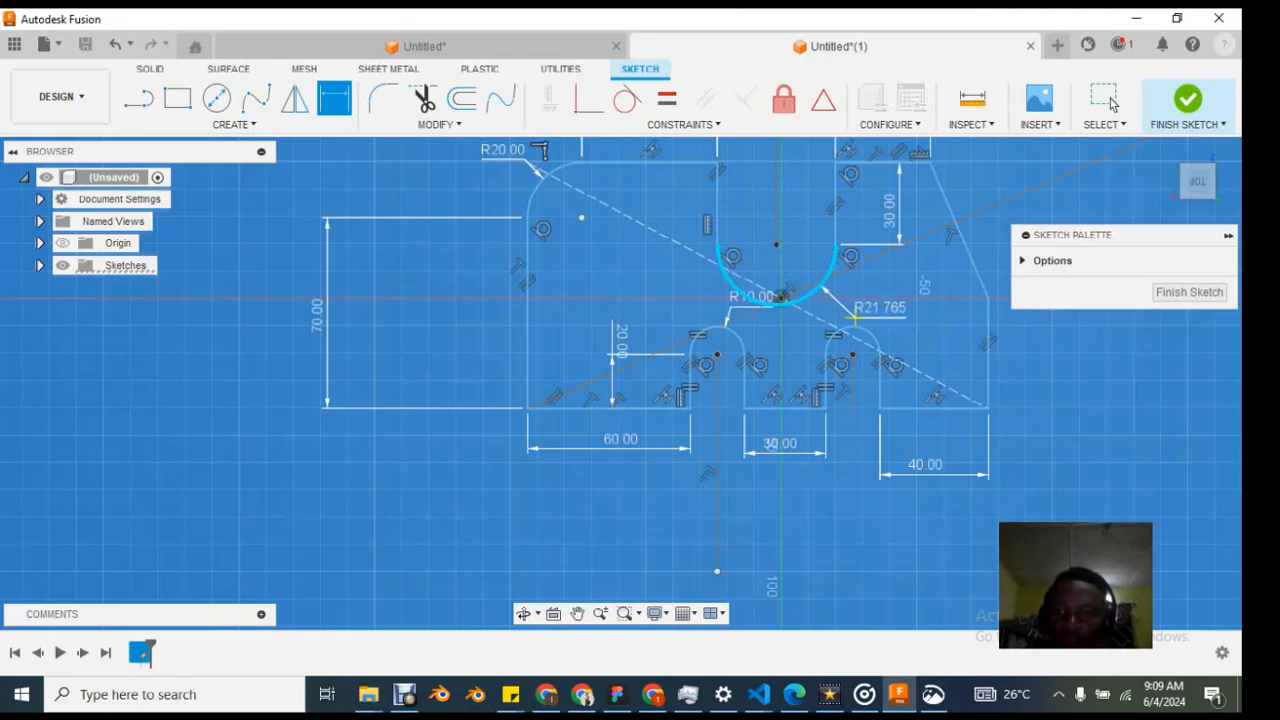
pyautogui.click(870, 306)
pyautogui.write('5')
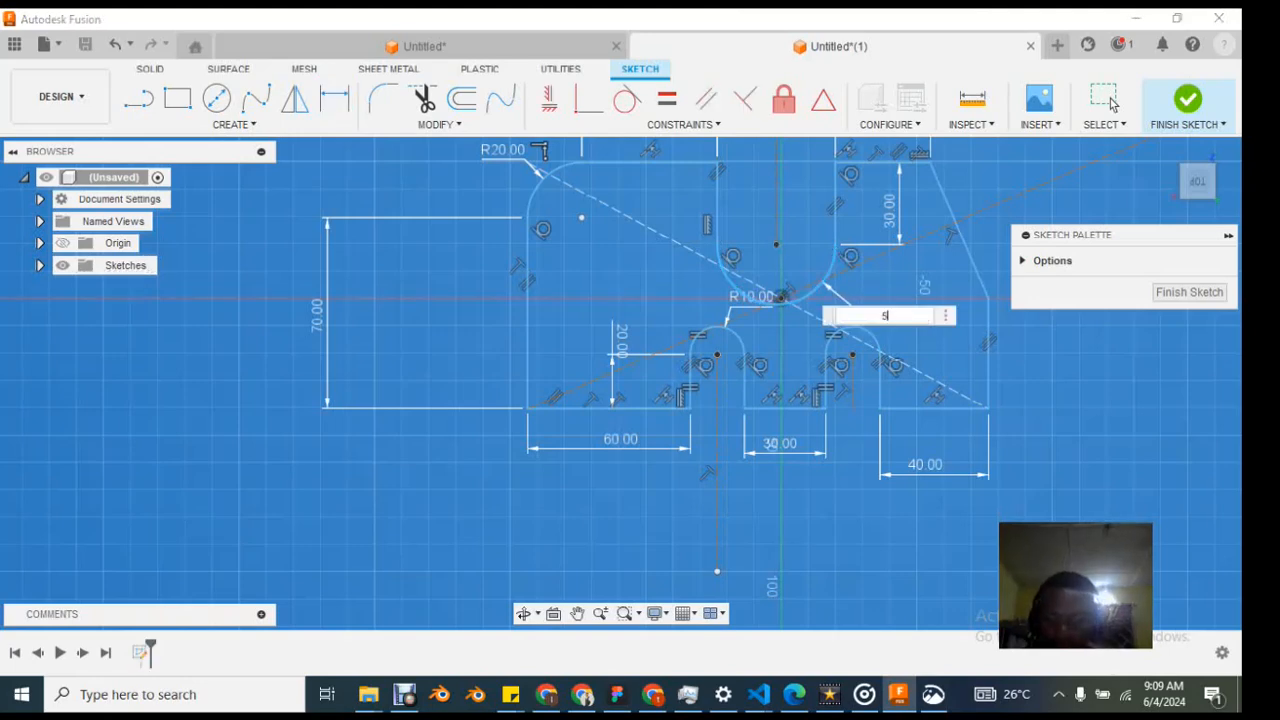
pyautogui.press('Return')
# Step: Move the slanted edge's lower corner outward and up above the plate's bottom edge to untangle the profile
pyautogui.scroll(-3, 775, 237)
pyautogui.scroll(3, 868, 289)
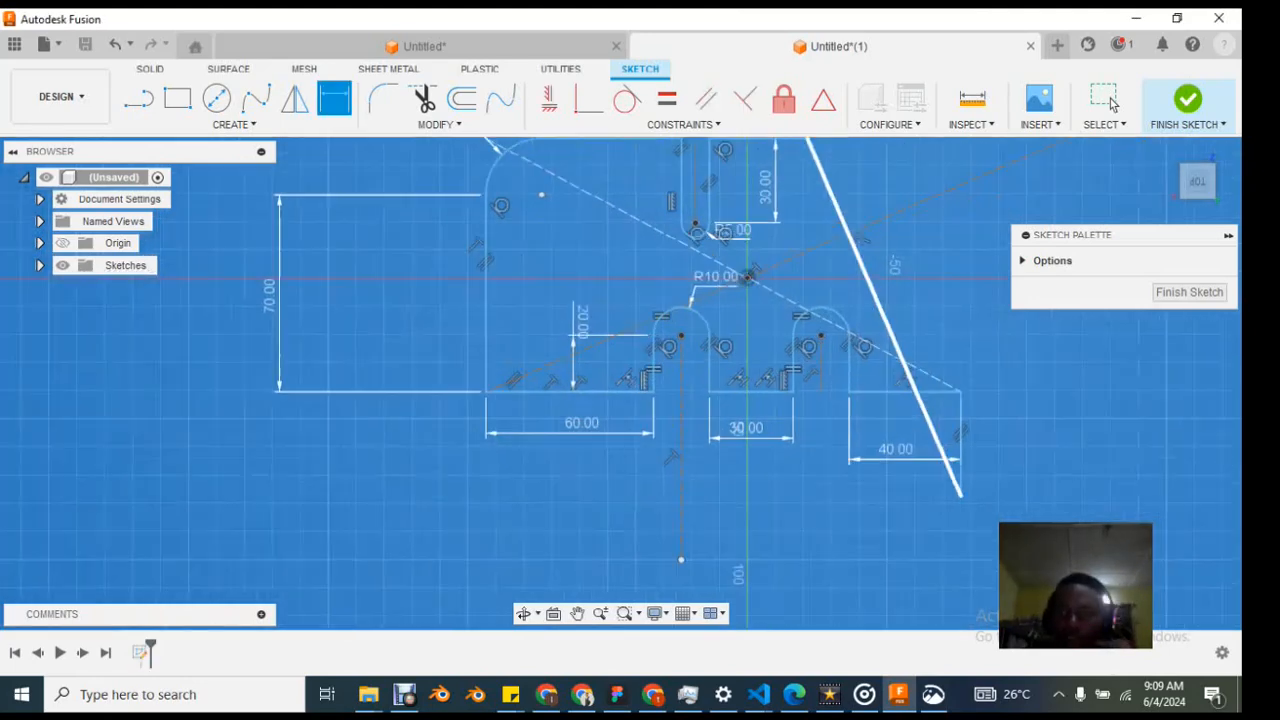
pyautogui.scroll(-3, 889, 325)
pyautogui.scroll(2, 780, 330)
pyautogui.scroll(-3, 780, 330)
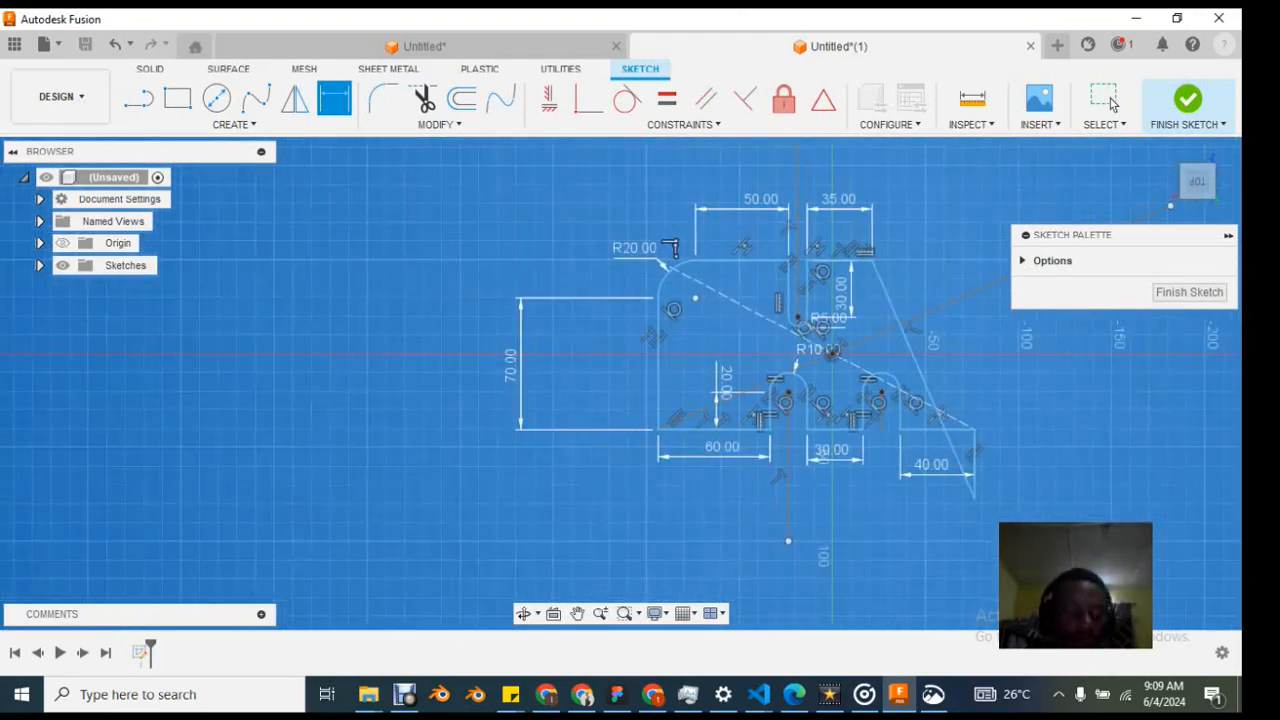
pyautogui.click(1110, 102)
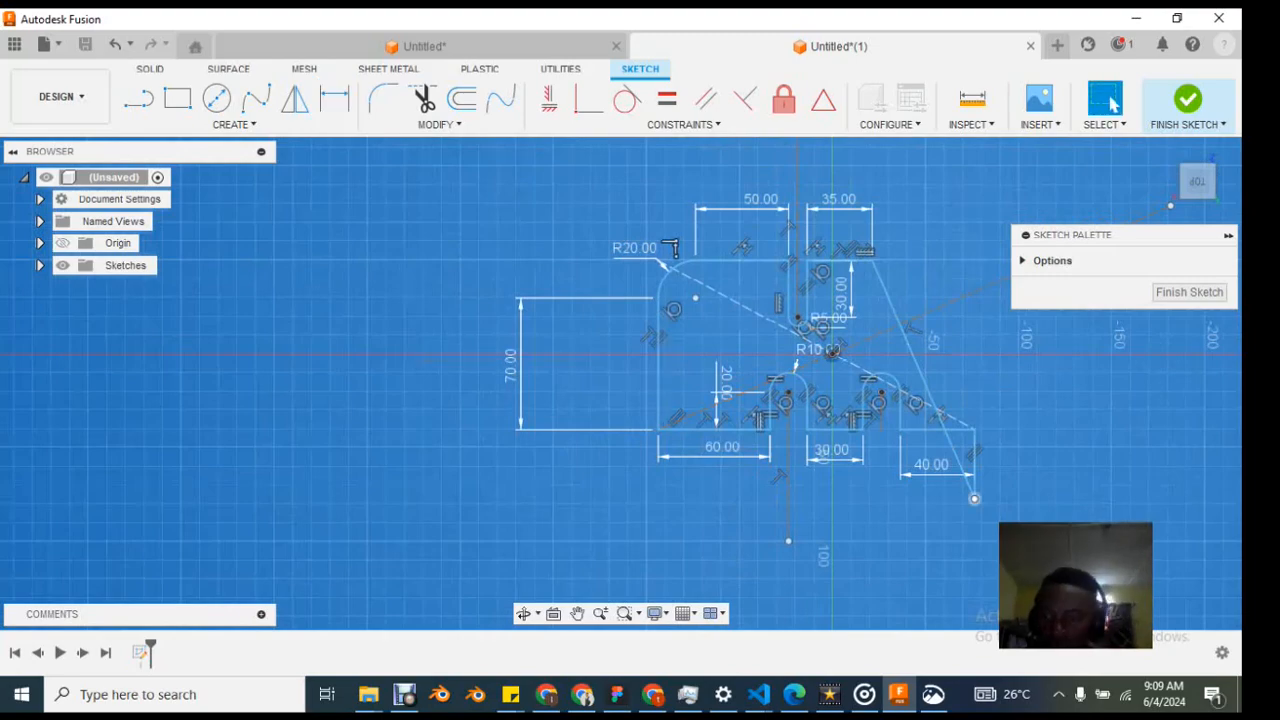
pyautogui.moveTo(974, 498); pyautogui.dragTo(1082, 369)
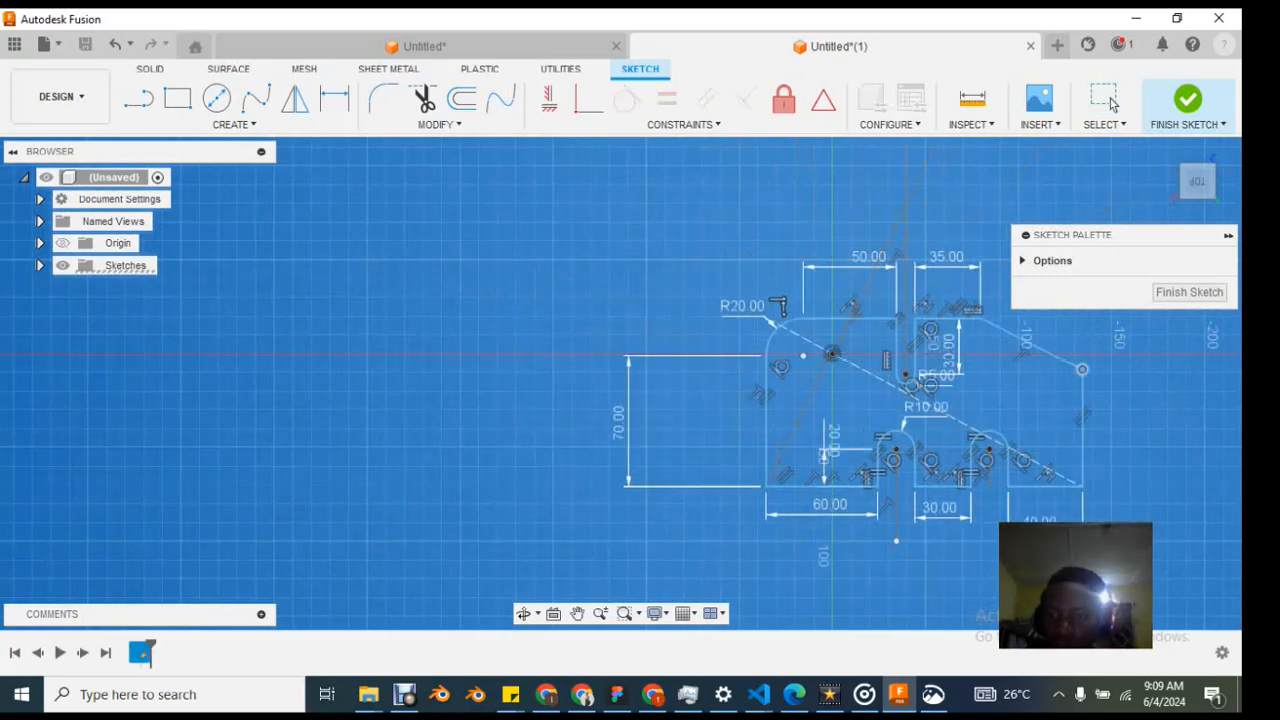
# Step: Dimension the vertical edge at the plate's right end to 44 mm
pyautogui.scroll(4, 1095, 400)
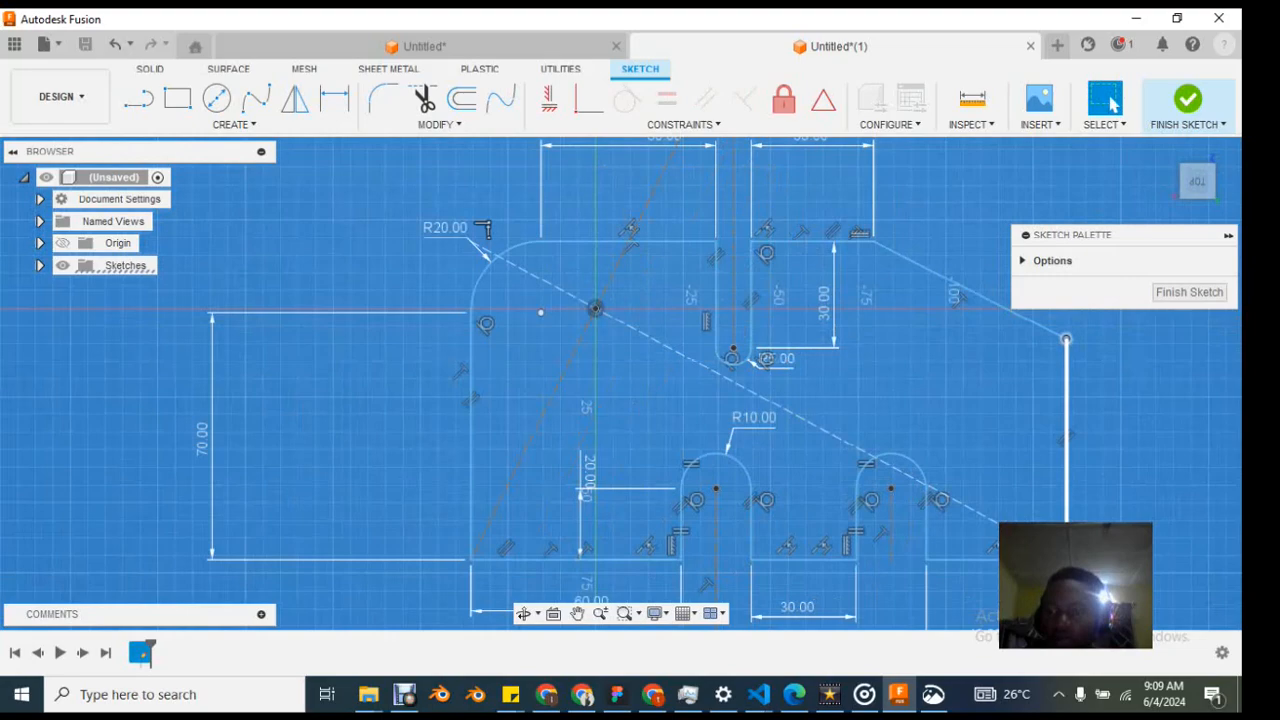
pyautogui.press('d')
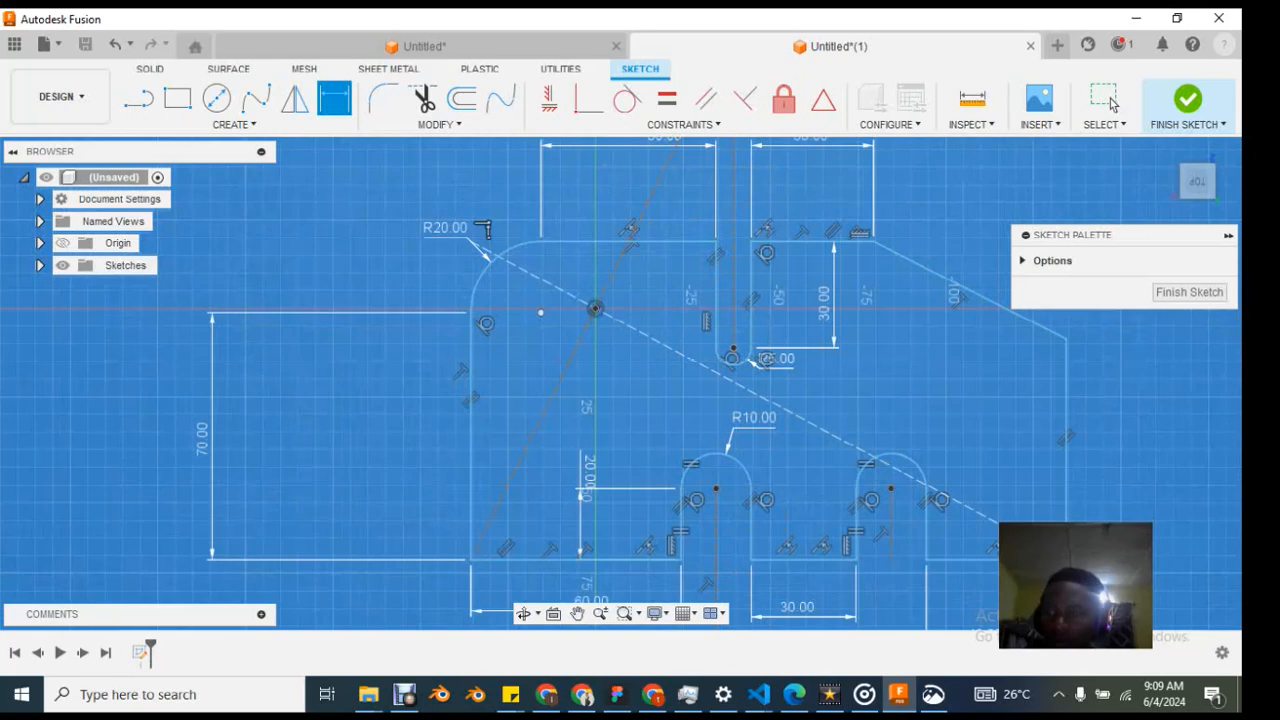
pyautogui.click(1068, 450)
pyautogui.click(1112, 455)
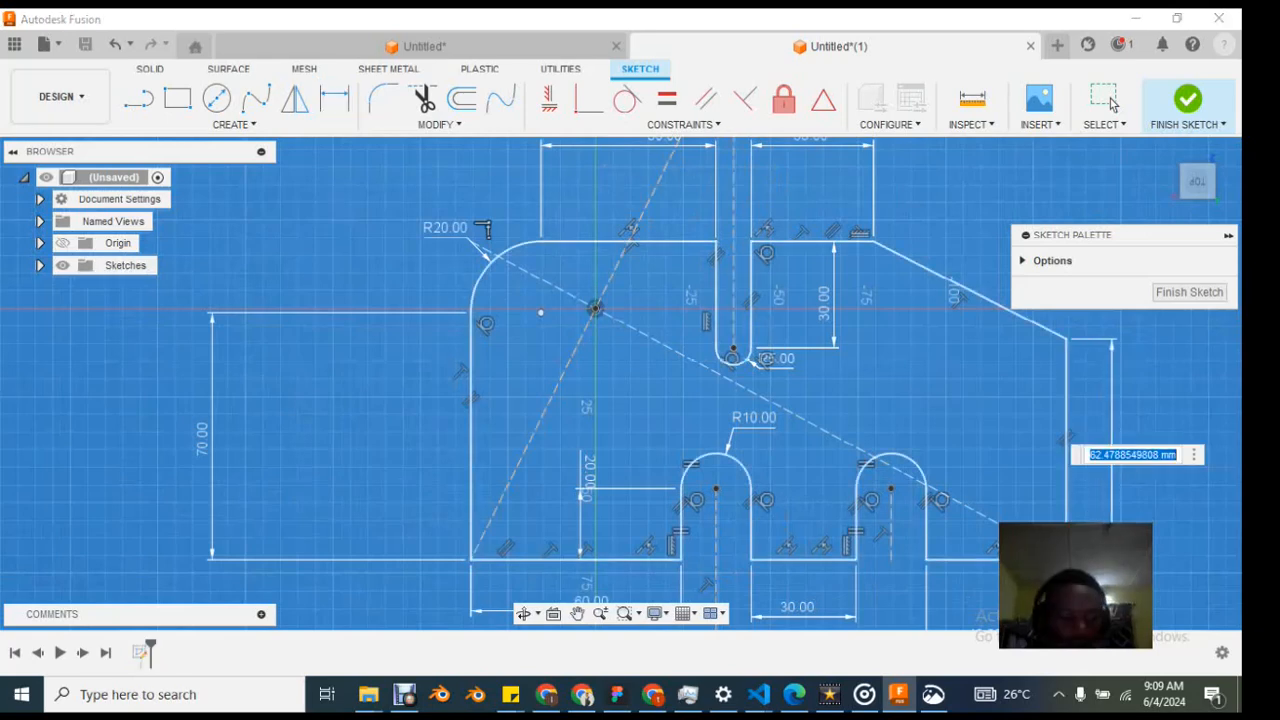
pyautogui.write('44')
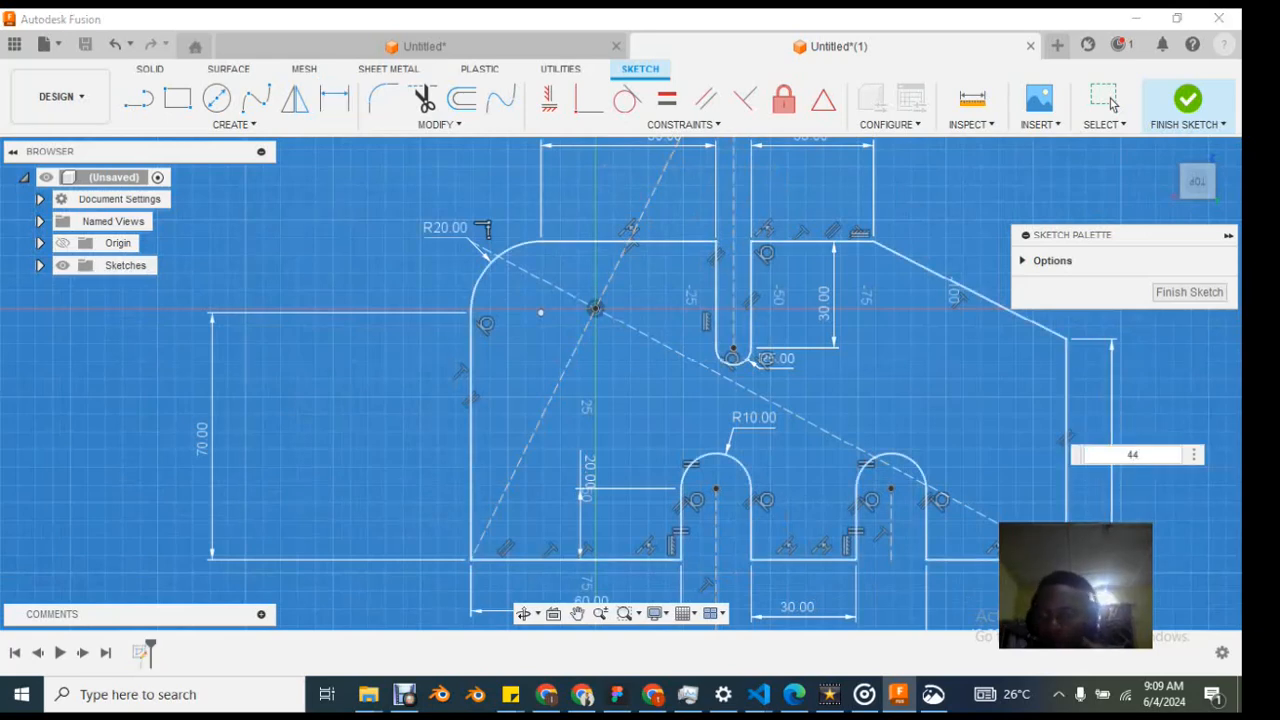
pyautogui.press('Return')
pyautogui.scroll(-2, 808, 328)
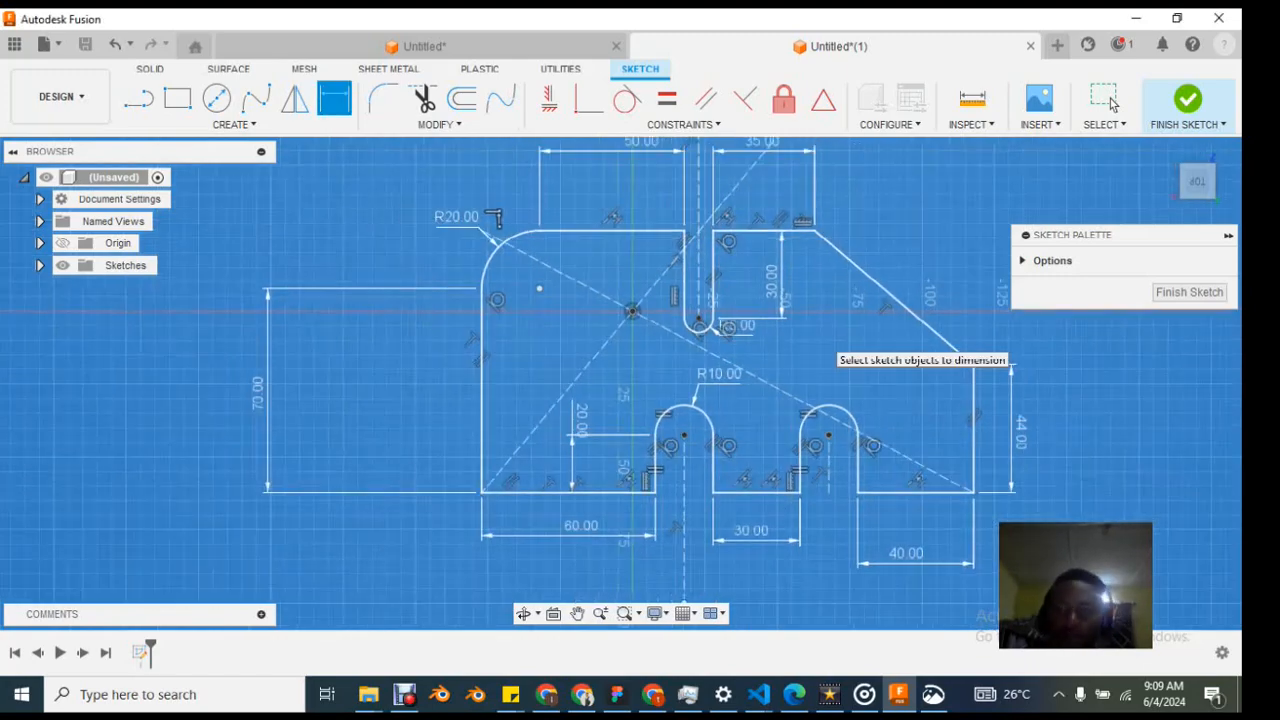
# Step: Compare the dimensioned plate profile with the Figure 1 reference drawing in Snip & Sketch, return to Fusion and end dimensioning
pyautogui.scroll(1, 812, 330)
pyautogui.scroll(-3, 855, 348)
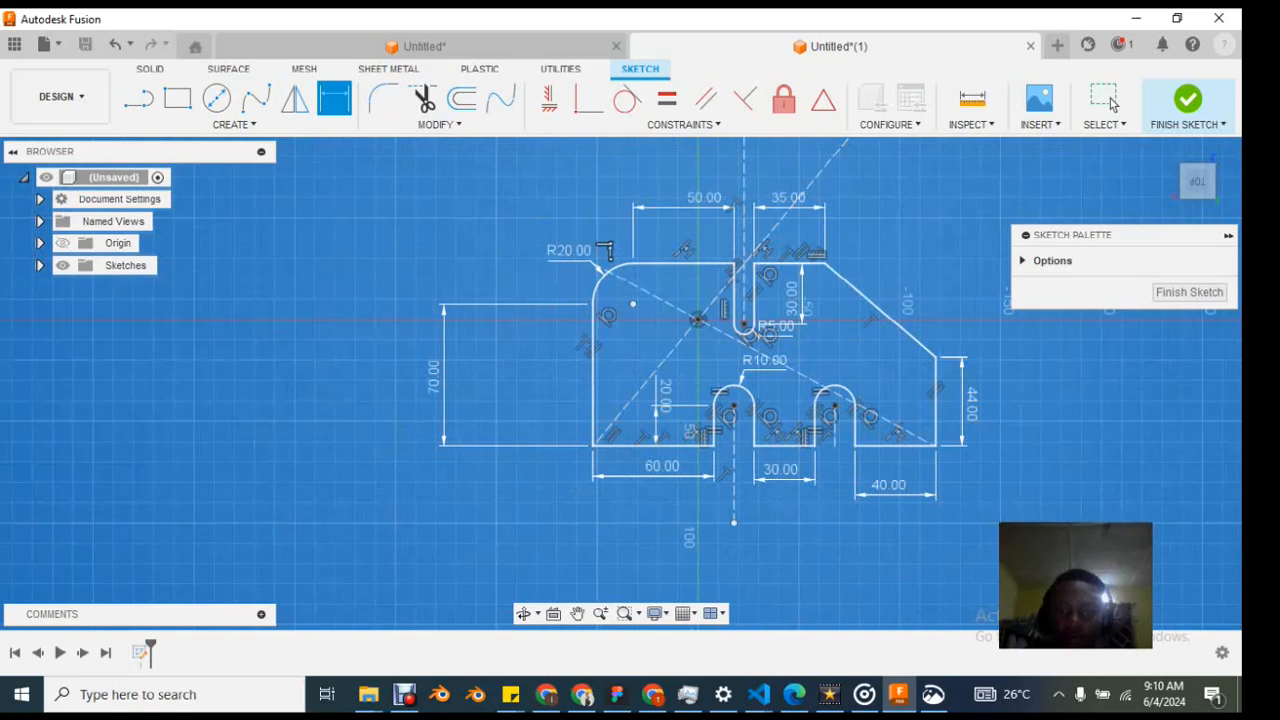
pyautogui.click(933, 694)
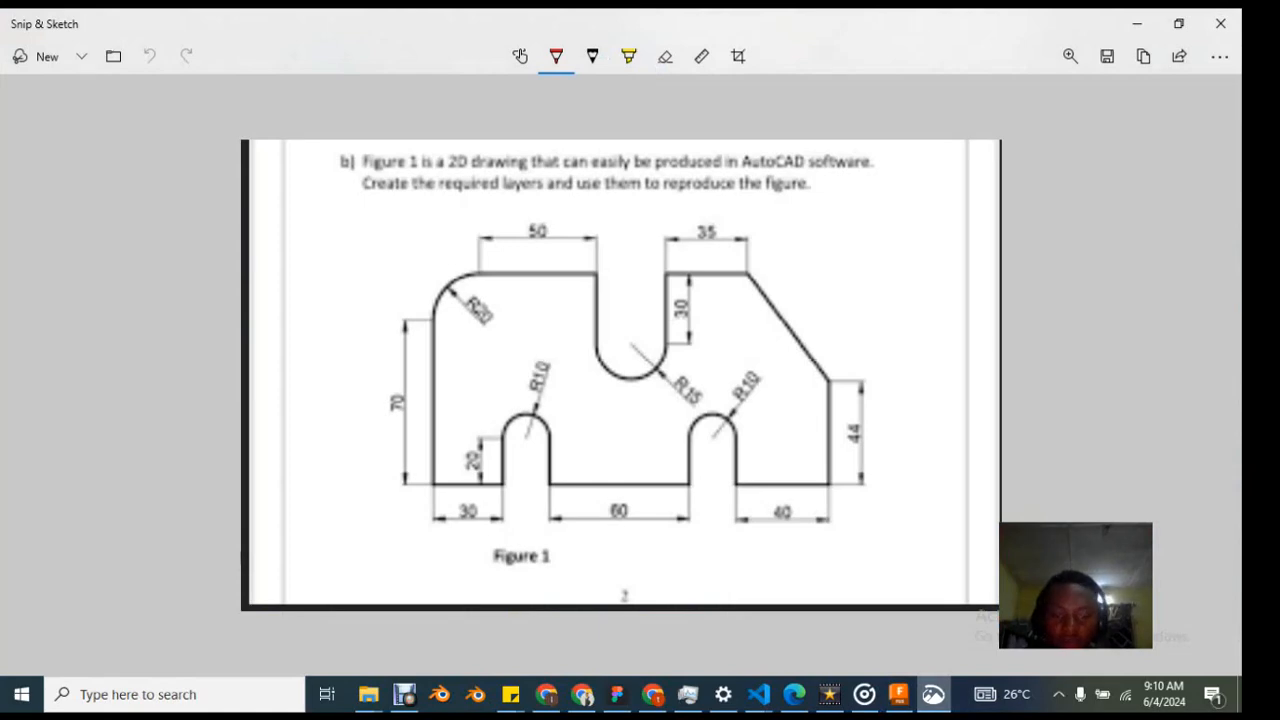
pyautogui.click(933, 694)
pyautogui.scroll(3, 837, 331)
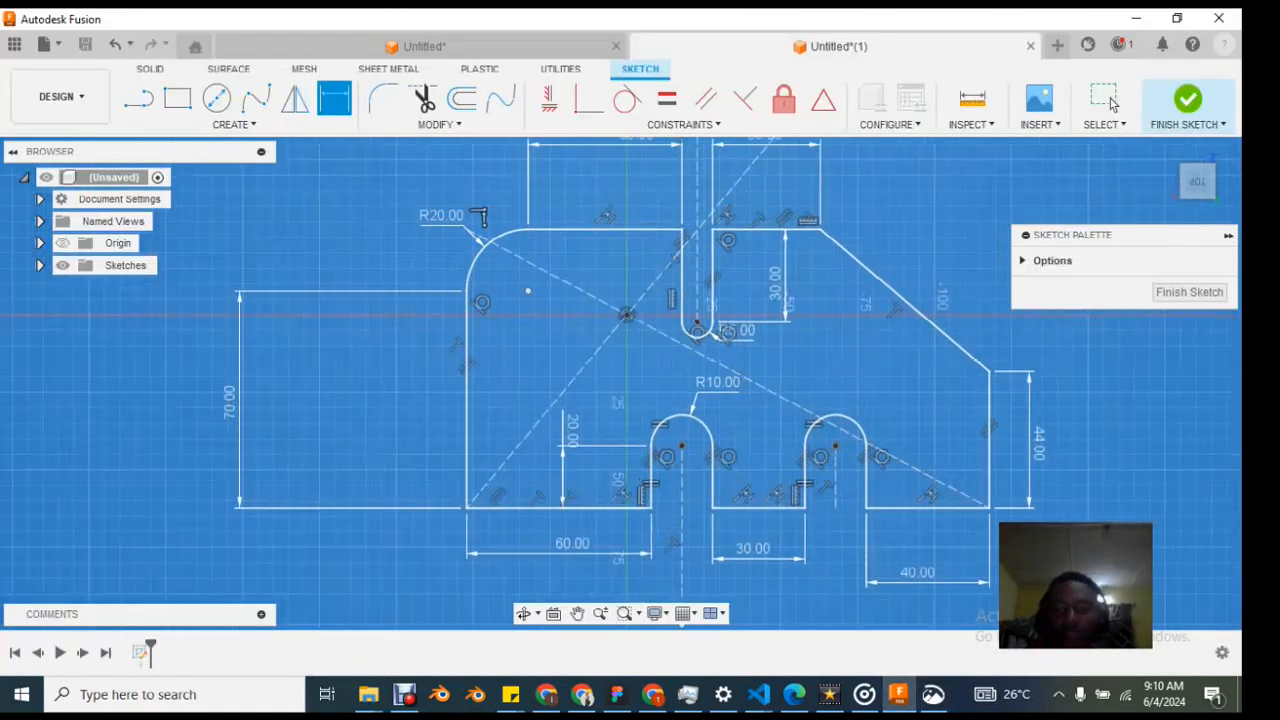
pyautogui.scroll(-3, 837, 331)
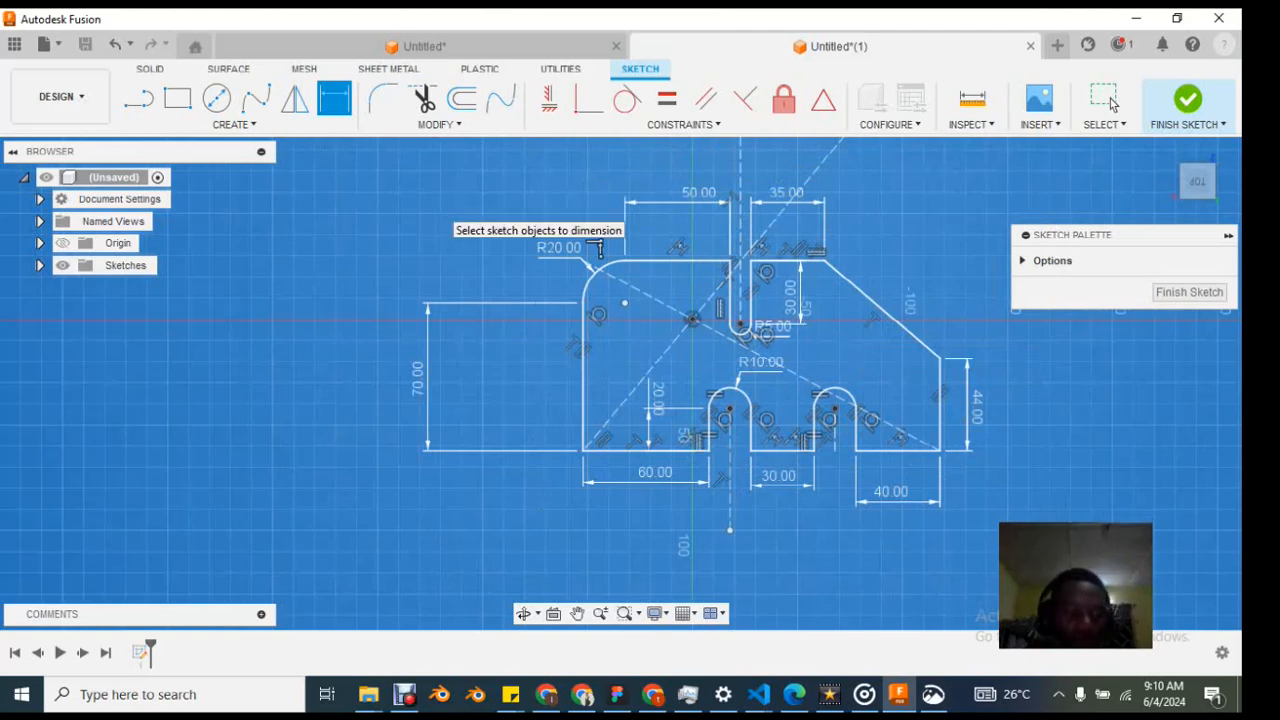
pyautogui.press('Escape')
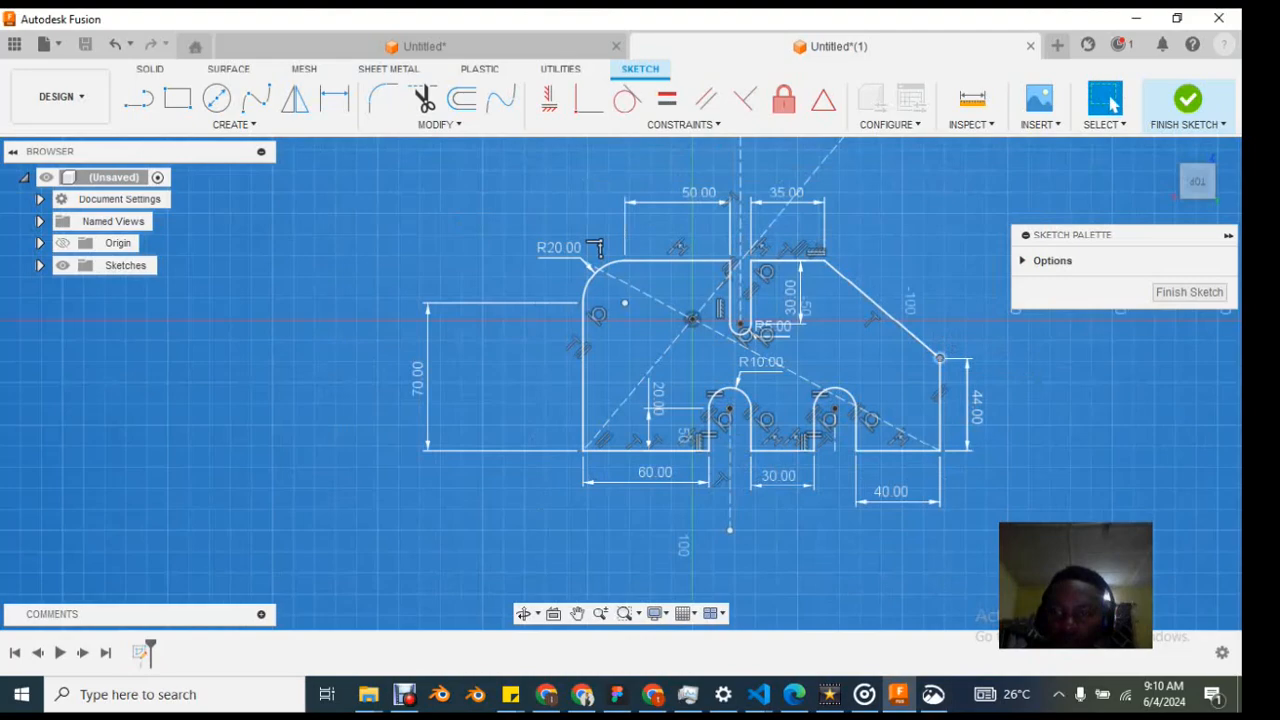
# Step: Inspect the plate profile's corners, edges, notches and dimensions from the top view
pyautogui.click(940, 358)
pyautogui.click(908, 451)
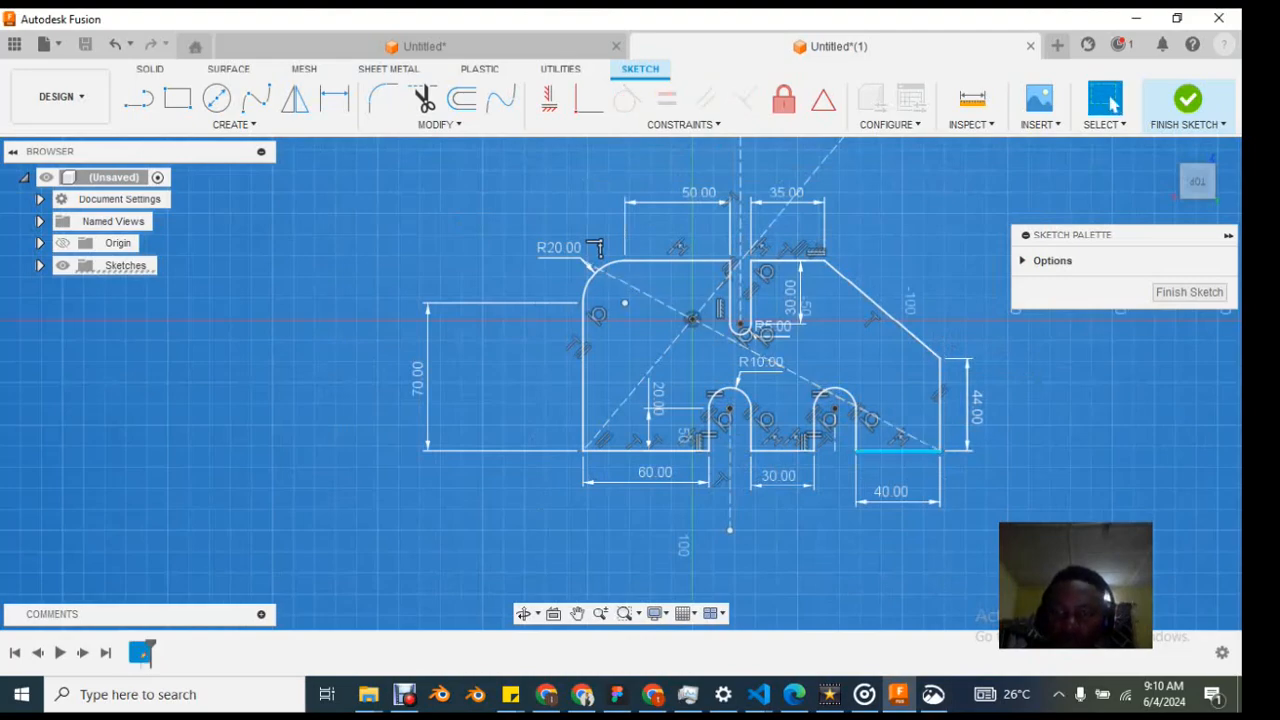
pyautogui.scroll(-4, 802, 326)
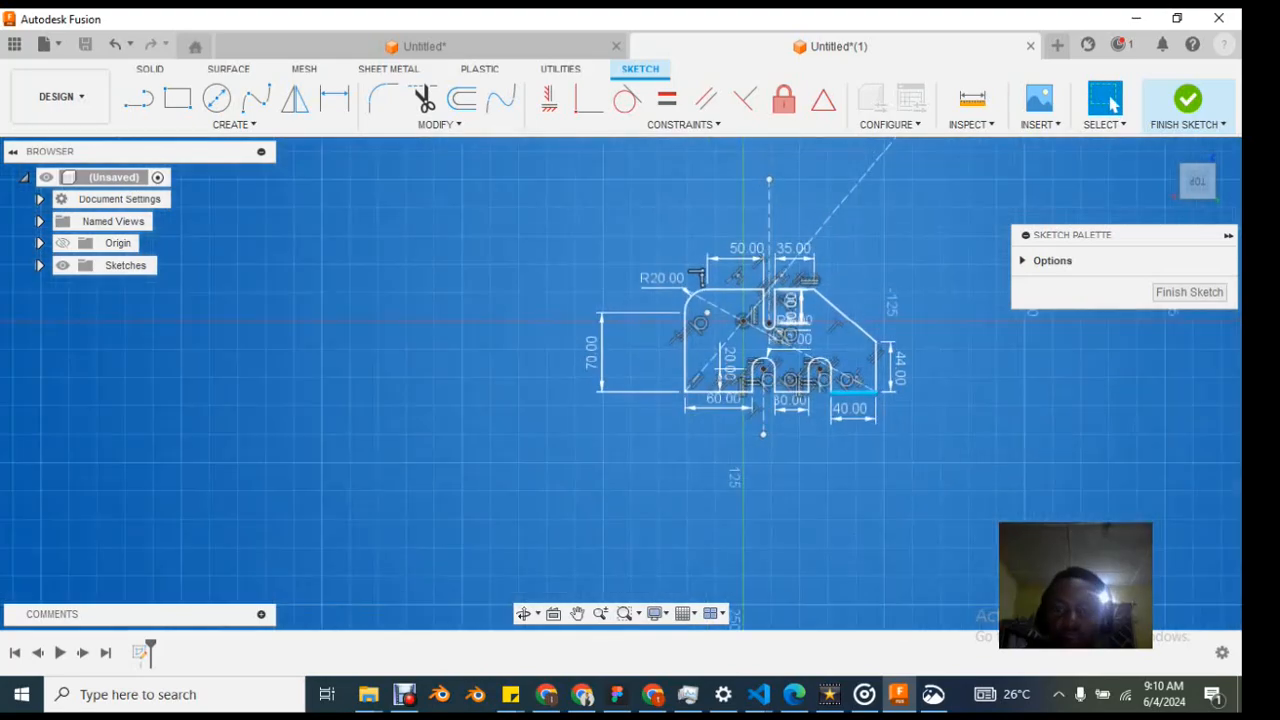
pyautogui.scroll(2, 691, 321)
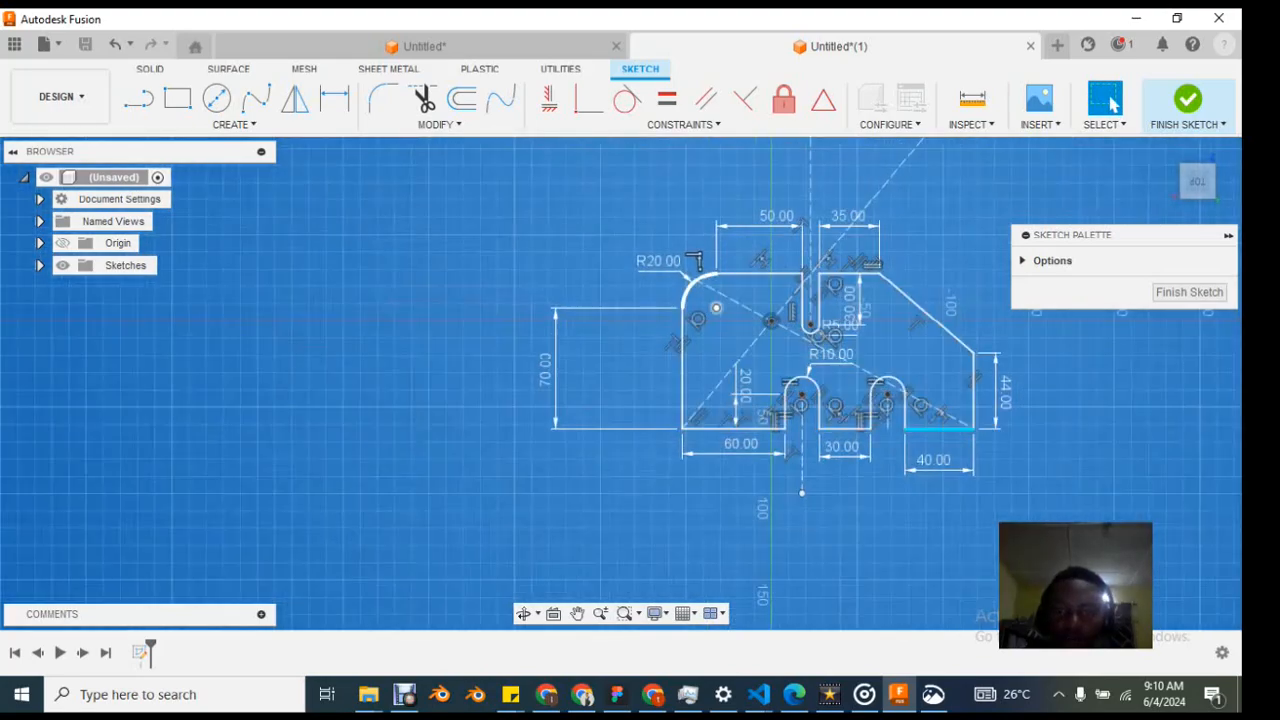
pyautogui.click(887, 394)
pyautogui.scroll(3, 885, 391)
pyautogui.scroll(-3, 889, 387)
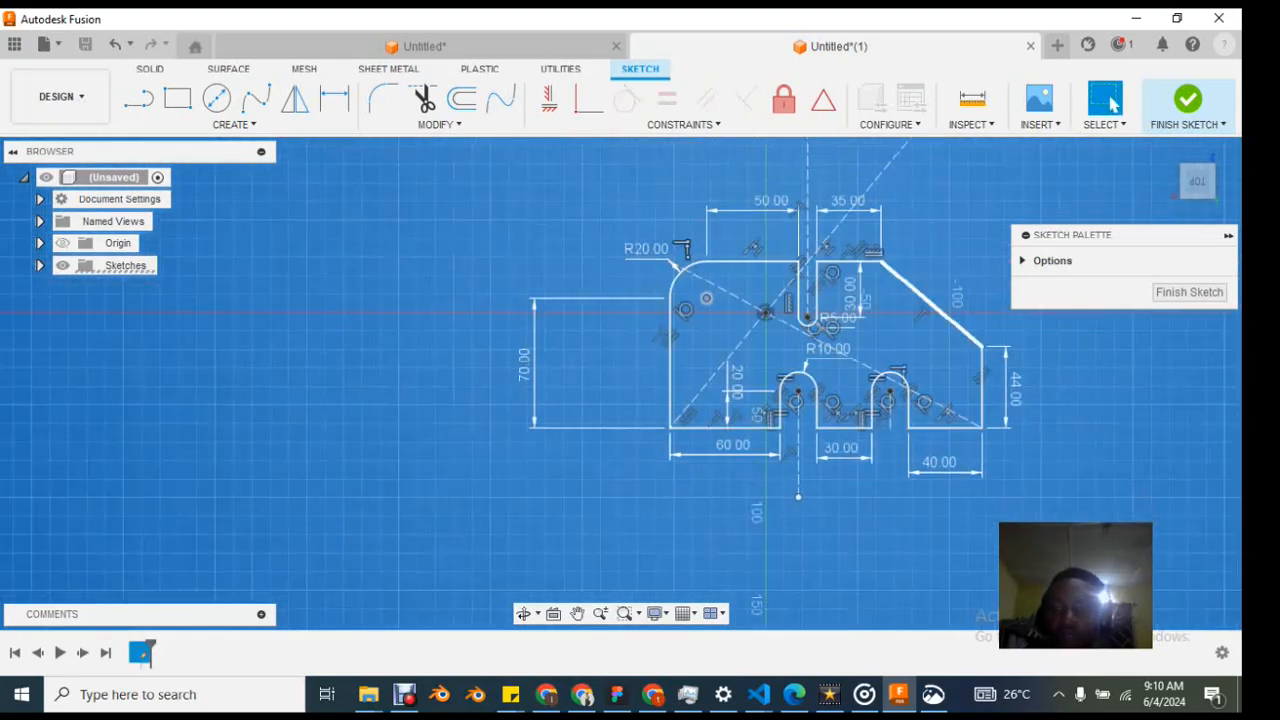
pyautogui.scroll(3, 936, 275)
pyautogui.scroll(-2, 855, 453)
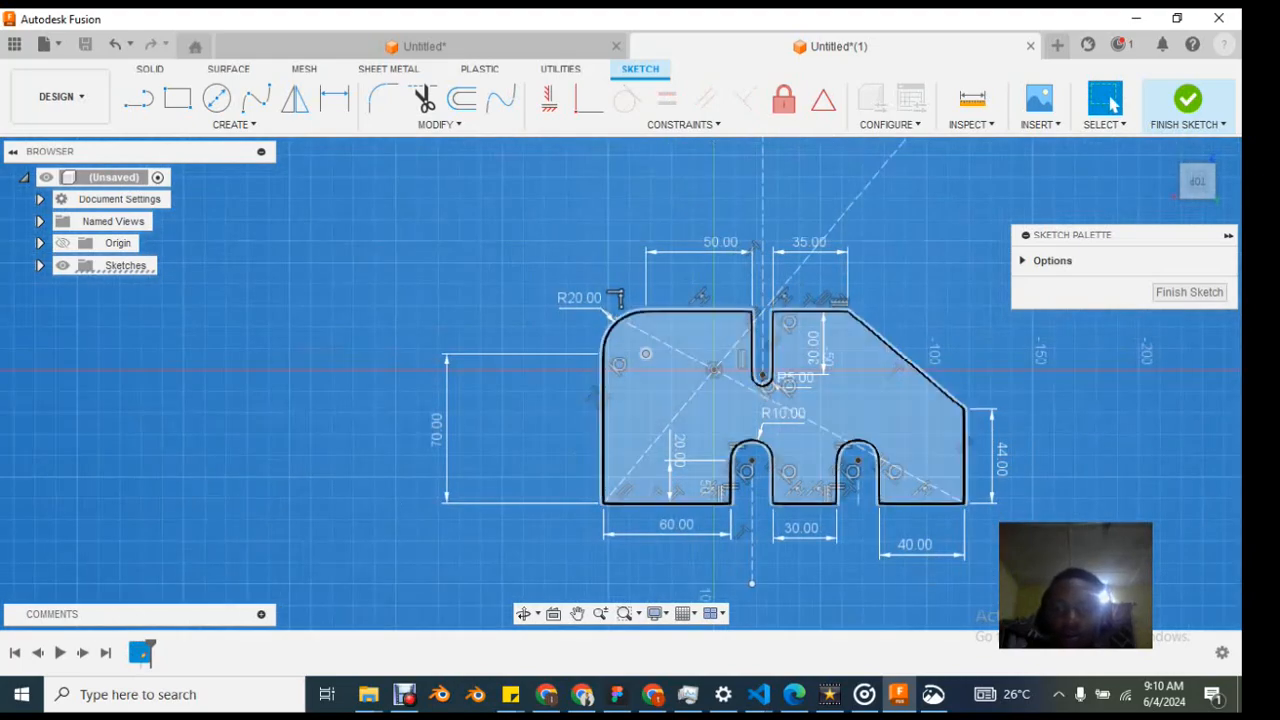
pyautogui.scroll(2, 846, 386)
pyautogui.scroll(-3, 828, 389)
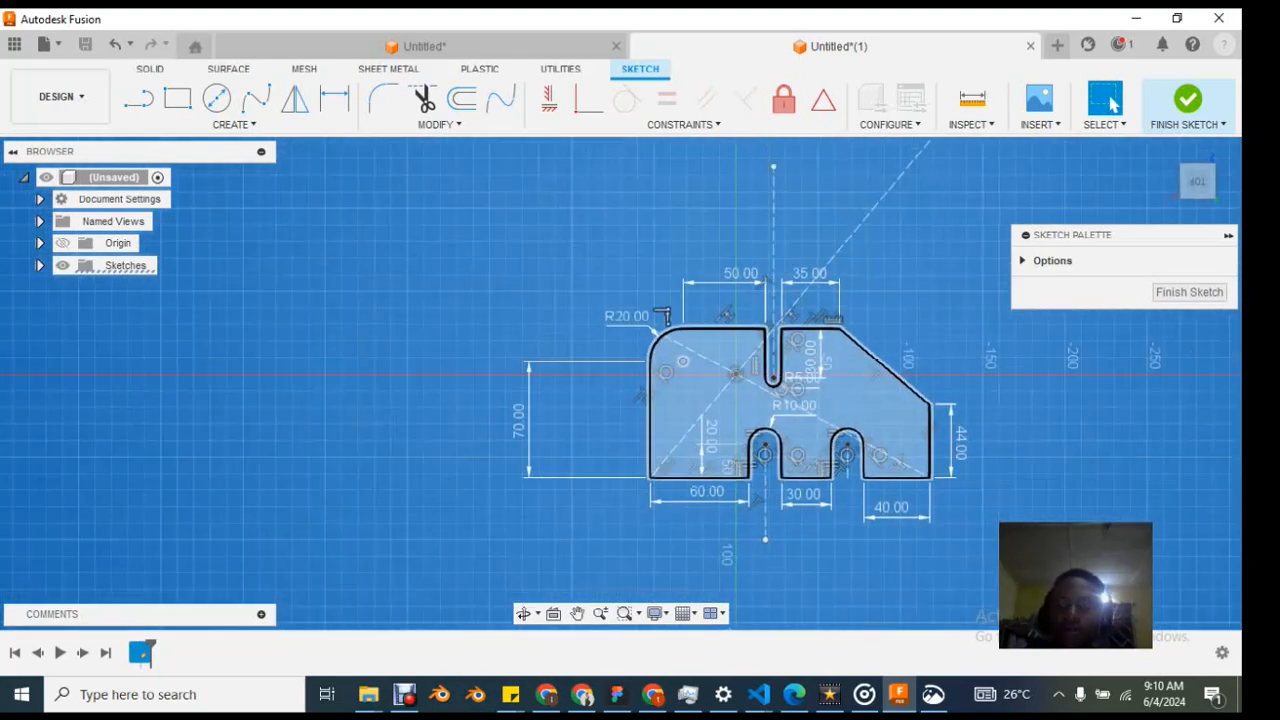
pyautogui.scroll(-1, 826, 387)
# Step: Examine the completed plate sketch at oblique angles from the back and front sides
pyautogui.moveTo(826, 387)
pyautogui.mouseDown(button='middle')
pyautogui.moveTo(757, 410)
pyautogui.moveTo(785, 322)
pyautogui.moveTo(815, 305)
pyautogui.moveTo(872, 190)
pyautogui.moveTo(850, 275)
pyautogui.mouseUp(button='middle')
pyautogui.keyDown('shift'); pyautogui.moveTo(738, 274); pyautogui.dragTo(796, 262, button='middle'); pyautogui.keyUp('shift')
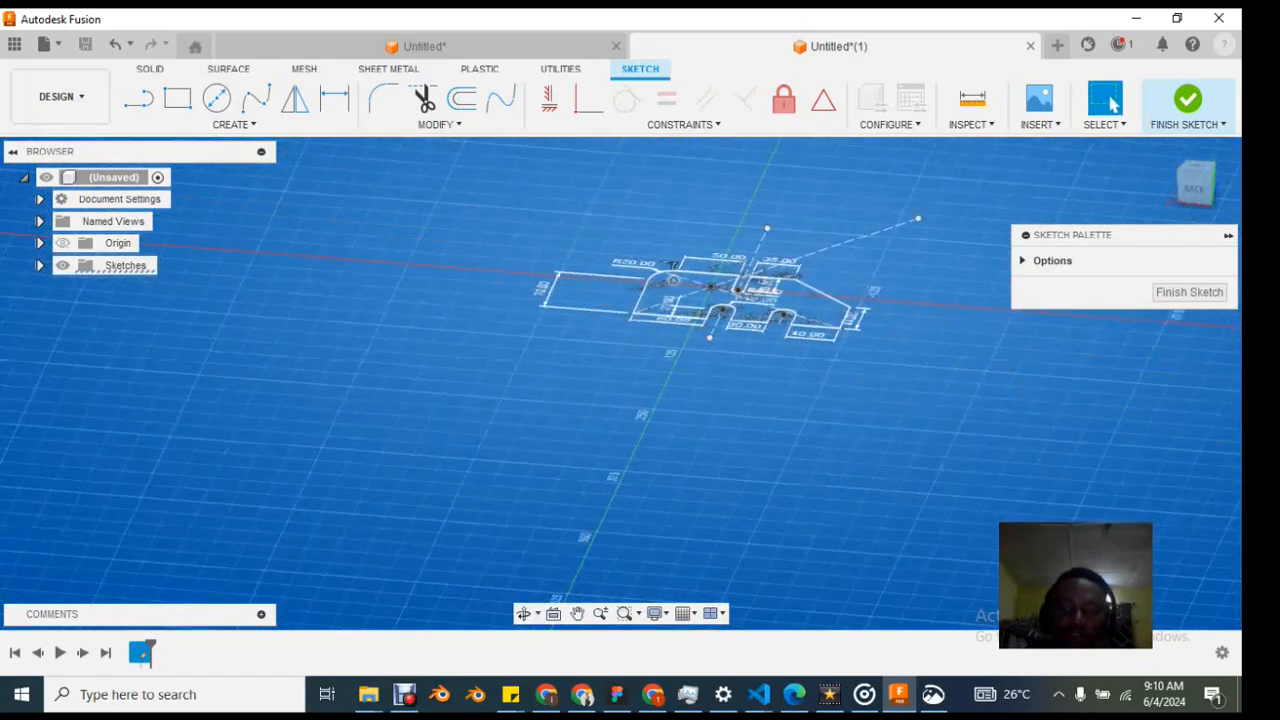
pyautogui.scroll(-2, 796, 262)
pyautogui.scroll(4, 765, 268)
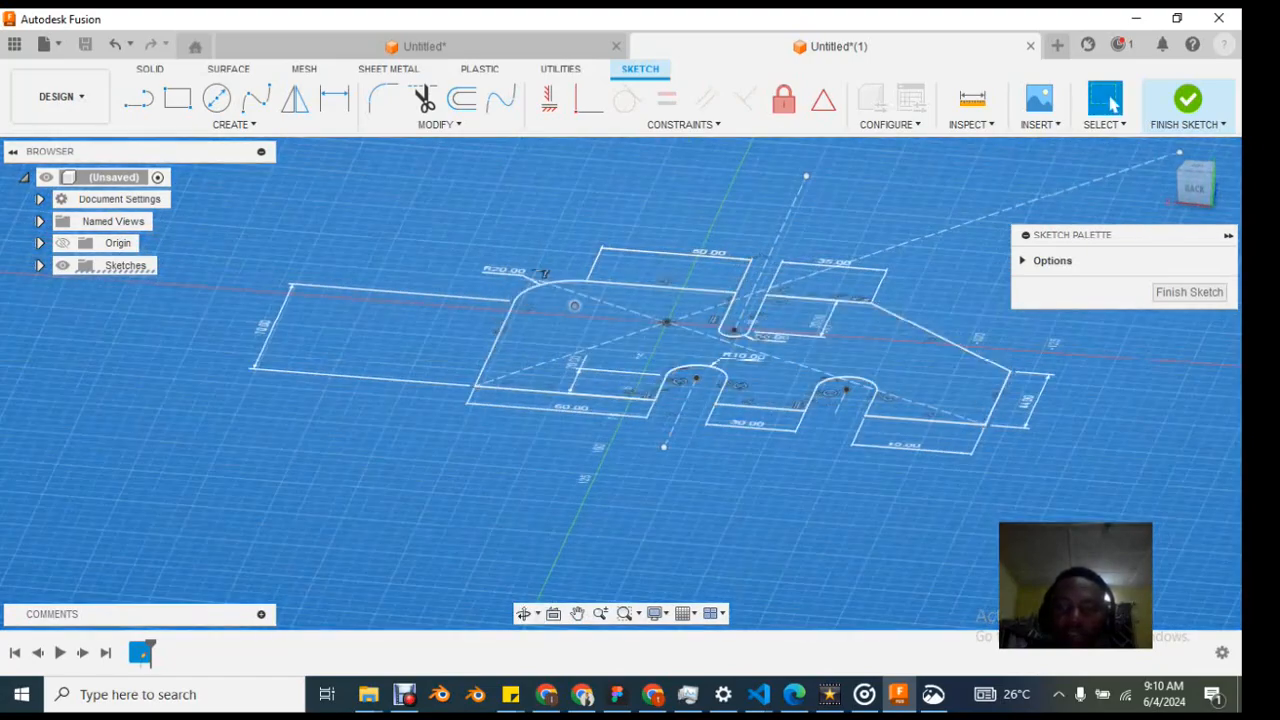
pyautogui.moveTo(765, 268); pyautogui.dragTo(709, 248, button='middle')
pyautogui.moveTo(875, 374)
pyautogui.mouseDown(button='middle')
pyautogui.moveTo(912, 377)
pyautogui.moveTo(866, 428)
pyautogui.moveTo(692, 258)
pyautogui.mouseUp(button='middle')
pyautogui.scroll(2, 912, 378)
pyautogui.scroll(-4, 912, 380)
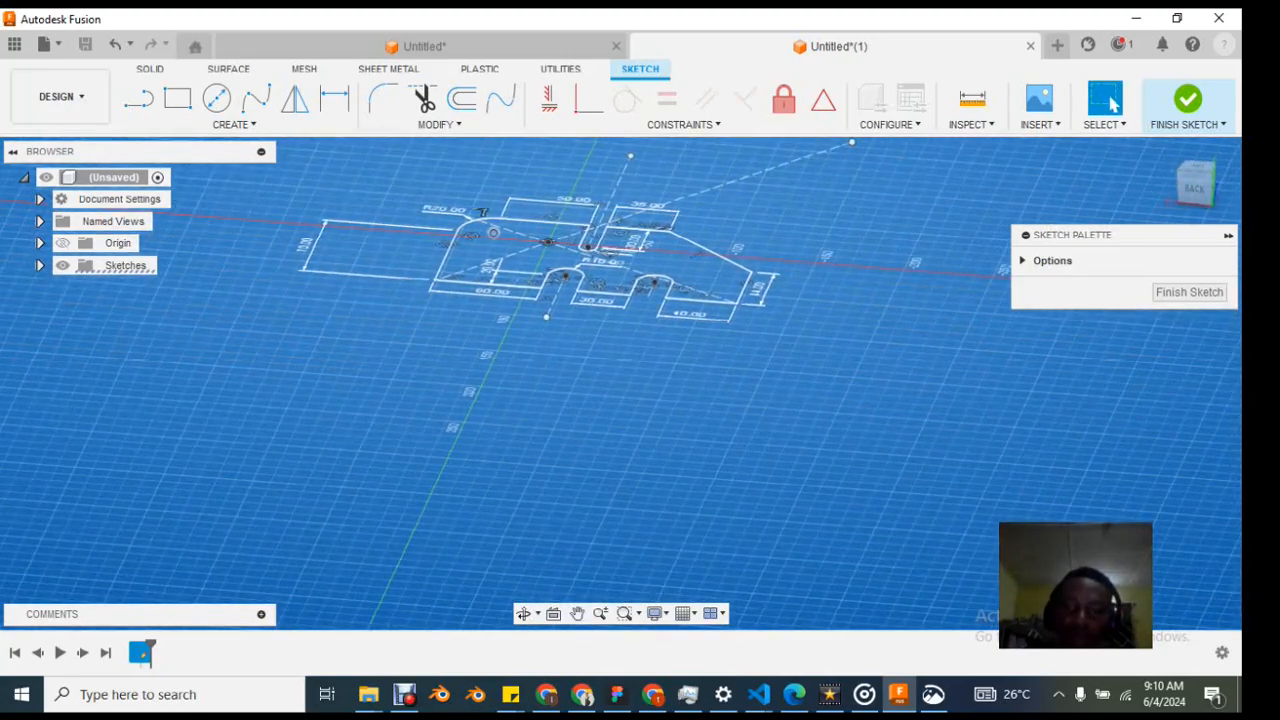
pyautogui.scroll(-2, 498, 234)
pyautogui.scroll(5, 515, 240)
pyautogui.scroll(-3, 541, 247)
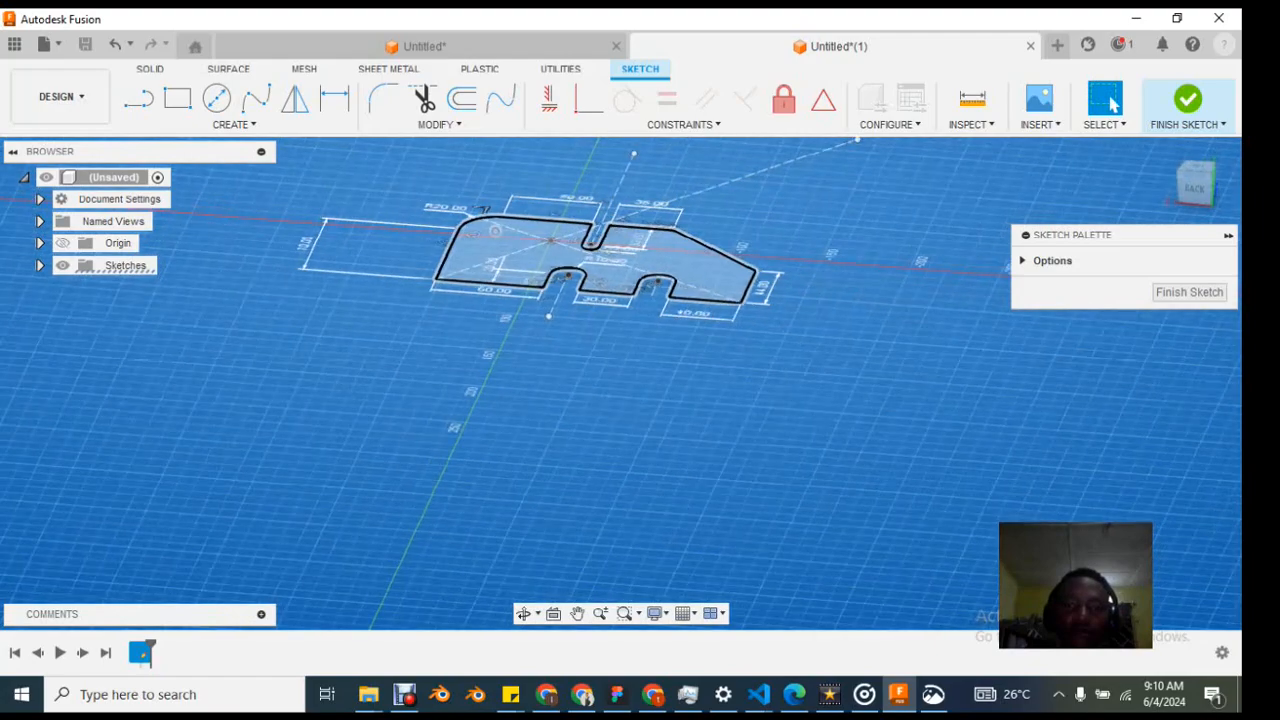
pyautogui.scroll(-1, 549, 265)
pyautogui.scroll(3, 547, 290)
pyautogui.scroll(-3, 552, 288)
pyautogui.moveTo(552, 288)
pyautogui.keyDown('shift'); pyautogui.mouseDown(button='middle')
pyautogui.moveTo(546, 335)
pyautogui.moveTo(530, 298)
pyautogui.moveTo(390, 325)
pyautogui.moveTo(365, 360)
pyautogui.moveTo(420, 338)
pyautogui.moveTo(352, 365)
pyautogui.moveTo(348, 325)
pyautogui.moveTo(215, 300)
pyautogui.mouseUp(button='middle'); pyautogui.keyUp('shift')
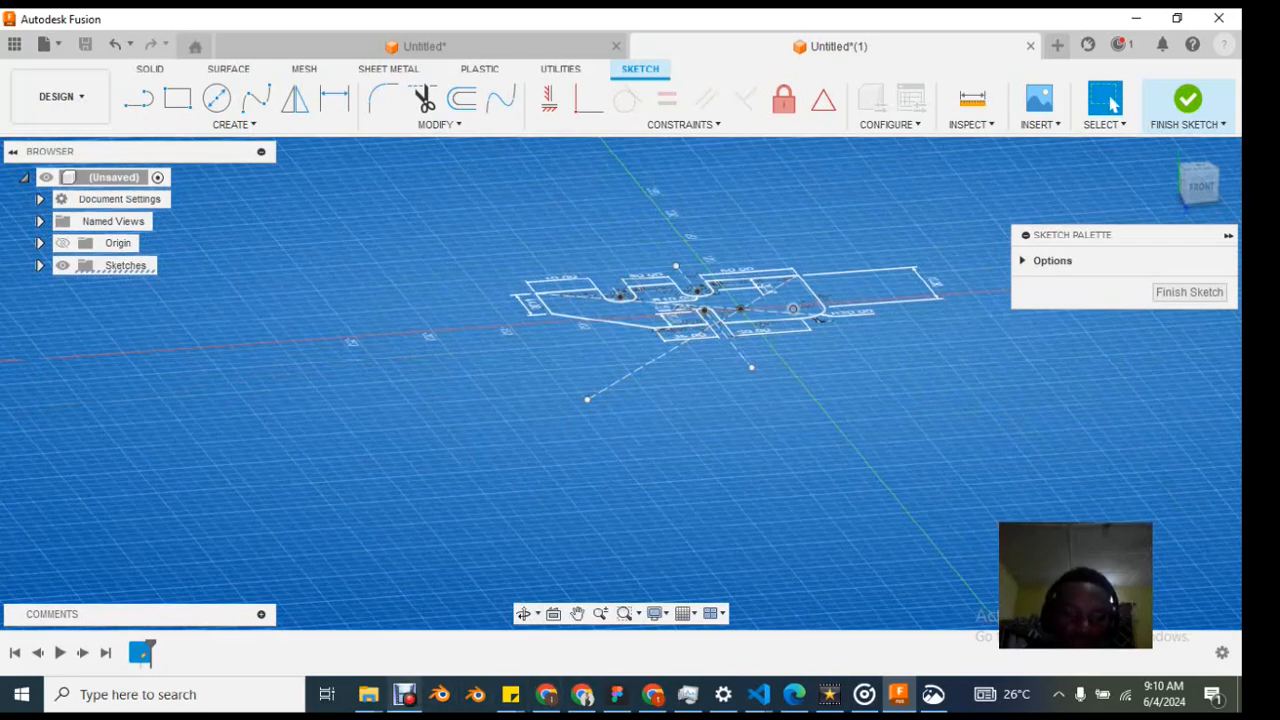
# Step: Switch to the FUSION360 folder in File Explorer, open download (3).png in Photos and enlarge the drawing to a readable size
pyautogui.moveTo(368, 694)
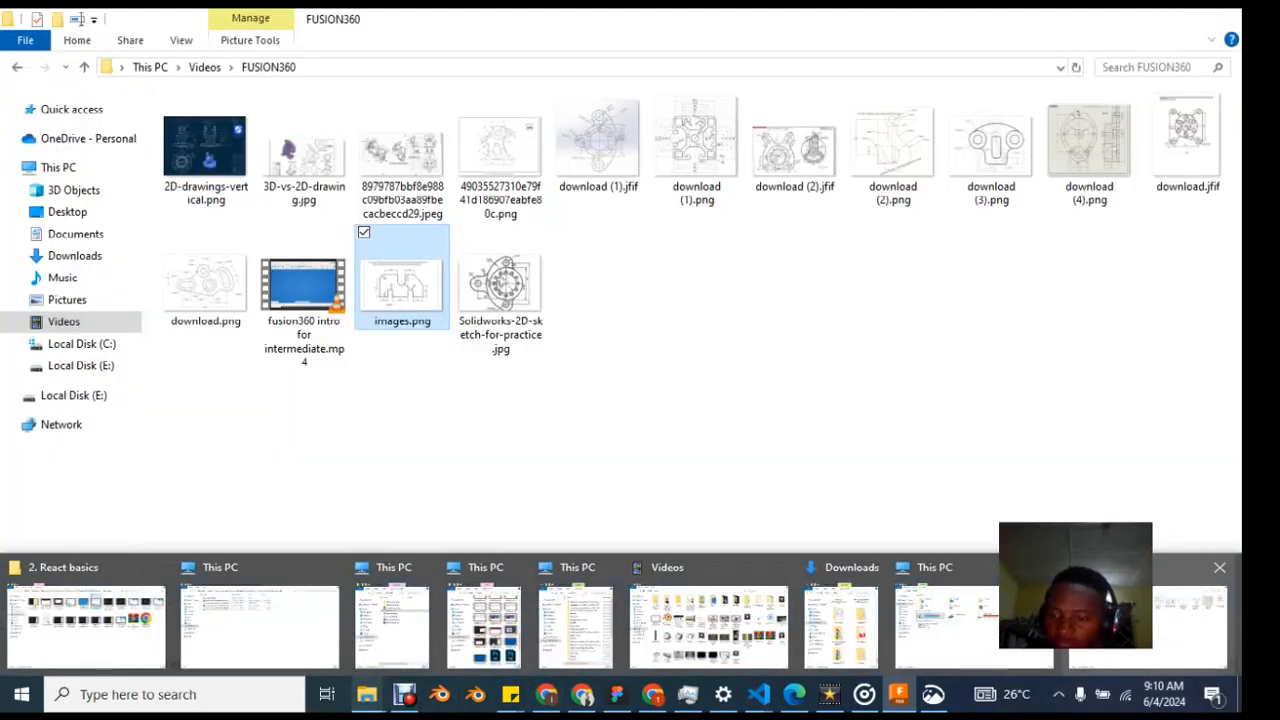
pyautogui.click(1112, 602)
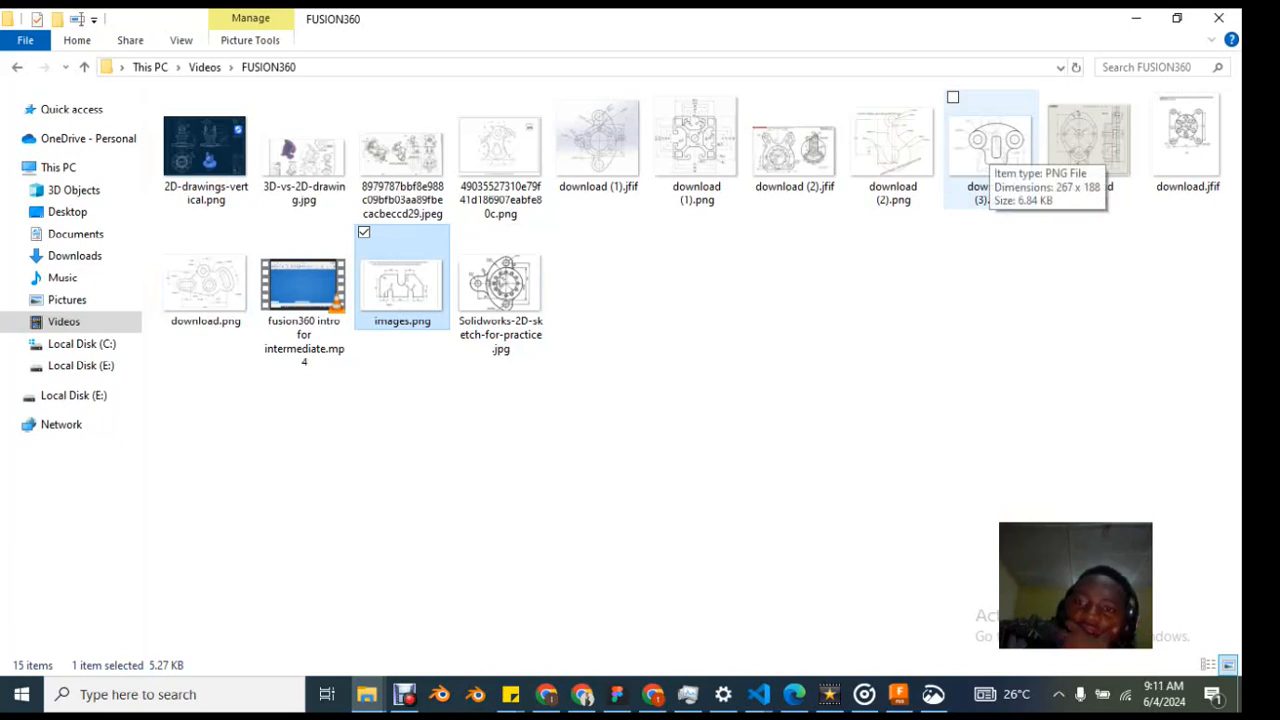
pyautogui.doubleClick(990, 145)
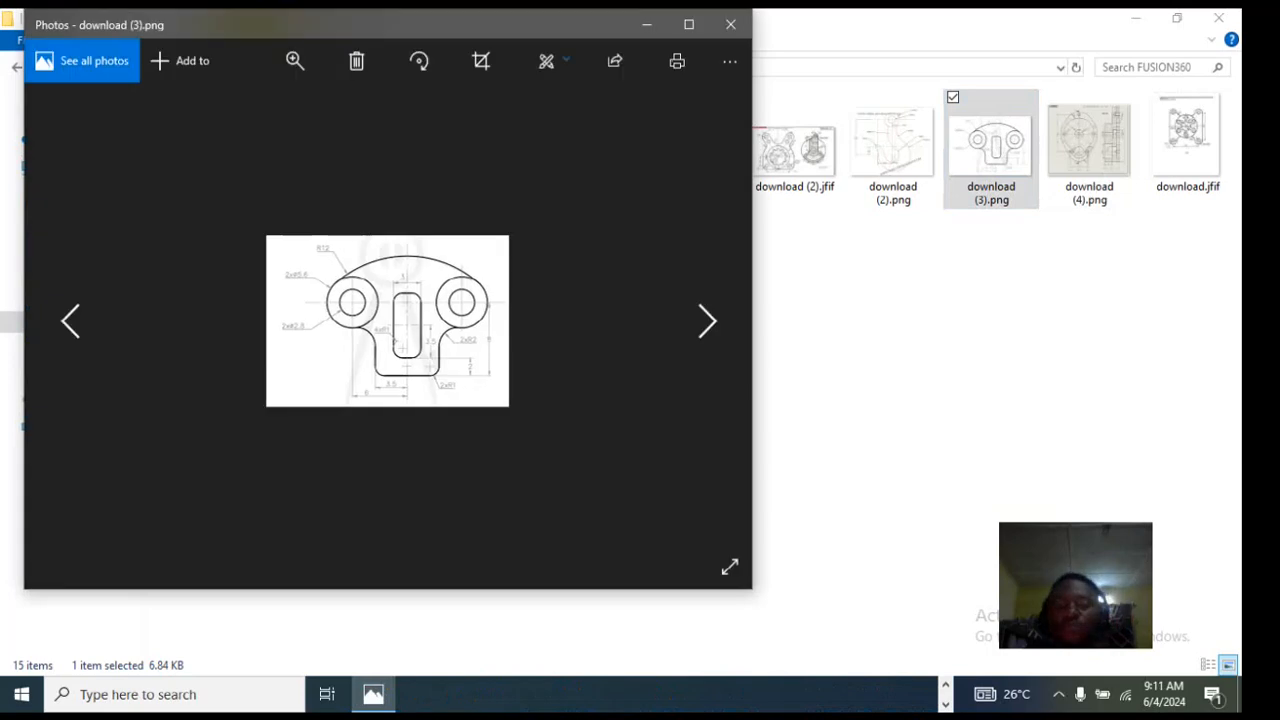
pyautogui.click(688, 24)
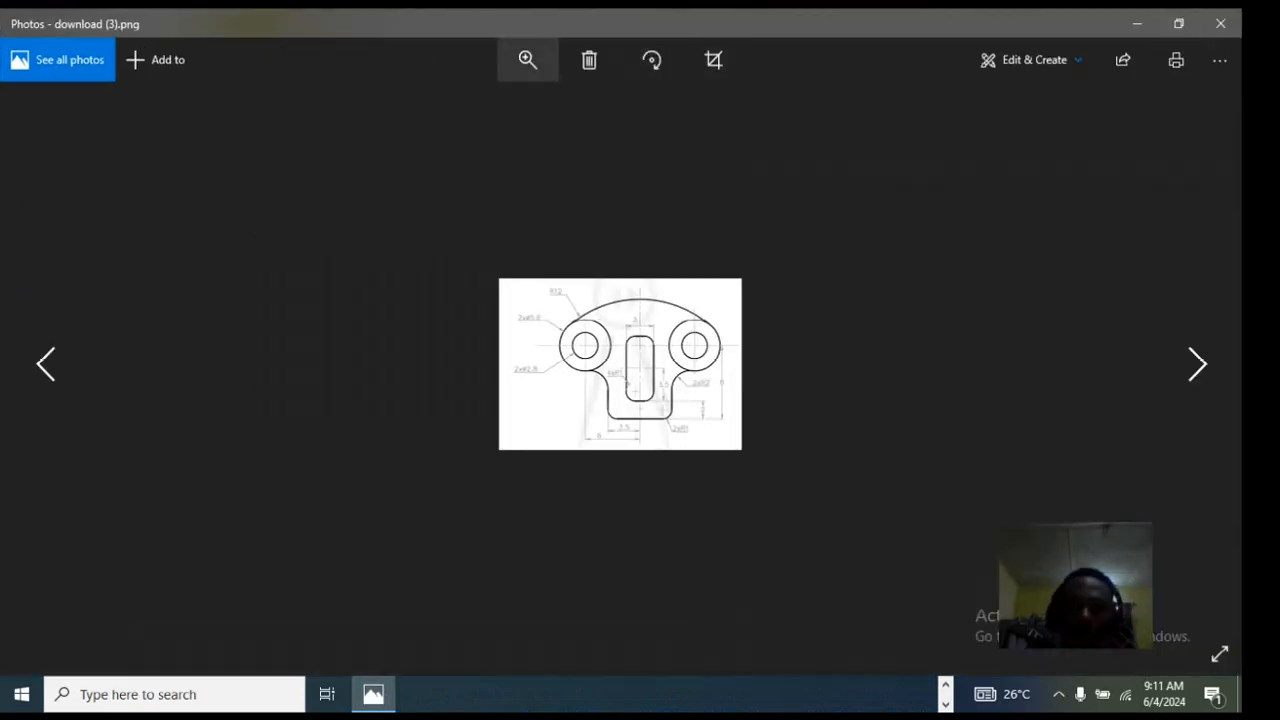
pyautogui.click(528, 59)
pyautogui.moveTo(450, 101)
pyautogui.mouseDown()
pyautogui.moveTo(557, 101)
pyautogui.moveTo(528, 101)
pyautogui.mouseUp()
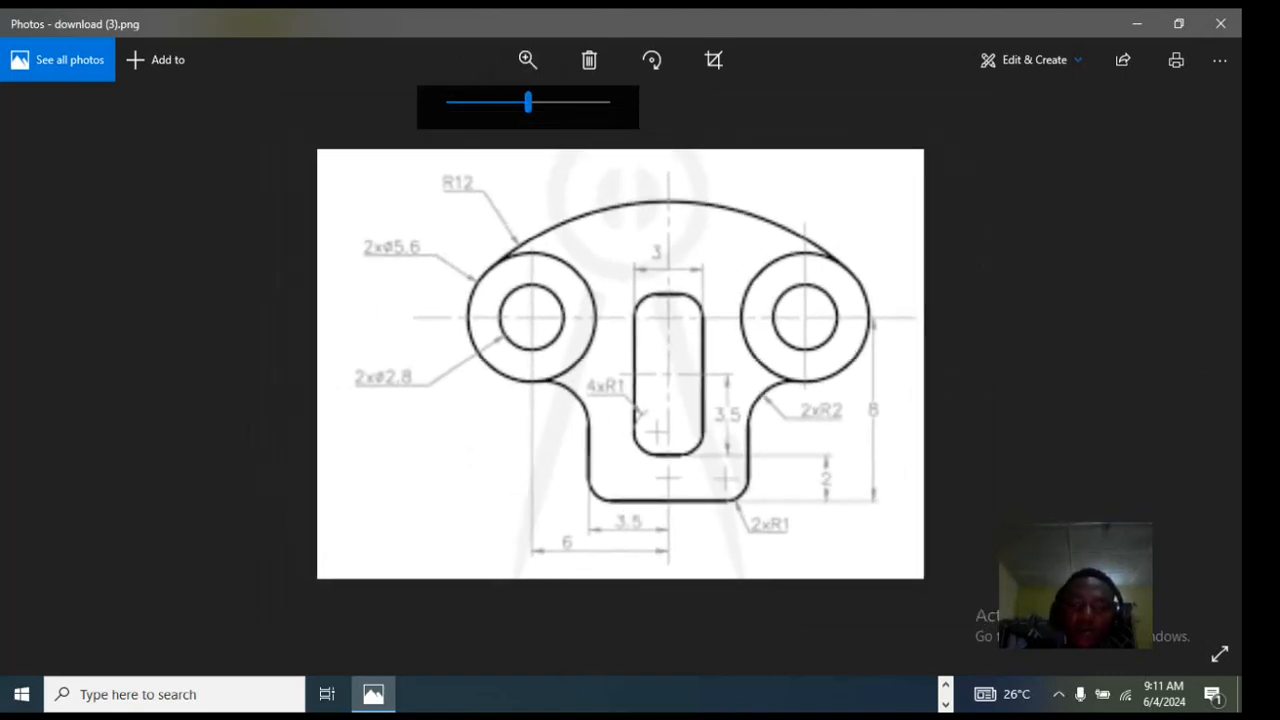
# Step: Take a rectangular snip of the whole download (3).png drawing, minimize Photos and File Explorer, and open the snip in Snip & Sketch
pyautogui.press('super+shift+s')
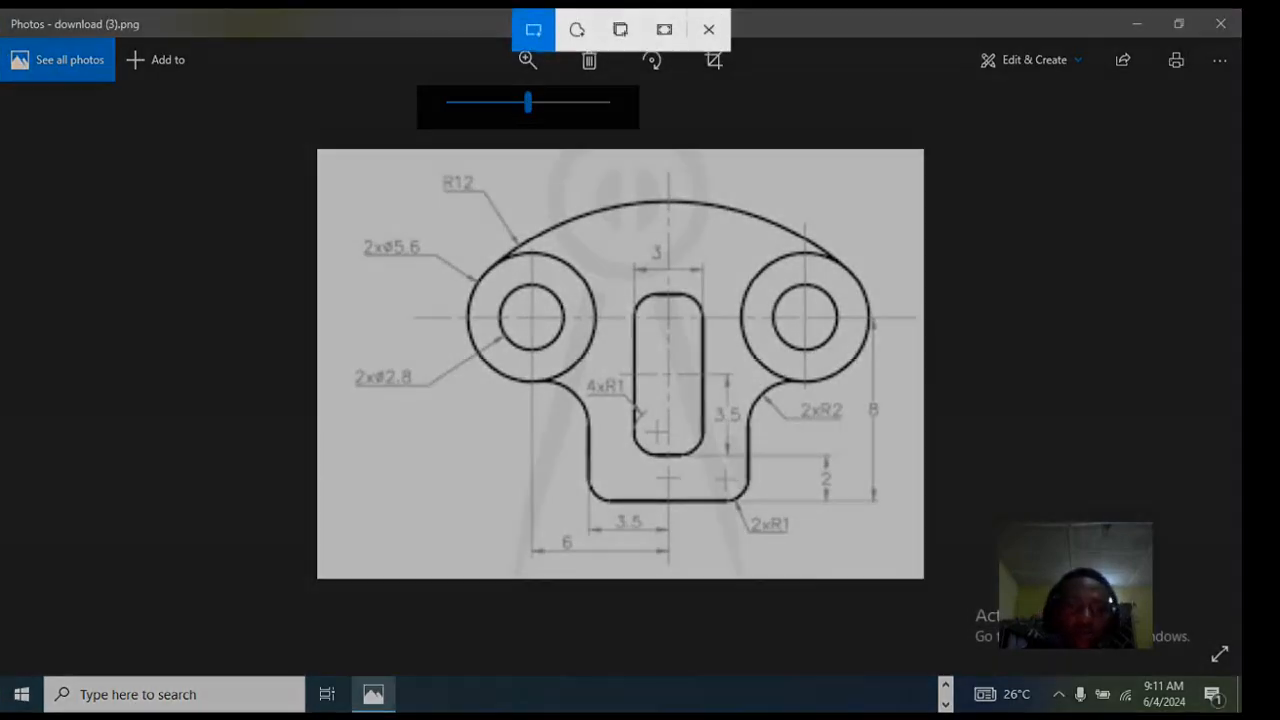
pyautogui.moveTo(317, 148)
pyautogui.mouseDown()
pyautogui.moveTo(814, 271)
pyautogui.moveTo(992, 552)
pyautogui.moveTo(923, 578)
pyautogui.mouseUp()
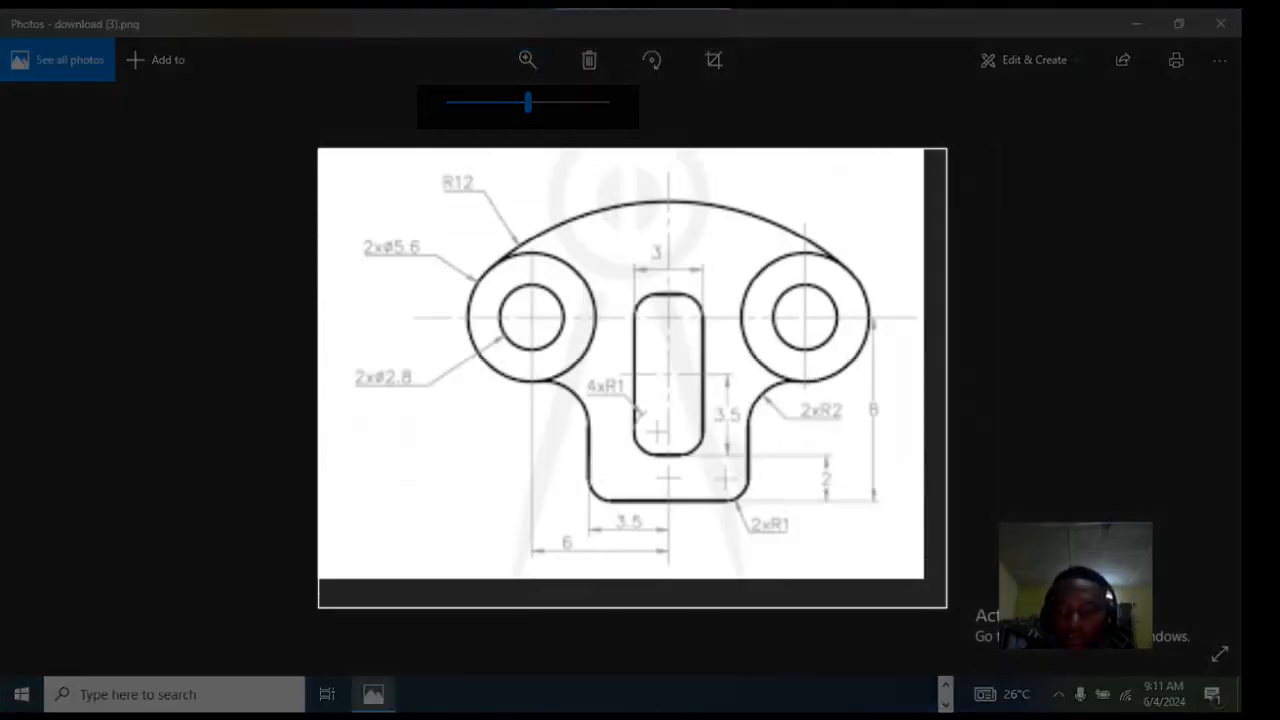
pyautogui.click(1137, 23)
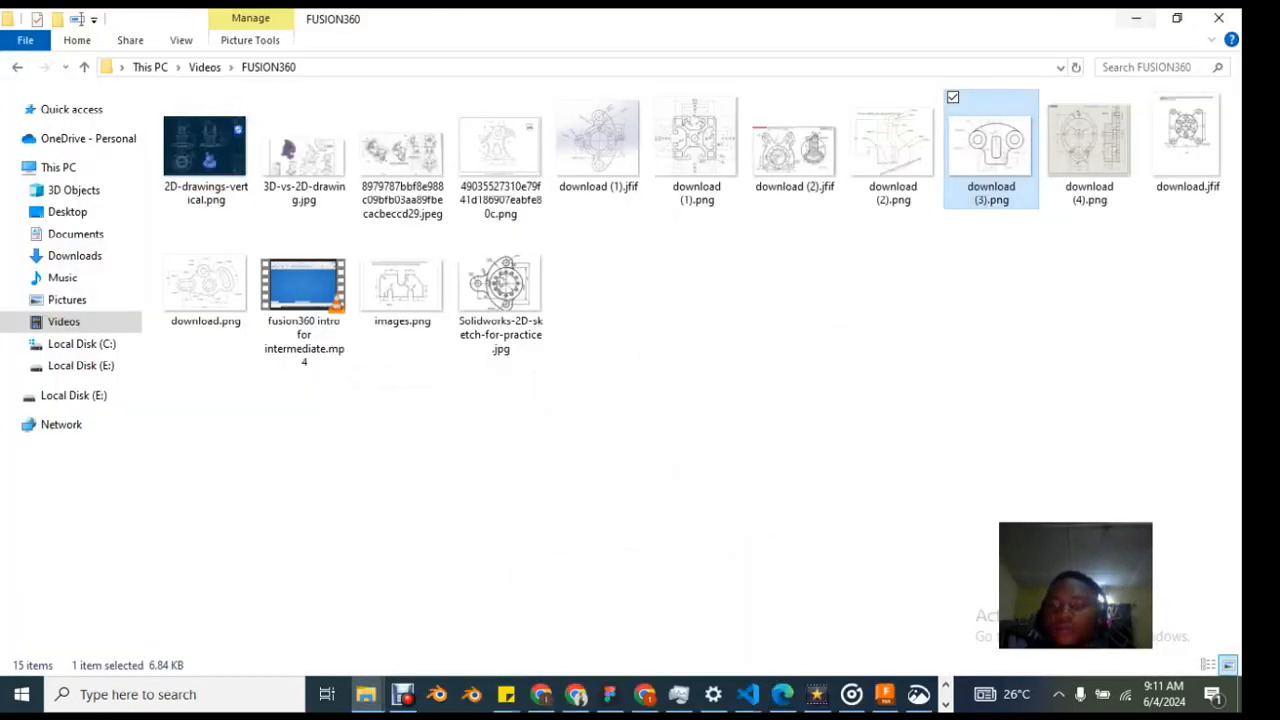
pyautogui.click(1137, 18)
pyautogui.click(1076, 572)
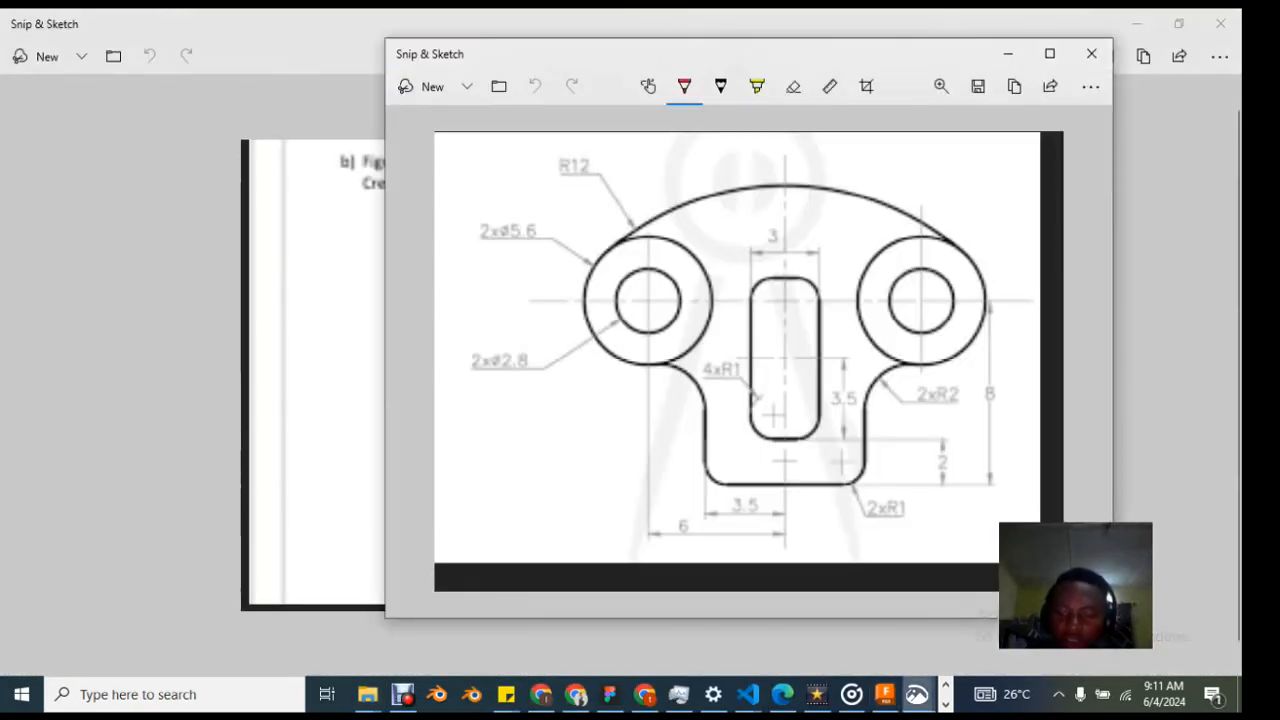
# Step: Close the Figure 1 snip, keep the new bracket drawing's snip available, and return to Fusion
pyautogui.moveTo(917, 694)
pyautogui.moveTo(849, 620)
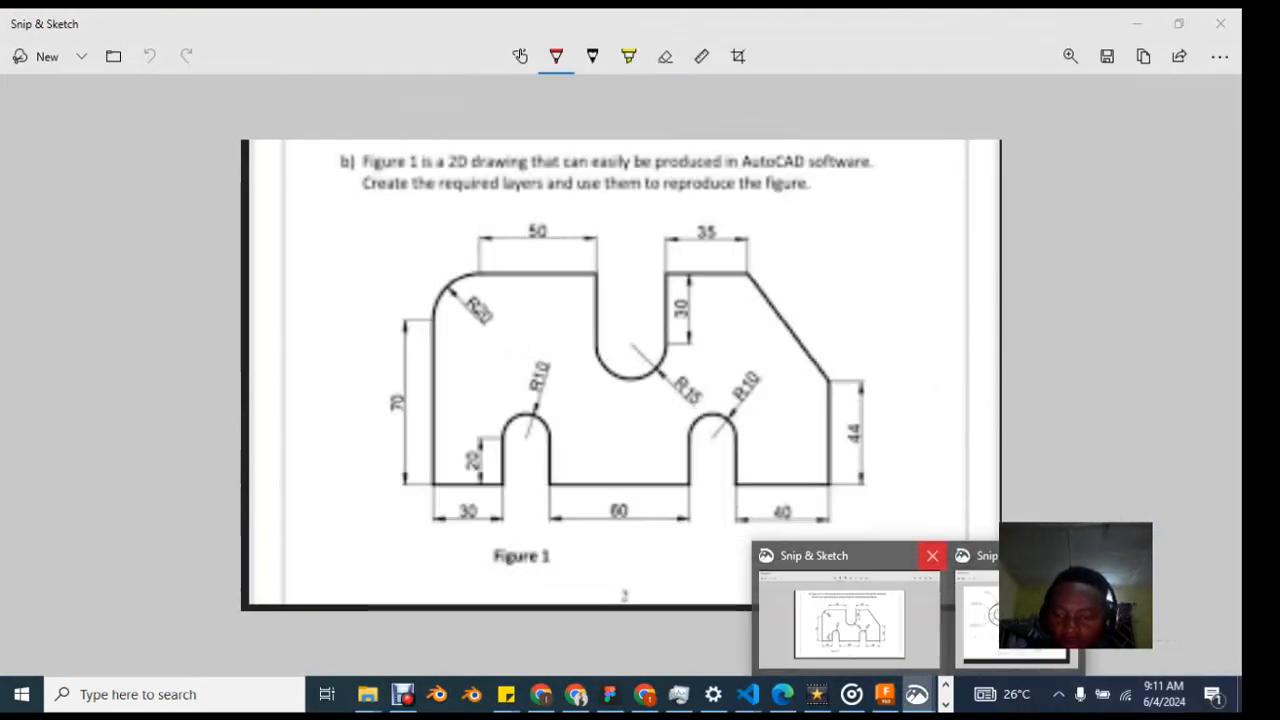
pyautogui.click(932, 555)
pyautogui.click(918, 612)
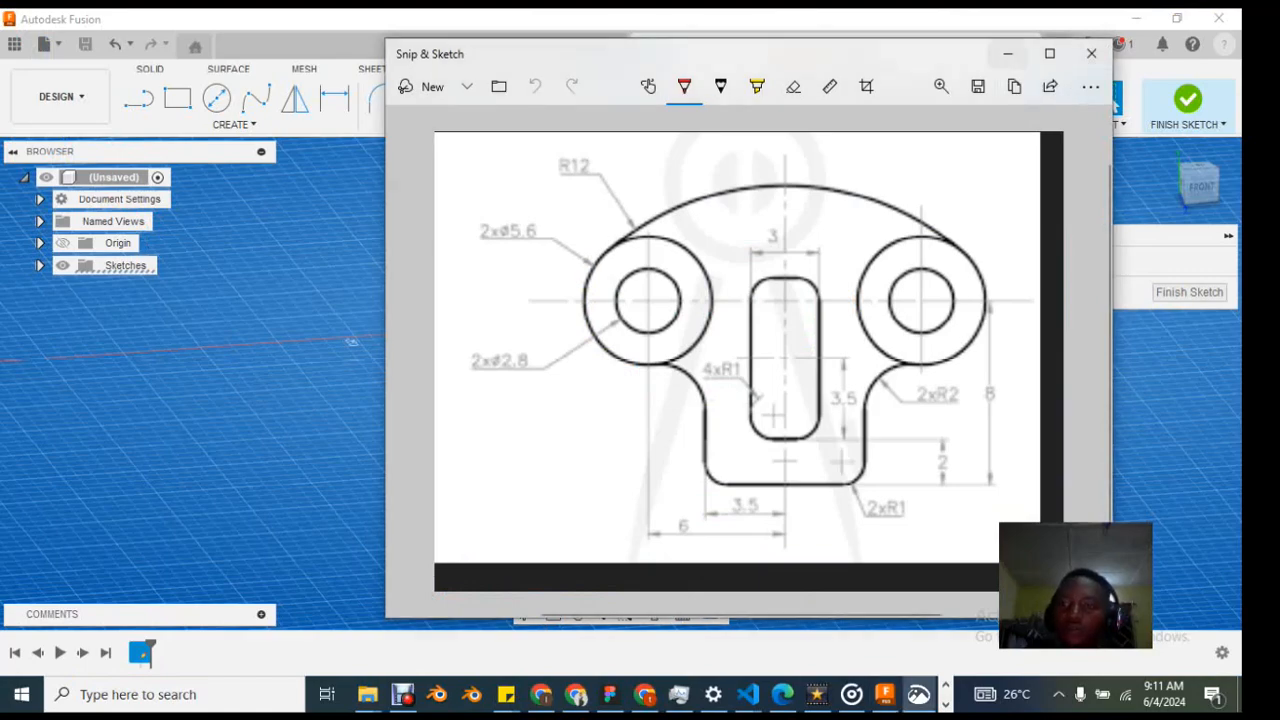
pyautogui.click(1008, 53)
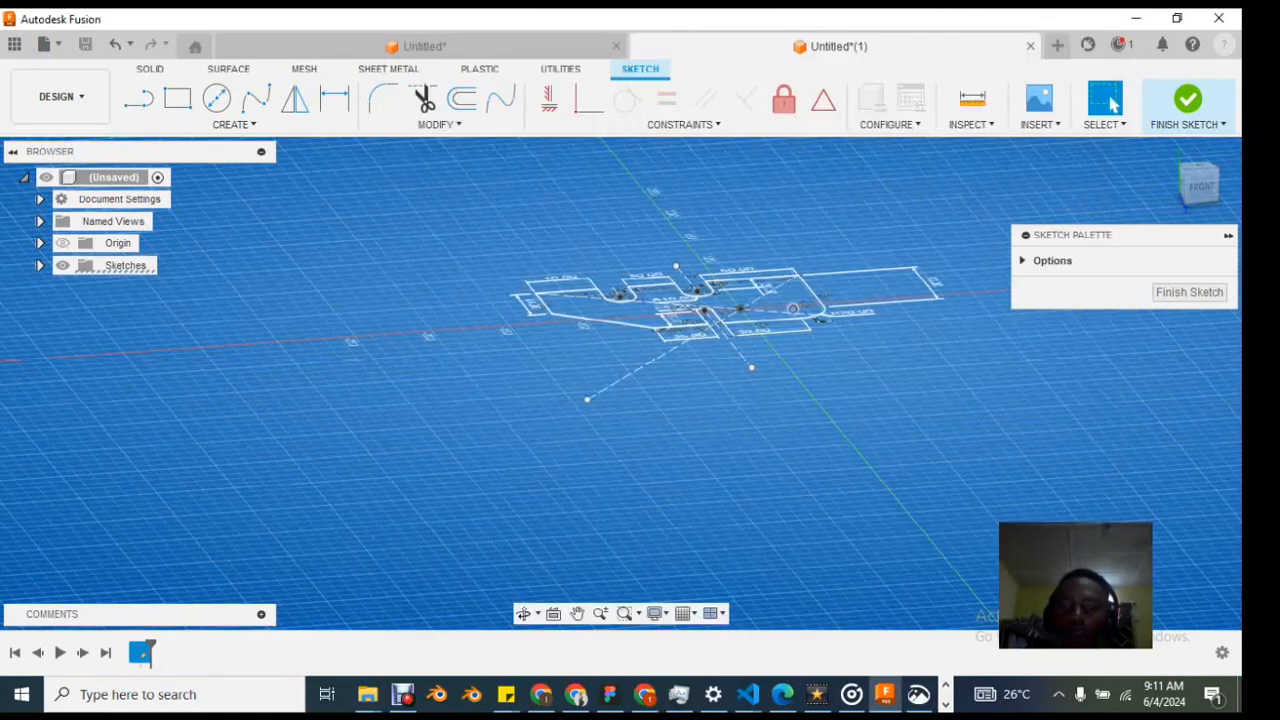
pyautogui.scroll(3, 673, 420)
pyautogui.scroll(-5, 673, 420)
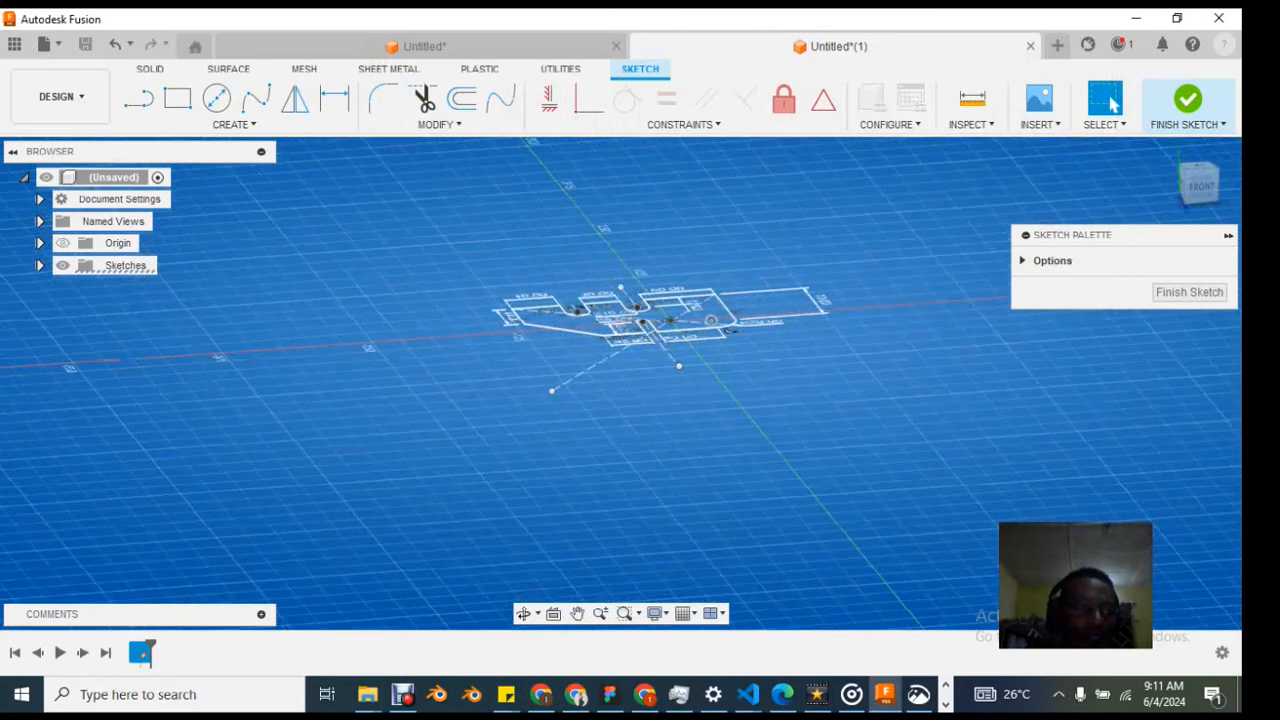
pyautogui.click(24, 177)
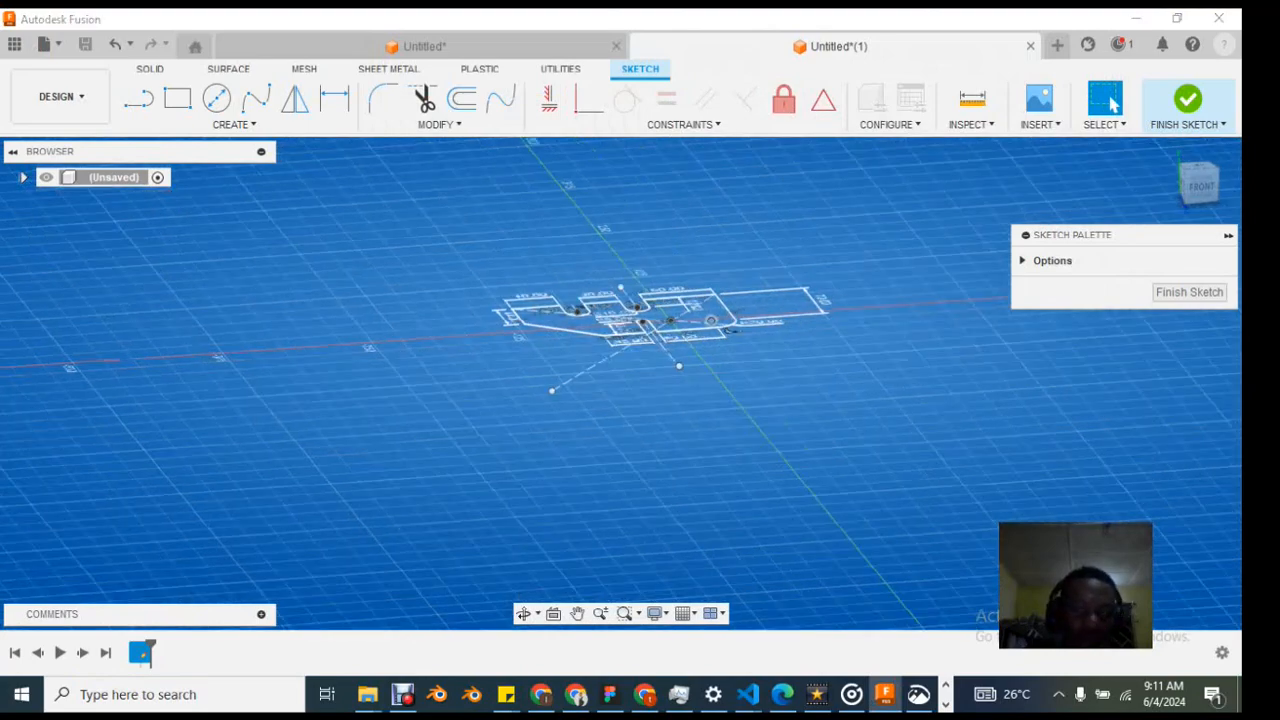
pyautogui.scroll(-2, 592, 278)
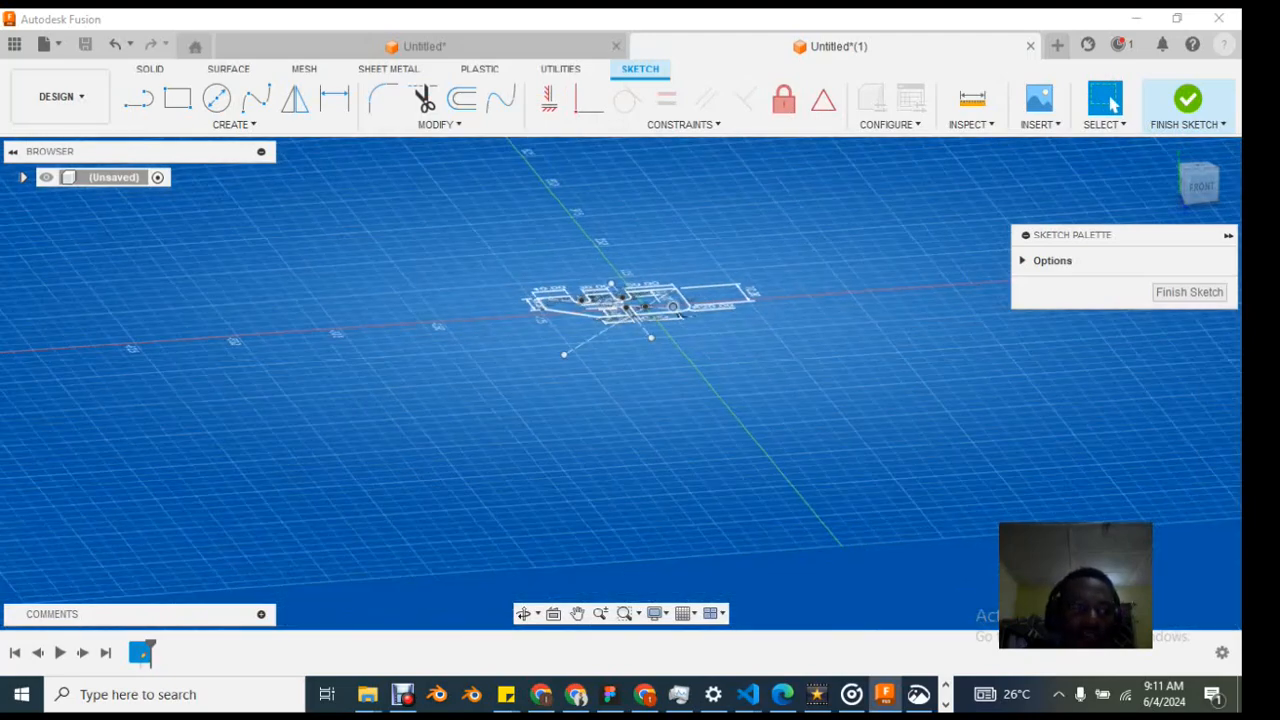
pyautogui.click(24, 177)
pyautogui.click(41, 265)
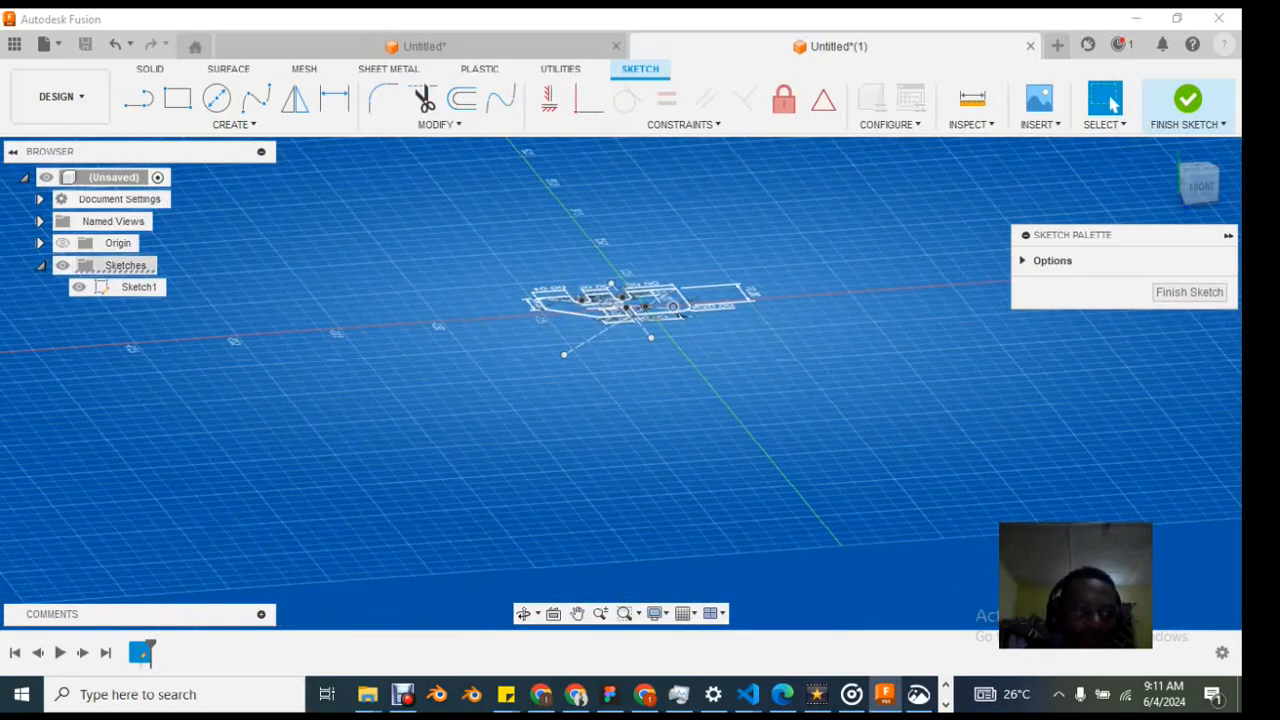
pyautogui.click(41, 265)
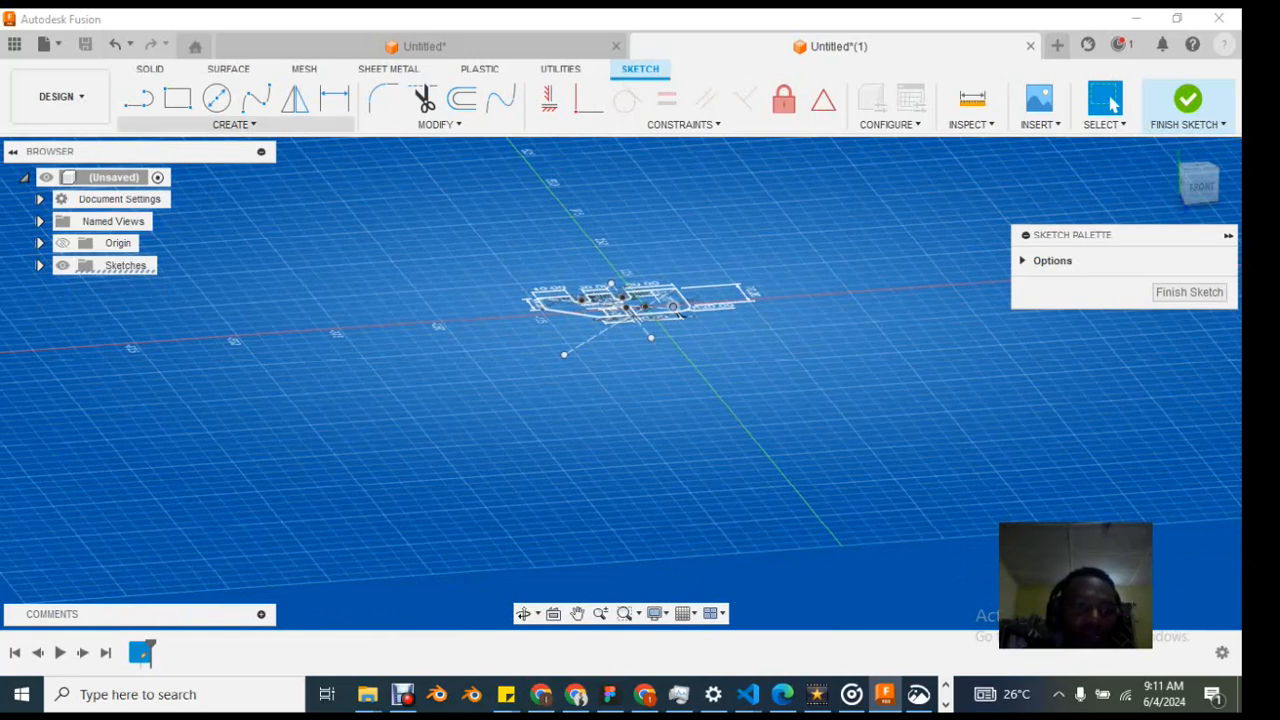
pyautogui.click(234, 124)
pyautogui.moveTo(165, 162)
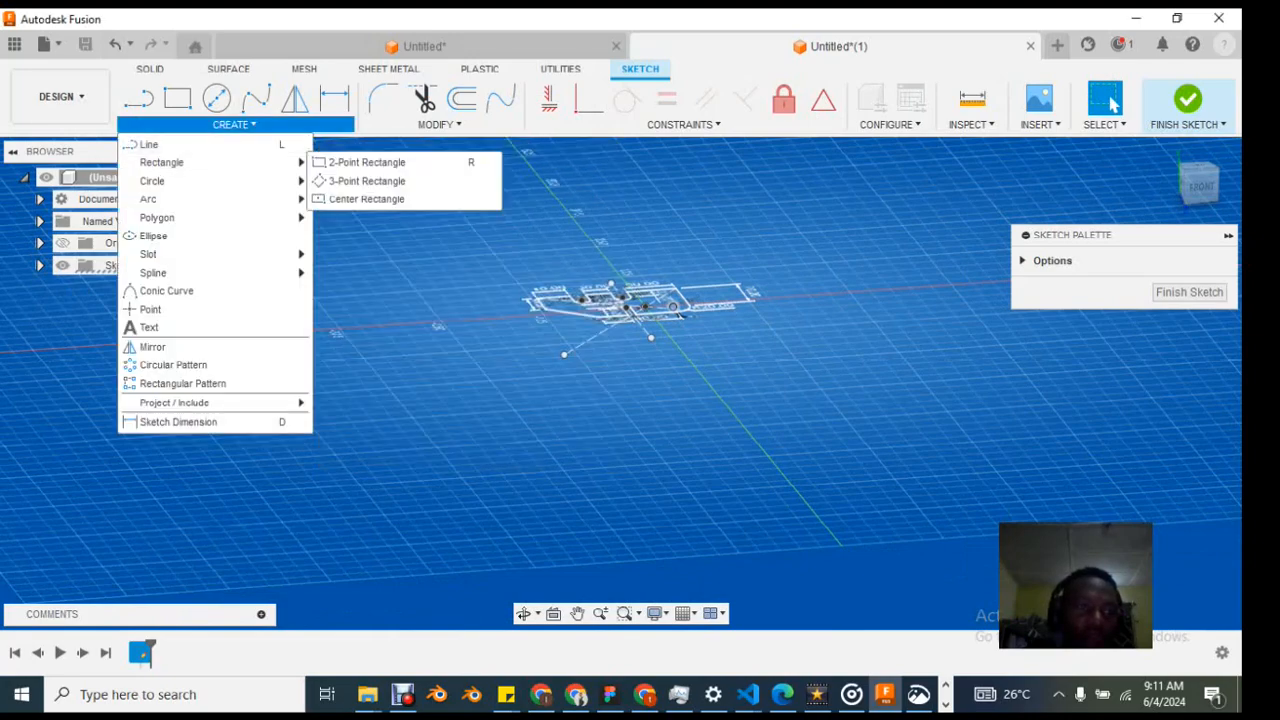
pyautogui.click(256, 98)
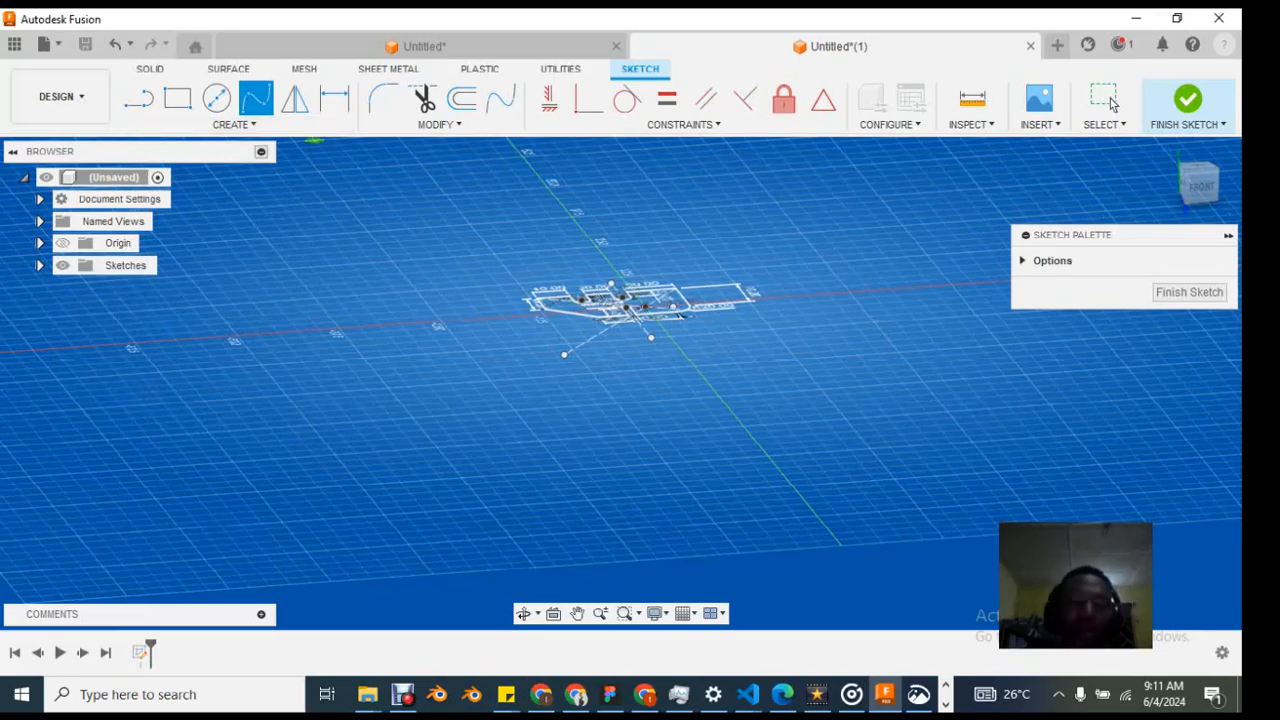
pyautogui.scroll(3, 688, 300)
pyautogui.scroll(-3, 682, 282)
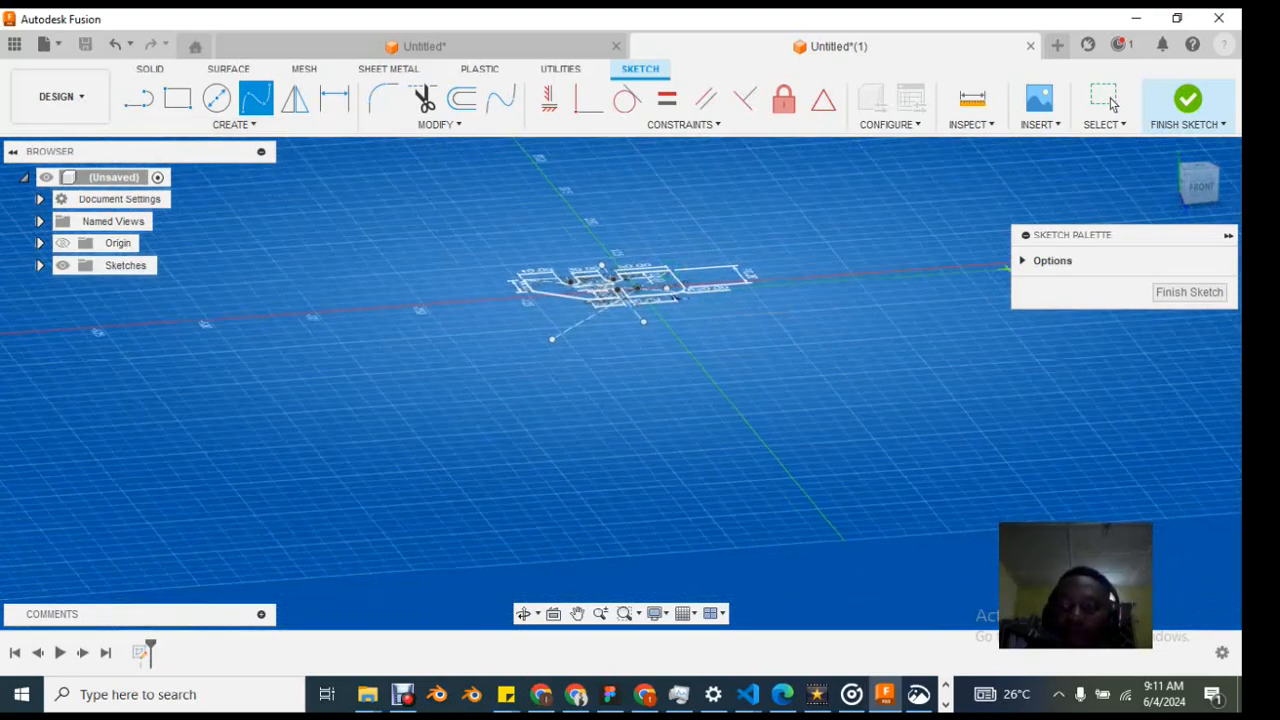
# Step: Finish the notched plate sketch
pyautogui.click(1155, 100)
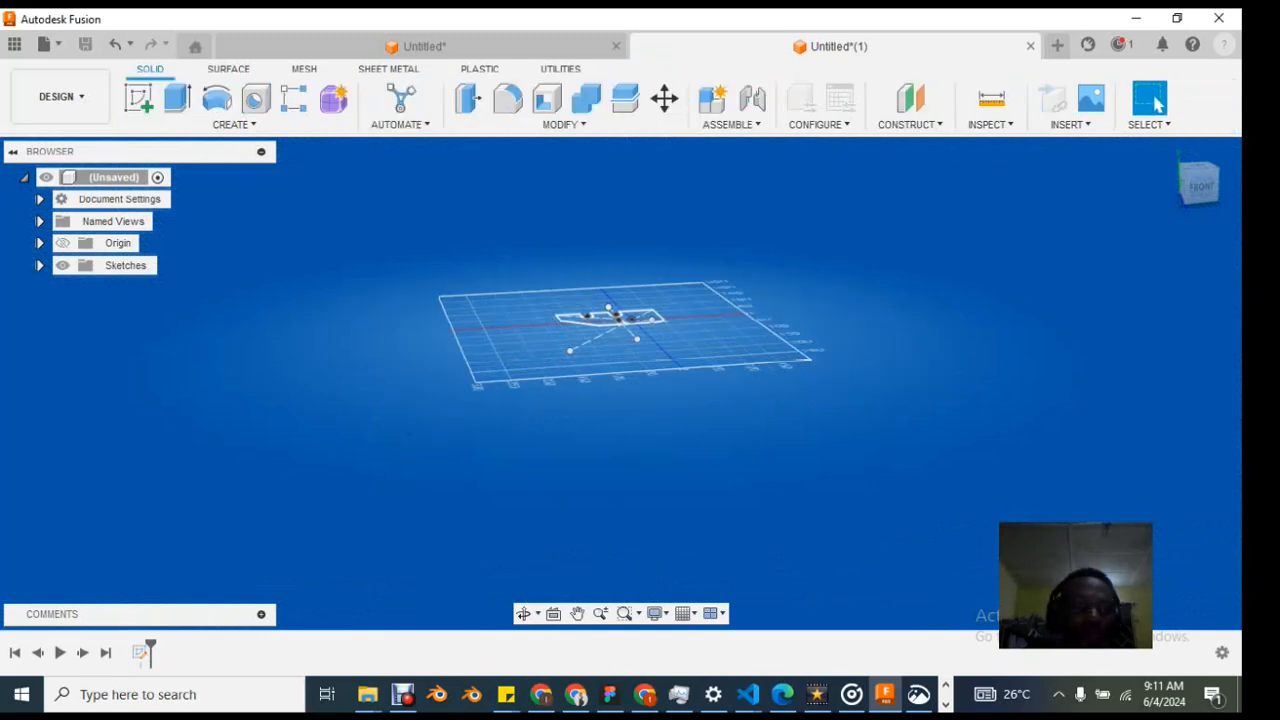
pyautogui.click(234, 124)
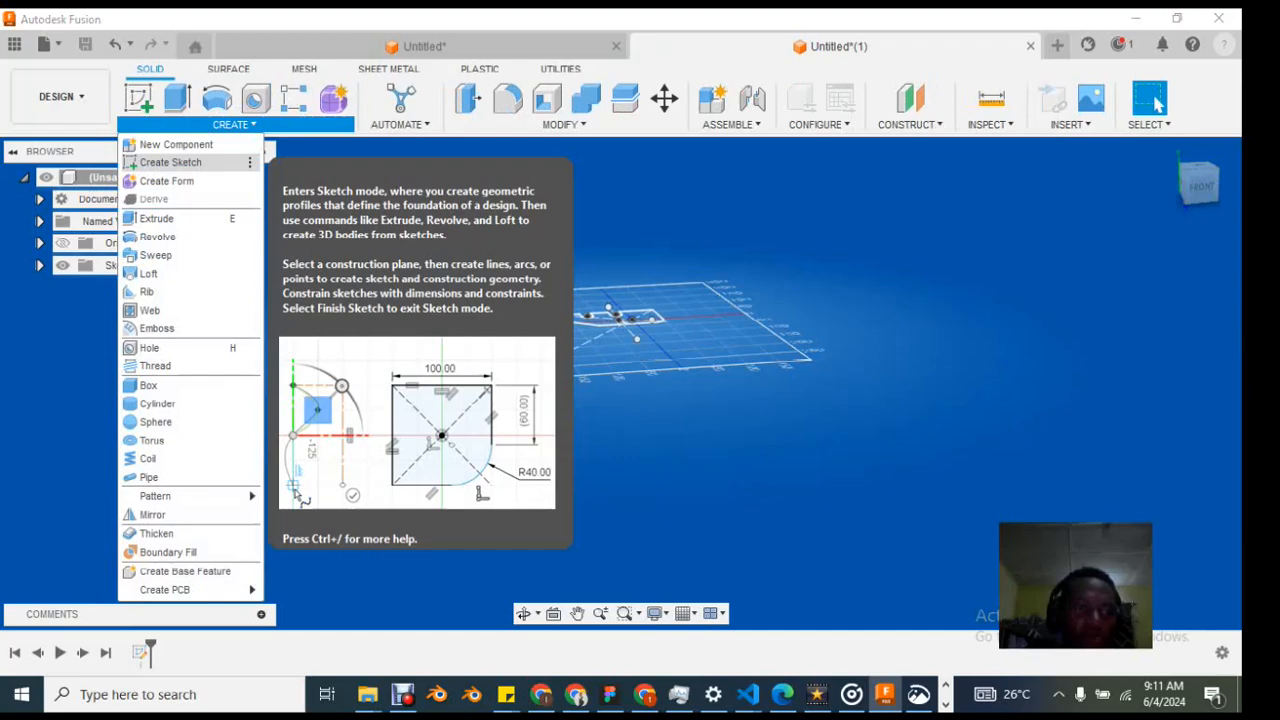
pyautogui.click(171, 160)
pyautogui.scroll(2, 686, 272)
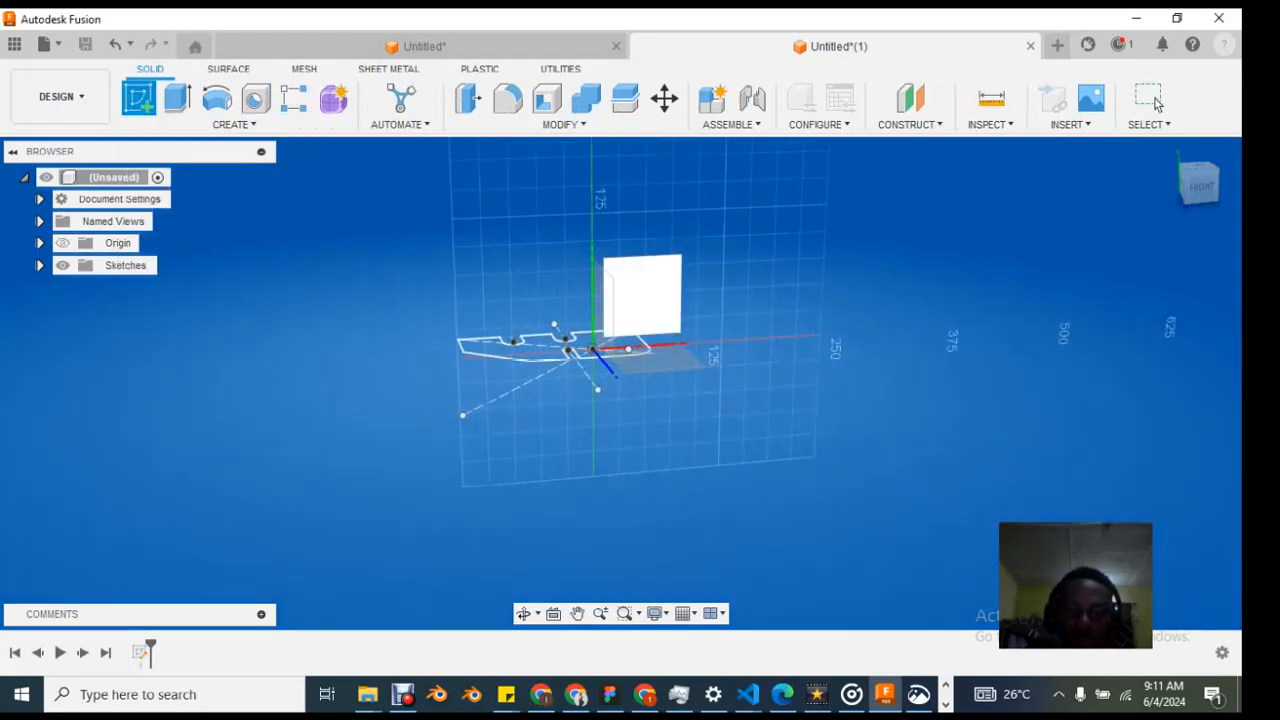
pyautogui.click(684, 358)
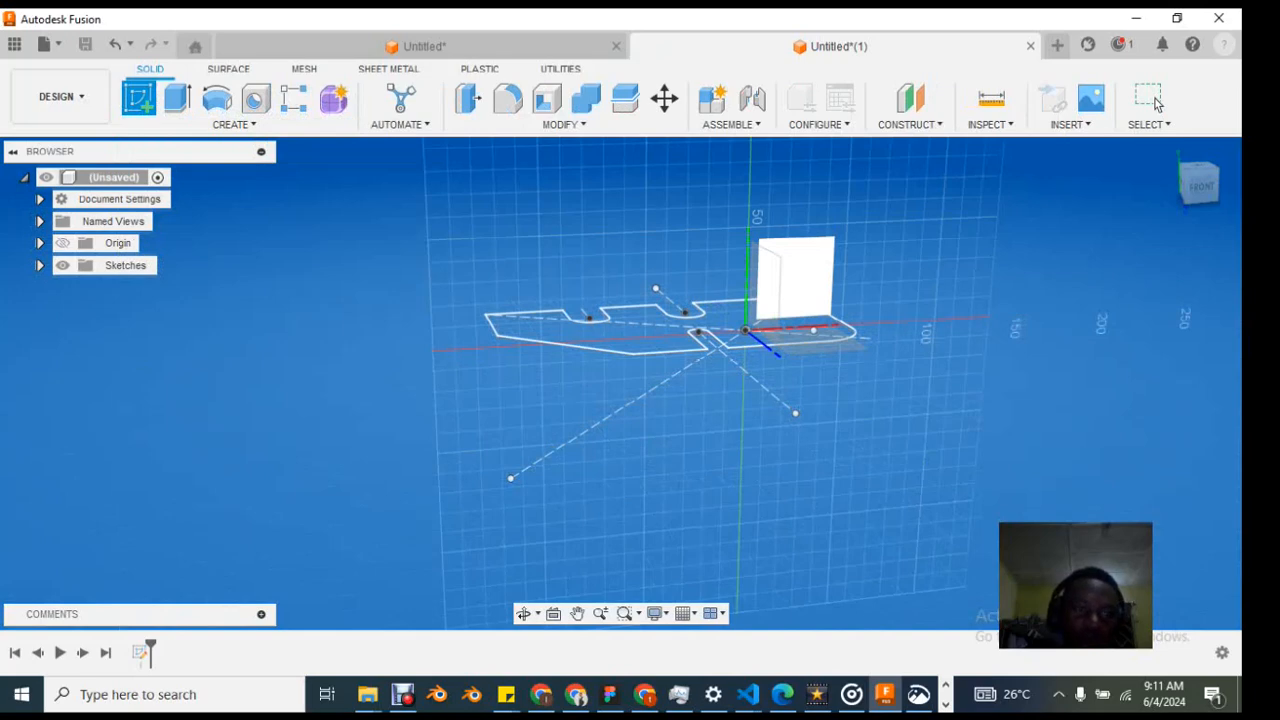
# Step: Create a new internal standard component named Component1 under the unsaved root design, with activation enabled
pyautogui.click(234, 125)
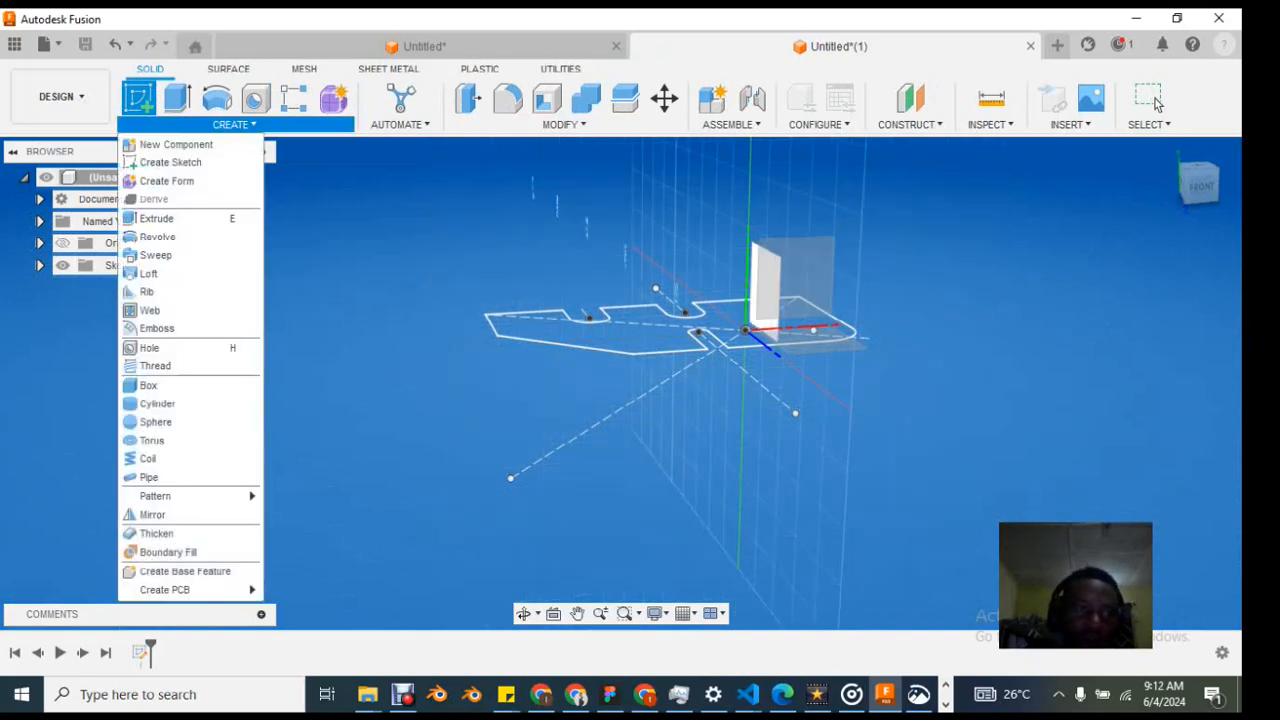
pyautogui.click(176, 144)
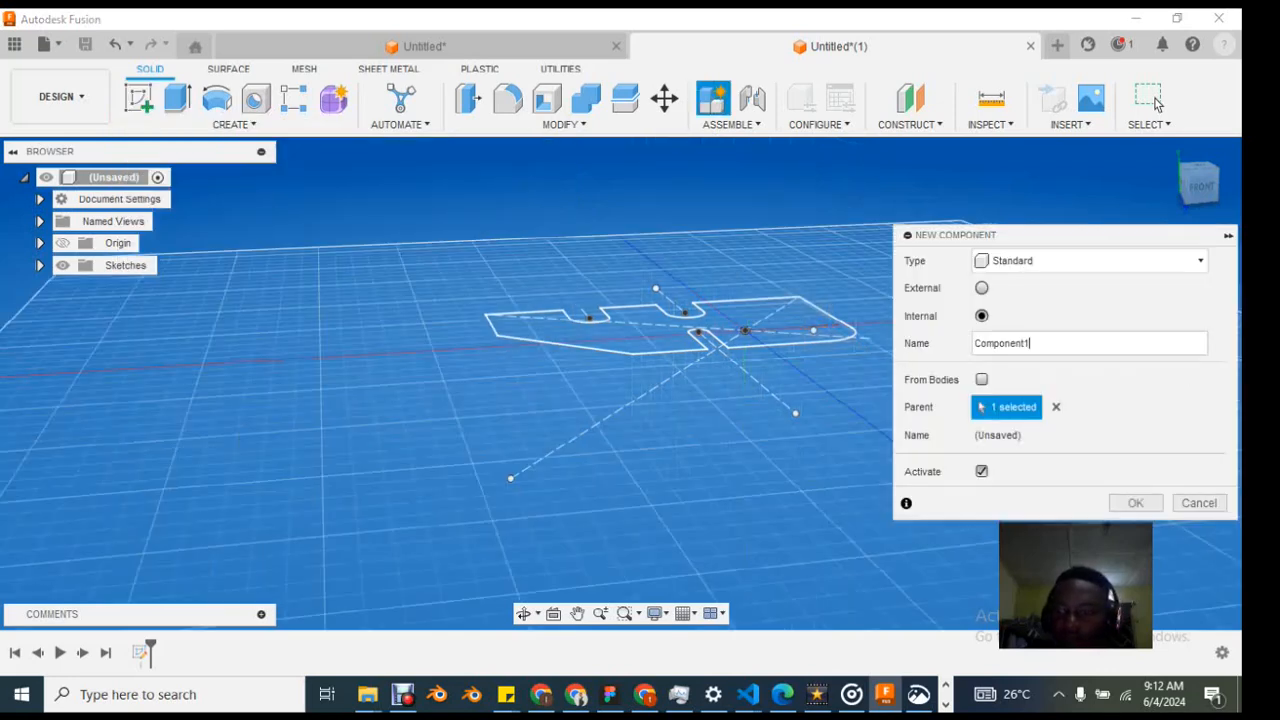
pyautogui.doubleClick(1001, 343)
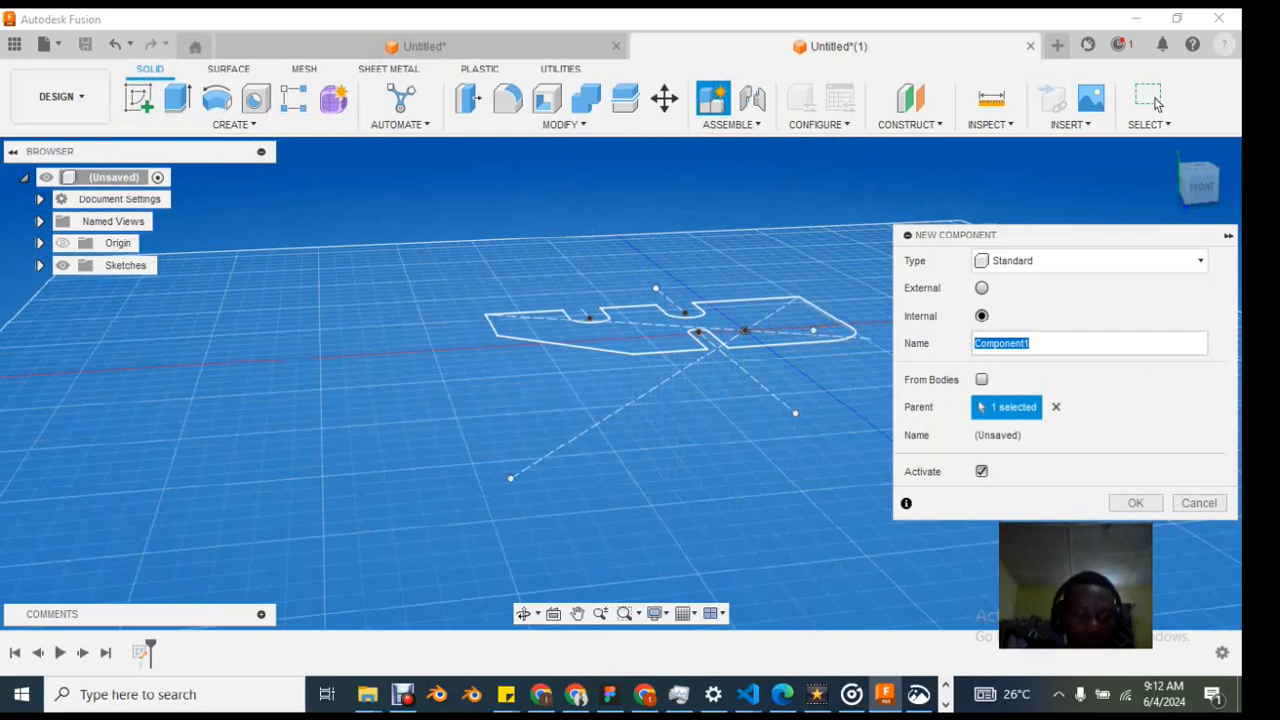
pyautogui.press('Return')
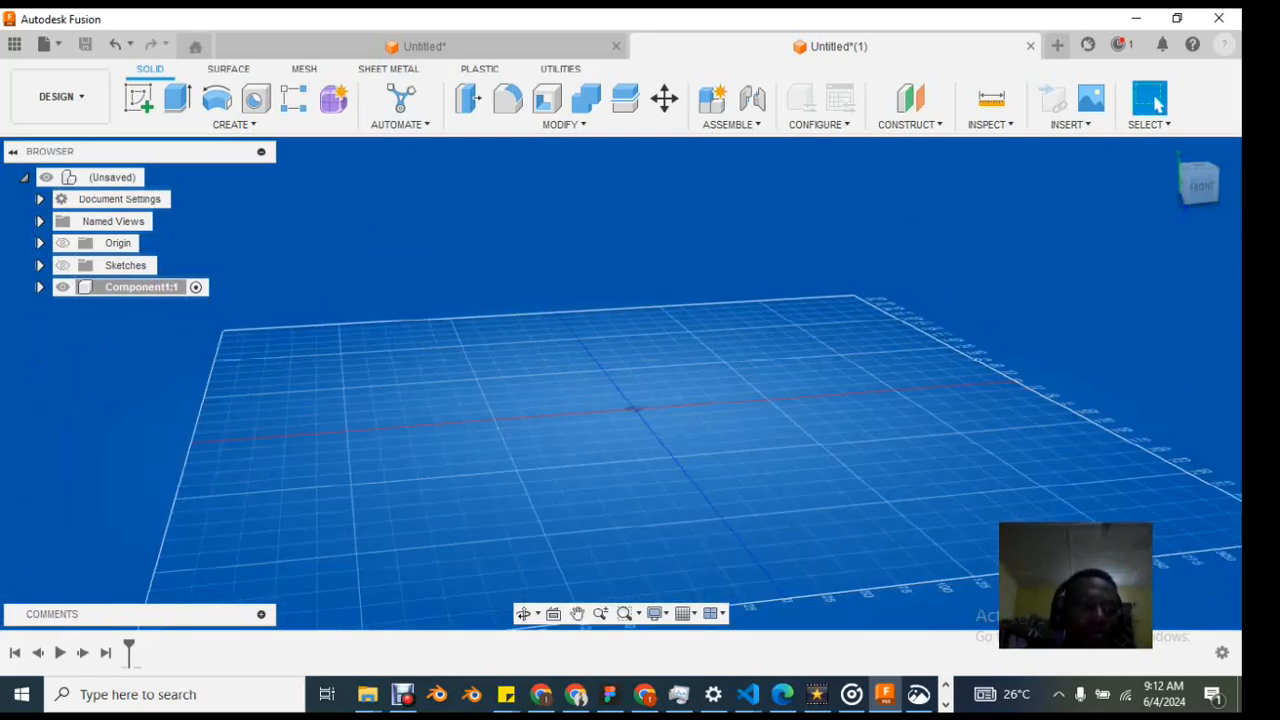
# Step: Expand the new component in the browser and start a sketch in it on the horizontal plane
pyautogui.click(40, 287)
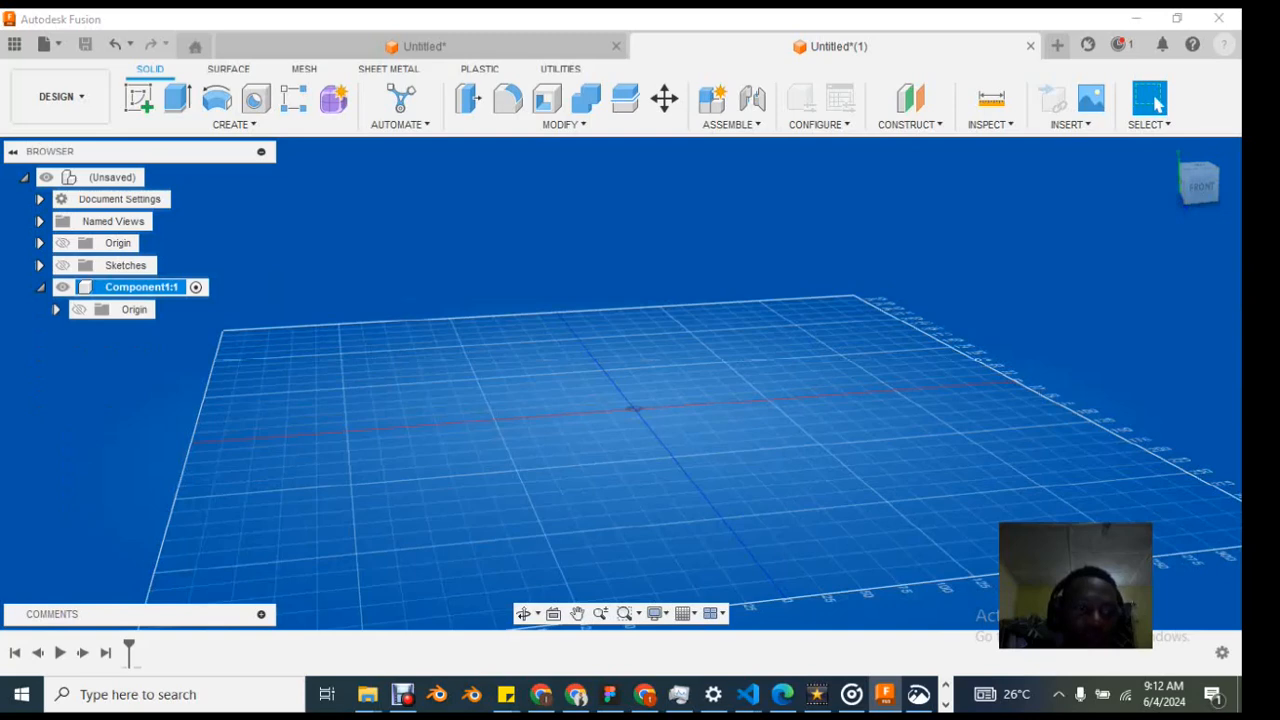
pyautogui.click(234, 125)
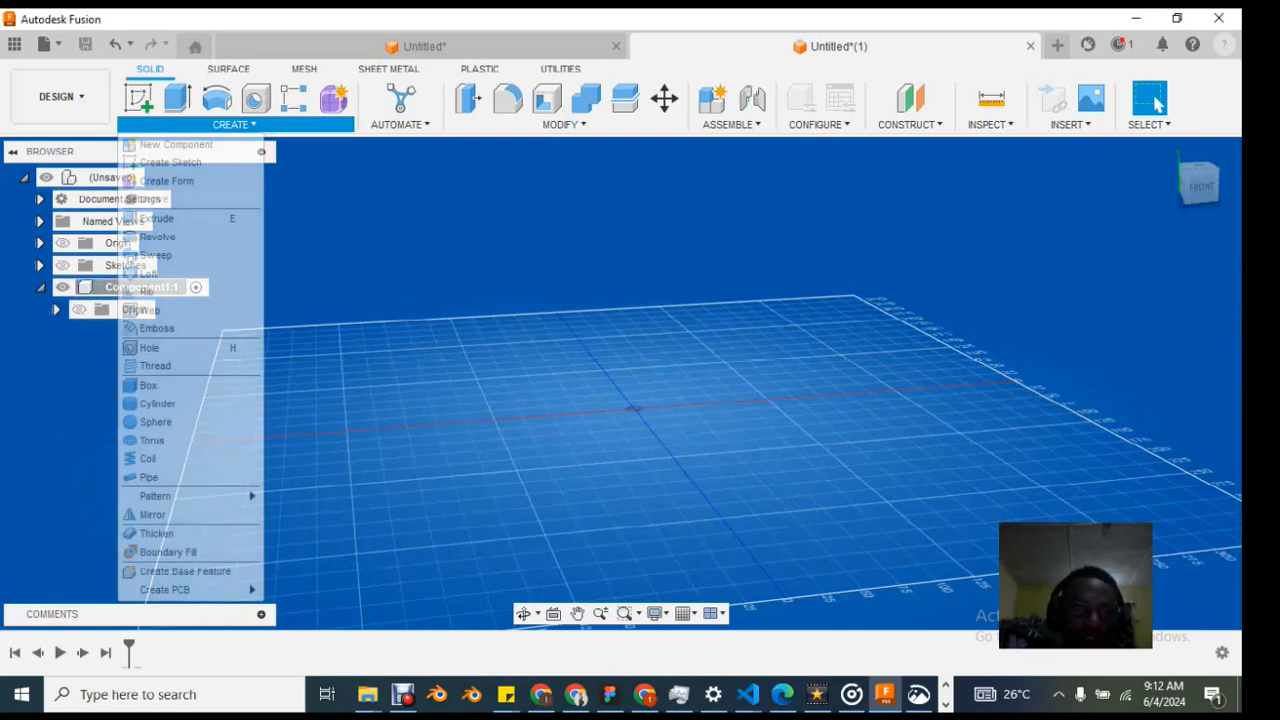
pyautogui.click(172, 162)
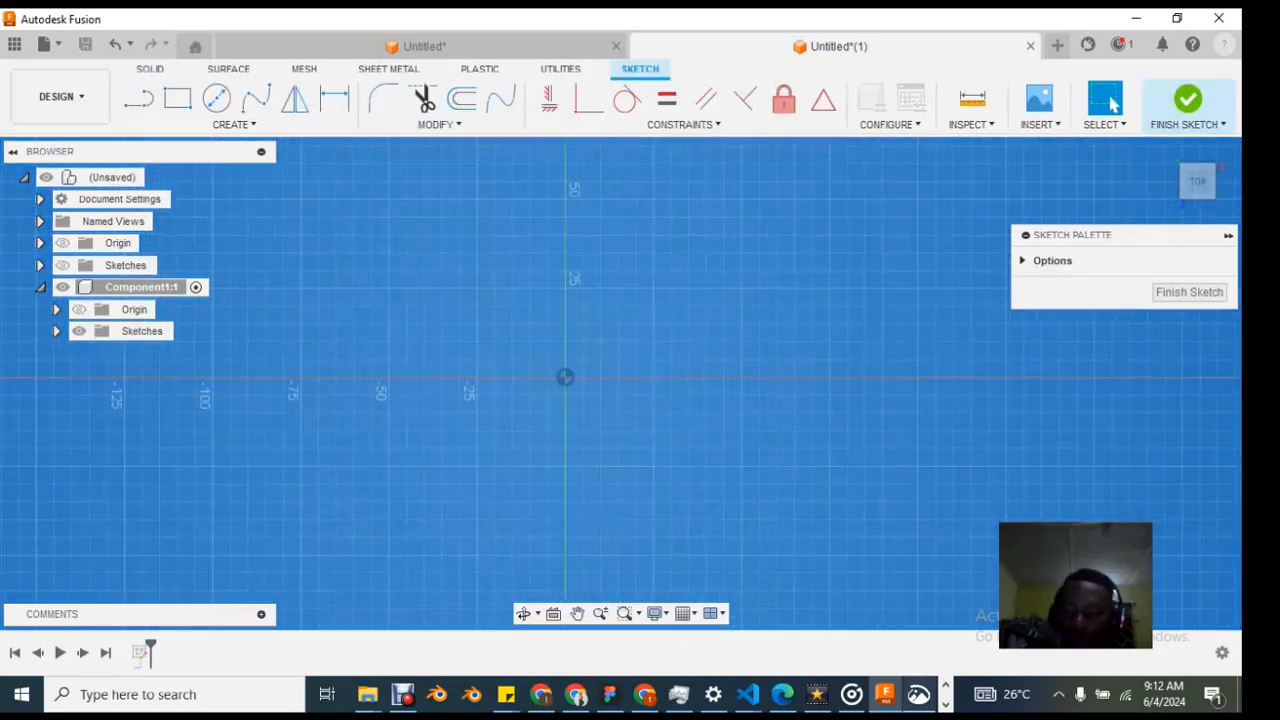
# Step: Bring up the bracket drawing in Snip & Sketch, review its shape and dimensions, and return to the empty sketch in Fusion
pyautogui.click(945, 705)
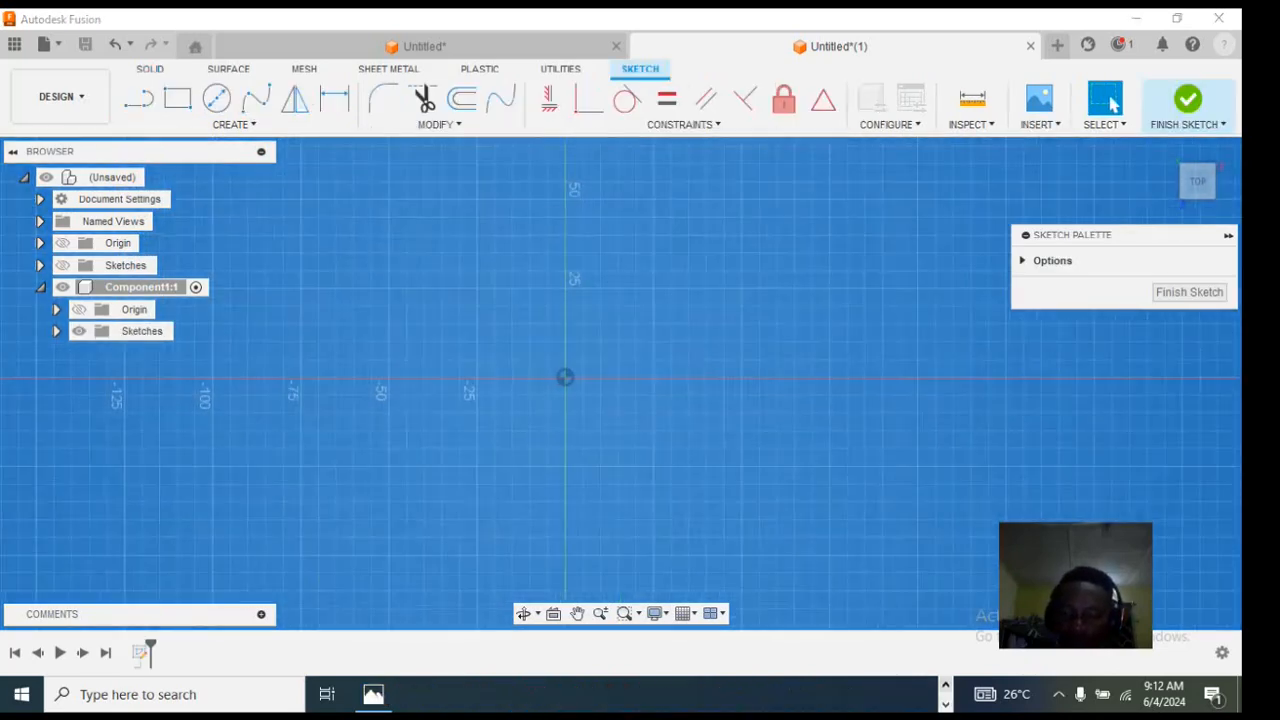
pyautogui.click(945, 685)
pyautogui.click(918, 694)
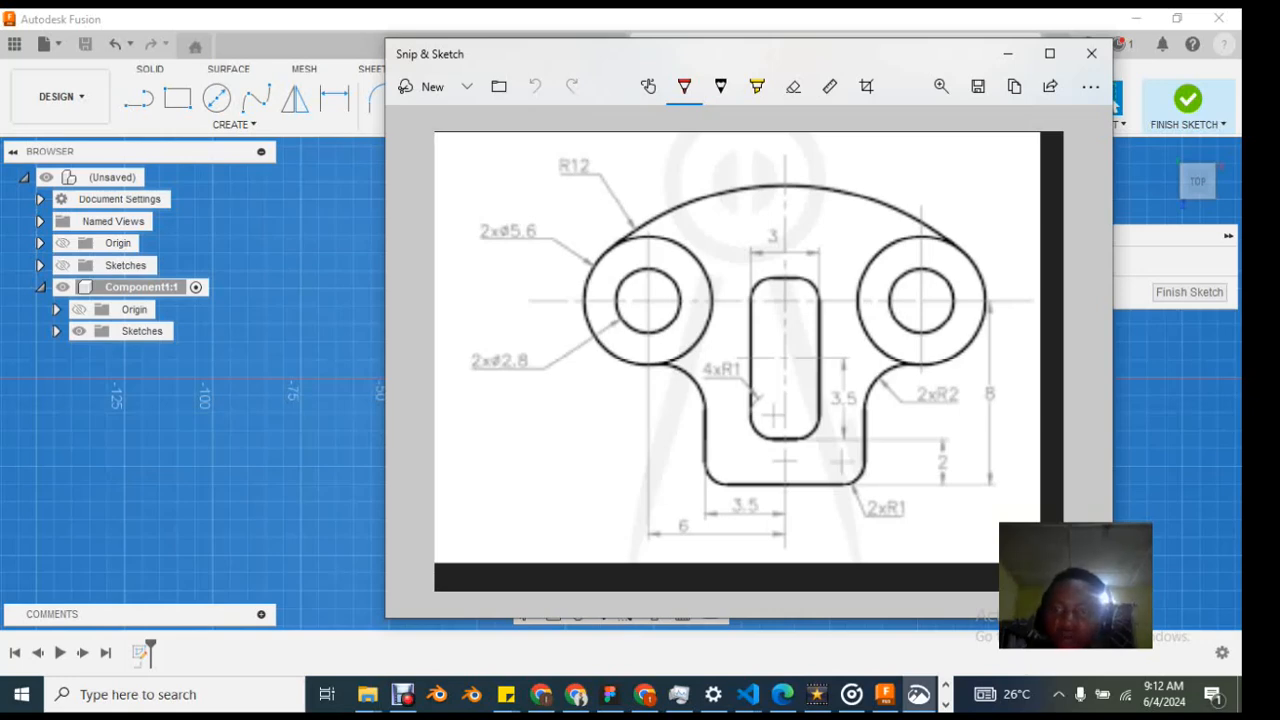
pyautogui.click(1008, 53)
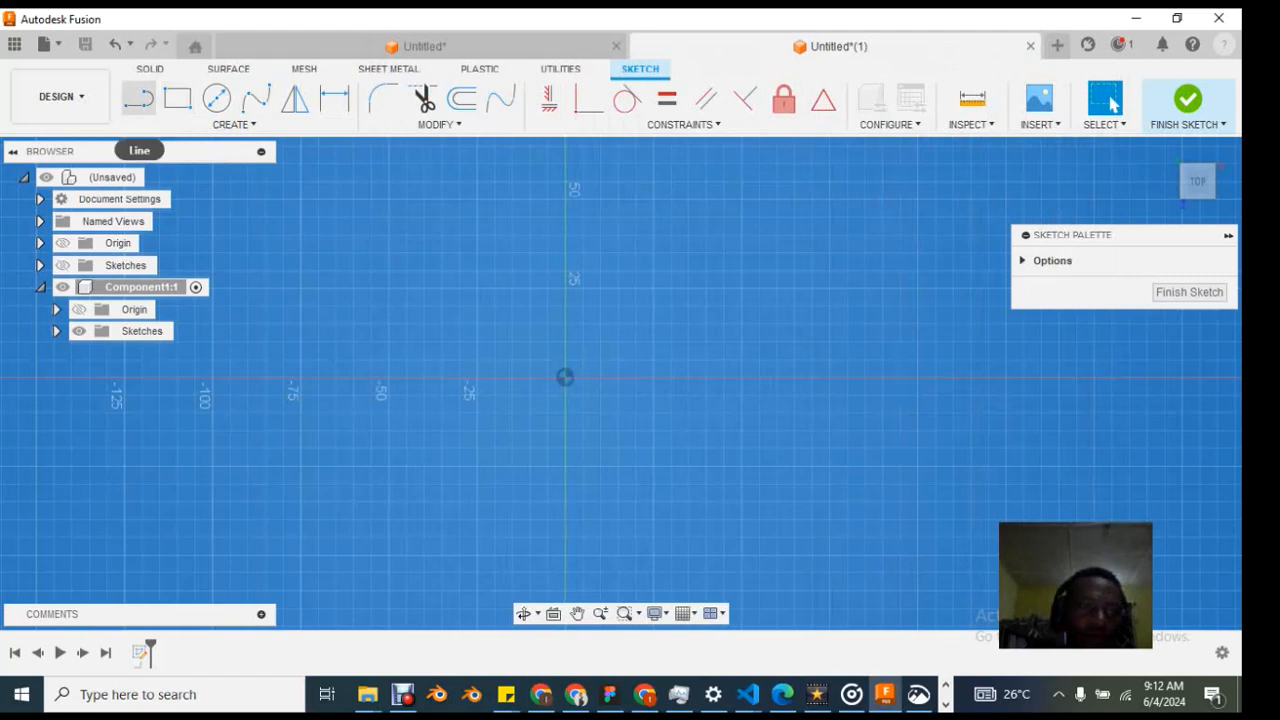
pyautogui.click(139, 97)
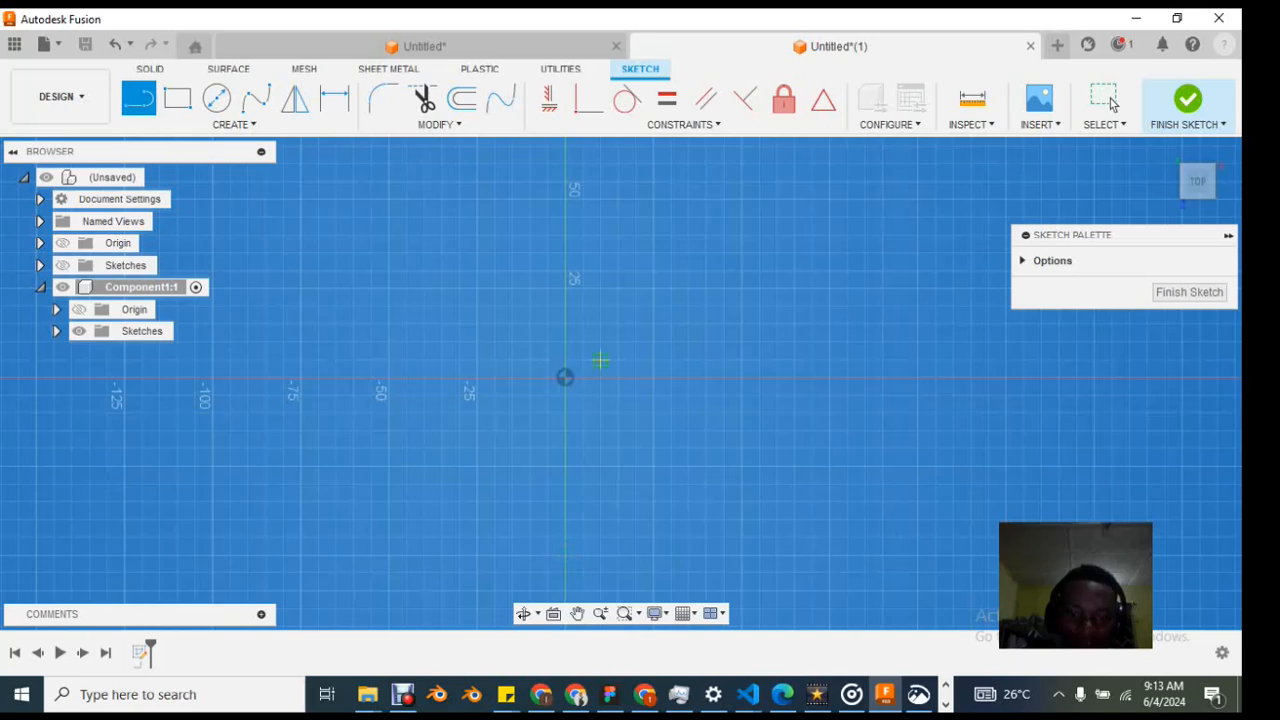
pyautogui.click(565, 377)
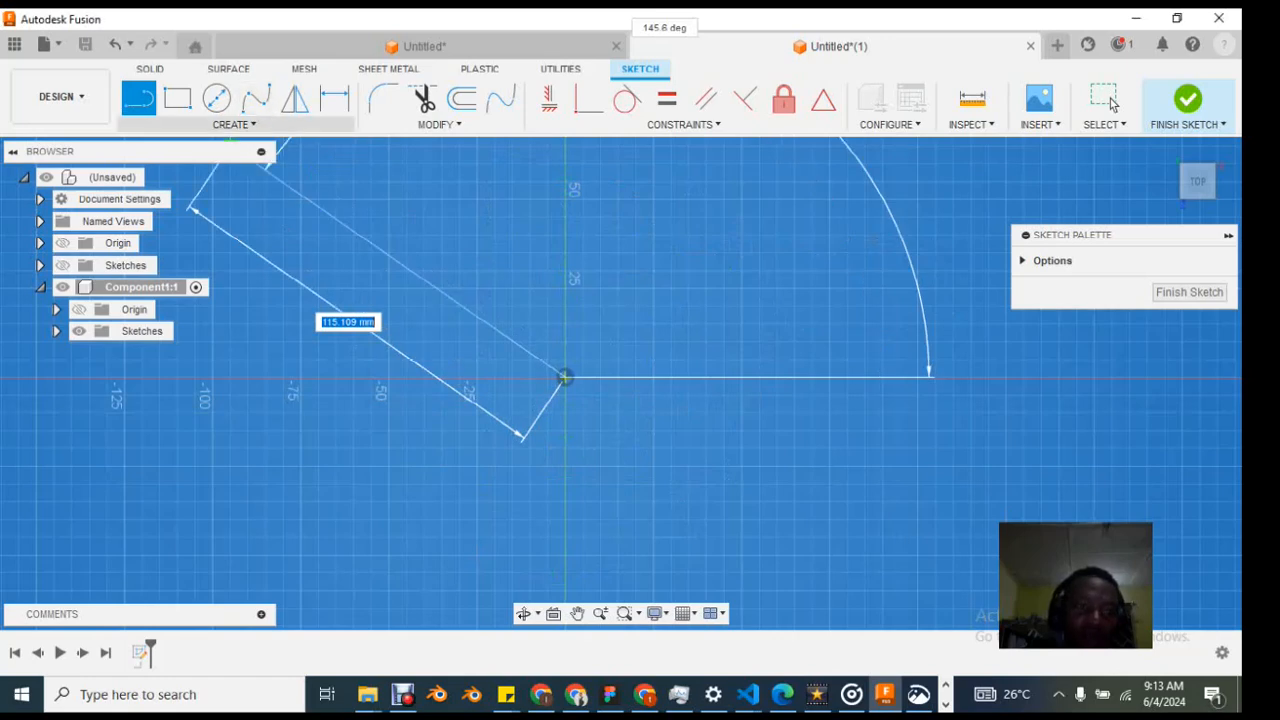
pyautogui.click(234, 124)
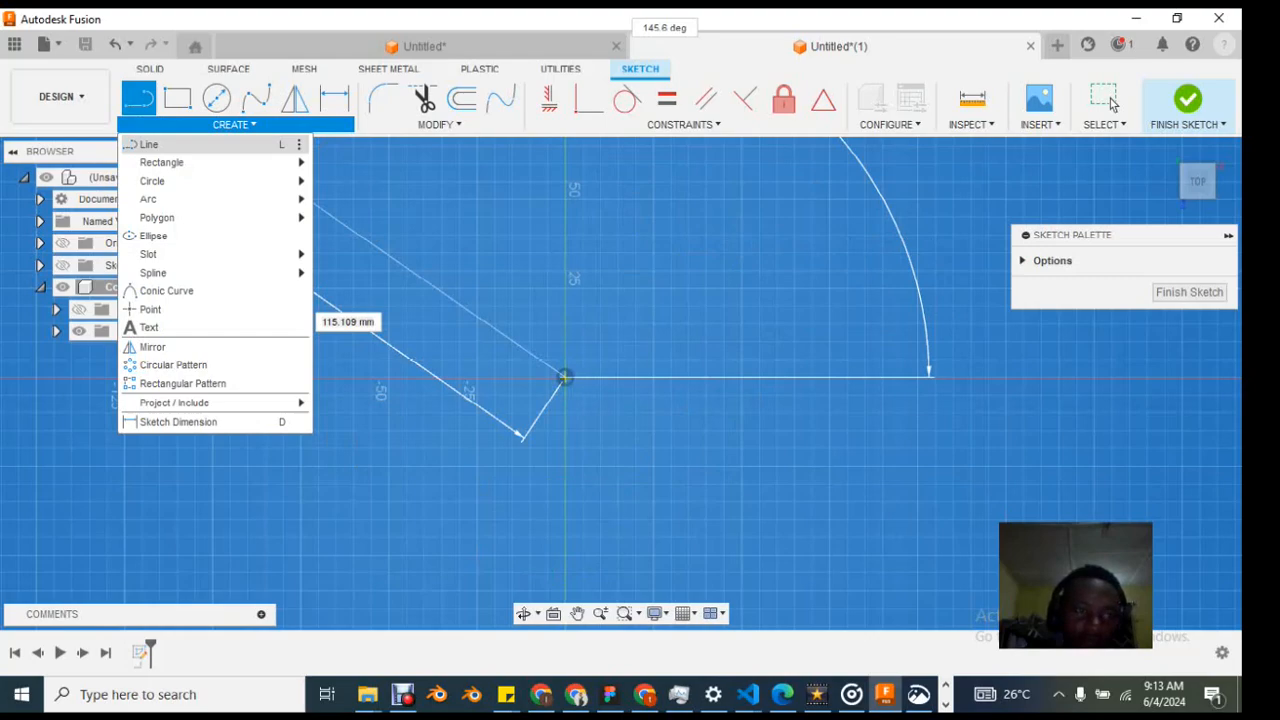
pyautogui.click(299, 145)
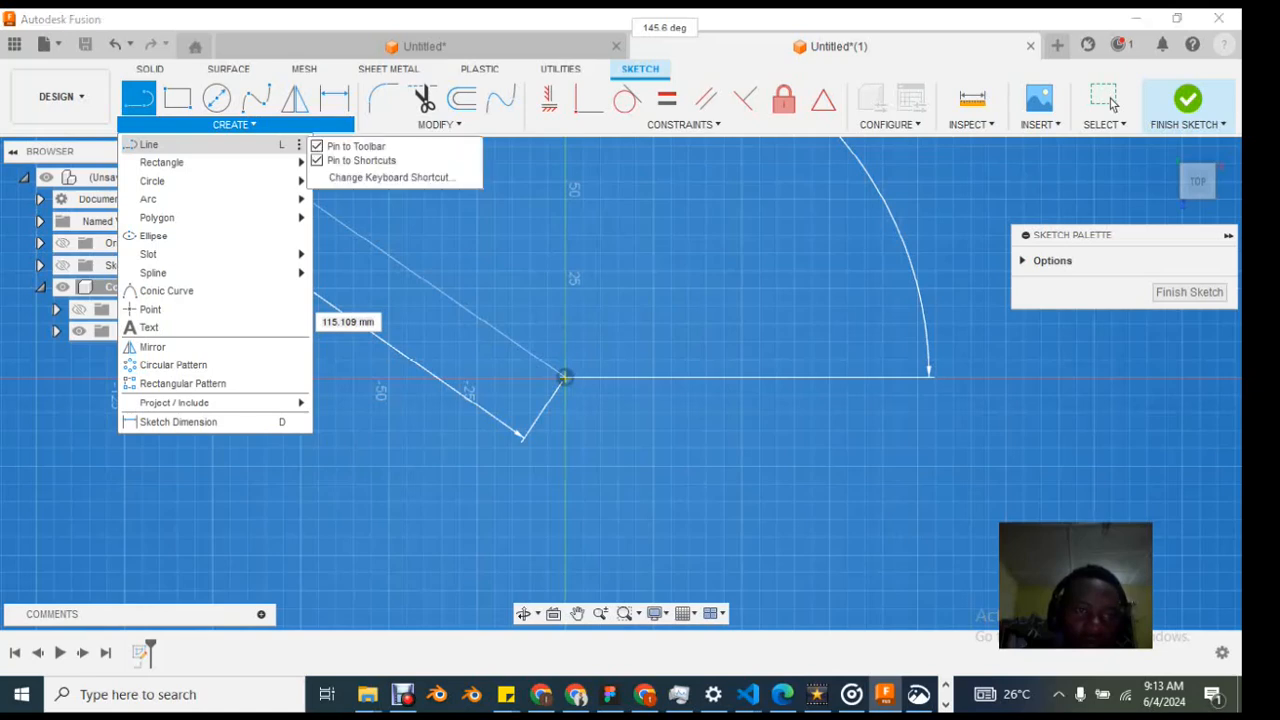
pyautogui.click(439, 125)
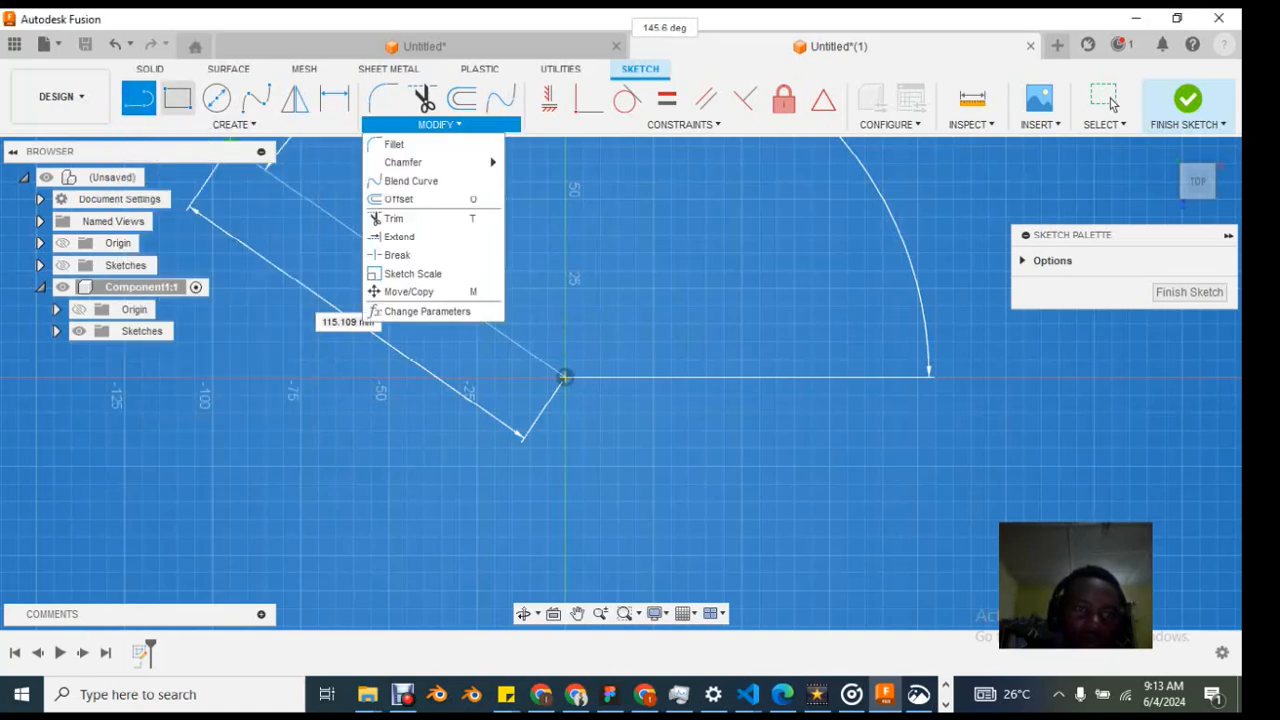
pyautogui.click(234, 125)
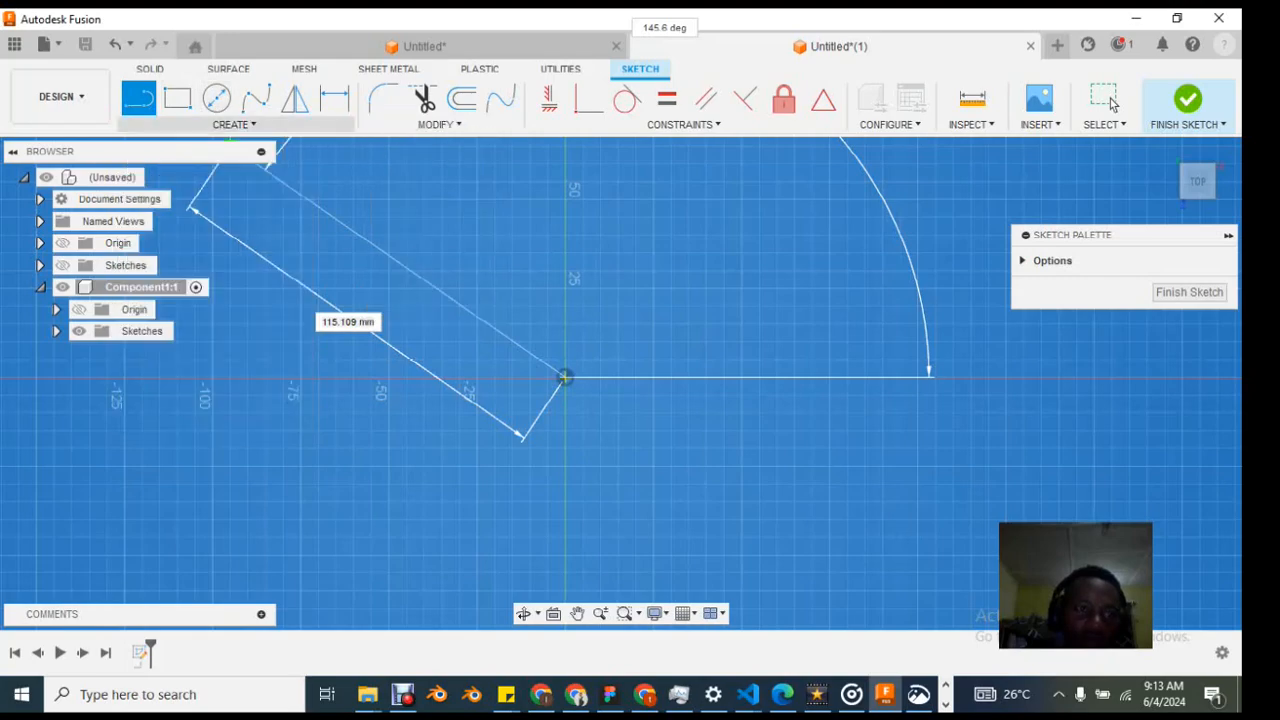
pyautogui.click(234, 125)
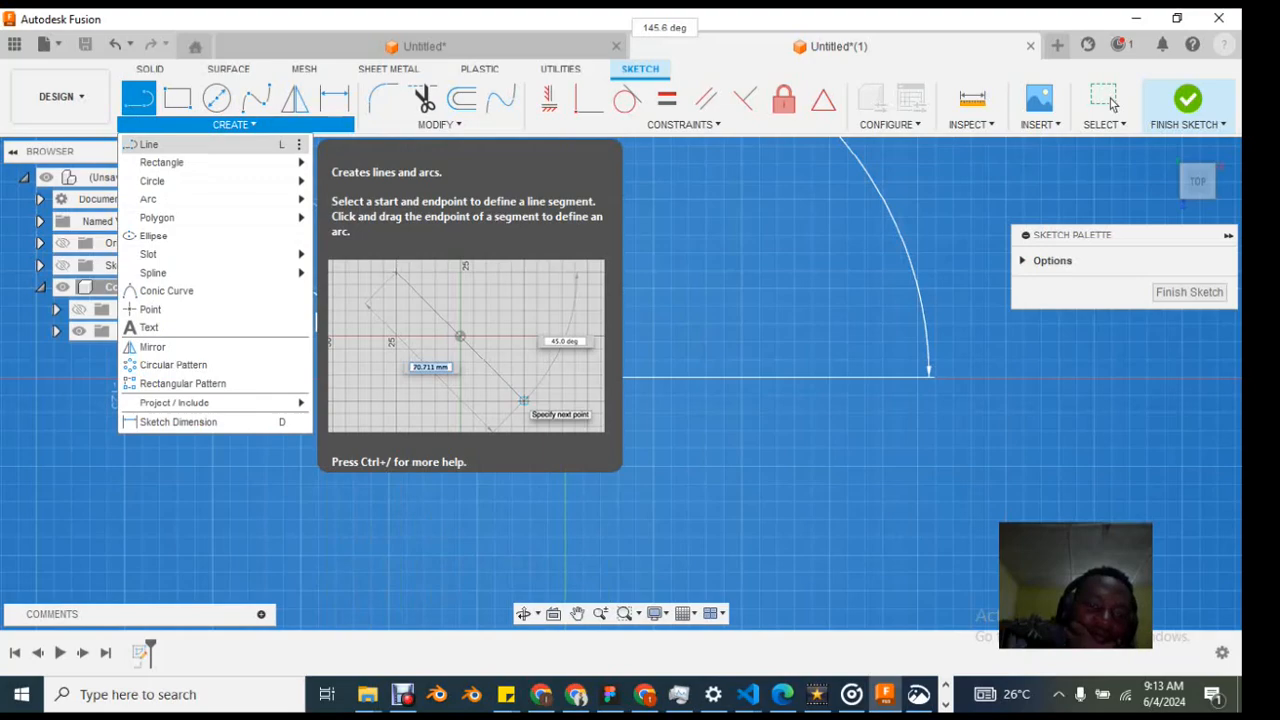
pyautogui.moveTo(162, 163)
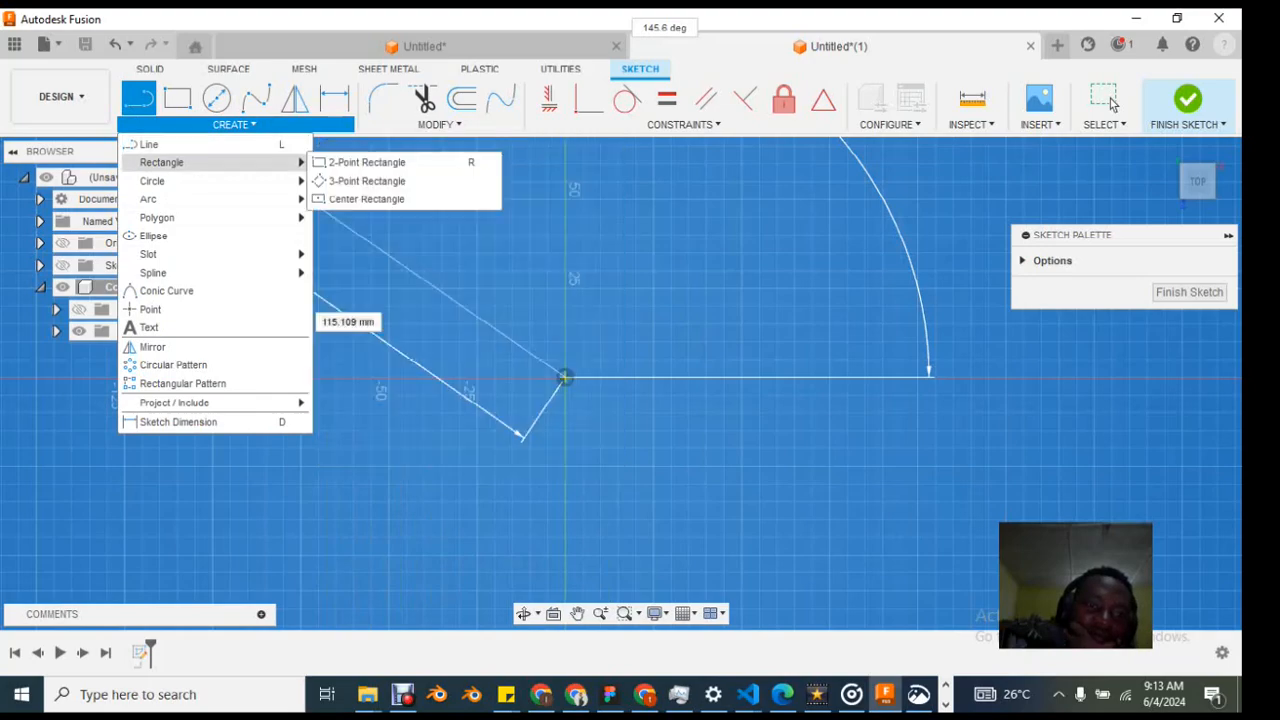
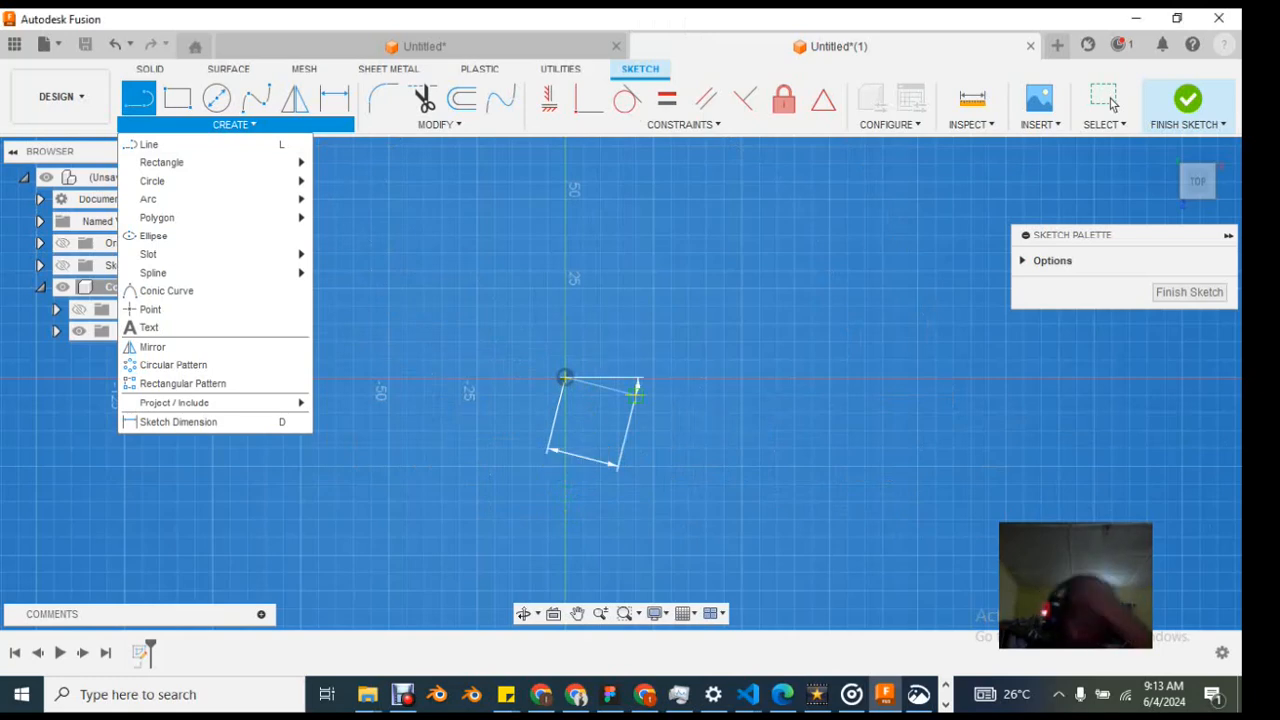
pyautogui.click(1113, 103)
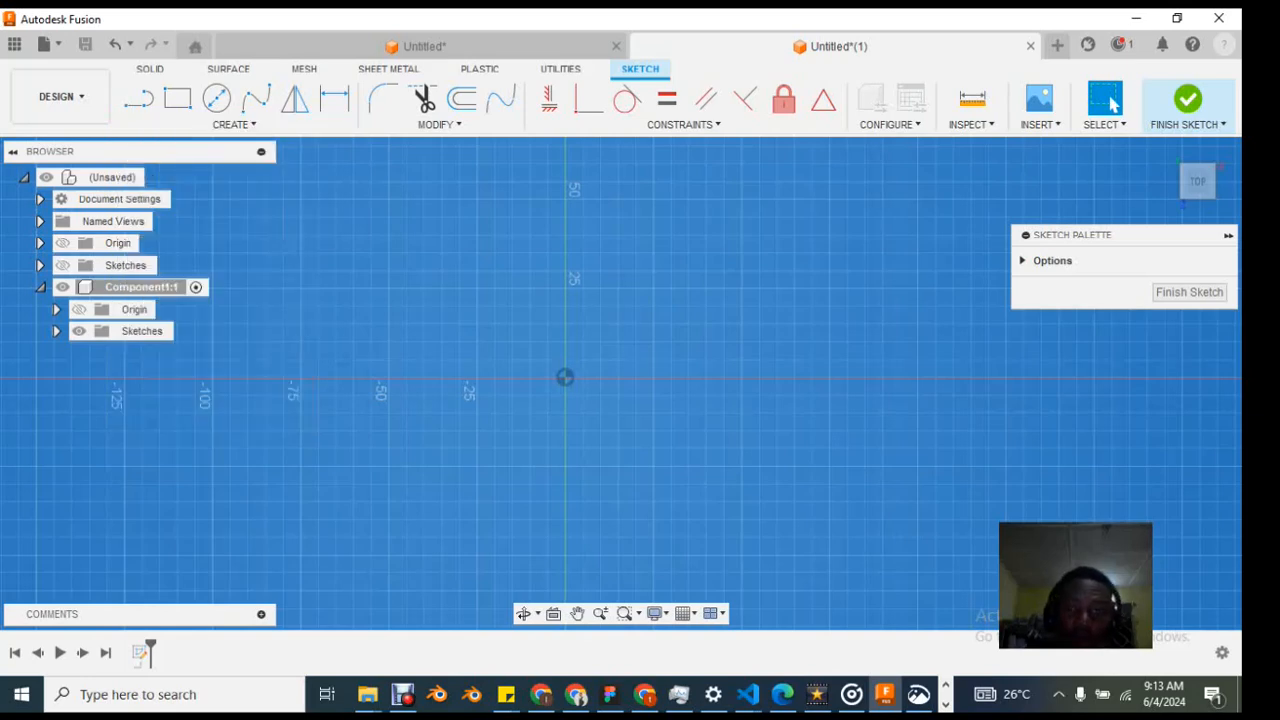
# Step: Sketch a vertical line through the origin, from about 50 mm below it to about 55 mm above it
pyautogui.press('l')
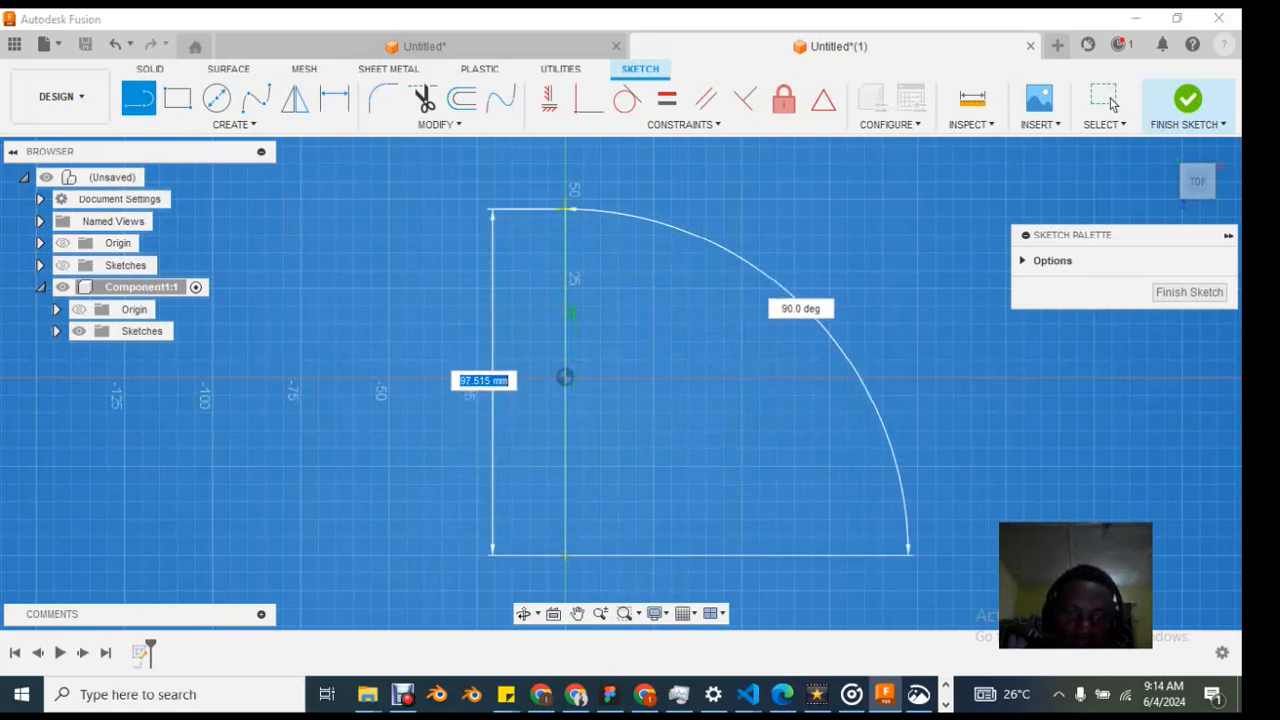
pyautogui.click(566, 185)
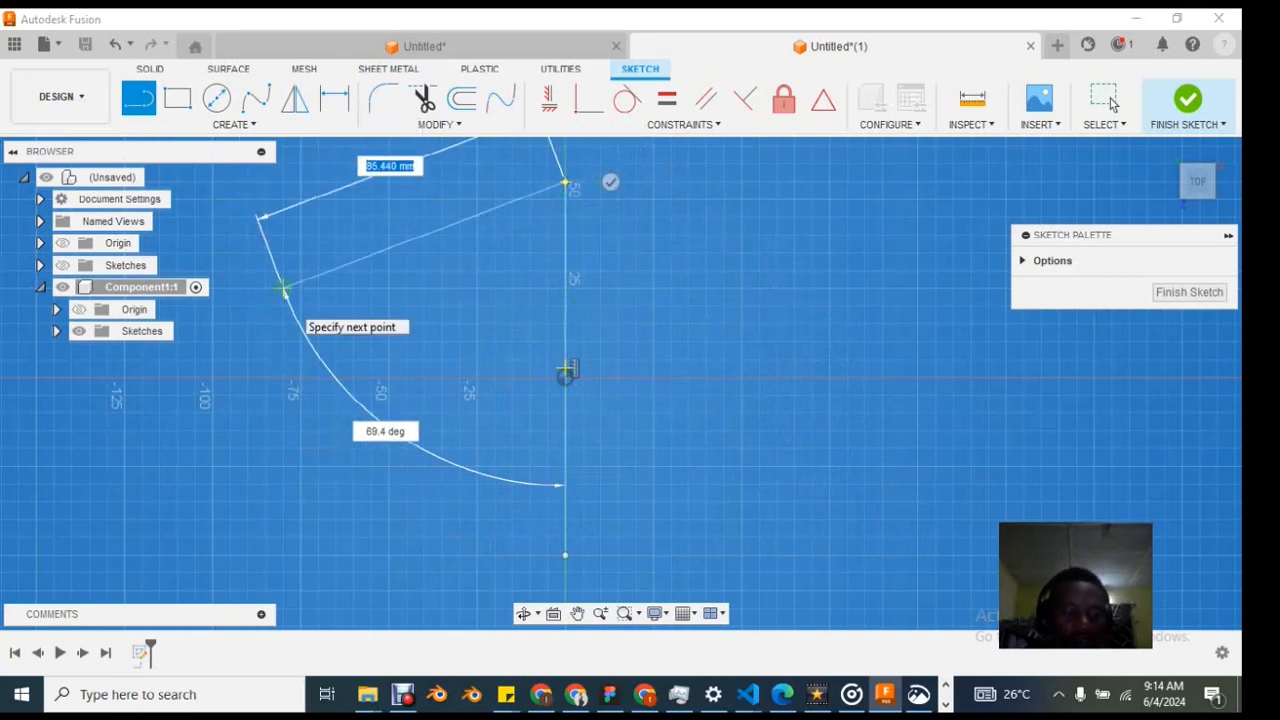
pyautogui.press('Escape')
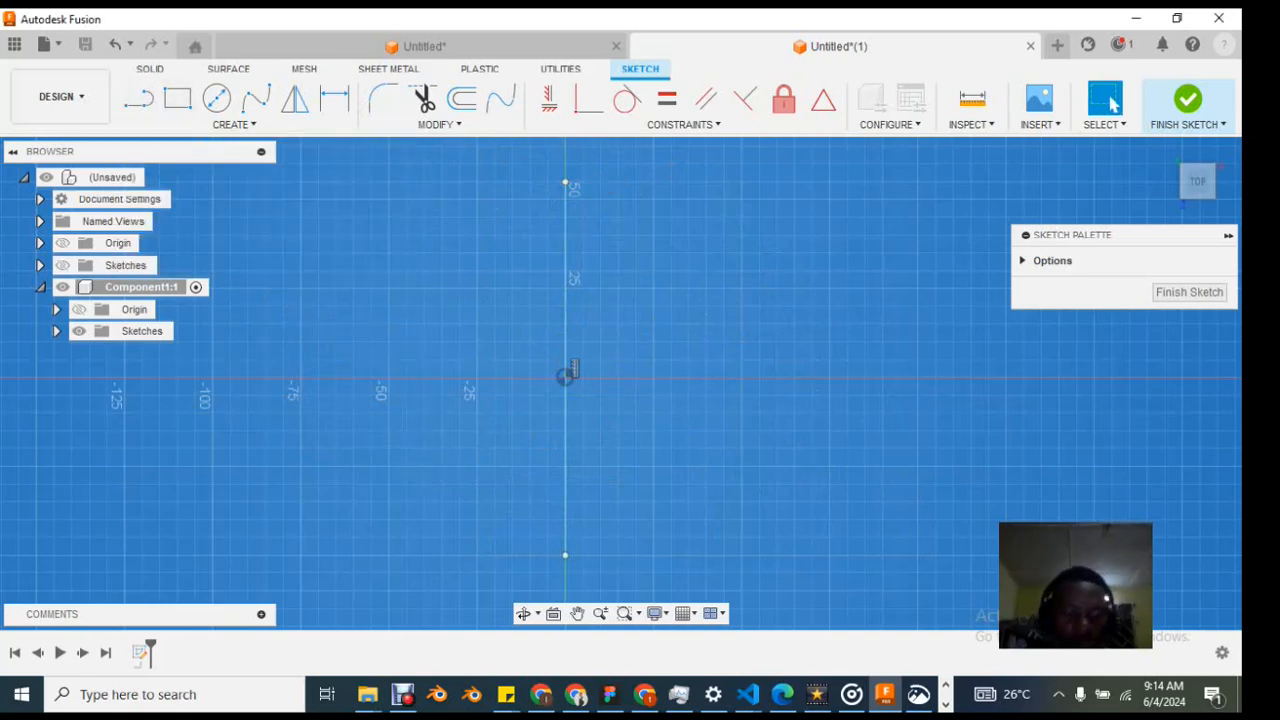
# Step: Sketch a horizontal line about 130 mm long through the origin, crossing the vertical line
pyautogui.press('l')
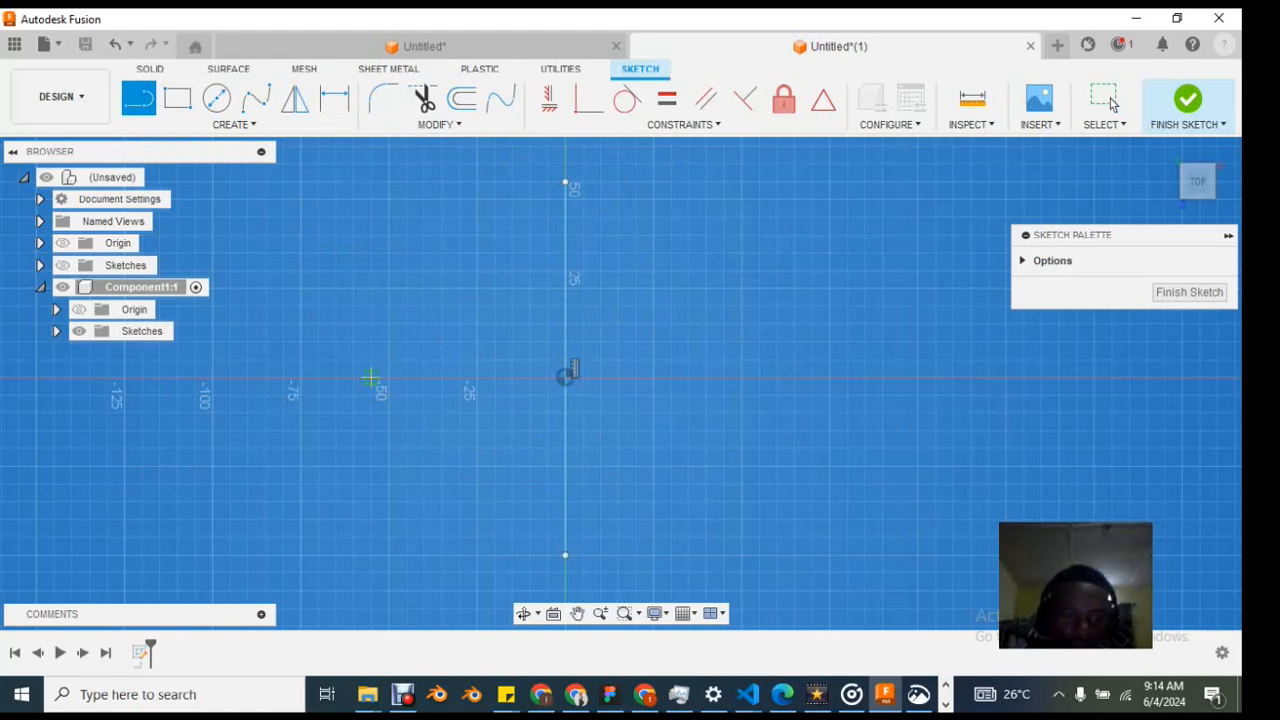
pyautogui.click(371, 378)
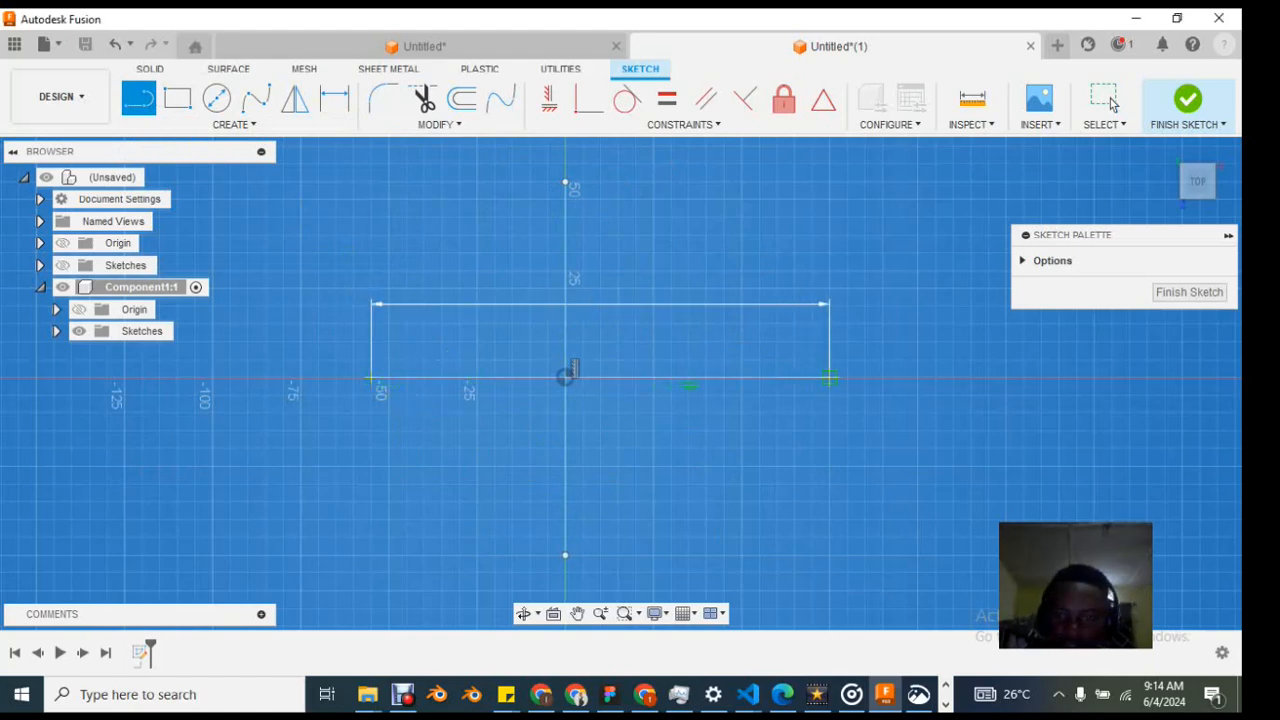
pyautogui.click(829, 378)
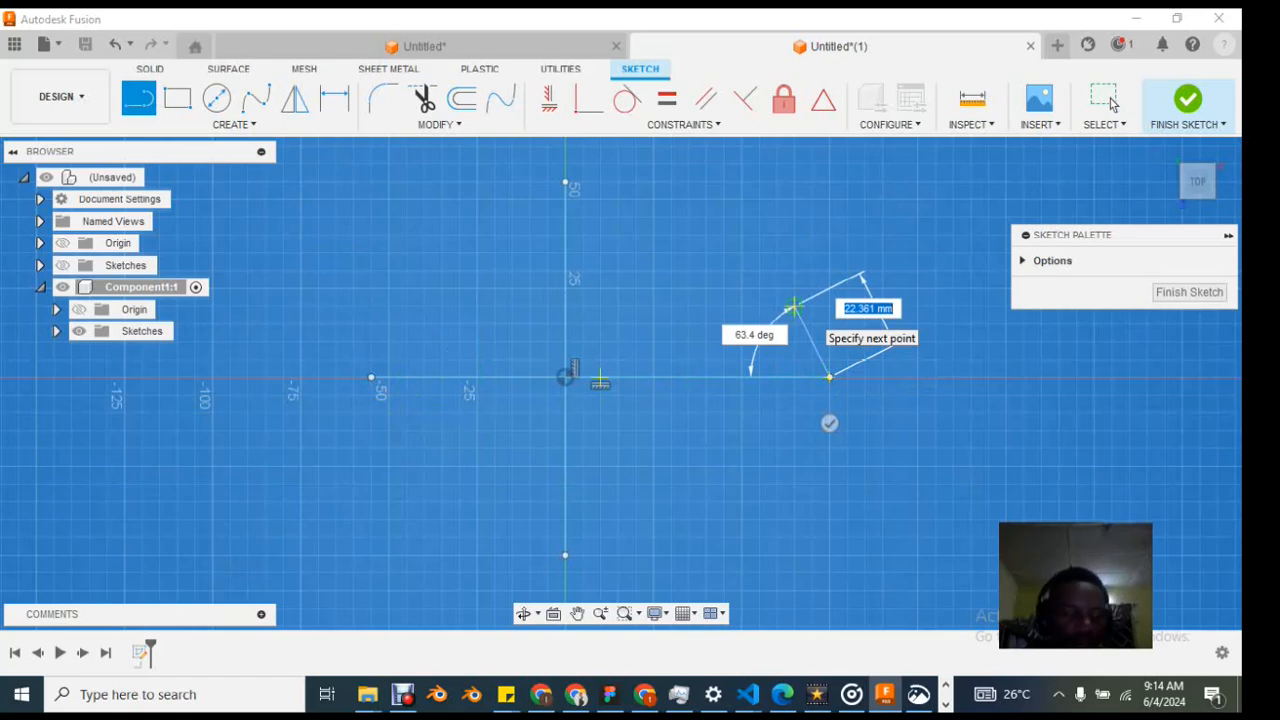
pyautogui.press('Escape')
pyautogui.scroll(2, 515, 388)
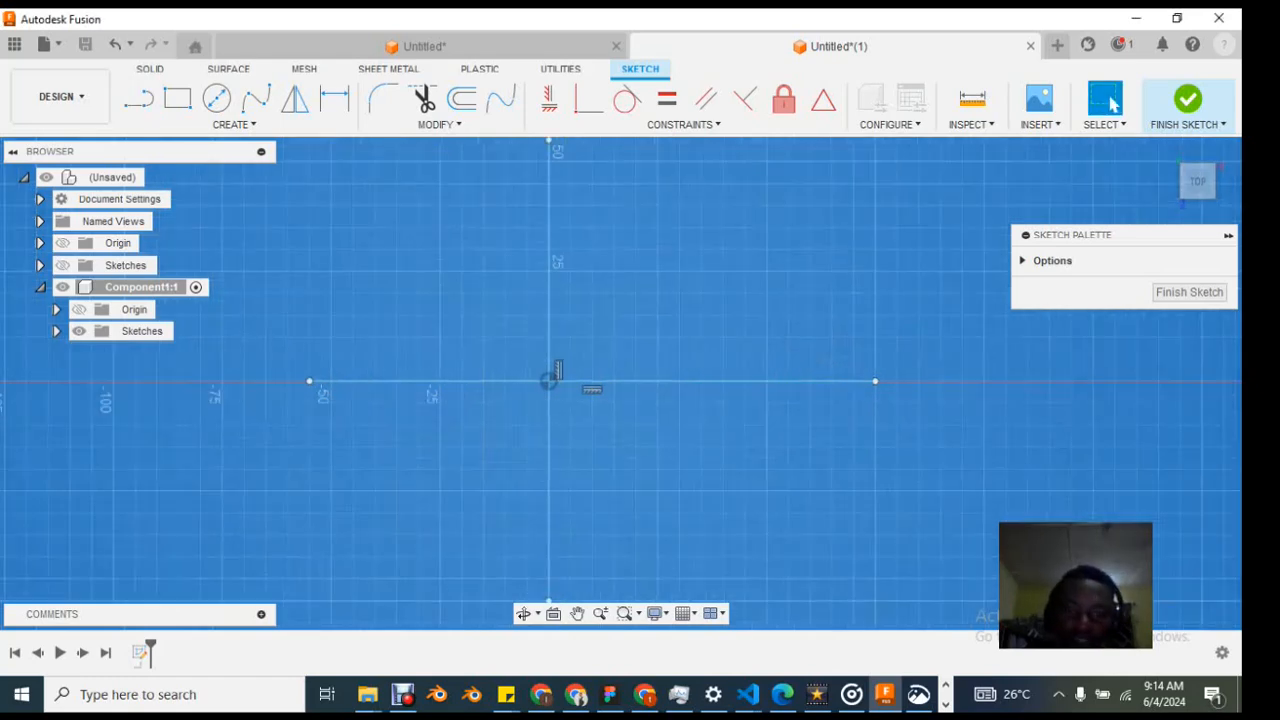
pyautogui.scroll(-3, 515, 388)
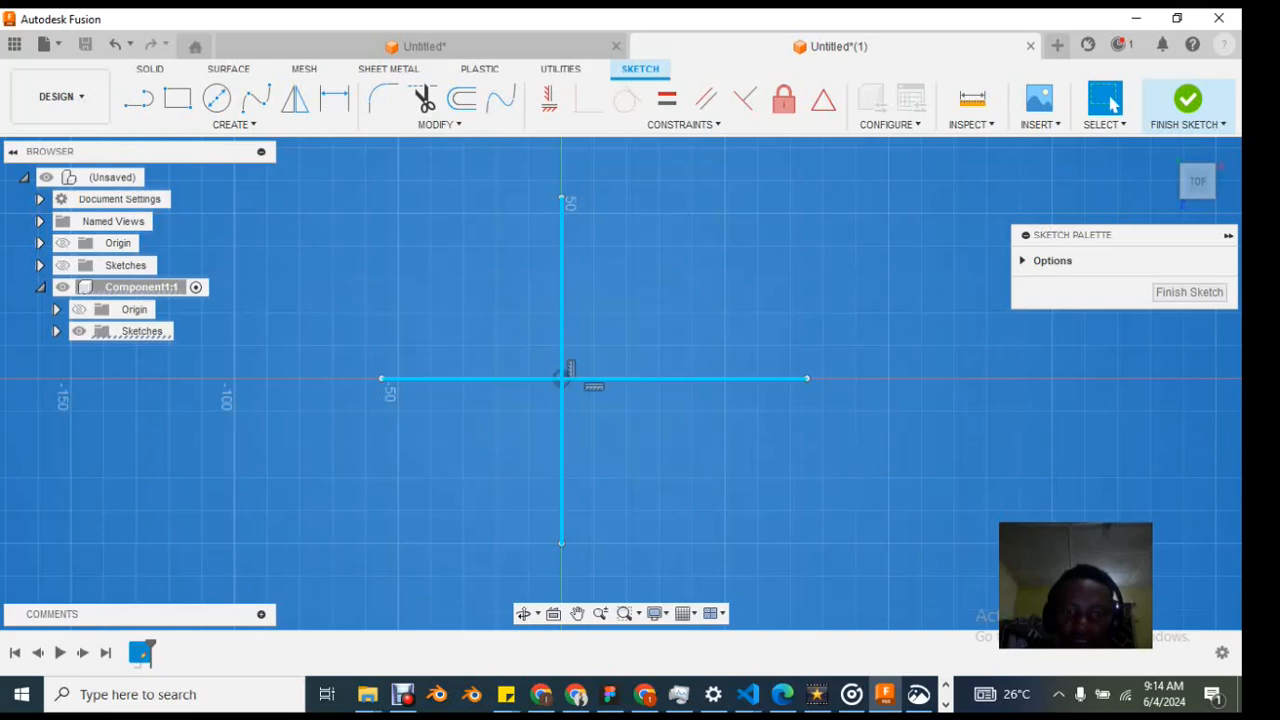
# Step: Convert the crossing vertical and horizontal lines through the origin to construction lines
pyautogui.rightClick(562, 430)
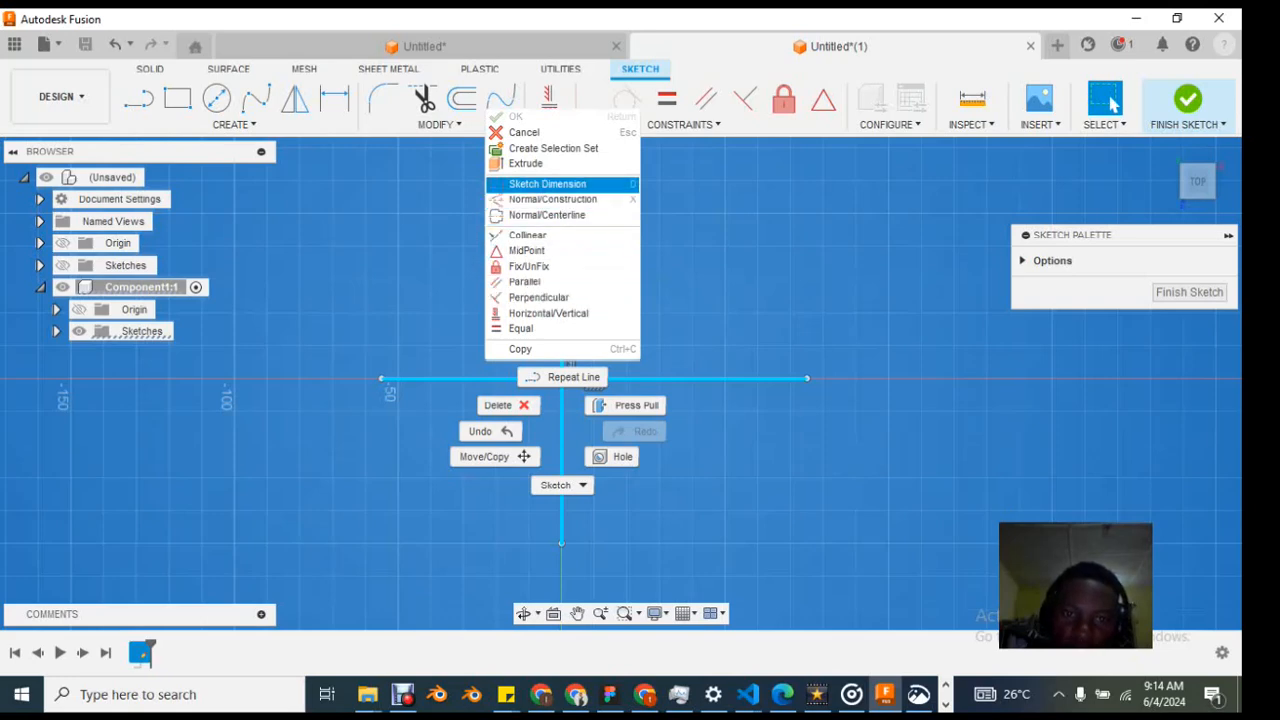
pyautogui.press('Return')
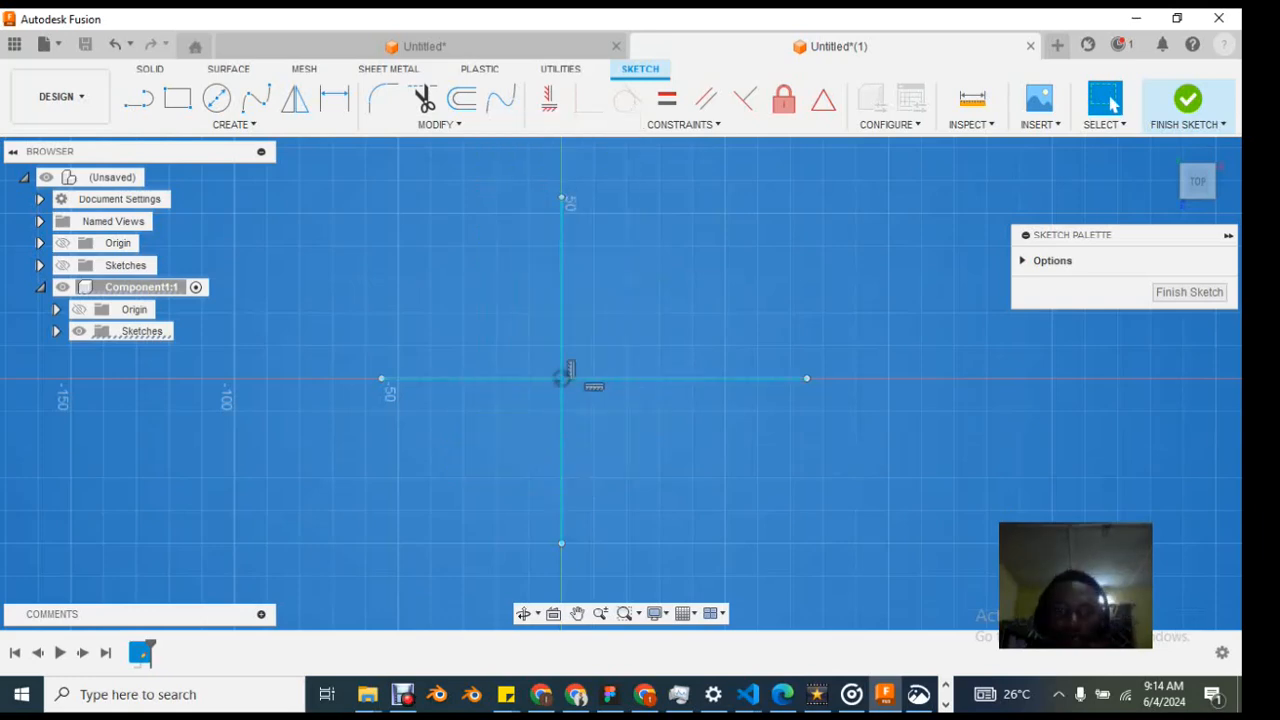
pyautogui.scroll(-1, 570, 370)
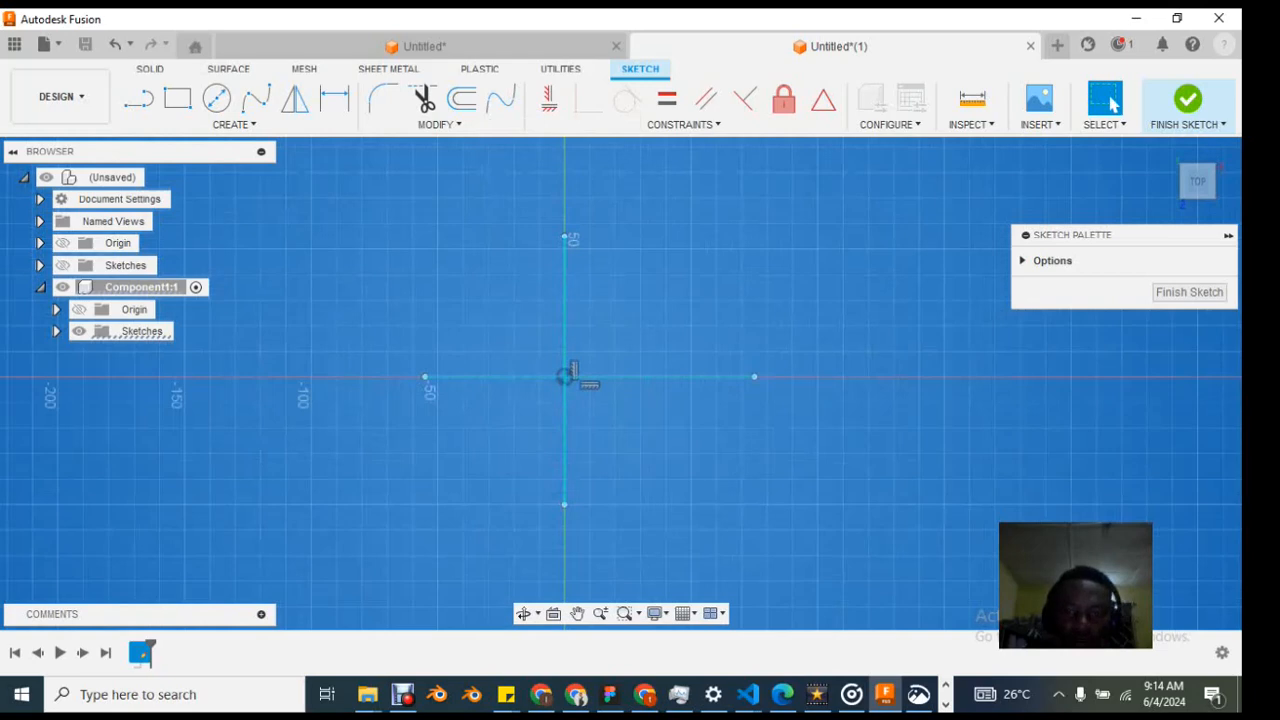
pyautogui.scroll(2, 566, 372)
pyautogui.press('Escape')
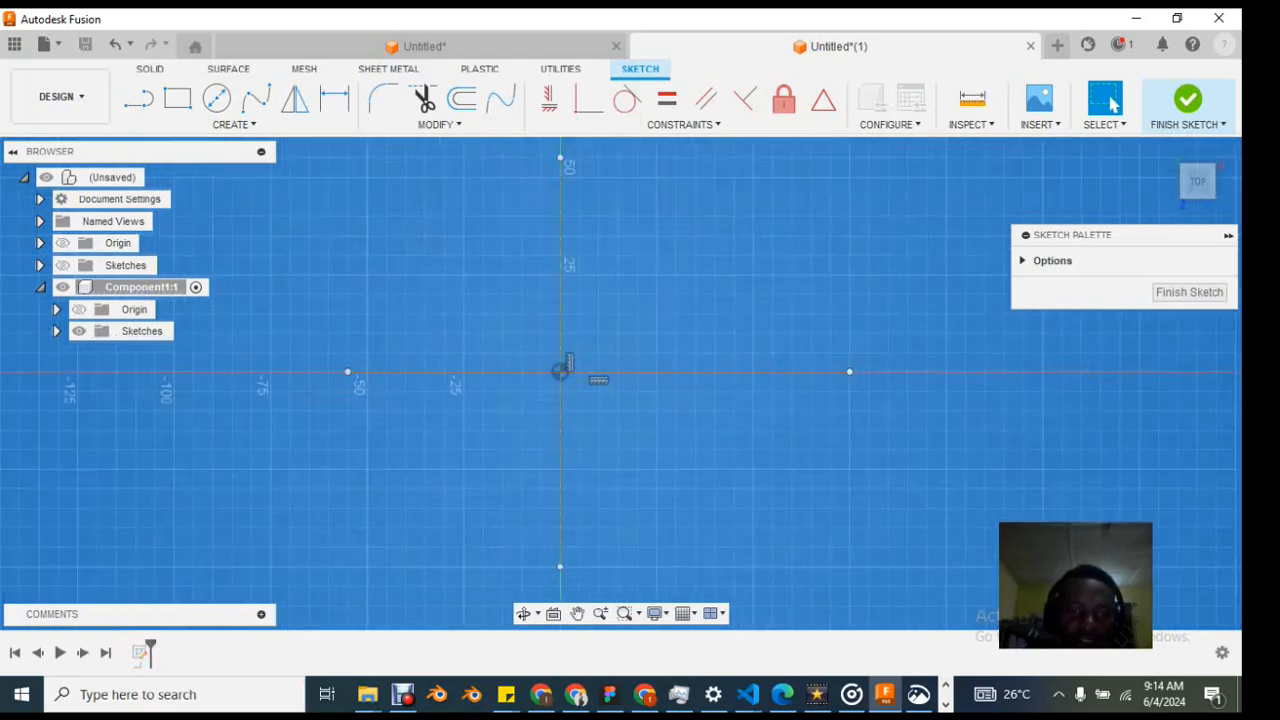
# Step: Try to turn the vertical line into a centerline with the horizontal line's two endpoints also selected
pyautogui.click(348, 372)
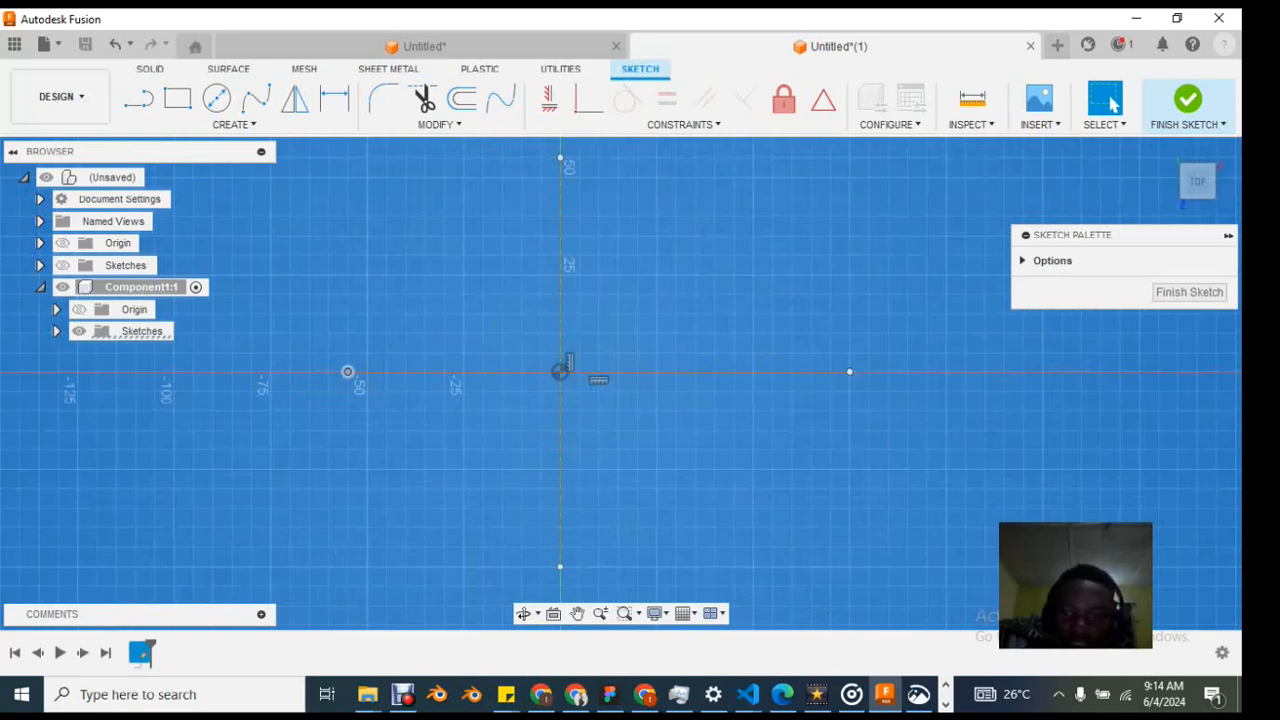
pyautogui.keyDown('ctrl'); pyautogui.click(849, 372); pyautogui.keyUp('ctrl')
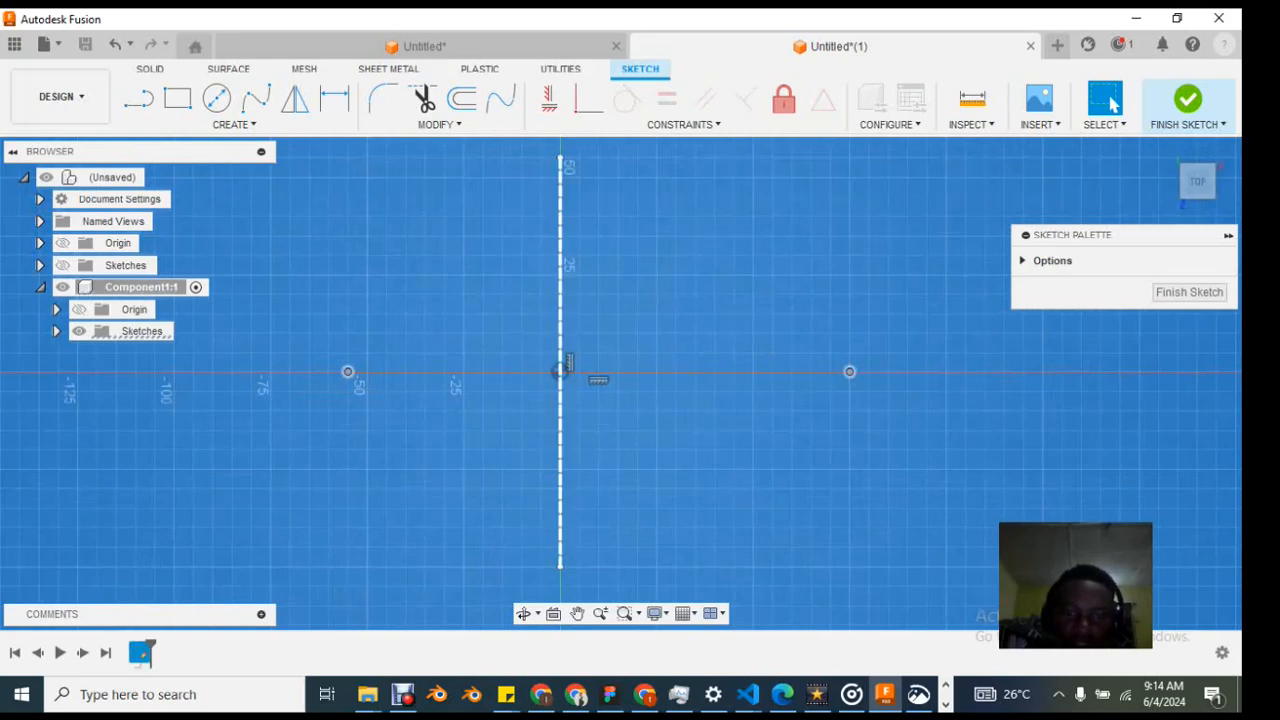
pyautogui.keyDown('ctrl'); pyautogui.click(560, 310); pyautogui.keyUp('ctrl')
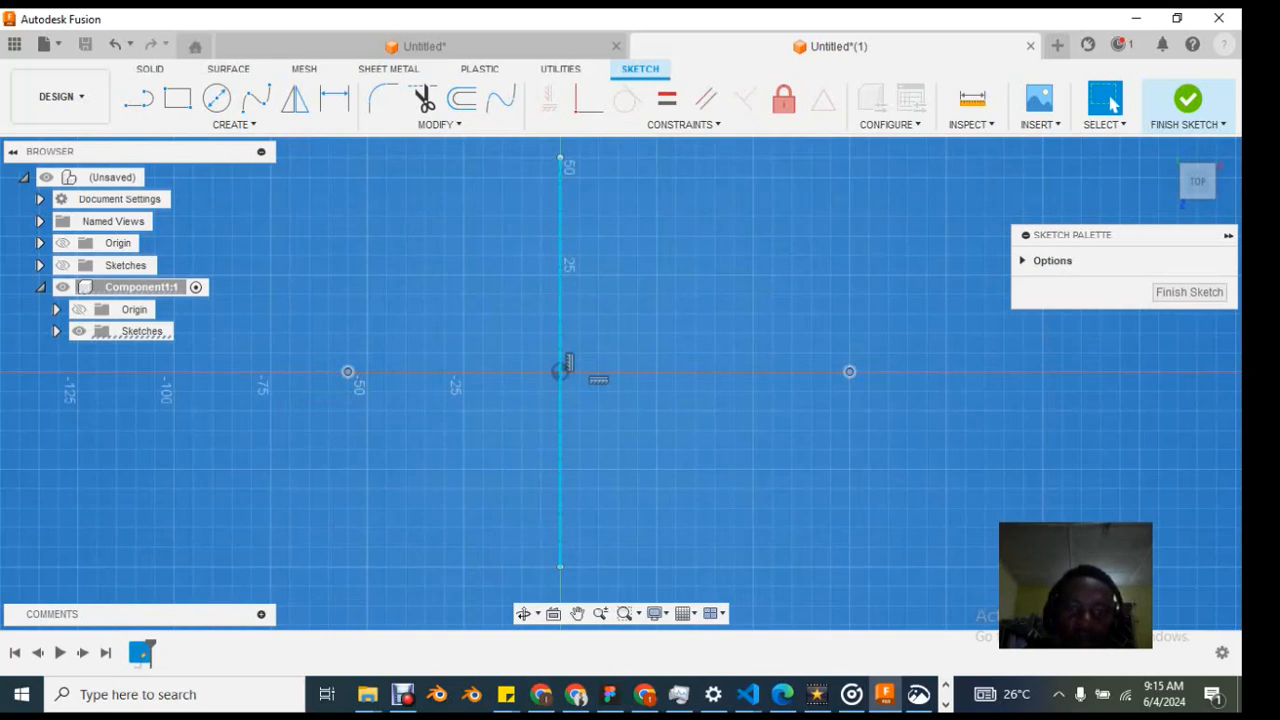
pyautogui.rightClick(566, 365)
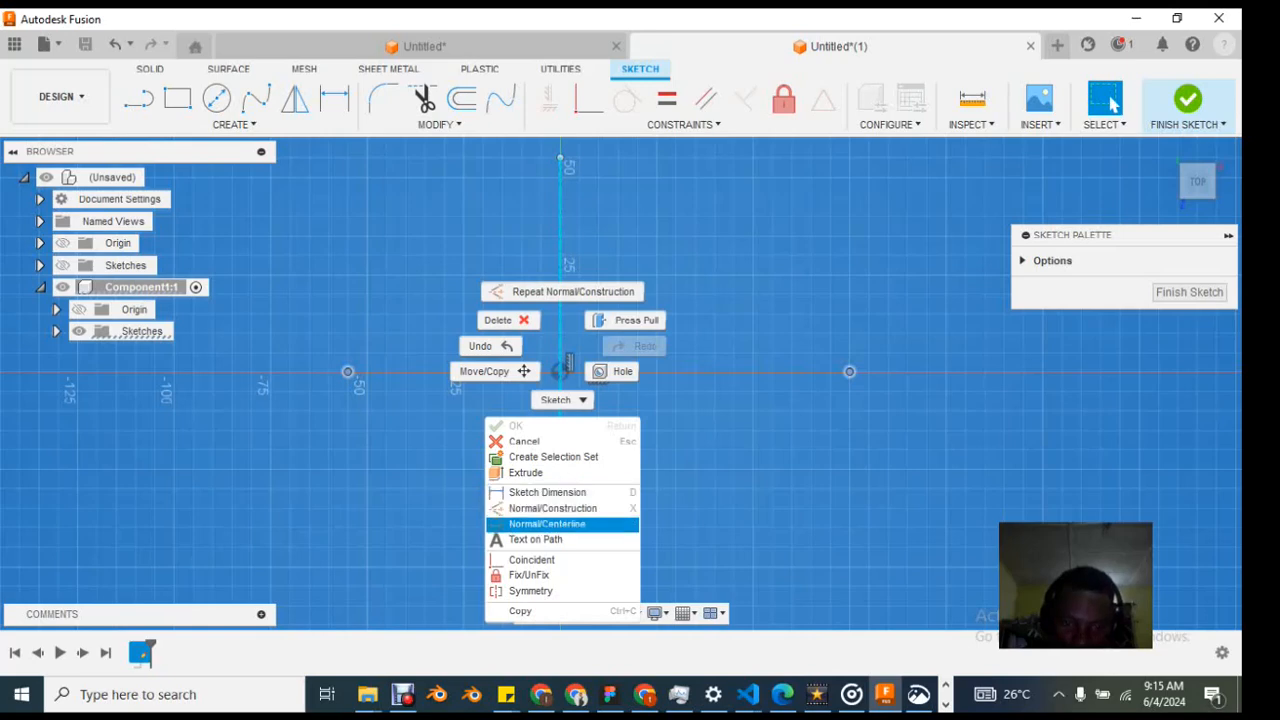
pyautogui.click(547, 524)
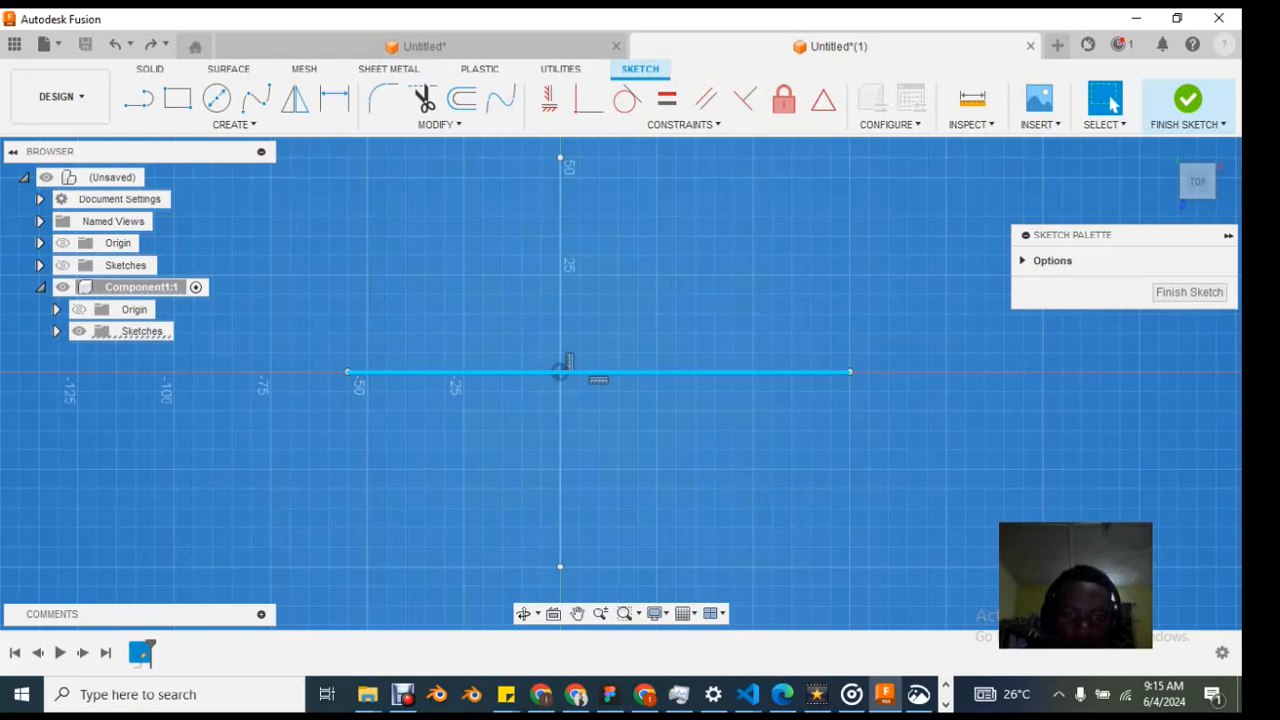
# Step: Try to turn the horizontal line into a centerline
pyautogui.rightClick(420, 375)
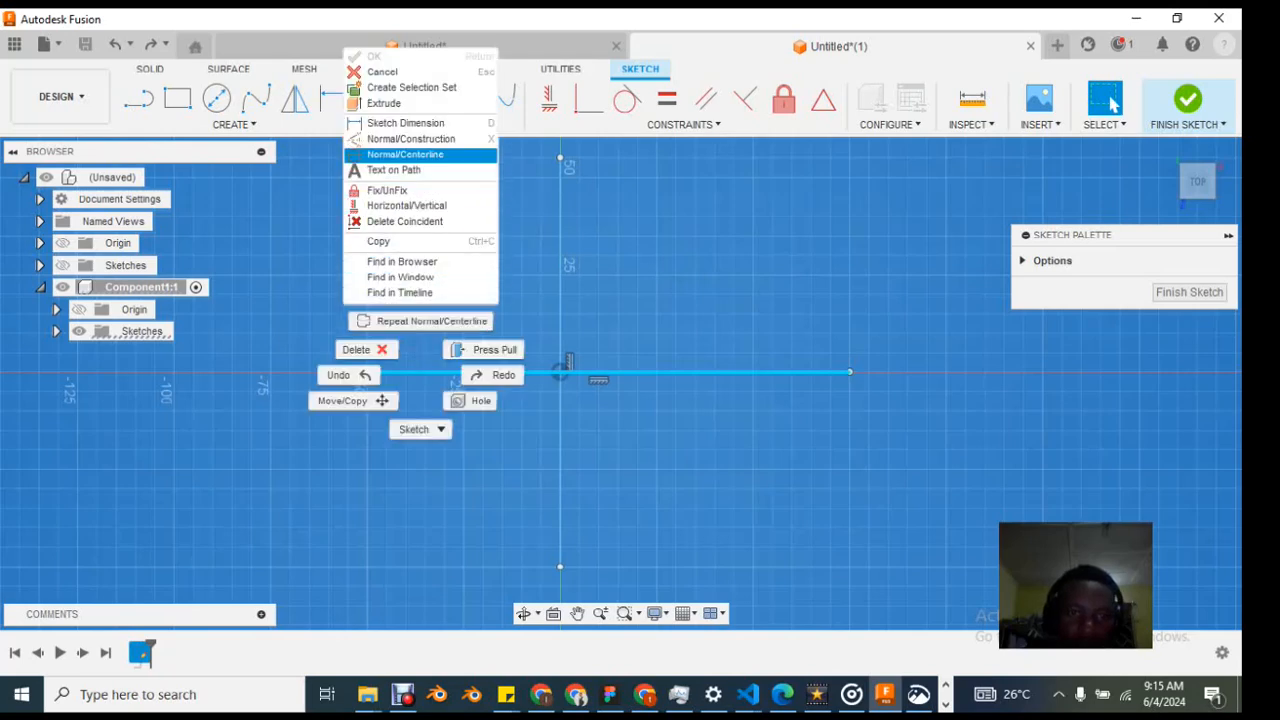
pyautogui.click(405, 154)
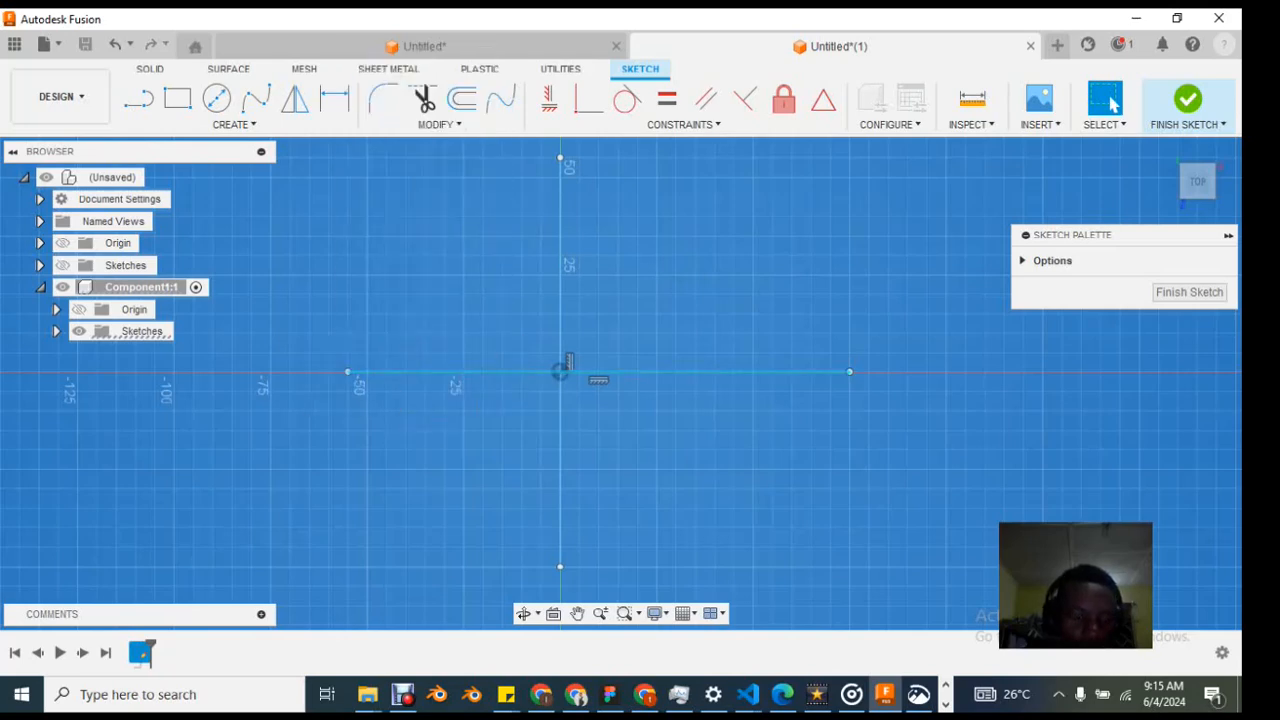
pyautogui.click(532, 372)
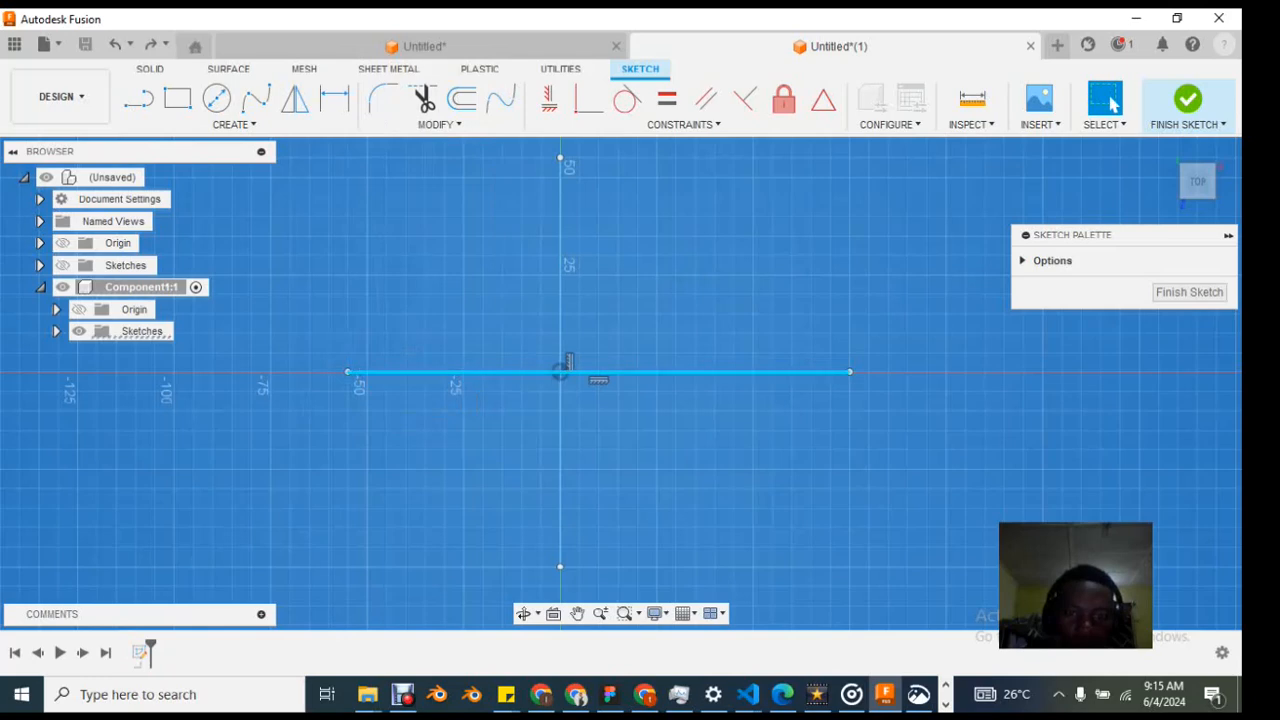
pyautogui.rightClick(532, 372)
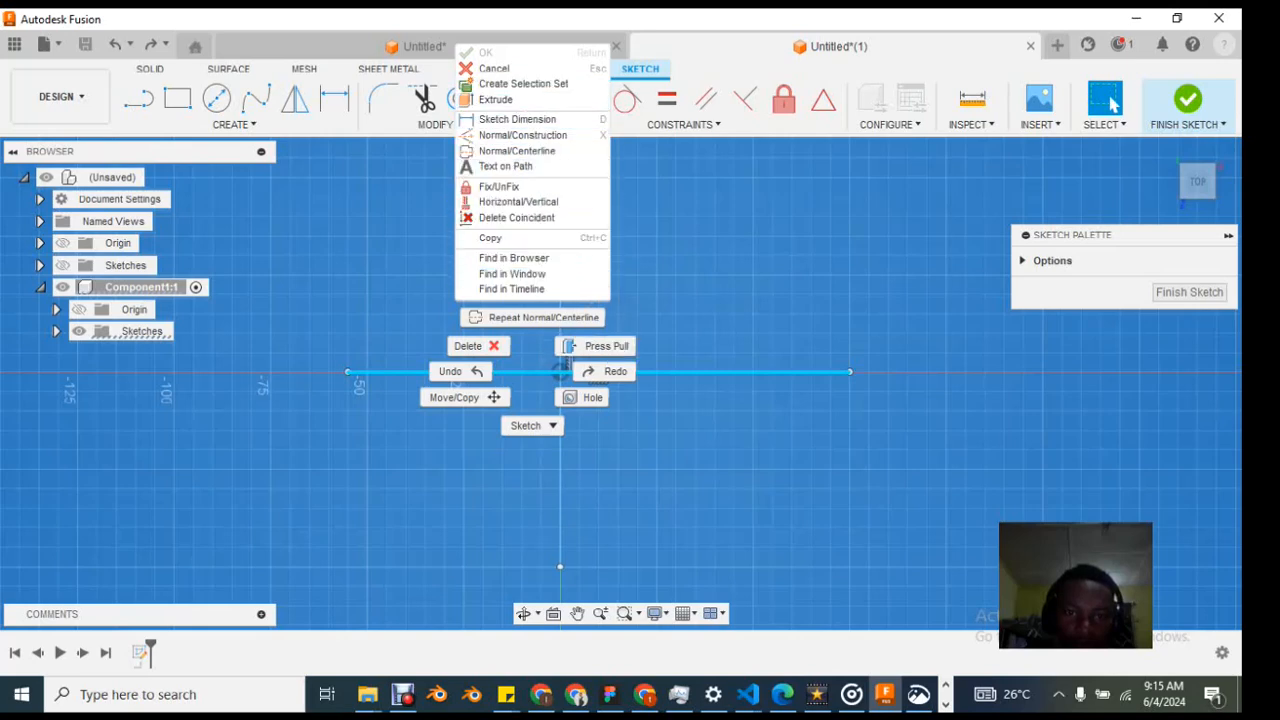
pyautogui.click(512, 289)
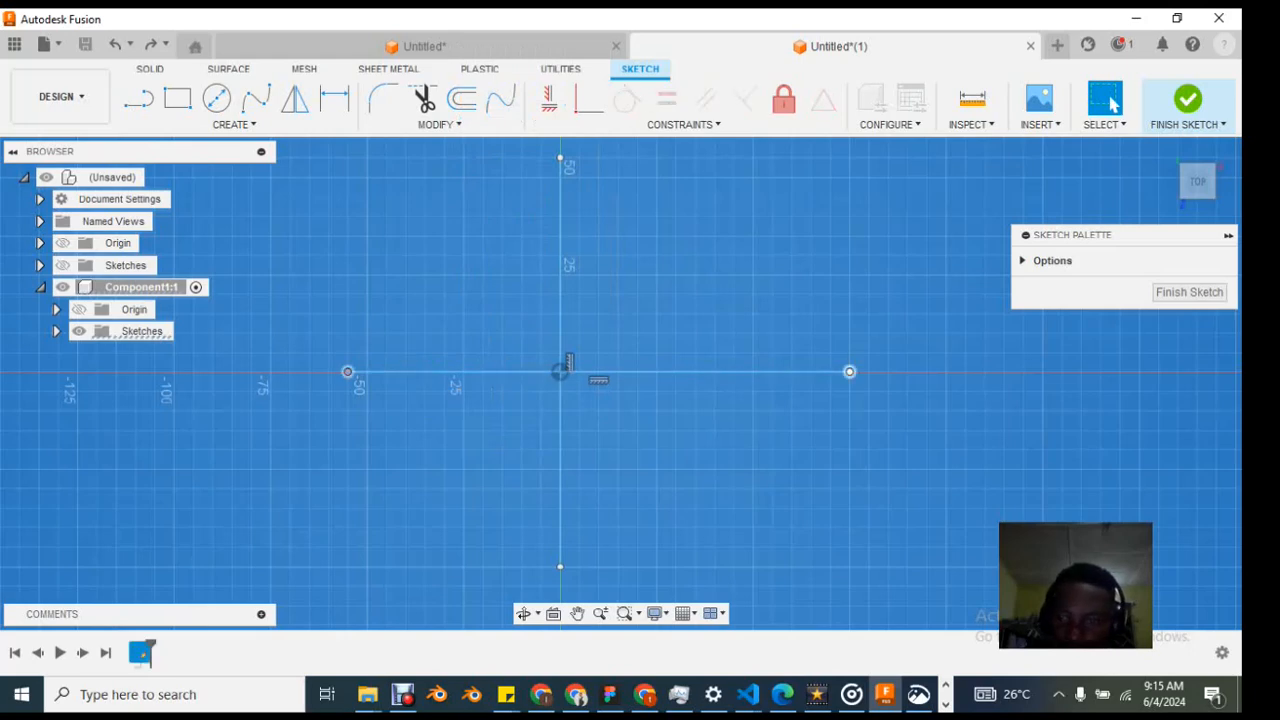
# Step: Make the horizontal line's endpoints symmetric about the vertical line, and the vertical line's endpoints symmetric about the horizontal line
pyautogui.click(560, 250)
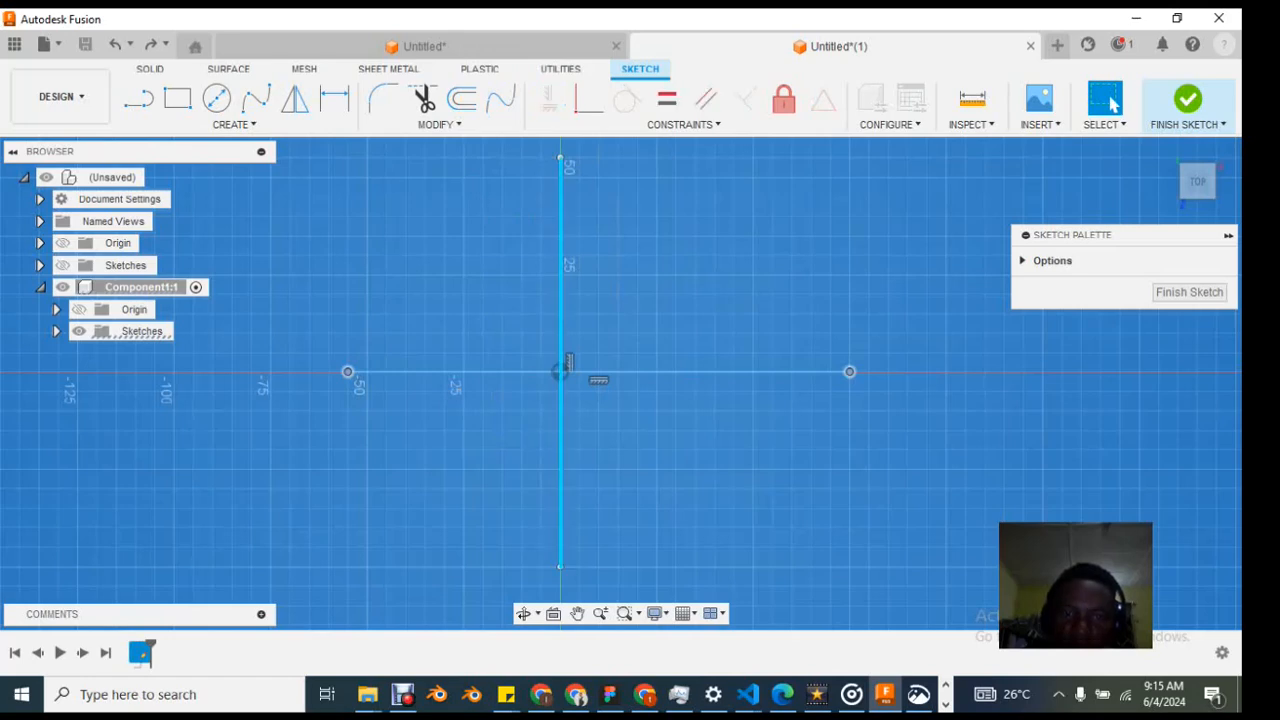
pyautogui.click(683, 124)
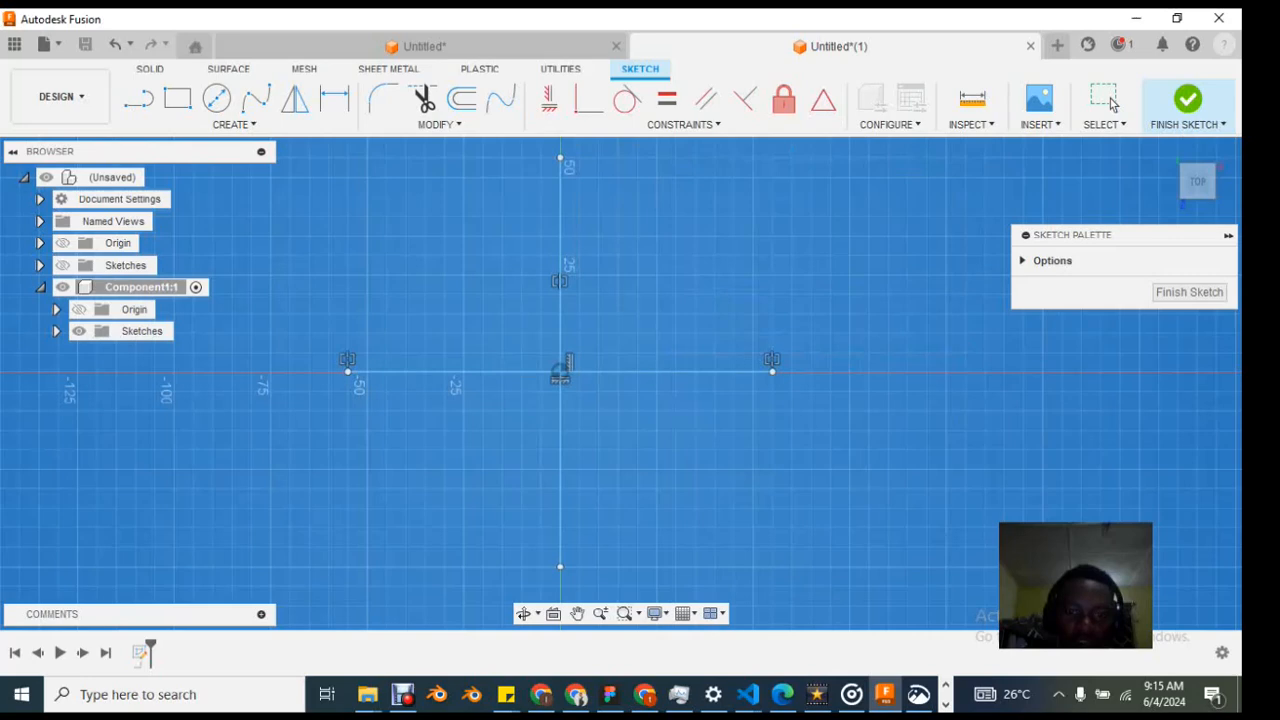
pyautogui.scroll(-2, 596, 387)
pyautogui.click(569, 214)
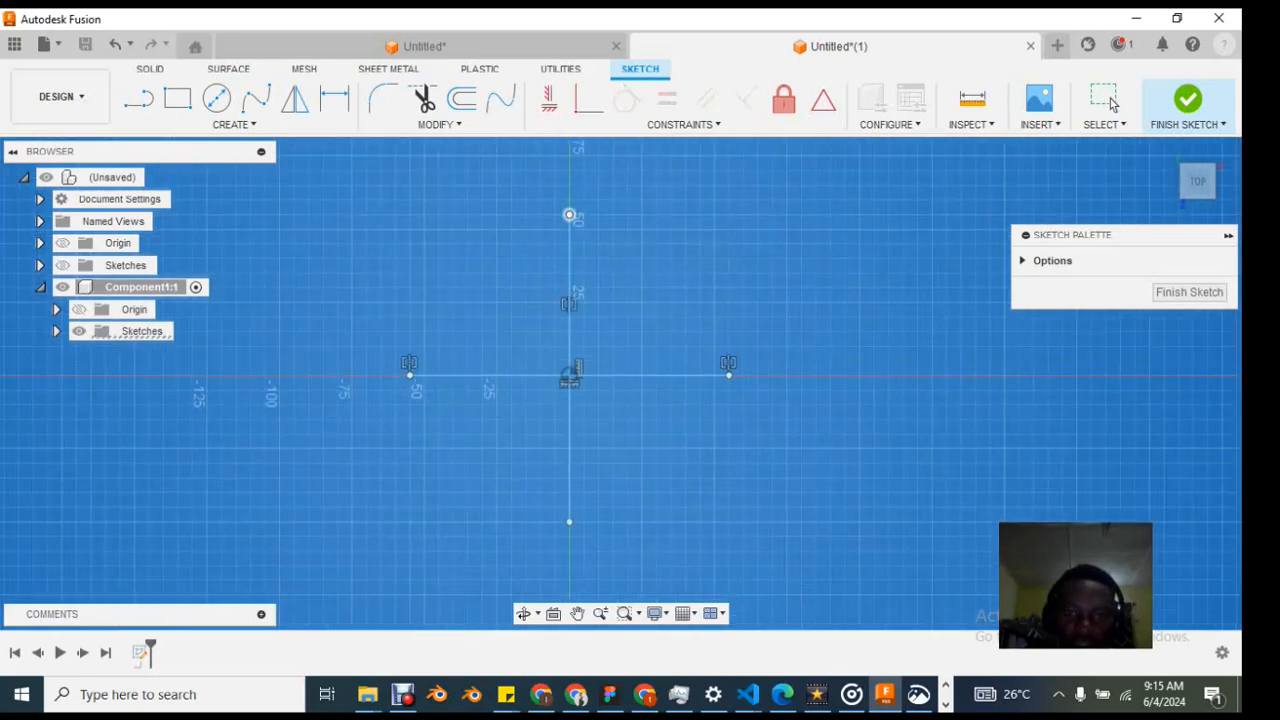
pyautogui.click(569, 522)
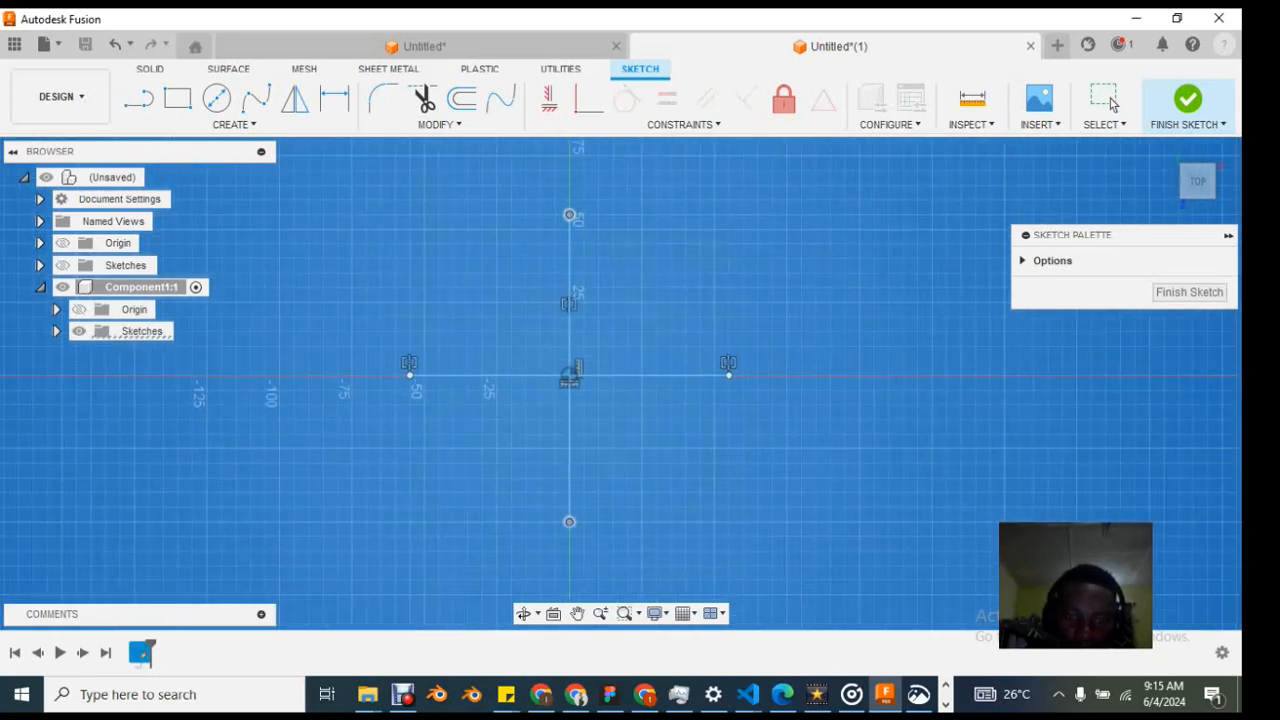
pyautogui.click(648, 377)
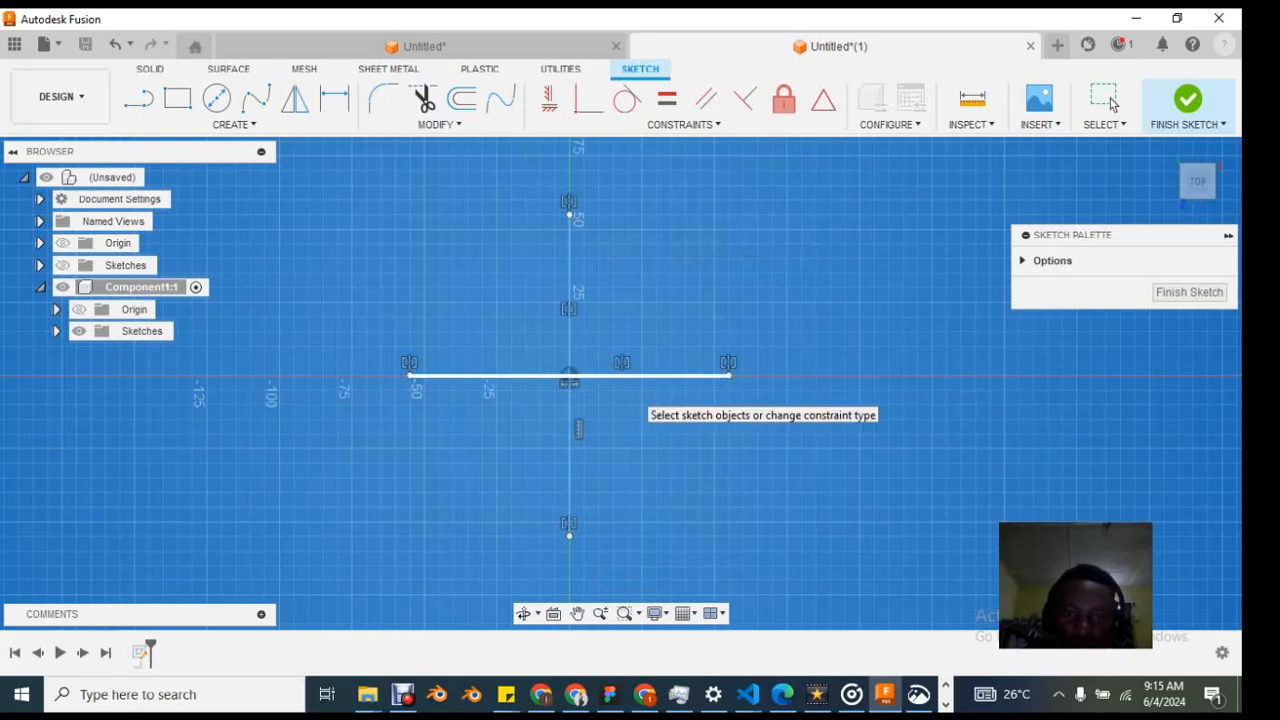
pyautogui.click(634, 376)
pyautogui.click(683, 124)
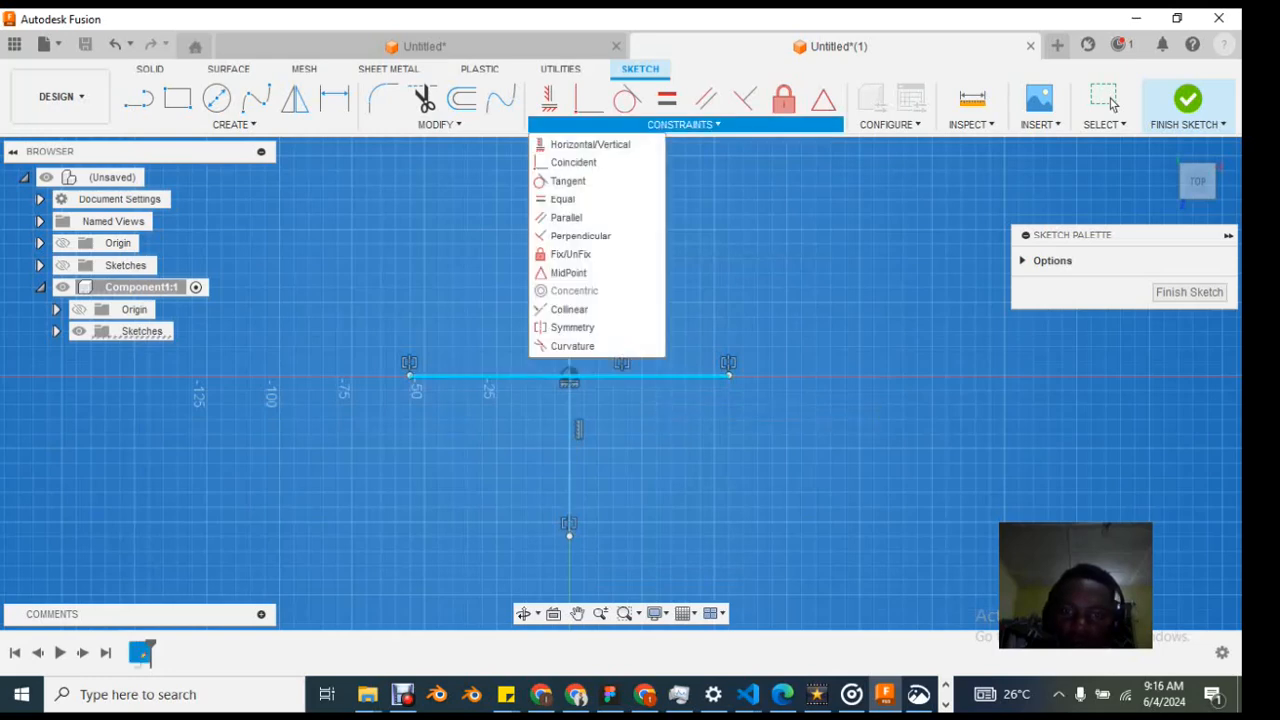
pyautogui.click(573, 328)
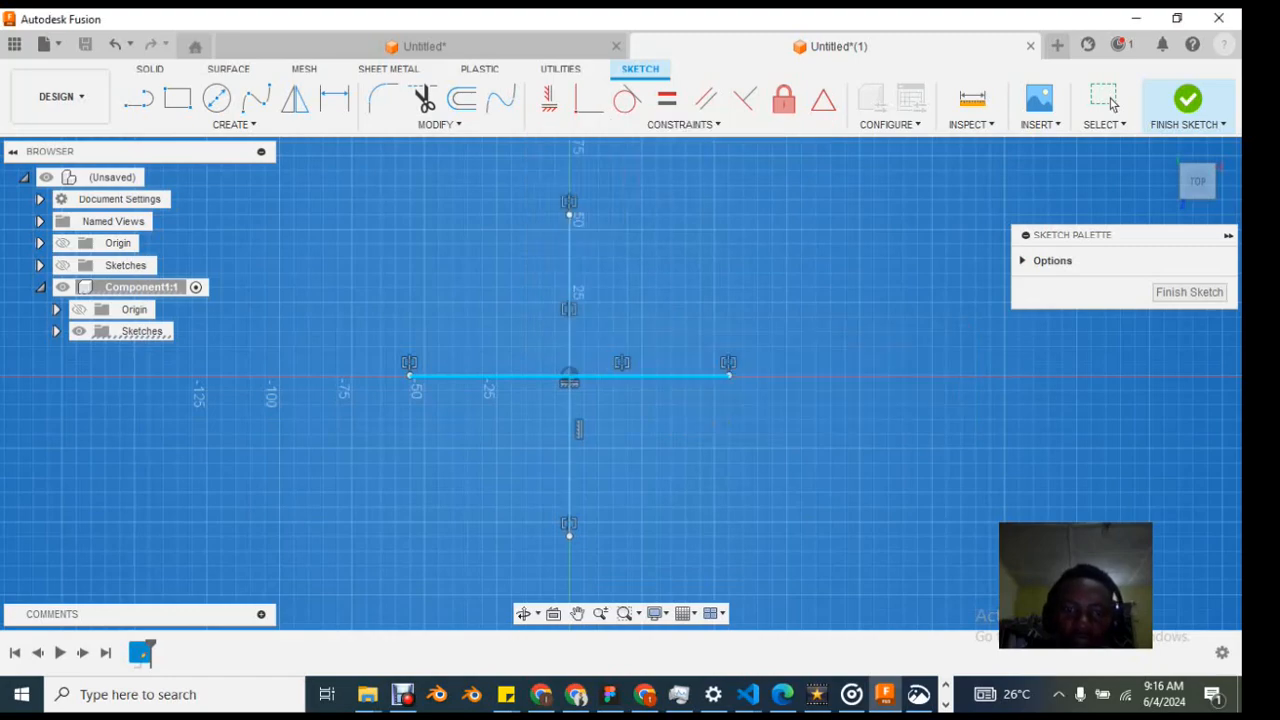
pyautogui.scroll(2, 563, 345)
pyautogui.scroll(1, 564, 355)
pyautogui.scroll(-3, 564, 355)
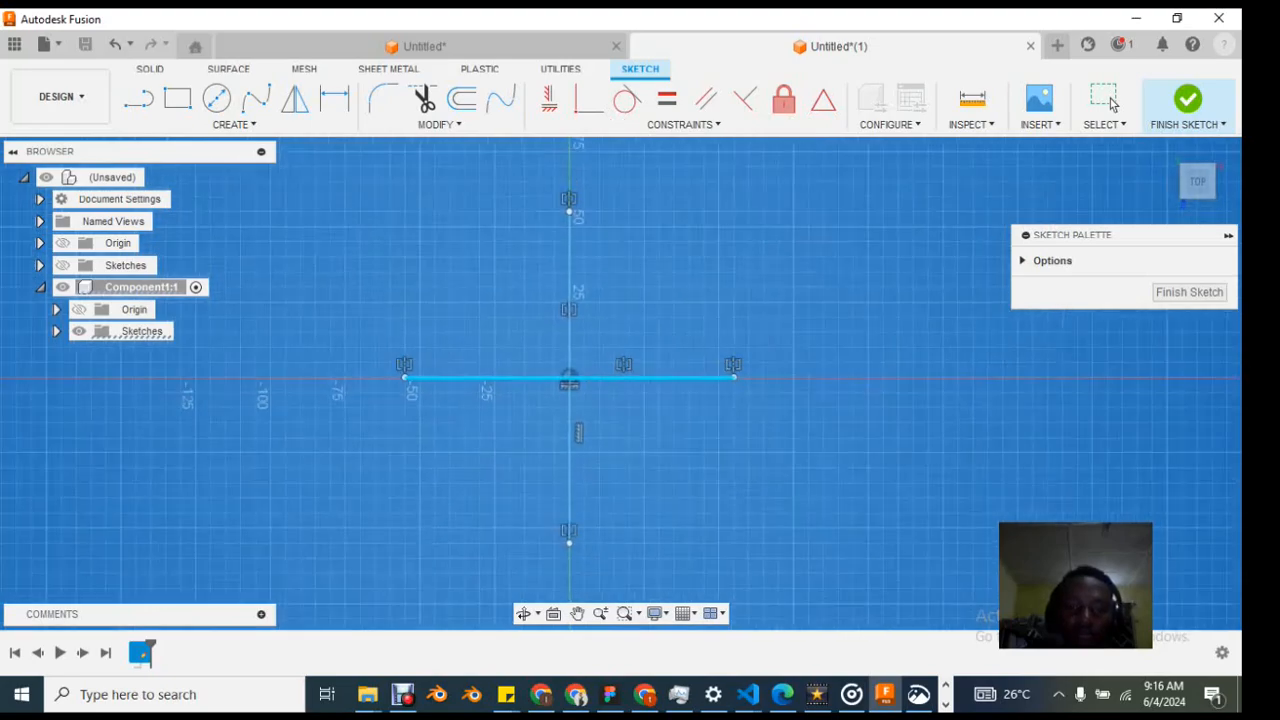
pyautogui.click(570, 293)
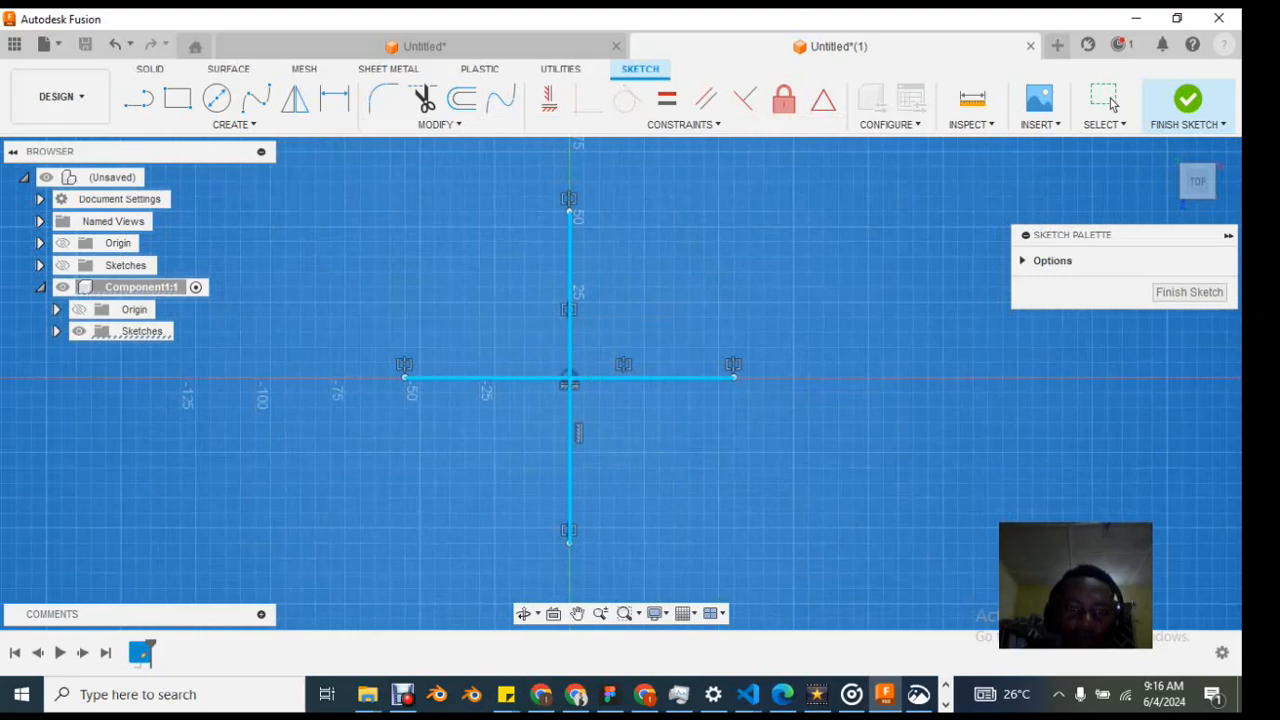
pyautogui.rightClick(494, 263)
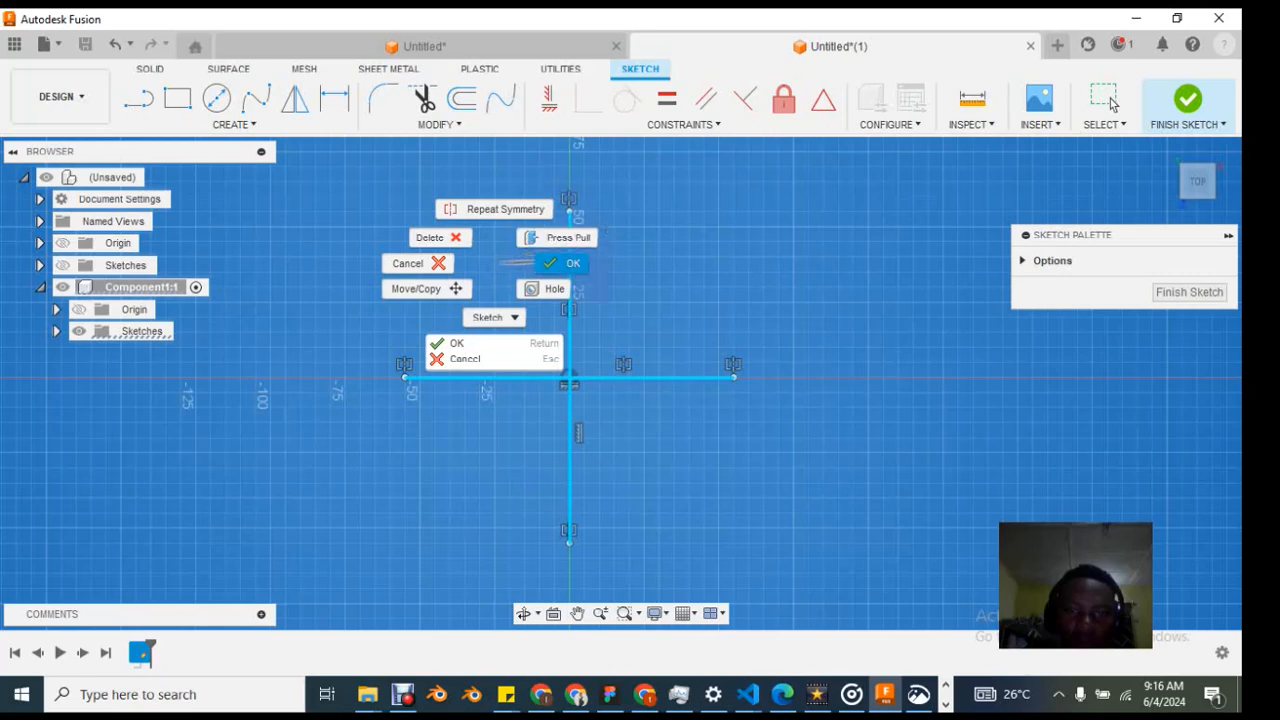
pyautogui.press('Escape')
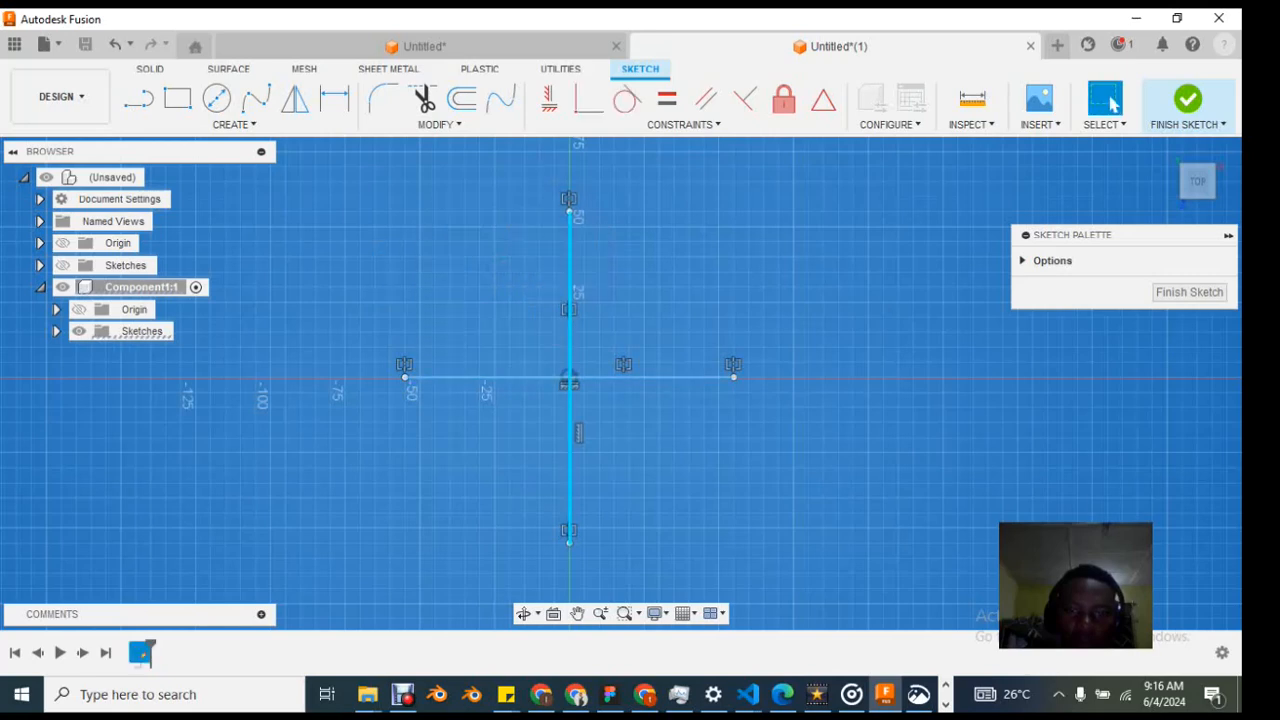
# Step: Change both the vertical and horizontal lines into construction lines
pyautogui.keyDown('ctrl'); pyautogui.click(650, 377); pyautogui.keyUp('ctrl')
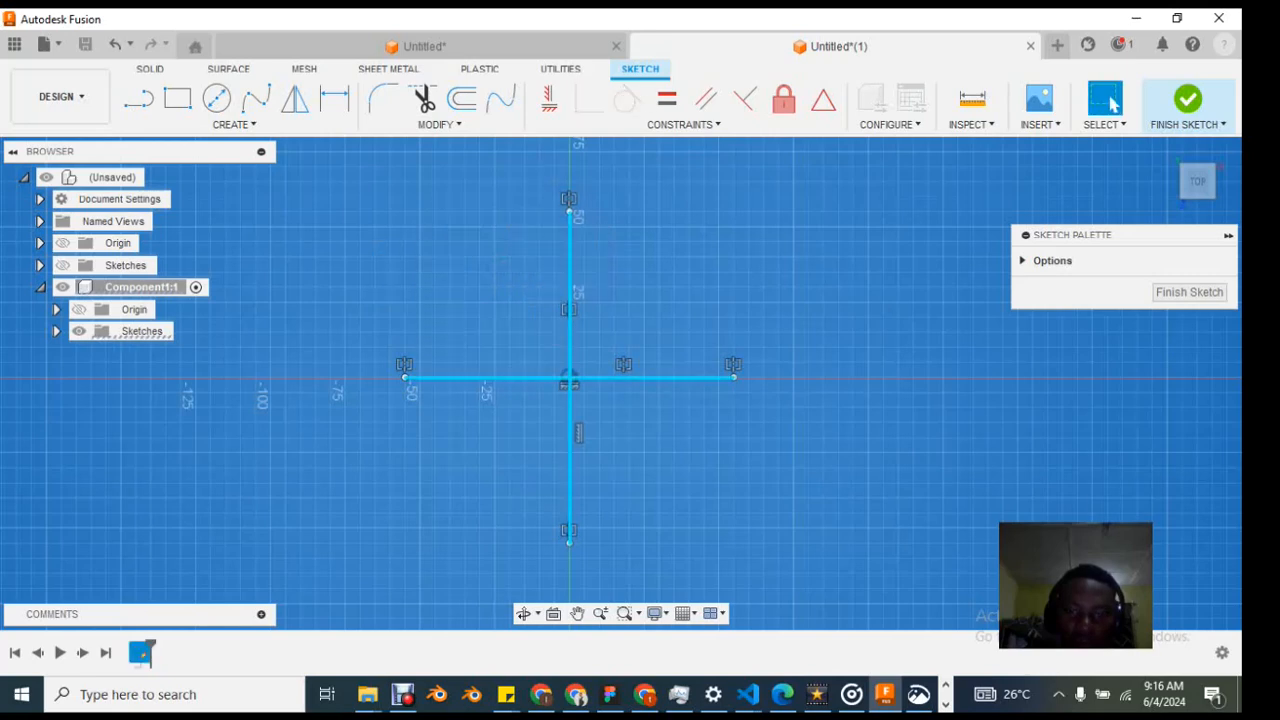
pyautogui.rightClick(662, 241)
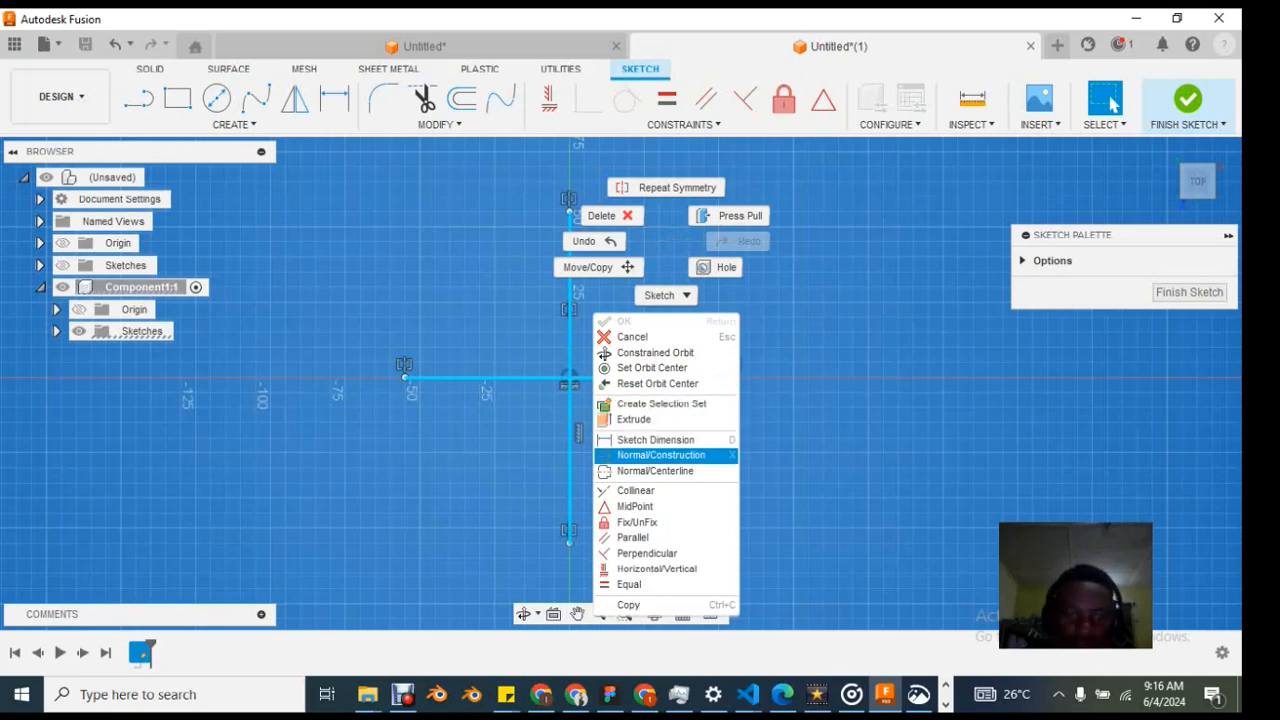
pyautogui.click(661, 455)
pyautogui.scroll(1, 570, 372)
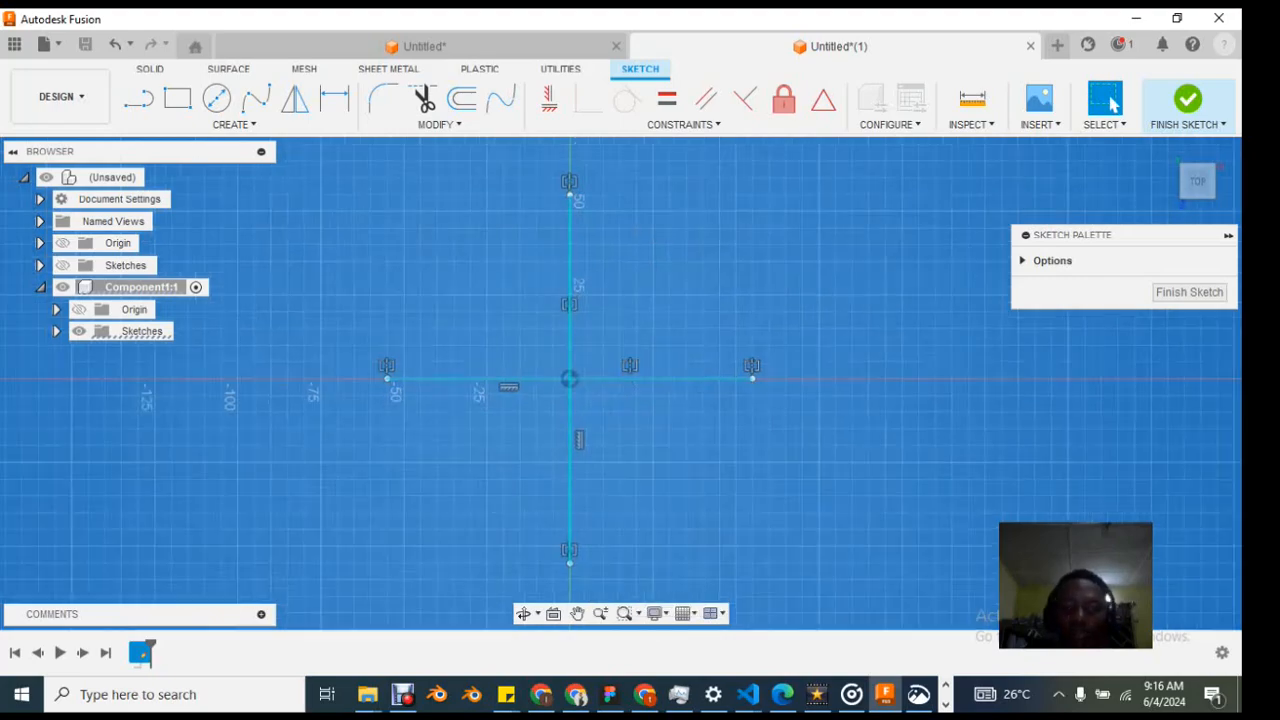
# Step: Examine the reference drawing in Snip & Sketch for the positions and diameters of the two circular ends
pyautogui.scroll(-3, 568, 372)
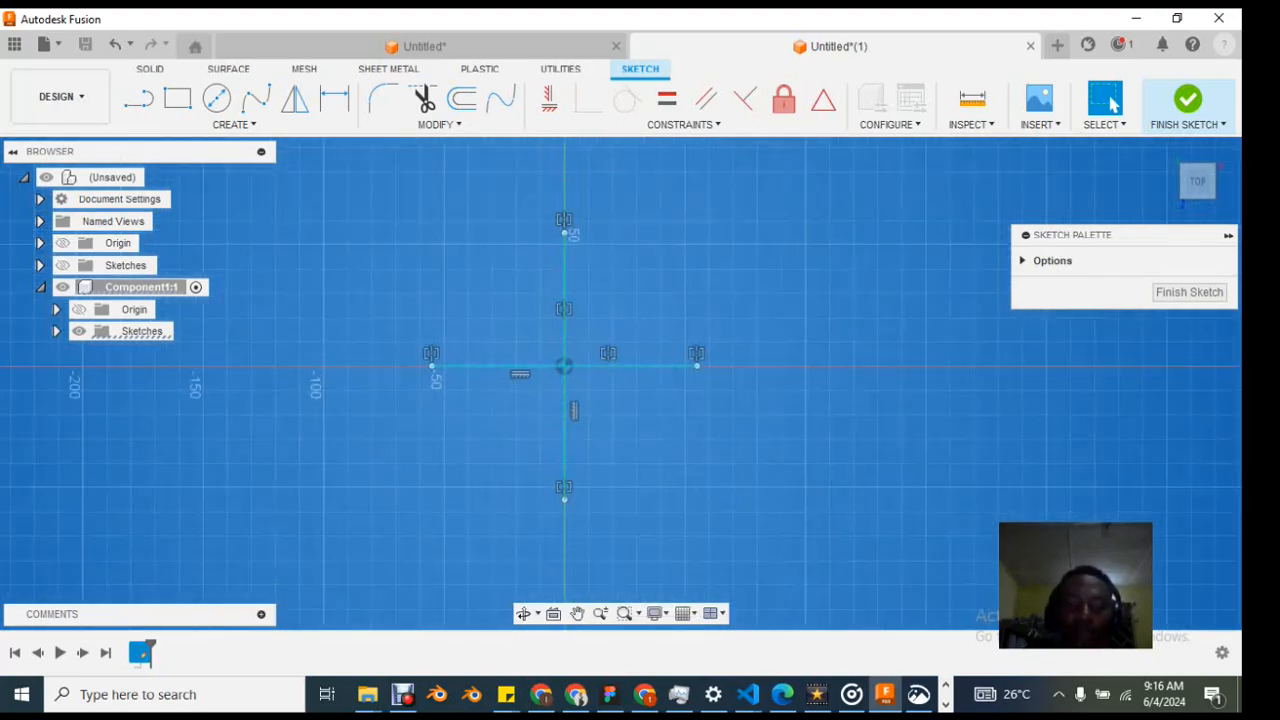
pyautogui.scroll(2, 542, 332)
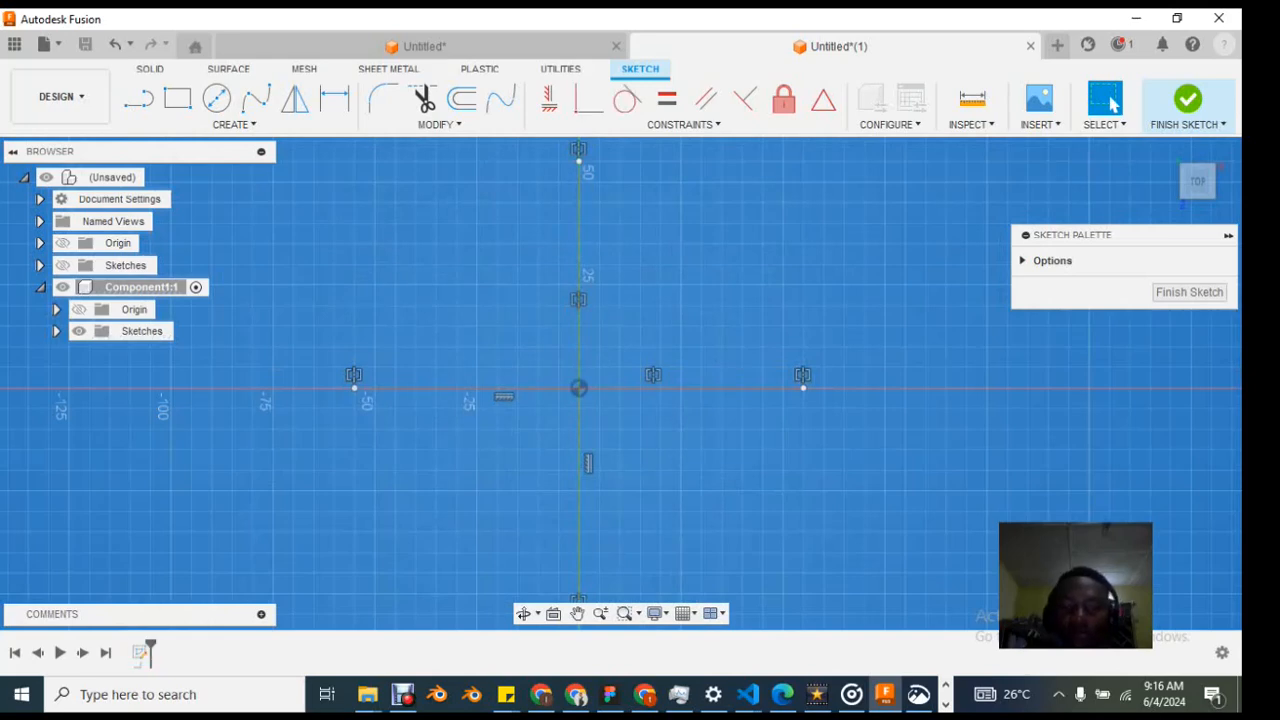
pyautogui.scroll(2, 540, 390)
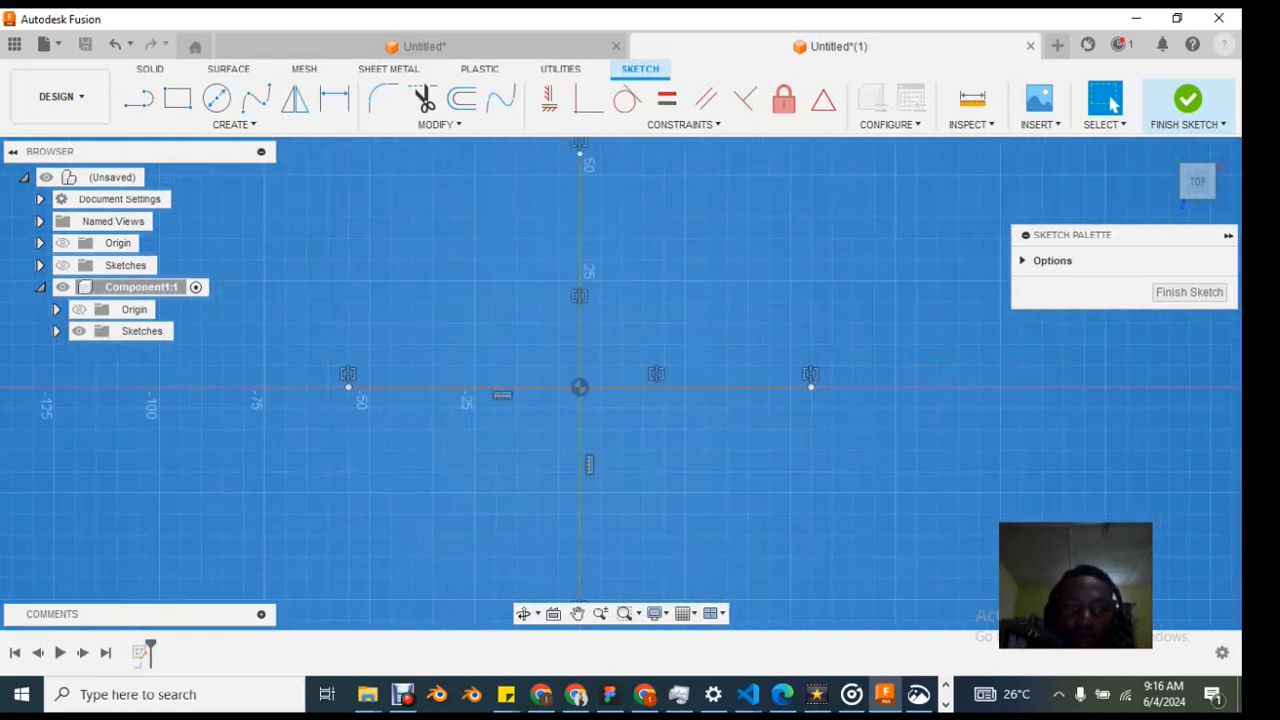
pyautogui.scroll(1, 323, 355)
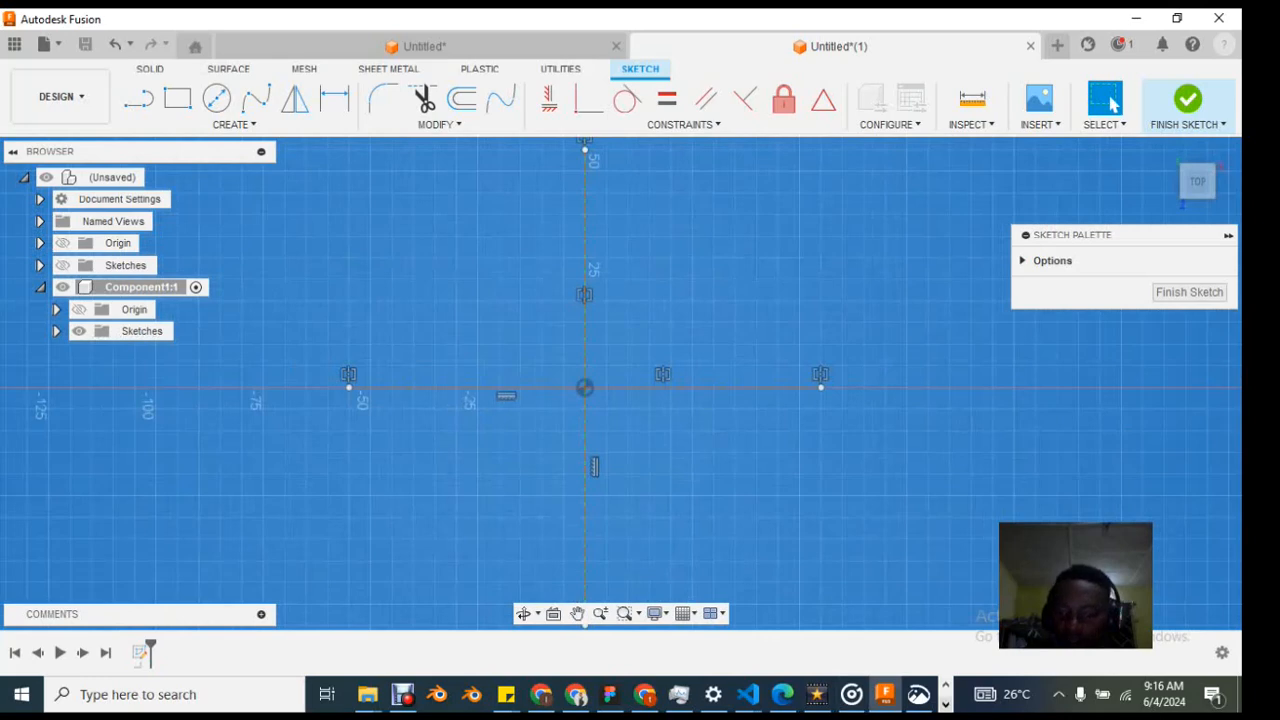
pyautogui.click(919, 695)
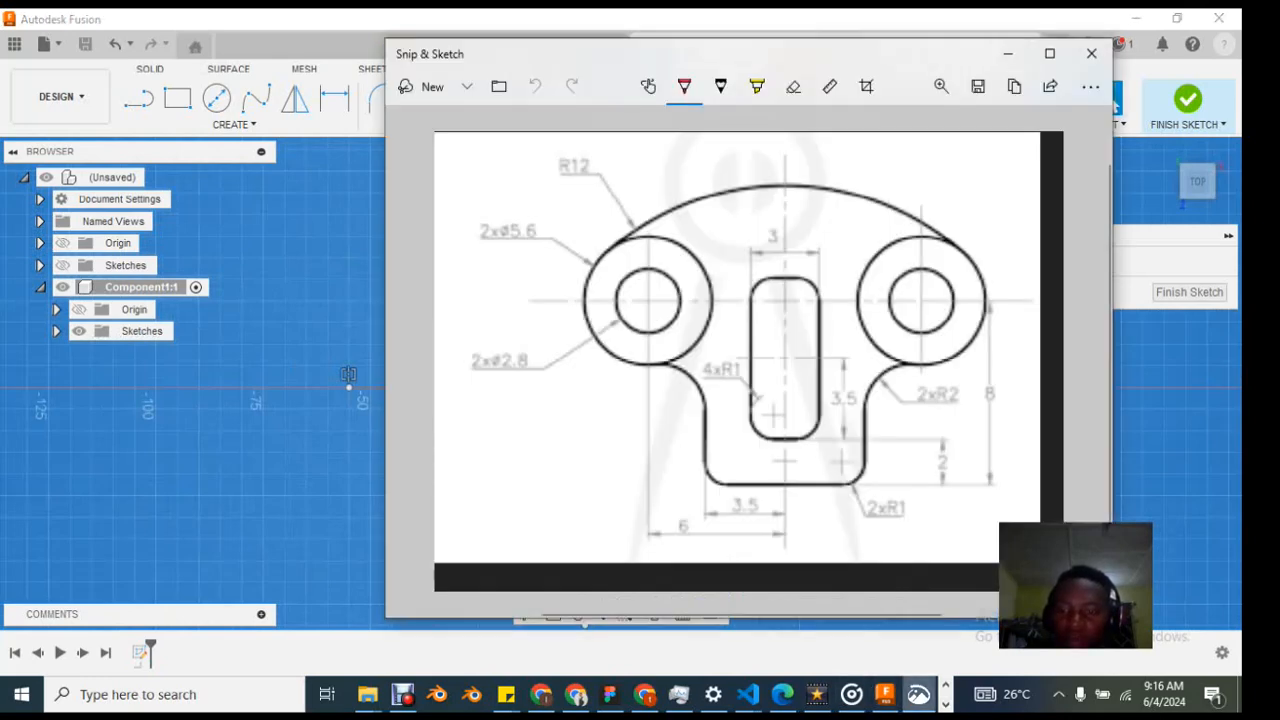
pyautogui.moveTo(919, 695)
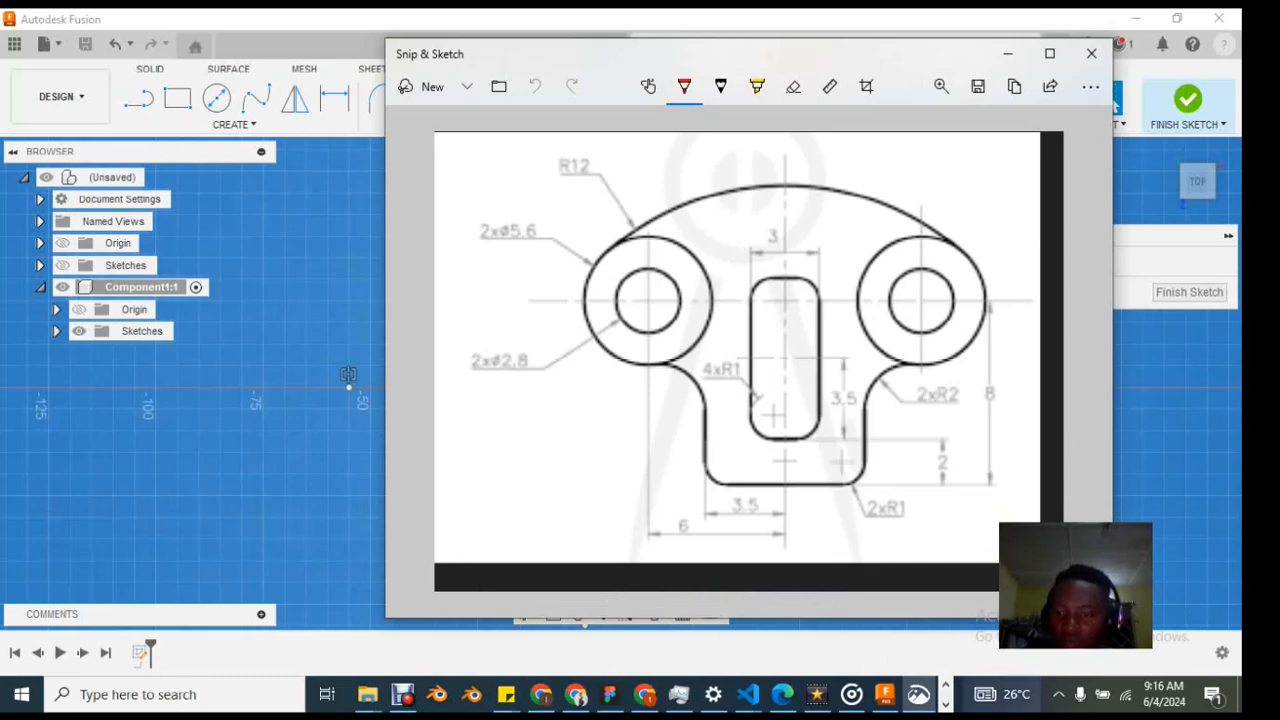
pyautogui.click(919, 695)
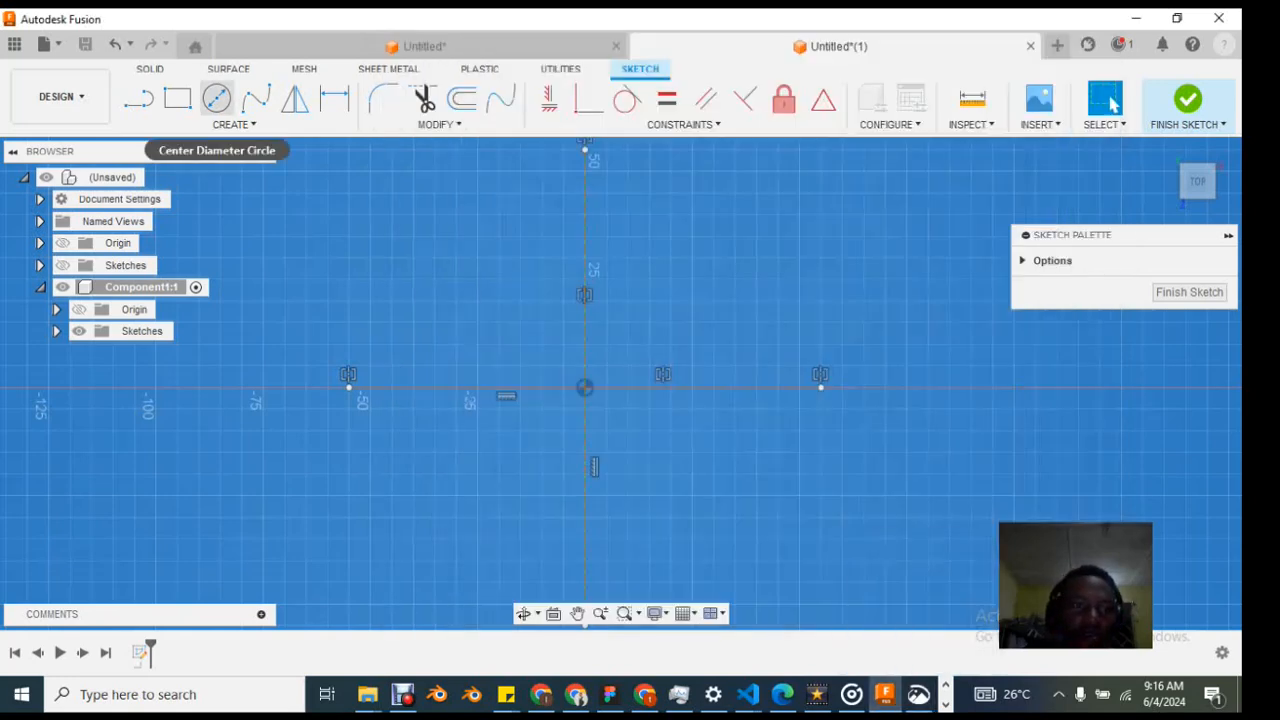
# Step: Draw two center diameter circles on the horizontal centreline, one centred about 35 mm left of the origin, the other right of it and about 67 mm wide
pyautogui.click(217, 97)
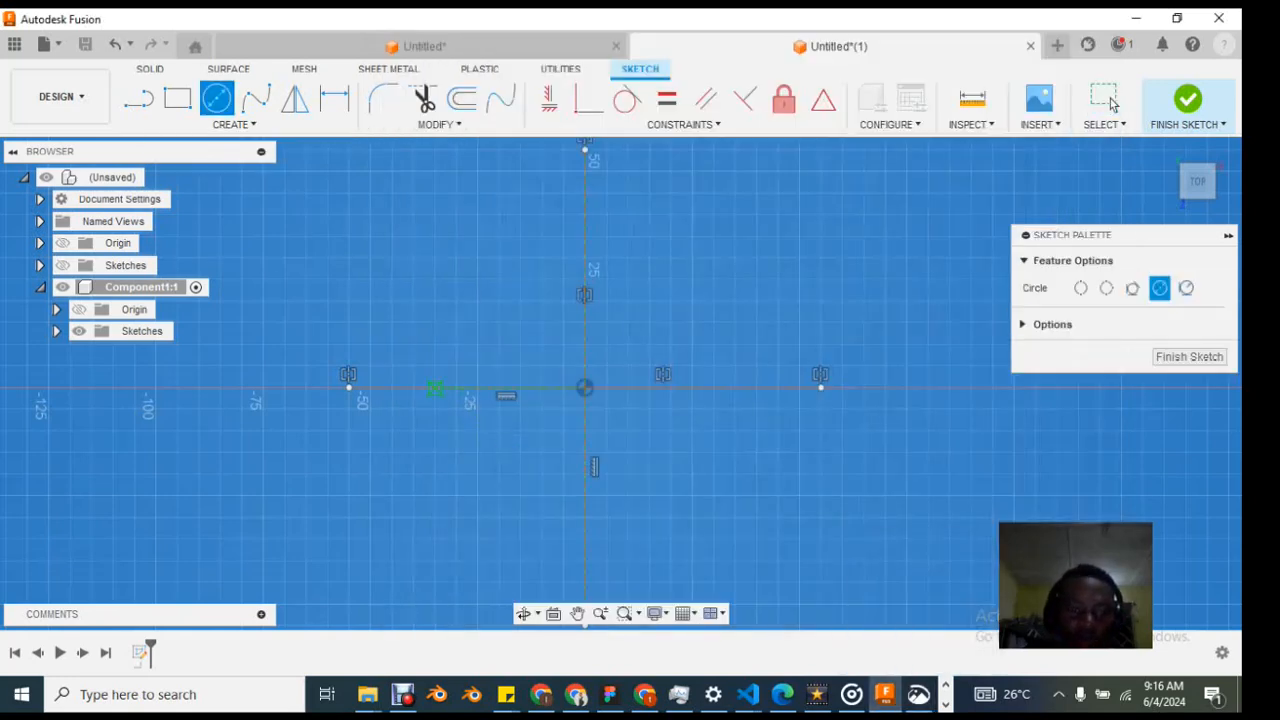
pyautogui.click(434, 388)
pyautogui.click(528, 357)
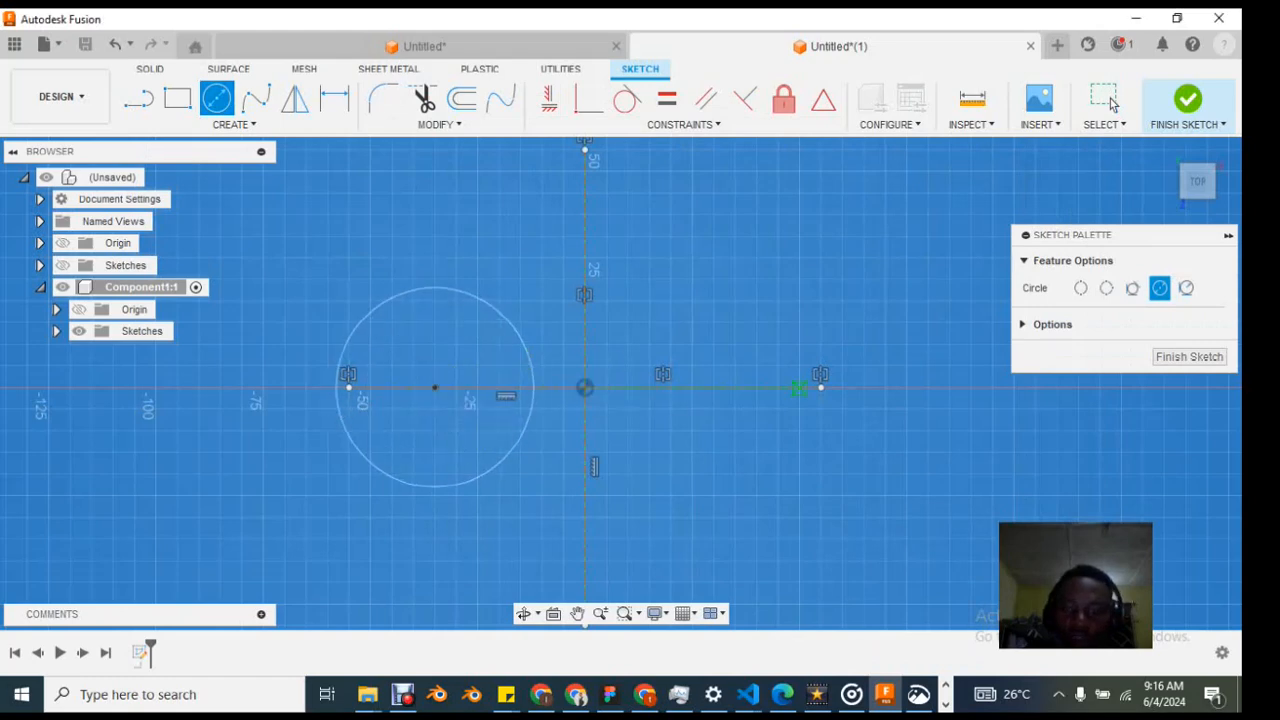
pyautogui.click(778, 388)
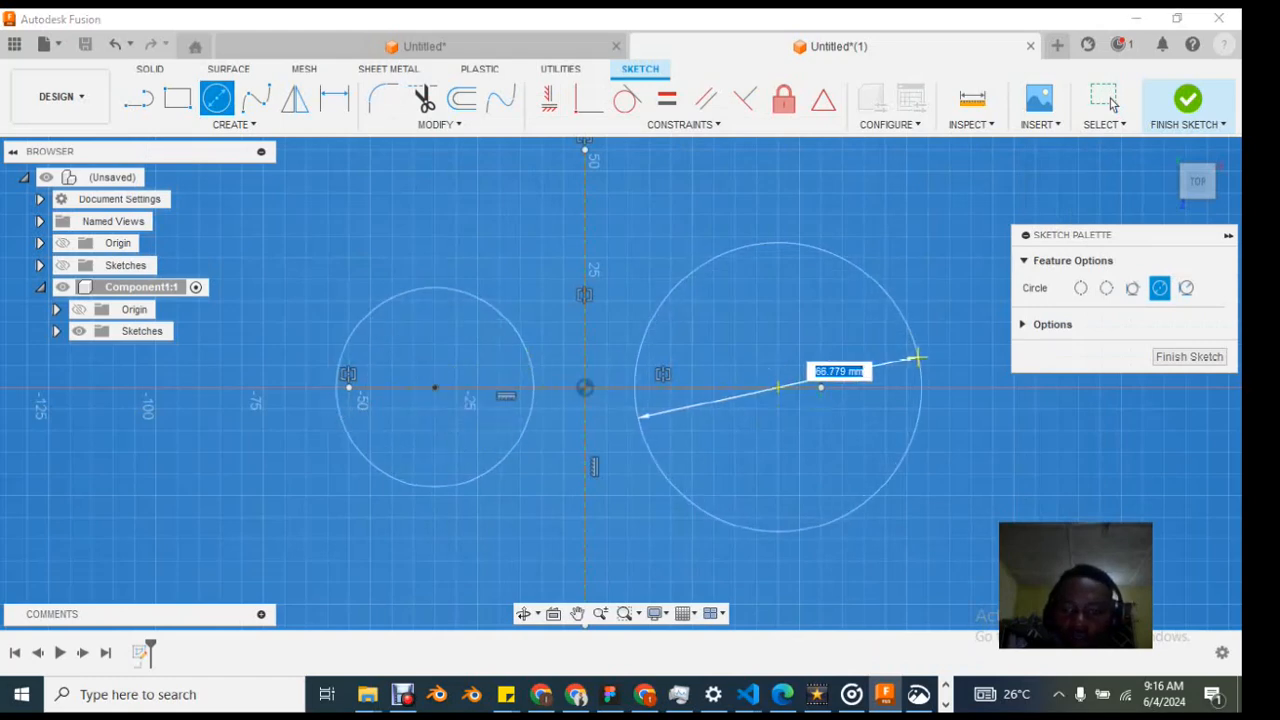
pyautogui.click(916, 356)
pyautogui.rightClick(714, 214)
pyautogui.click(782, 220)
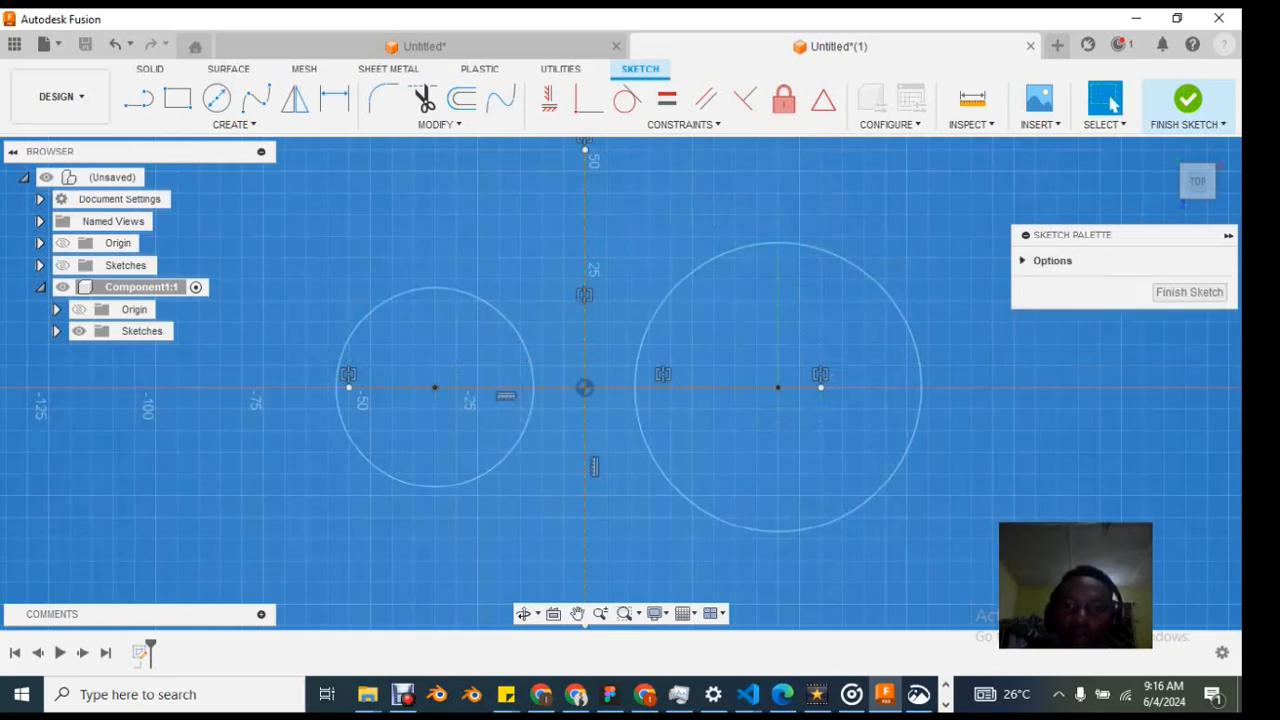
# Step: Apply an Equal constraint to the two circles so that they share one diameter
pyautogui.click(786, 244)
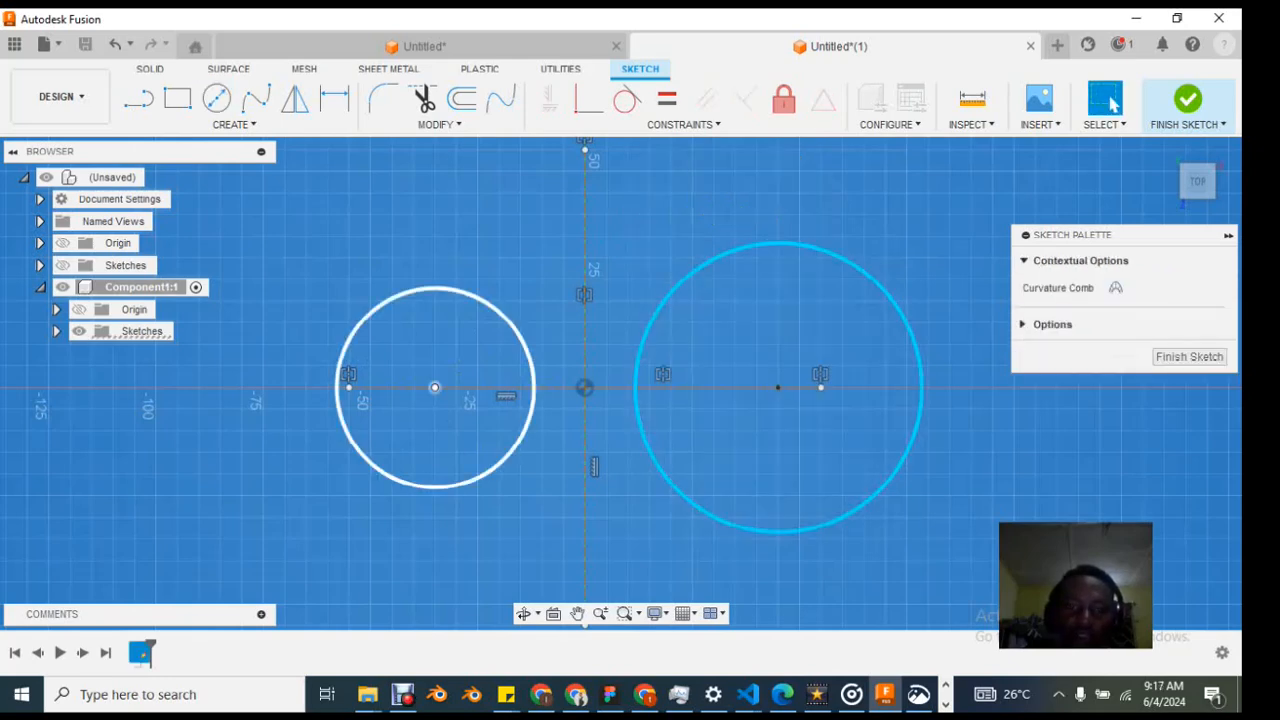
pyautogui.keyDown('shift'); pyautogui.click(490, 304); pyautogui.keyUp('shift')
pyautogui.click(667, 97)
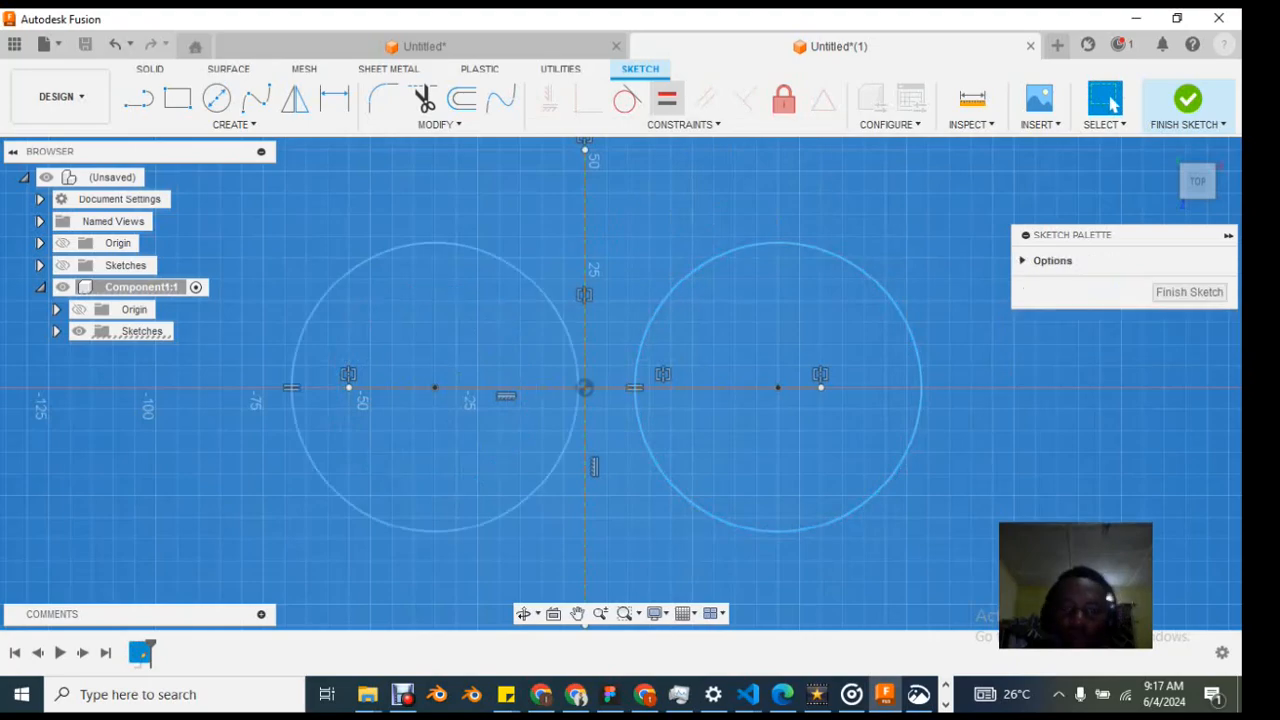
# Step: Check the reference drawing and dimension the horizontal distance between the left circle's centre and the vertical centreline
pyautogui.scroll(-2, 614, 476)
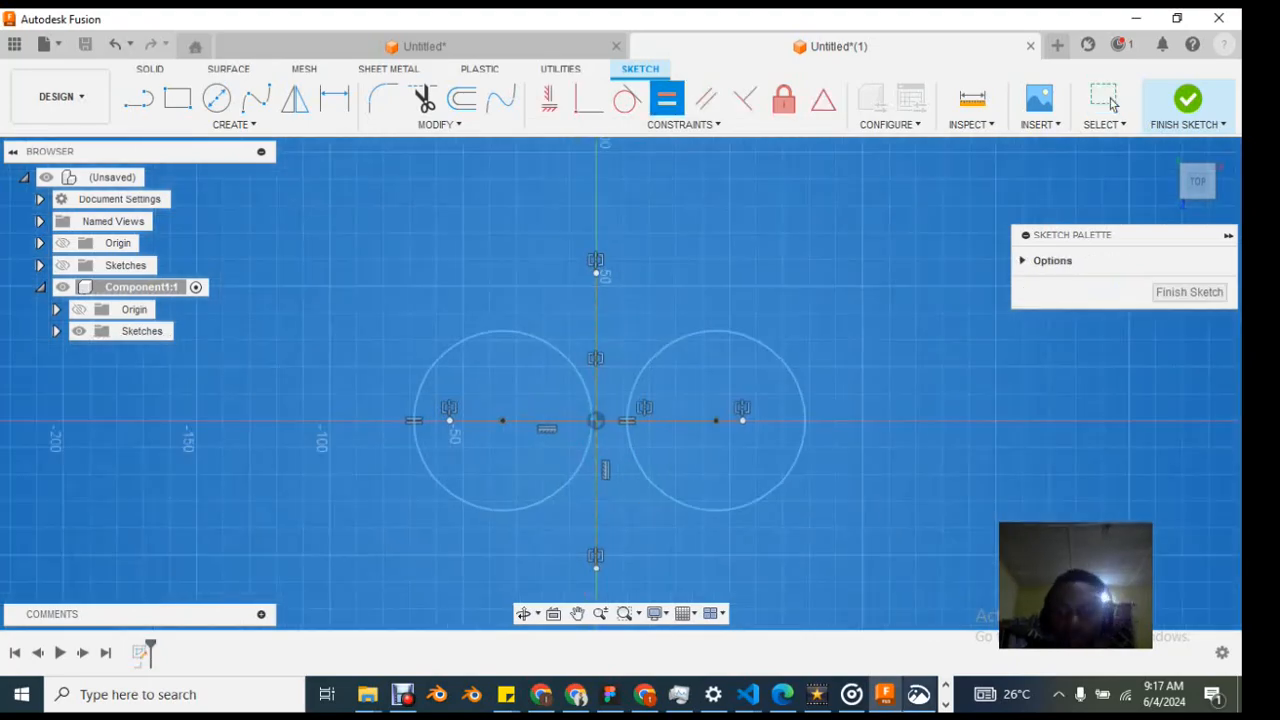
pyautogui.click(918, 694)
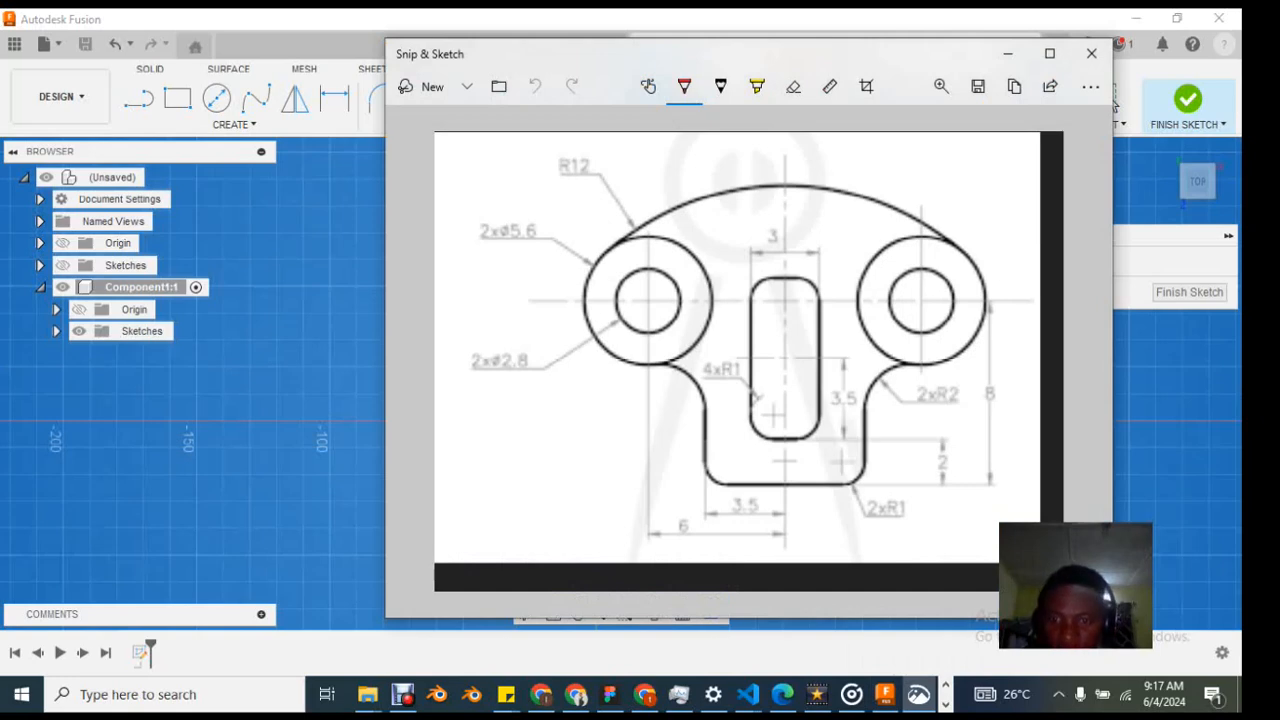
pyautogui.hotkey('alt', 'Tab')
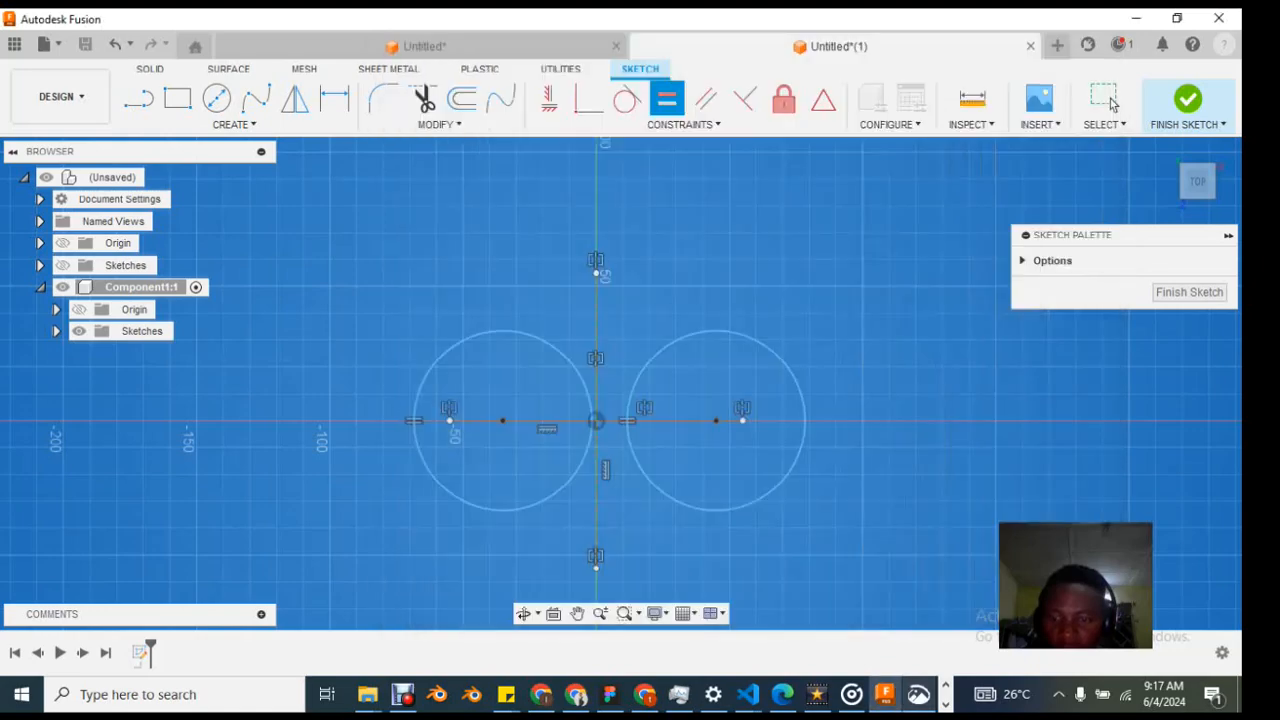
pyautogui.scroll(-3, 660, 472)
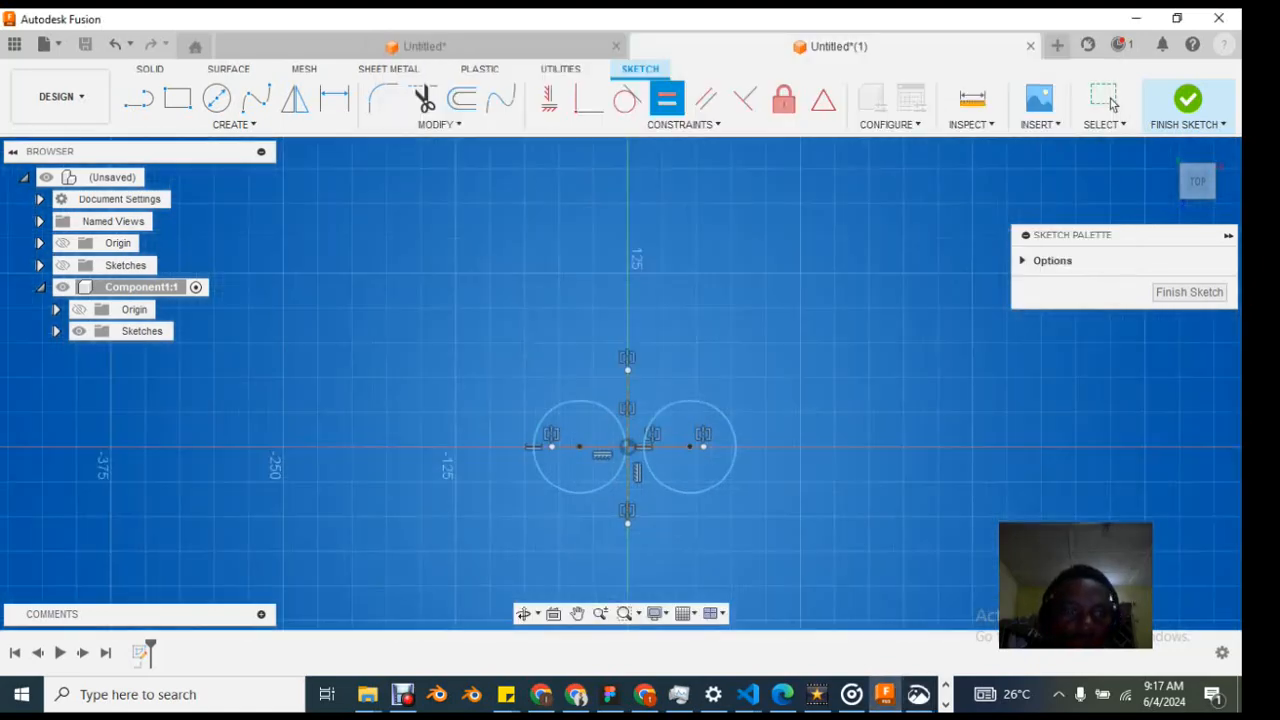
pyautogui.press('d')
pyautogui.scroll(3, 614, 500)
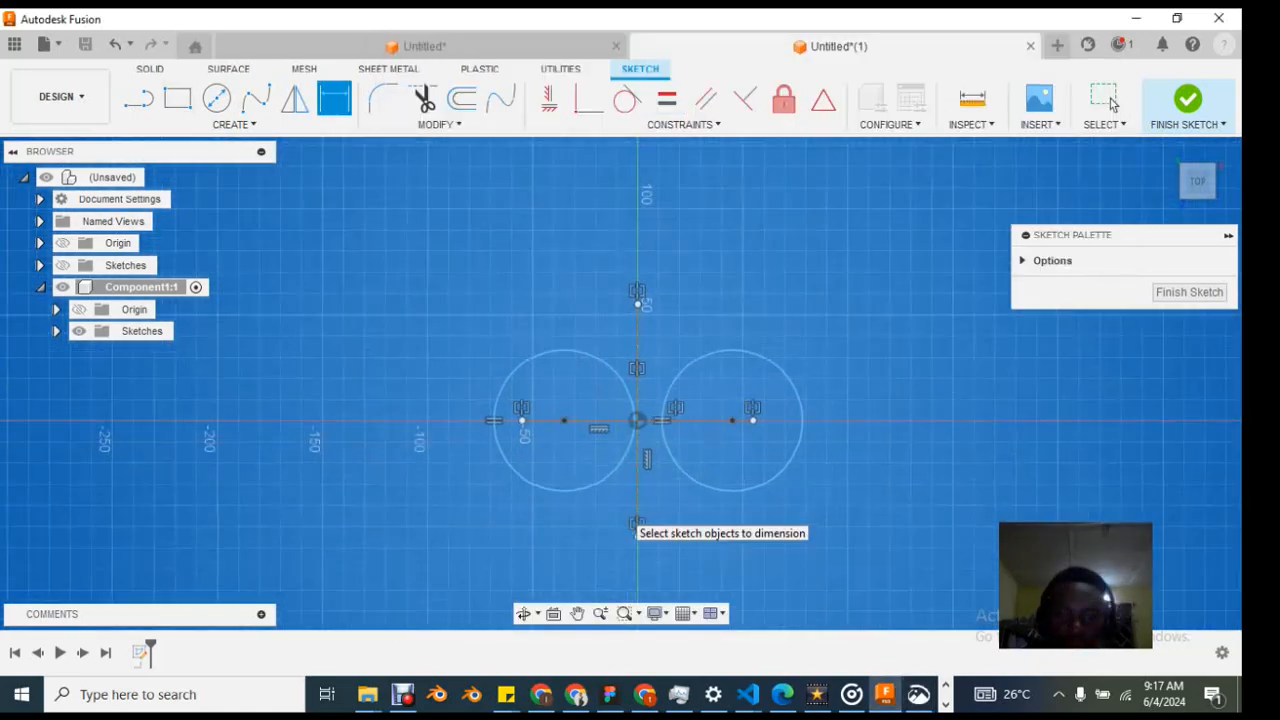
pyautogui.scroll(-3, 614, 500)
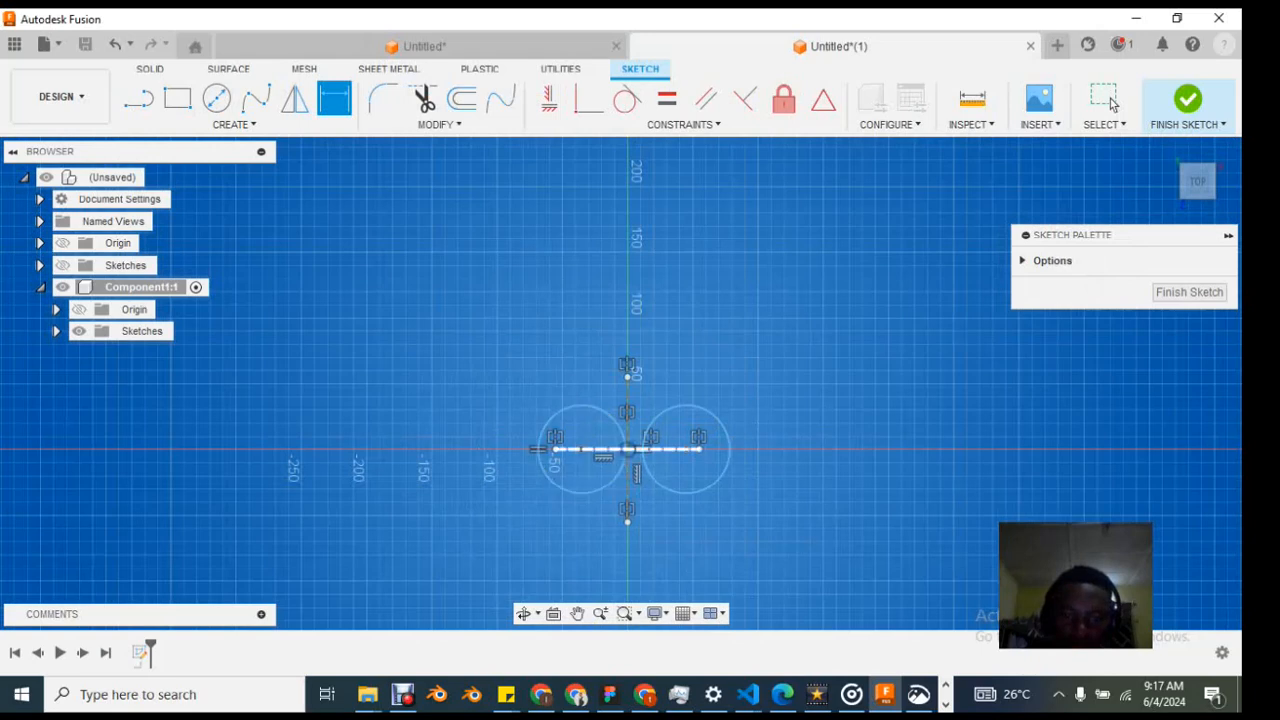
pyautogui.click(627, 505)
pyautogui.click(581, 449)
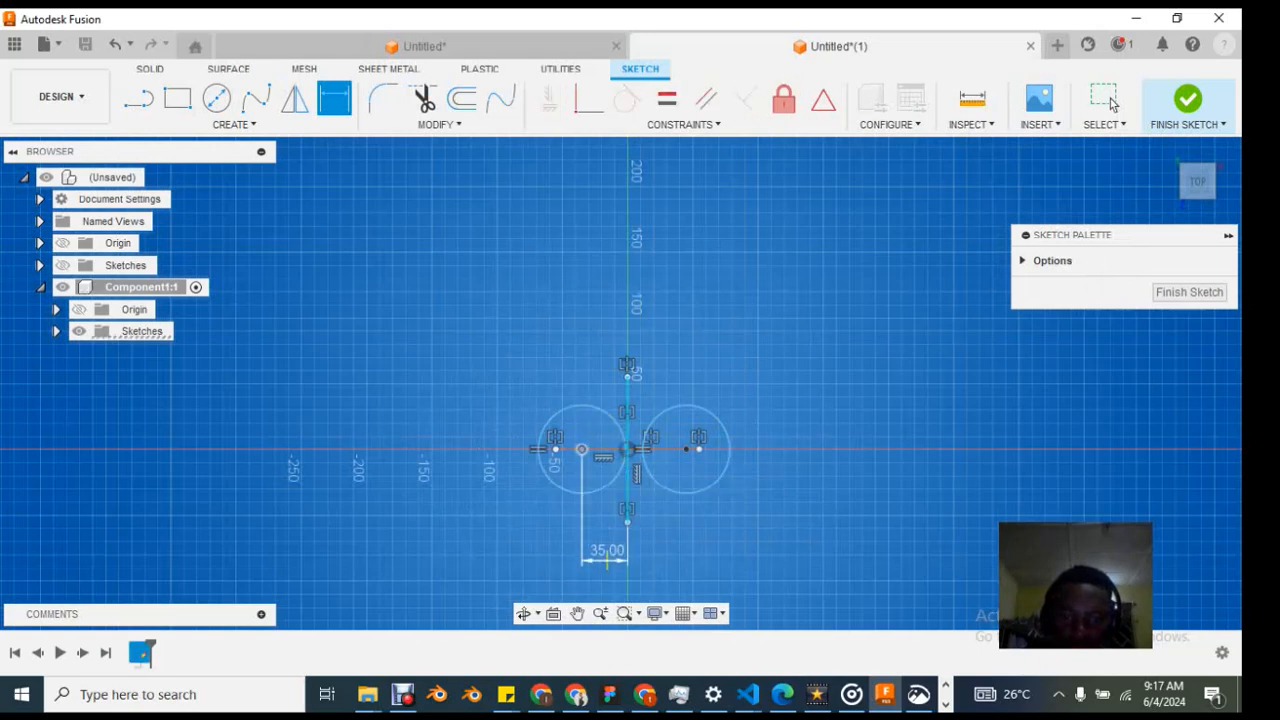
pyautogui.click(605, 568)
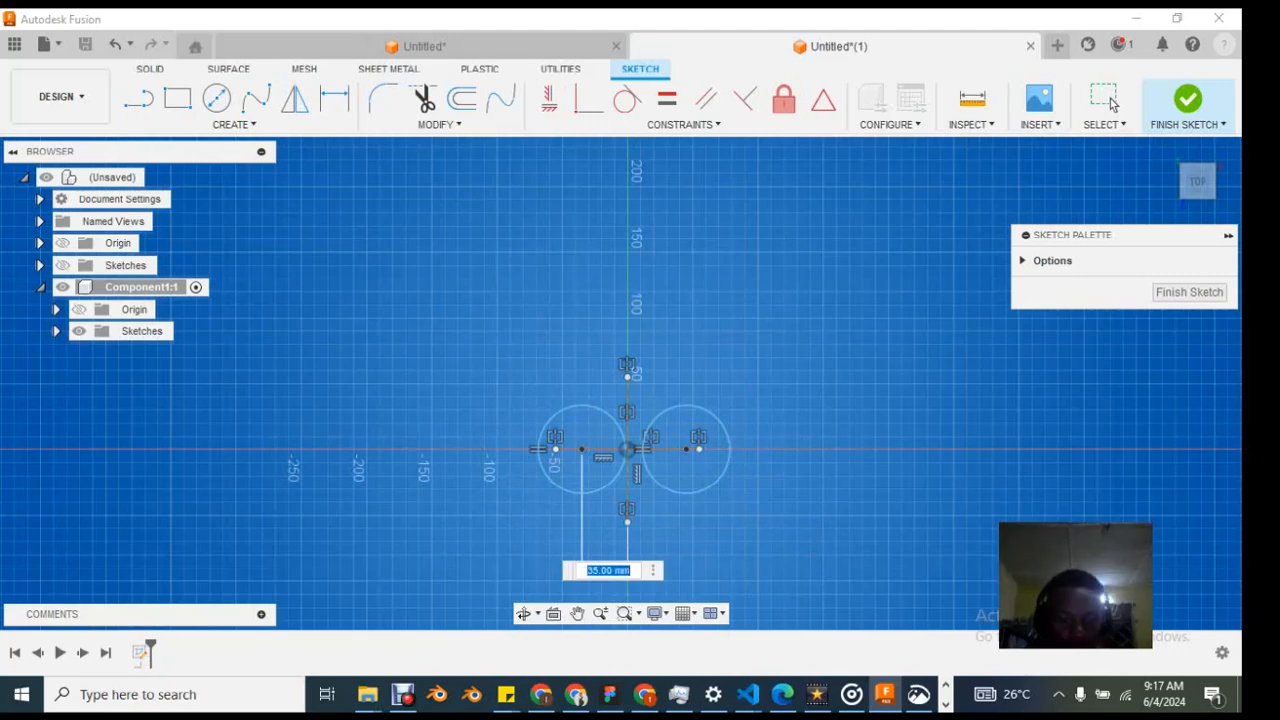
# Step: Try setting the left circle's centre distance to 6 mm, and undo that change
pyautogui.write('6')
pyautogui.press('Return')
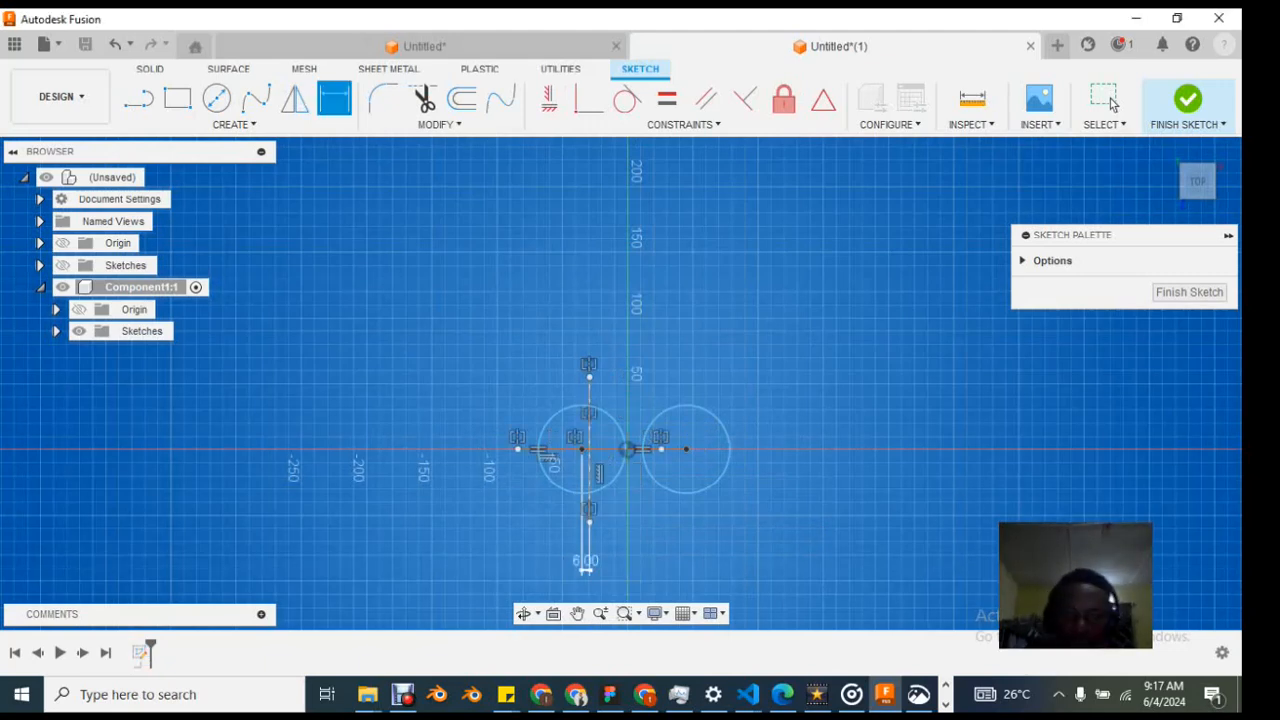
pyautogui.click(1105, 99)
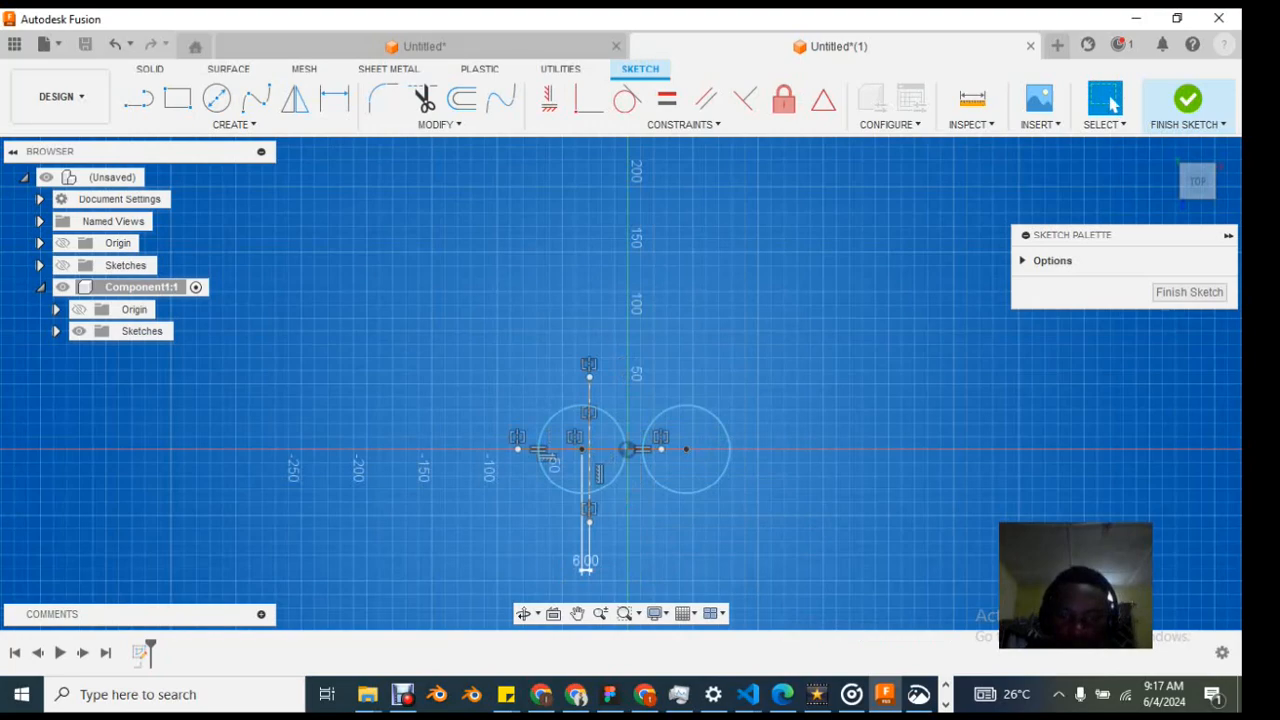
pyautogui.hotkey('ctrl', 'z')
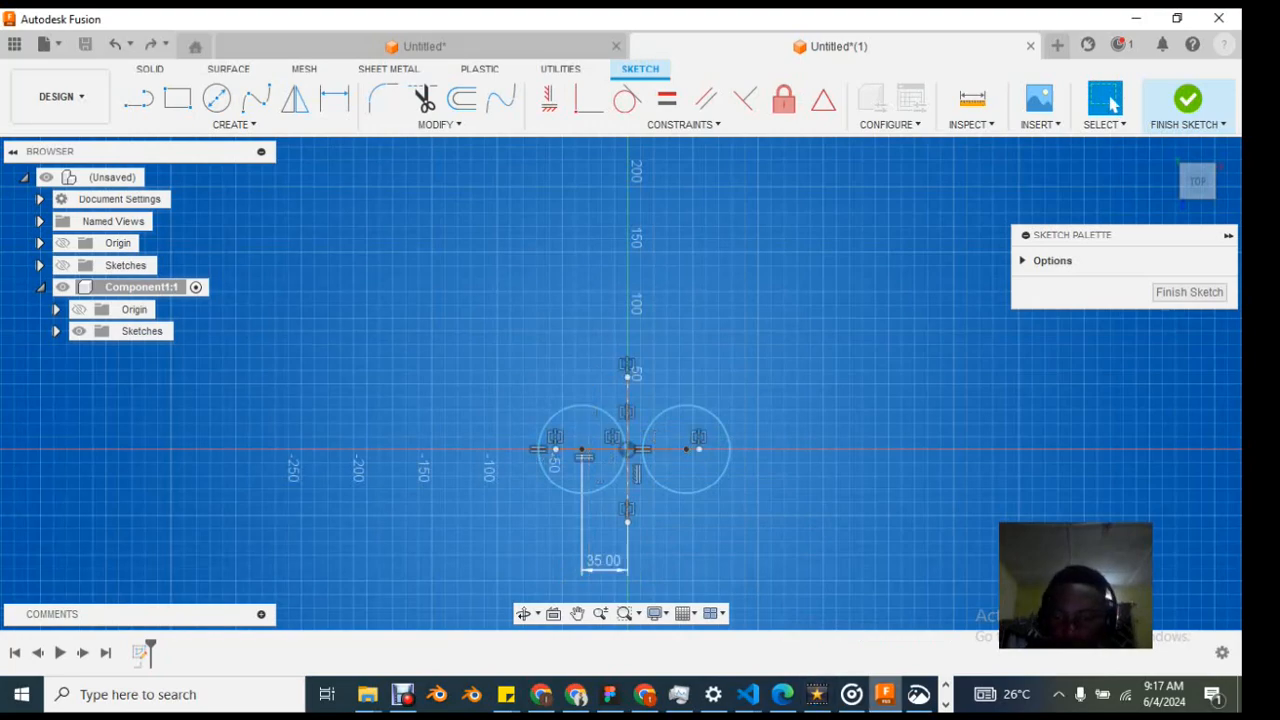
# Step: Check the reference drawing and dimension the left circle's diameter as 5.6 mm
pyautogui.click(919, 694)
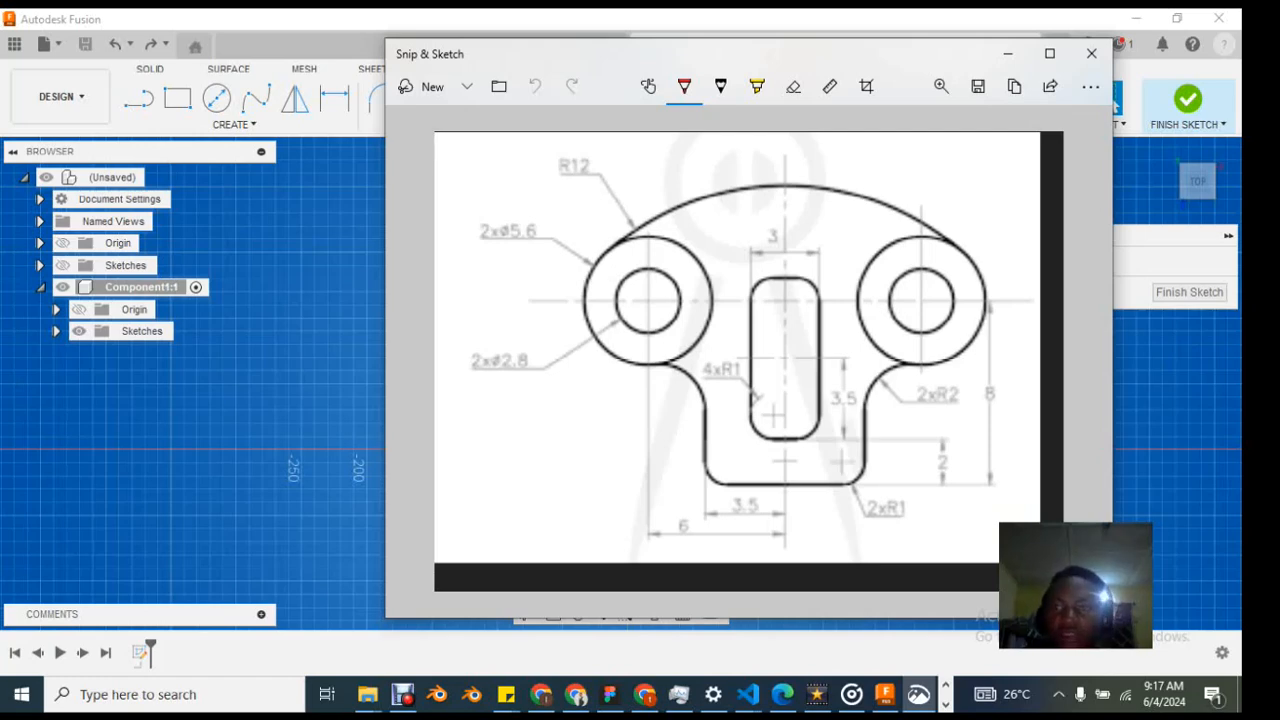
pyautogui.click(1008, 53)
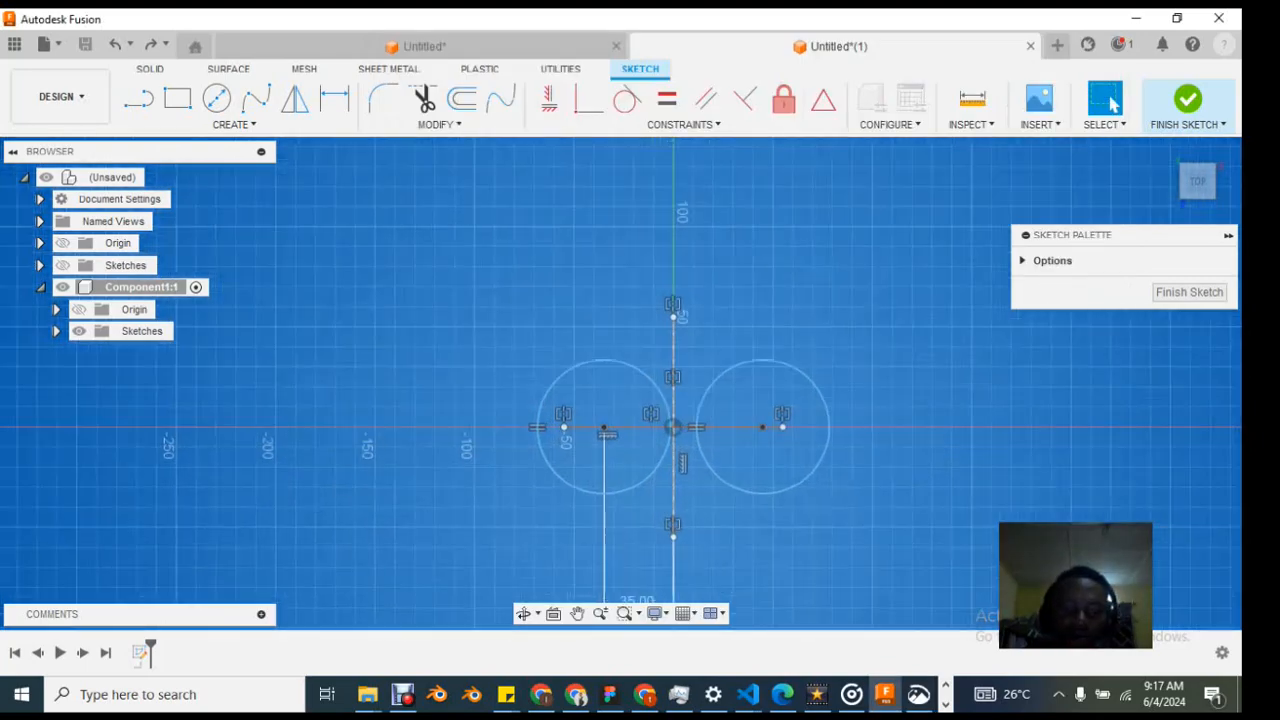
pyautogui.press('d')
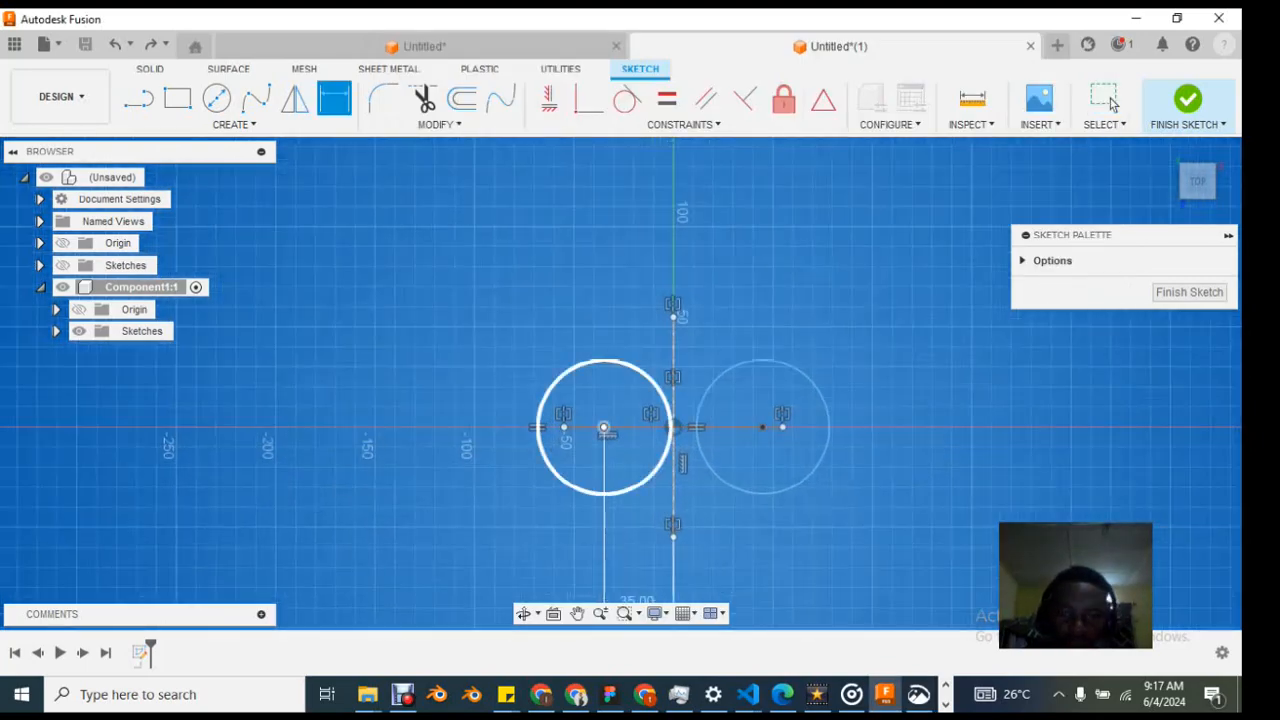
pyautogui.click(552, 385)
pyautogui.click(455, 340)
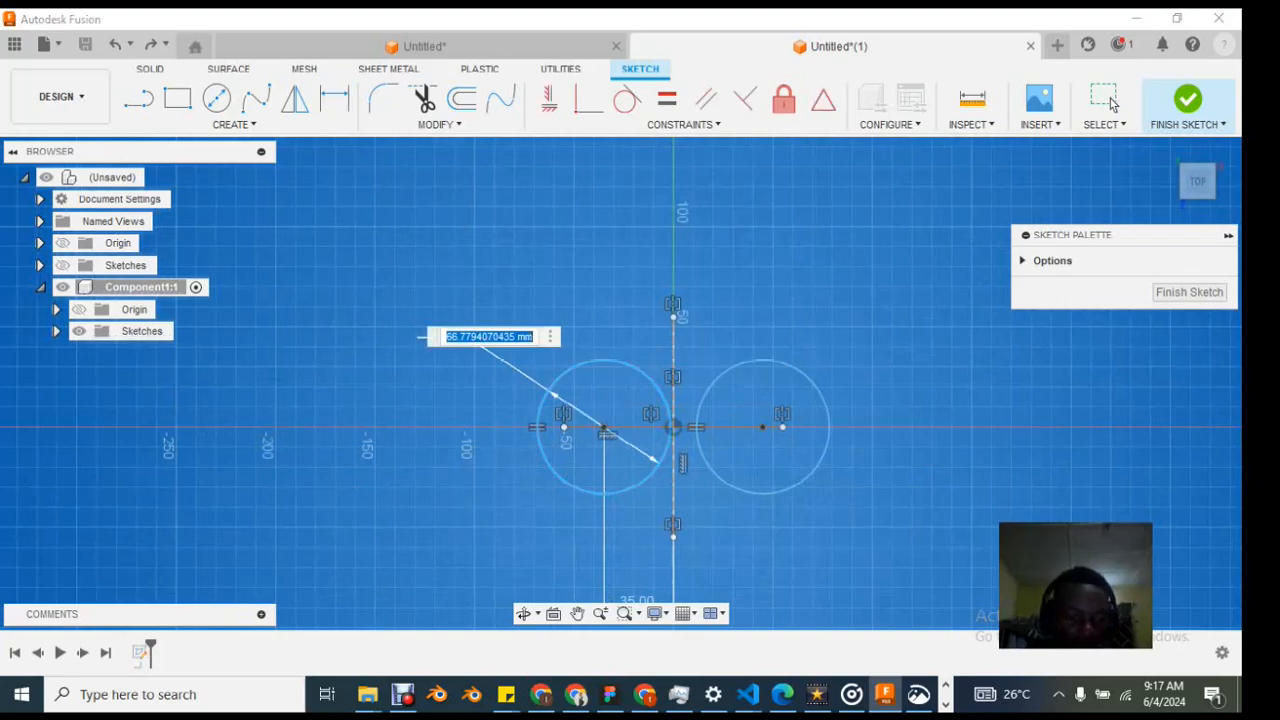
pyautogui.write('5.6')
pyautogui.press('Return')
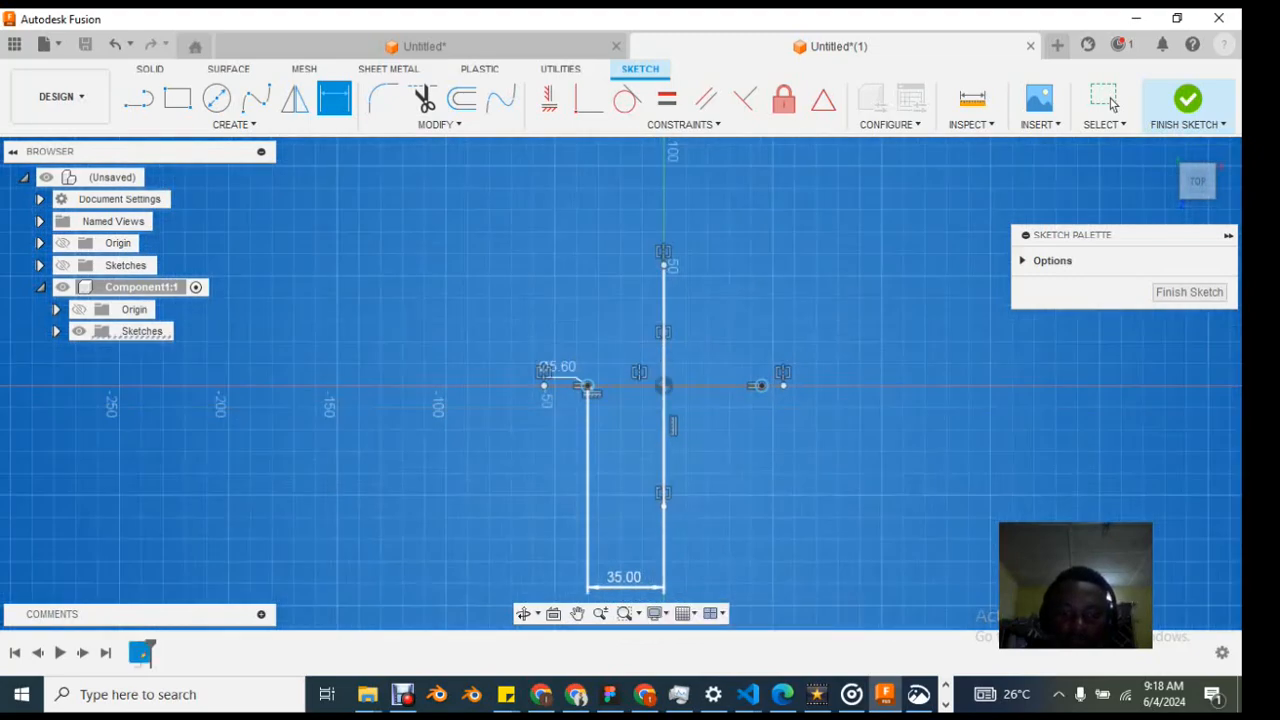
# Step: Set the distance between the left circle's centre and the vertical centreline to 6 mm
pyautogui.click(624, 588)
pyautogui.write('6')
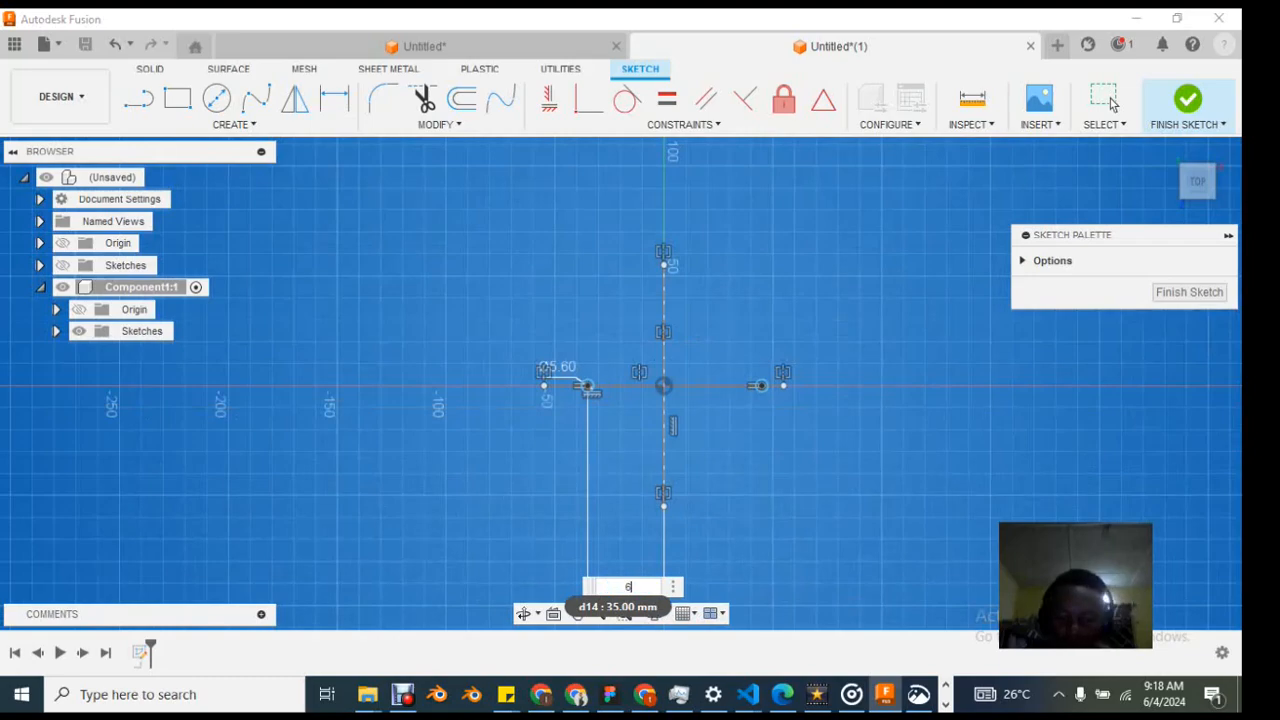
pyautogui.press('Return')
pyautogui.scroll(2, 651, 398)
pyautogui.scroll(3, 672, 450)
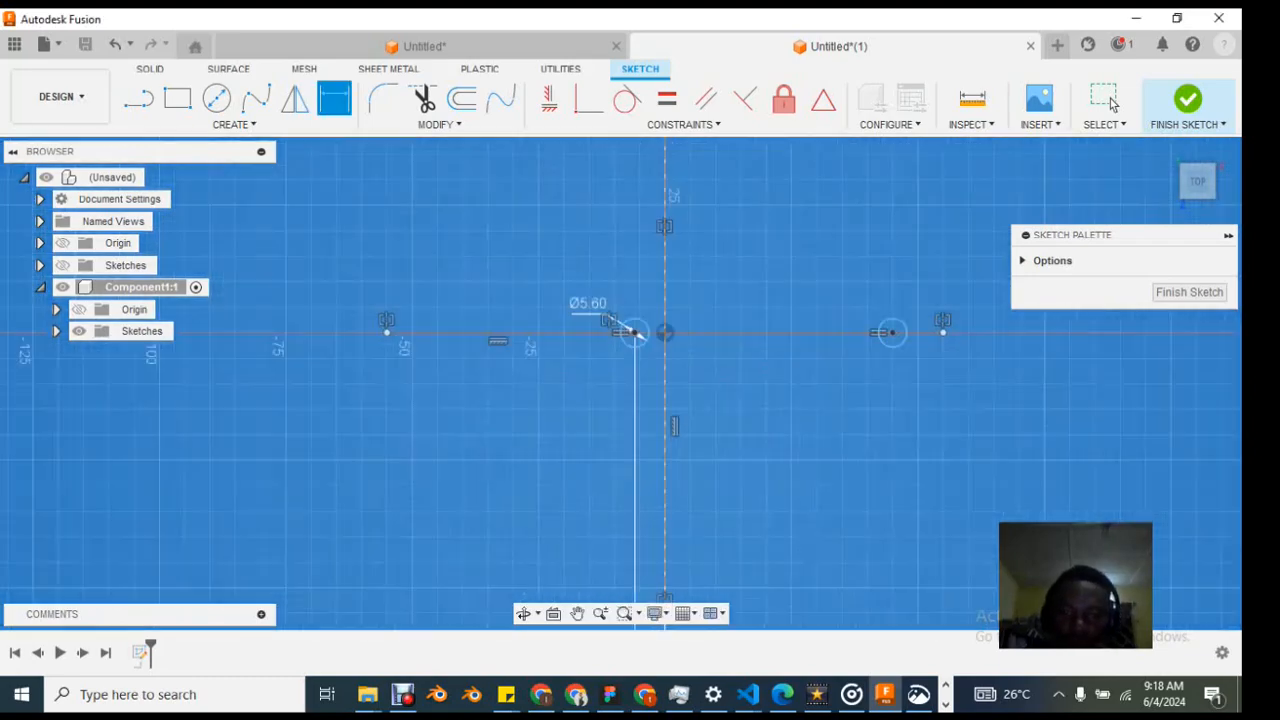
pyautogui.scroll(-3, 656, 507)
pyautogui.scroll(3, 672, 585)
pyautogui.scroll(-3, 640, 575)
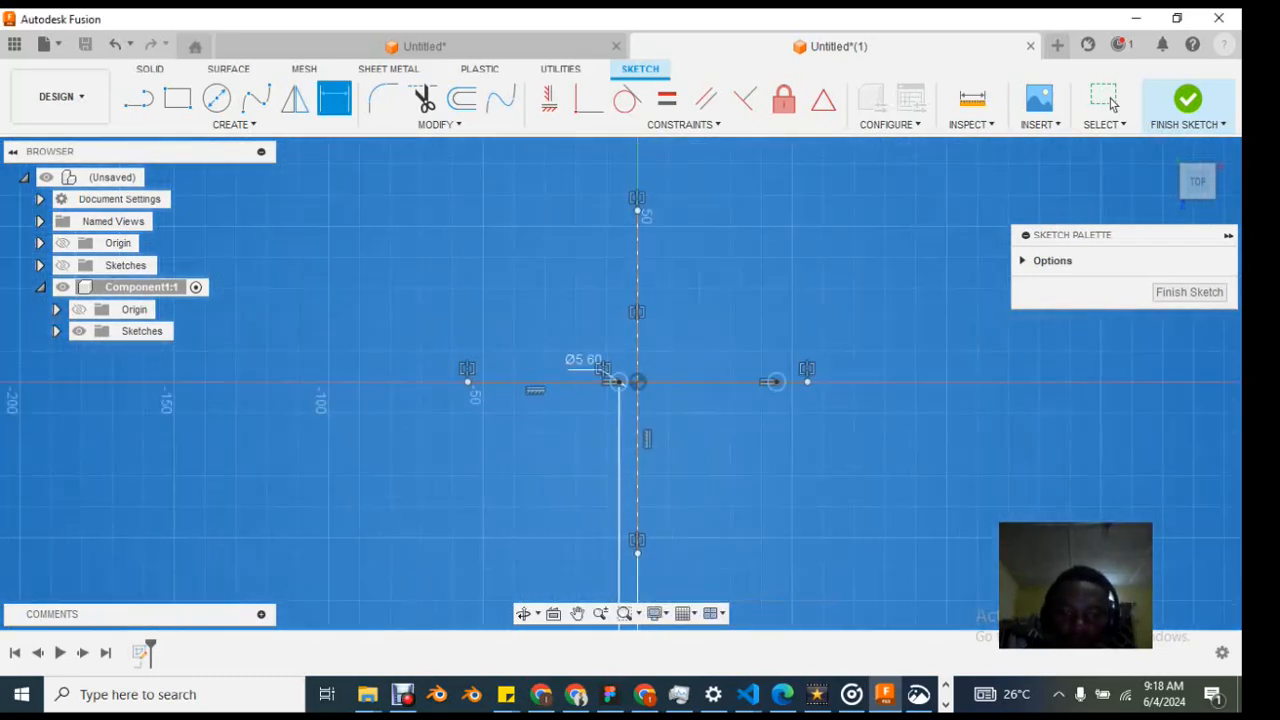
pyautogui.scroll(-4, 628, 558)
pyautogui.scroll(3, 638, 580)
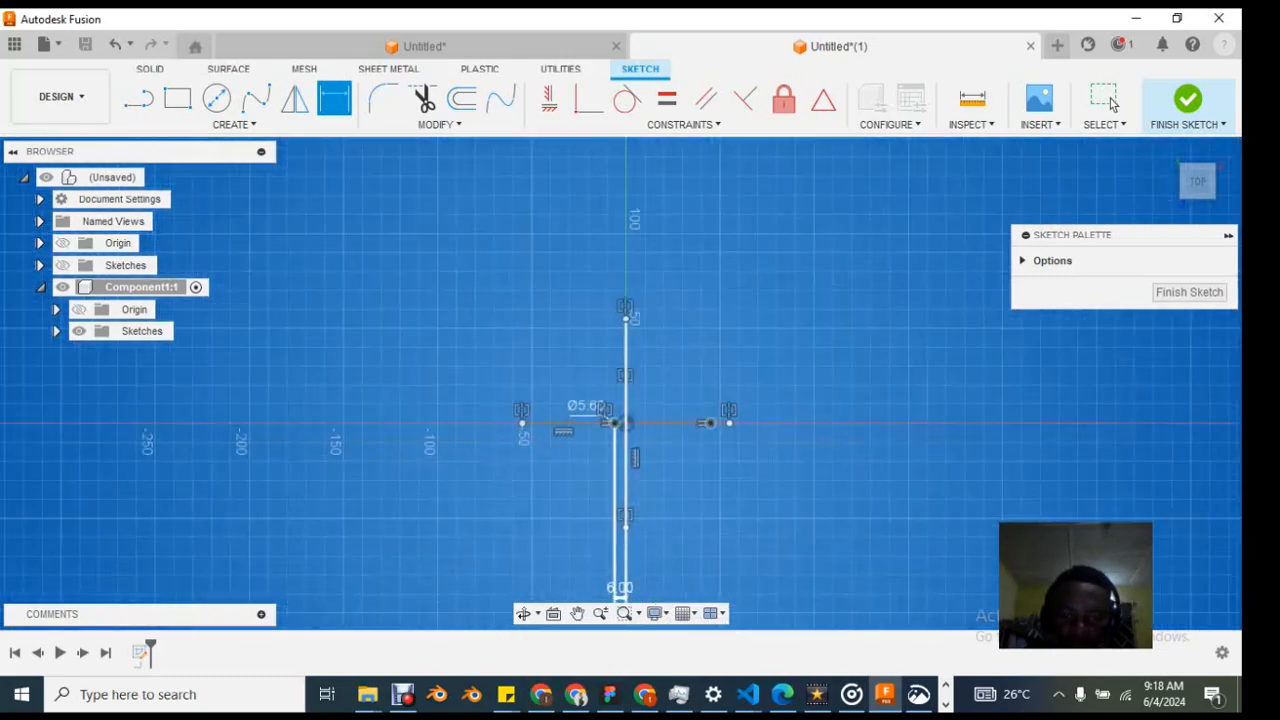
pyautogui.click(1113, 104)
pyautogui.press('d')
pyautogui.scroll(7, 633, 424)
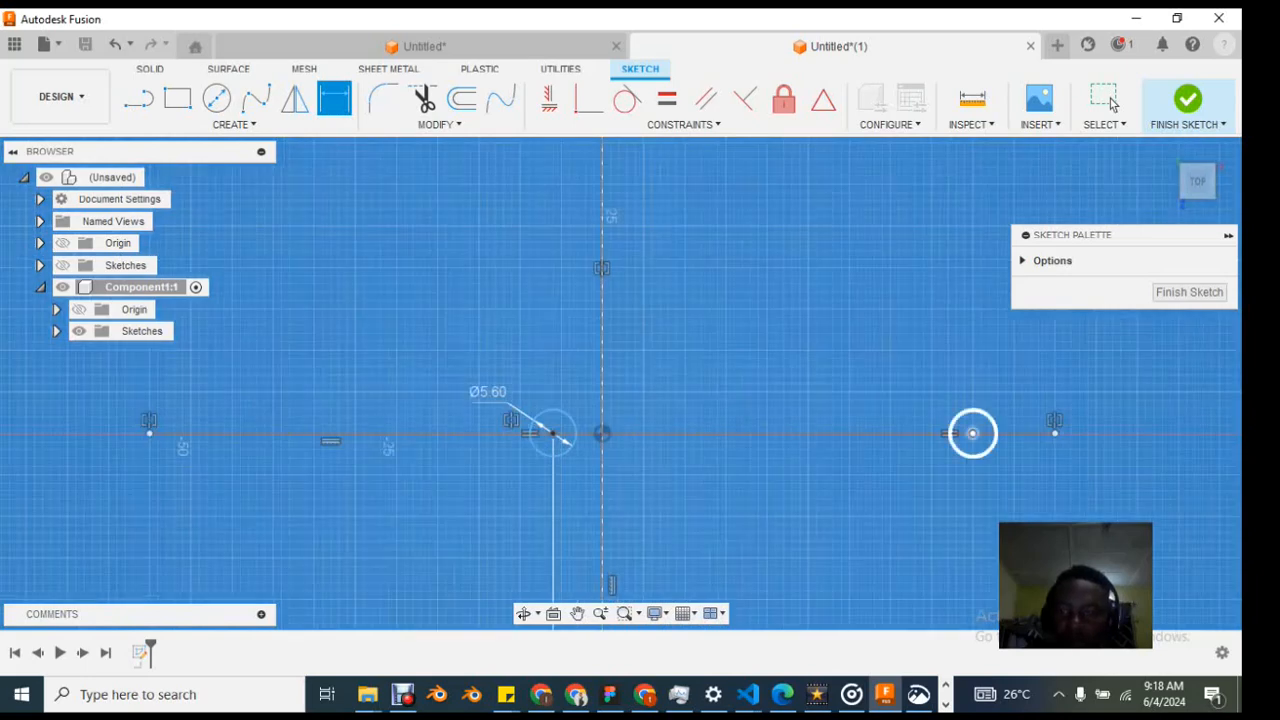
pyautogui.click(972, 433)
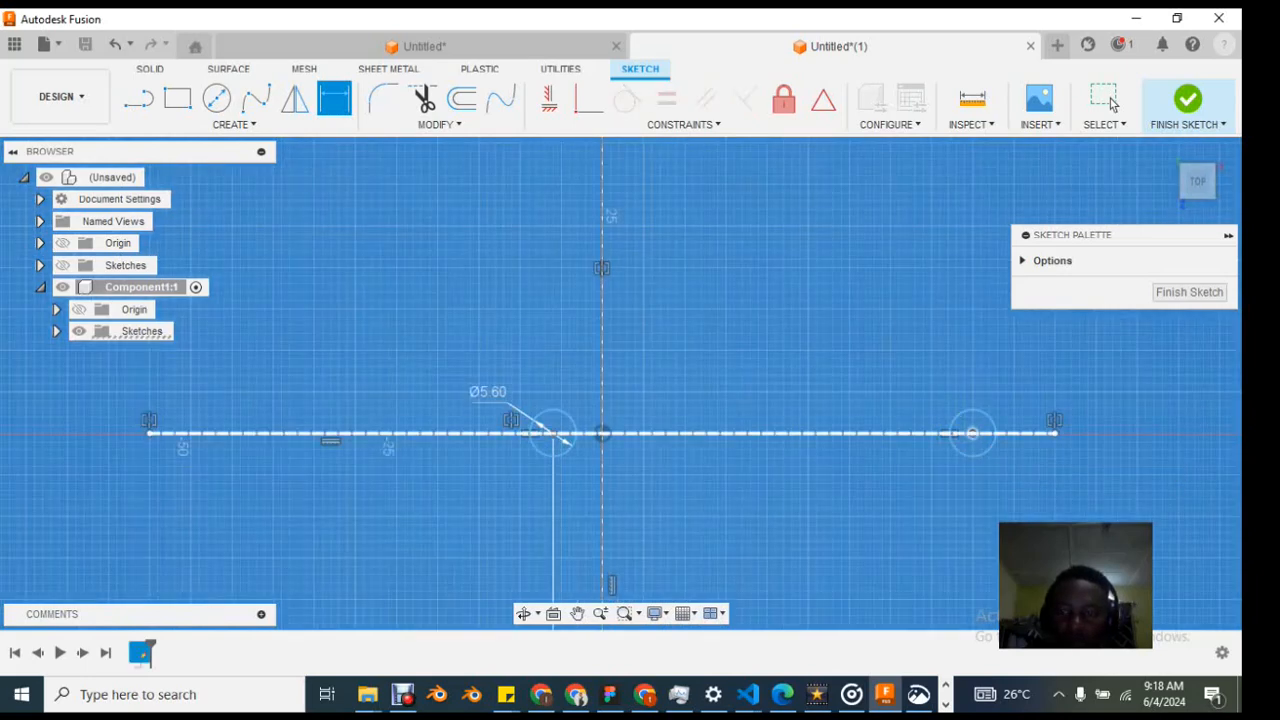
pyautogui.click(554, 434)
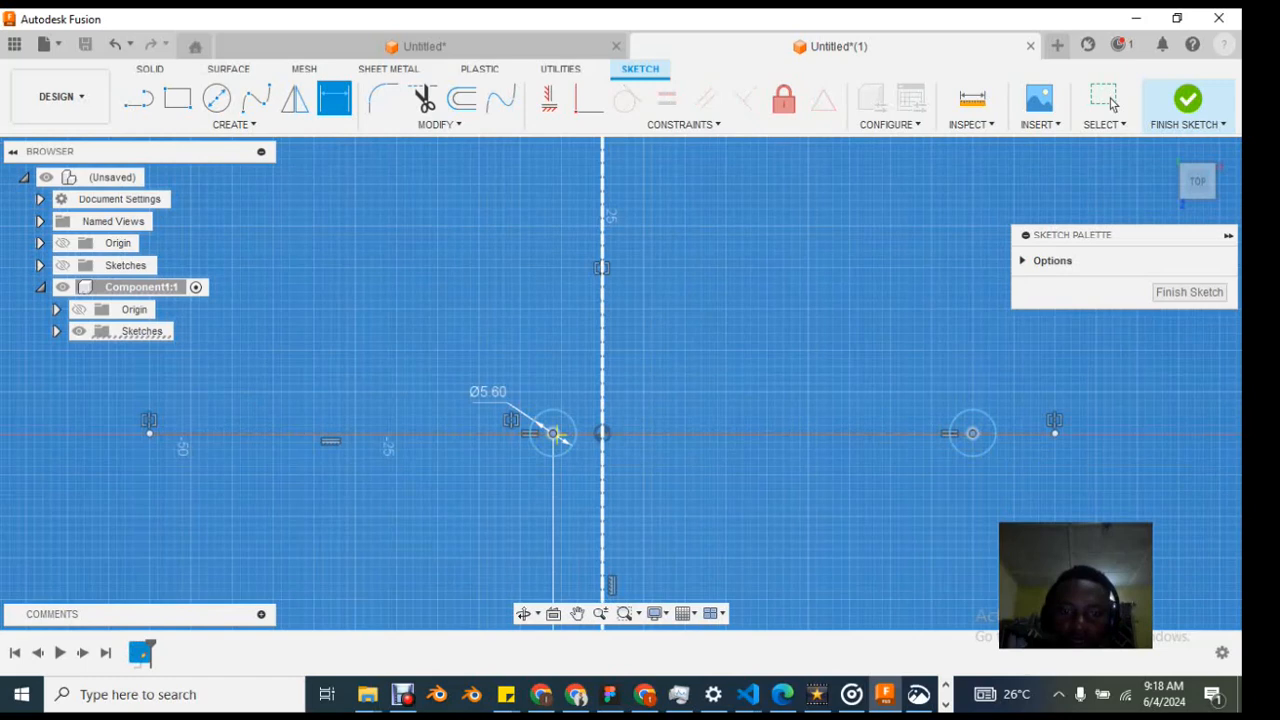
pyautogui.click(603, 465)
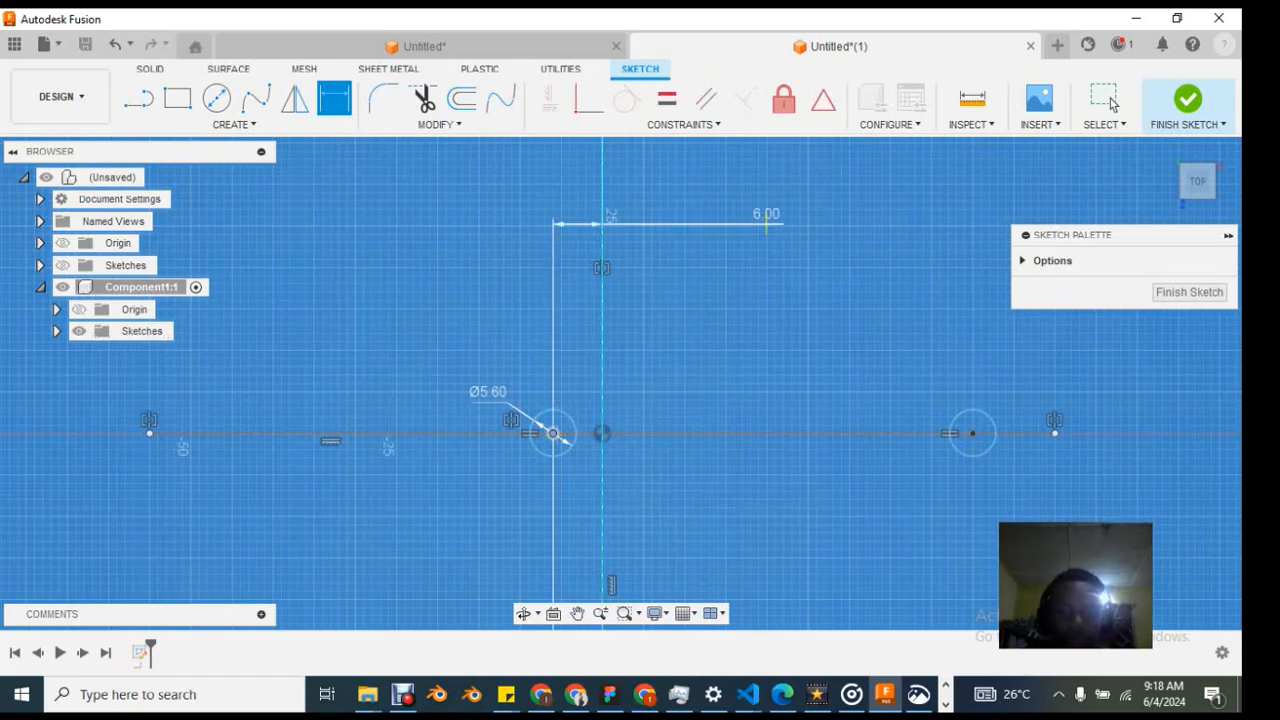
pyautogui.click(1110, 100)
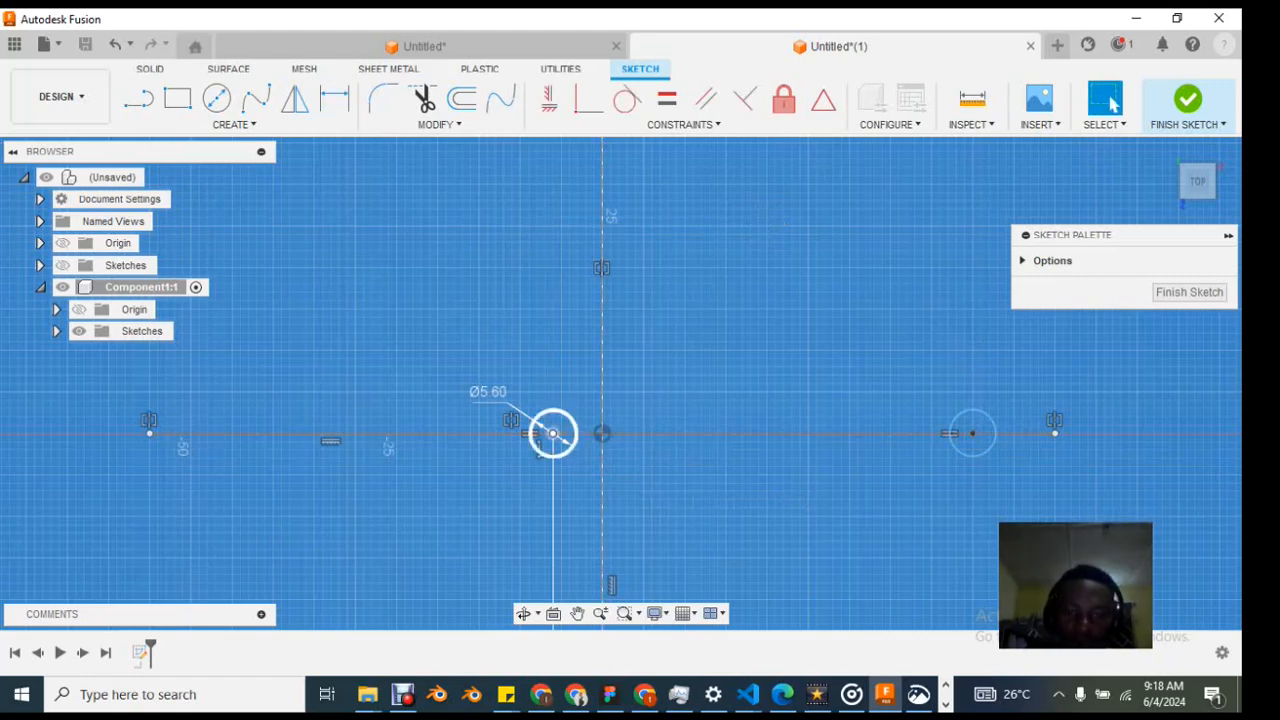
# Step: Apply a Symmetry constraint to the centres of the two 5.6 mm circles about the vertical centreline
pyautogui.click(553, 433)
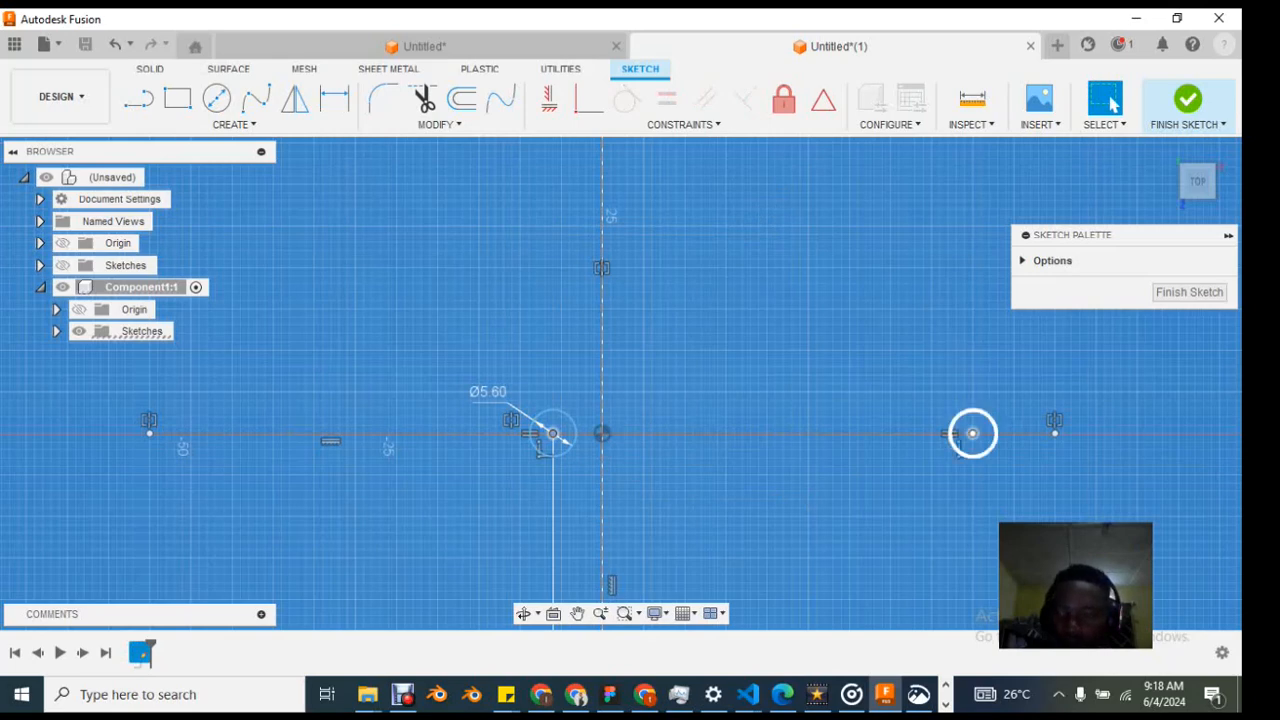
pyautogui.keyDown('shift'); pyautogui.click(972, 433); pyautogui.keyUp('shift')
pyautogui.keyDown('shift'); pyautogui.click(602, 365); pyautogui.keyUp('shift')
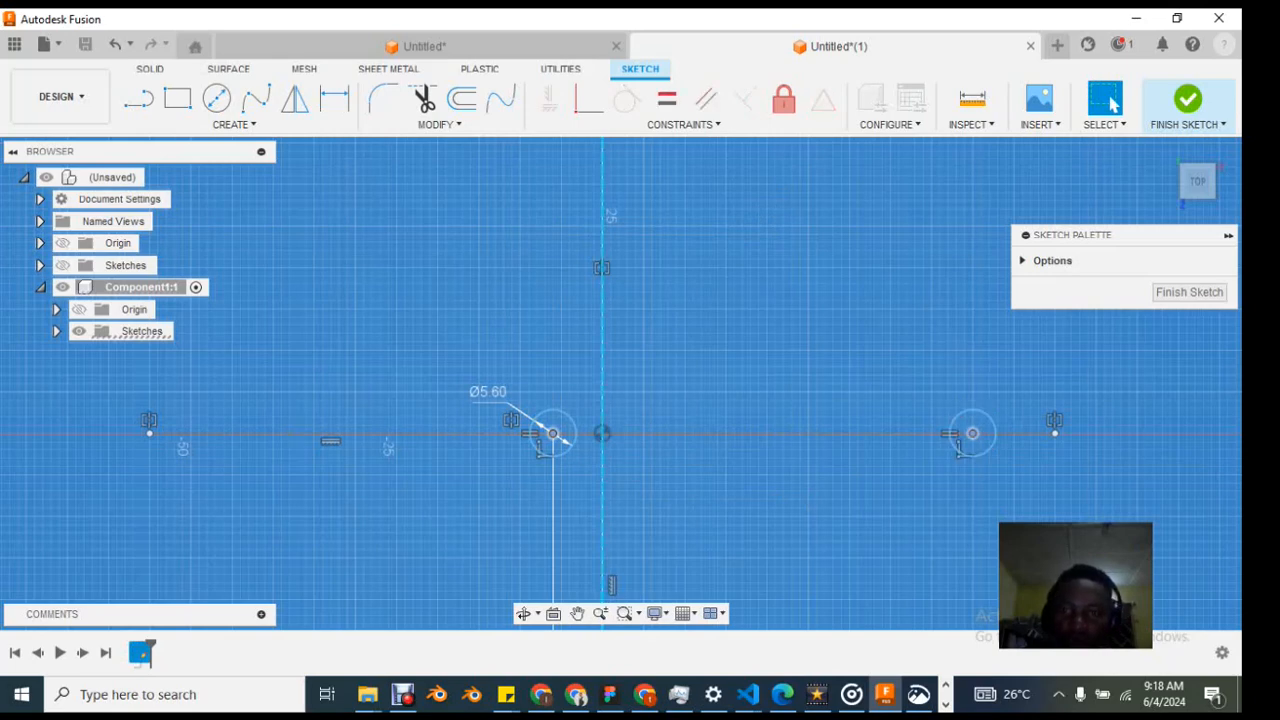
pyautogui.click(683, 124)
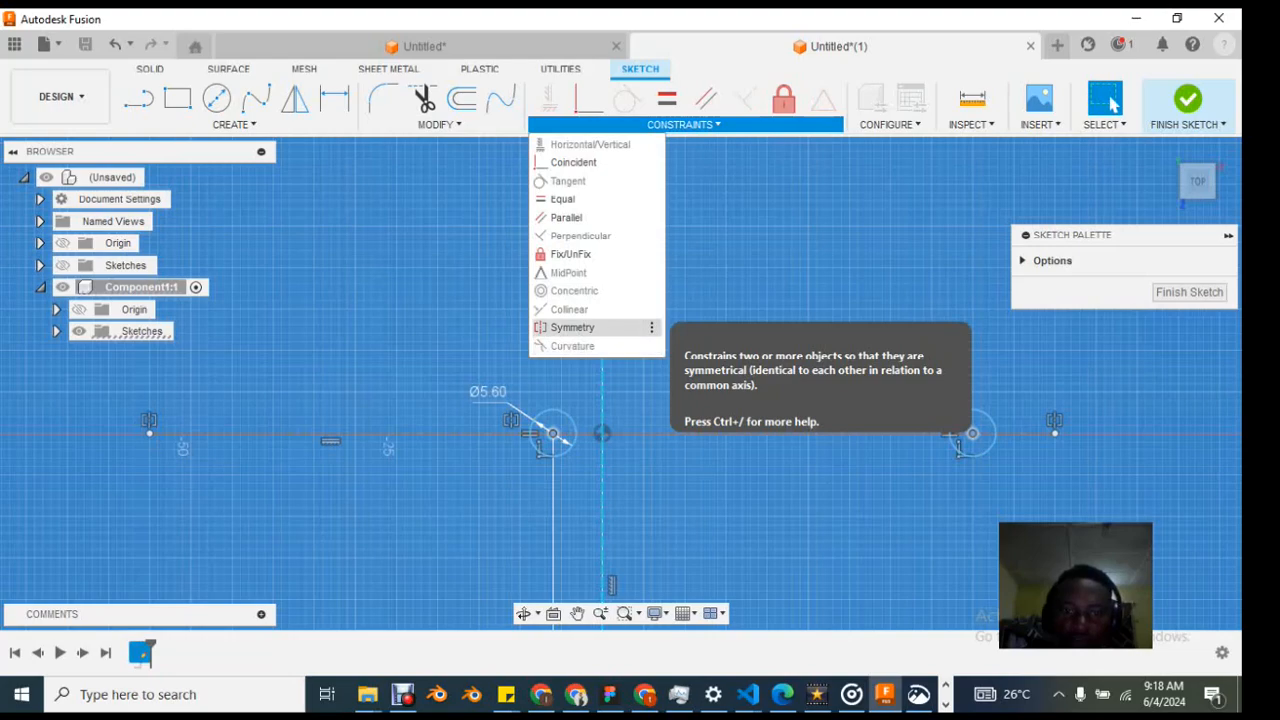
pyautogui.click(572, 327)
pyautogui.scroll(3, 602, 449)
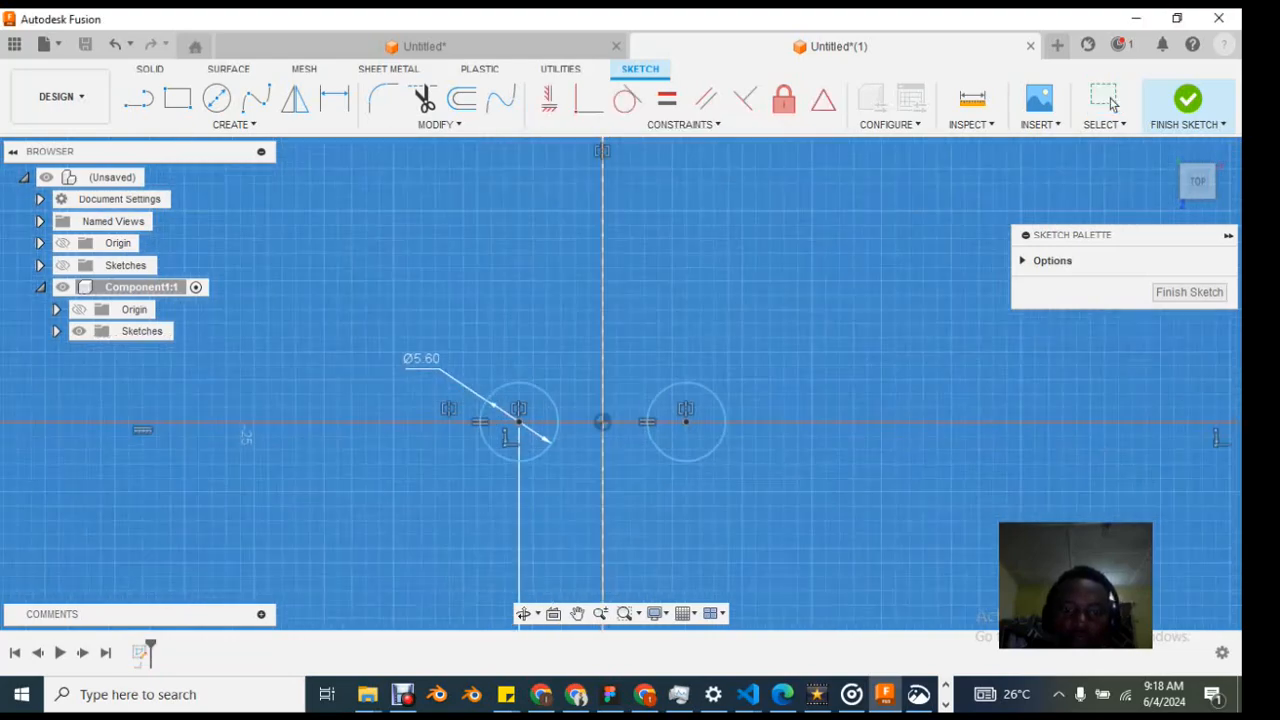
pyautogui.scroll(-3, 602, 462)
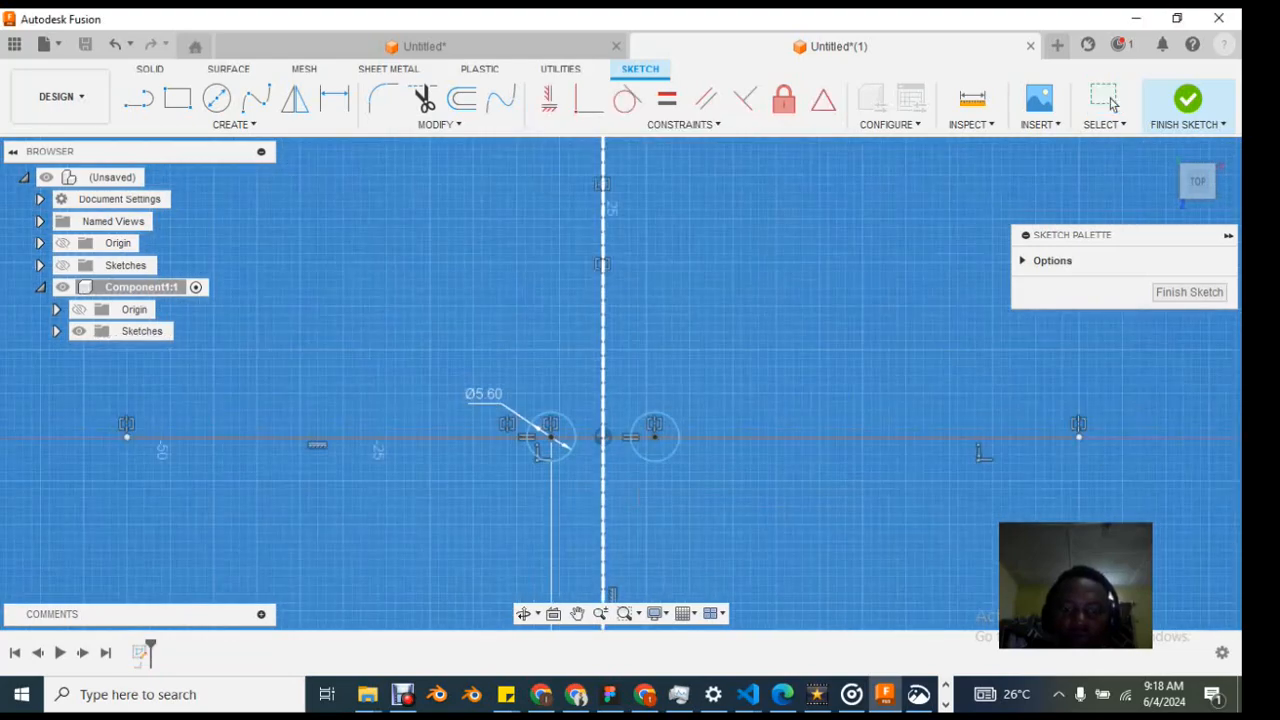
pyautogui.scroll(3, 602, 469)
# Step: Check the reference drawing and sketch a concentric circle about 4 mm in diameter inside the left circle
pyautogui.click(918, 694)
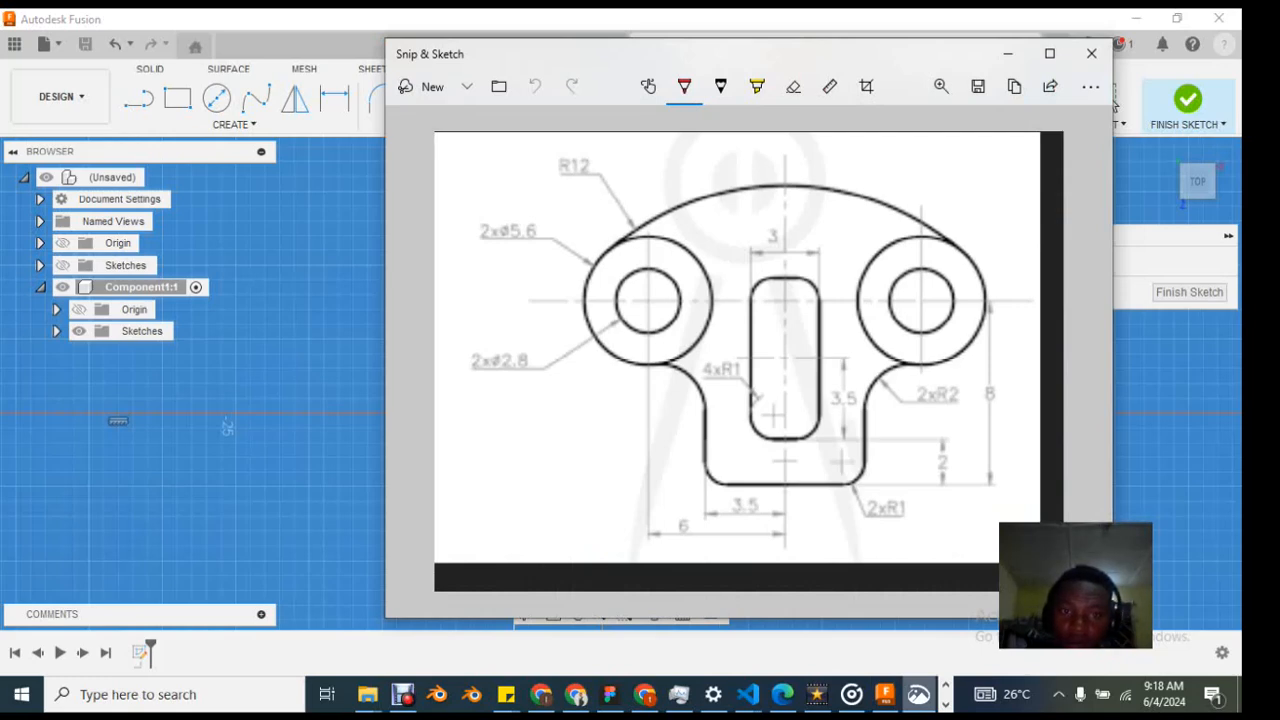
pyautogui.click(1112, 104)
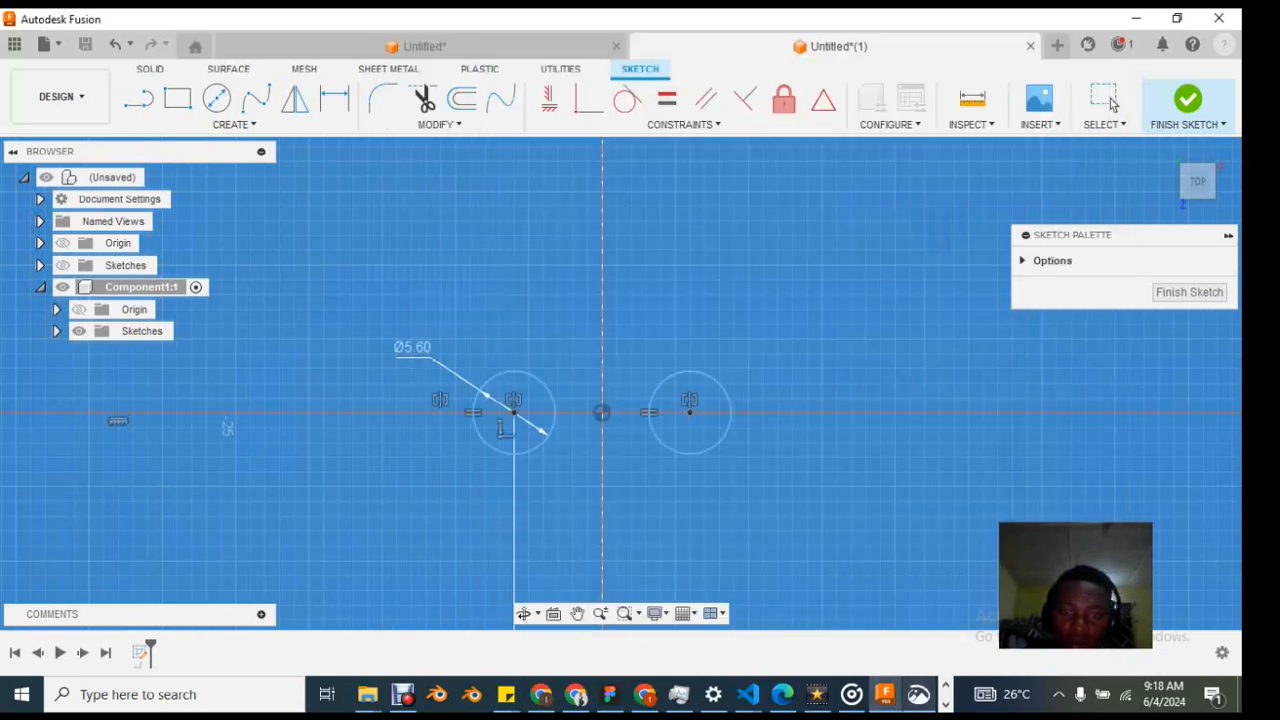
pyautogui.hotkey('alt', 'Tab')
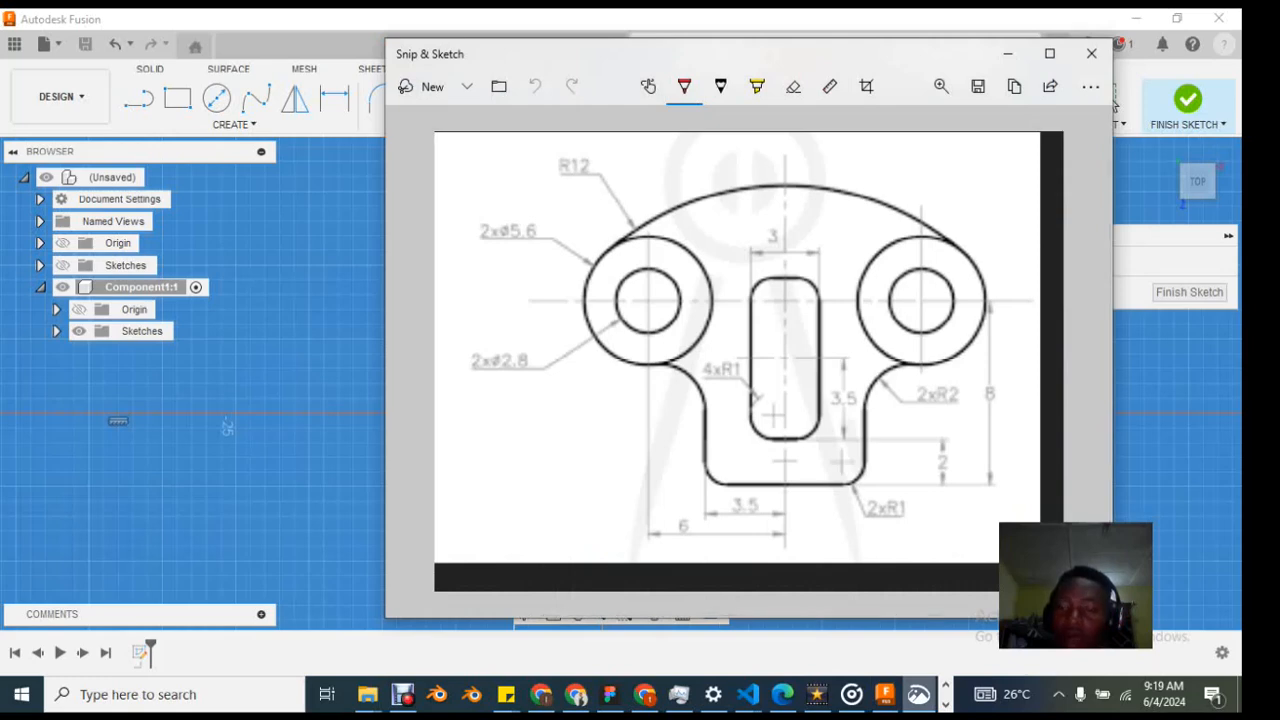
pyautogui.hotkey('alt', 'Tab')
pyautogui.scroll(3, 543, 435)
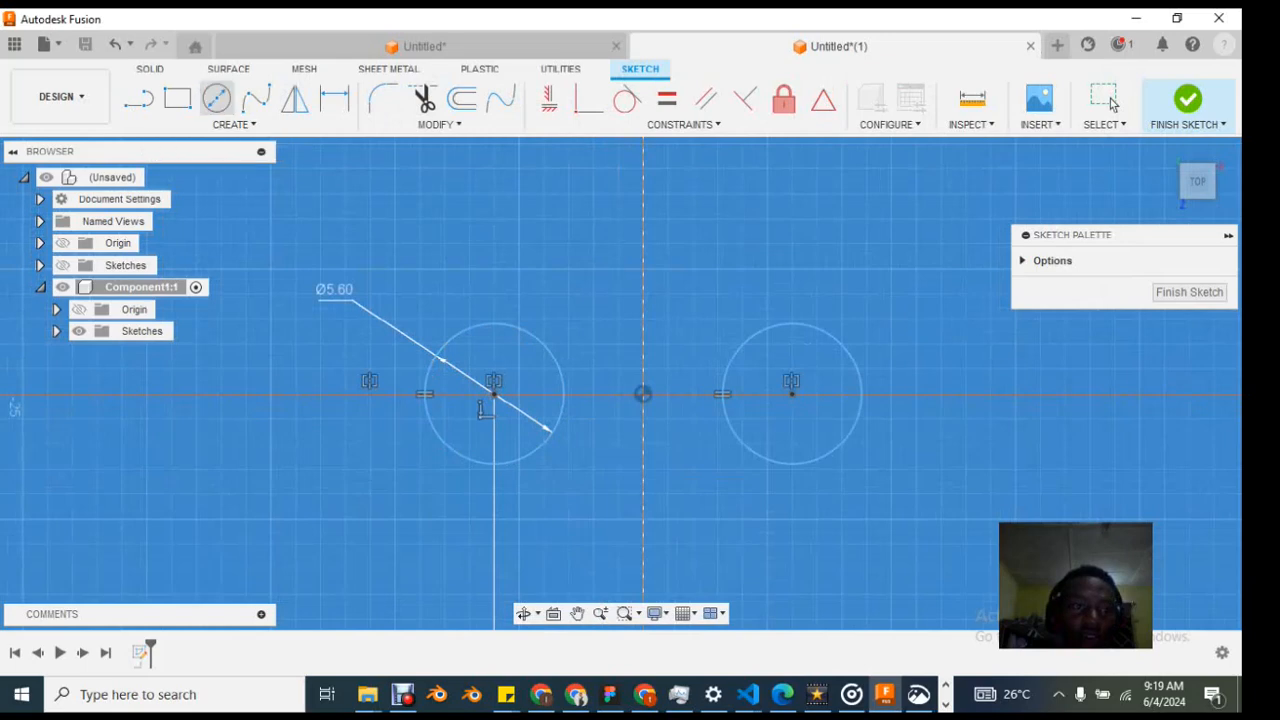
pyautogui.click(217, 97)
pyautogui.click(493, 395)
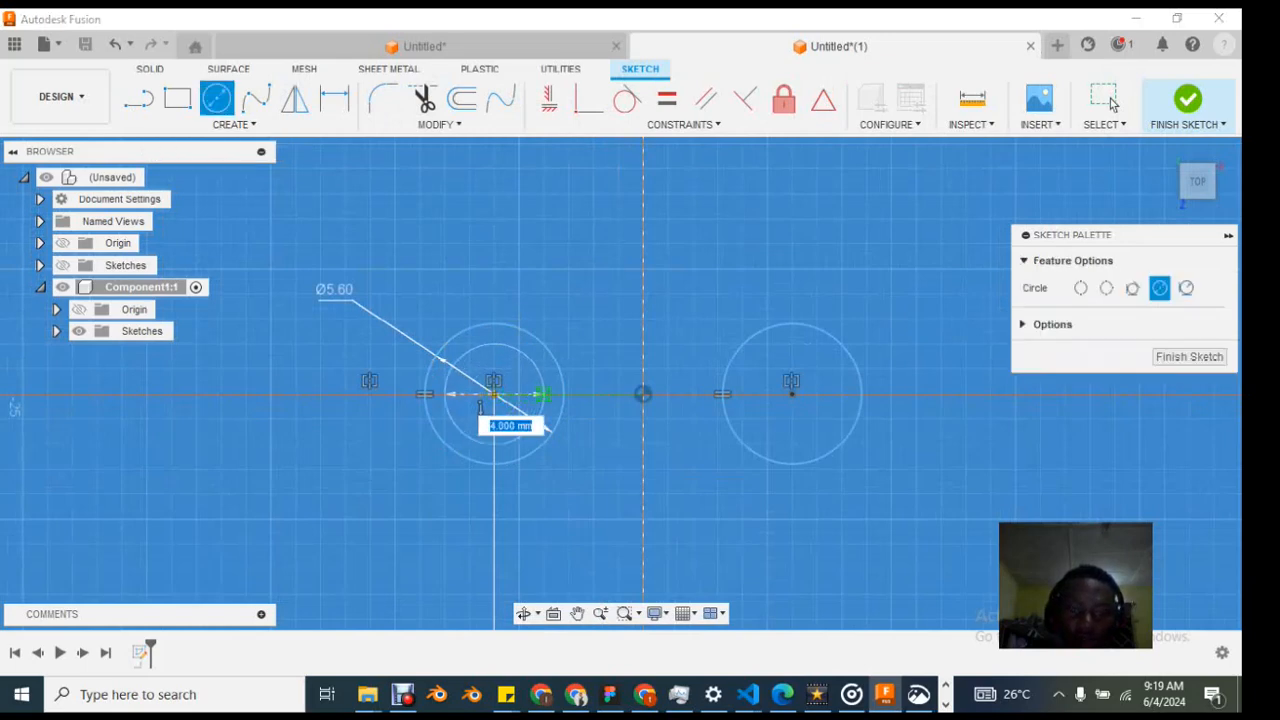
pyautogui.click(543, 393)
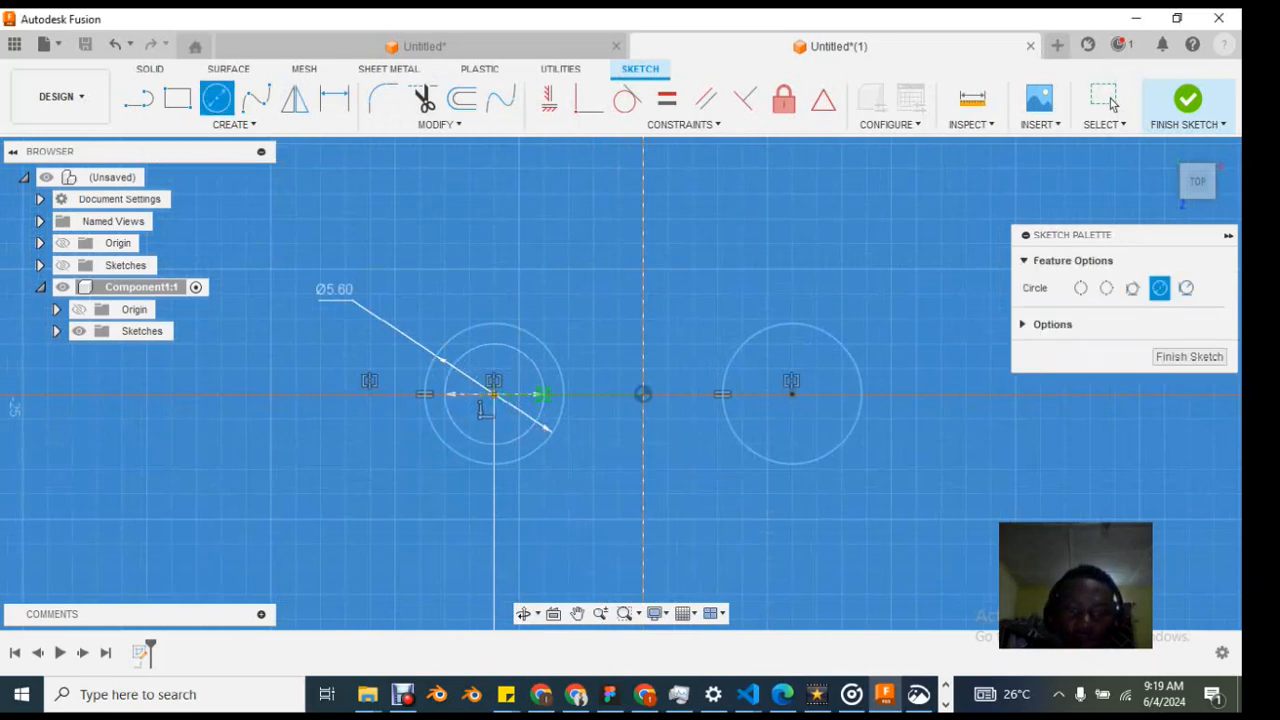
pyautogui.rightClick(483, 232)
pyautogui.click(557, 230)
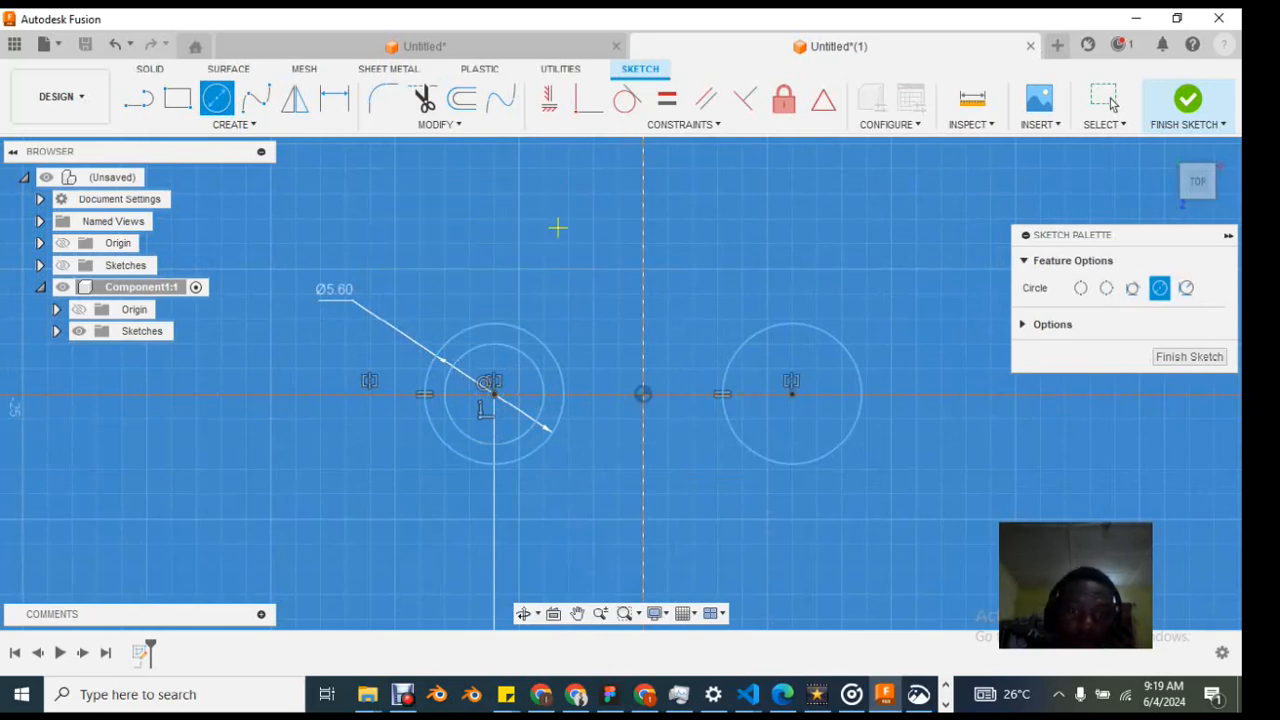
pyautogui.click(1108, 101)
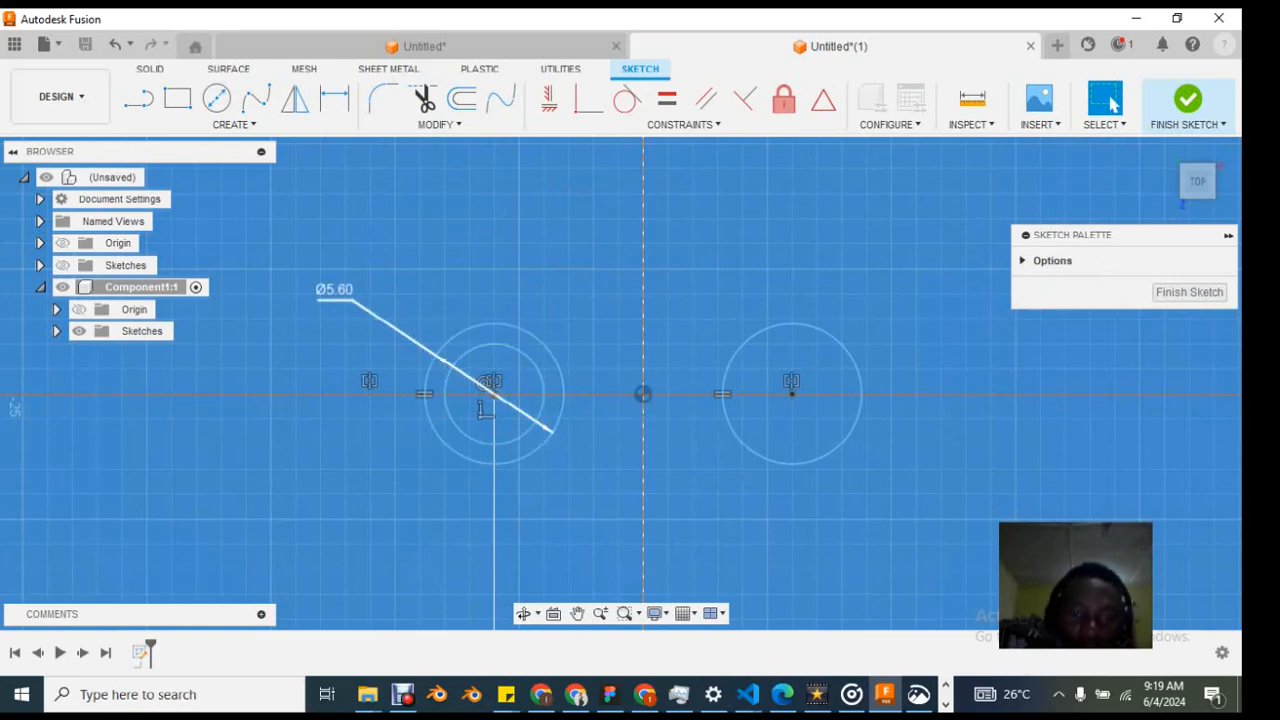
# Step: Check the reference drawing and dimension the left inner circle's diameter as 2.8 mm
pyautogui.scroll(2, 544, 406)
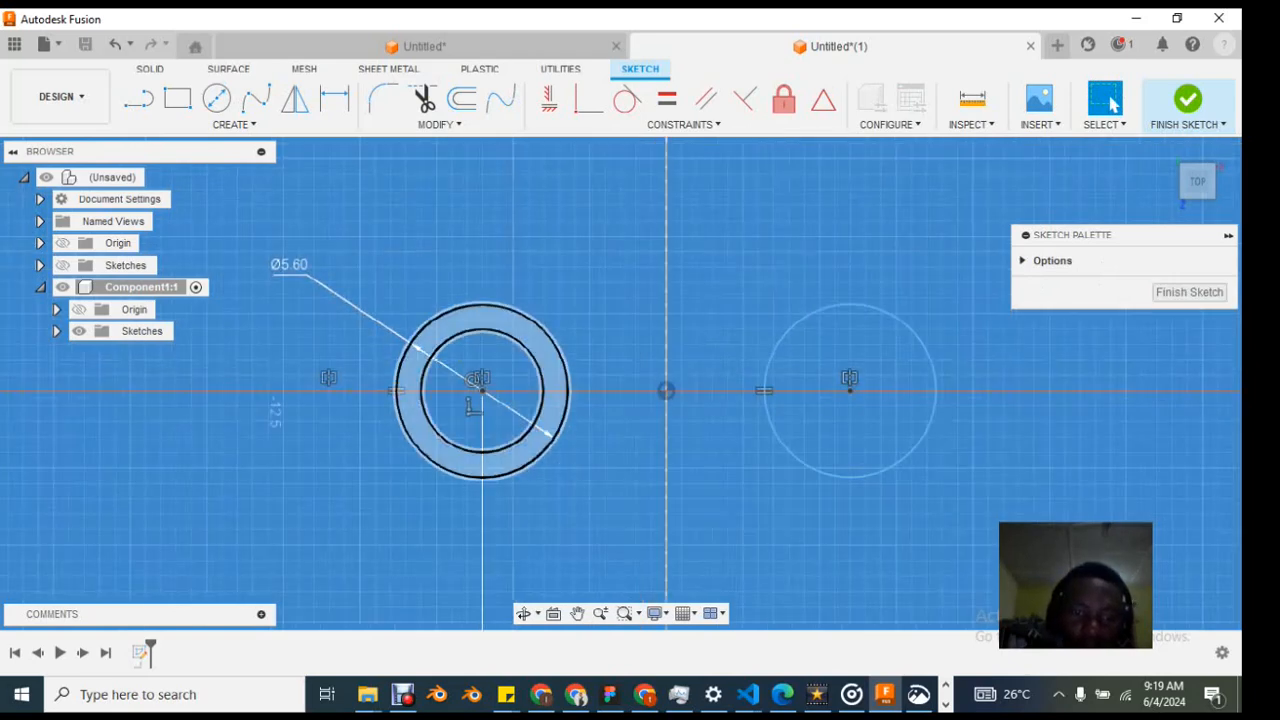
pyautogui.hotkey('alt', 'Tab')
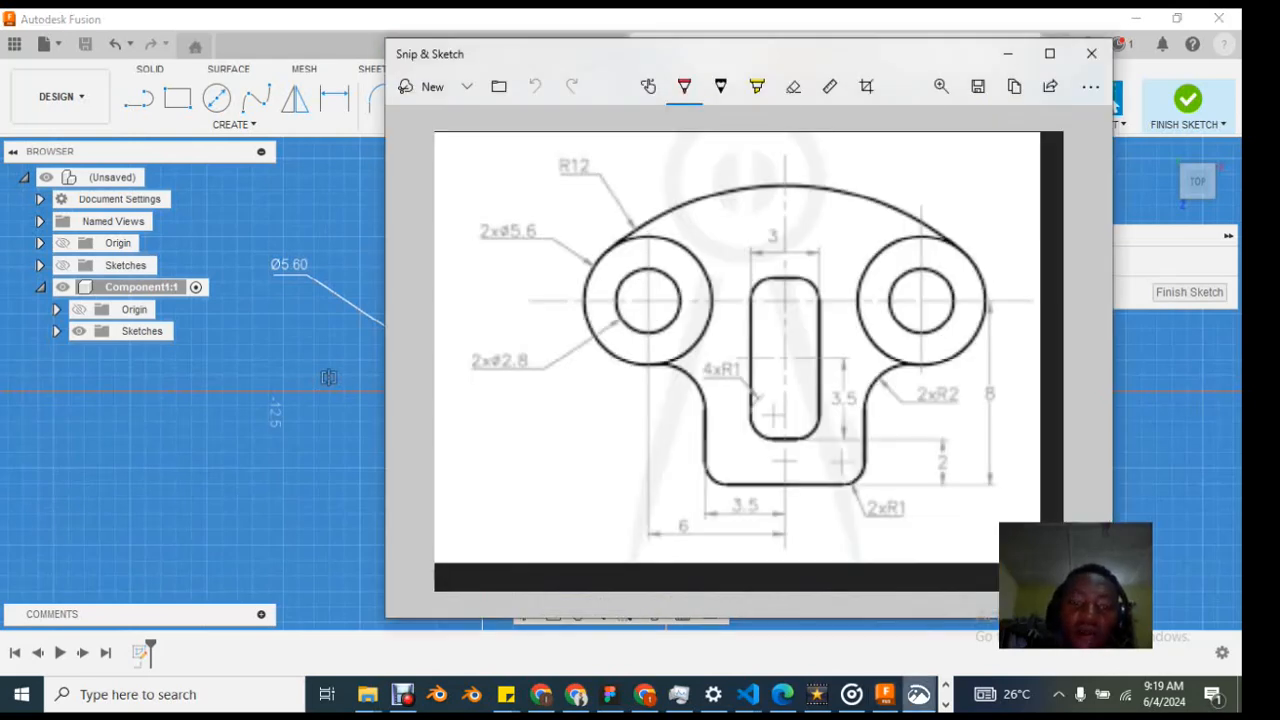
pyautogui.hotkey('alt', 'Tab')
pyautogui.press('d')
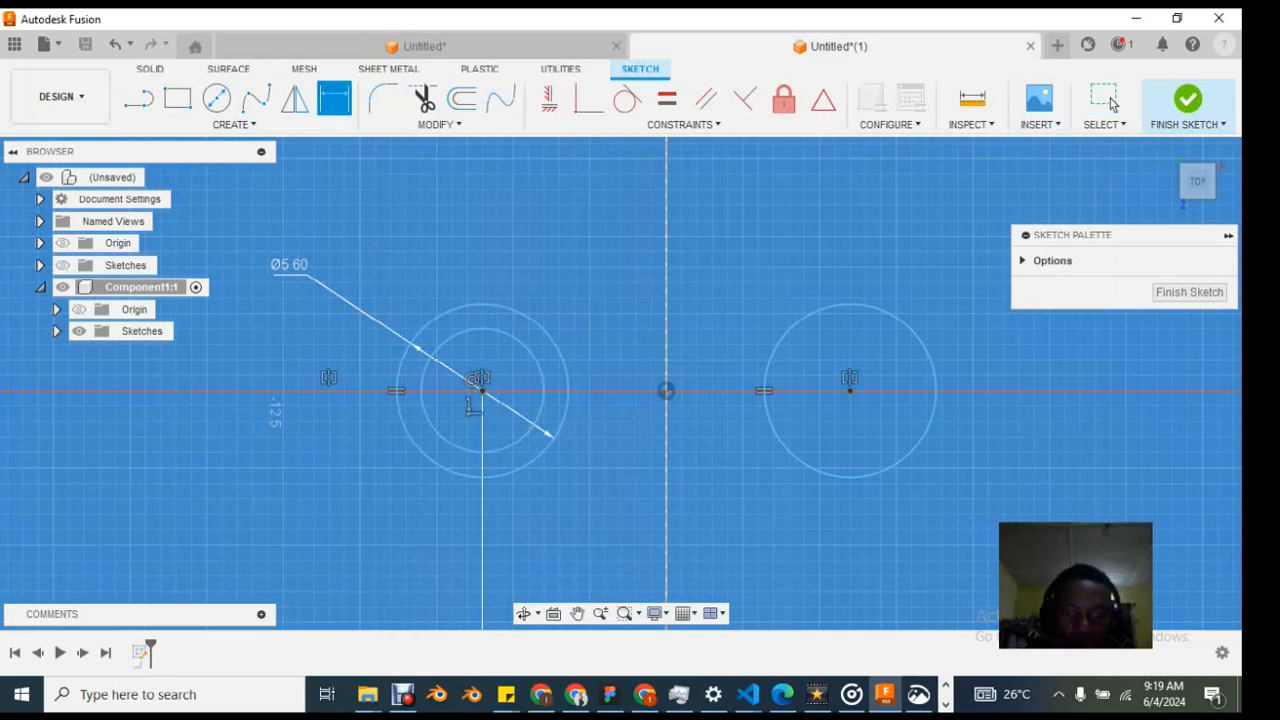
pyautogui.click(505, 333)
pyautogui.click(549, 257)
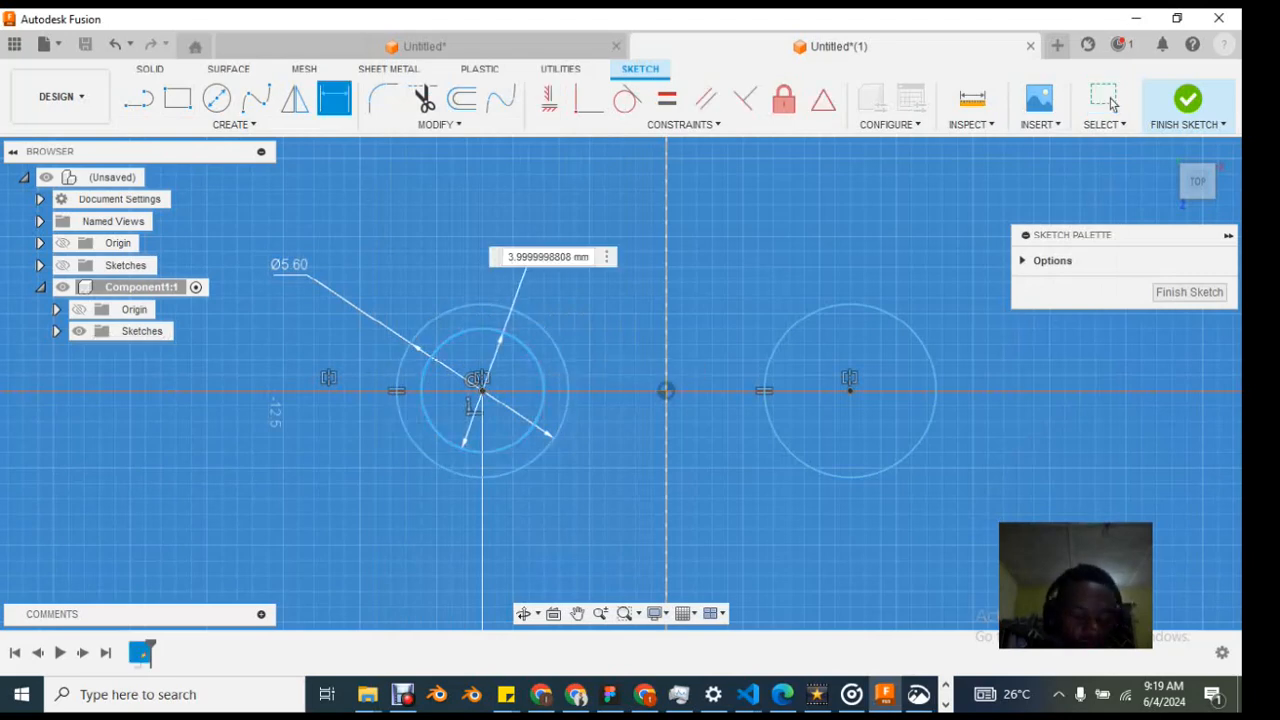
pyautogui.write('2')
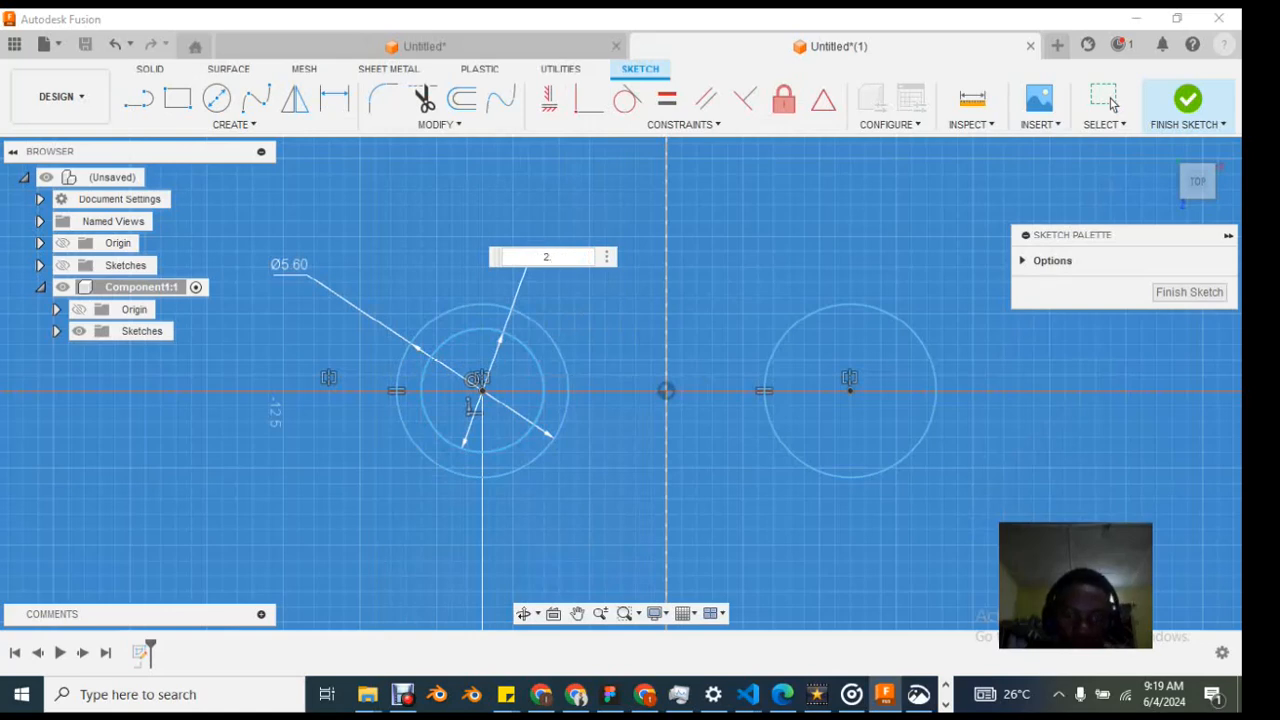
pyautogui.write('.8')
pyautogui.press('Return')
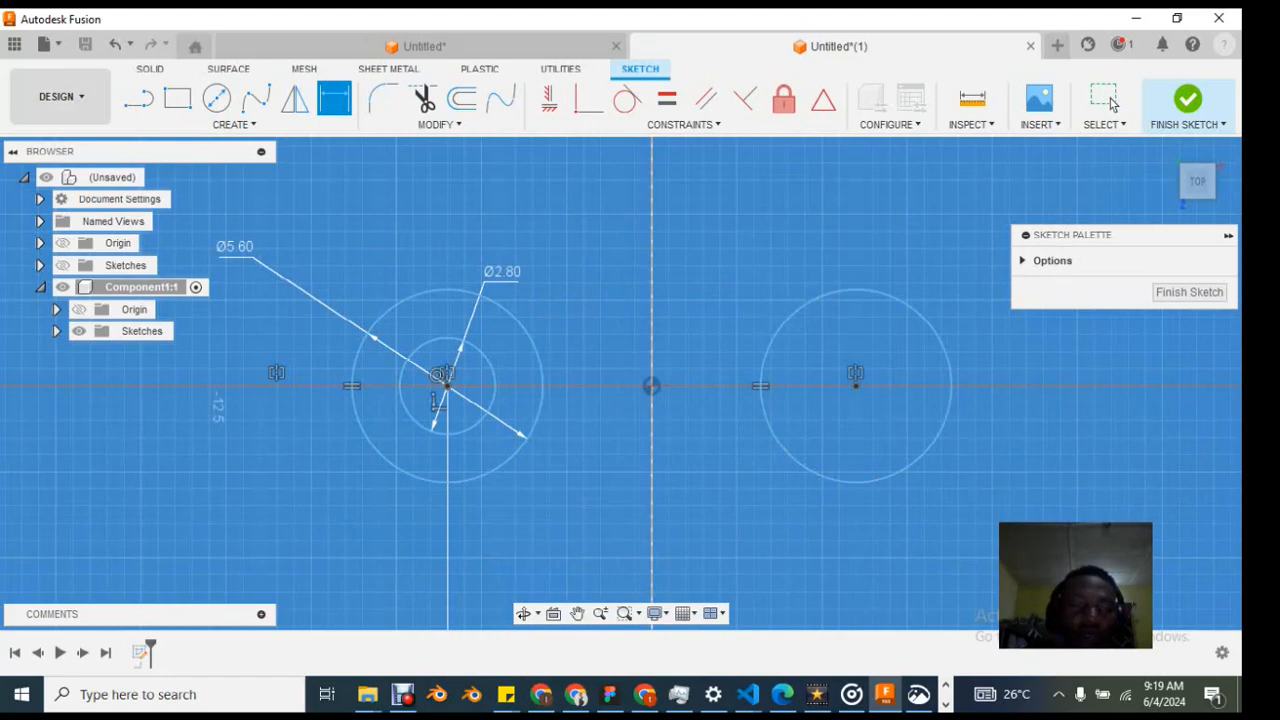
# Step: Mirror the 2.8 mm inner circle about the vertical centreline into the opposite 5.6 mm circle
pyautogui.press('t')
pyautogui.press('d')
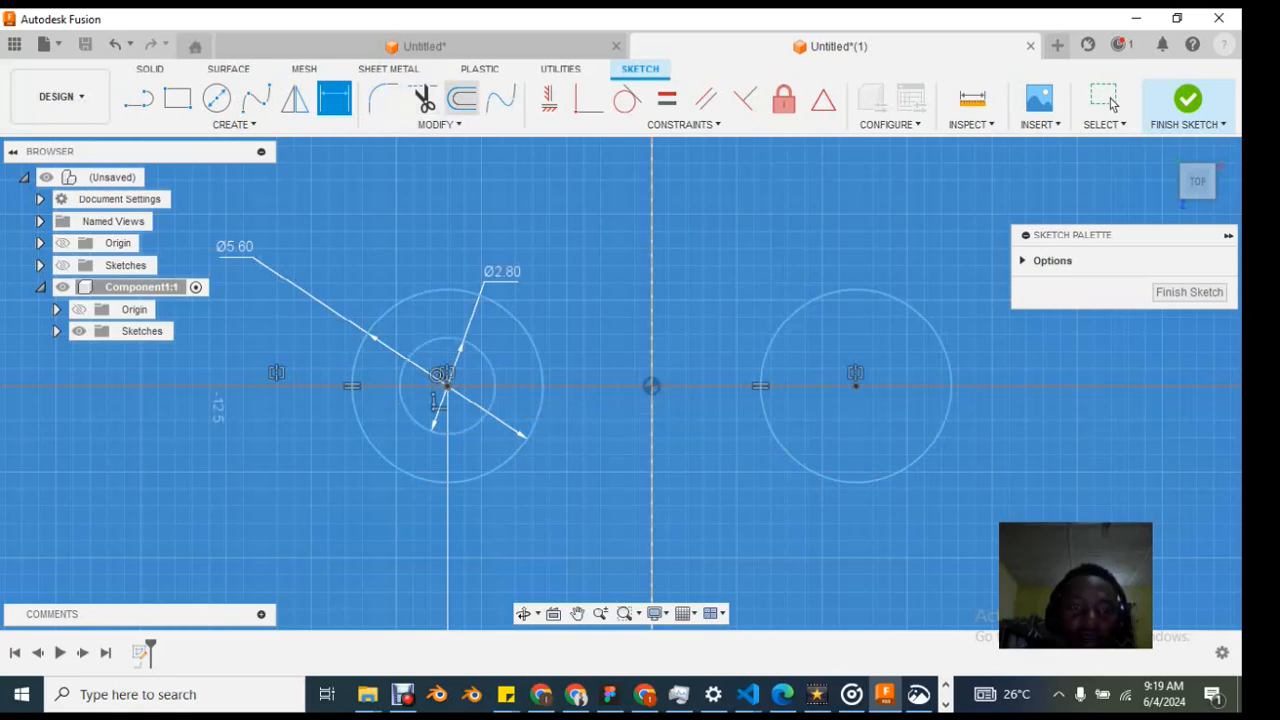
pyautogui.click(440, 124)
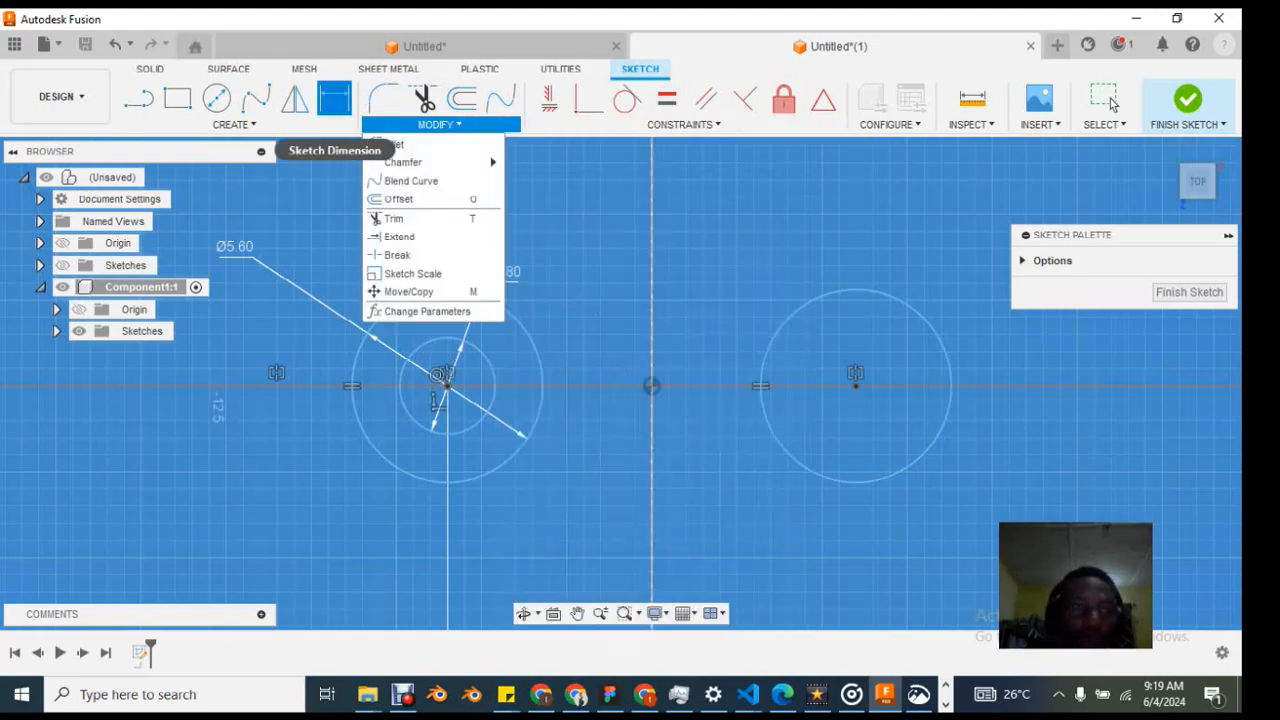
pyautogui.click(234, 124)
pyautogui.click(234, 124)
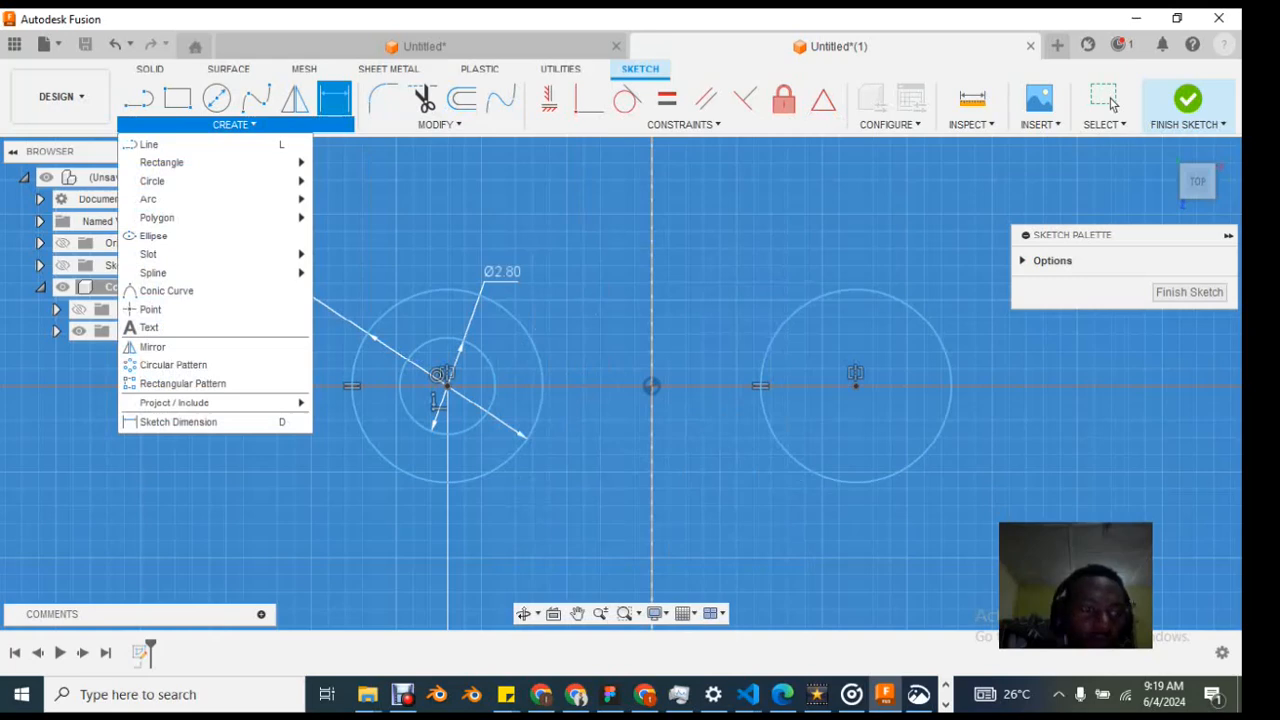
pyautogui.click(152, 346)
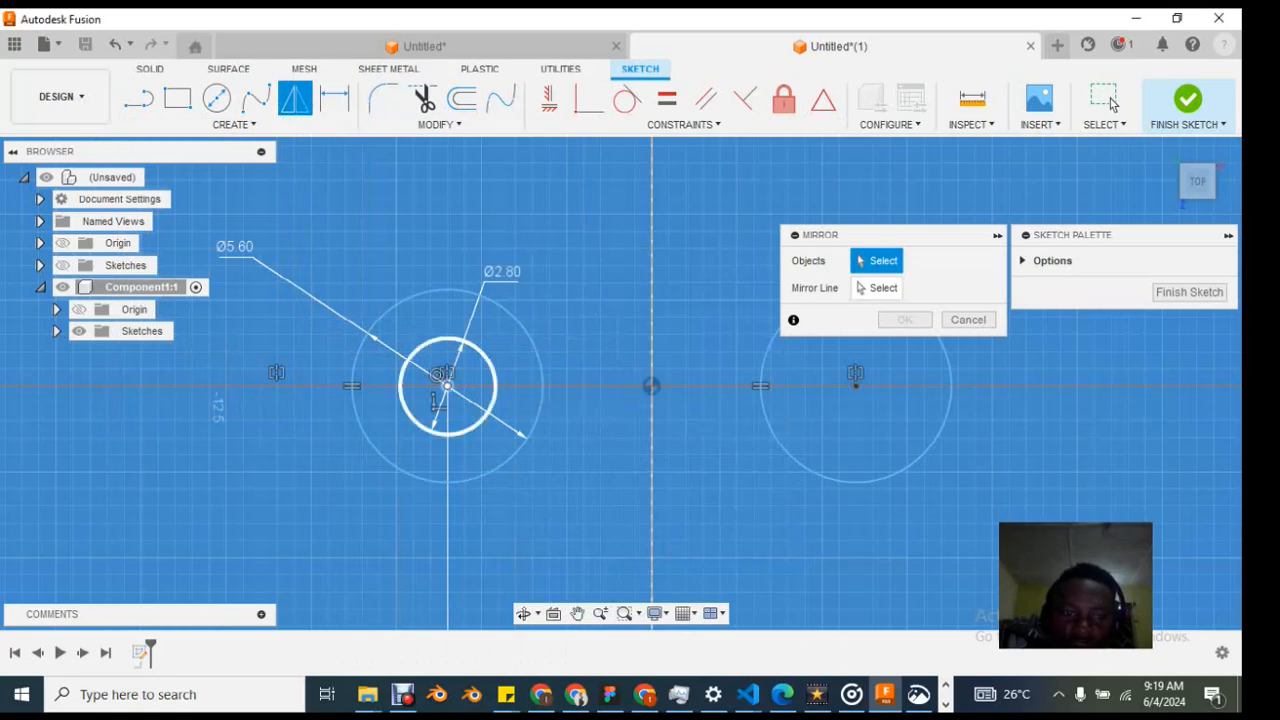
pyautogui.click(490, 407)
pyautogui.click(877, 288)
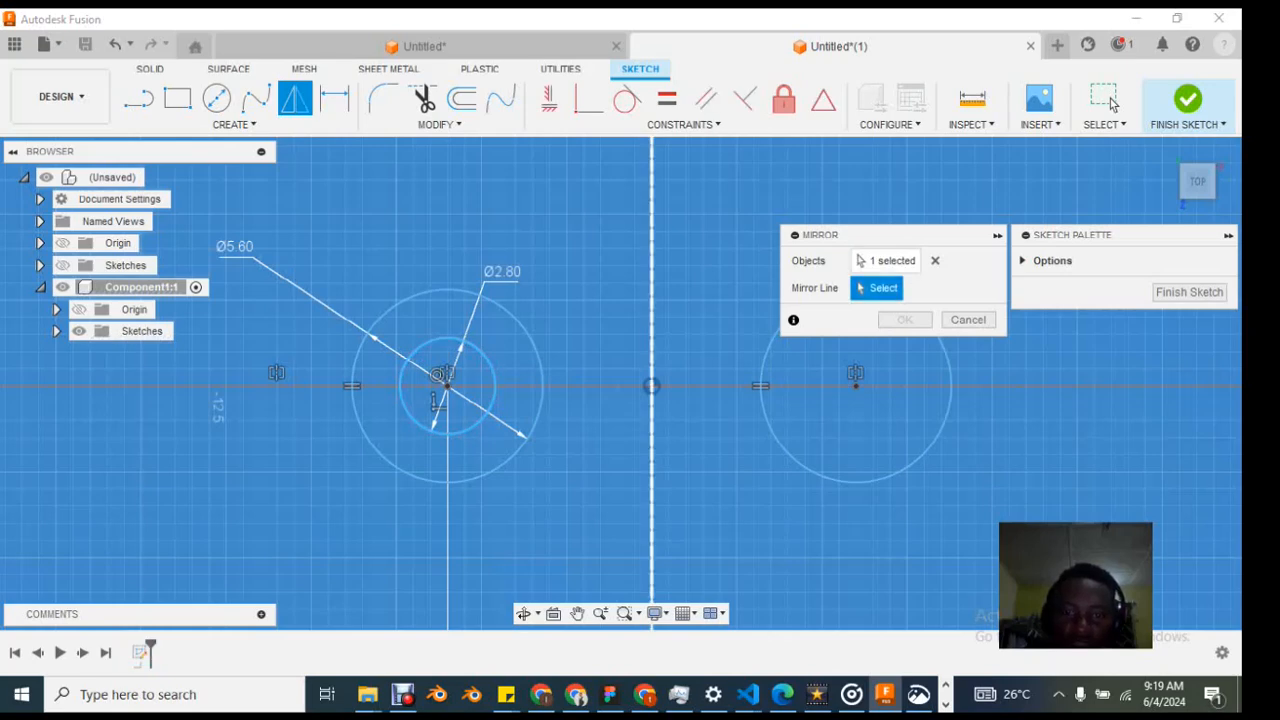
pyautogui.click(652, 300)
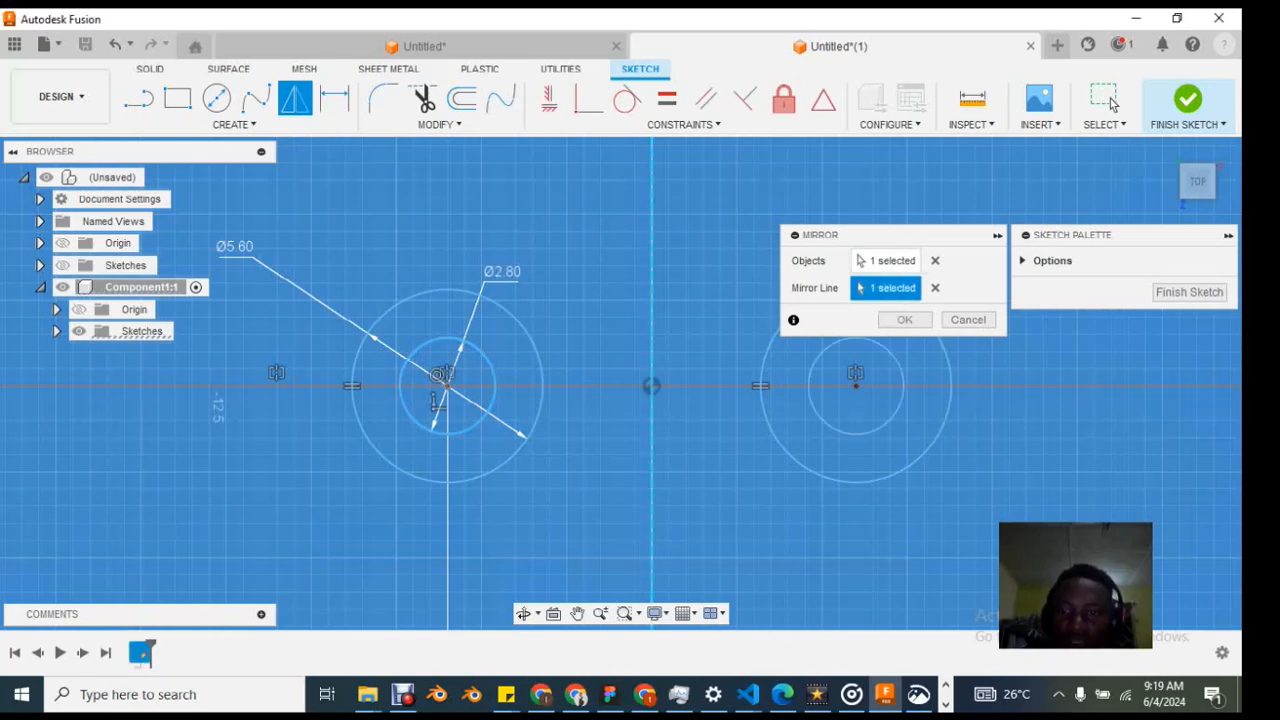
pyautogui.press('Return')
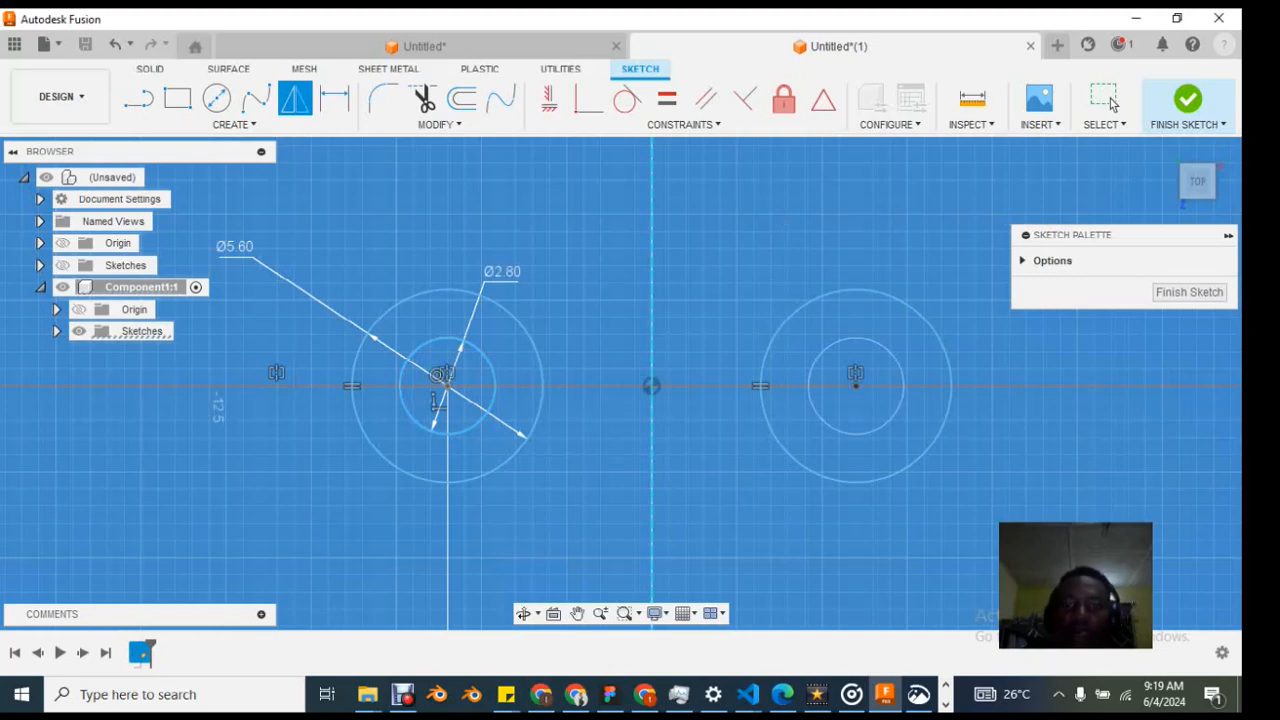
# Step: Examine the upper connecting arc and its contact with the outer circles in the reference drawing
pyautogui.scroll(-5, 719, 422)
pyautogui.scroll(5, 728, 455)
pyautogui.scroll(-1, 726, 457)
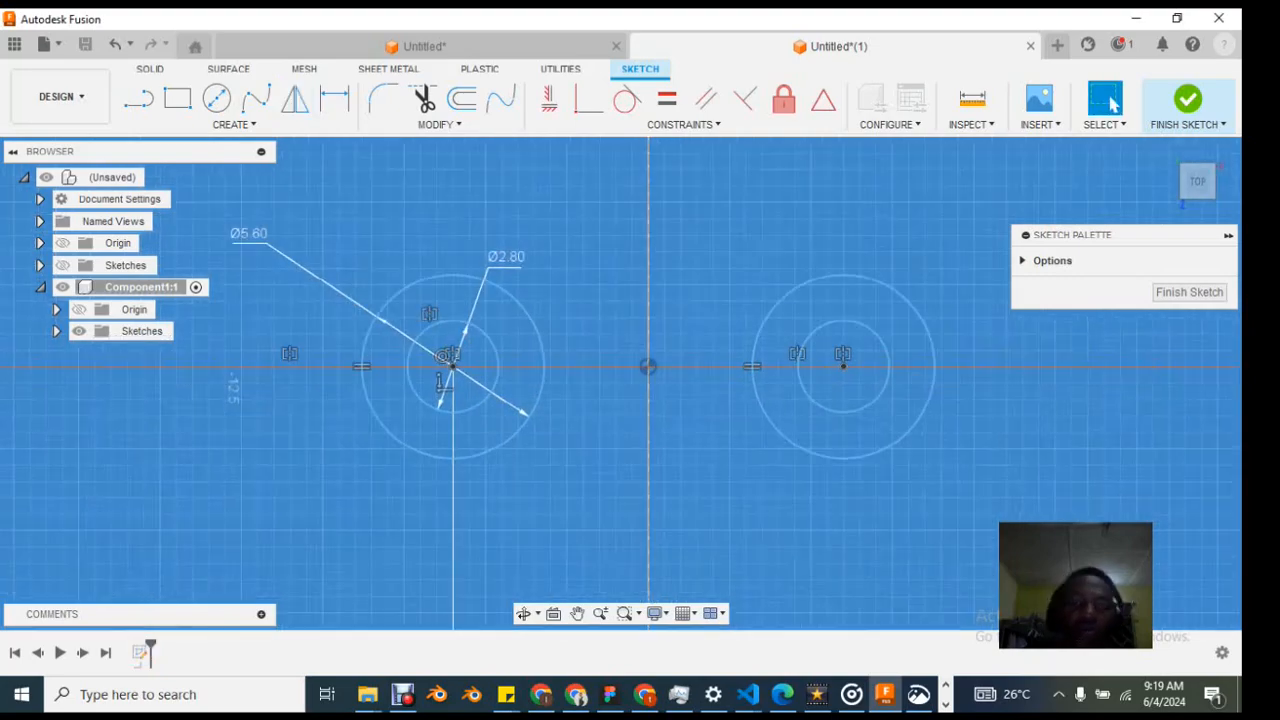
pyautogui.scroll(-1, 723, 472)
pyautogui.click(918, 694)
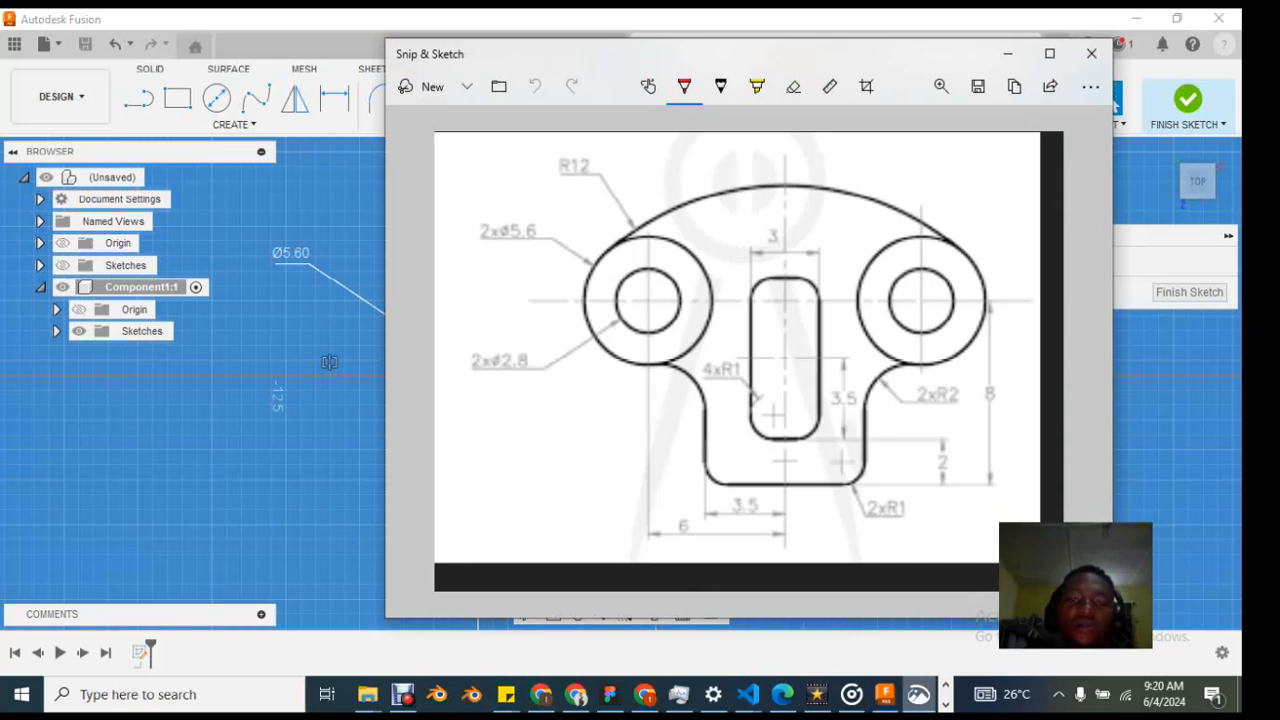
pyautogui.click(918, 694)
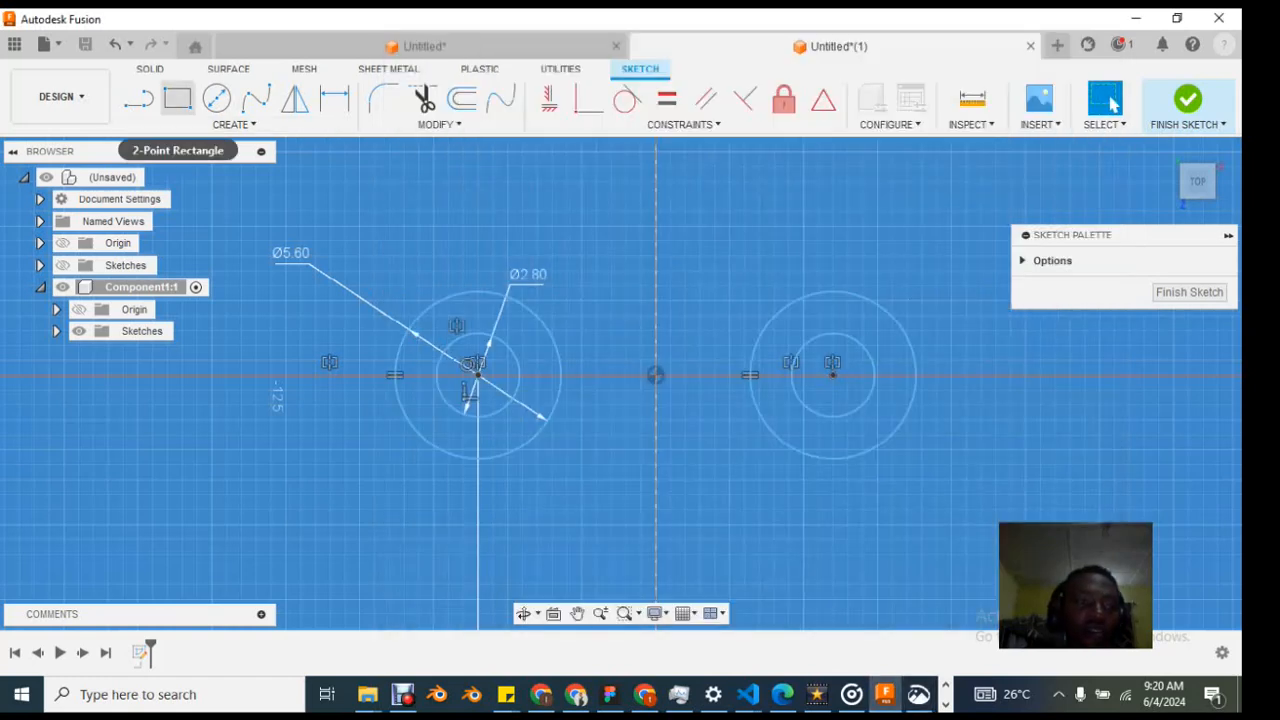
pyautogui.click(234, 124)
pyautogui.moveTo(200, 199)
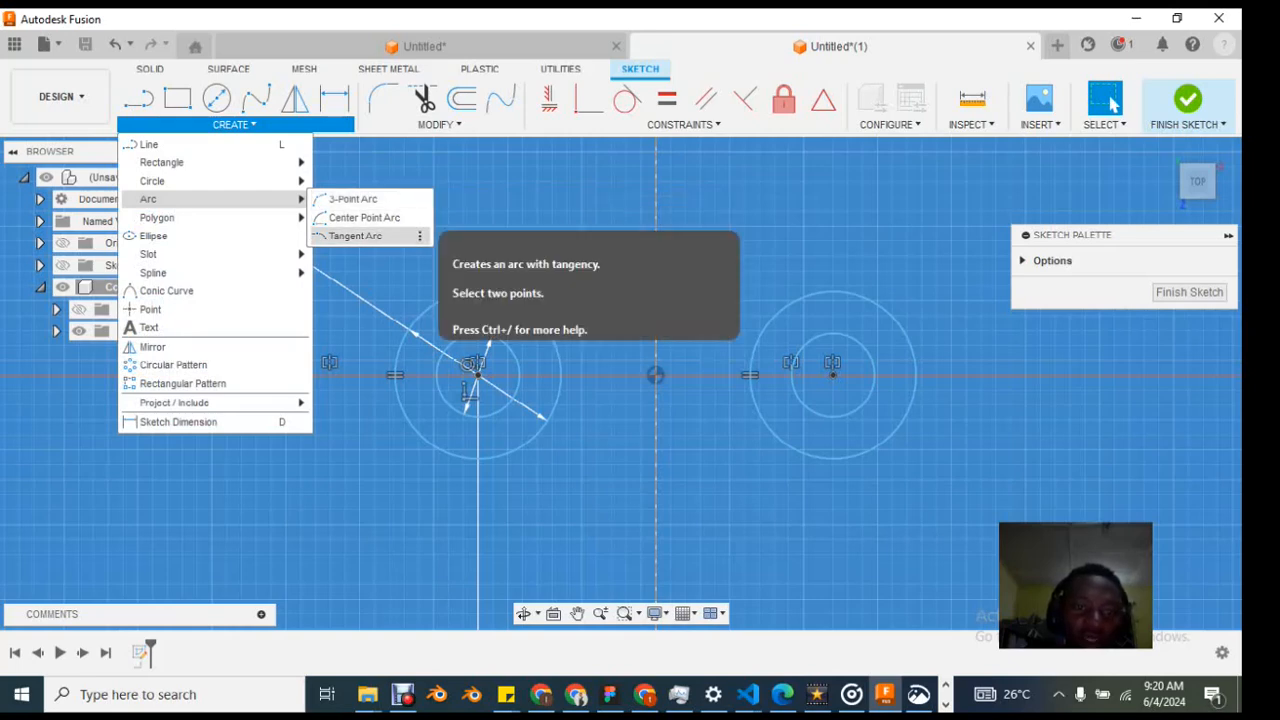
pyautogui.click(357, 236)
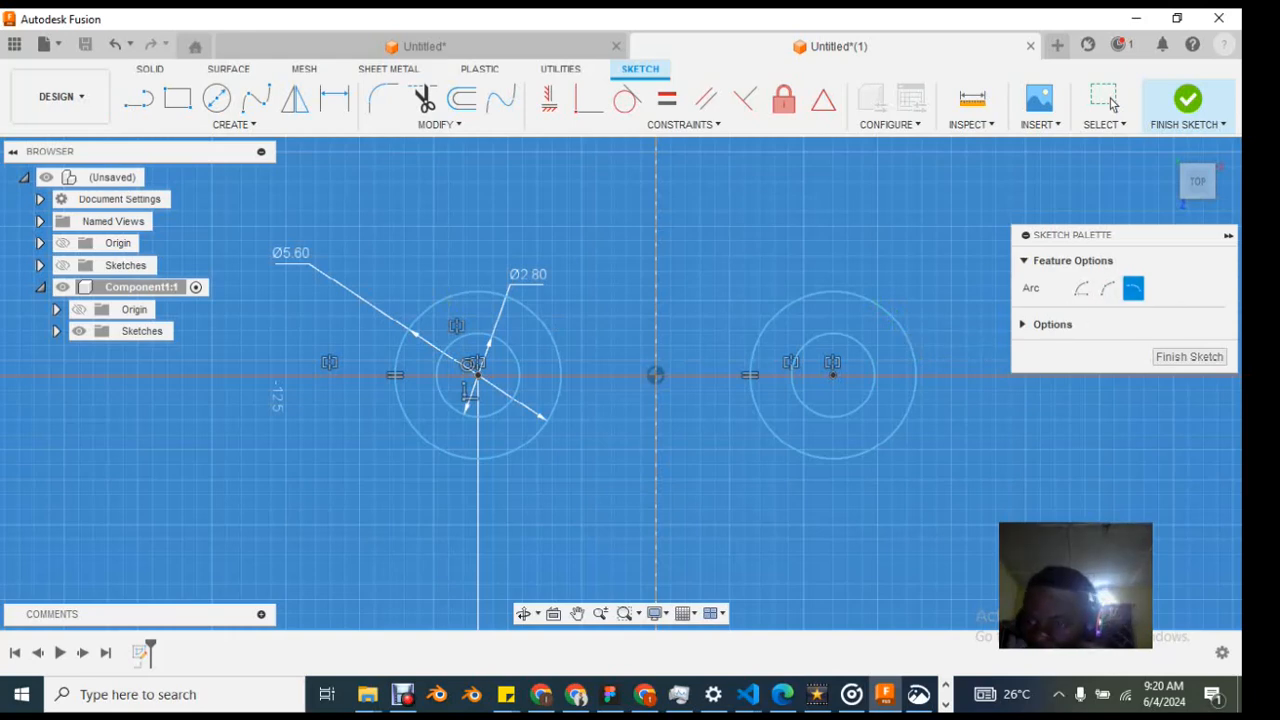
pyautogui.click(1024, 324)
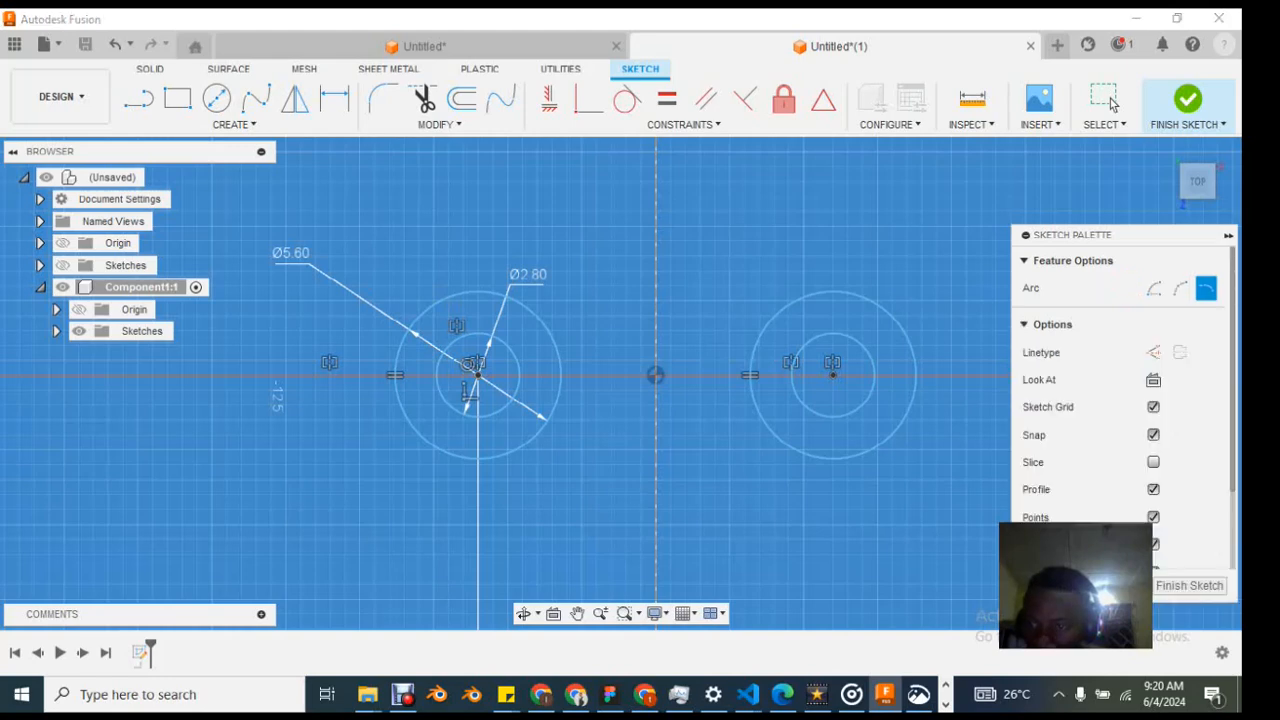
pyautogui.click(1024, 324)
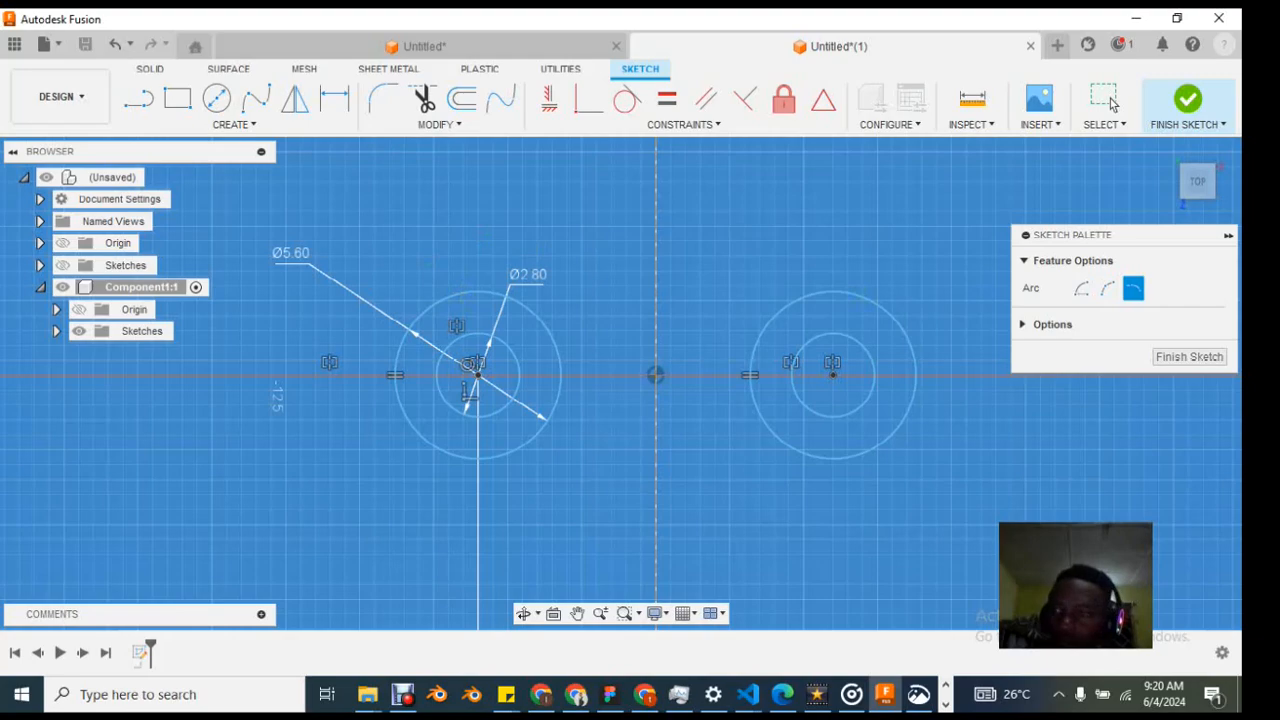
pyautogui.click(1189, 357)
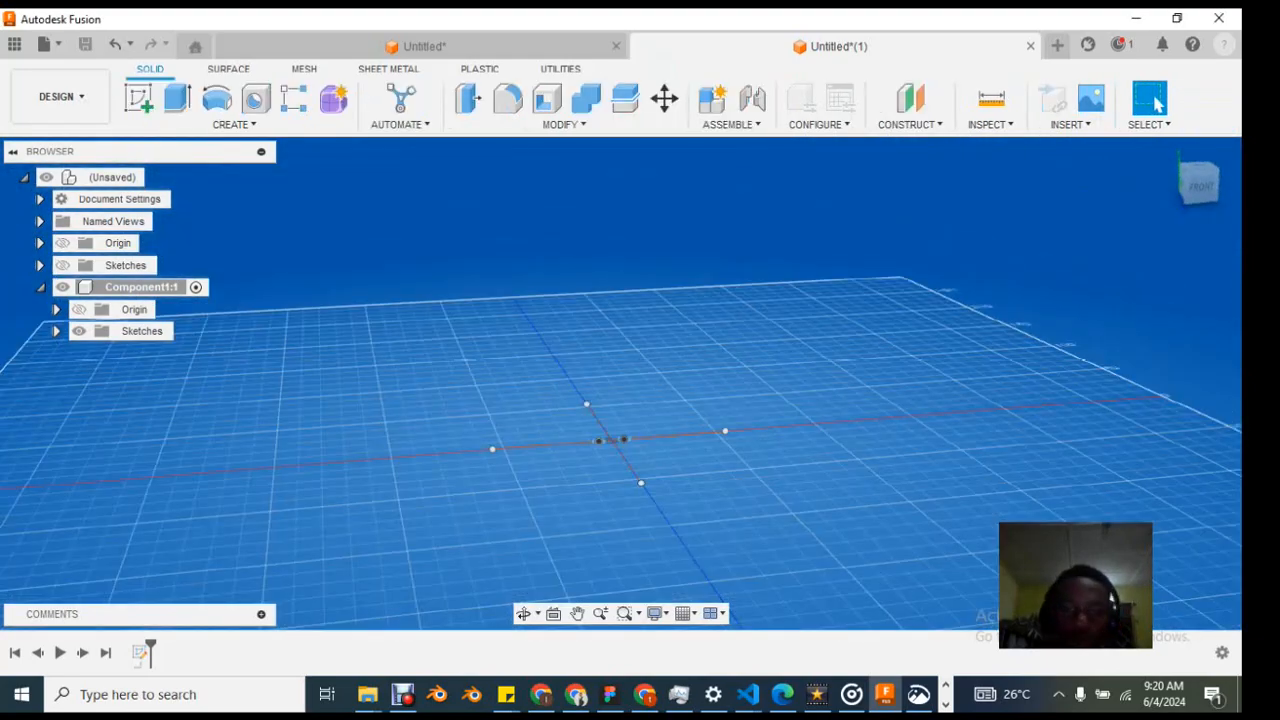
pyautogui.click(142, 331)
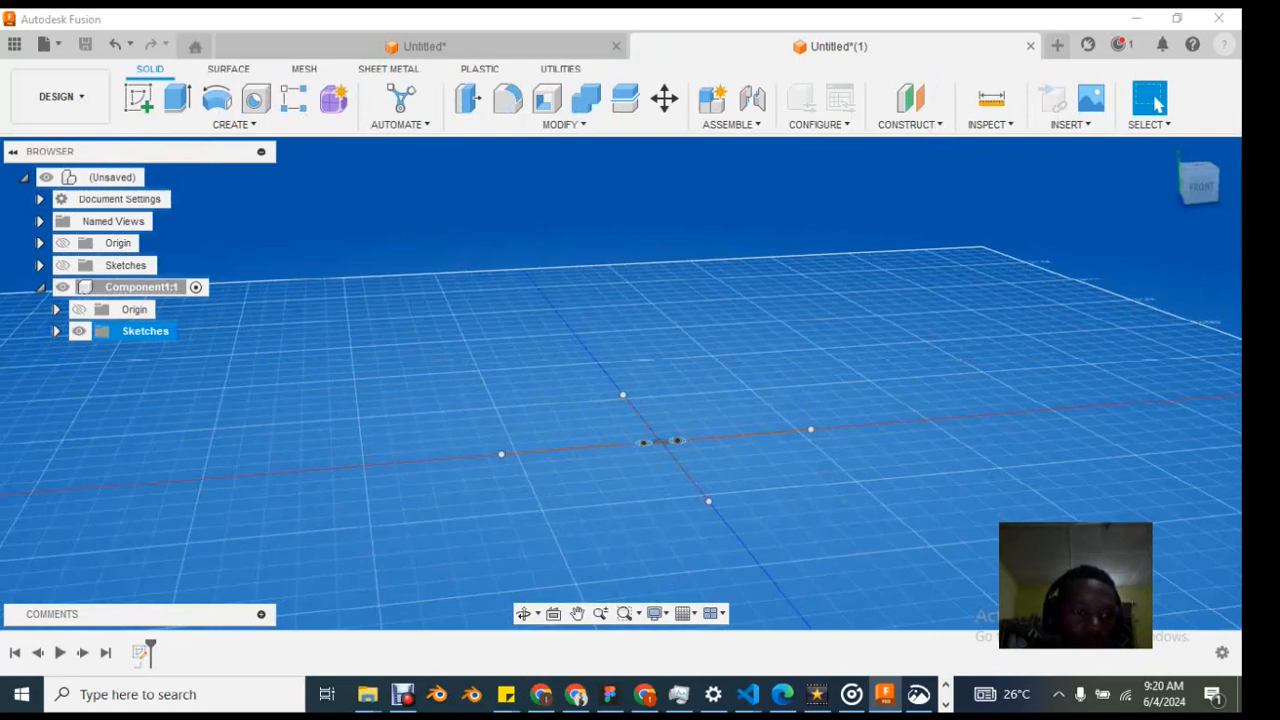
pyautogui.press('Escape')
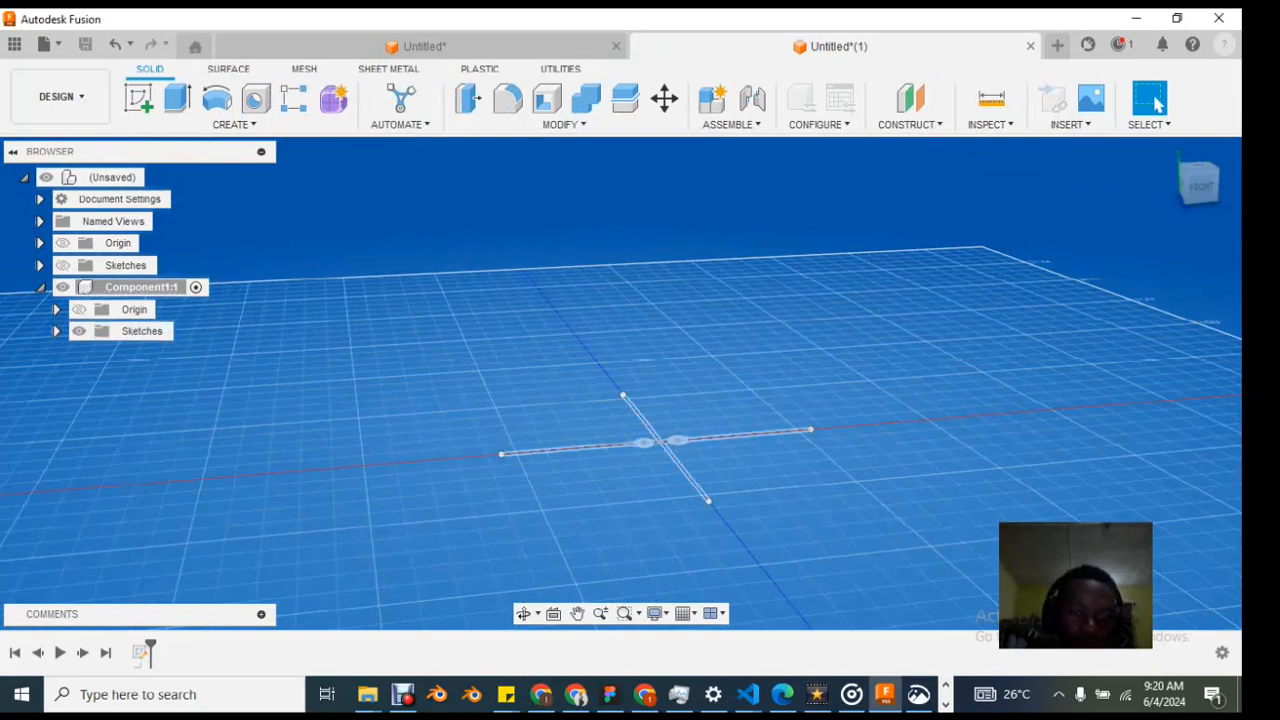
pyautogui.keyDown('shift'); pyautogui.moveTo(620, 350); pyautogui.dragTo(612, 440, button='middle'); pyautogui.keyUp('shift')
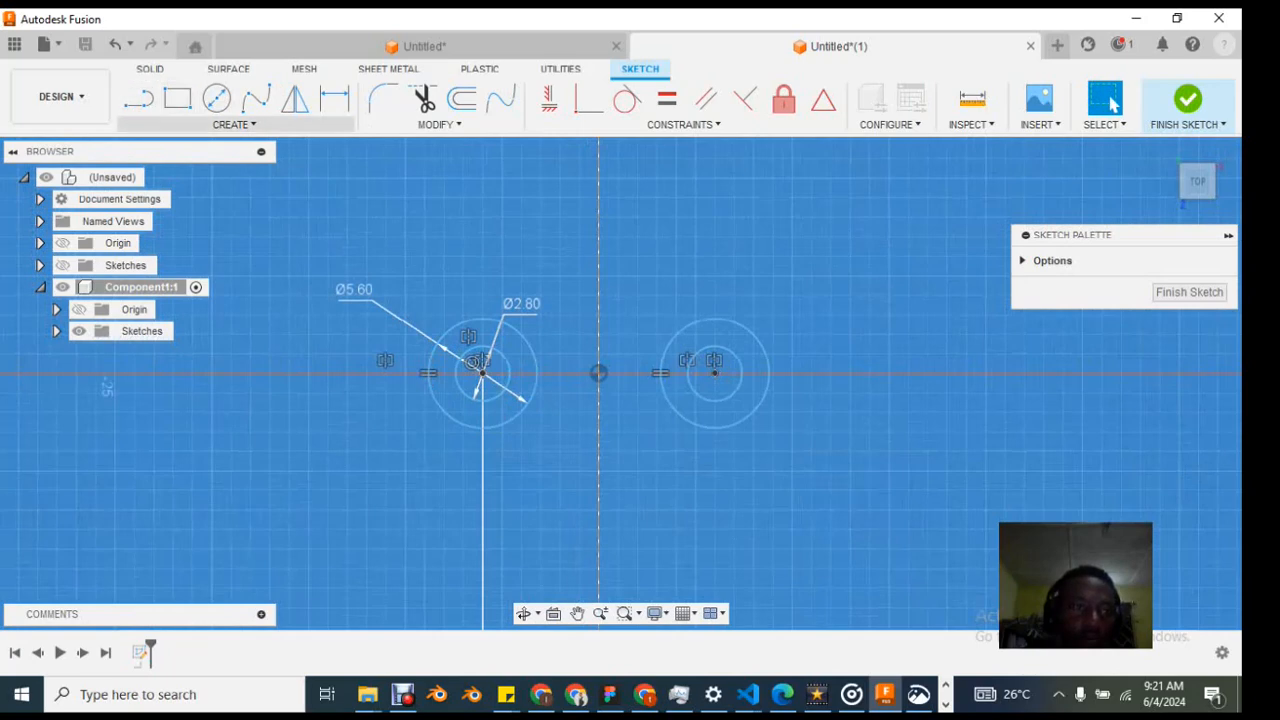
# Step: Try to sketch a line tangent to the left 5.6 mm circle, rising toward the centreline, and undo it
pyautogui.press('l')
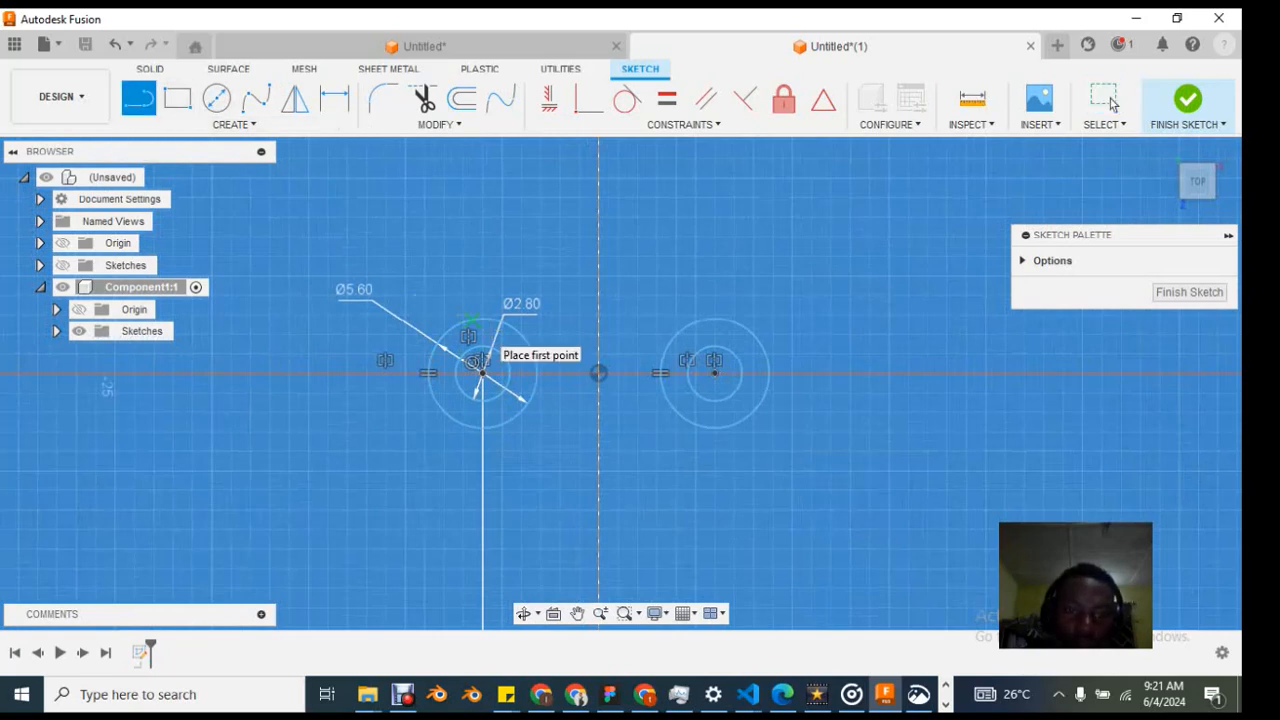
pyautogui.click(471, 318)
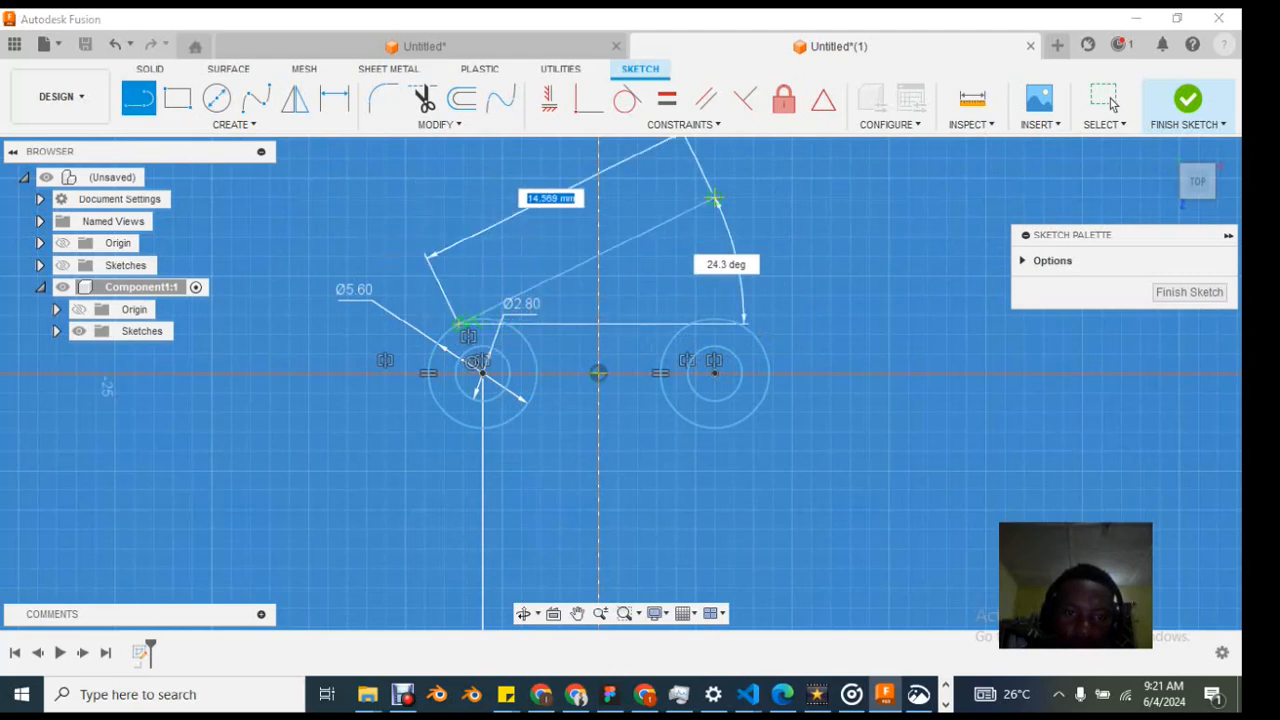
pyautogui.click(464, 299)
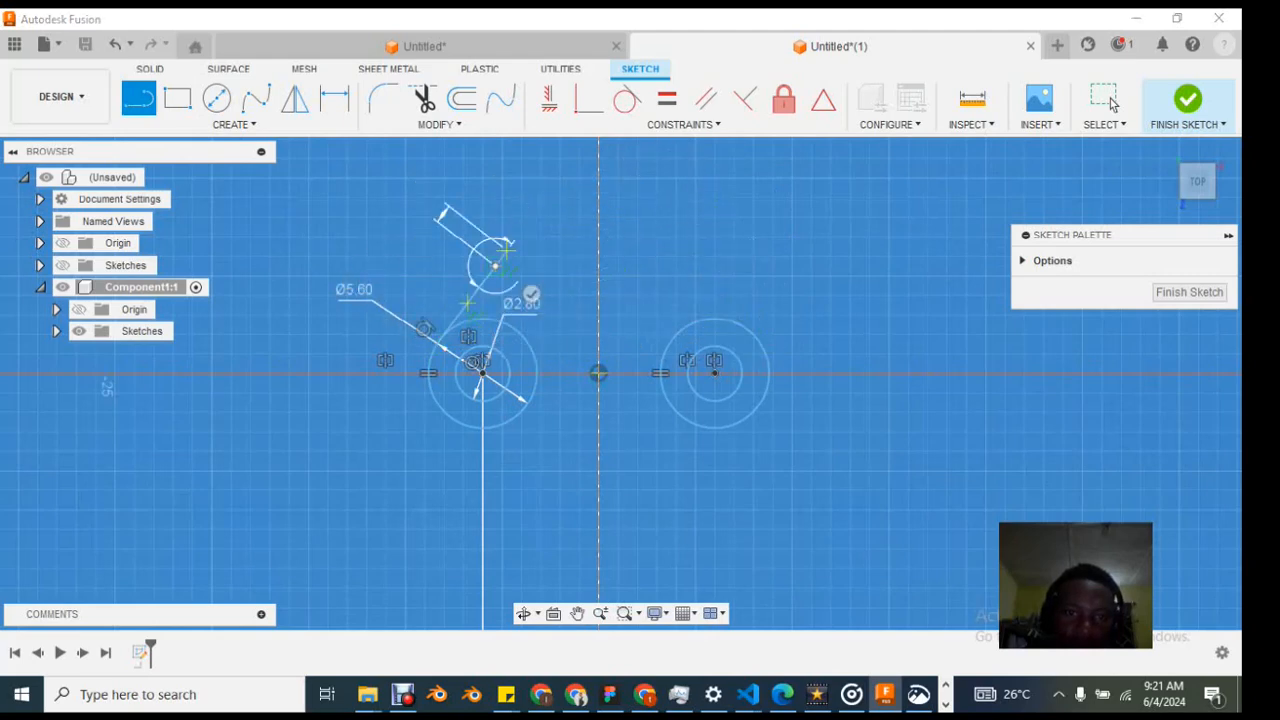
pyautogui.scroll(3, 478, 299)
pyautogui.click(1110, 100)
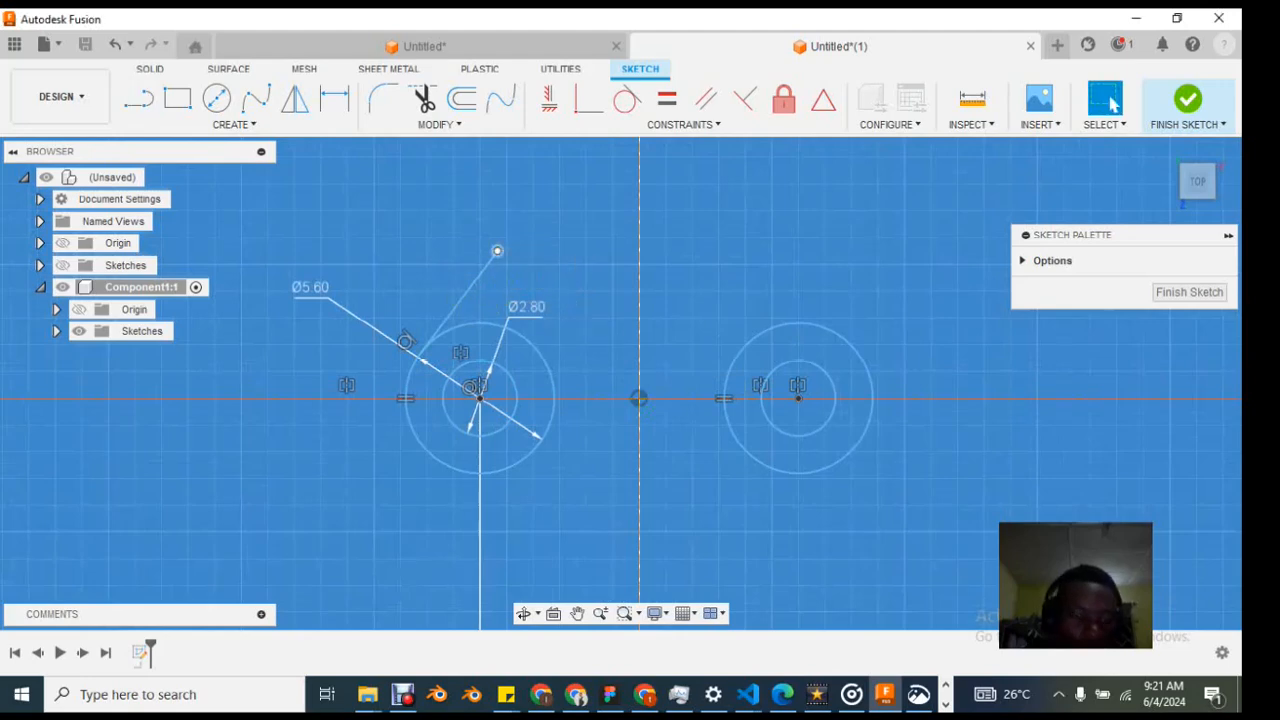
pyautogui.hotkey('ctrl', 'z')
# Step: Sketch a line tangent to the left 5.6 mm circle and continue it as a tangent arc ending on the right 5.6 mm circle
pyautogui.press('l')
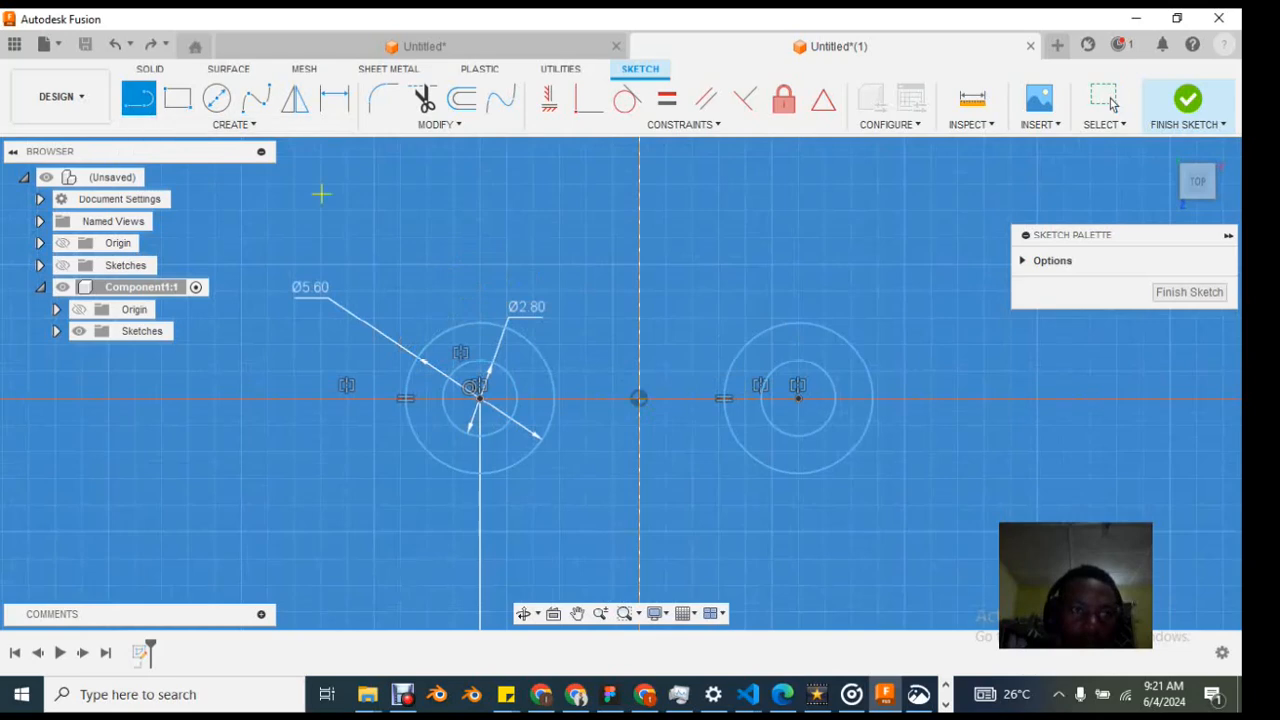
pyautogui.click(461, 324)
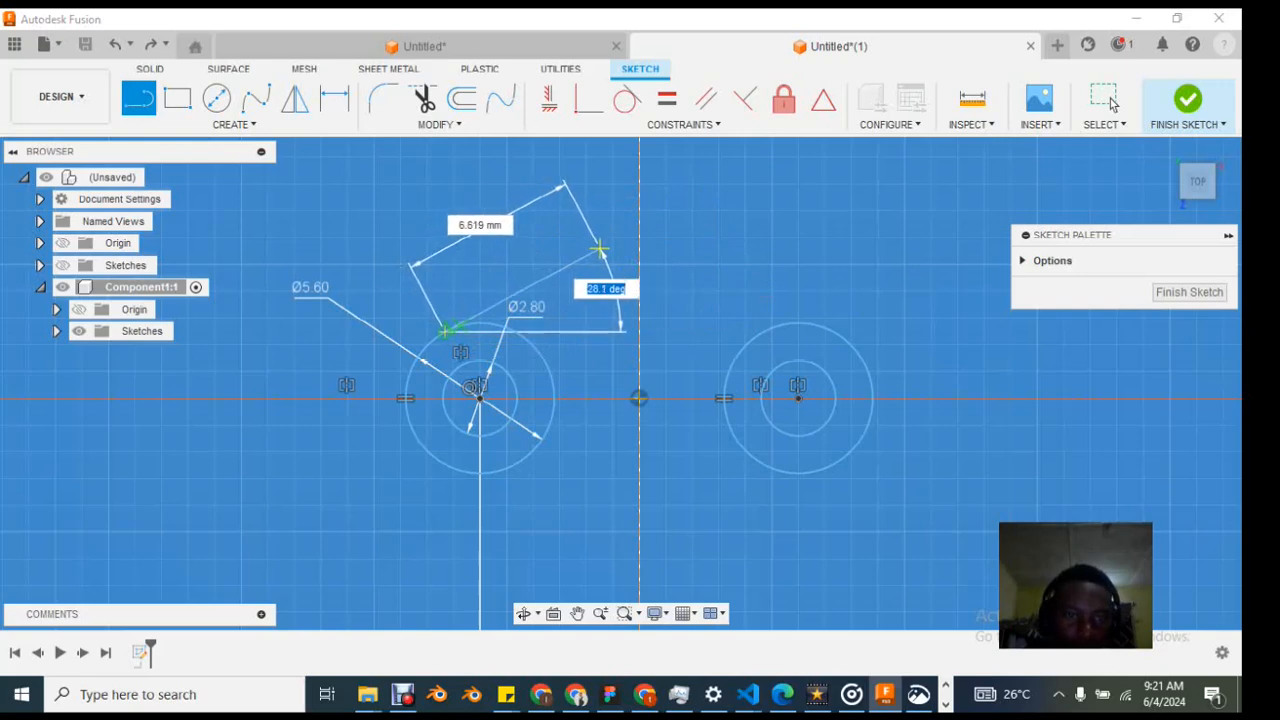
pyautogui.click(655, 221)
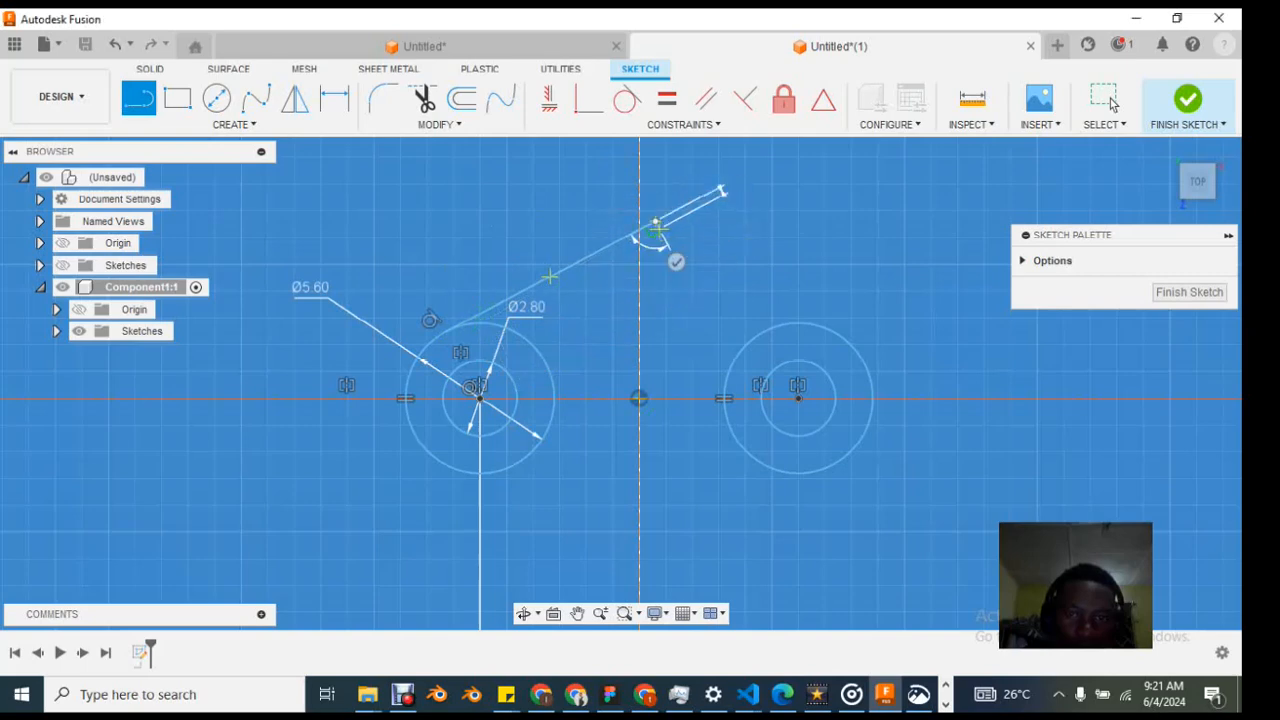
pyautogui.moveTo(655, 221); pyautogui.dragTo(832, 331)
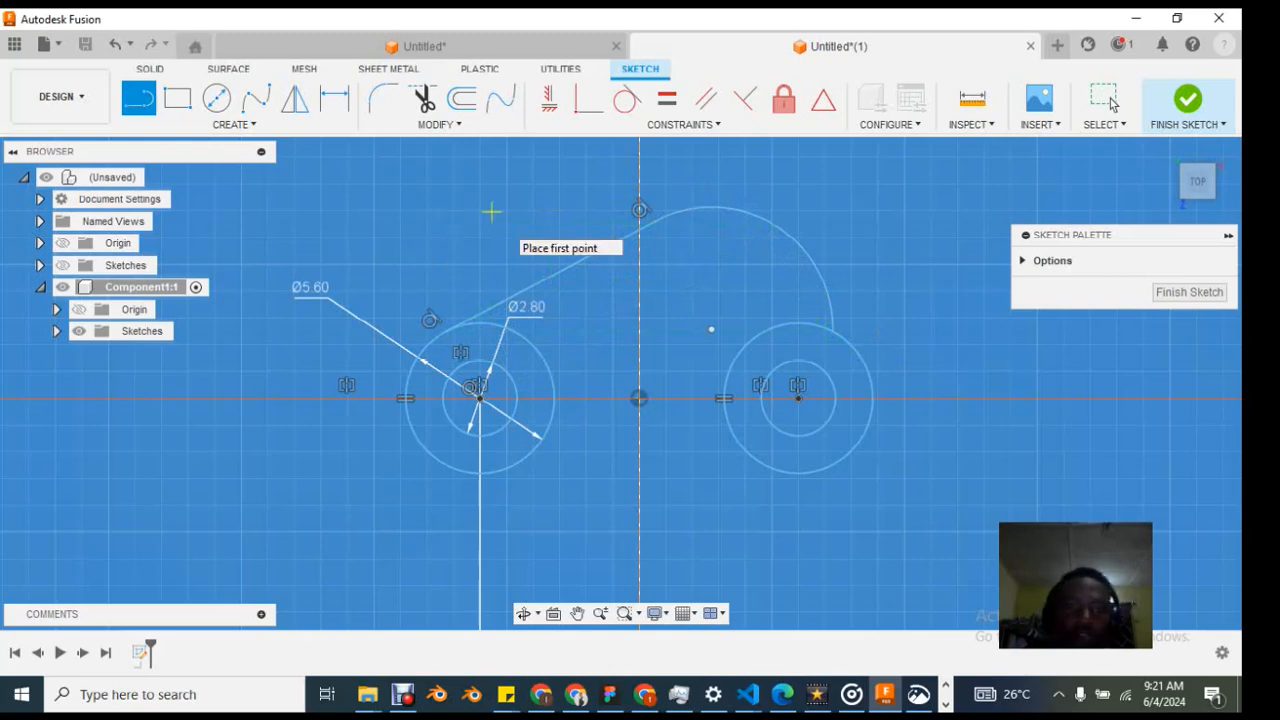
pyautogui.press('Escape')
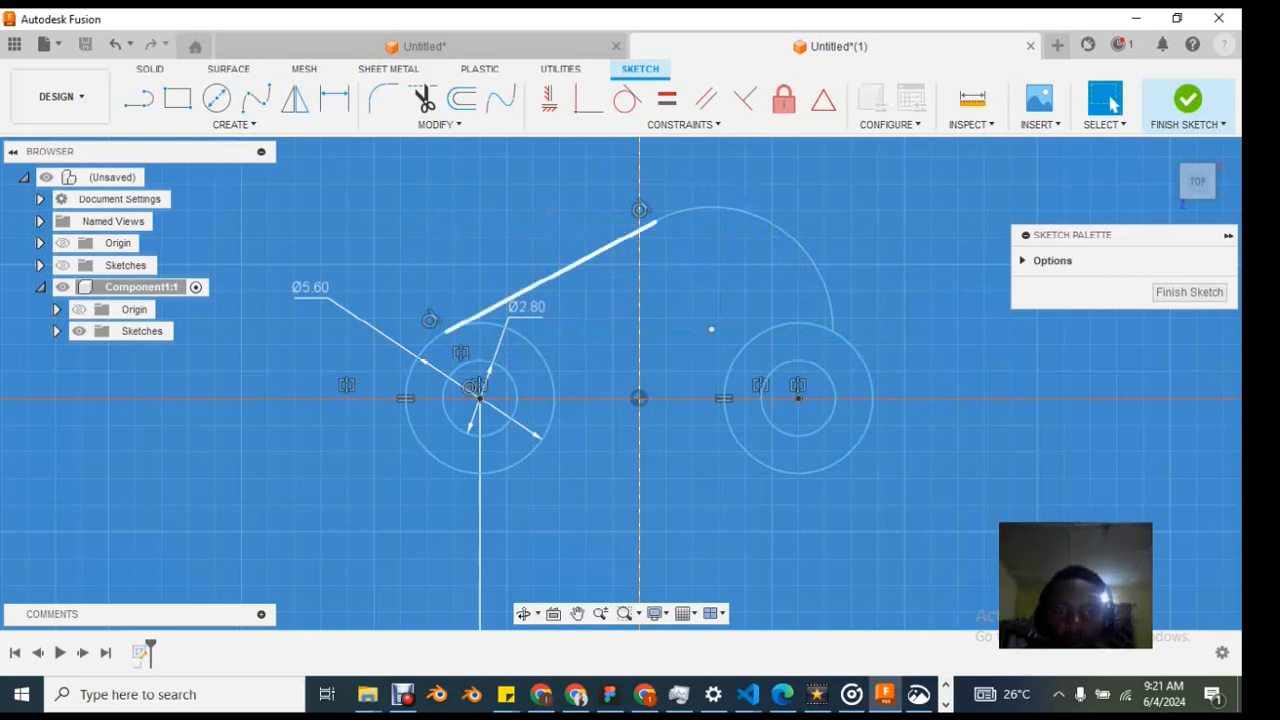
# Step: Delete the tangent line and reshape the remaining arc into a shallower one spanning both 5.6 mm circles
pyautogui.click(552, 276)
pyautogui.press('Delete')
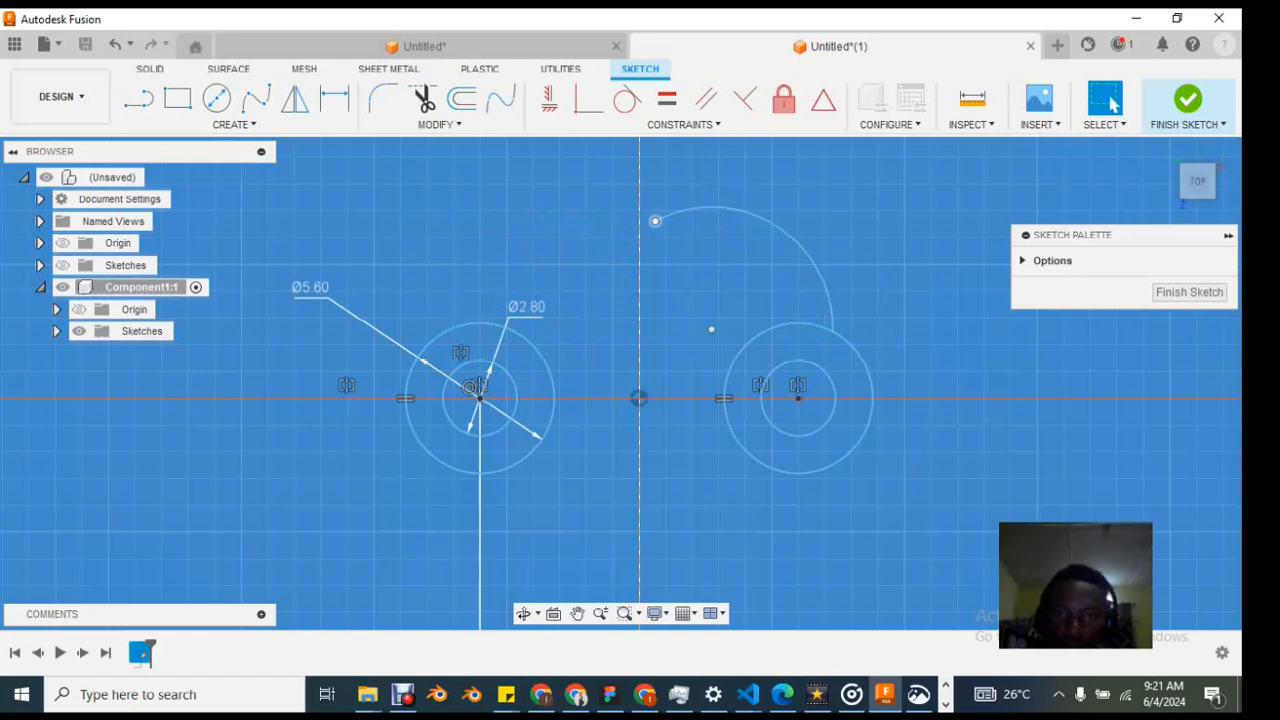
pyautogui.moveTo(651, 228); pyautogui.dragTo(442, 321)
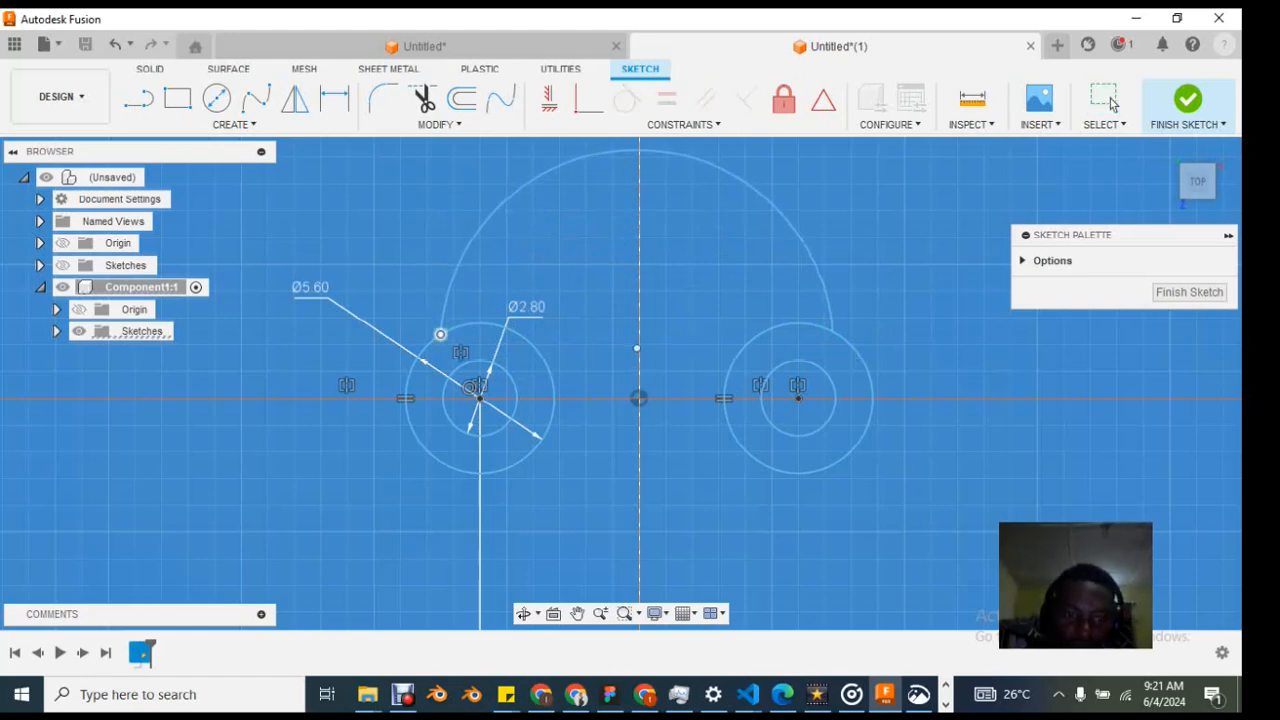
pyautogui.moveTo(610, 152)
pyautogui.mouseDown()
pyautogui.moveTo(610, 289)
pyautogui.moveTo(610, 233)
pyautogui.mouseUp()
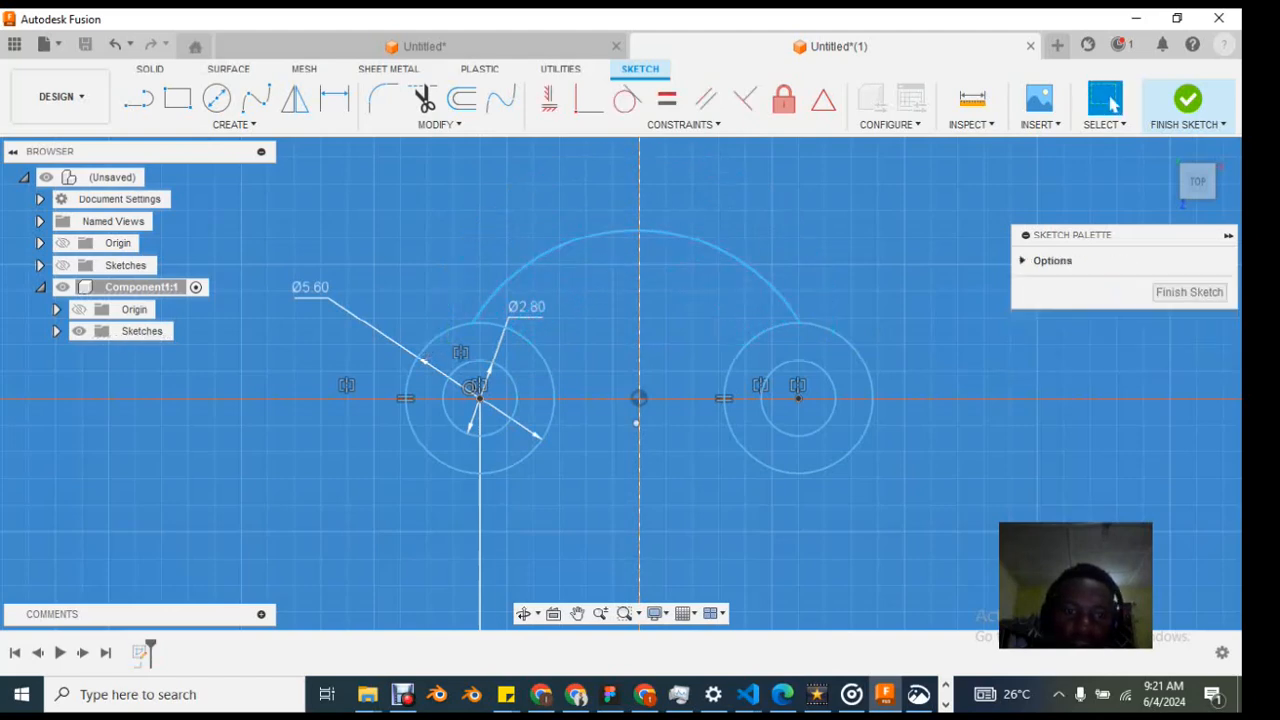
# Step: Apply a Tangent constraint between the upper arc and the left 5.6 mm circle
pyautogui.click(545, 254)
pyautogui.keyDown('shift'); pyautogui.click(535, 349); pyautogui.keyUp('shift')
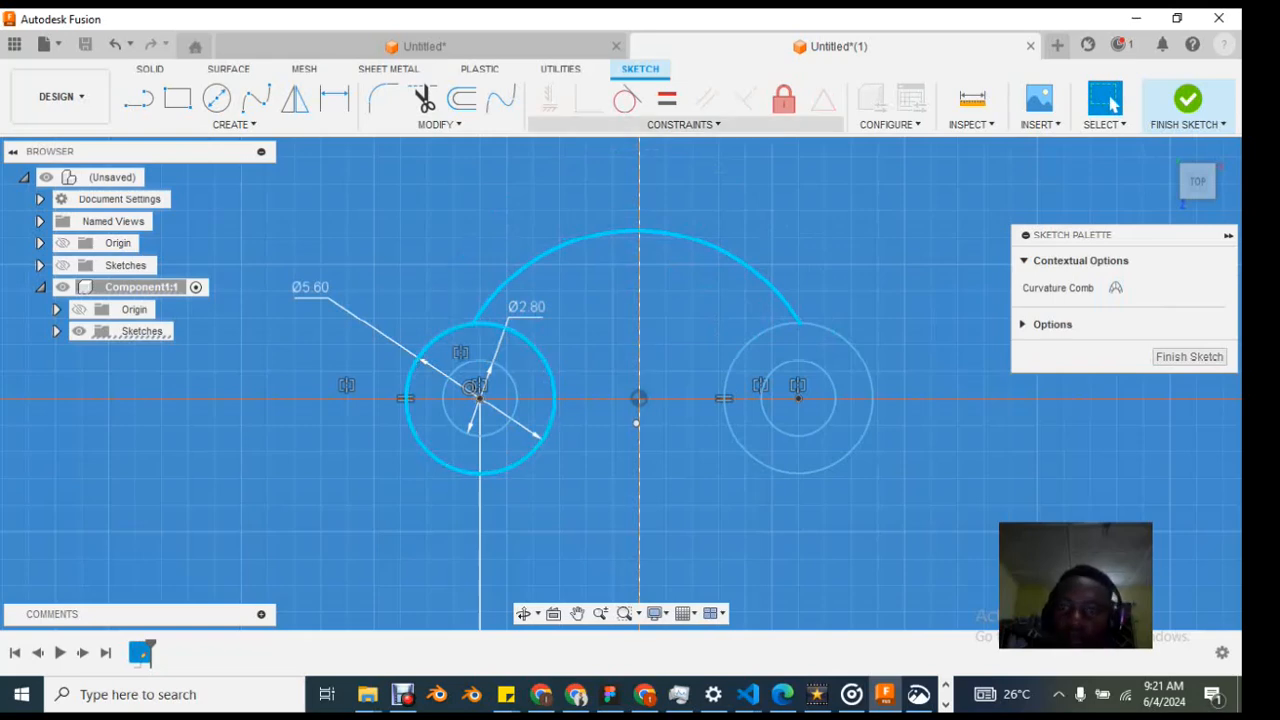
pyautogui.click(627, 99)
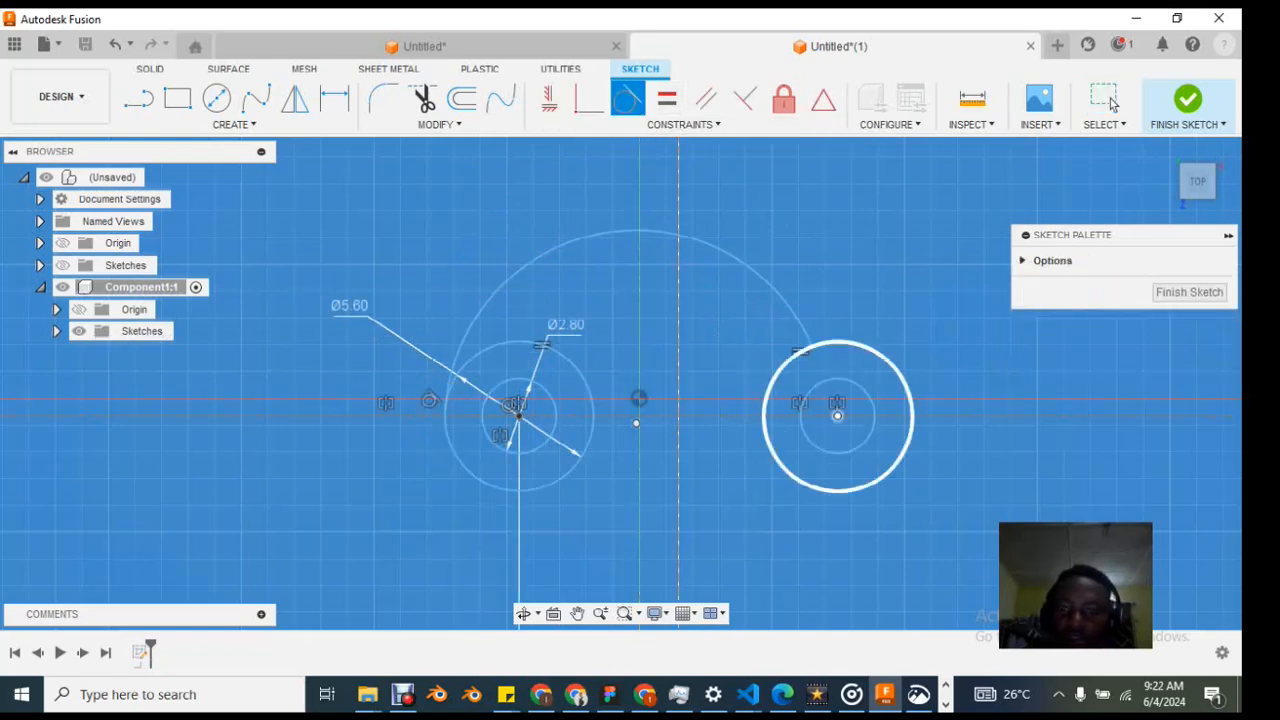
# Step: Try a Tangent constraint between the upper arc and the right 5.6 mm circle, and undo it
pyautogui.click(786, 301)
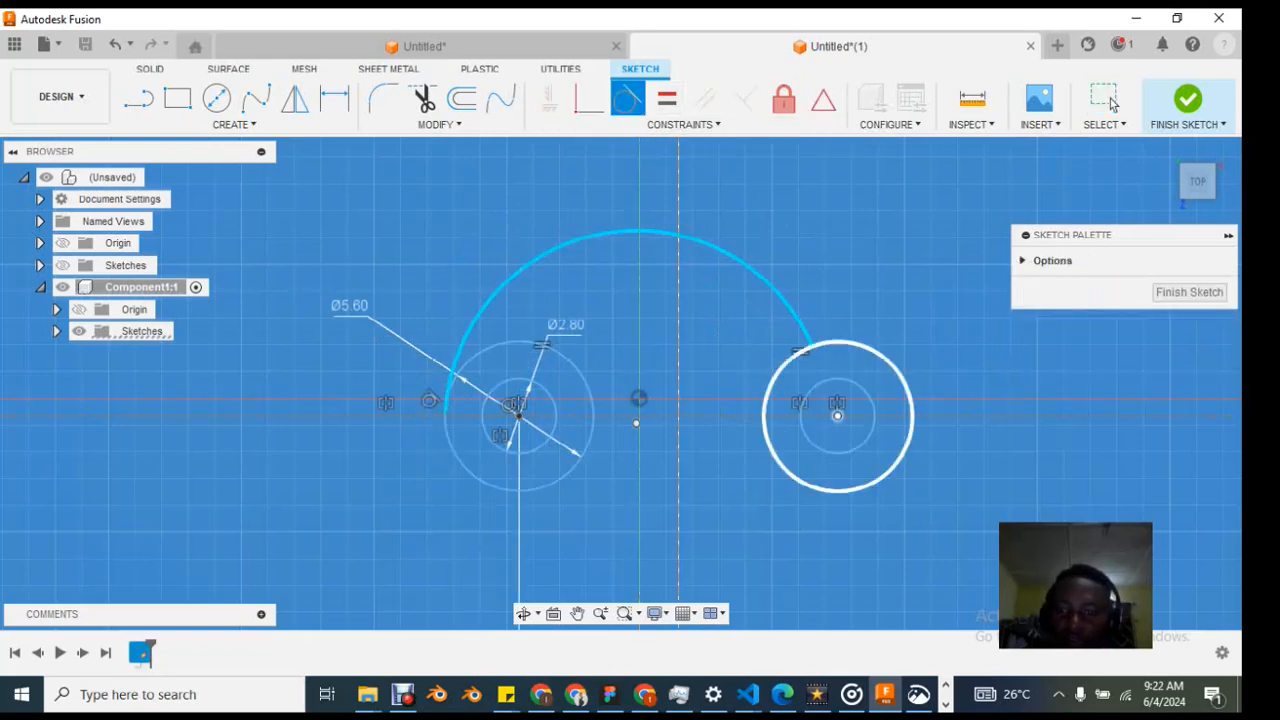
pyautogui.click(853, 343)
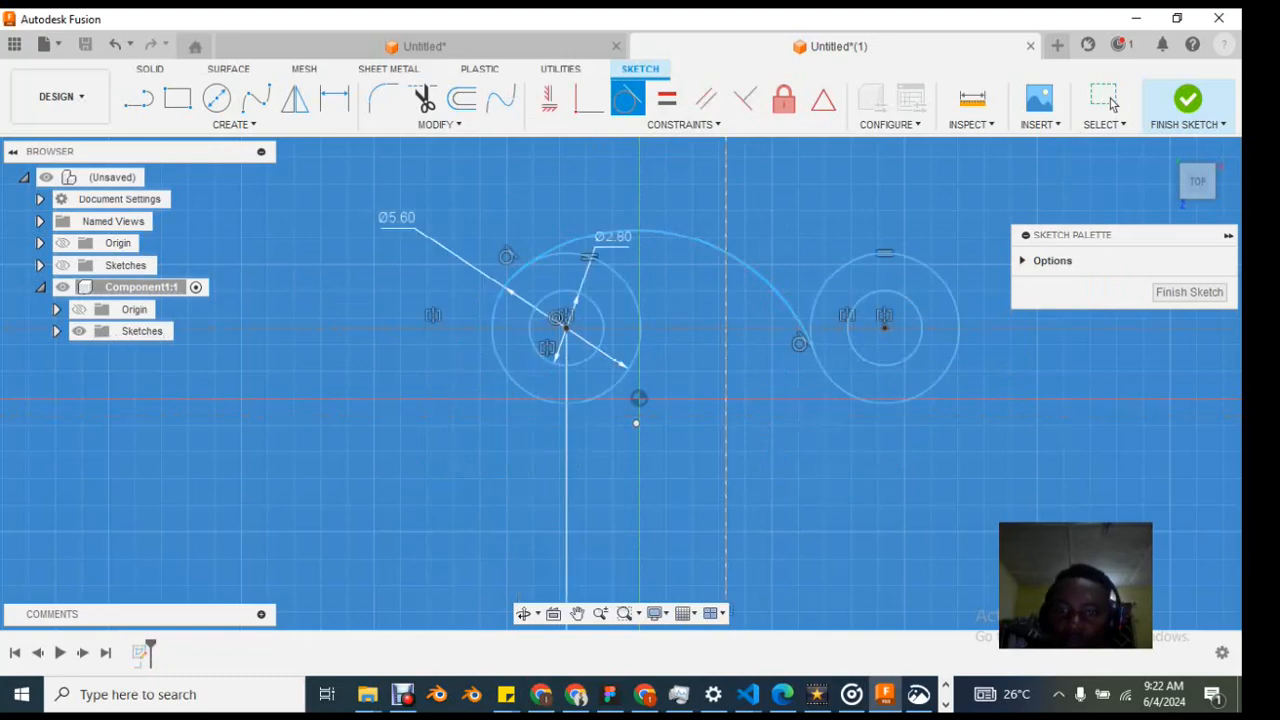
pyautogui.click(1110, 100)
pyautogui.hotkey('ctrl', 'z')
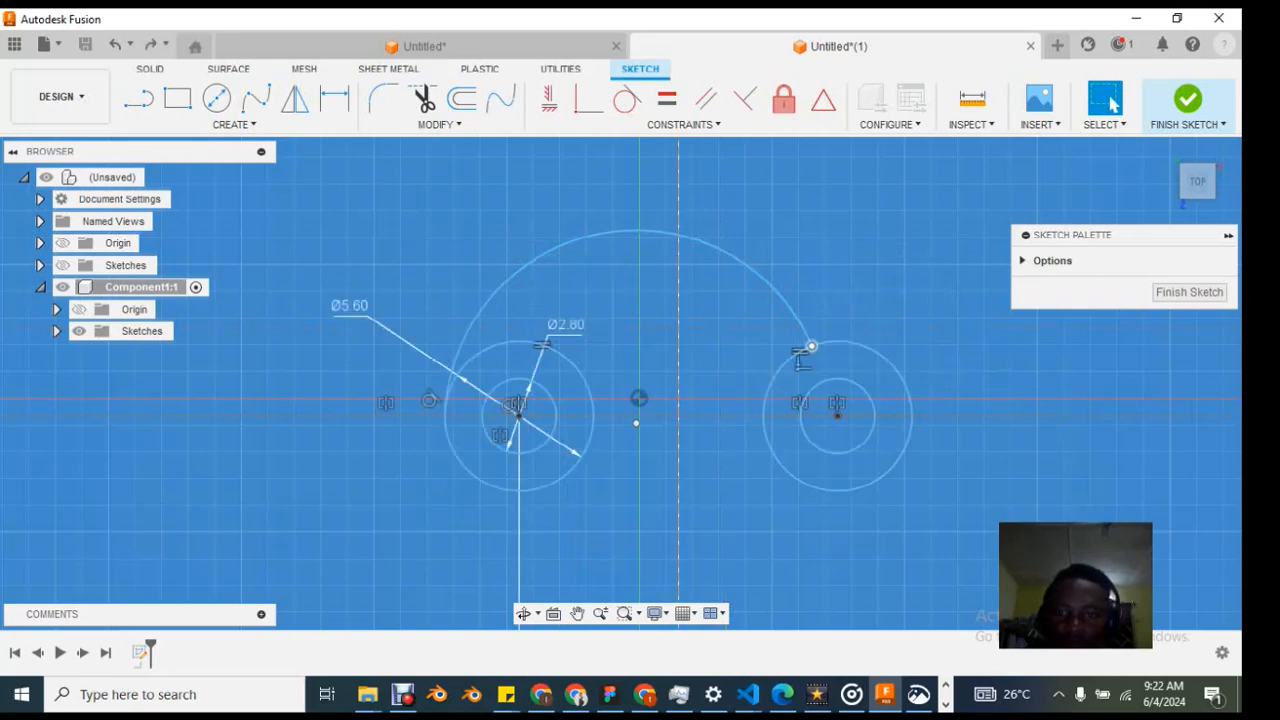
# Step: Move the arc's end to the outer side of the right 5.6 mm circle and make the arc tangent to that circle
pyautogui.moveTo(811, 346); pyautogui.dragTo(878, 353)
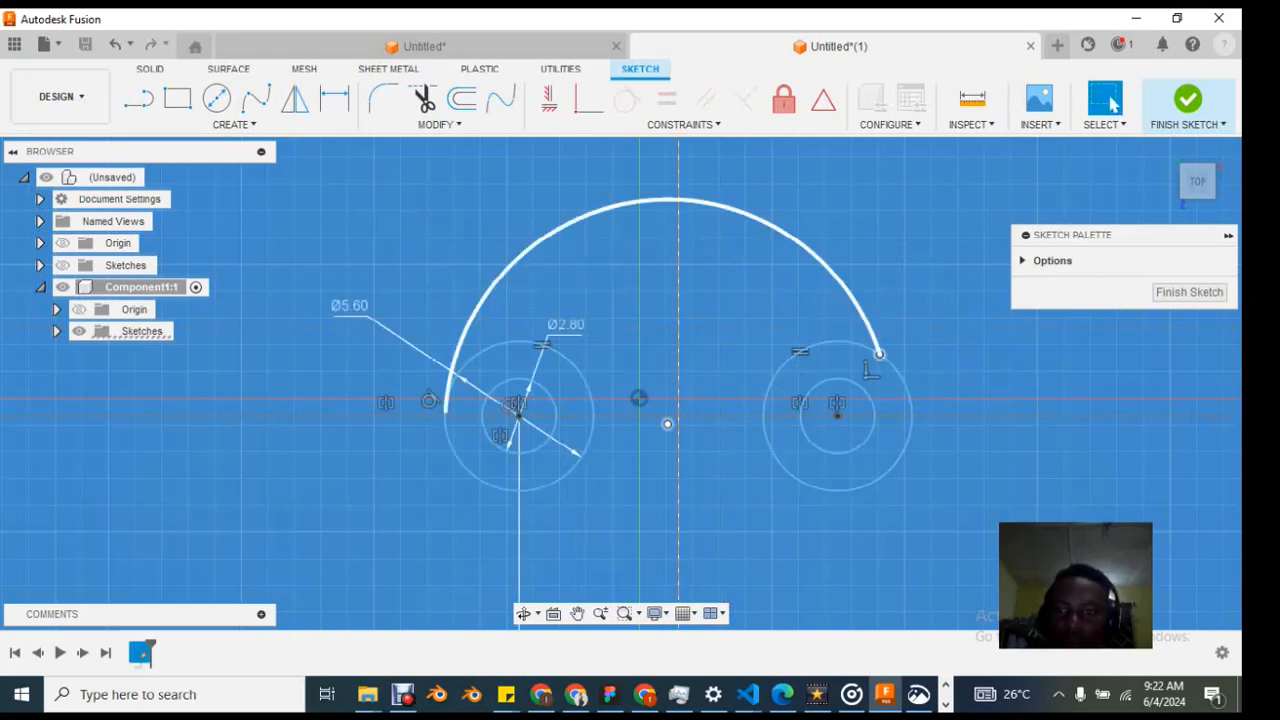
pyautogui.click(873, 338)
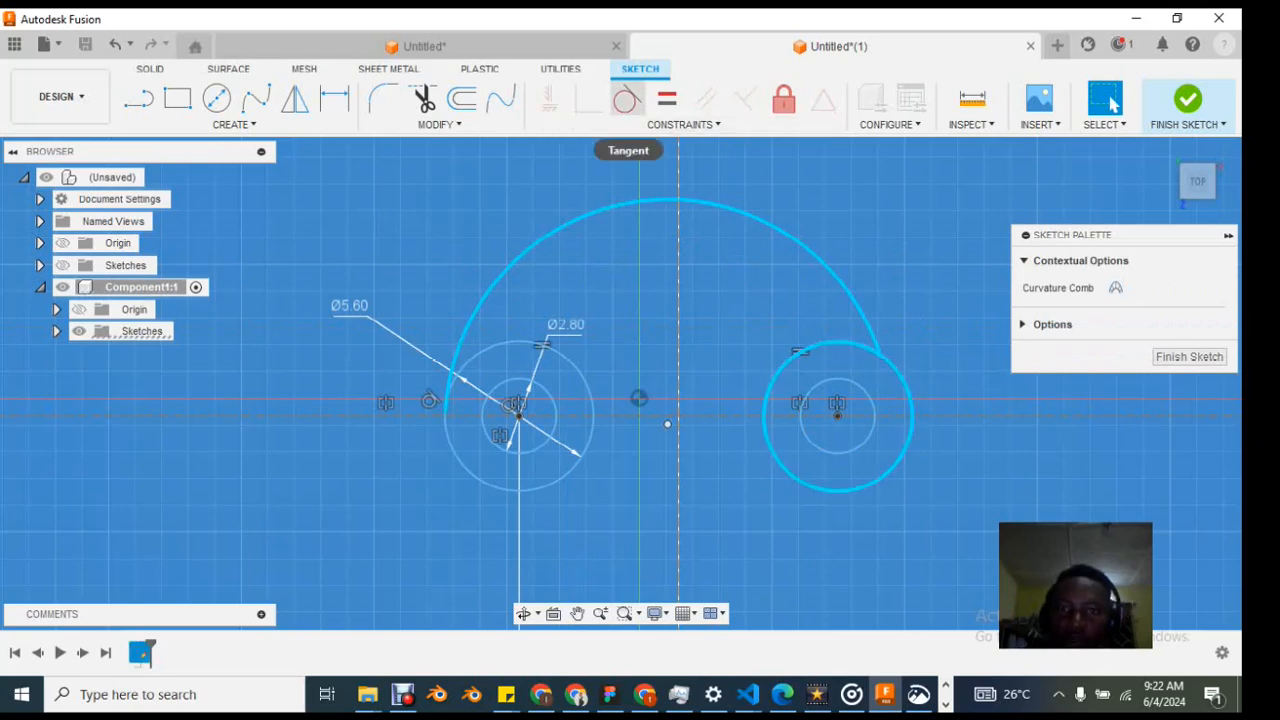
pyautogui.click(626, 99)
pyautogui.scroll(-2, 756, 288)
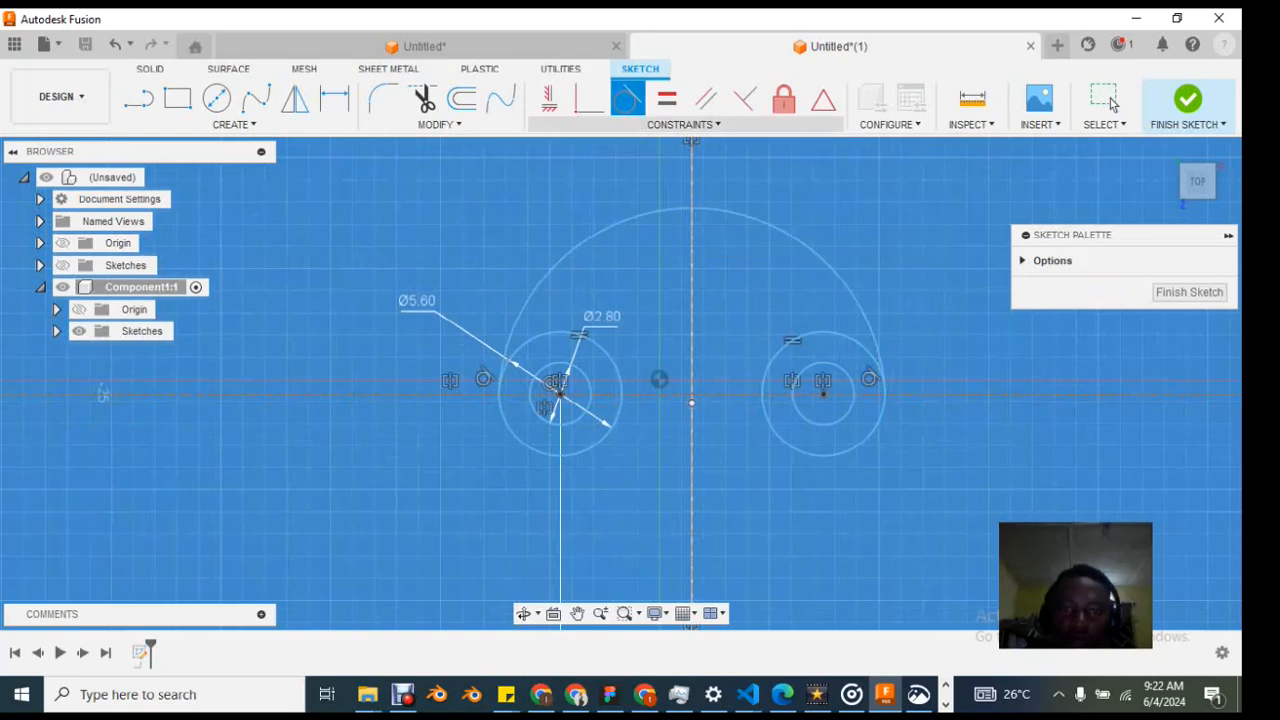
pyautogui.press('Escape')
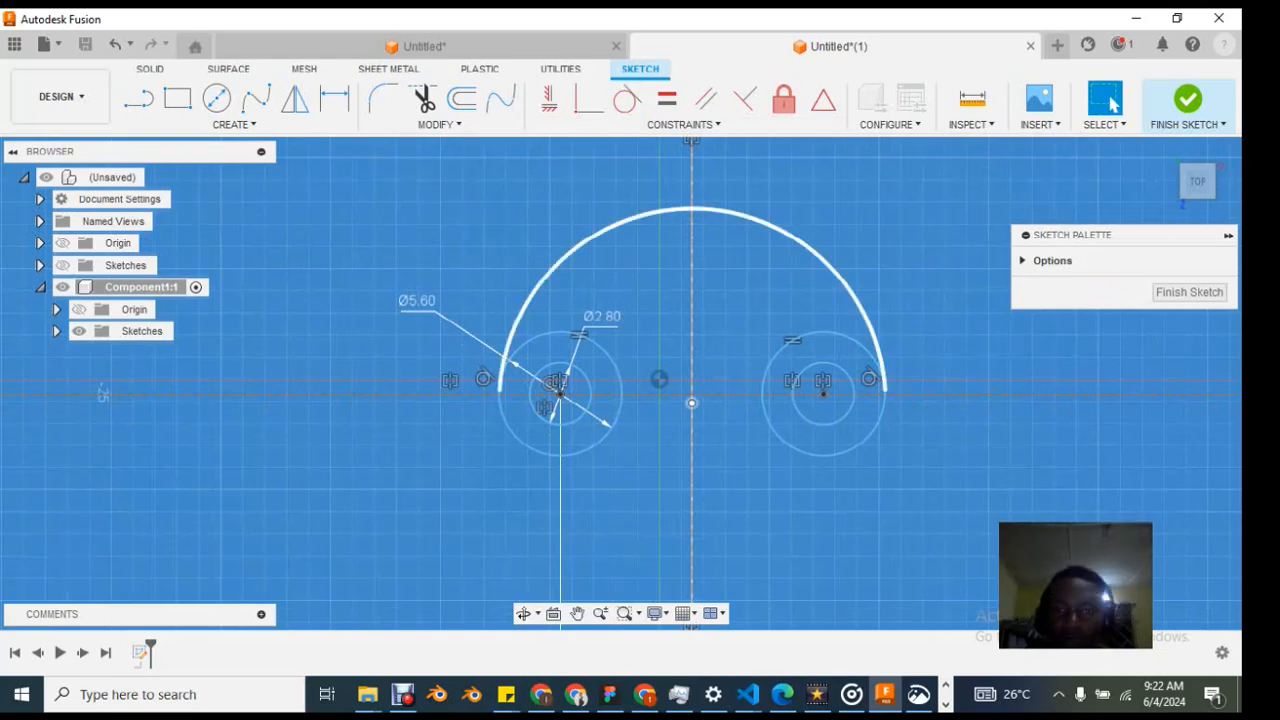
# Step: Flatten the tangent arc between the two 5.6 mm circles, and delete it
pyautogui.moveTo(580, 245); pyautogui.dragTo(600, 311)
pyautogui.scroll(3, 778, 342)
pyautogui.scroll(-4, 778, 342)
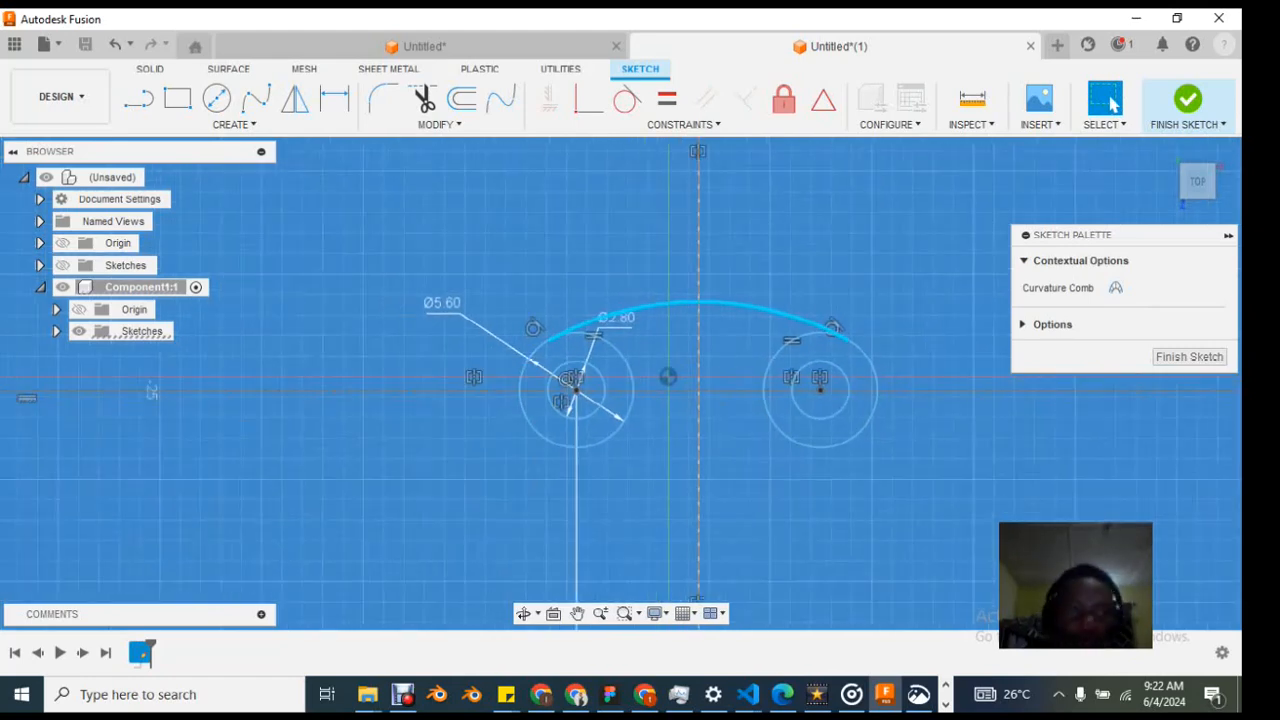
pyautogui.scroll(2, 757, 477)
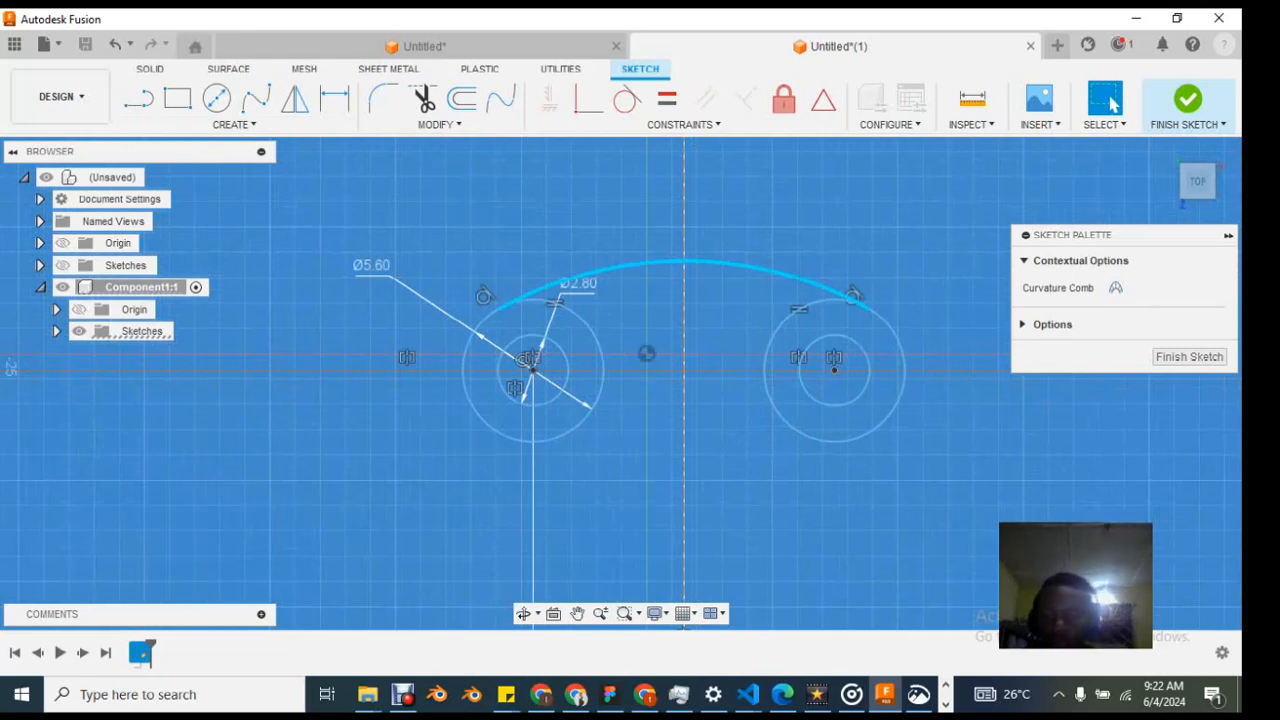
pyautogui.press('Delete')
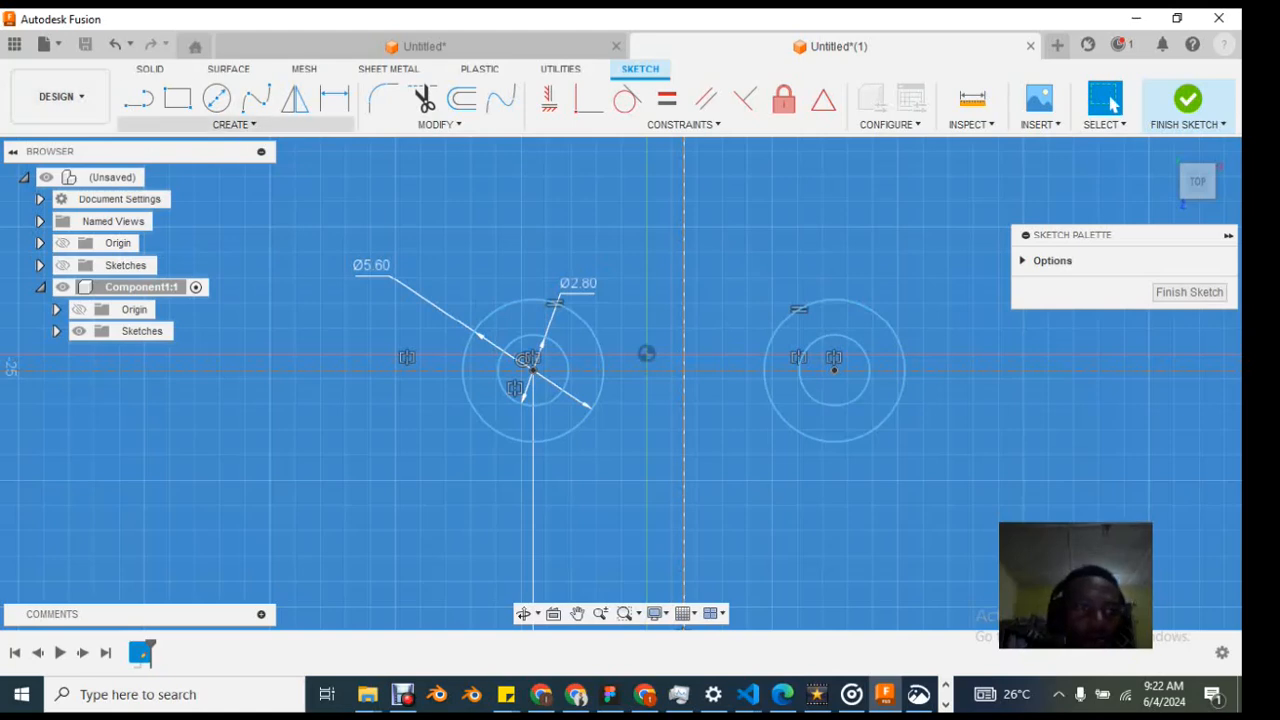
# Step: Try a 3-point arc starting on the upper side of the left 5.6 mm circle with its second point near the vertical centreline
pyautogui.click(234, 124)
pyautogui.moveTo(150, 199)
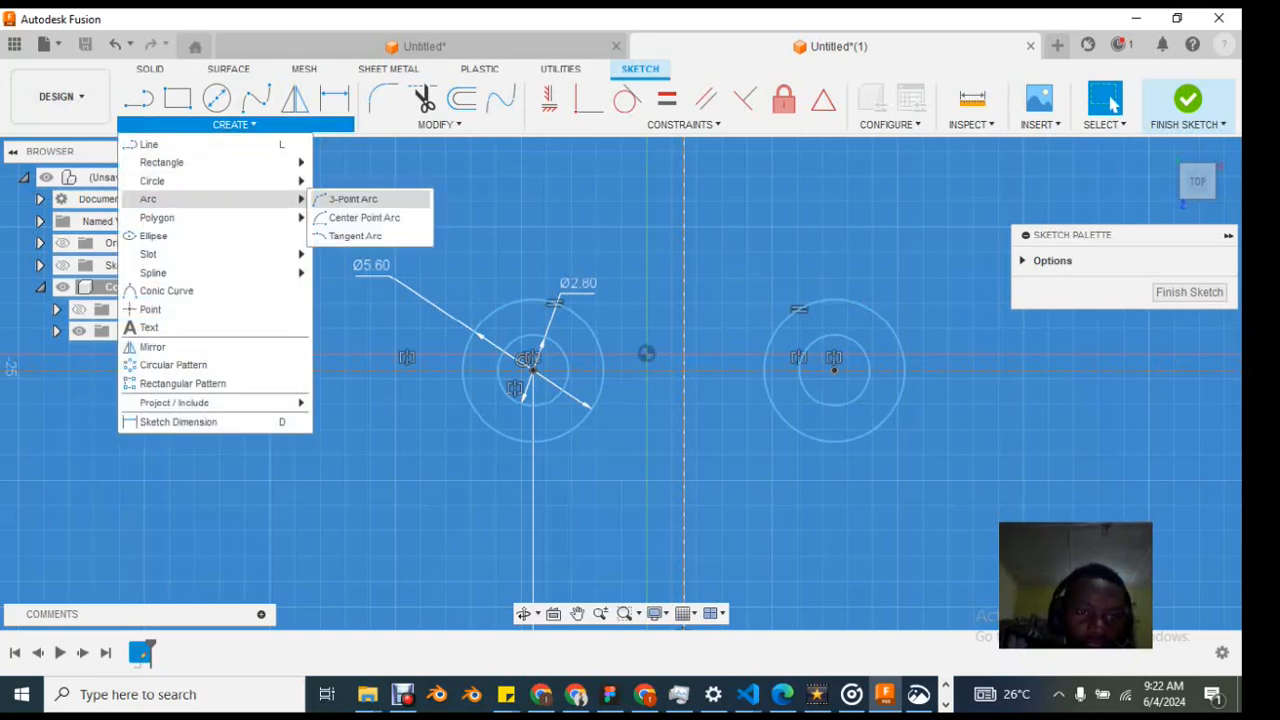
pyautogui.click(353, 199)
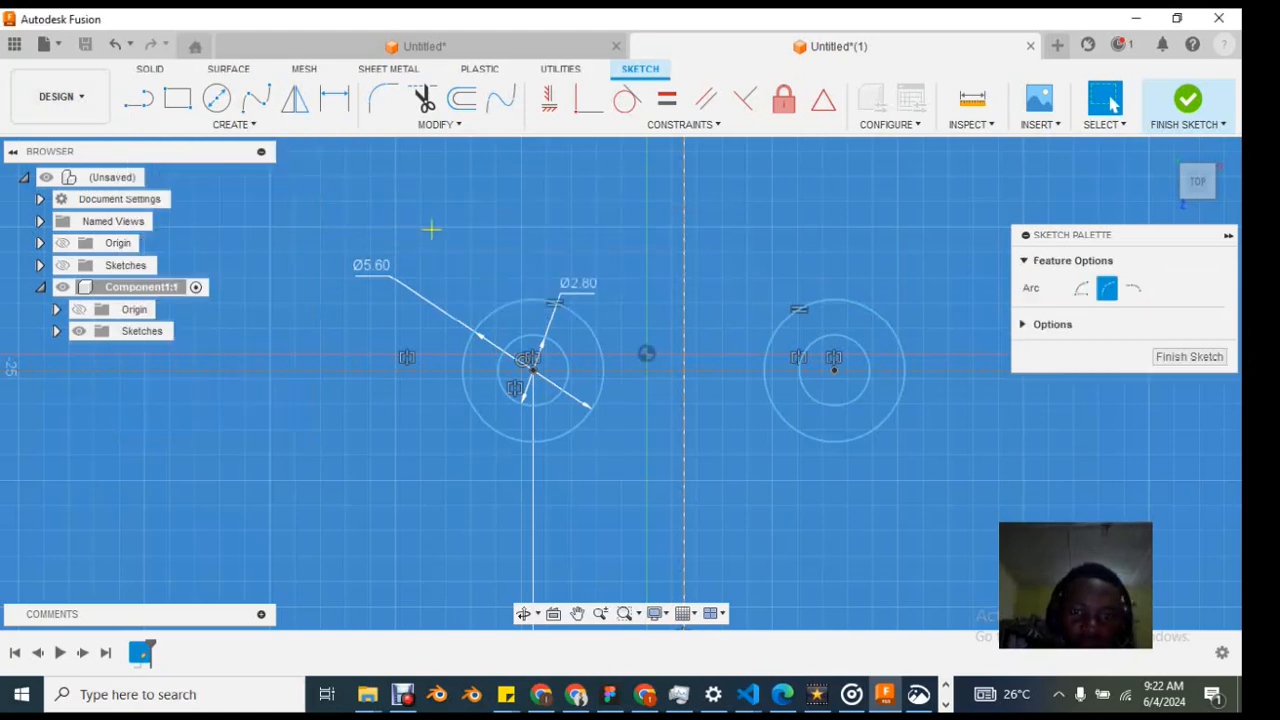
pyautogui.click(507, 303)
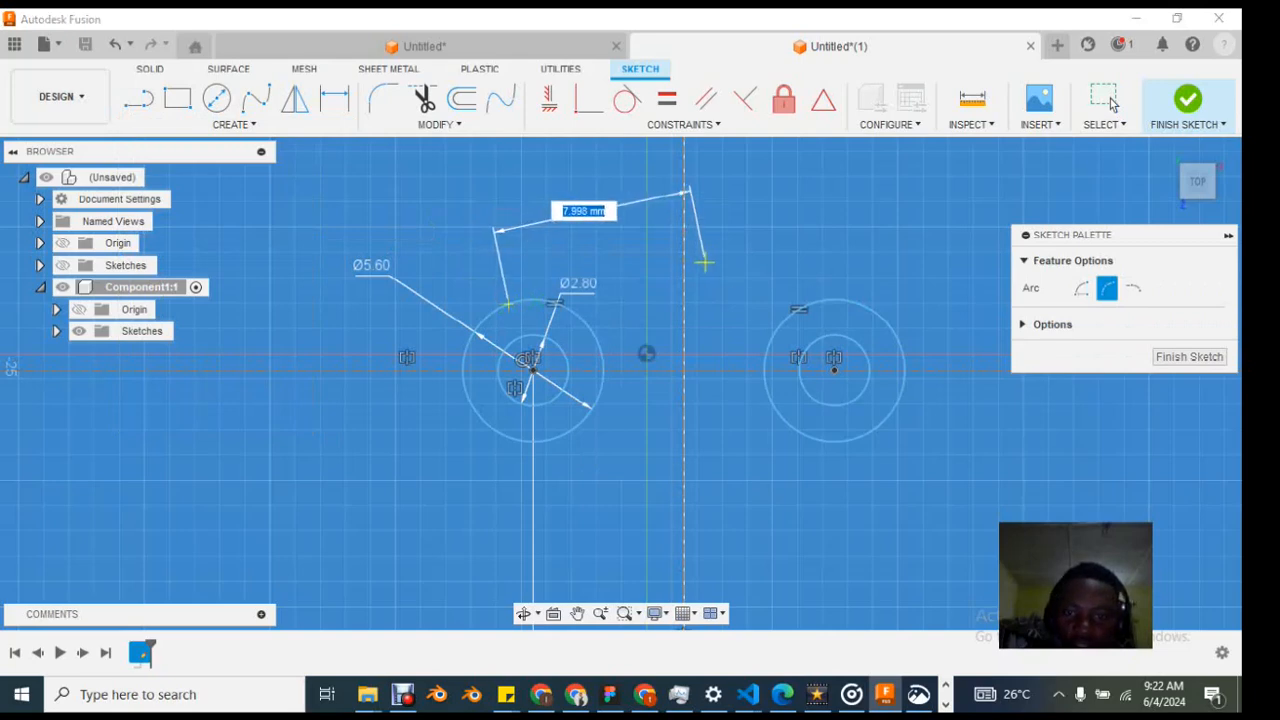
pyautogui.click(705, 262)
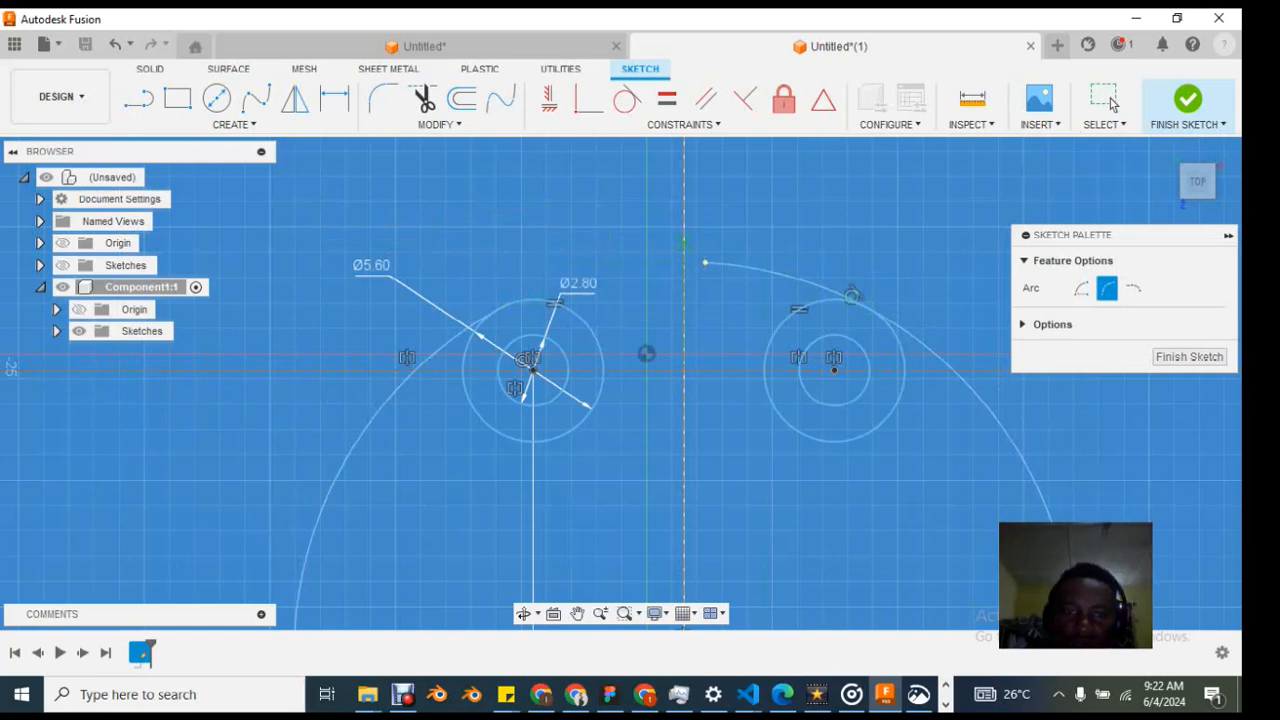
pyautogui.click(1112, 103)
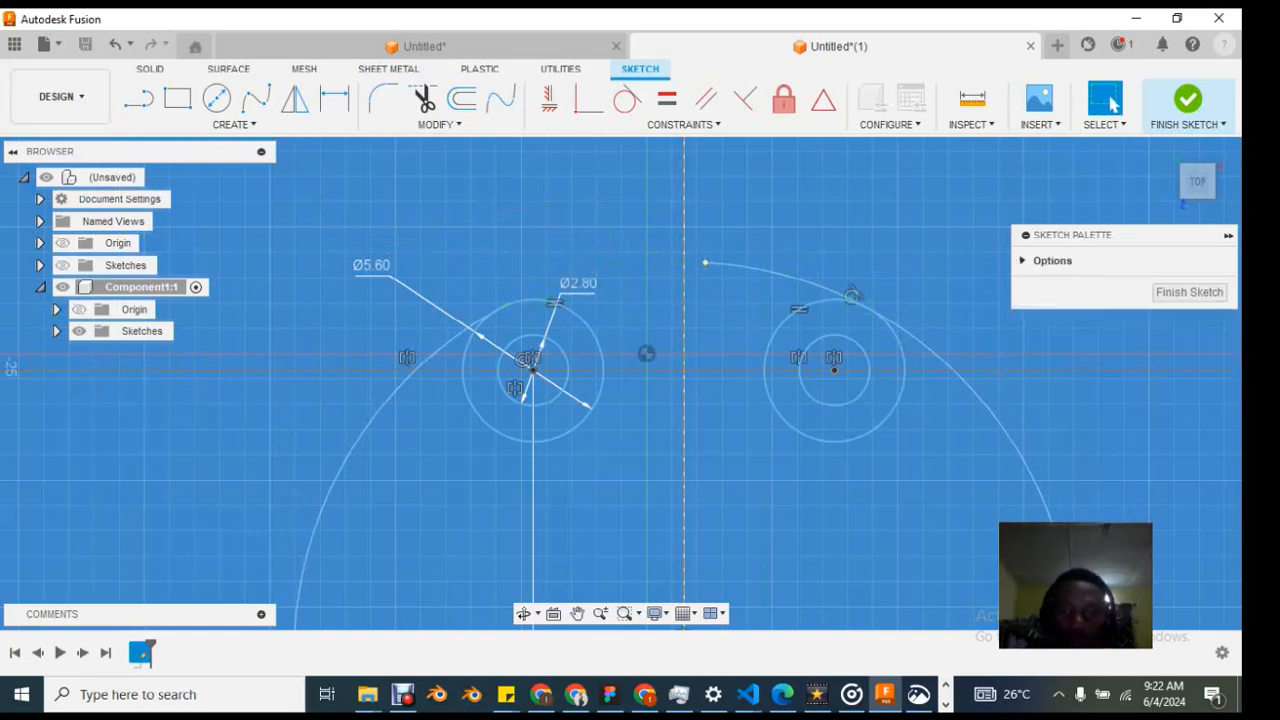
# Step: Draw an upward-bulging 3-point arc spanning about 15 mm between the upper outer sides of the right and left 5.6 mm circles
pyautogui.click(234, 124)
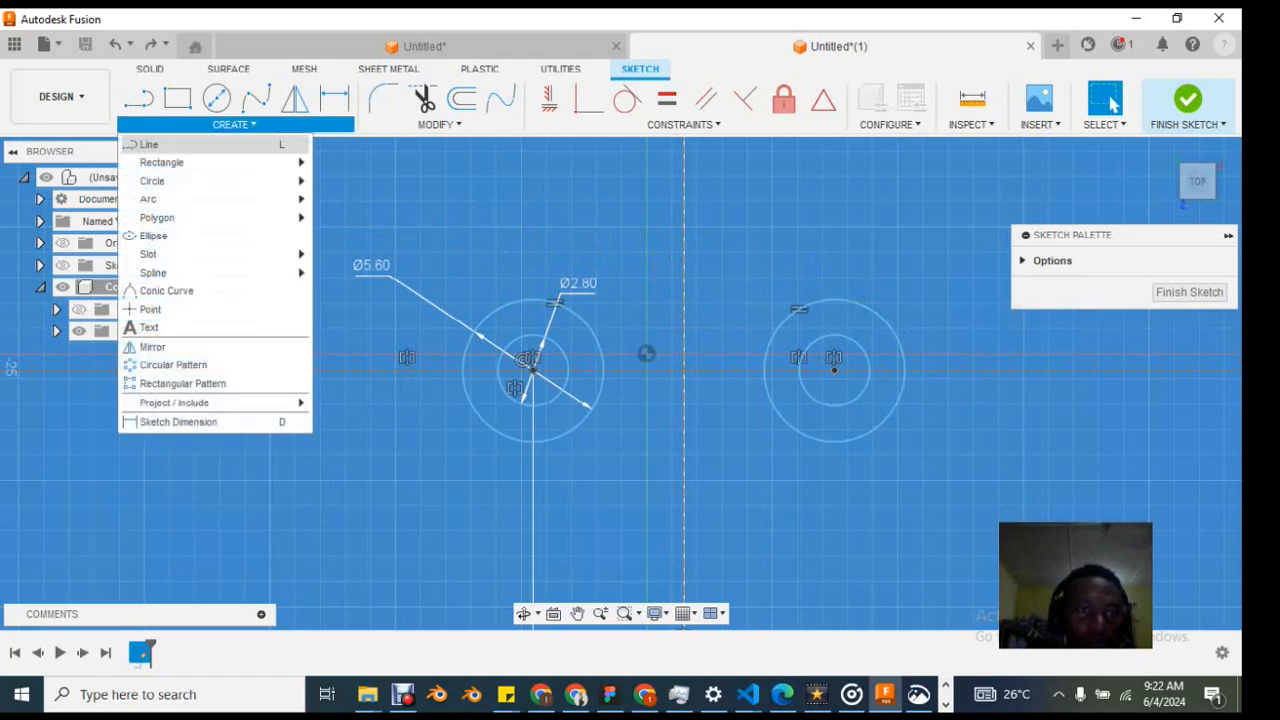
pyautogui.moveTo(160, 199)
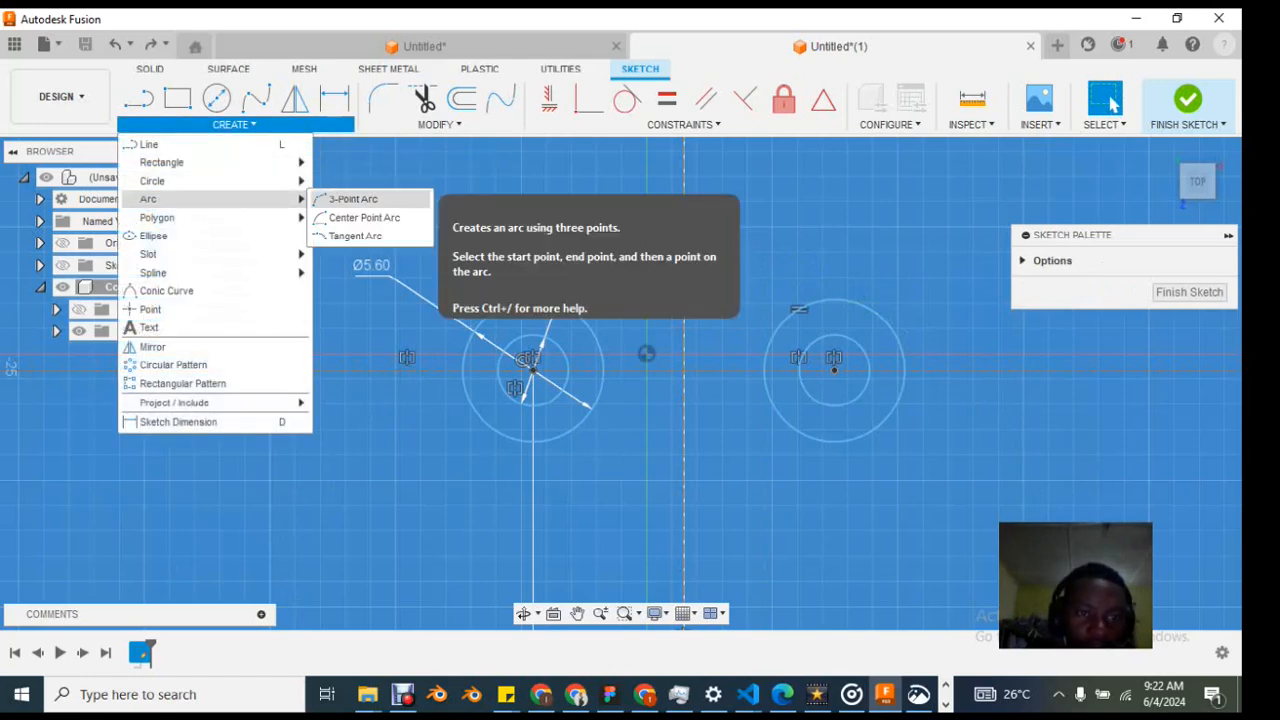
pyautogui.click(355, 235)
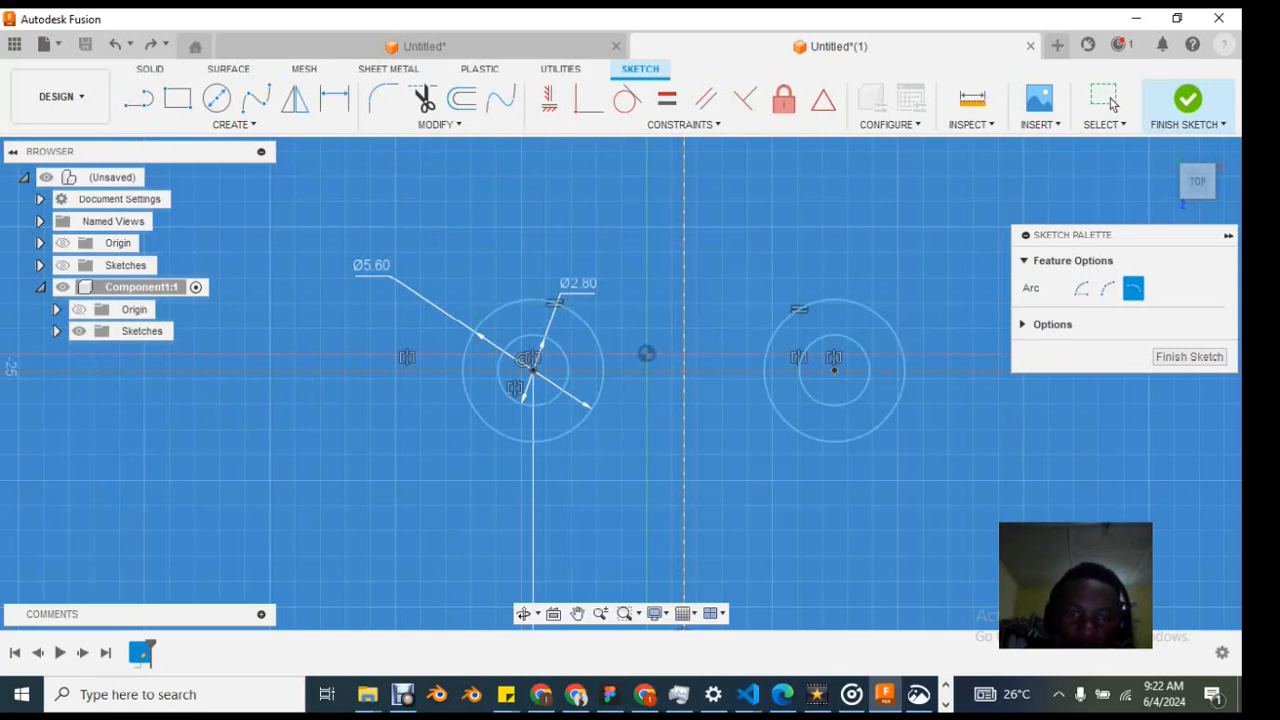
pyautogui.click(1107, 288)
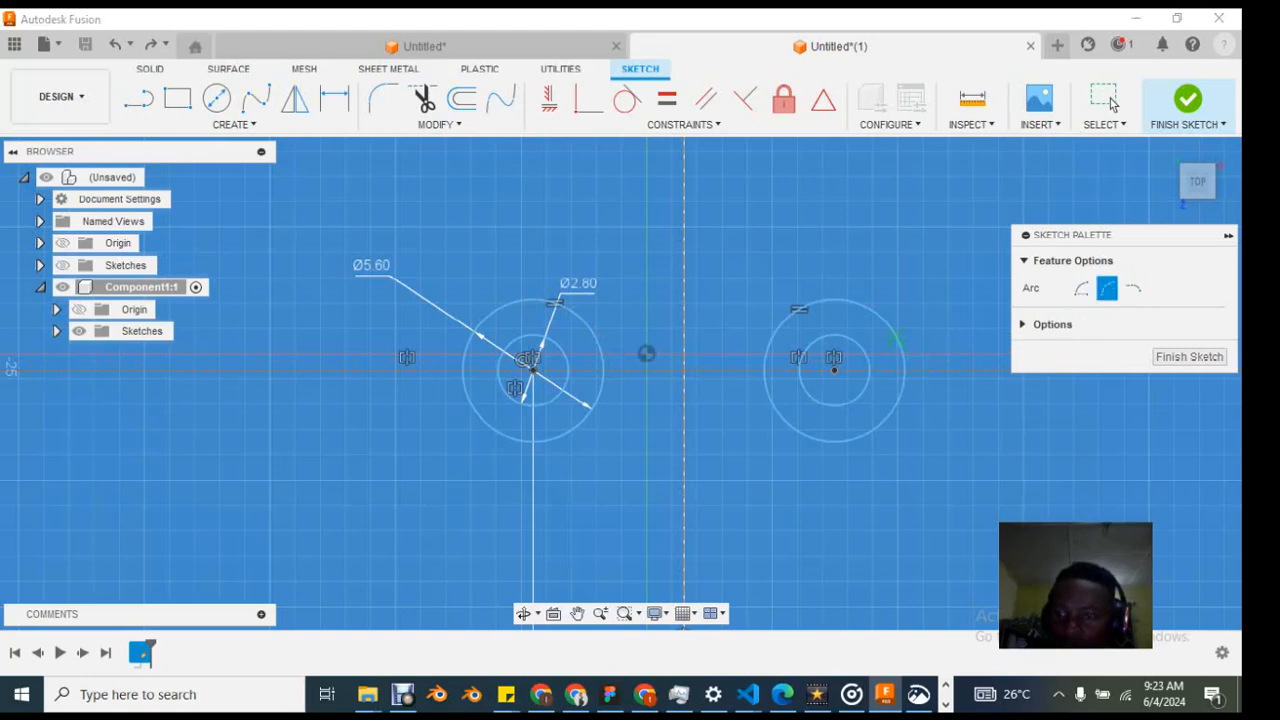
pyautogui.click(877, 315)
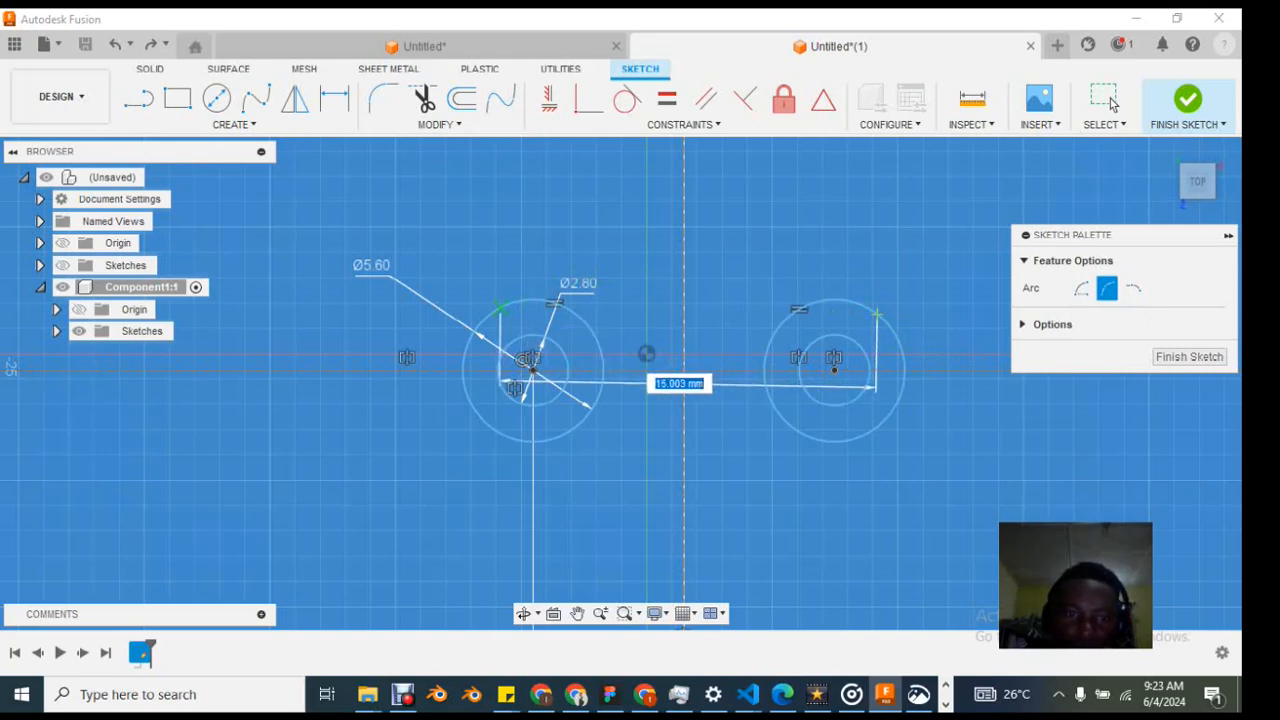
pyautogui.click(500, 306)
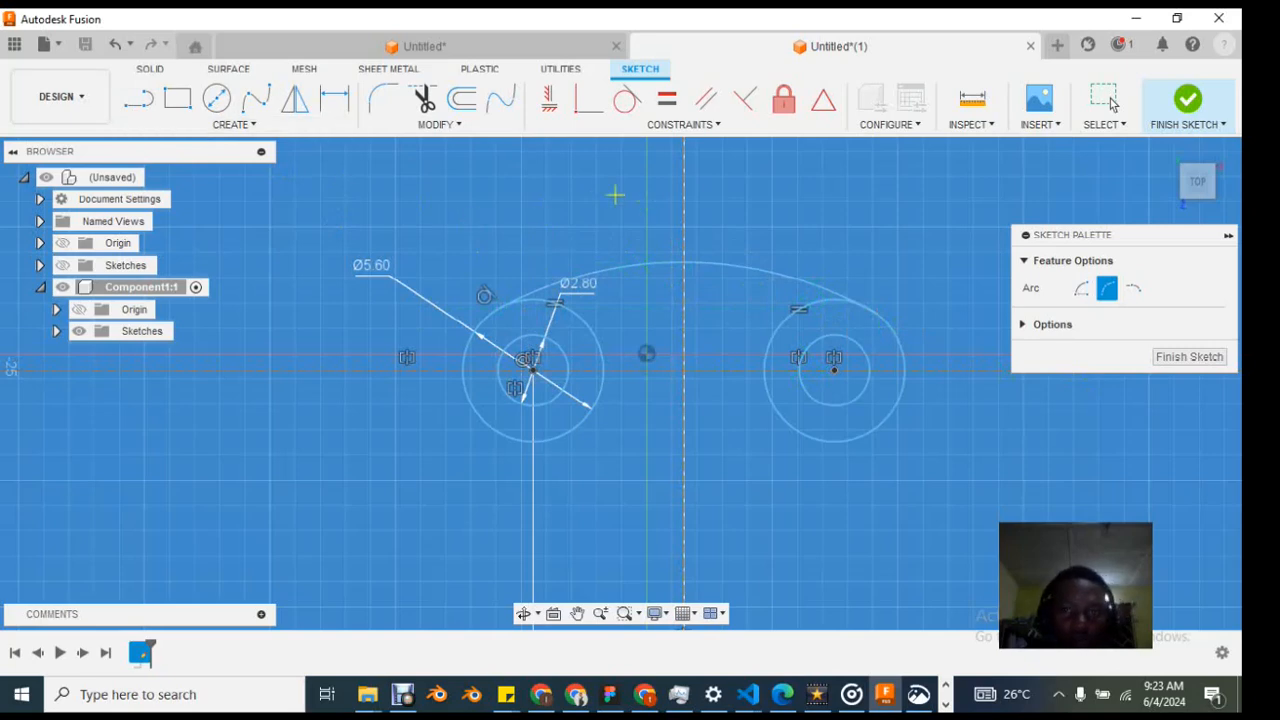
pyautogui.click(1106, 99)
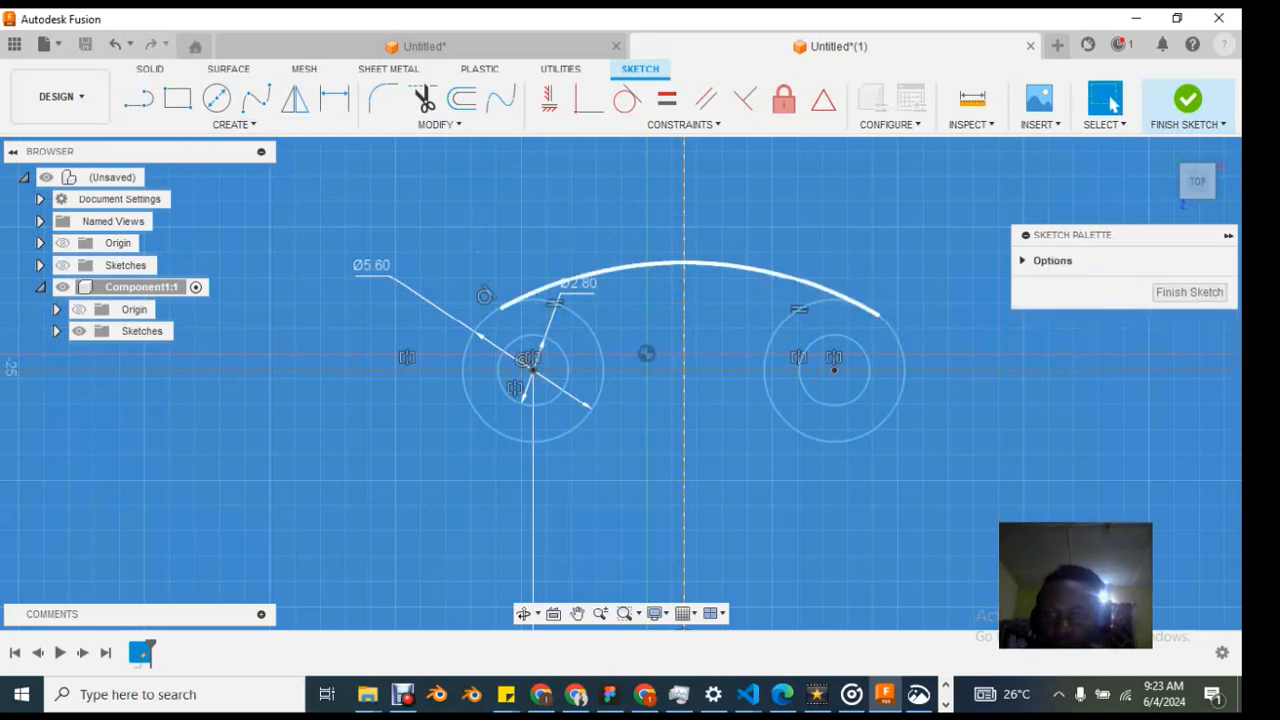
# Step: Apply a Tangent constraint between the new upper arc and the right 5.6 mm circle
pyautogui.click(800, 280)
pyautogui.keyDown('ctrl'); pyautogui.click(834, 300); pyautogui.keyUp('ctrl')
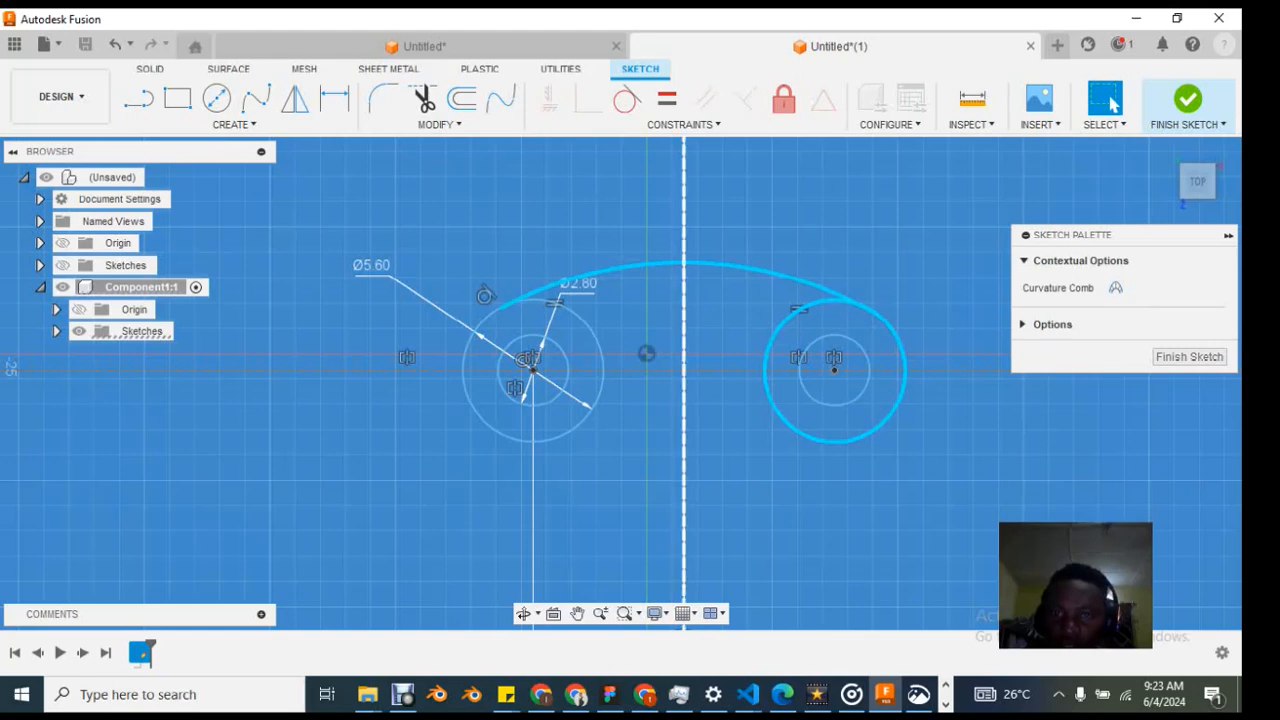
pyautogui.click(626, 99)
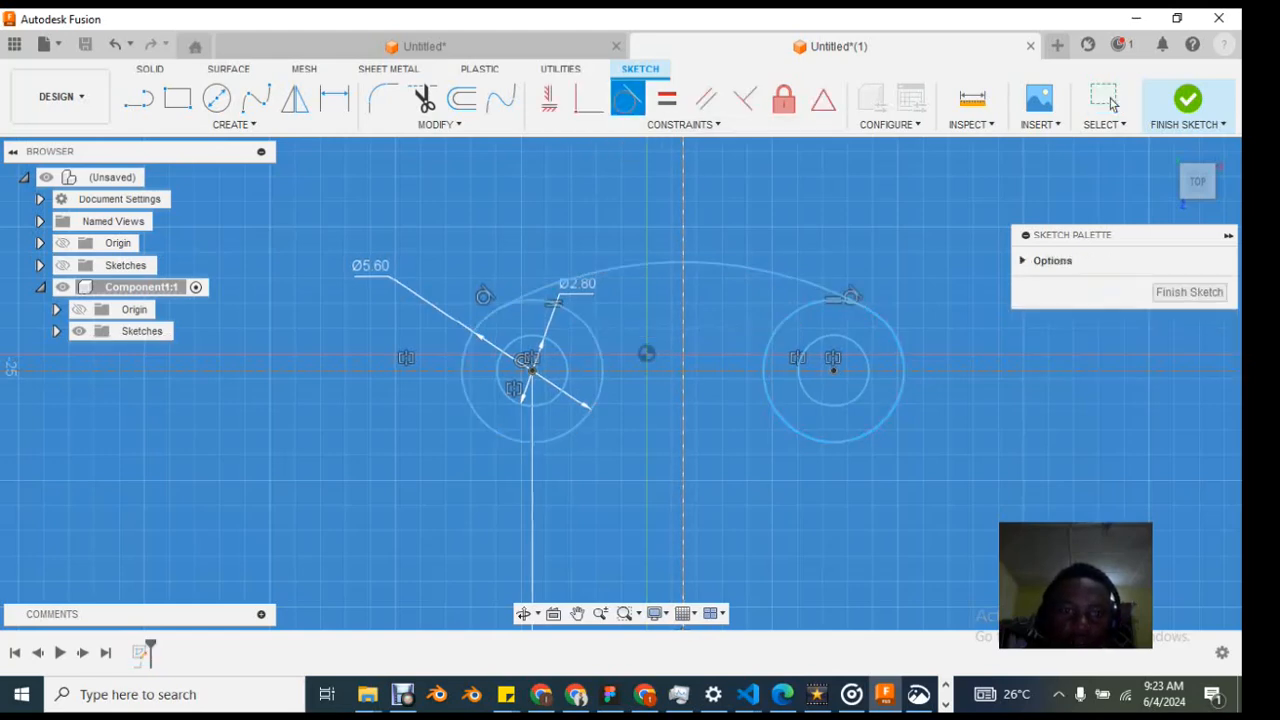
# Step: Dimension the upper arc's radius as 12 mm
pyautogui.scroll(1, 684, 372)
pyautogui.scroll(-3, 706, 403)
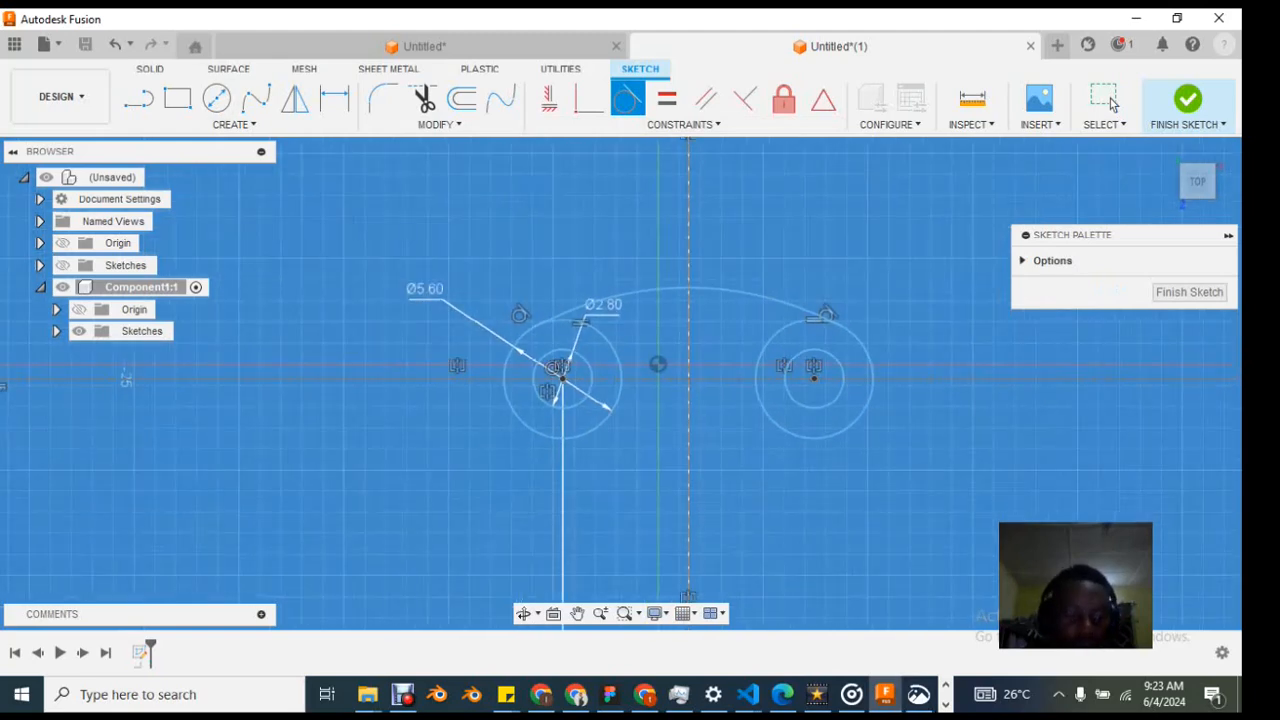
pyautogui.press('d')
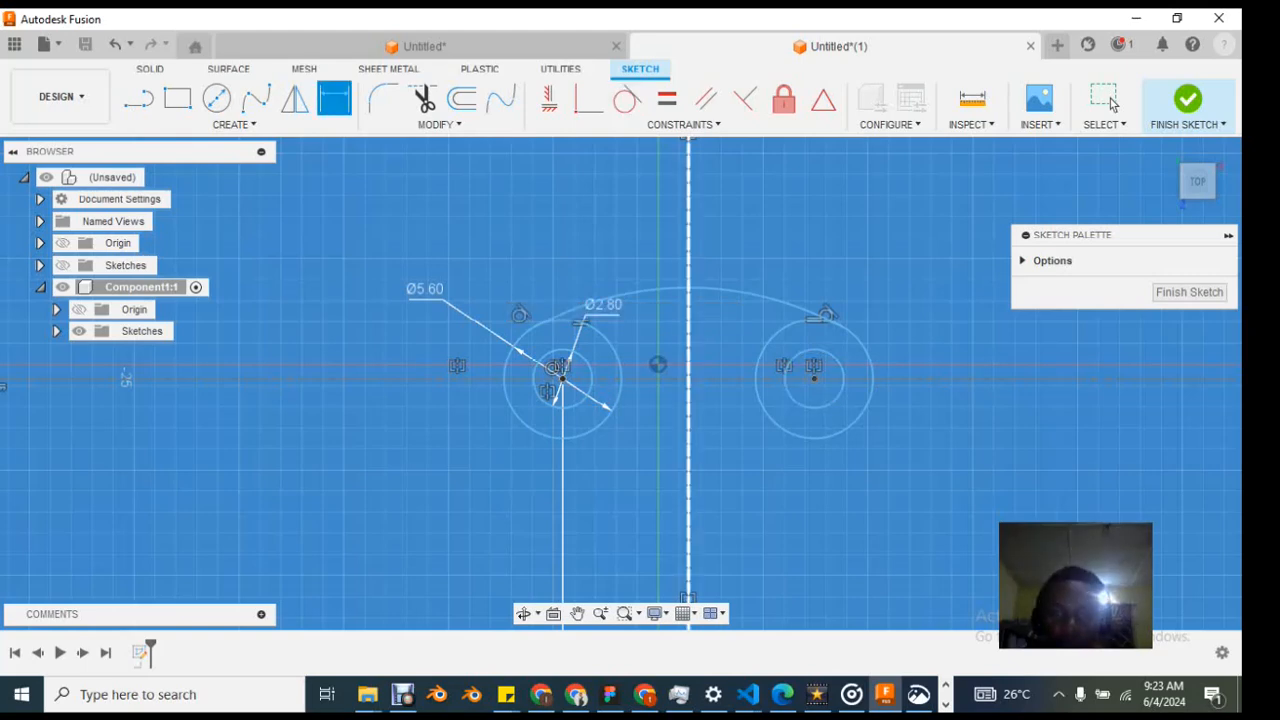
pyautogui.click(673, 289)
pyautogui.click(648, 250)
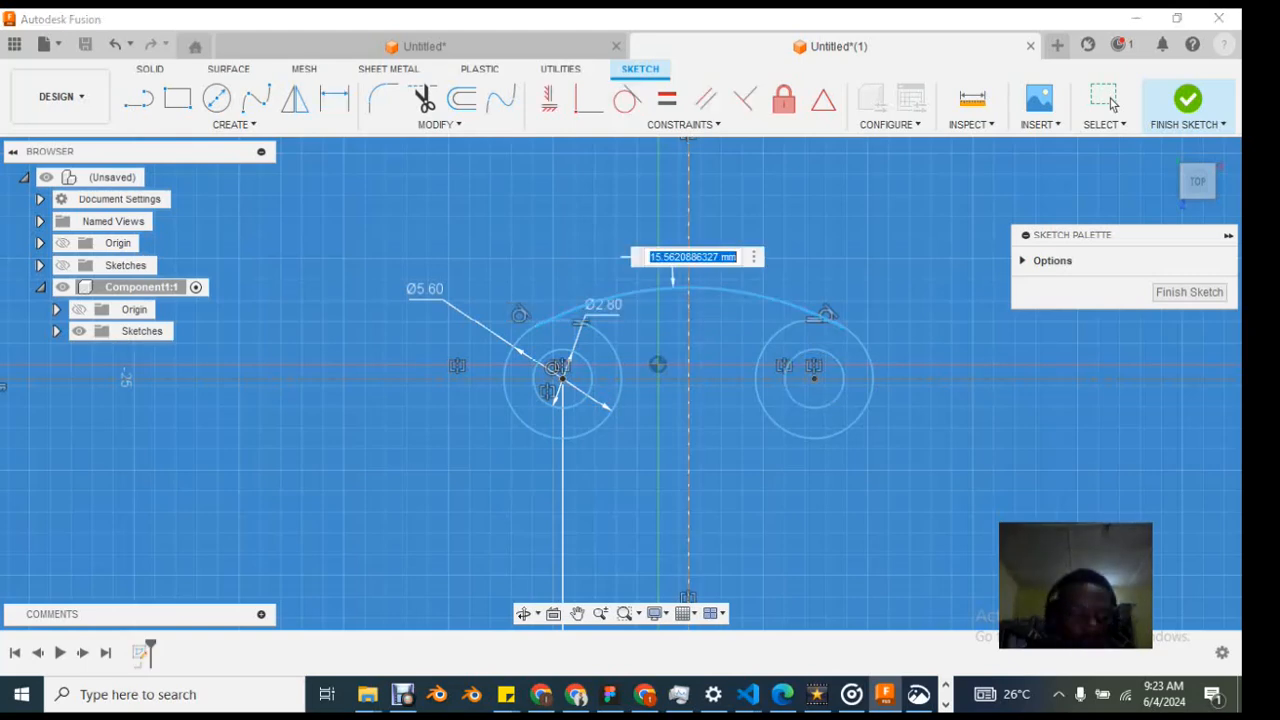
pyautogui.write('12')
pyautogui.press('Return')
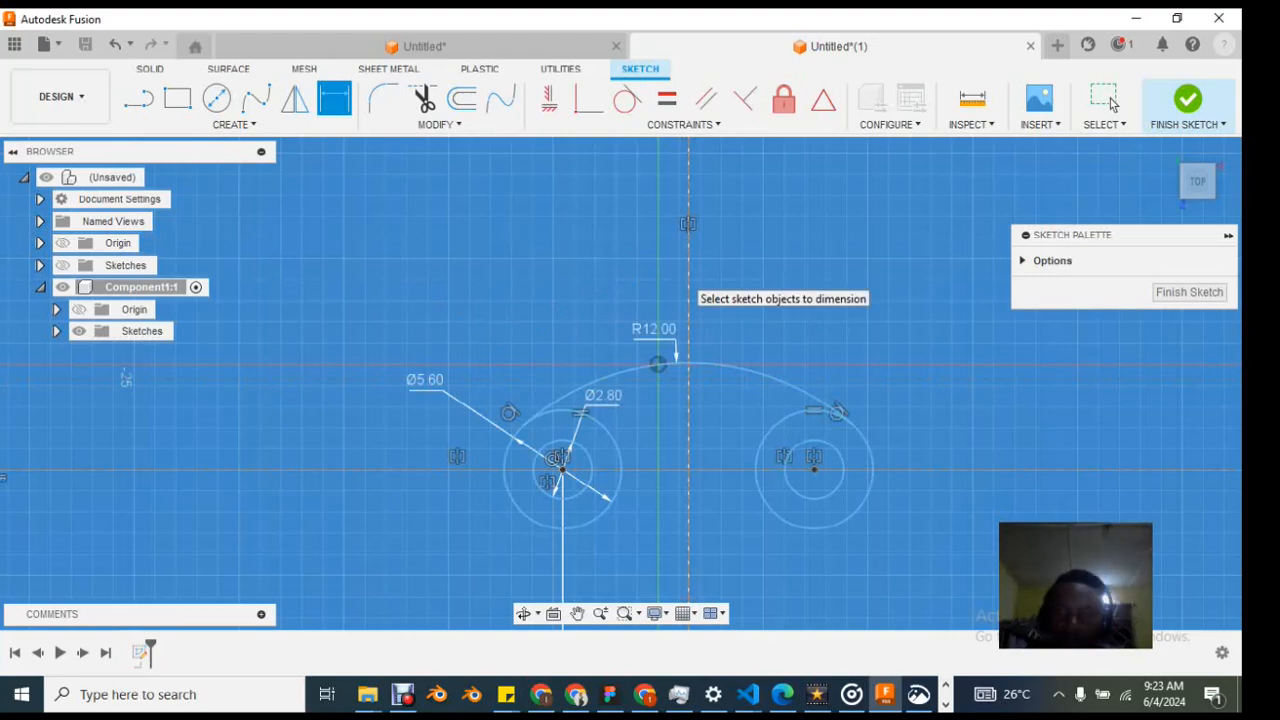
pyautogui.scroll(2, 783, 383)
pyautogui.scroll(-2, 770, 390)
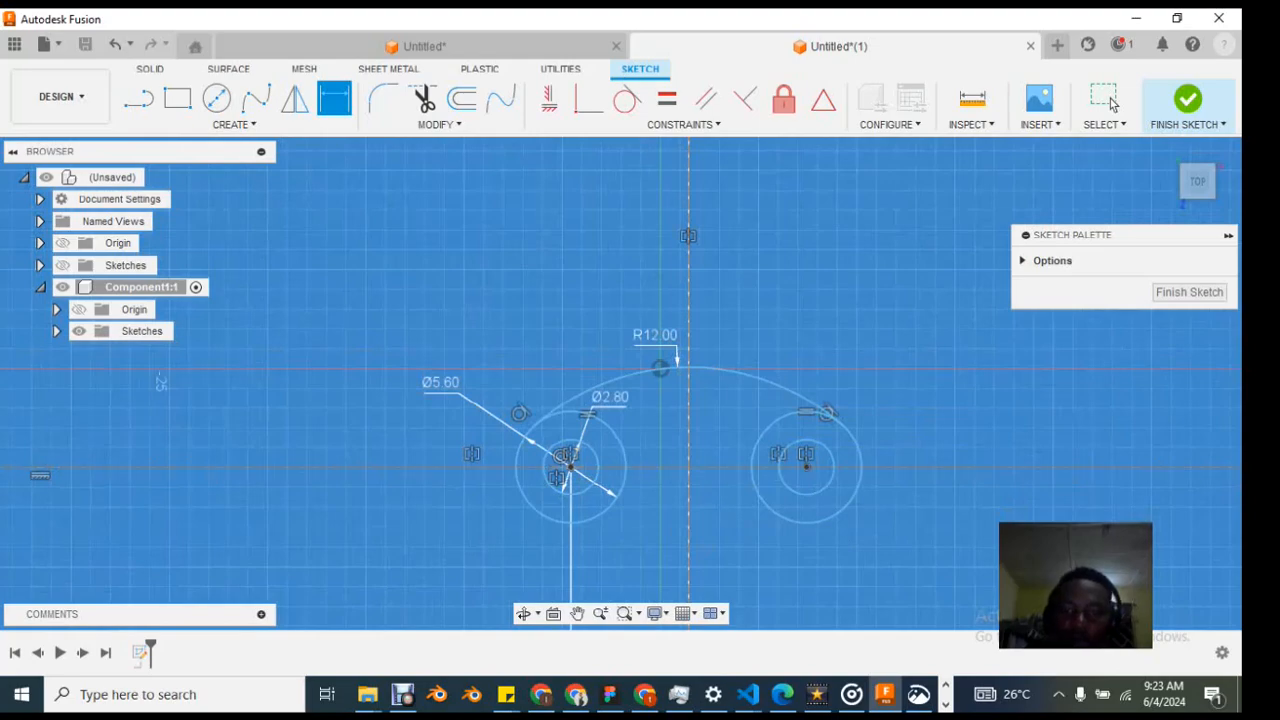
pyautogui.keyDown('shift'); pyautogui.moveTo(764, 430); pyautogui.dragTo(733, 473, button='middle'); pyautogui.keyUp('shift')
pyautogui.click(1197, 187)
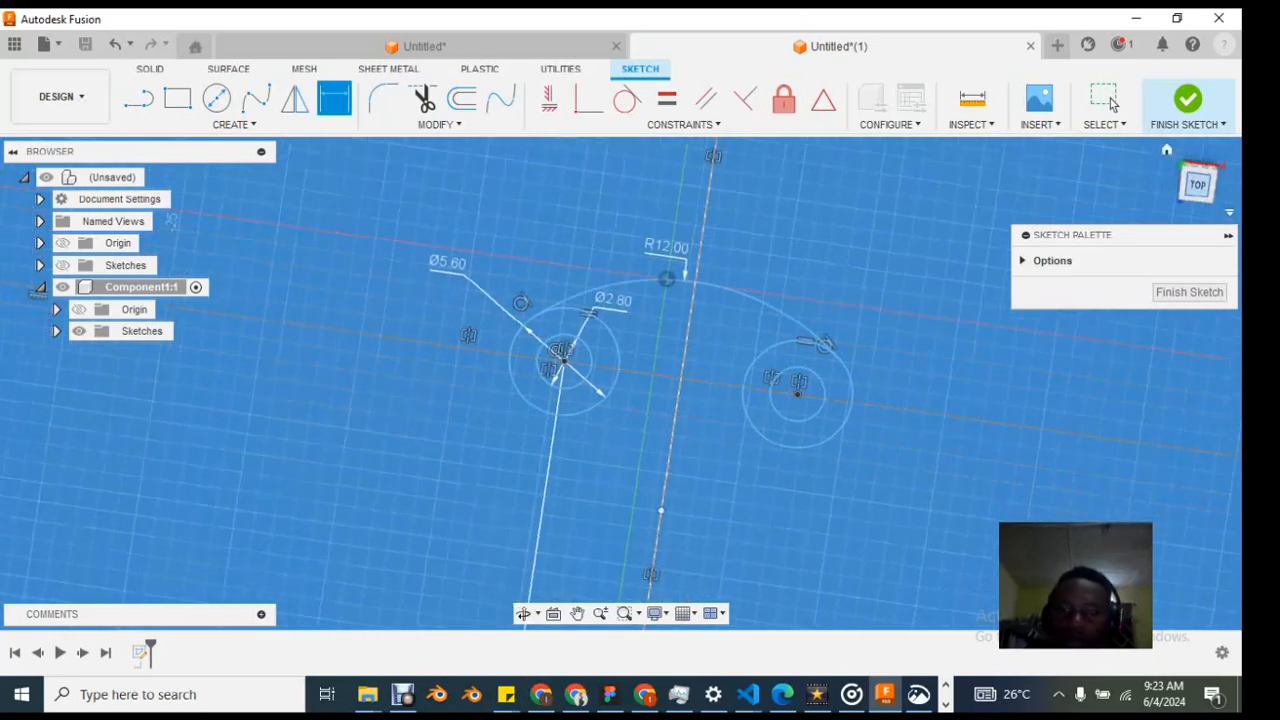
pyautogui.scroll(-2, 688, 290)
pyautogui.scroll(4, 632, 190)
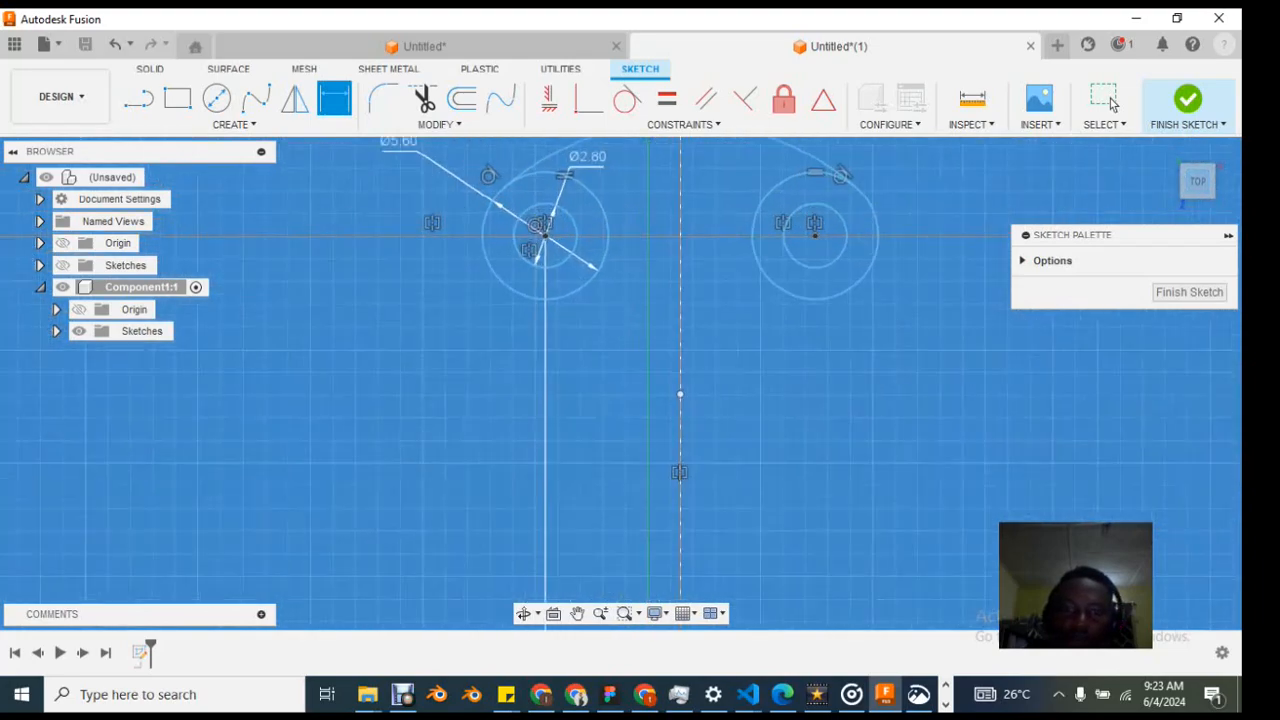
pyautogui.scroll(-4, 646, 198)
pyautogui.scroll(5, 648, 200)
pyautogui.scroll(-2, 648, 200)
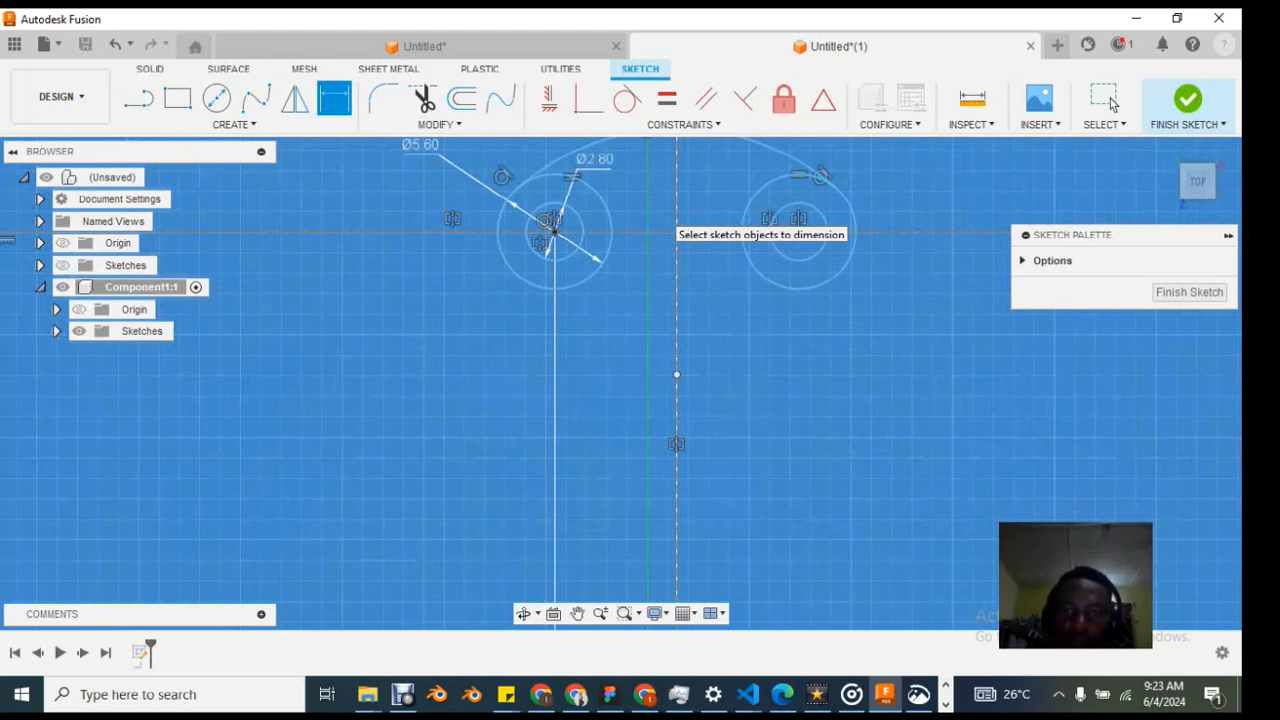
pyautogui.scroll(3, 648, 200)
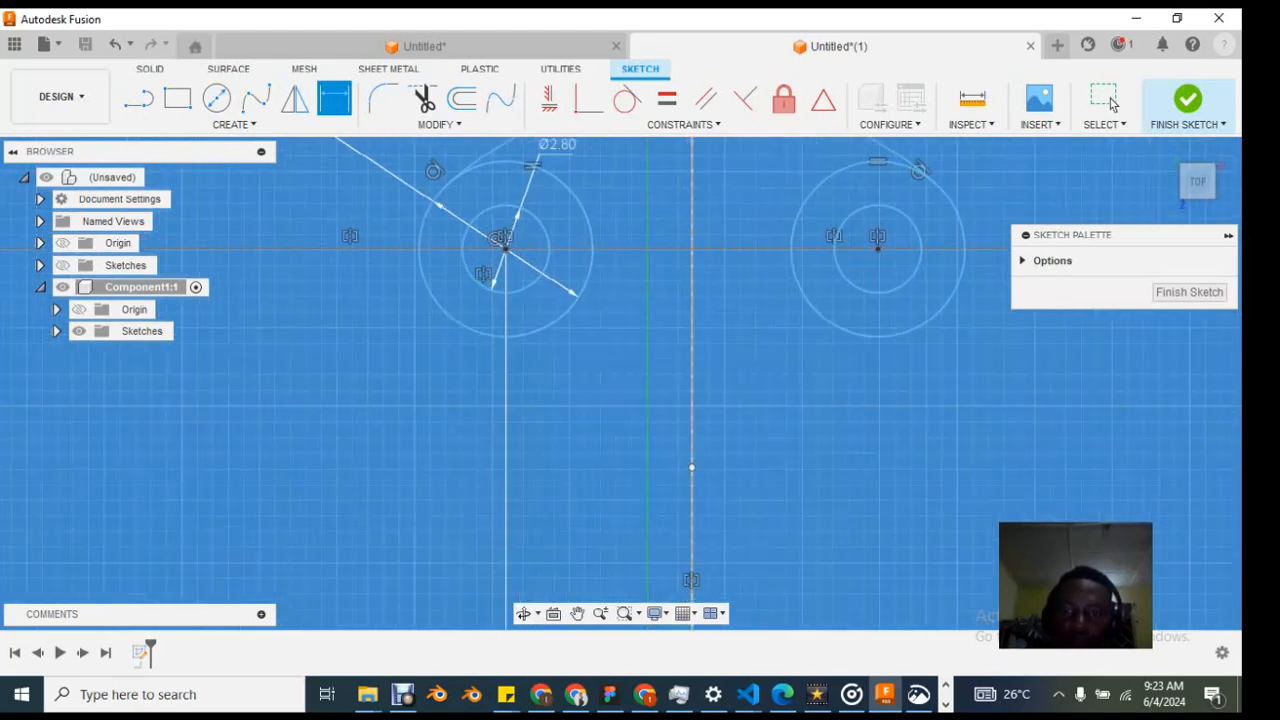
pyautogui.rightClick(742, 200)
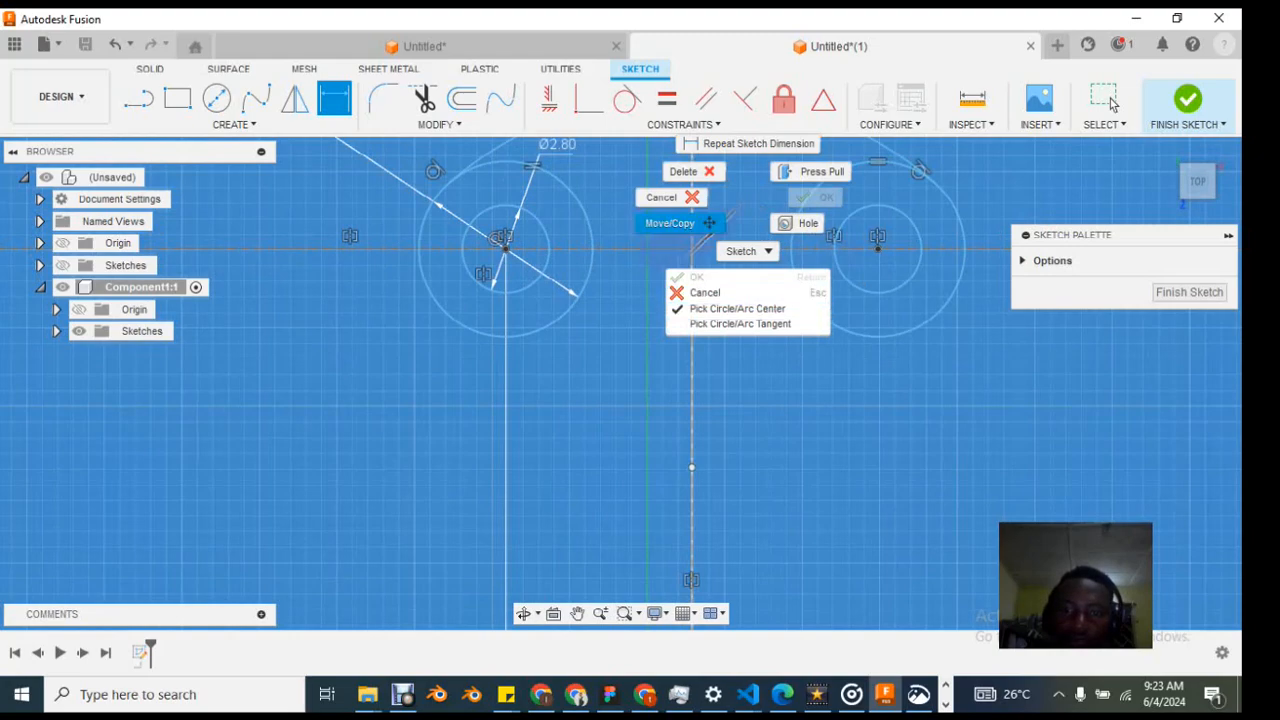
pyautogui.click(1112, 103)
# Step: Try a short vertical line below the circles, between the left circle and the vertical centreline
pyautogui.scroll(-4, 692, 205)
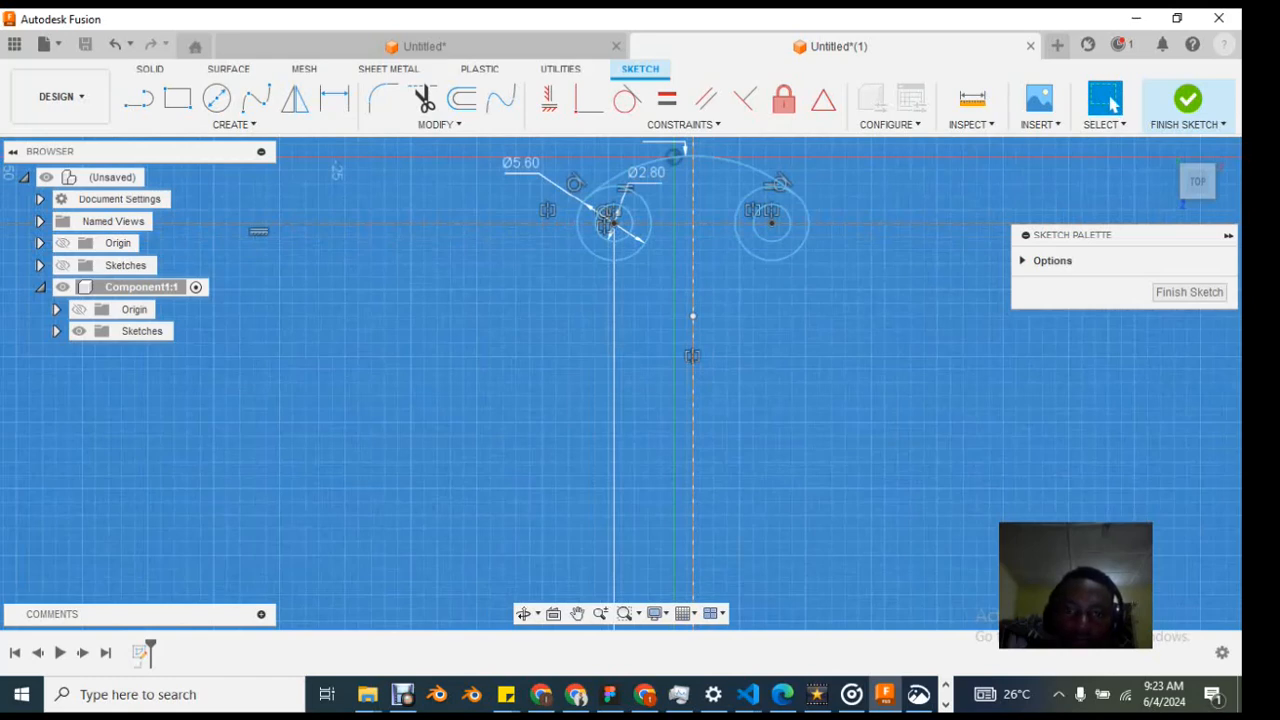
pyautogui.press('l')
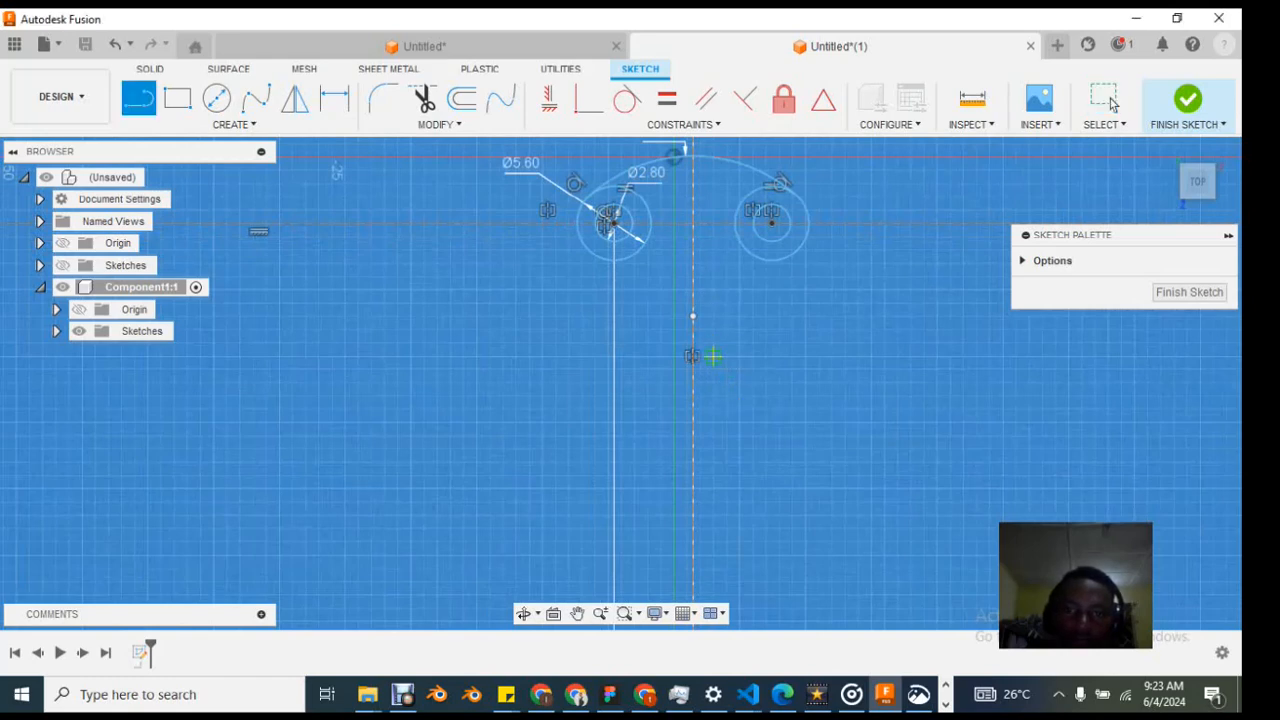
pyautogui.click(647, 277)
pyautogui.click(647, 369)
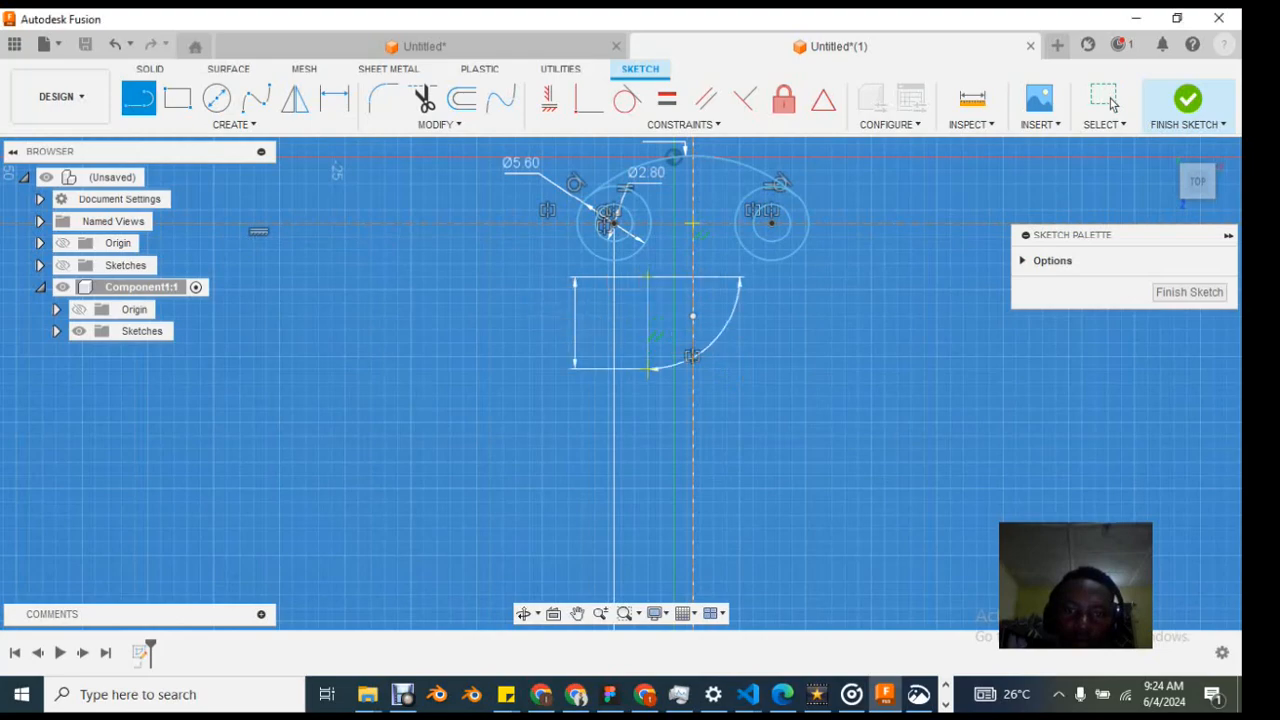
pyautogui.press('Escape')
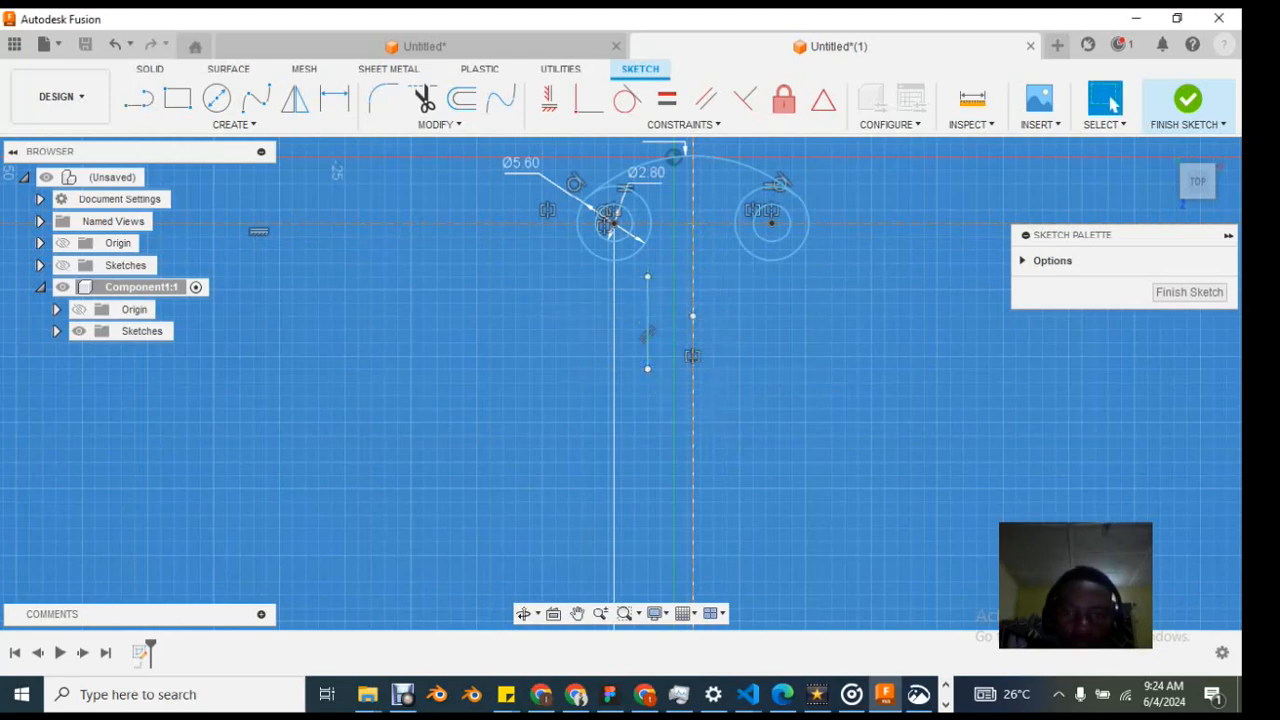
# Step: Check the reference drawing in Snip & Sketch for the remaining outline and slot dimensions, and return to the Fusion sketch
pyautogui.scroll(-3, 818, 333)
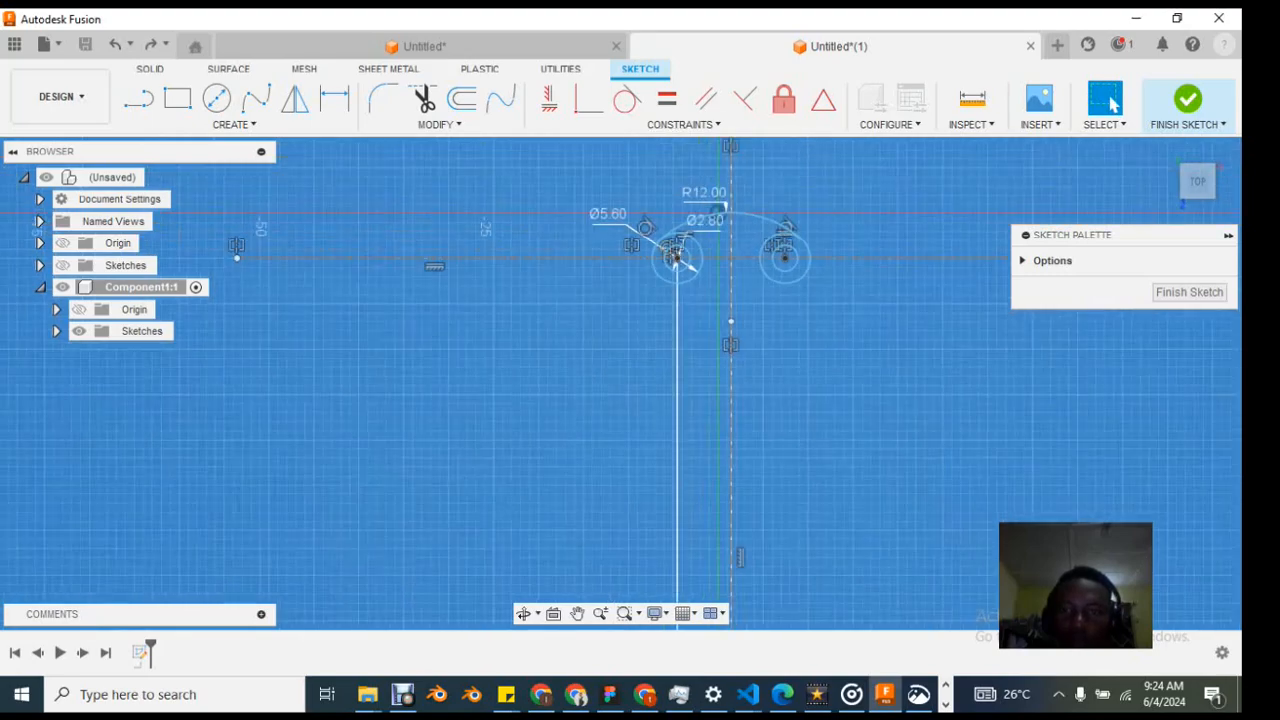
pyautogui.scroll(7, 745, 190)
pyautogui.scroll(2, 861, 230)
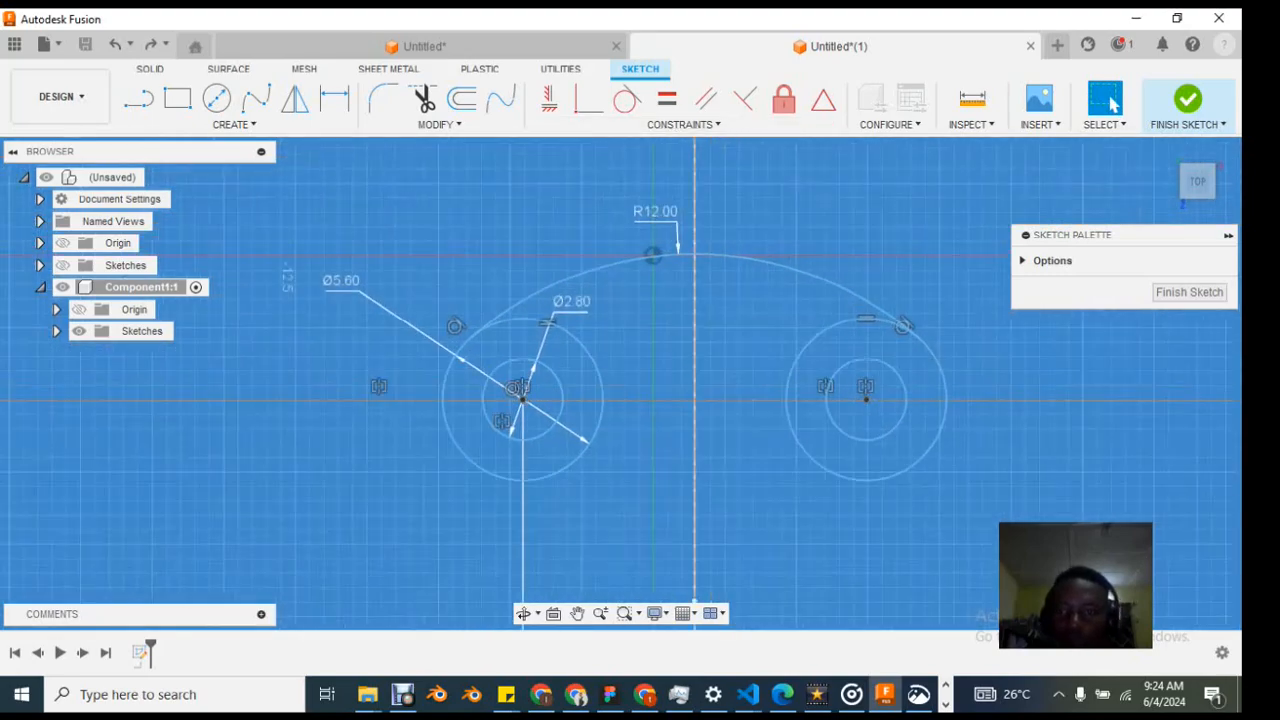
pyautogui.scroll(-3, 910, 336)
pyautogui.scroll(3, 903, 315)
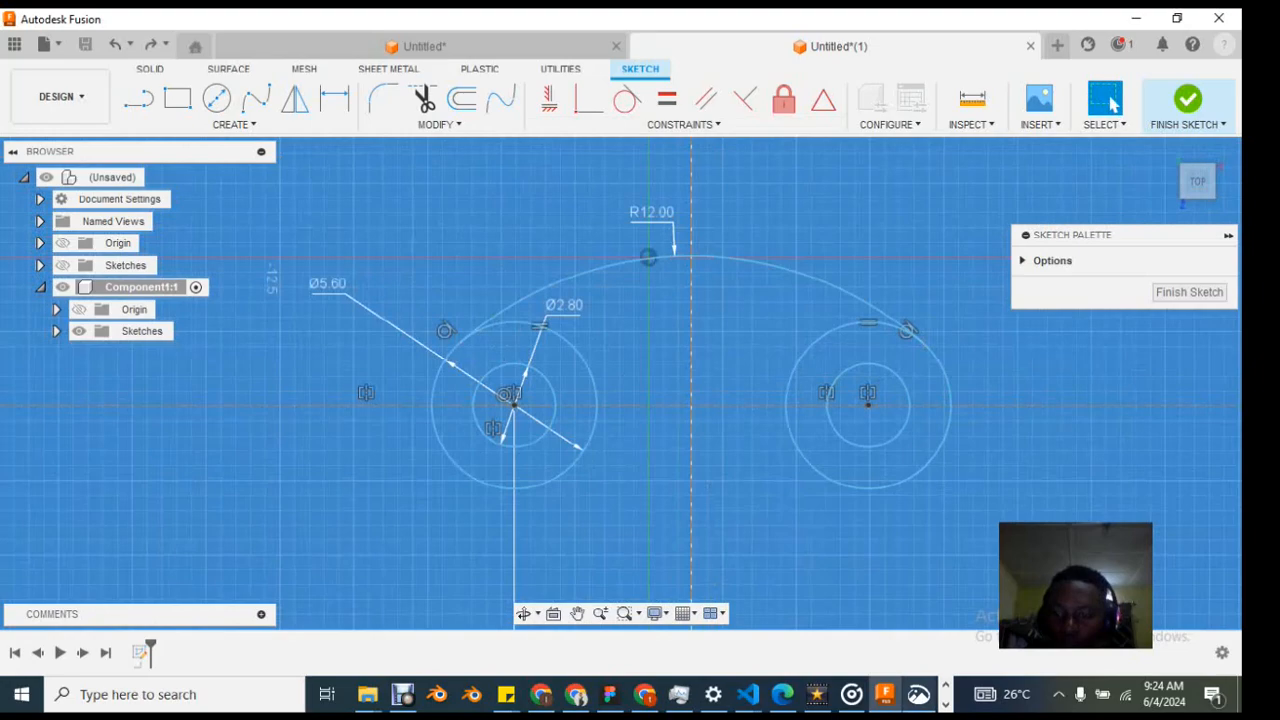
pyautogui.click(918, 694)
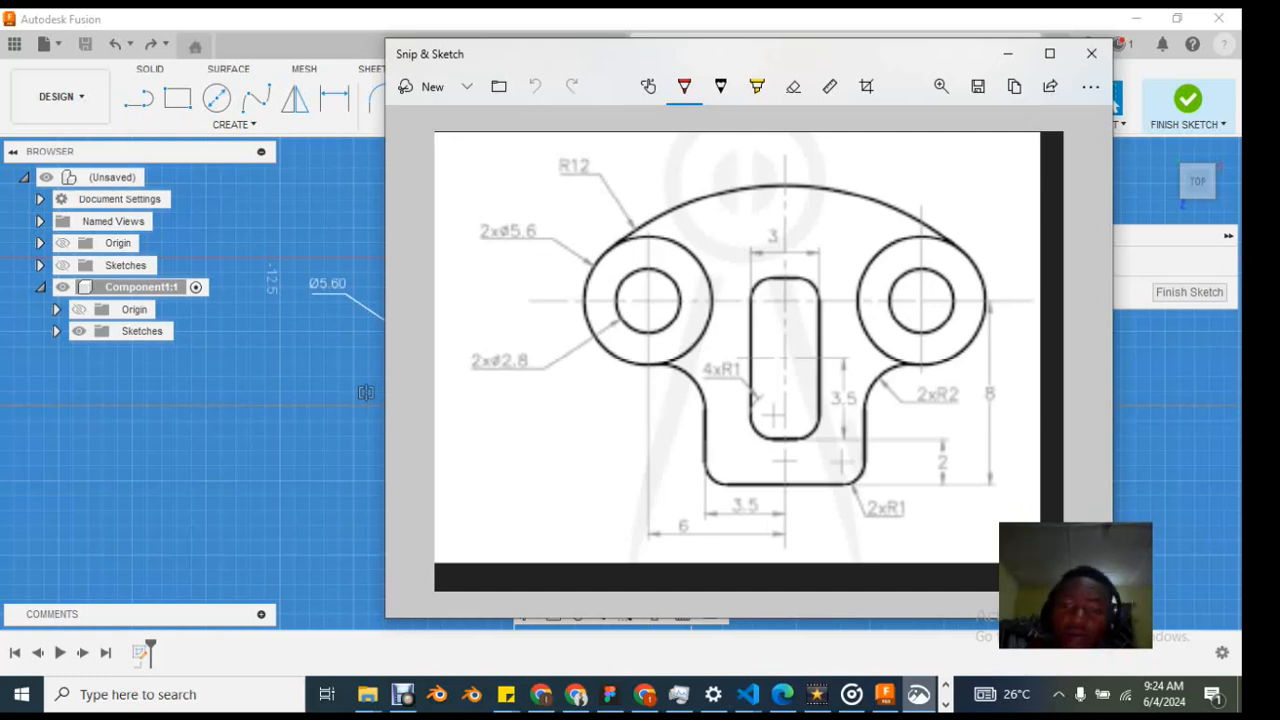
pyautogui.click(918, 694)
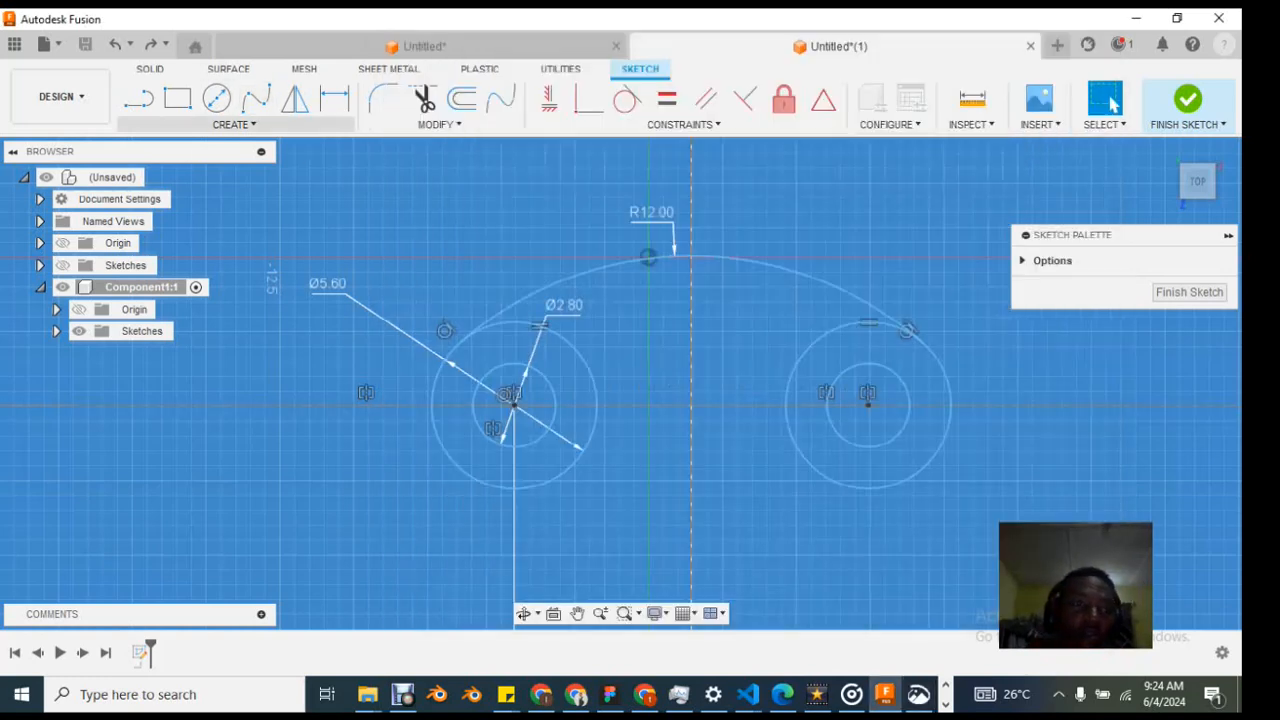
pyautogui.click(918, 694)
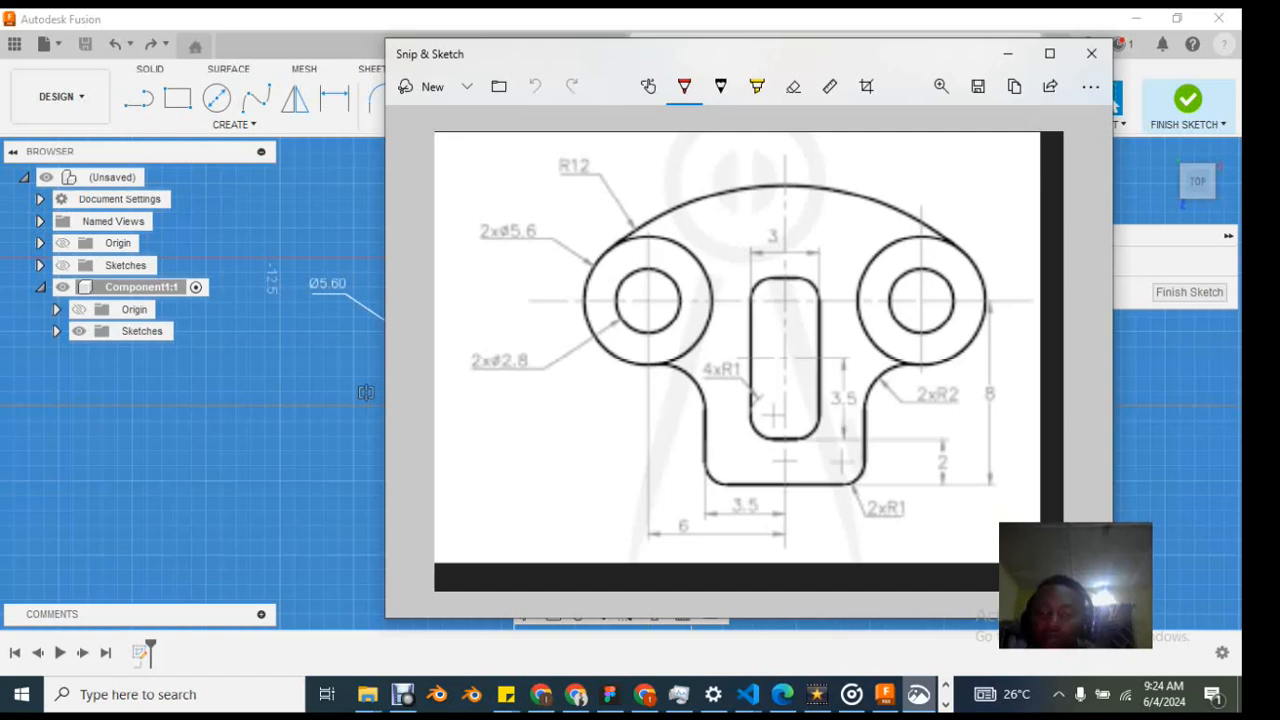
pyautogui.click(918, 694)
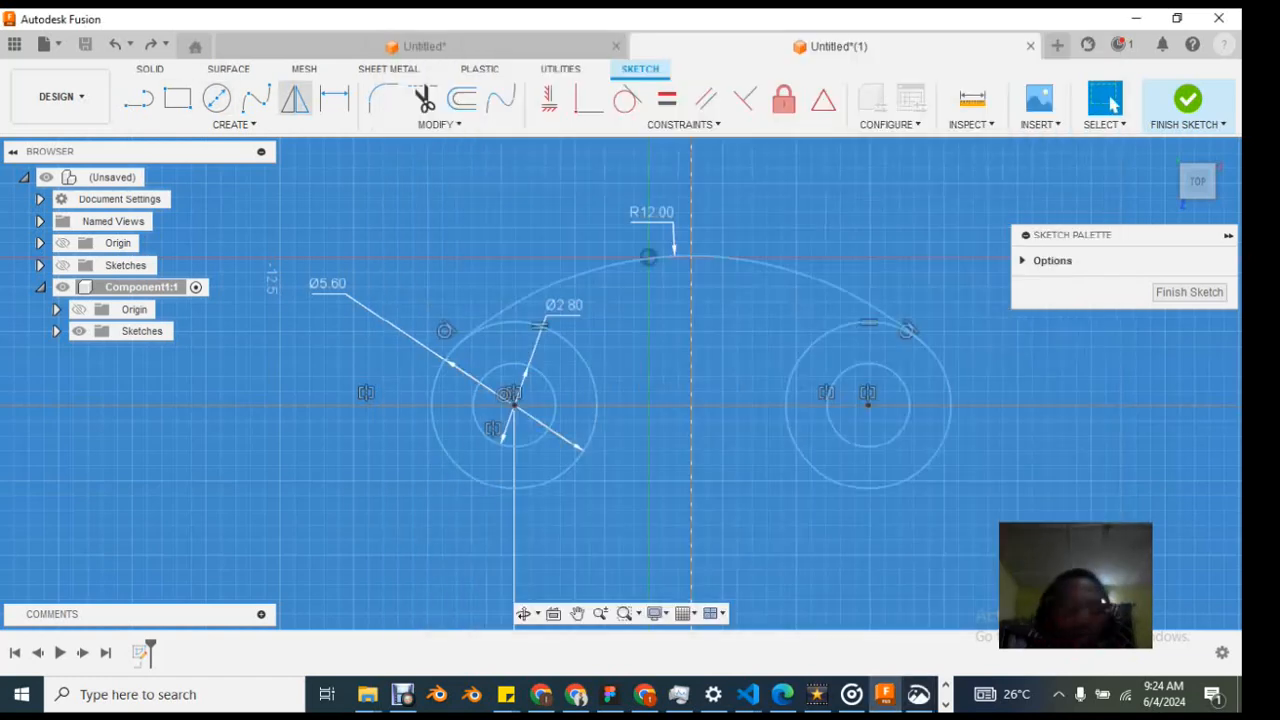
# Step: Try a vertical Center Point Slot about 2.1 mm wide on the vertical centreline, below and between the circle pairs
pyautogui.click(234, 124)
pyautogui.moveTo(200, 254)
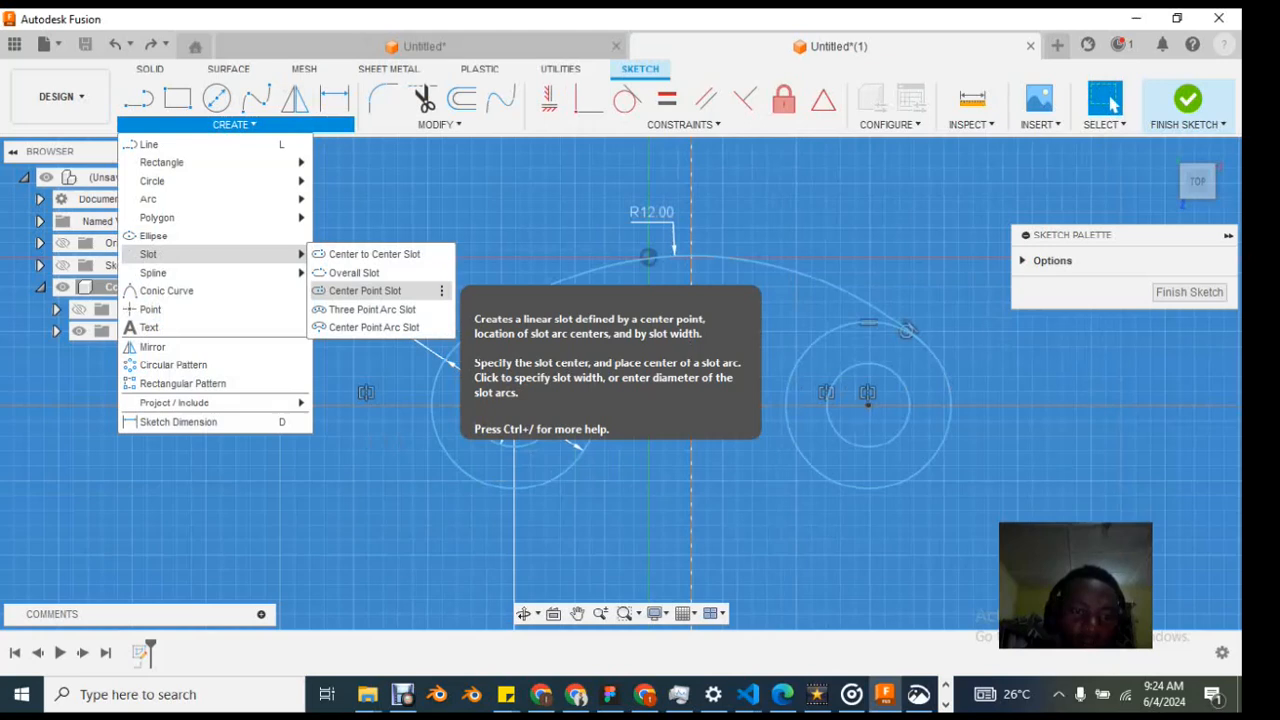
pyautogui.click(365, 290)
pyautogui.scroll(2, 690, 525)
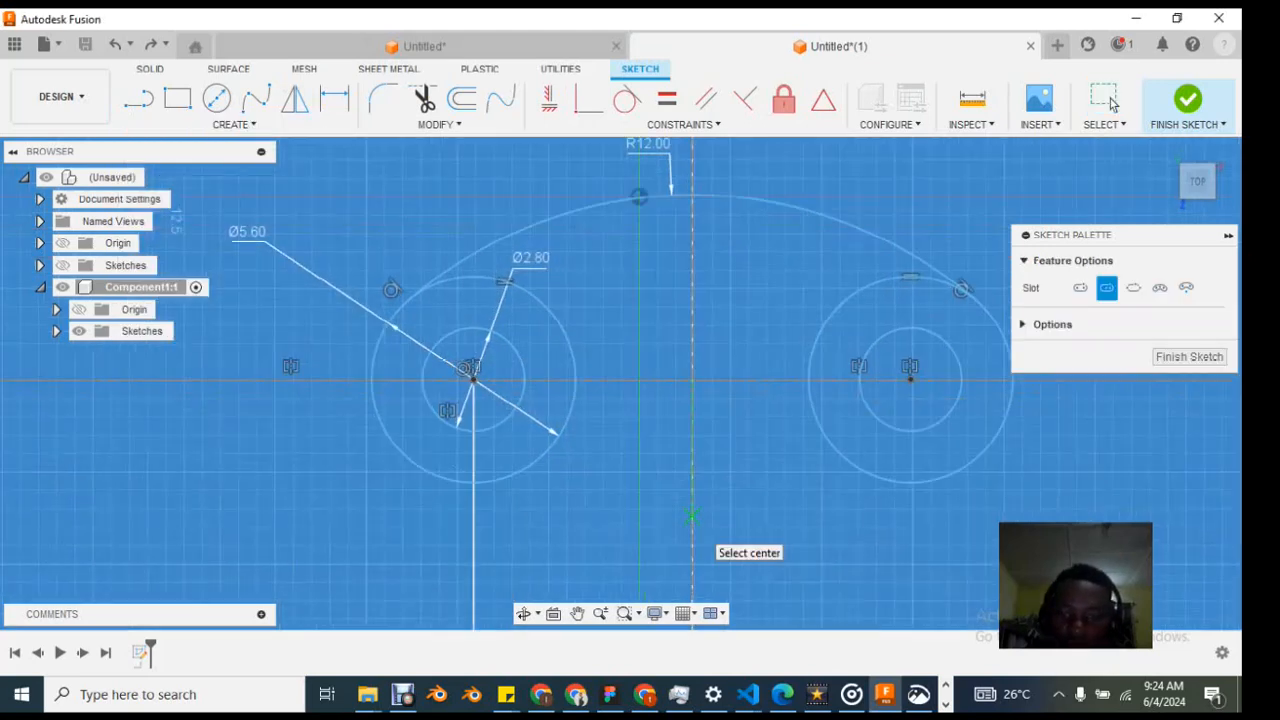
pyautogui.click(691, 531)
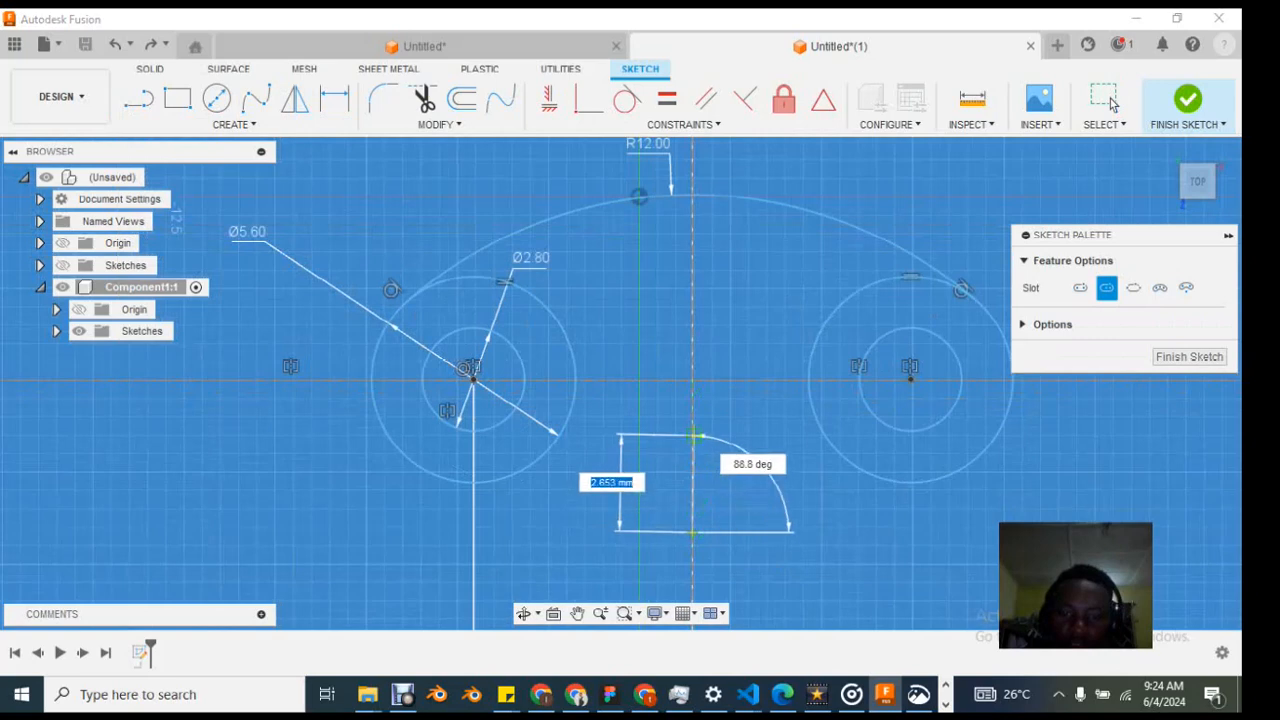
pyautogui.click(691, 436)
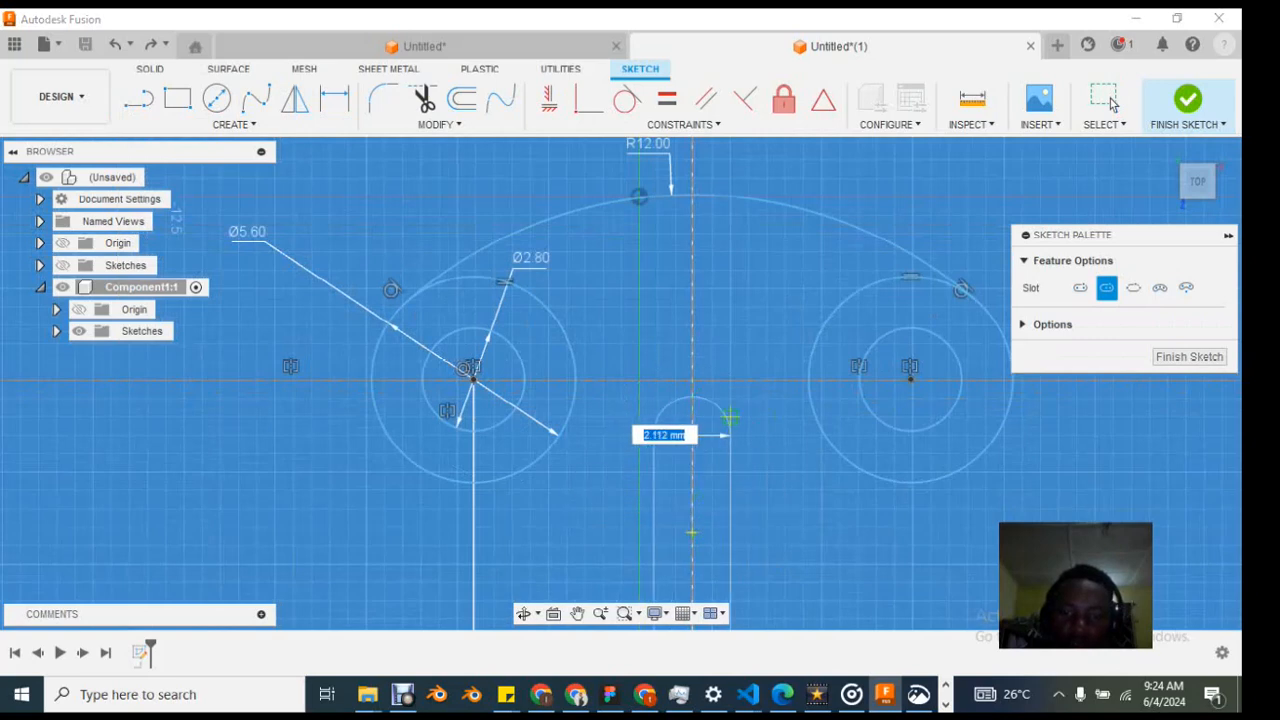
pyautogui.click(730, 416)
pyautogui.scroll(1, 730, 418)
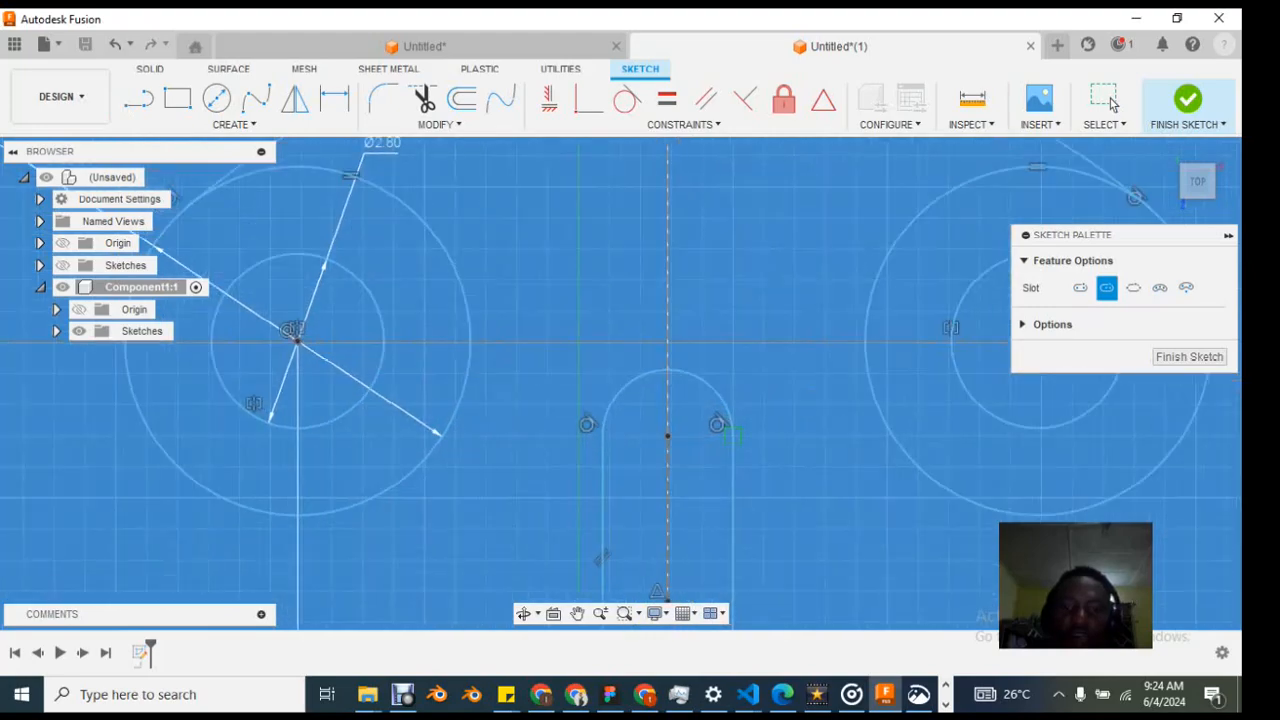
pyautogui.scroll(-3, 729, 430)
pyautogui.scroll(3, 728, 525)
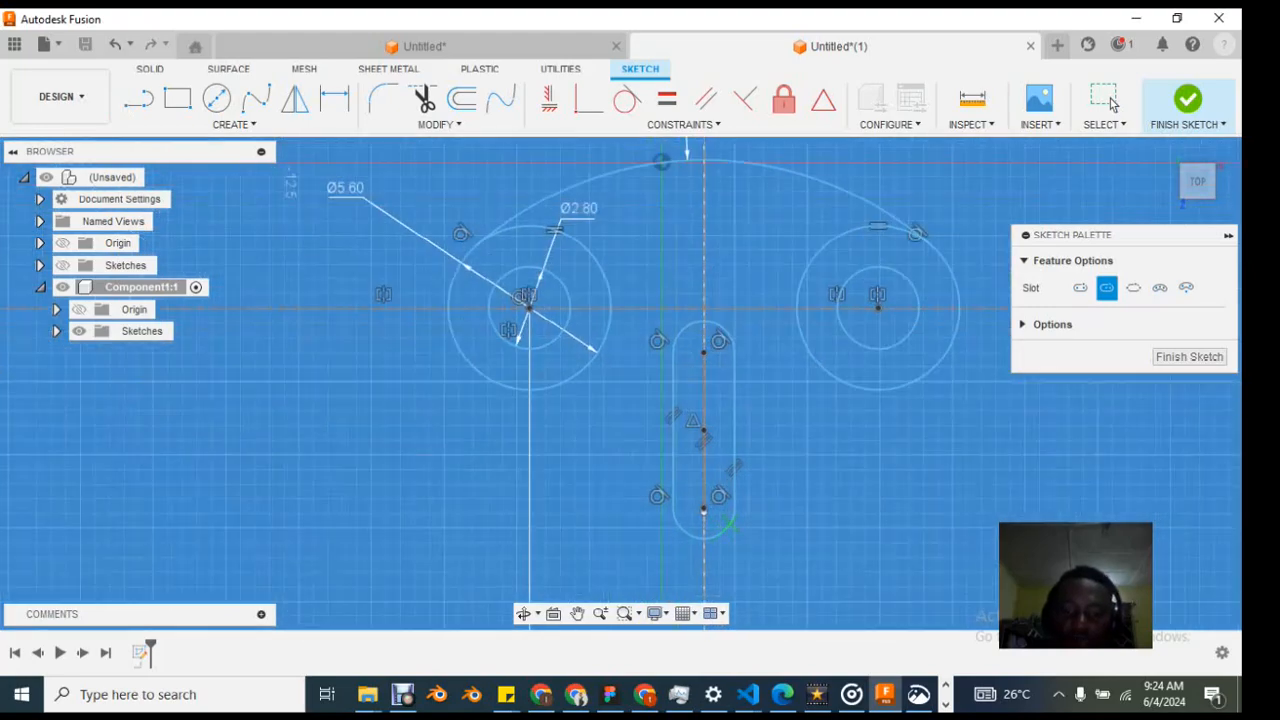
# Step: Compare the slot with the reference drawing in Snip & Sketch, return to Fusion and undo the slot
pyautogui.hotkey('alt', 'Tab')
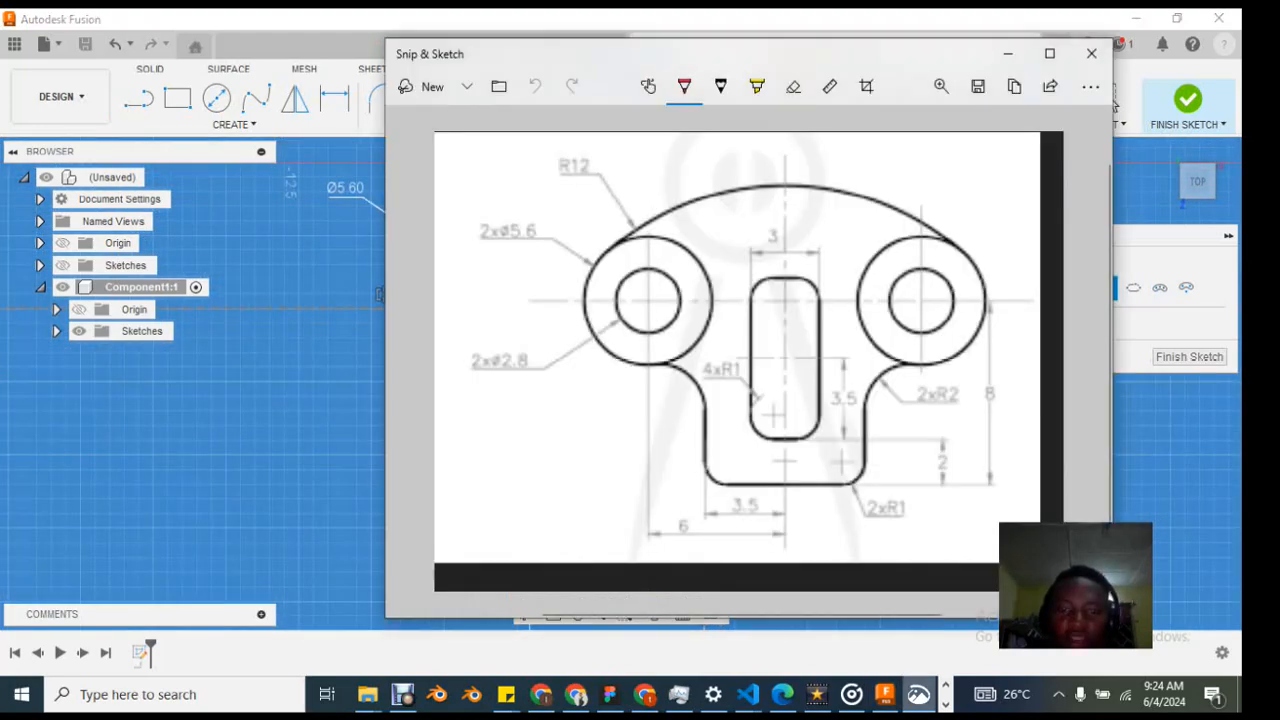
pyautogui.hotkey('alt', 'Tab')
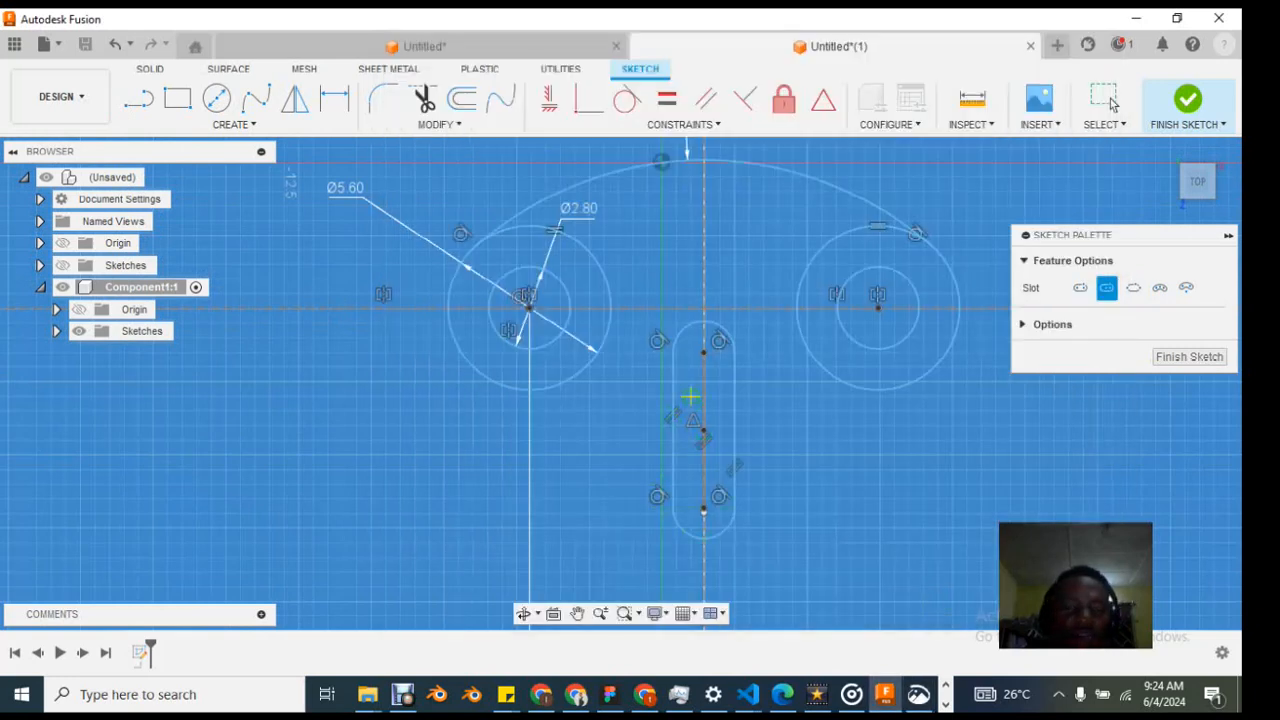
pyautogui.press('Escape')
pyautogui.hotkey('ctrl', 'z')
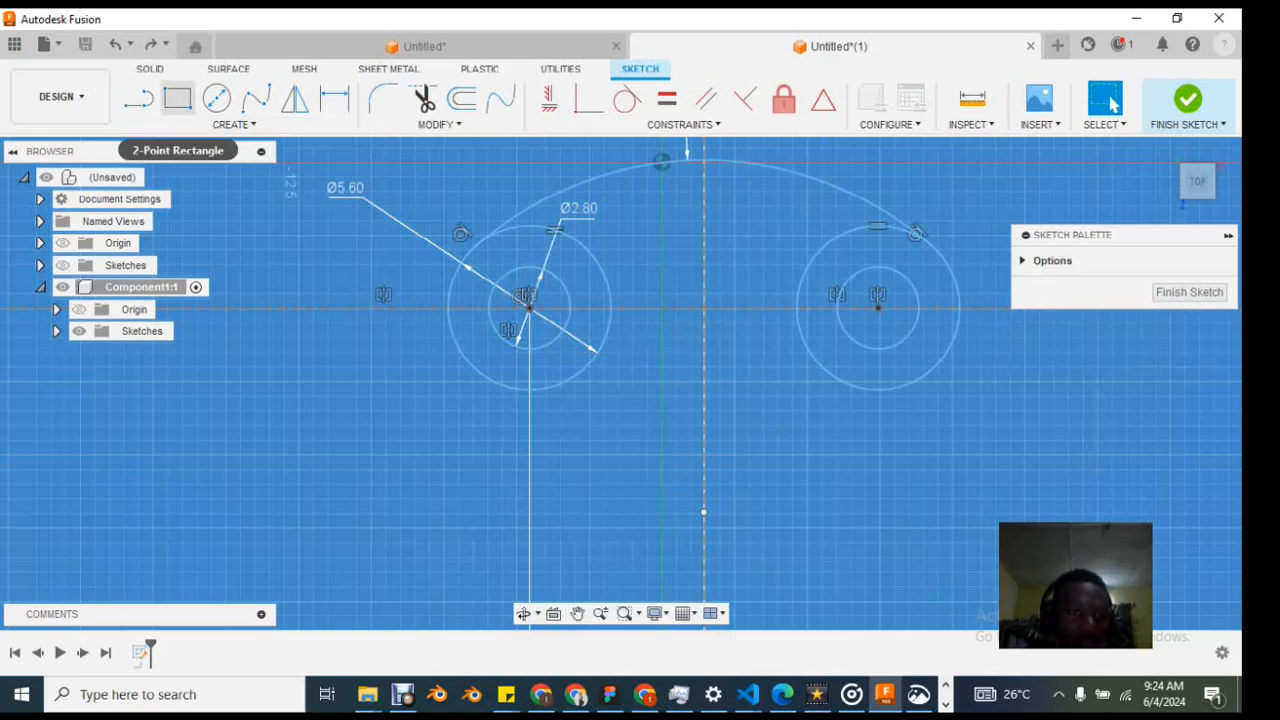
# Step: Draw a Center Rectangle on the vertical centreline below the arc and compare it with the reference drawing in Snip & Sketch
pyautogui.click(233, 124)
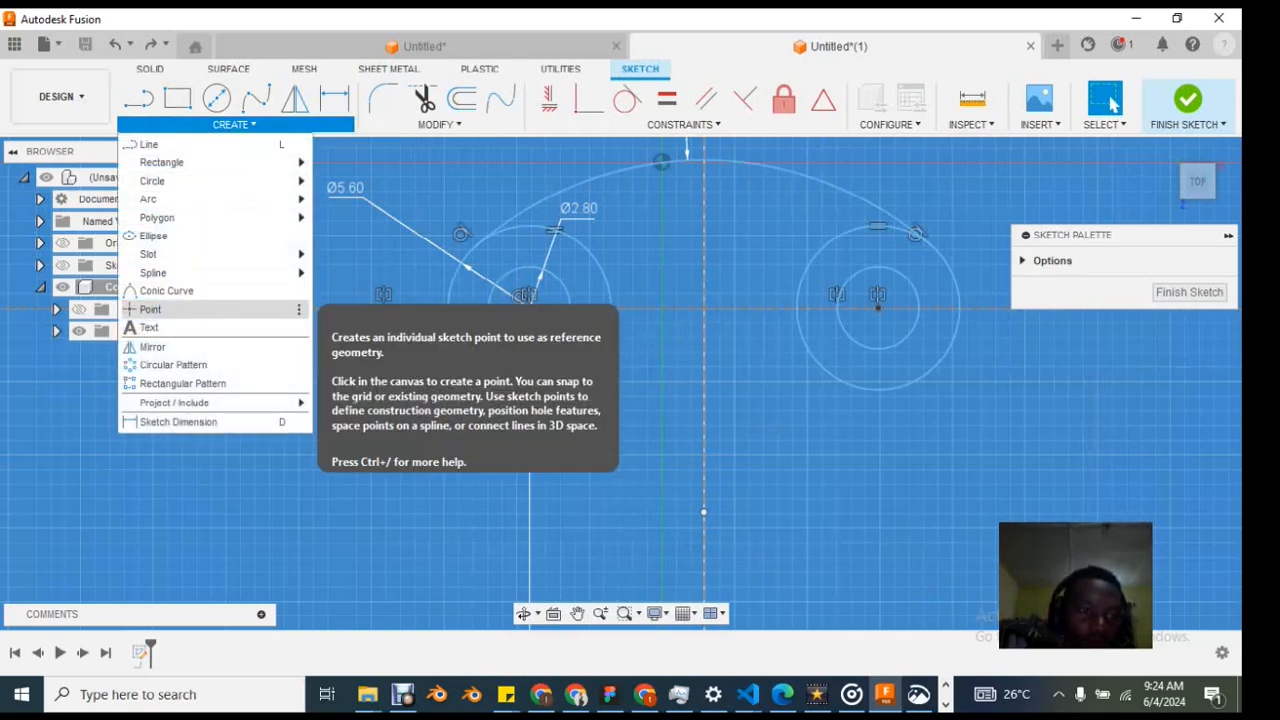
pyautogui.moveTo(200, 162)
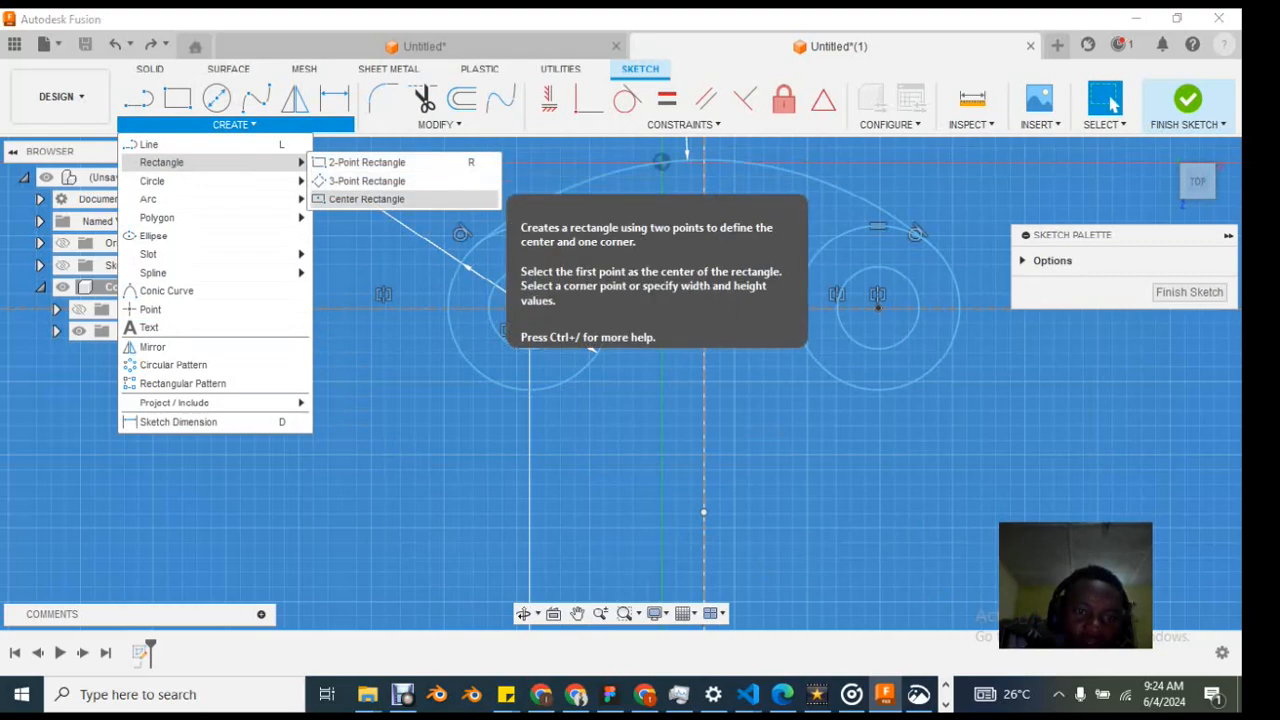
pyautogui.click(366, 199)
pyautogui.click(703, 445)
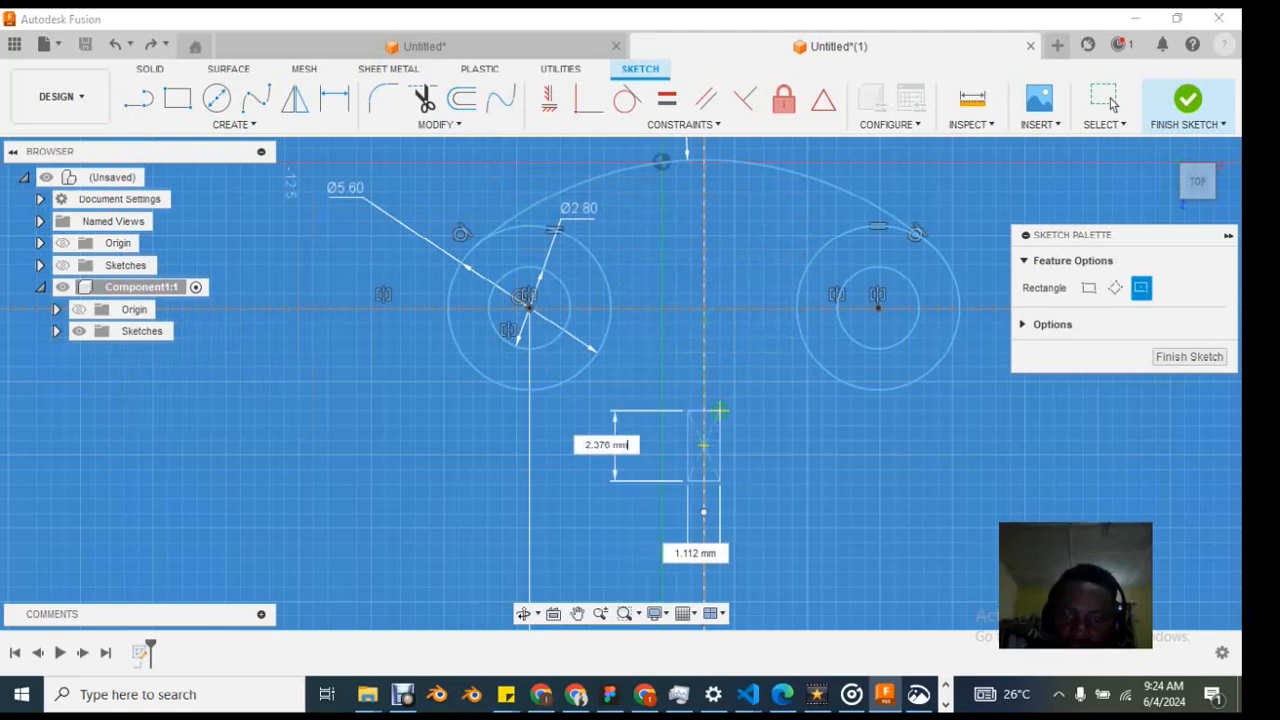
pyautogui.click(748, 340)
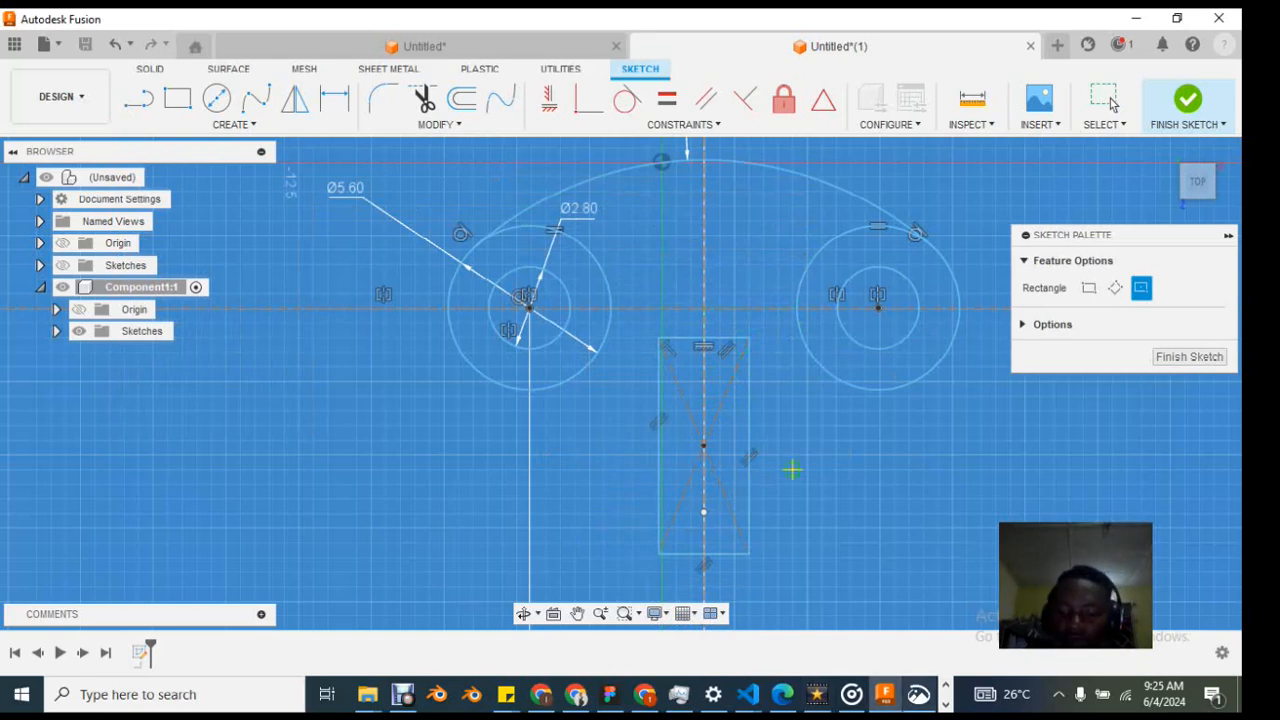
pyautogui.click(918, 694)
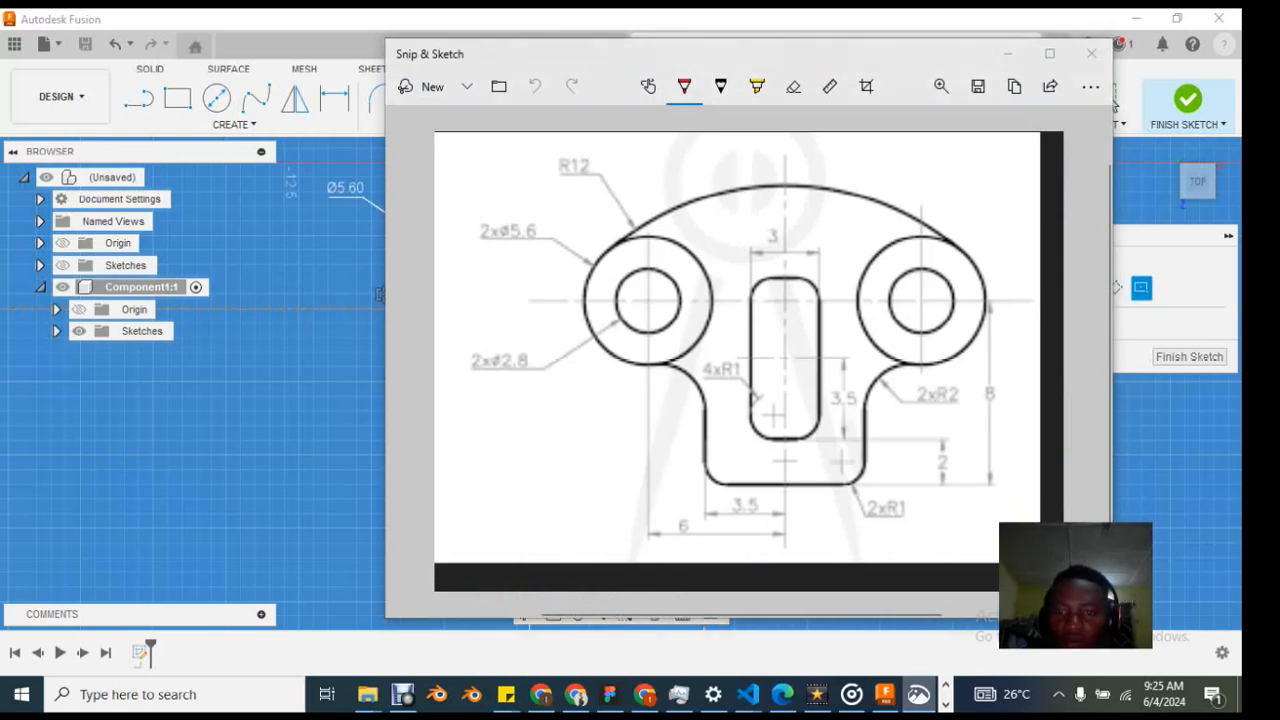
pyautogui.click(1113, 103)
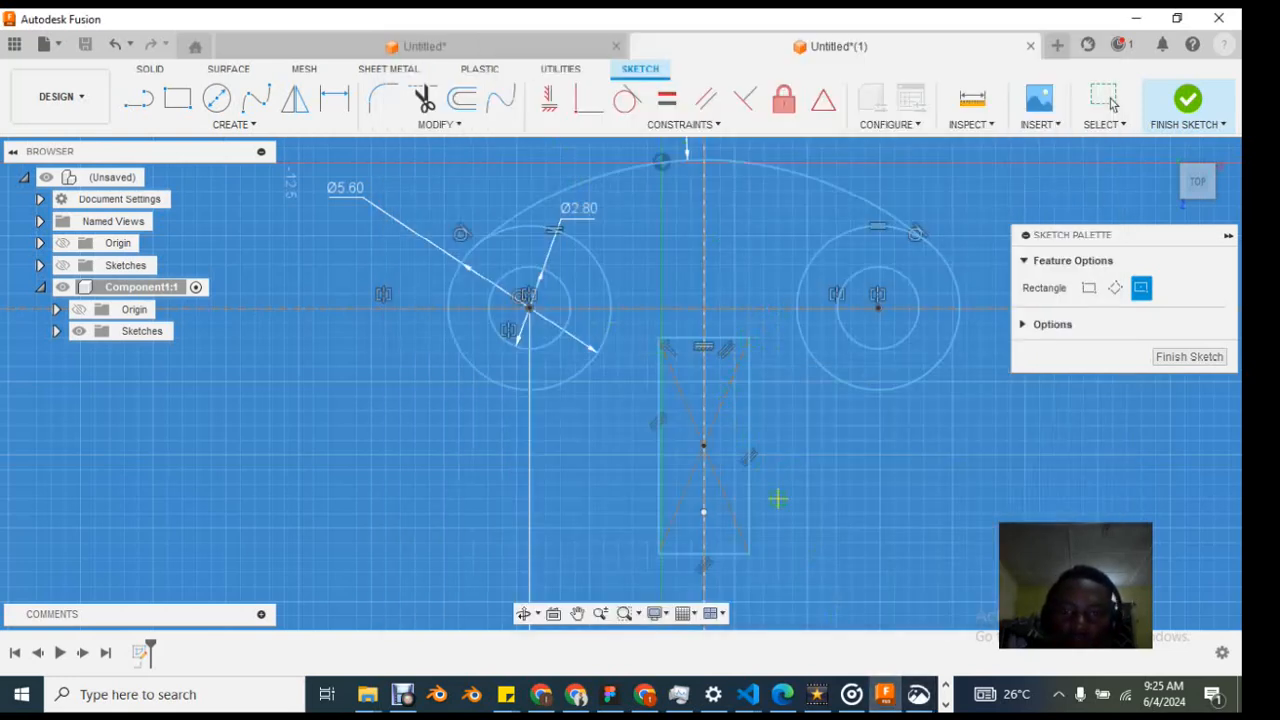
# Step: Fillet the upper-left corner of the central rectangle with a 1 mm radius
pyautogui.click(1105, 100)
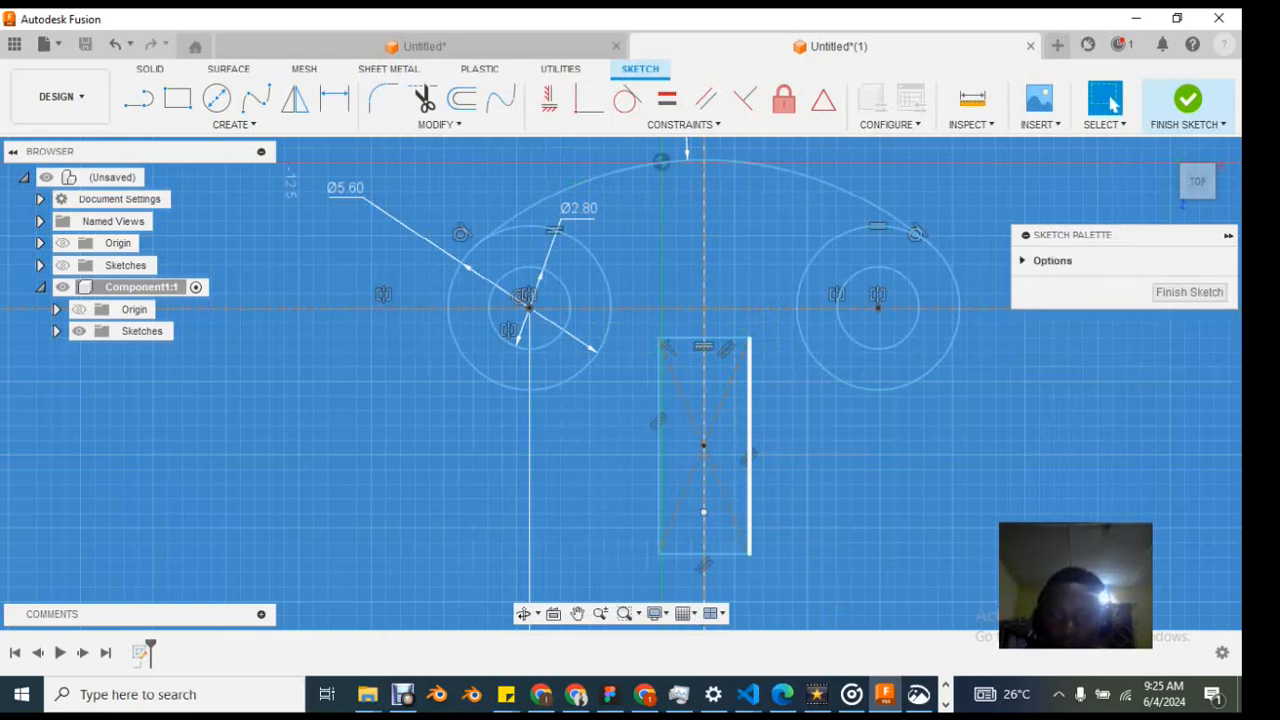
pyautogui.click(748, 338)
pyautogui.click(658, 338)
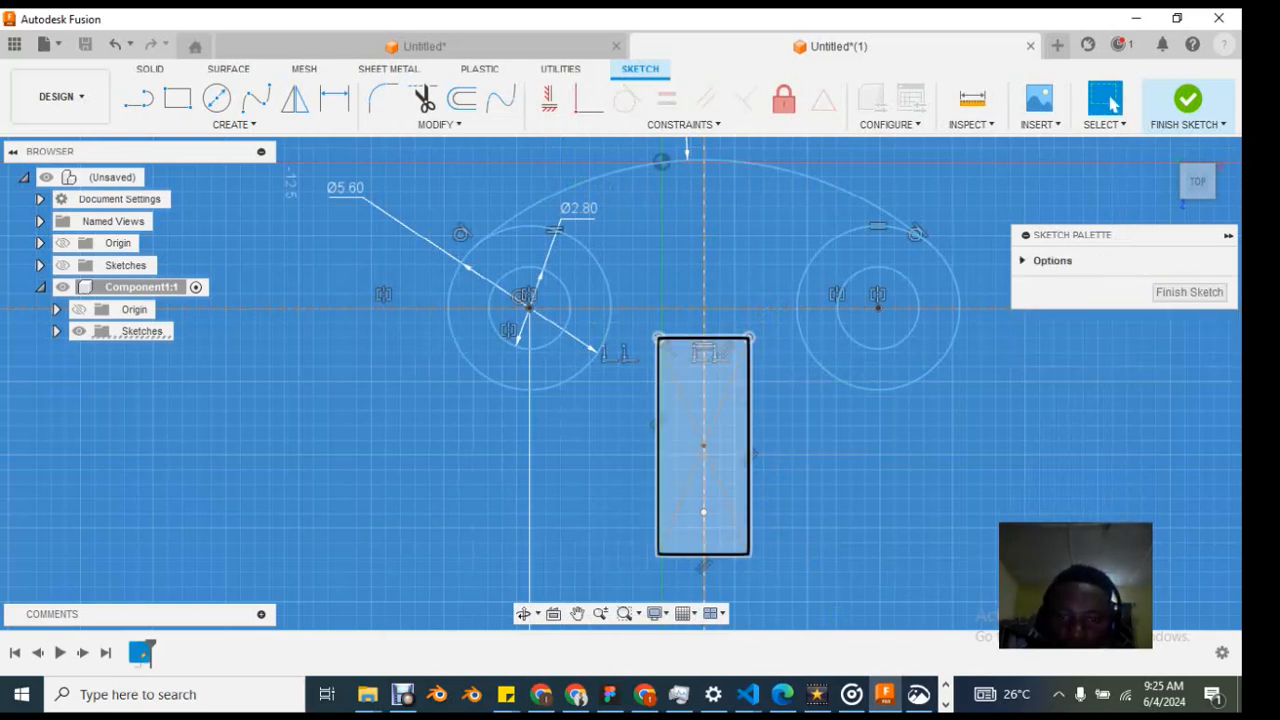
pyautogui.click(658, 553)
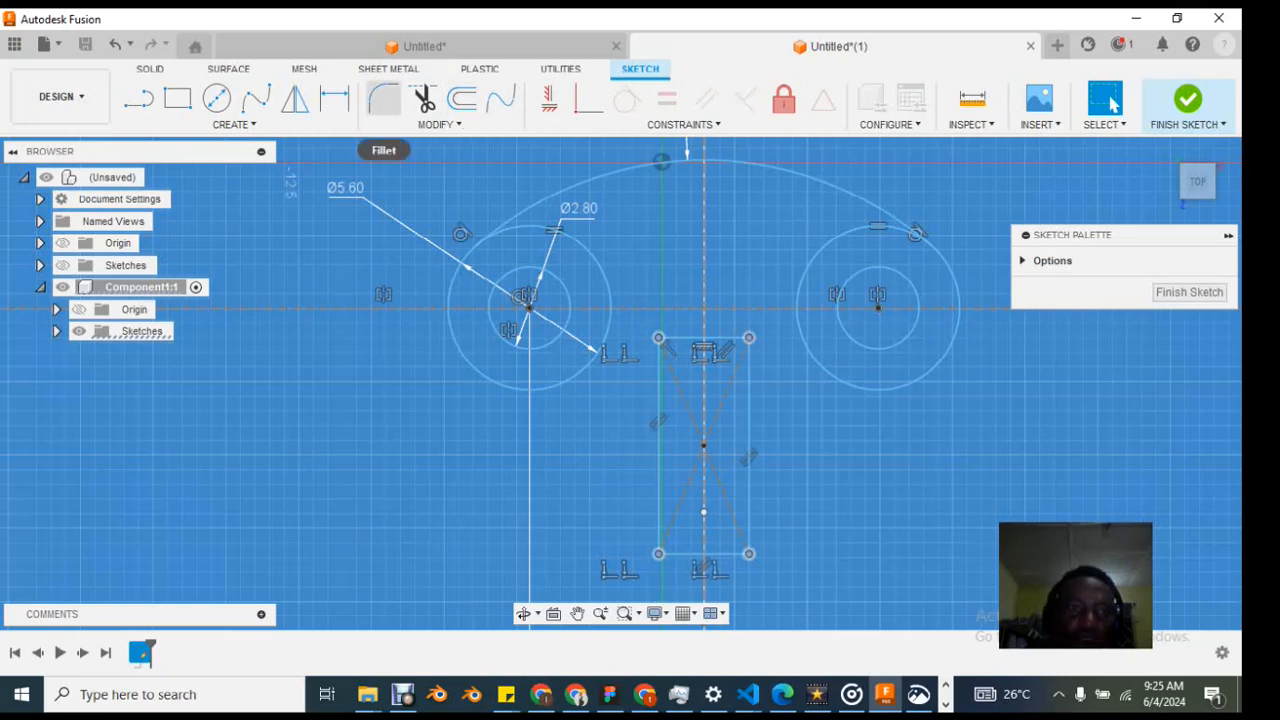
pyautogui.click(384, 99)
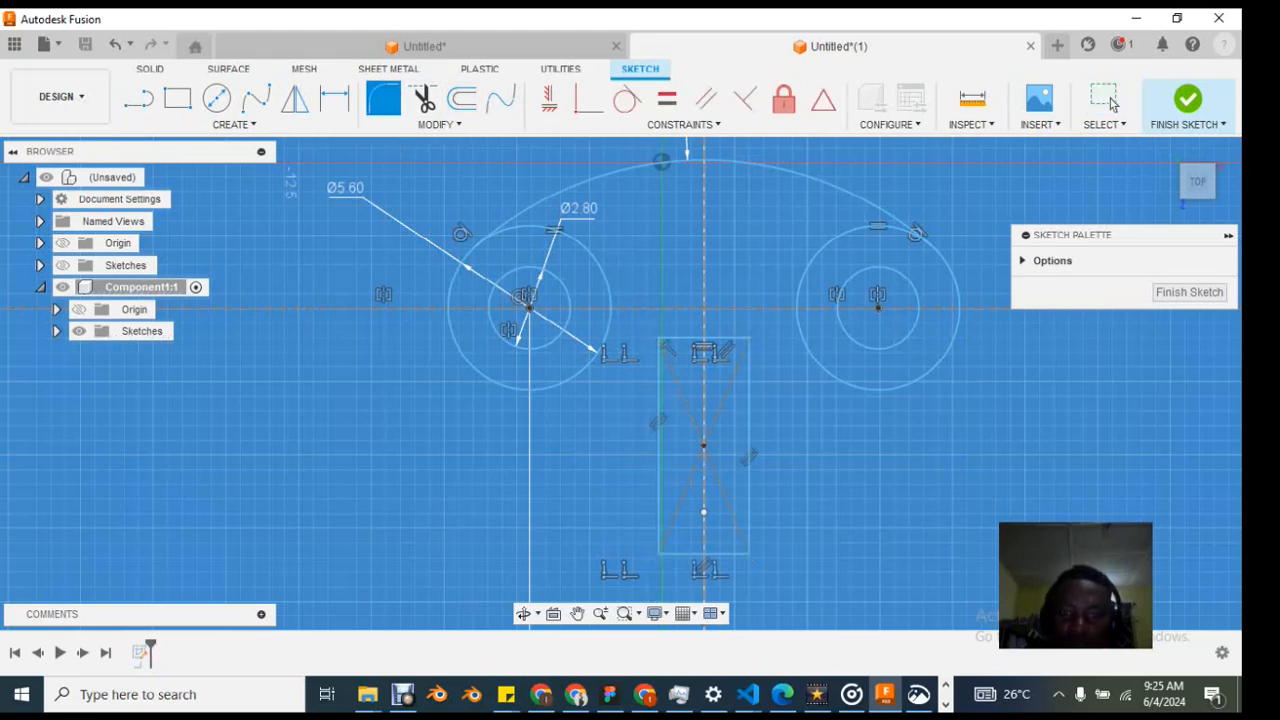
pyautogui.click(684, 339)
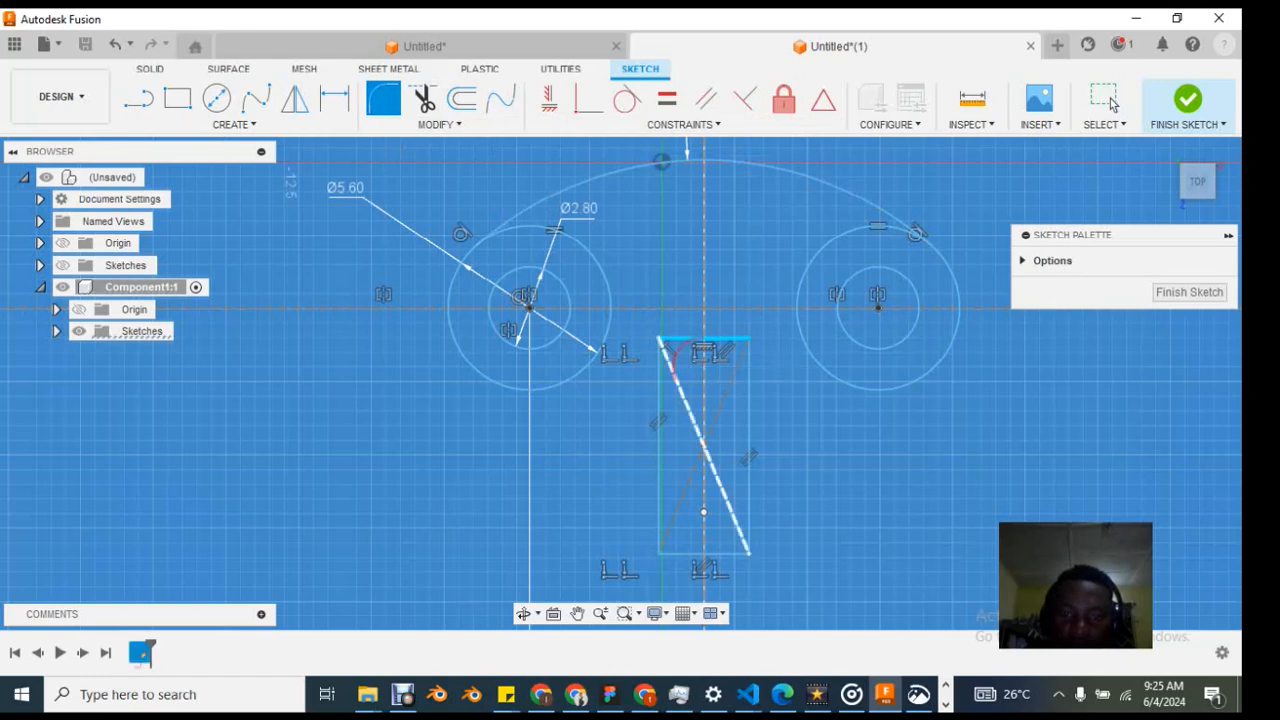
pyautogui.click(660, 350)
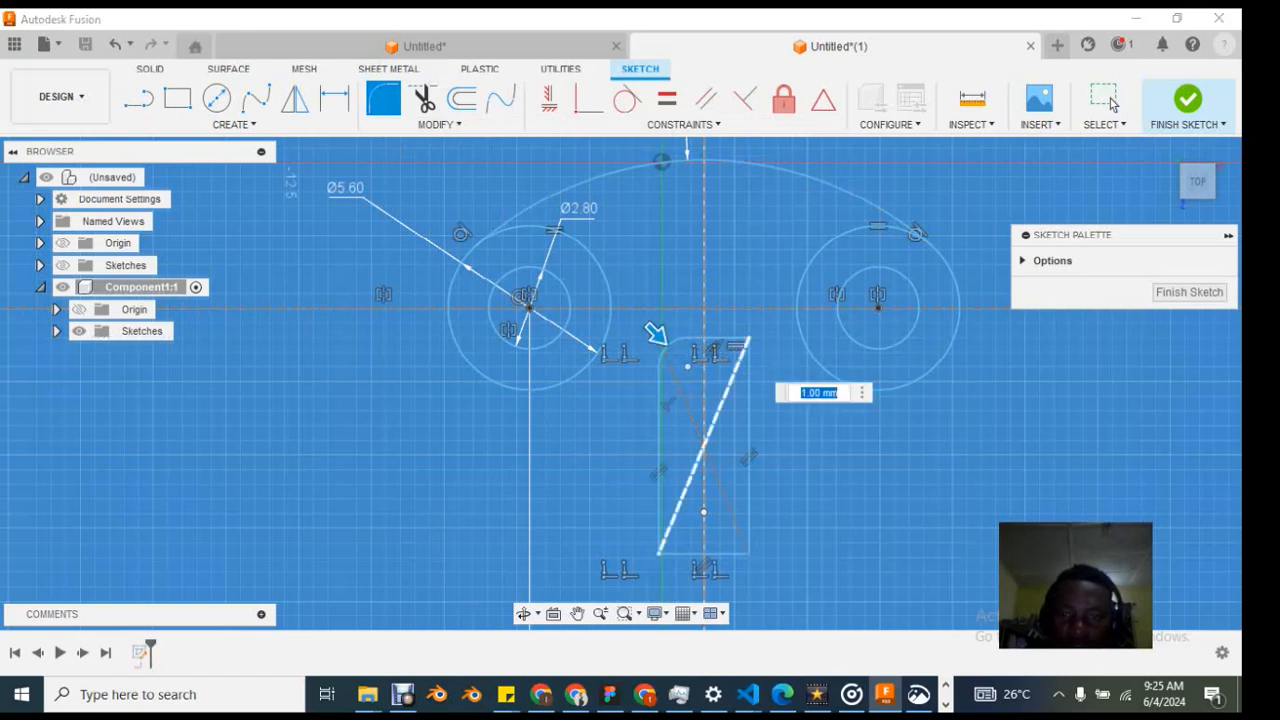
pyautogui.press('Return')
# Step: Fillet the upper-right, lower-right and lower-left corners of the central rectangle with the same 1 mm radius
pyautogui.click(745, 342)
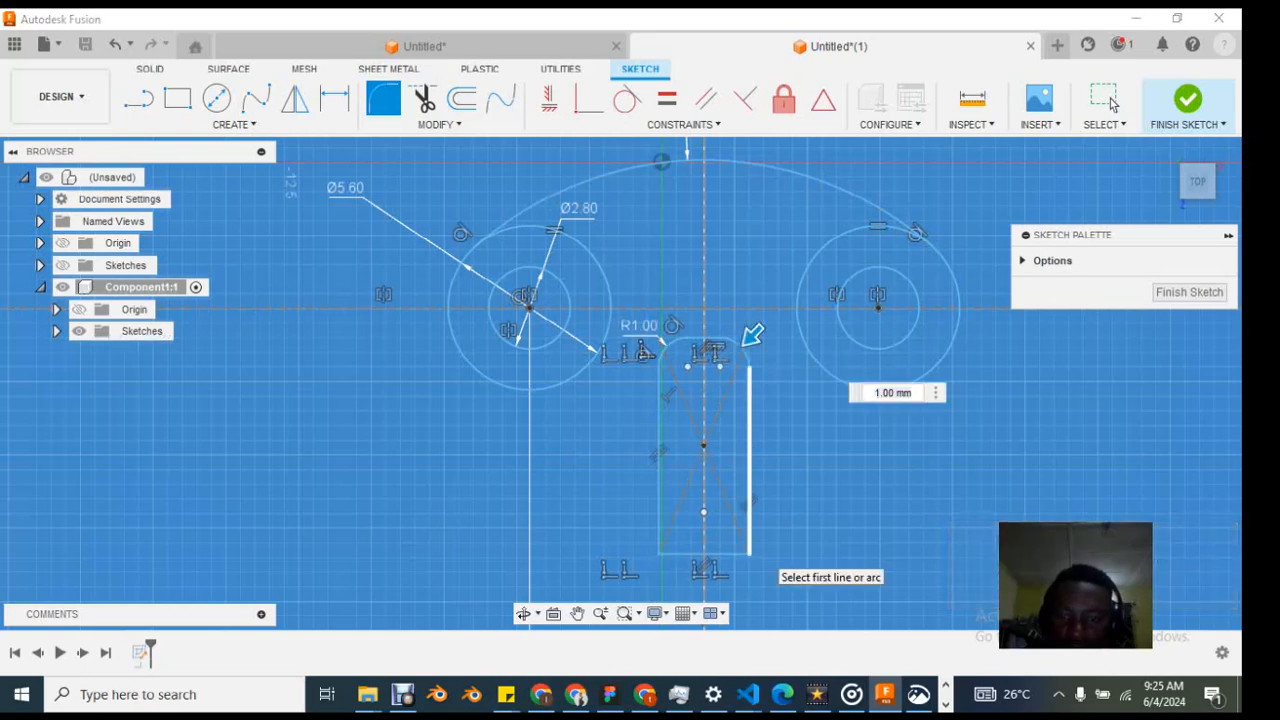
pyautogui.press('Return')
pyautogui.click(749, 551)
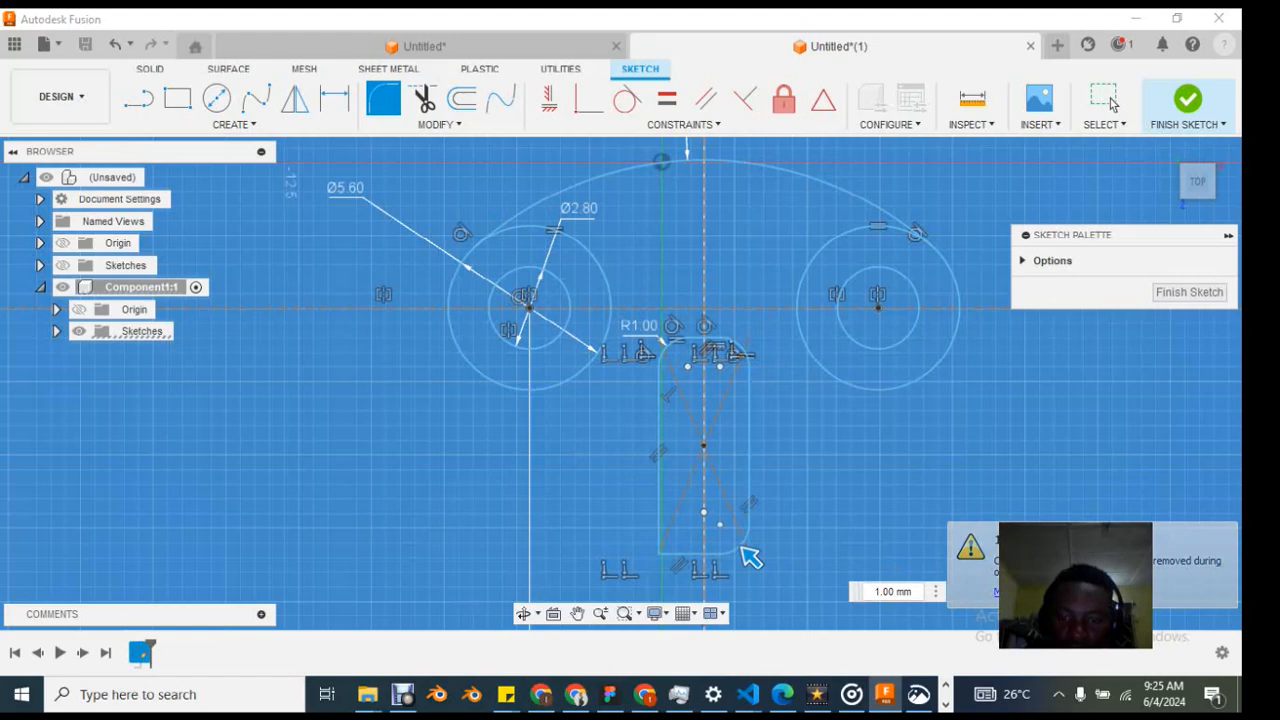
pyautogui.press('Return')
pyautogui.click(662, 552)
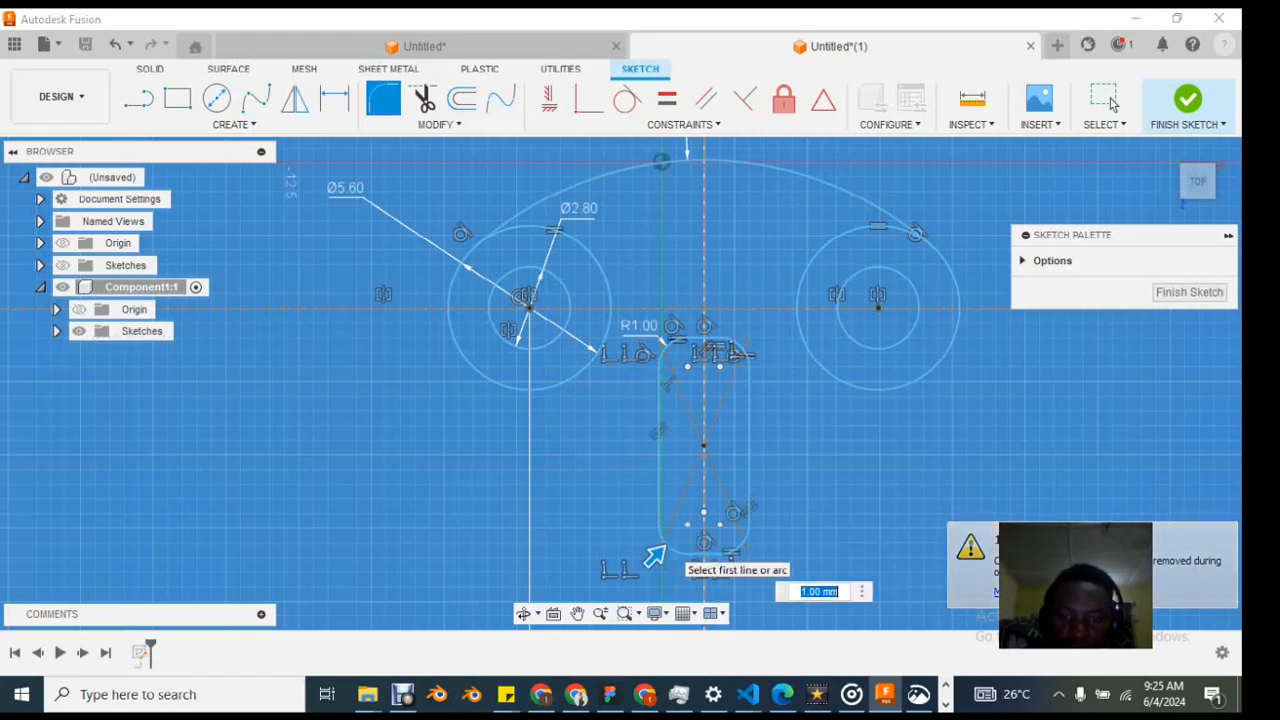
pyautogui.scroll(2, 642, 578)
pyautogui.scroll(-2, 642, 578)
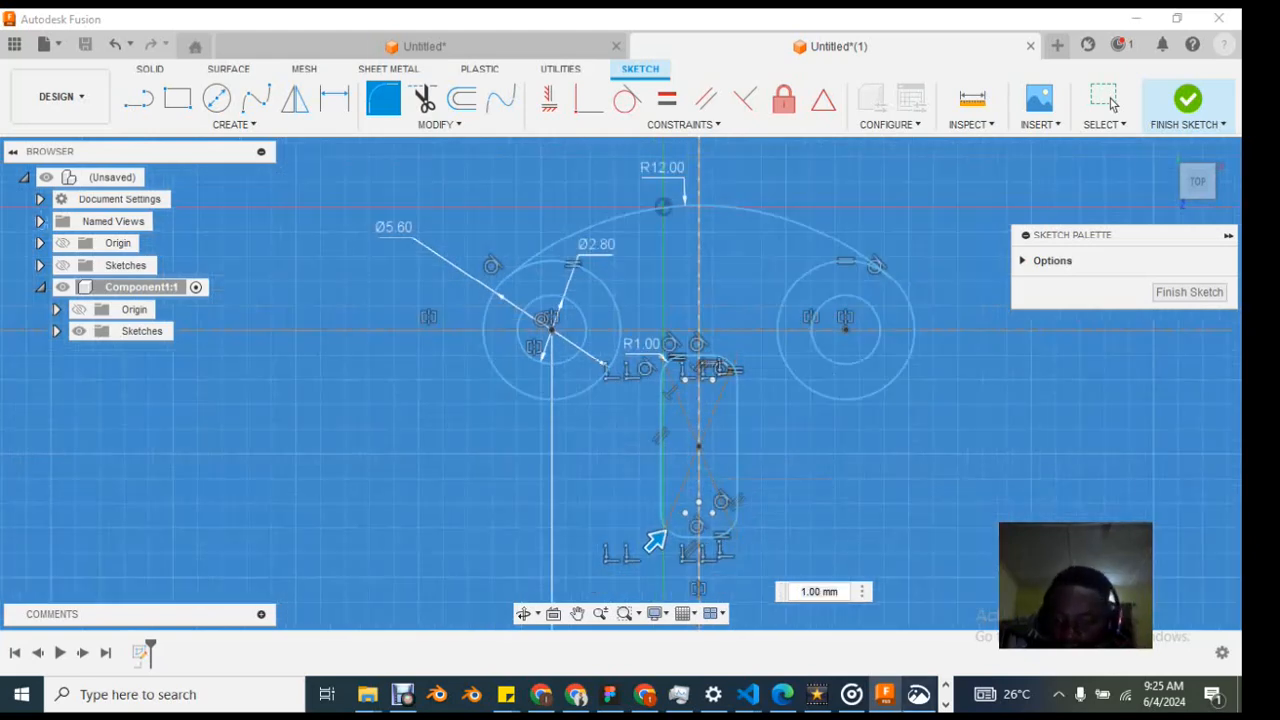
# Step: Check the reference drawing, and dimension the vertical distance from the rounded rectangle's centre point to its bottom edge as 3.5 mm
pyautogui.hotkey('alt', 'Tab')
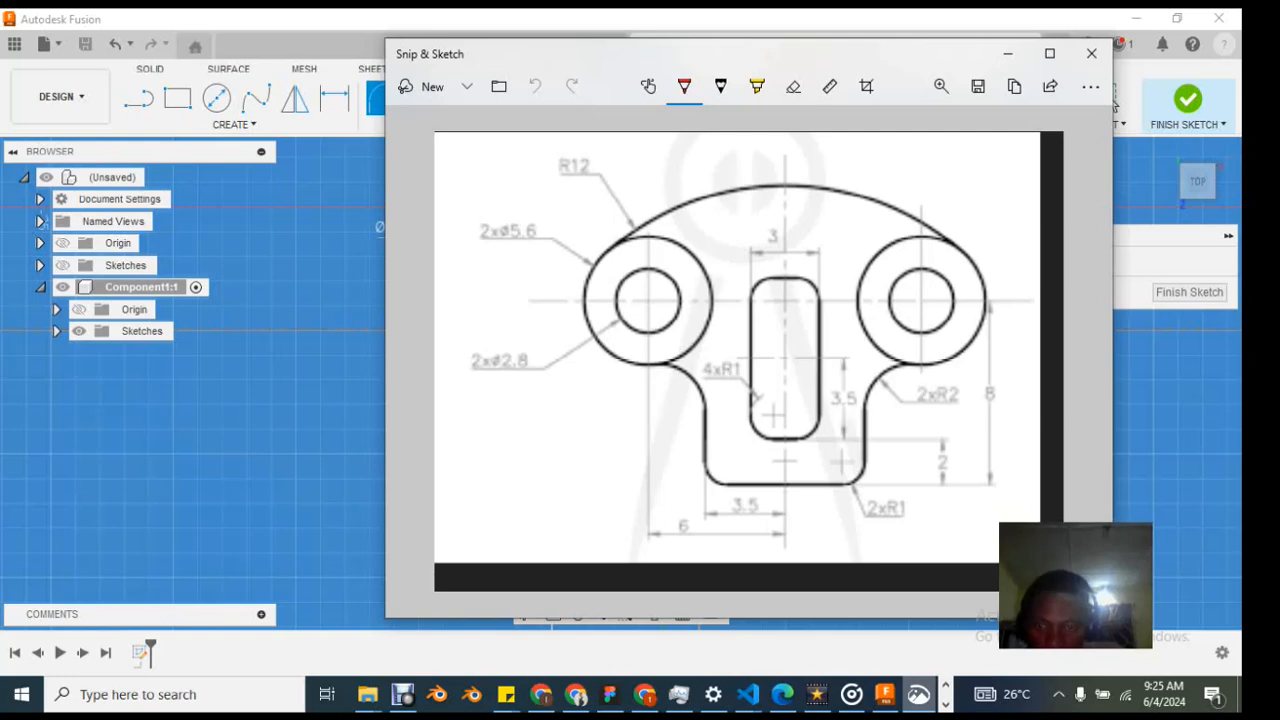
pyautogui.hotkey('alt', 'Tab')
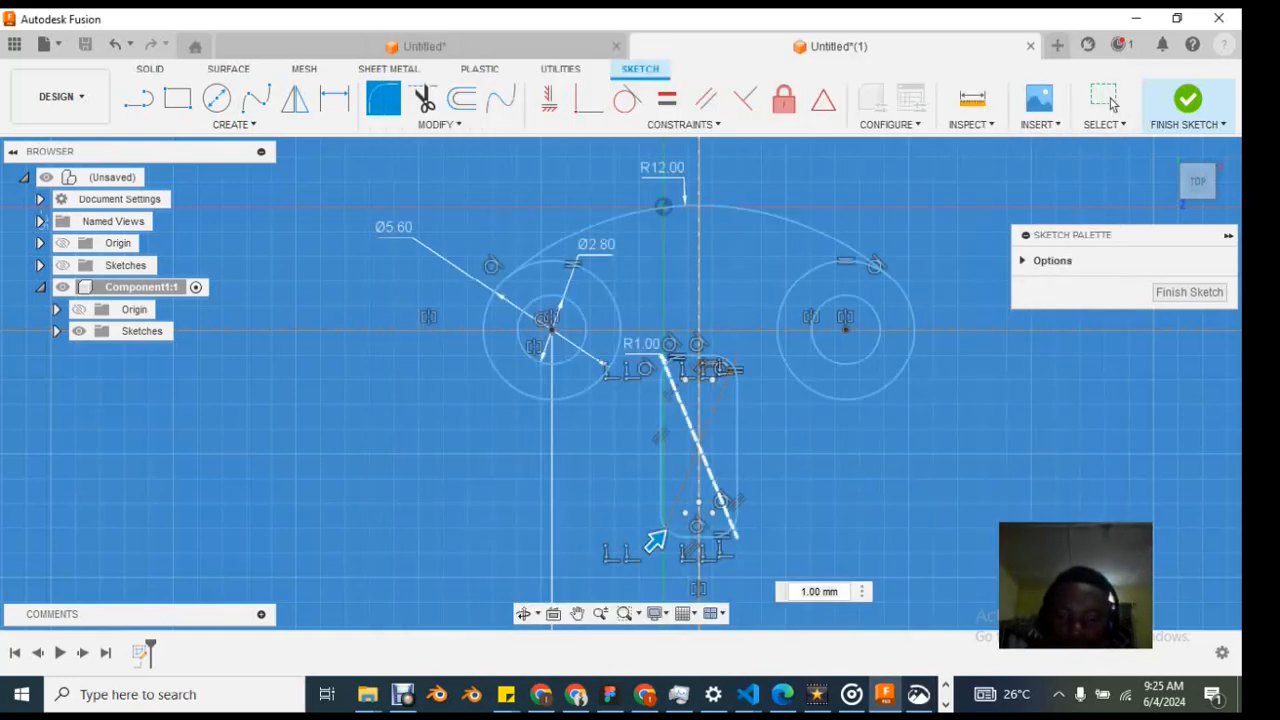
pyautogui.hotkey('alt', 'Tab')
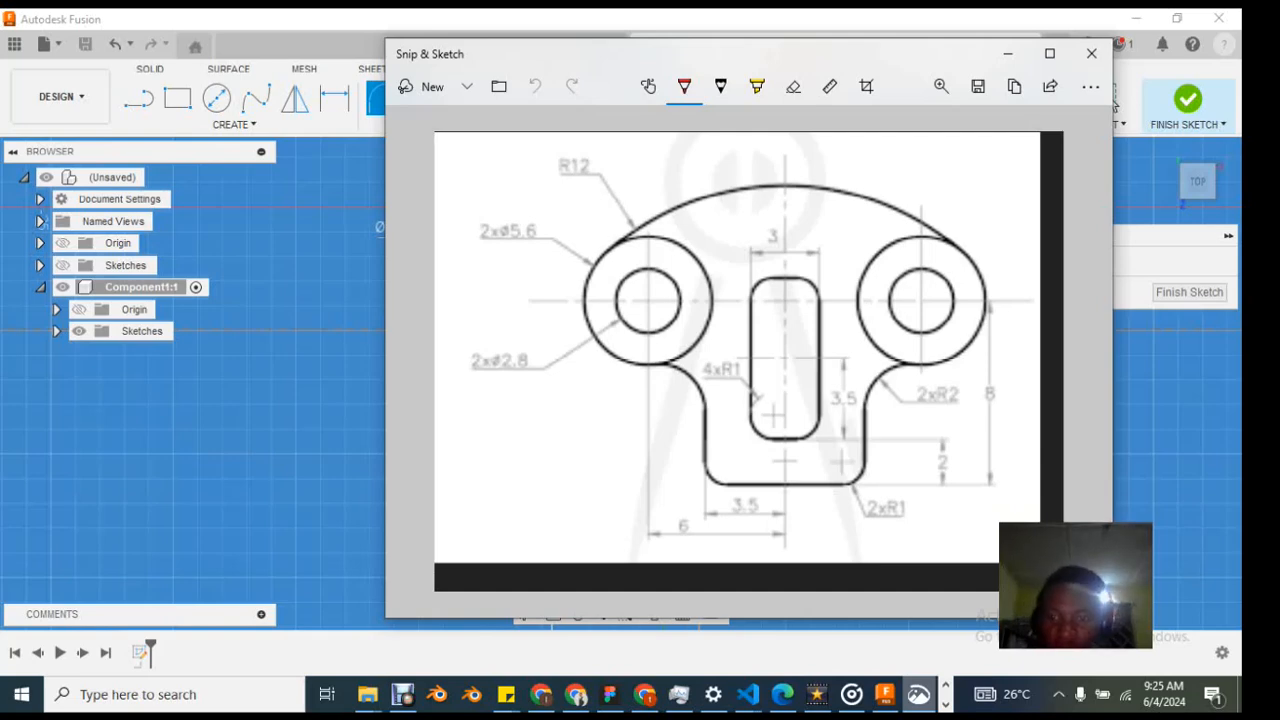
pyautogui.hotkey('alt', 'Tab')
pyautogui.scroll(2, 655, 541)
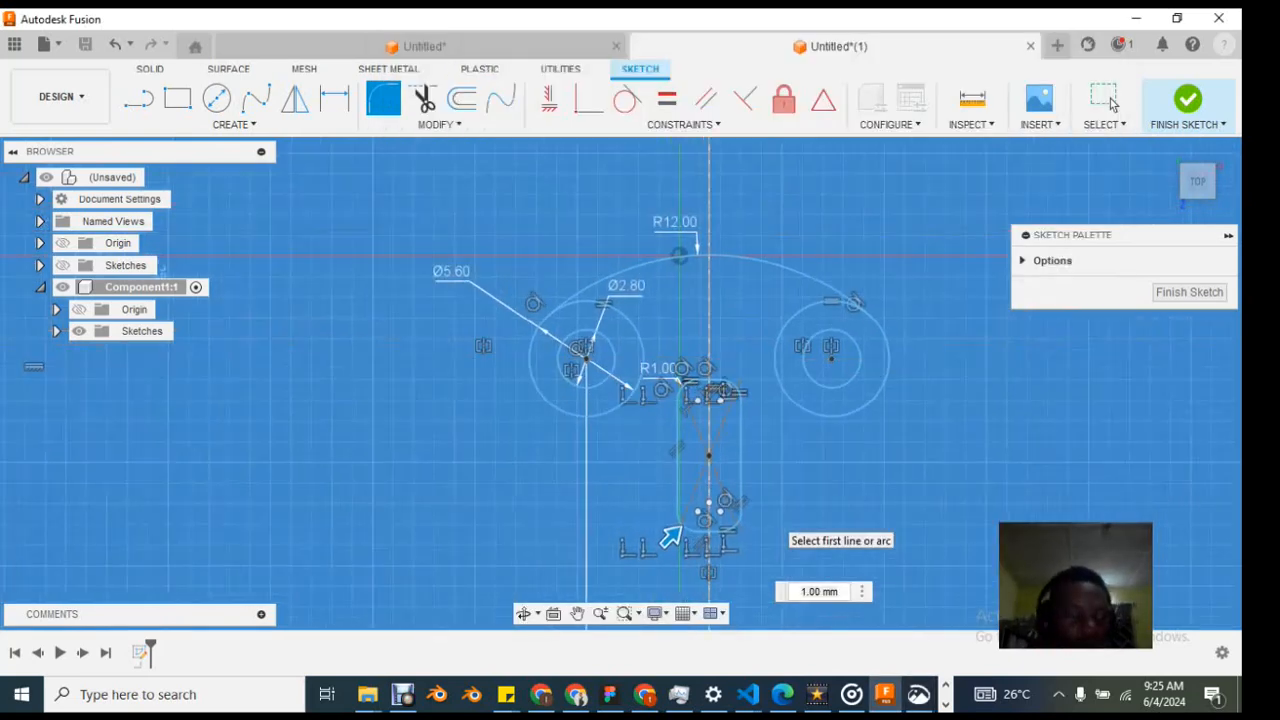
pyautogui.press('d')
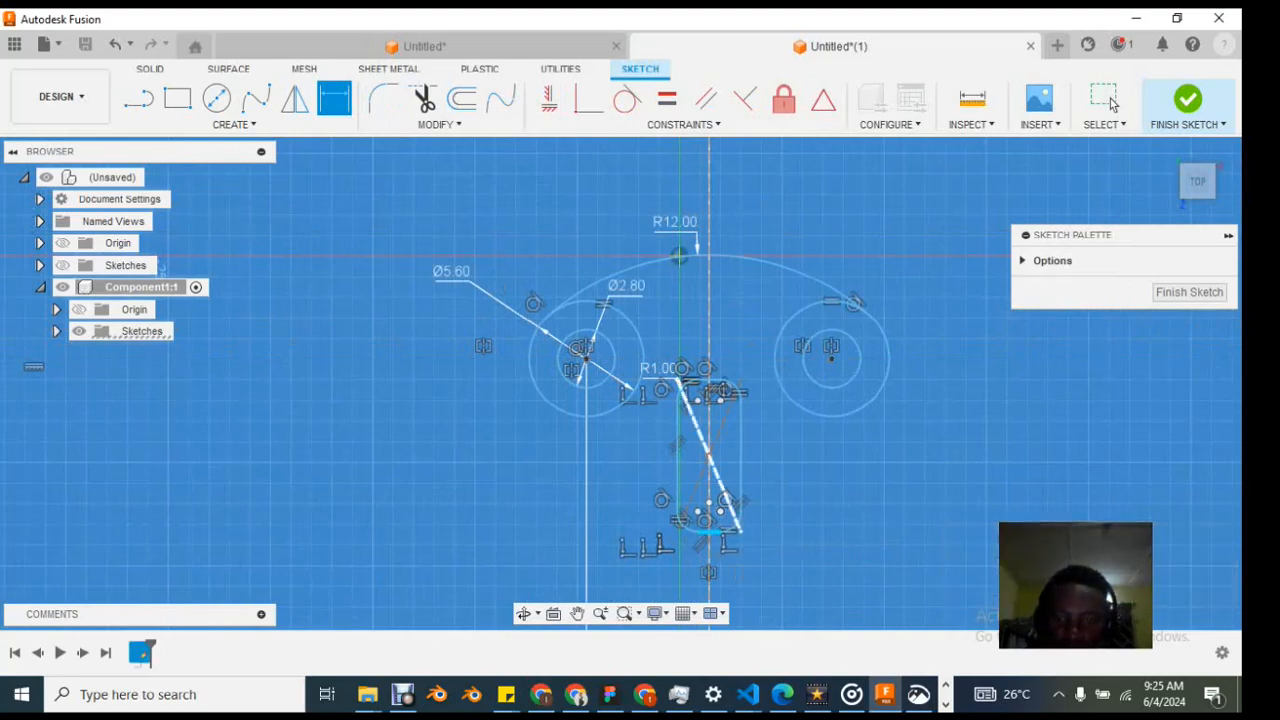
pyautogui.click(709, 456)
pyautogui.click(812, 487)
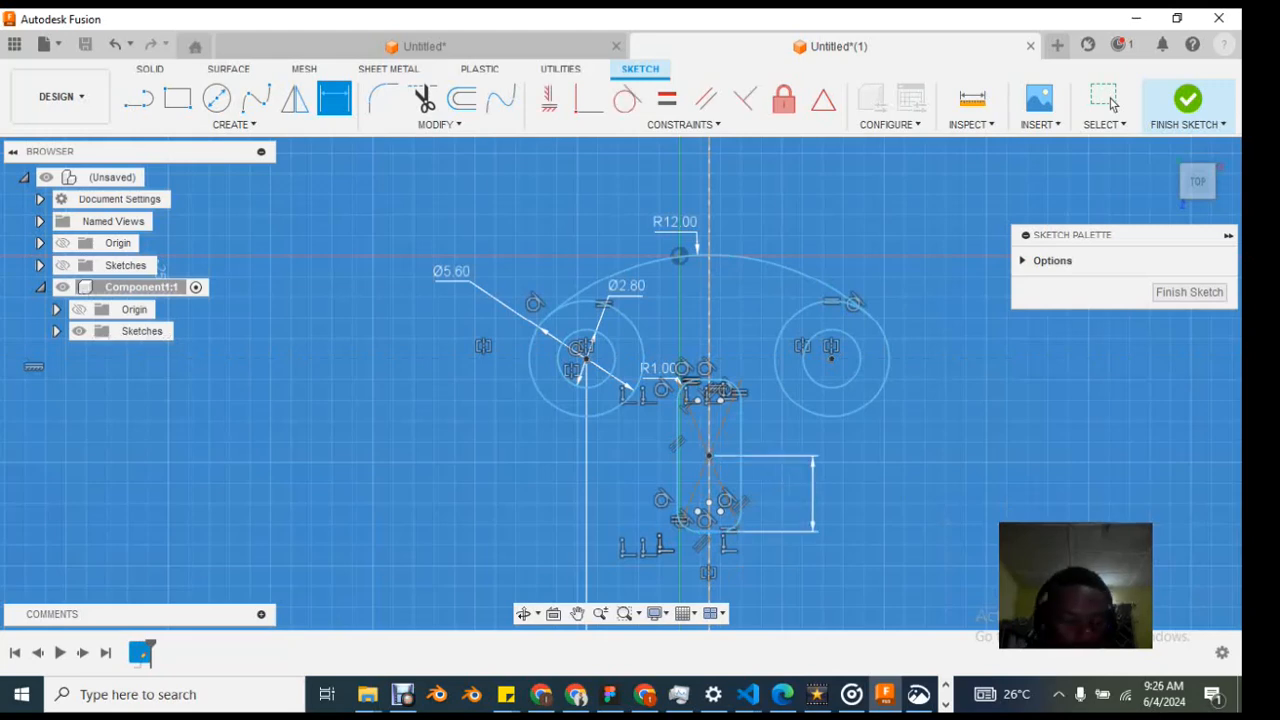
pyautogui.write('3.5')
pyautogui.press('Return')
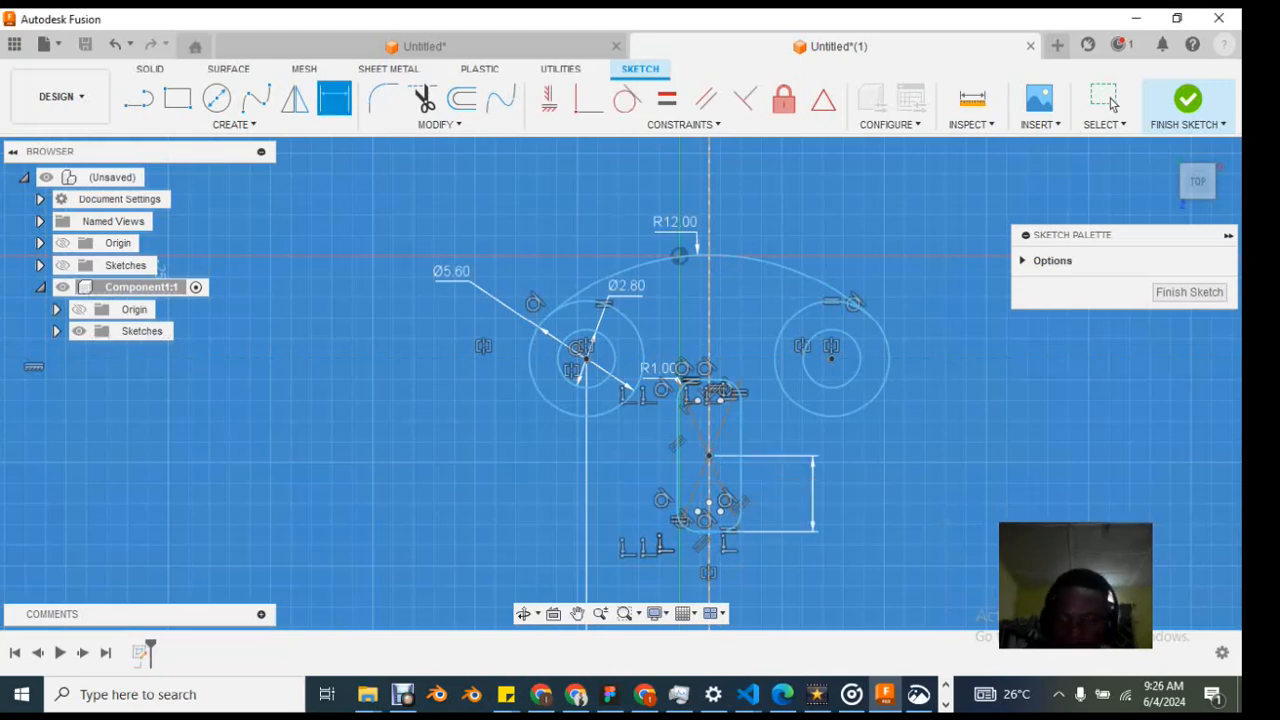
pyautogui.scroll(-2, 838, 520)
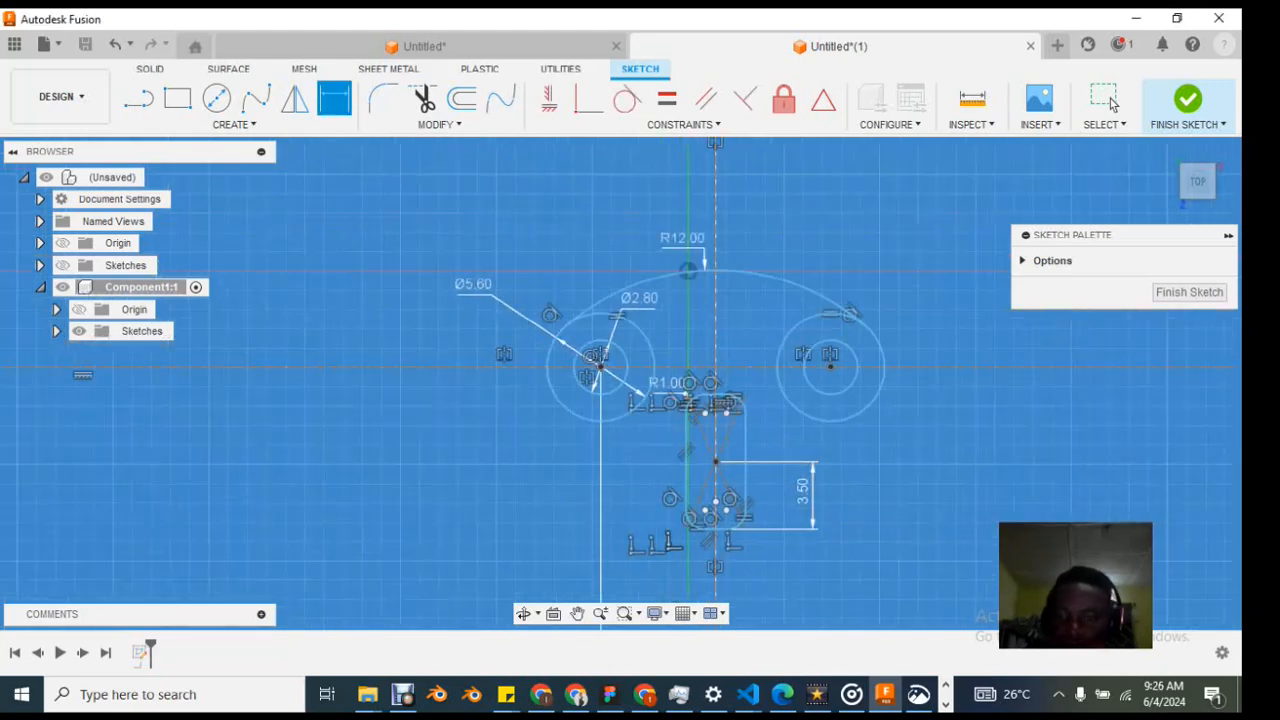
# Step: Check the reference drawing in Snip & Sketch for the next central slot dimension, and return to the Fusion sketch
pyautogui.hotkey('alt', 'Tab')
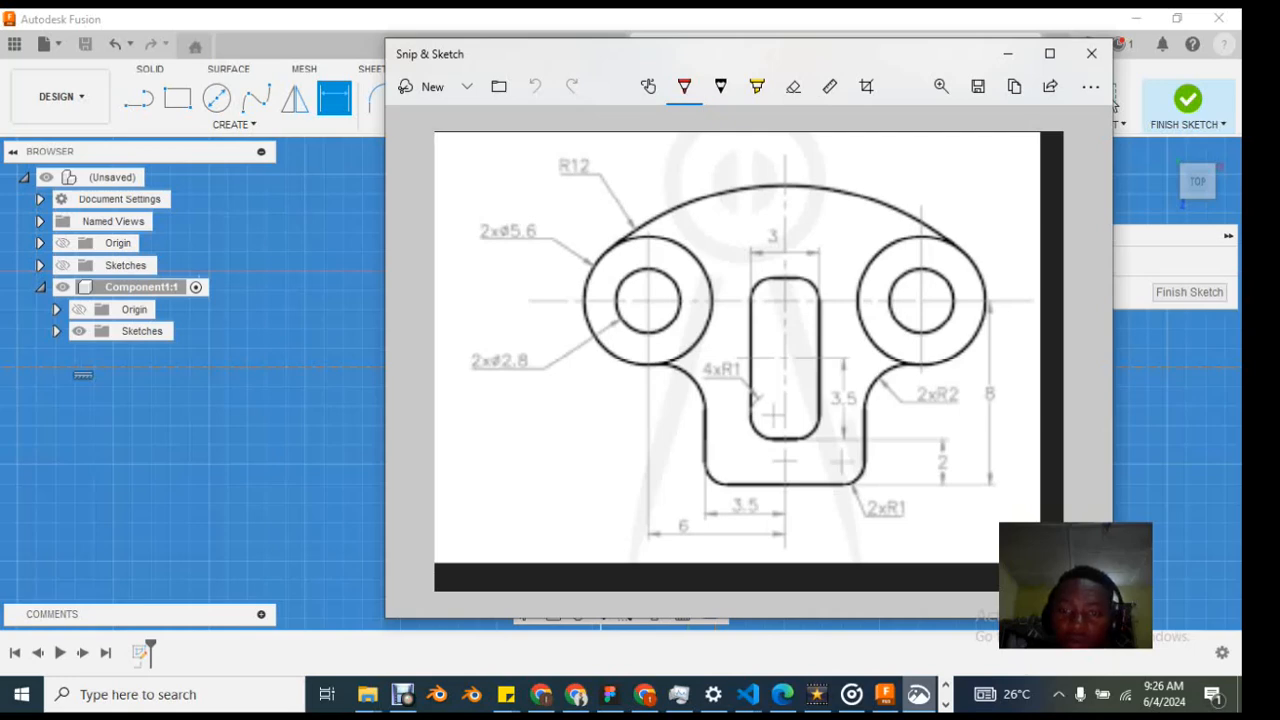
pyautogui.hotkey('alt', 'Tab')
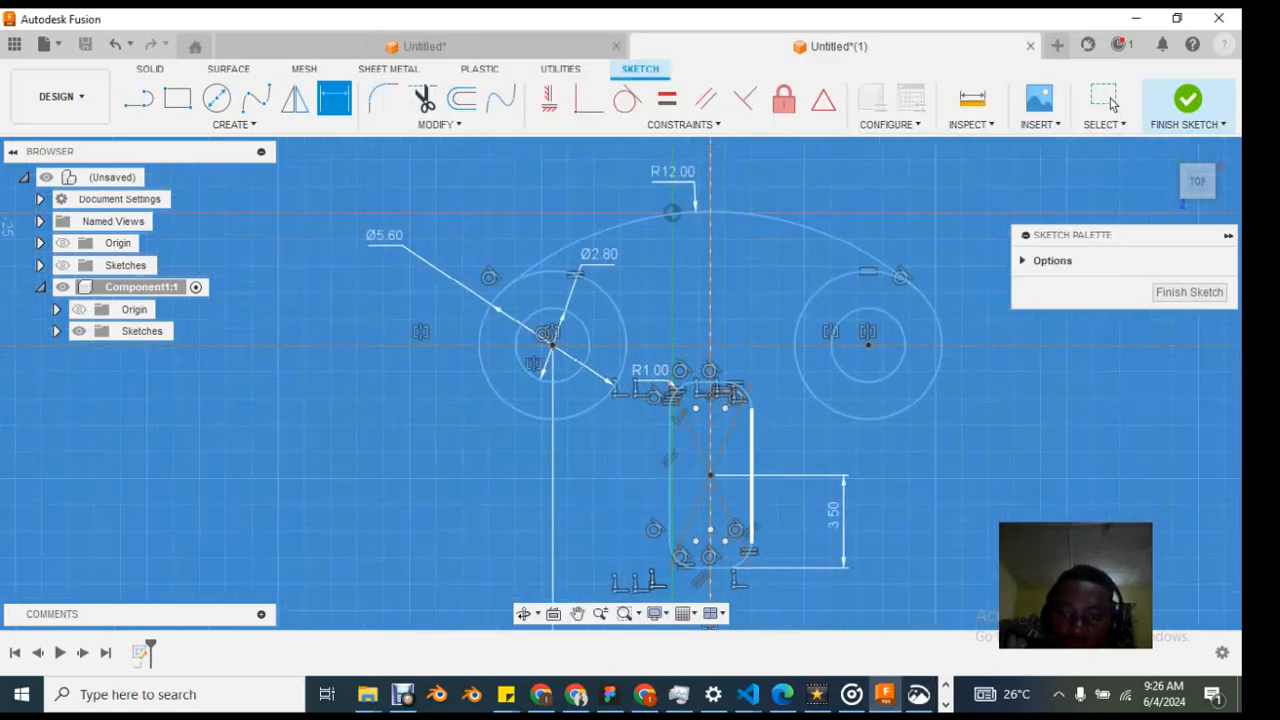
# Step: Dimension the central slot's width between its two vertical sides as 3 mm
pyautogui.click(752, 452)
pyautogui.click(671, 445)
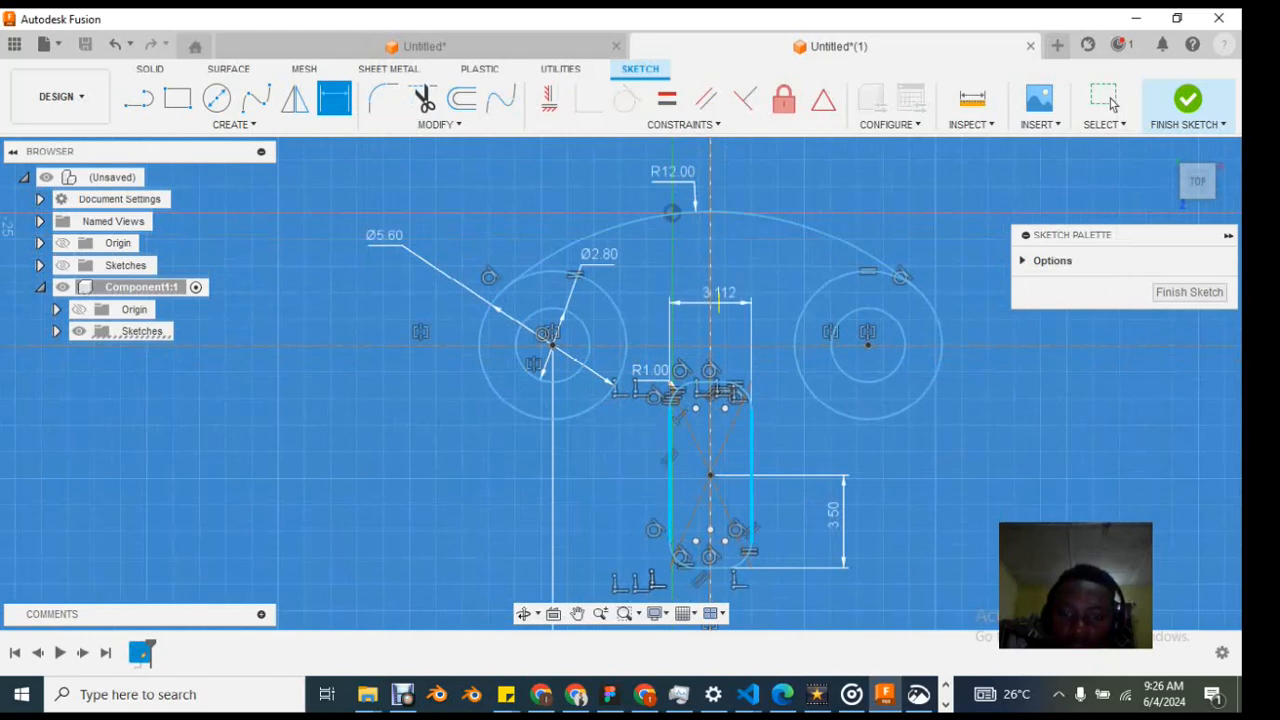
pyautogui.click(718, 298)
pyautogui.write('3')
pyautogui.press('Return')
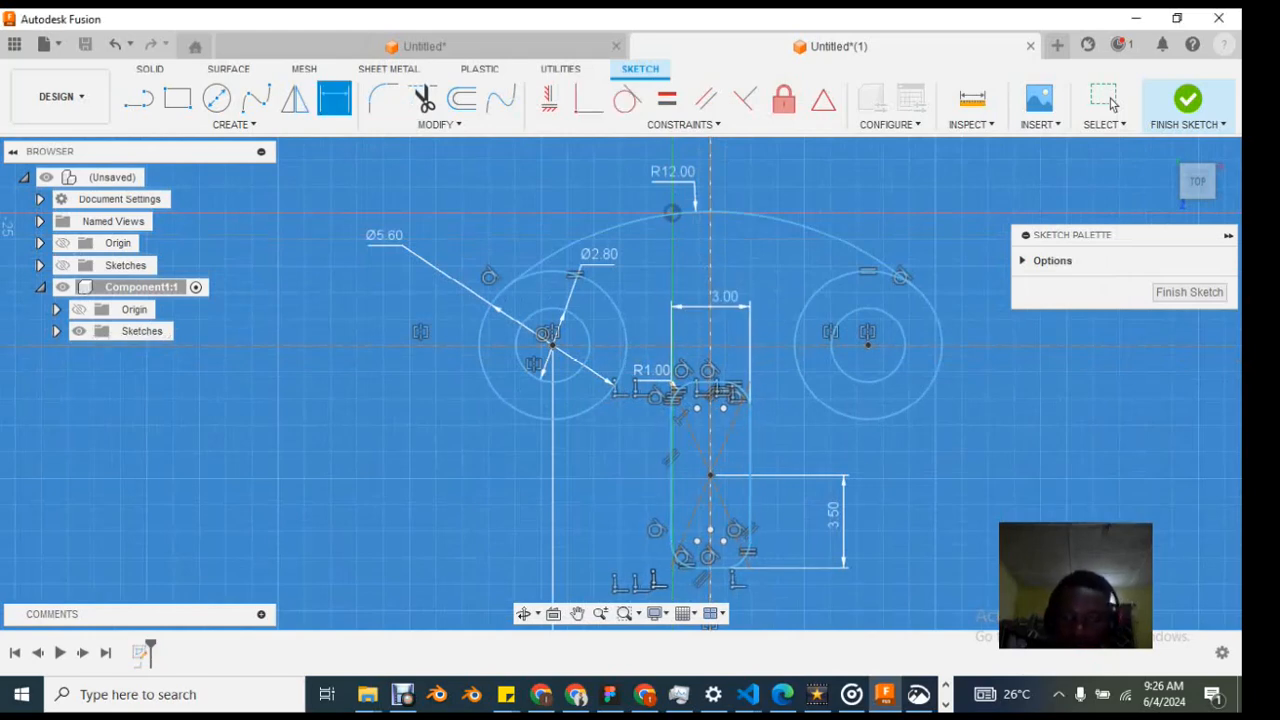
# Step: Check the reference drawing in Snip & Sketch for the slot position and lower outline dimensions, and return to the Fusion sketch
pyautogui.hotkey('alt', 'Tab')
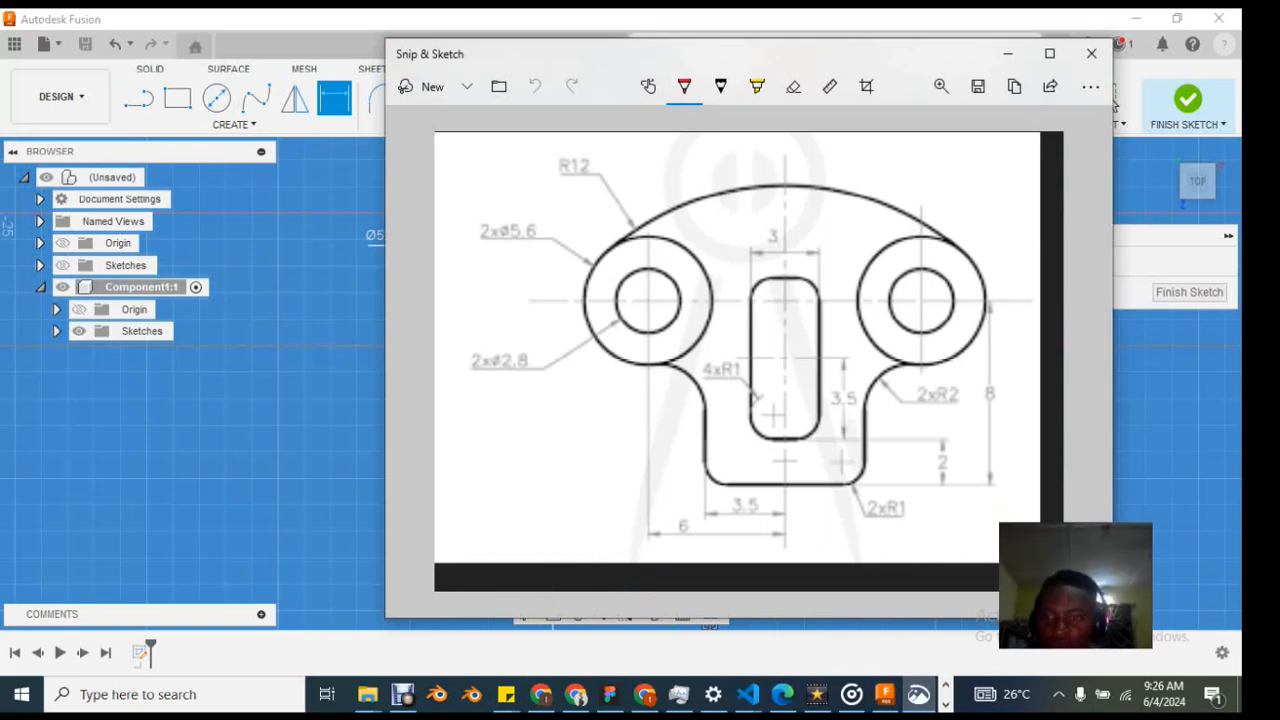
pyautogui.moveTo(918, 694)
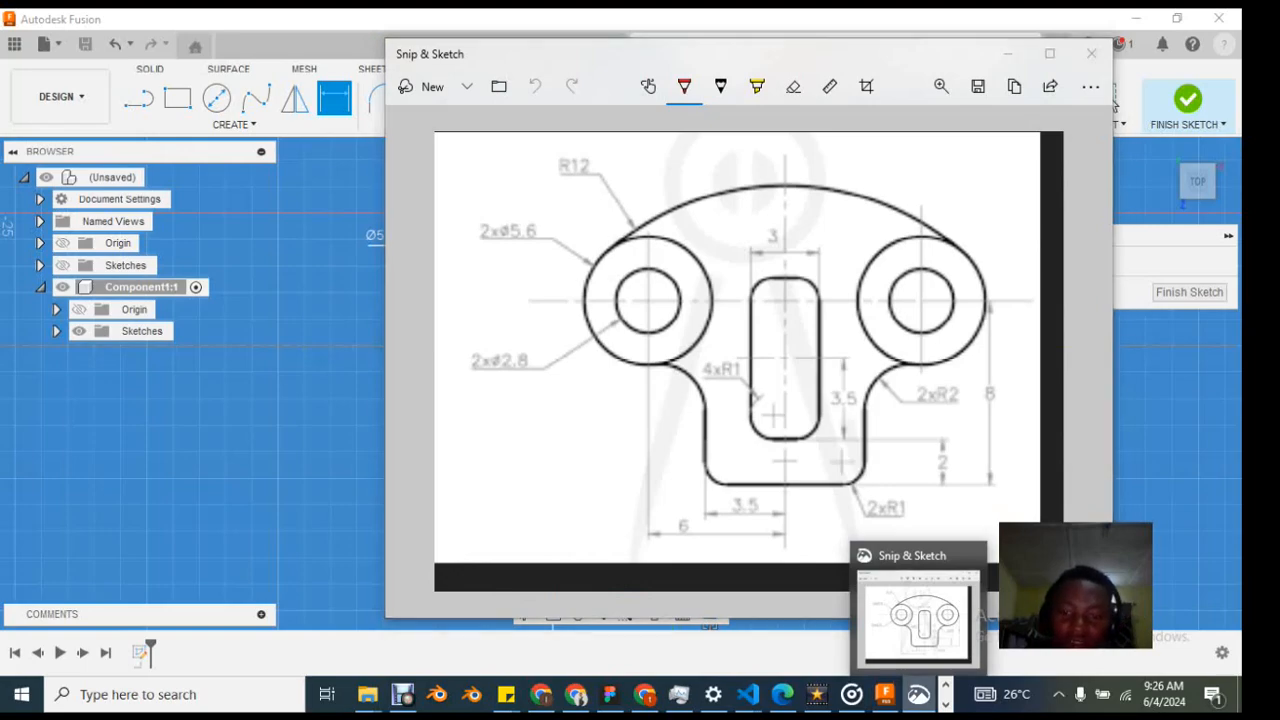
pyautogui.click(1113, 104)
pyautogui.scroll(-3, 763, 447)
pyautogui.scroll(3, 784, 550)
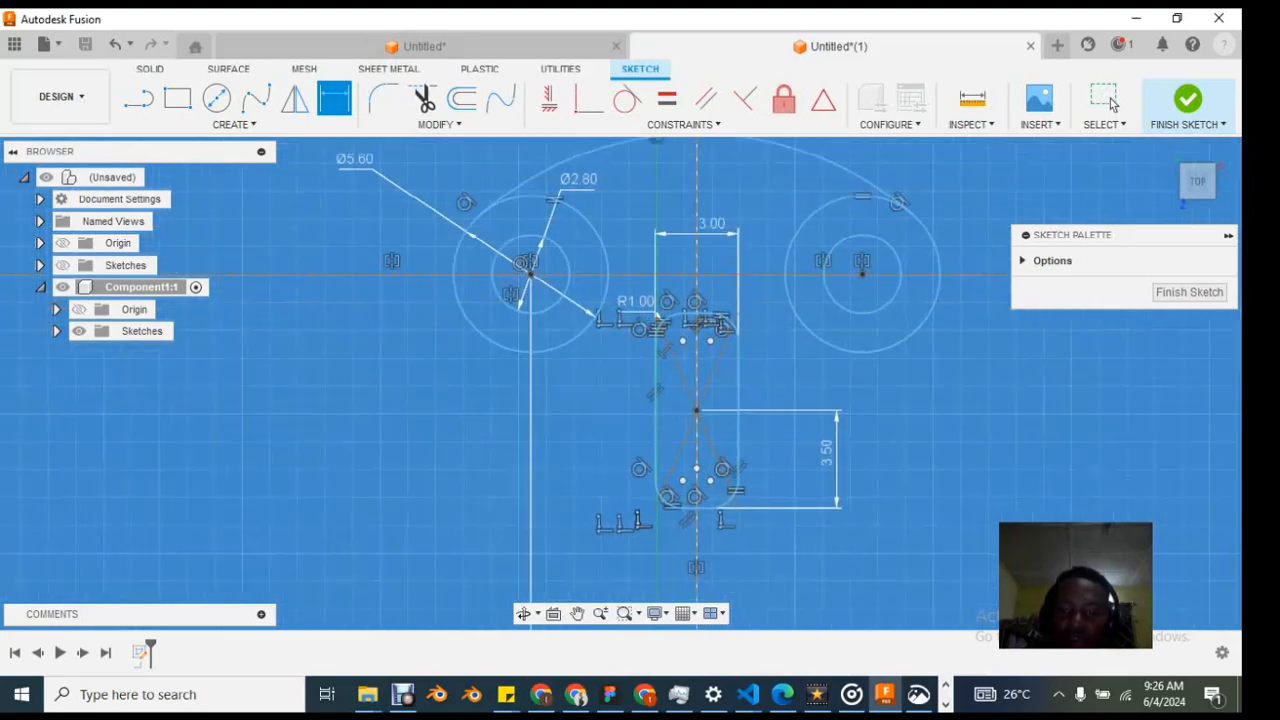
pyautogui.scroll(-1, 780, 555)
pyautogui.hotkey('alt', 'Tab')
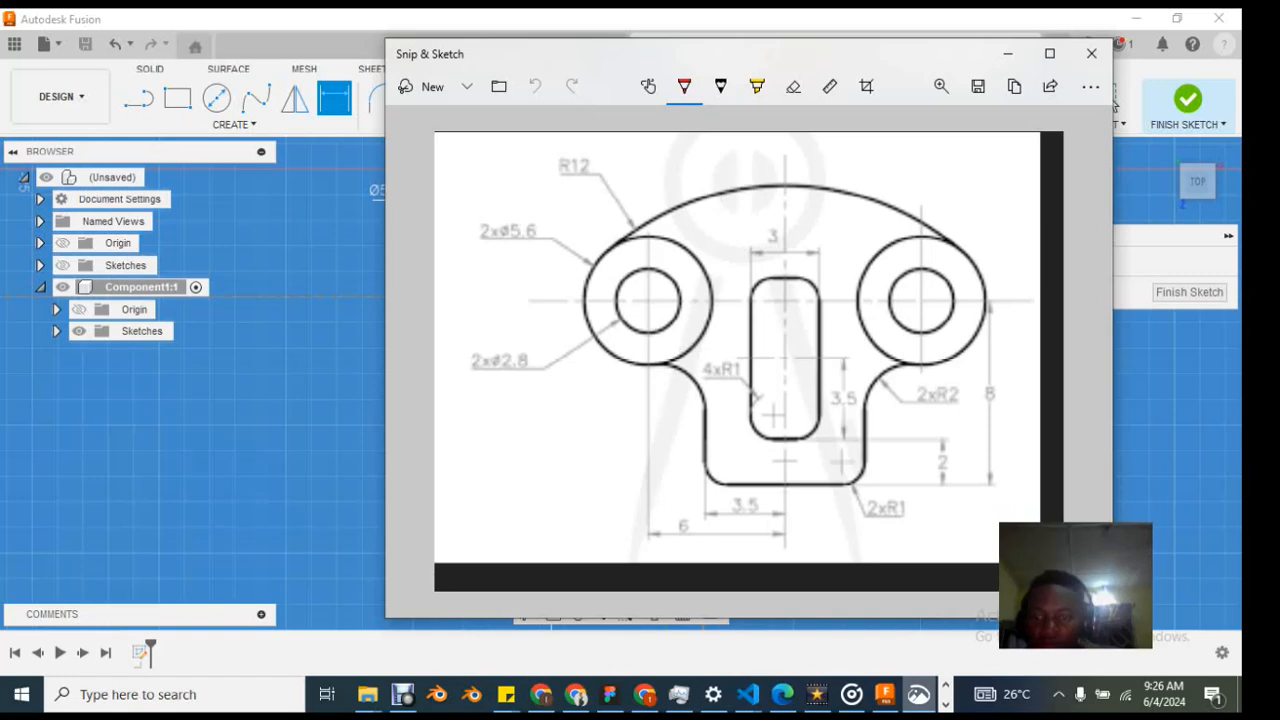
pyautogui.hotkey('alt', 'Tab')
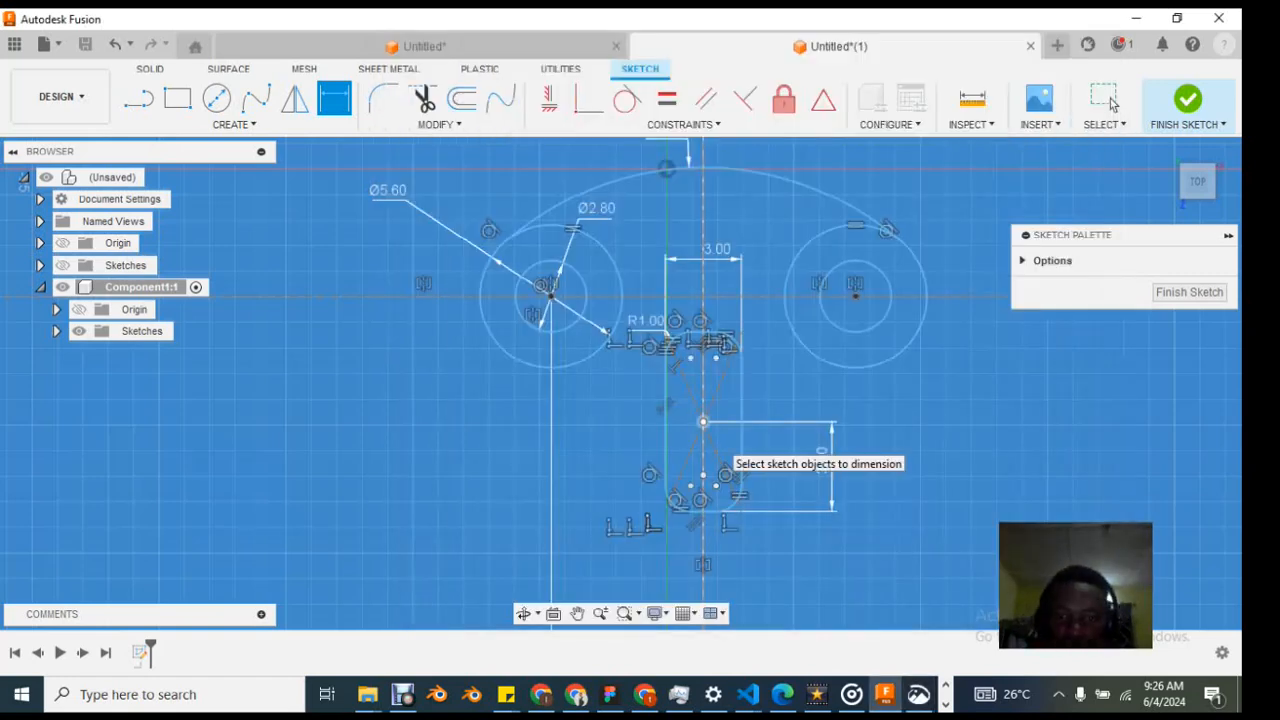
# Step: Leave the dimension command and move the central slot up along the vertical centreline by its centre point
pyautogui.click(1113, 104)
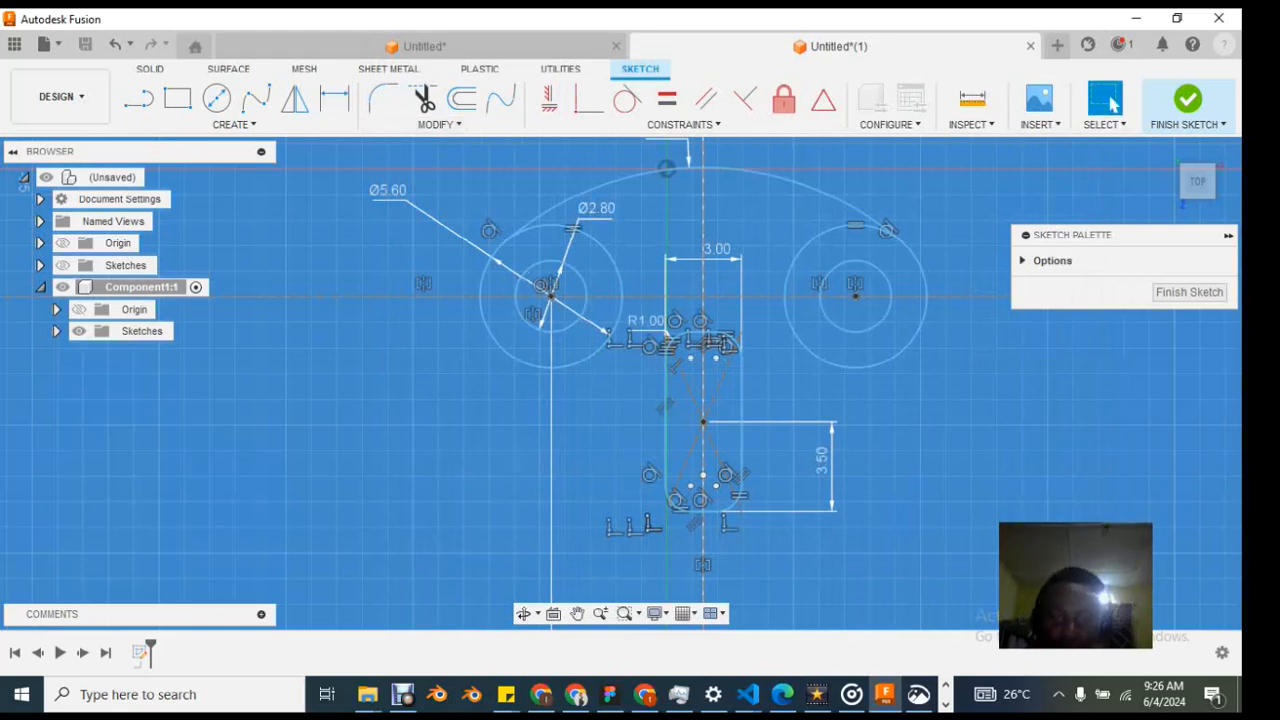
pyautogui.moveTo(703, 422); pyautogui.dragTo(711, 344)
pyautogui.scroll(2, 803, 444)
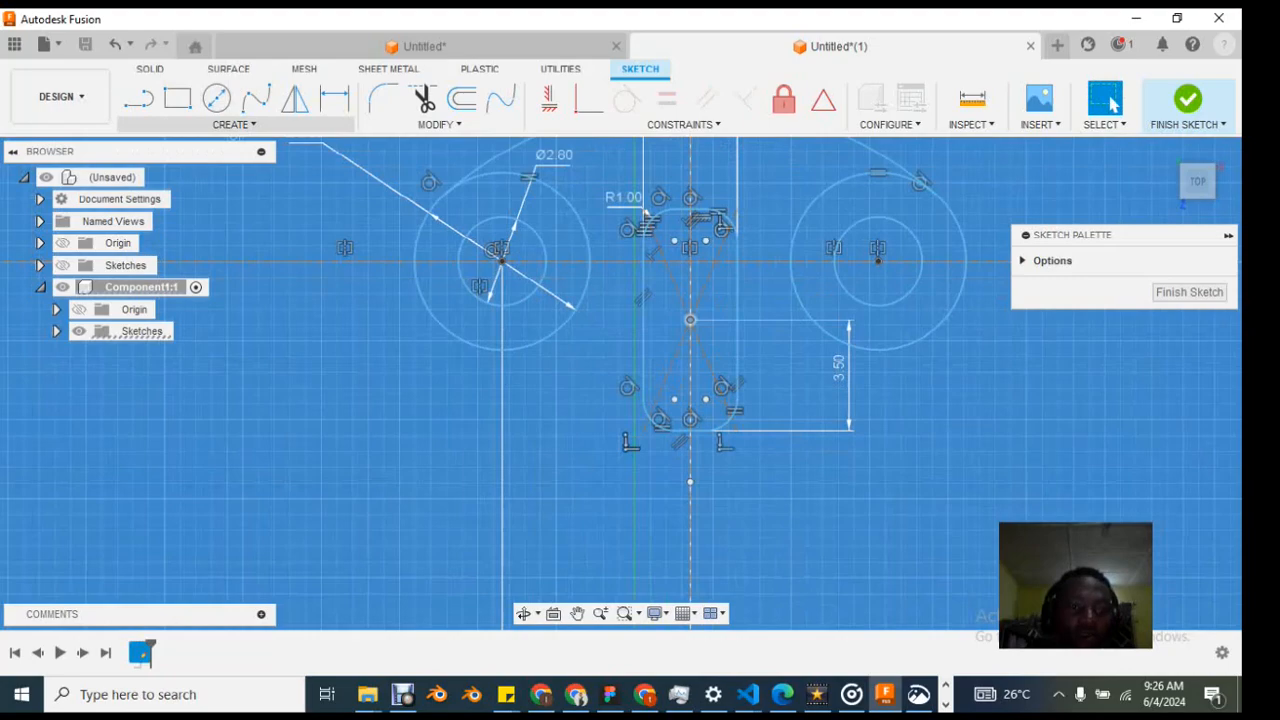
# Step: Draw a center rectangle below the lobes, centred on the lower point of the vertical centreline and overlapping the slot's lower end
pyautogui.click(234, 124)
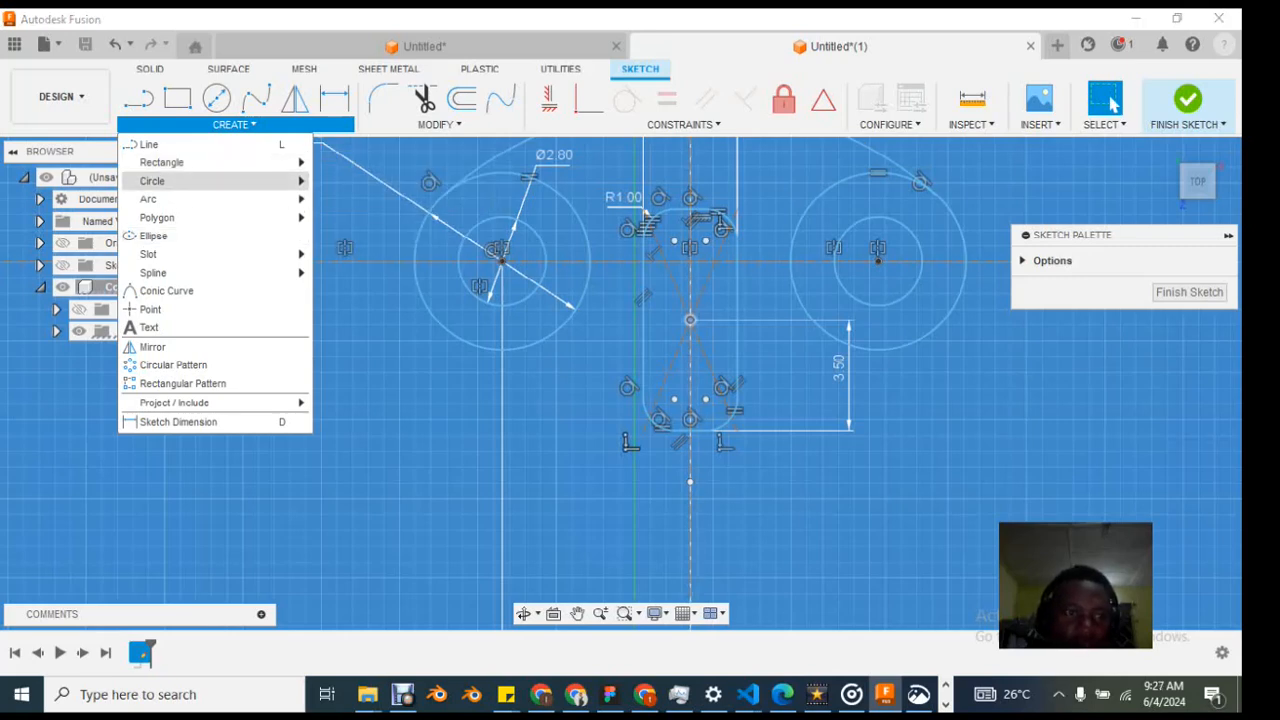
pyautogui.moveTo(165, 162)
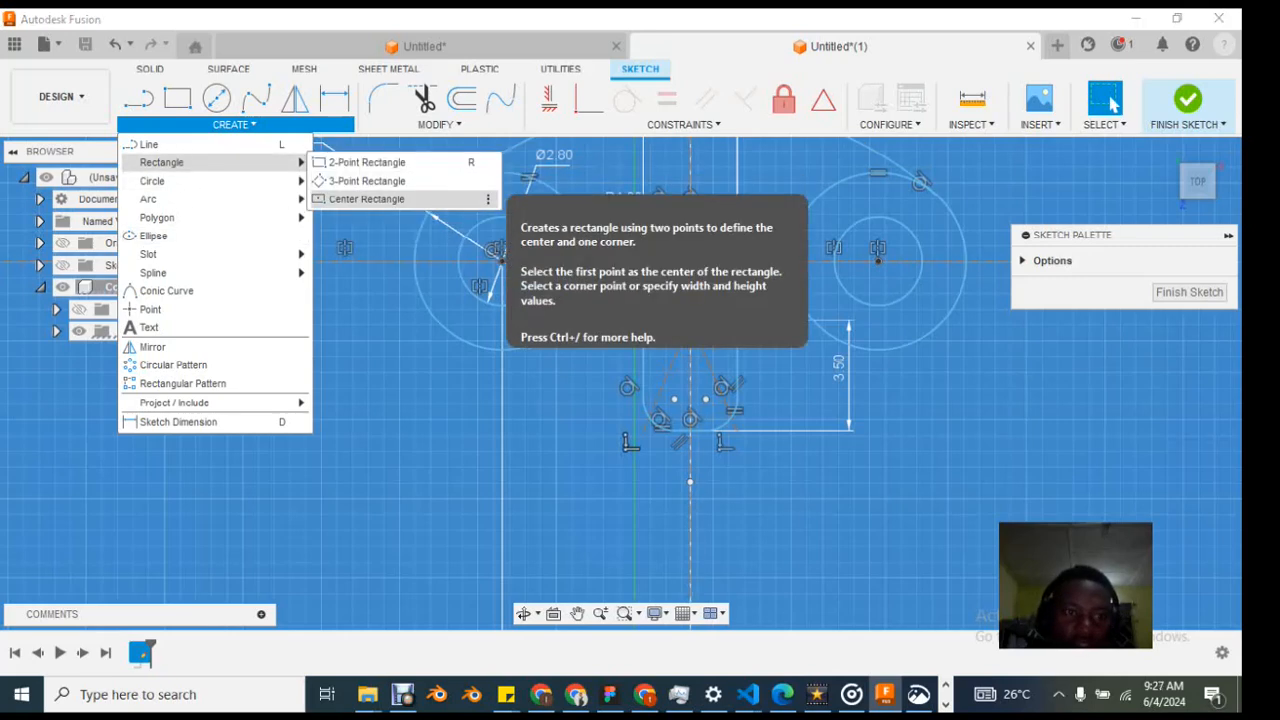
pyautogui.click(367, 199)
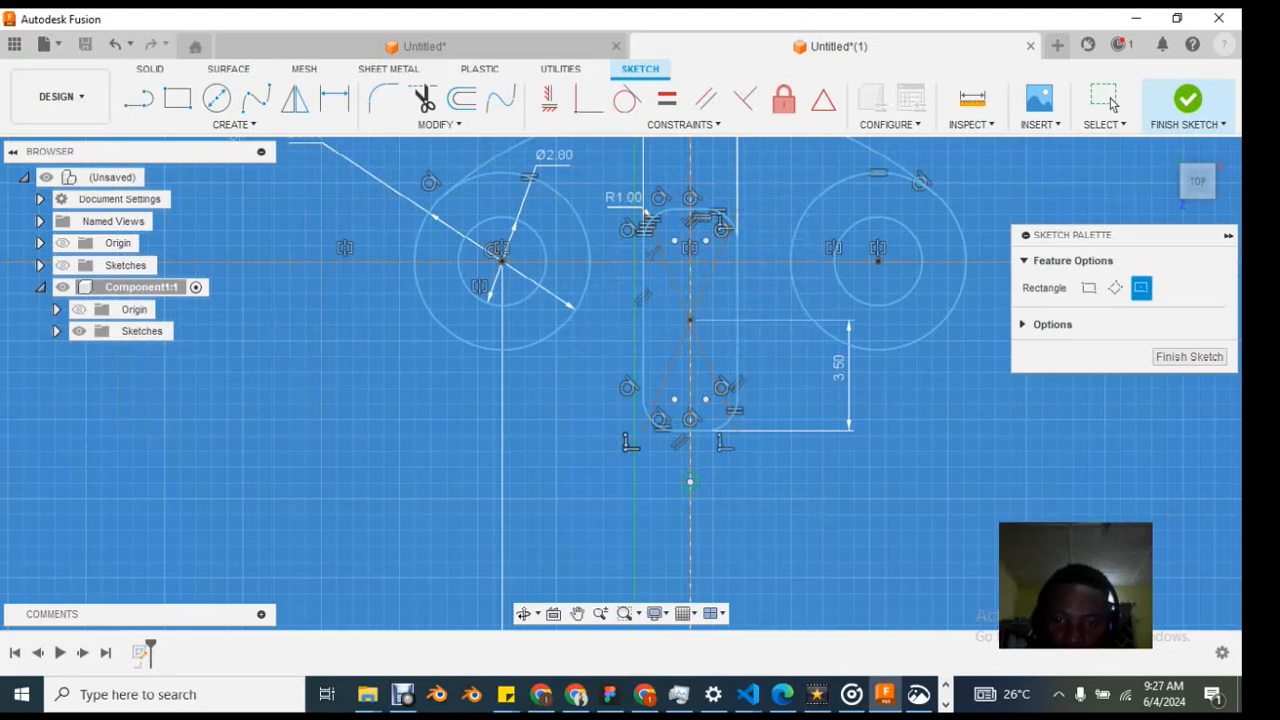
pyautogui.click(690, 482)
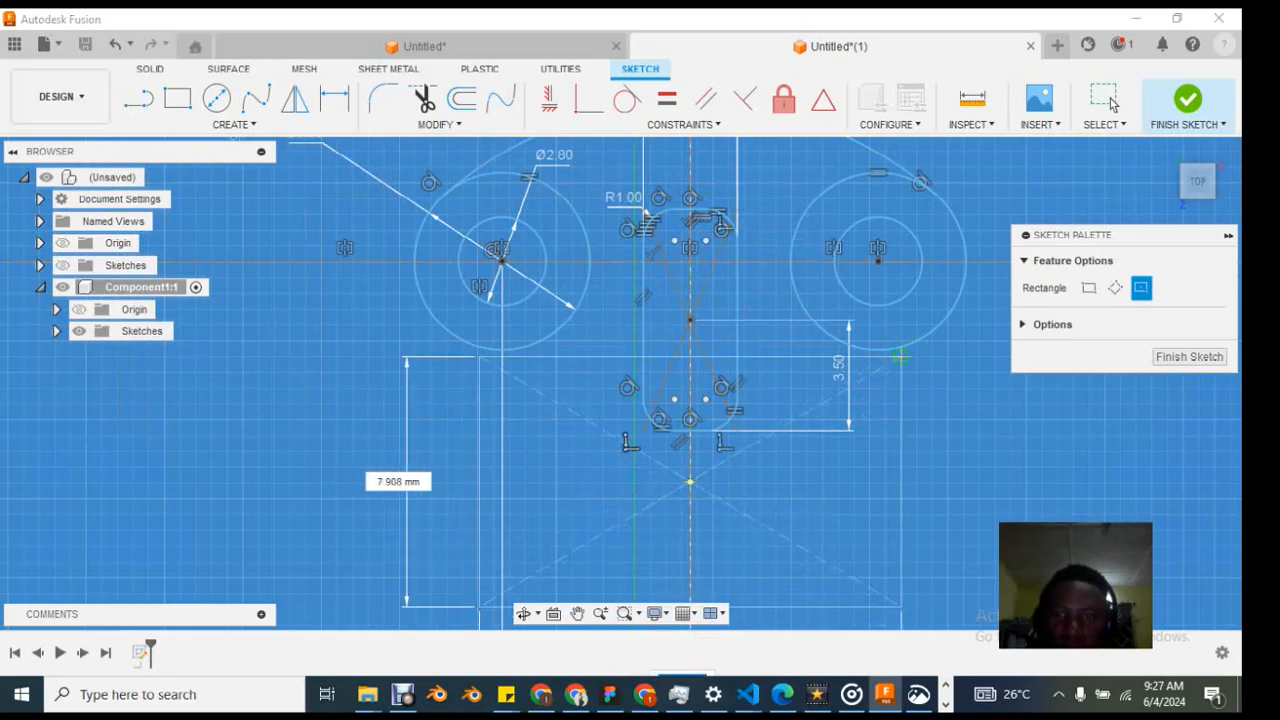
pyautogui.click(900, 374)
pyautogui.scroll(2, 650, 440)
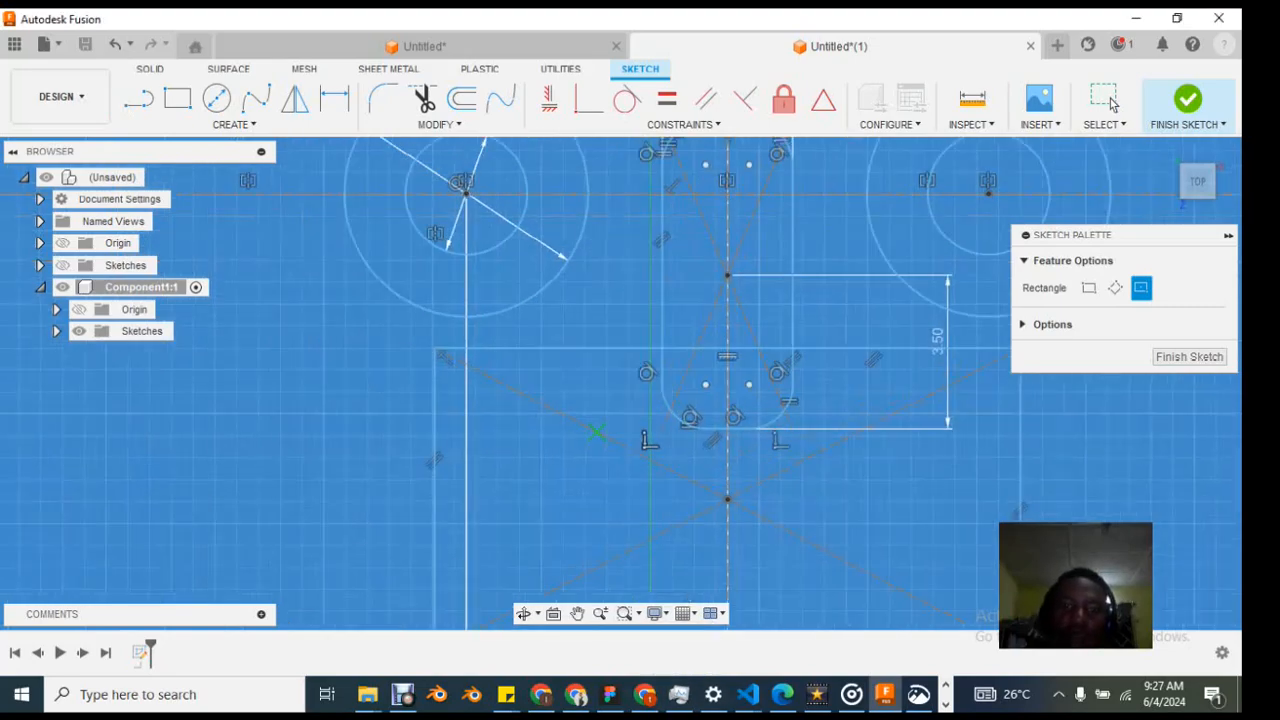
pyautogui.scroll(-4, 650, 445)
pyautogui.rightClick(363, 427)
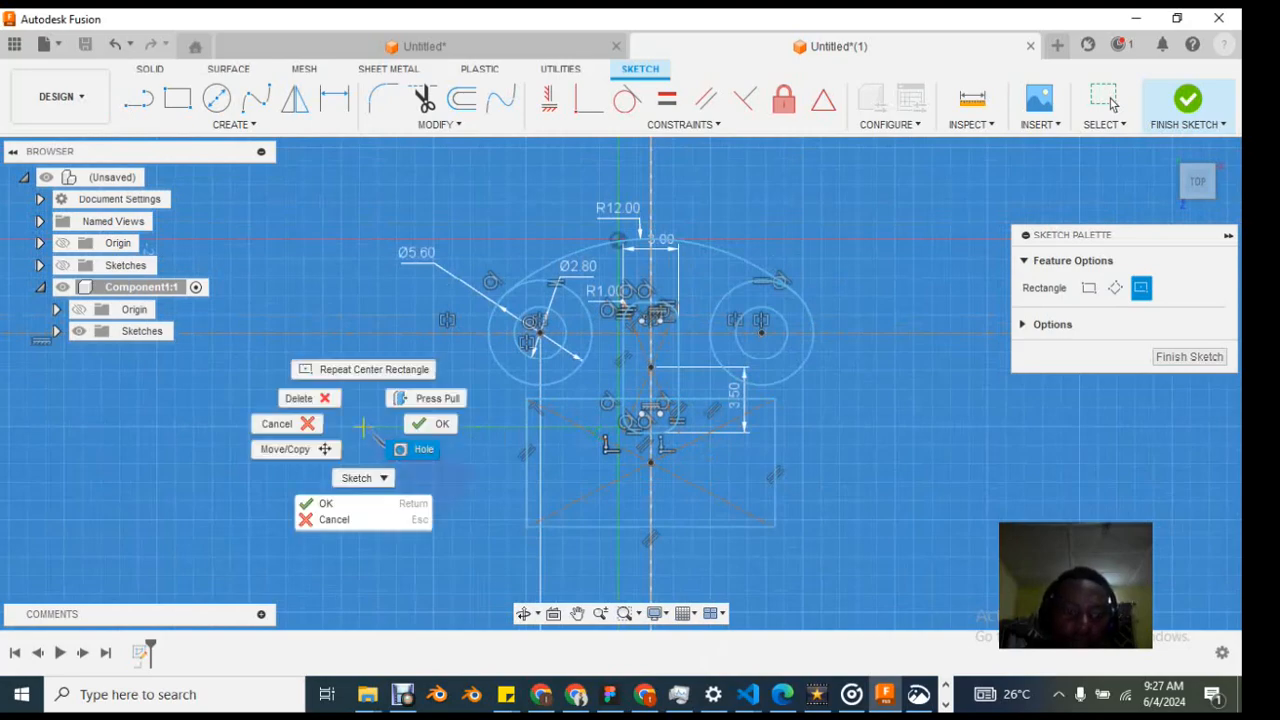
pyautogui.click(432, 425)
# Step: Try to apply a Symmetry constraint to the lower rectangle's two vertical sides about the vertical centreline
pyautogui.scroll(3, 603, 474)
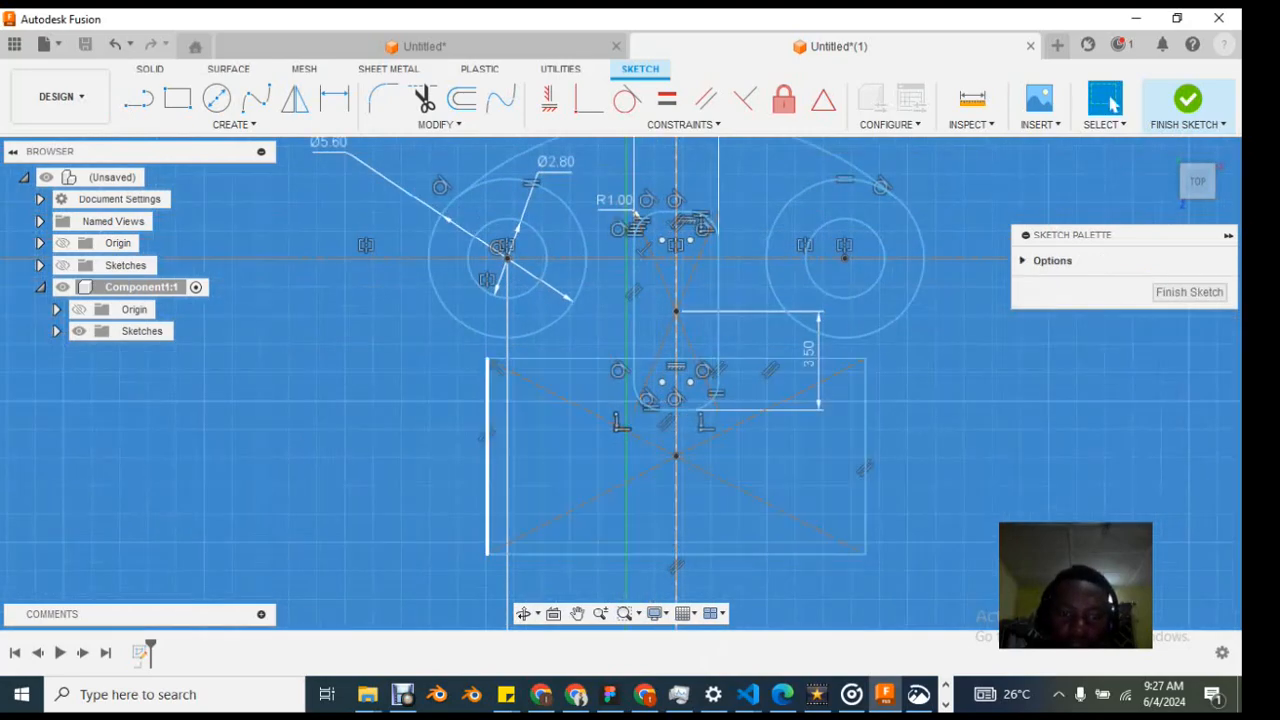
pyautogui.click(487, 468)
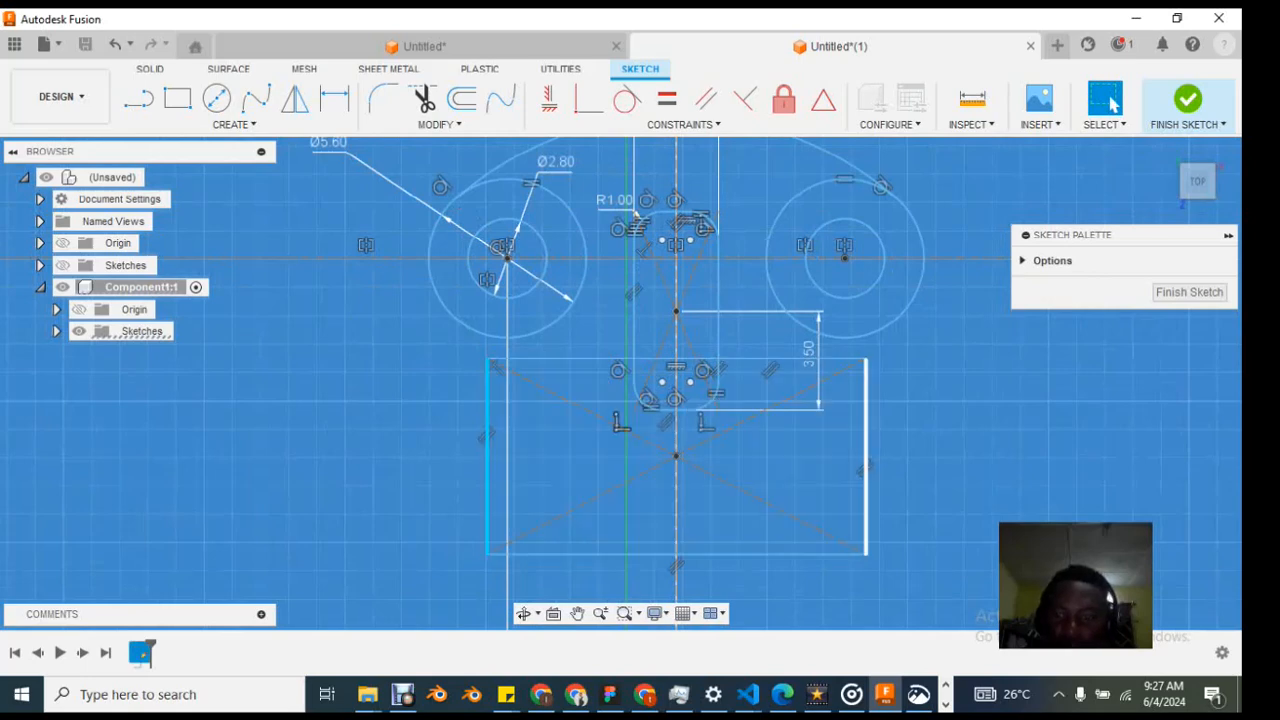
pyautogui.keyDown('ctrl'); pyautogui.click(866, 468); pyautogui.keyUp('ctrl')
pyautogui.keyDown('ctrl'); pyautogui.click(676, 336); pyautogui.keyUp('ctrl')
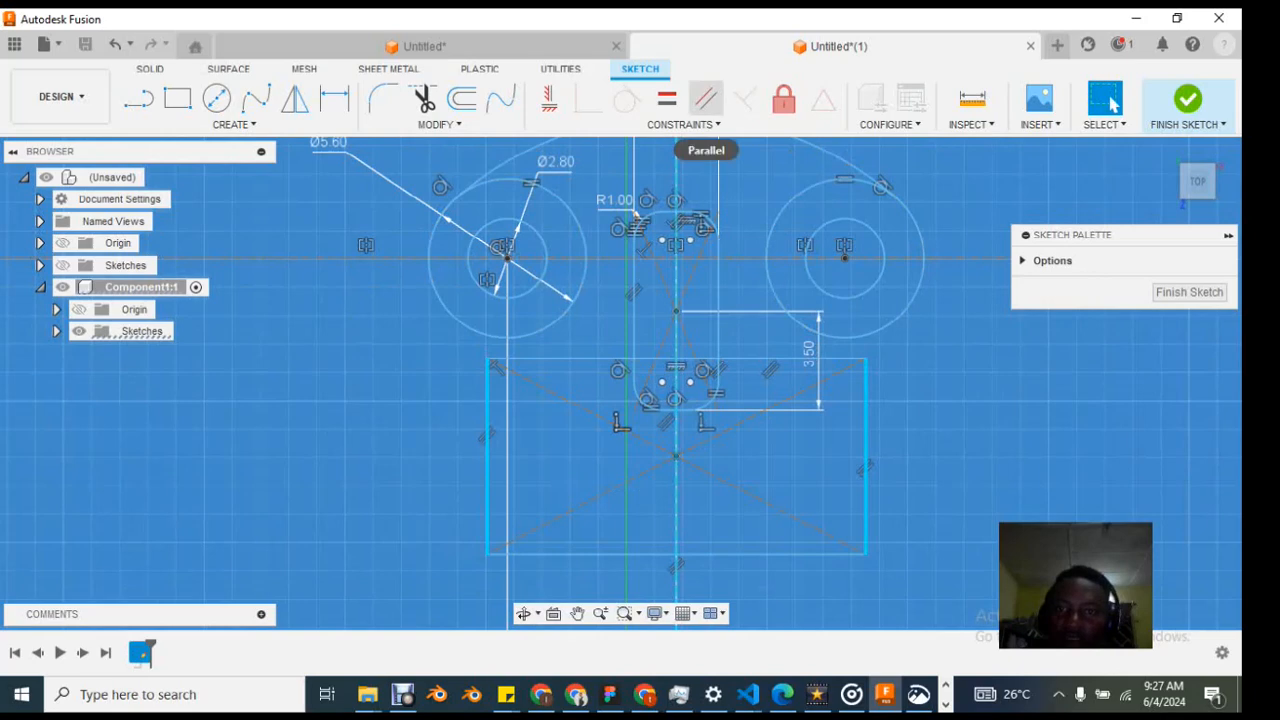
pyautogui.click(683, 124)
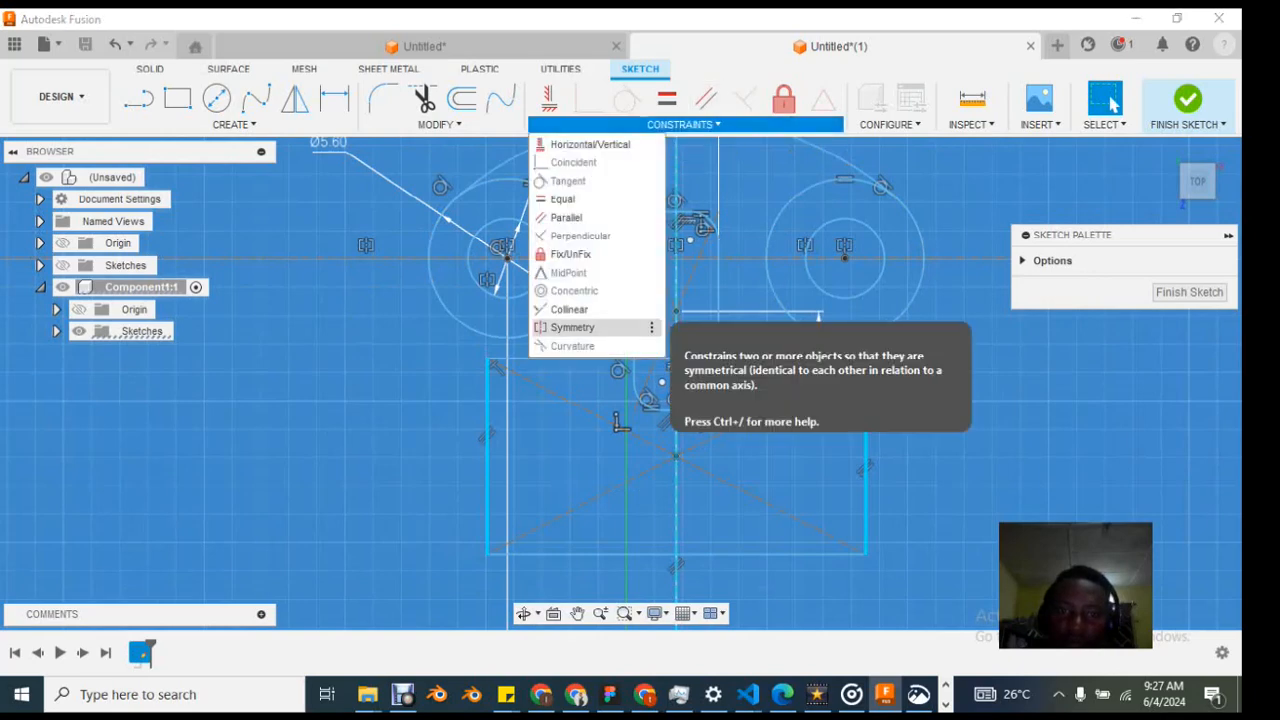
pyautogui.click(590, 327)
pyautogui.scroll(3, 868, 456)
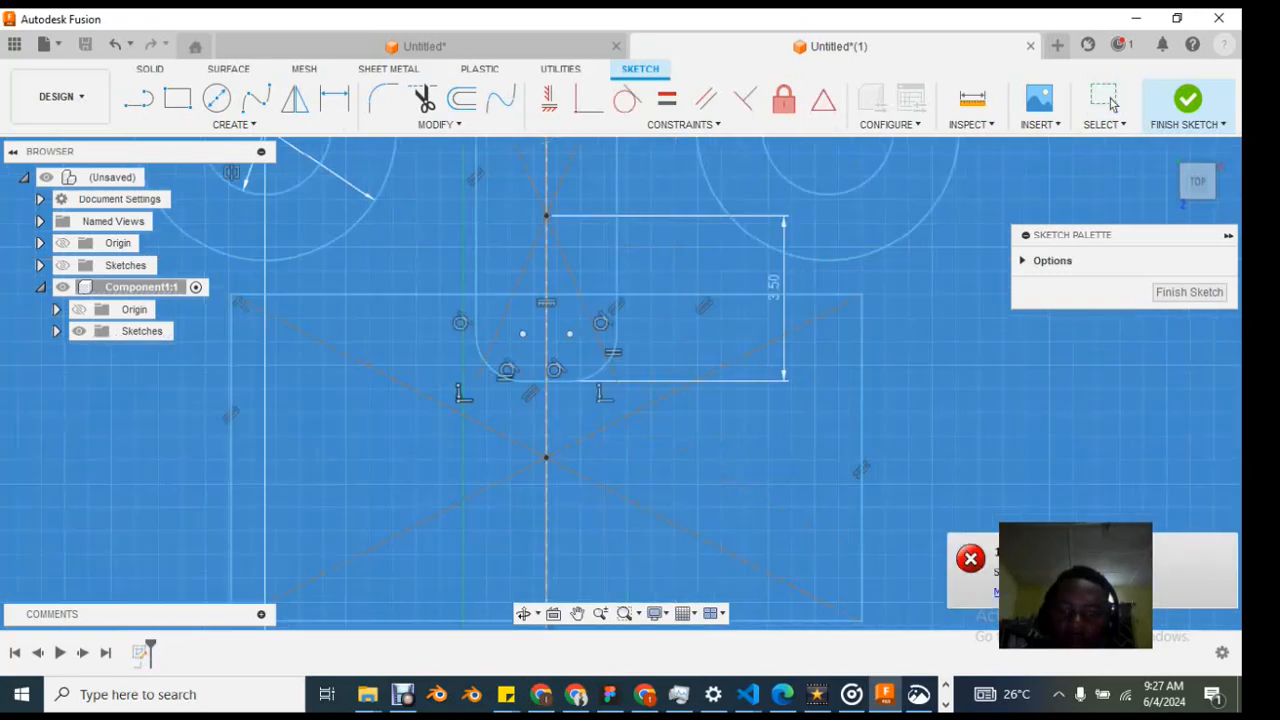
pyautogui.scroll(-6, 770, 536)
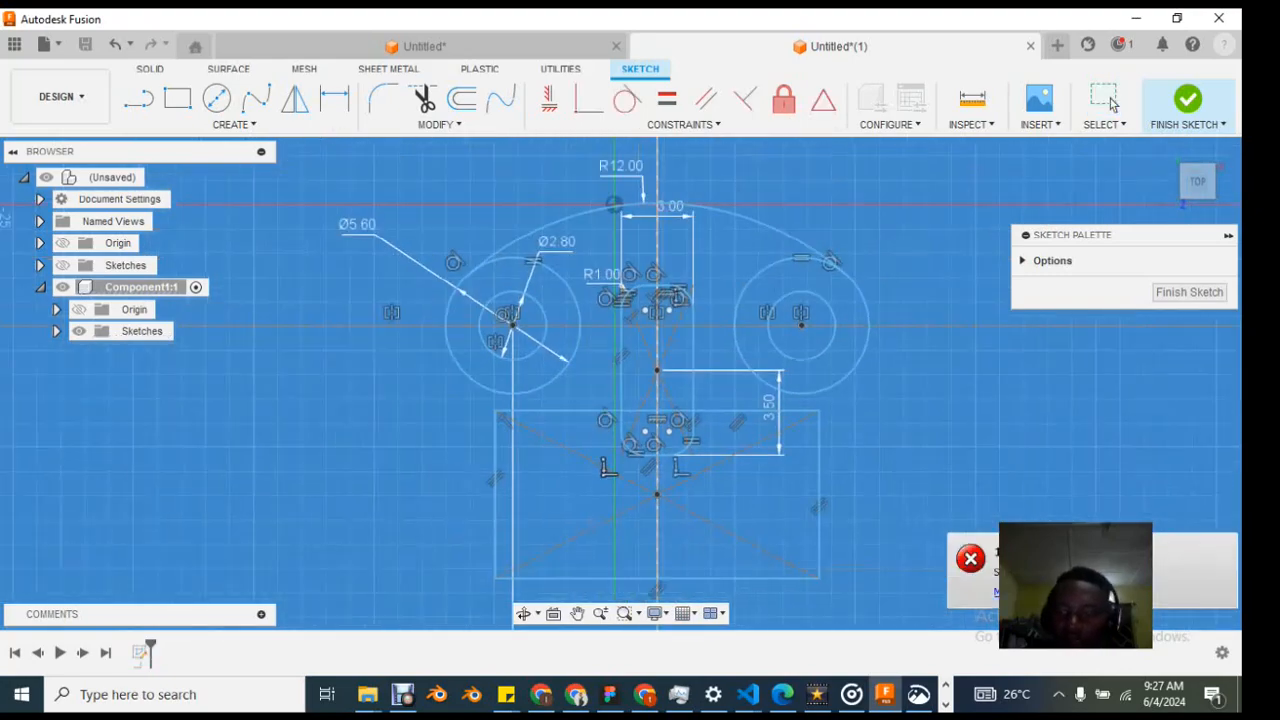
pyautogui.scroll(4, 631, 532)
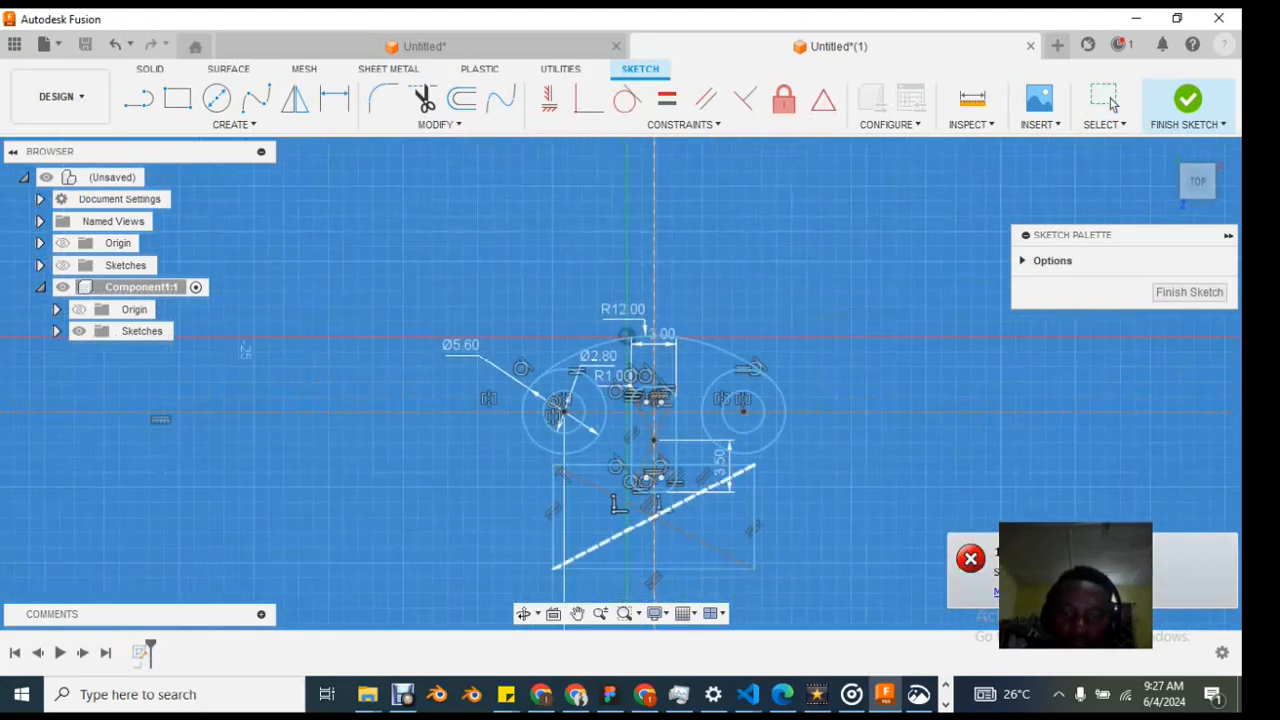
pyautogui.click(1017, 592)
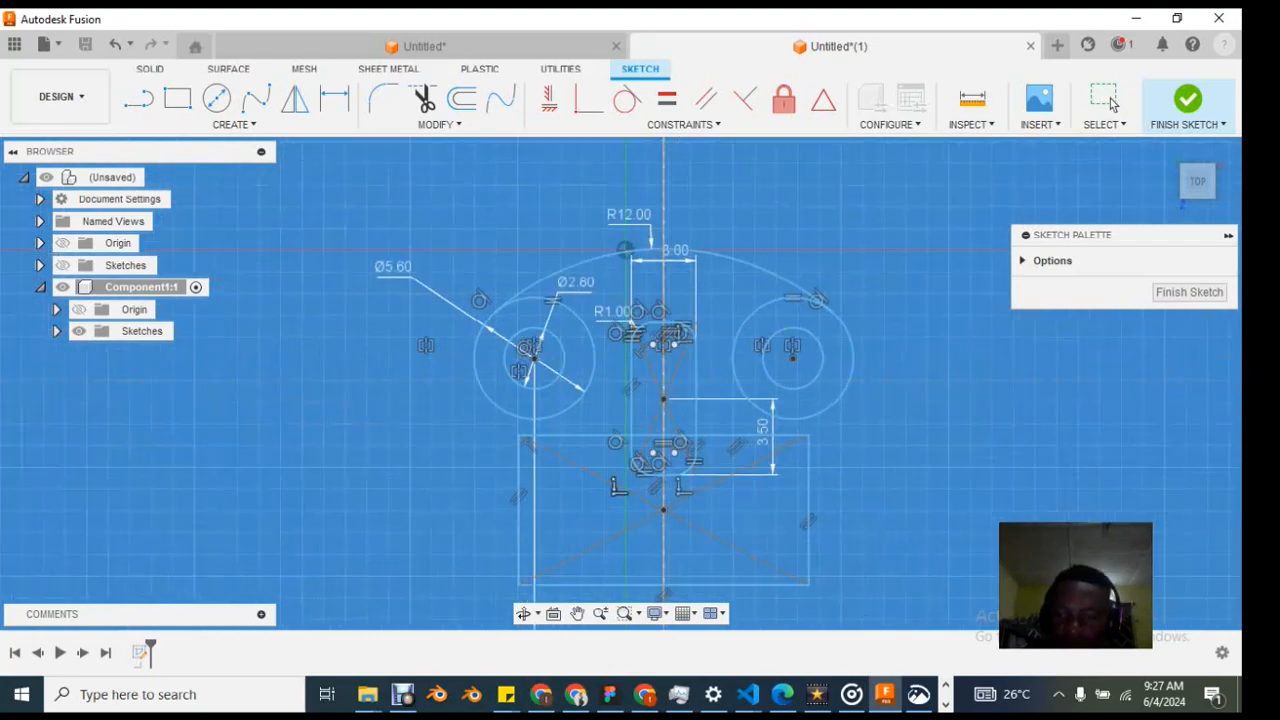
# Step: Resize the lower rectangle by its upper-left corner, narrowing it so its left side lies between the left lobe's centre and the slot
pyautogui.click(758, 438)
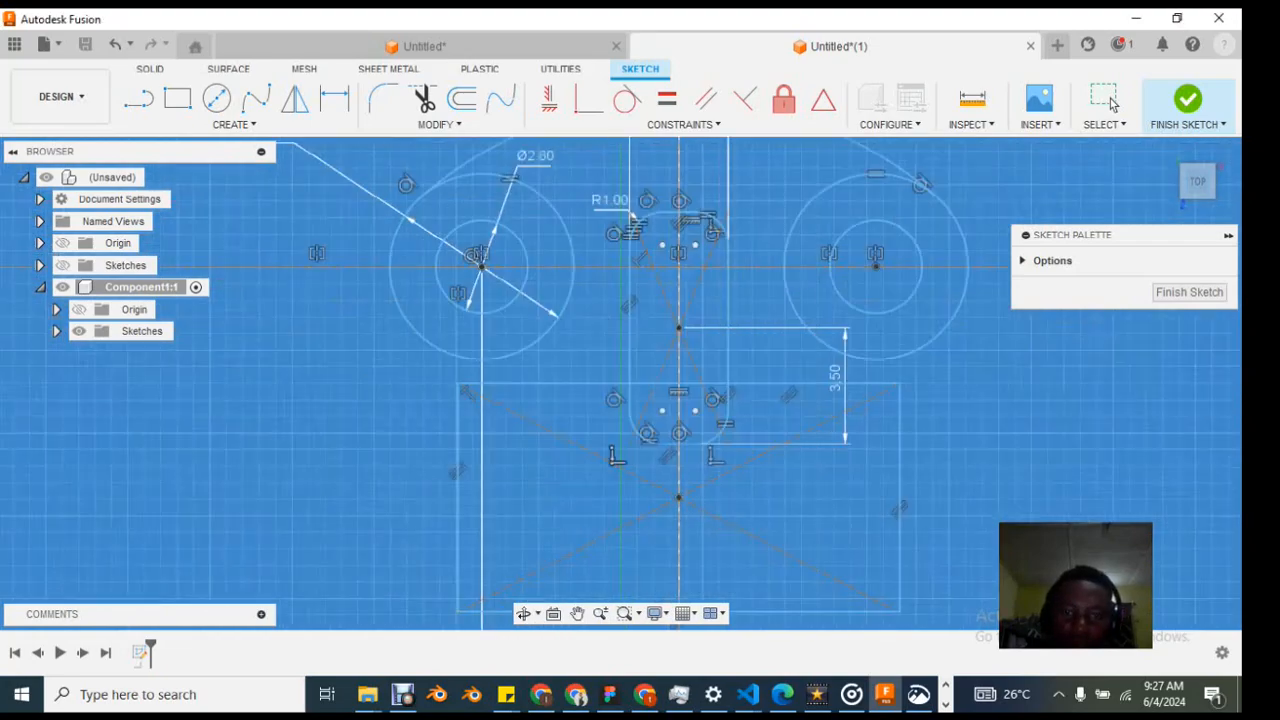
pyautogui.scroll(-4, 700, 473)
pyautogui.scroll(2, 660, 600)
pyautogui.scroll(-1, 692, 562)
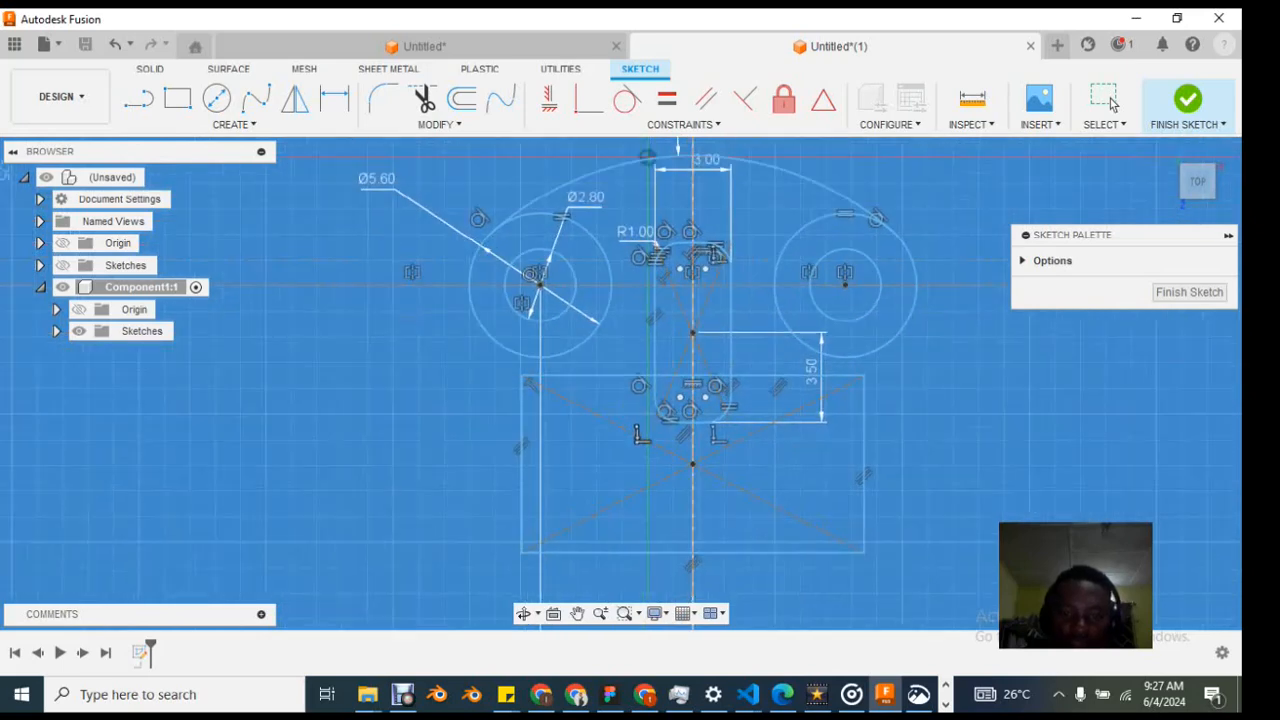
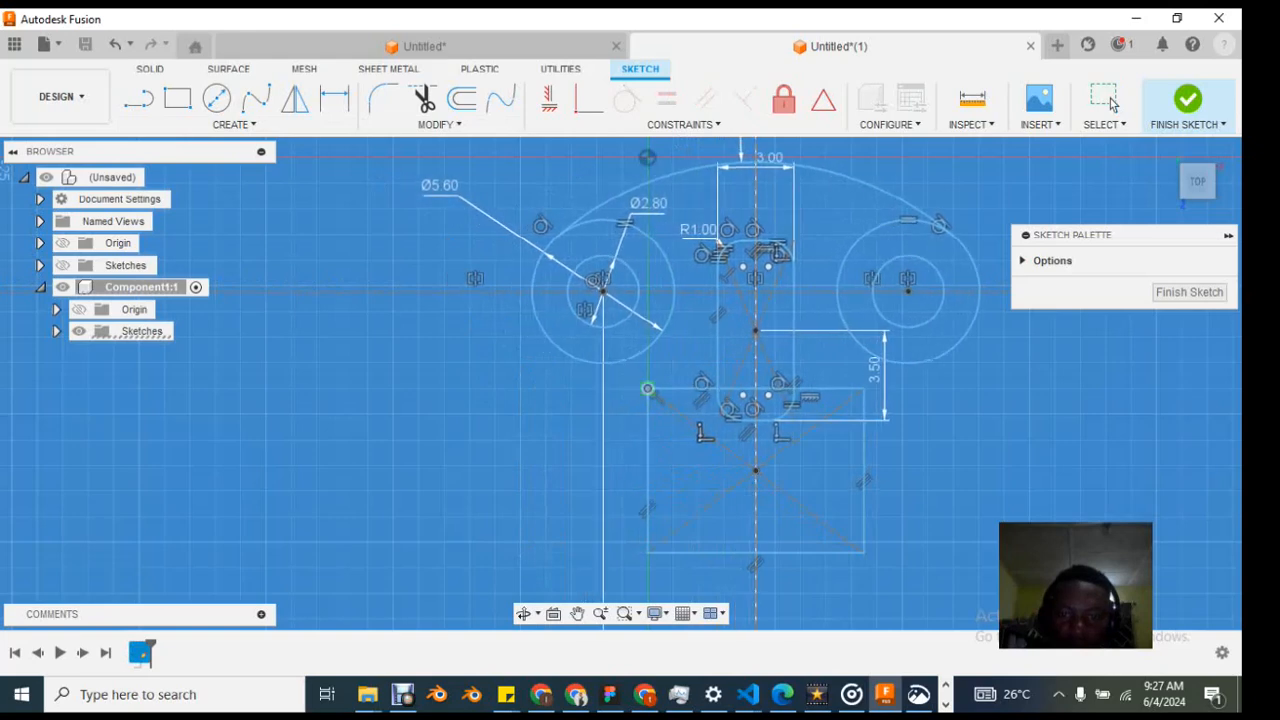
pyautogui.moveTo(622, 388)
pyautogui.mouseDown()
pyautogui.moveTo(688, 383)
pyautogui.moveTo(486, 375)
pyautogui.moveTo(631, 397)
pyautogui.mouseUp()
pyautogui.scroll(3, 785, 510)
pyautogui.scroll(-2, 790, 507)
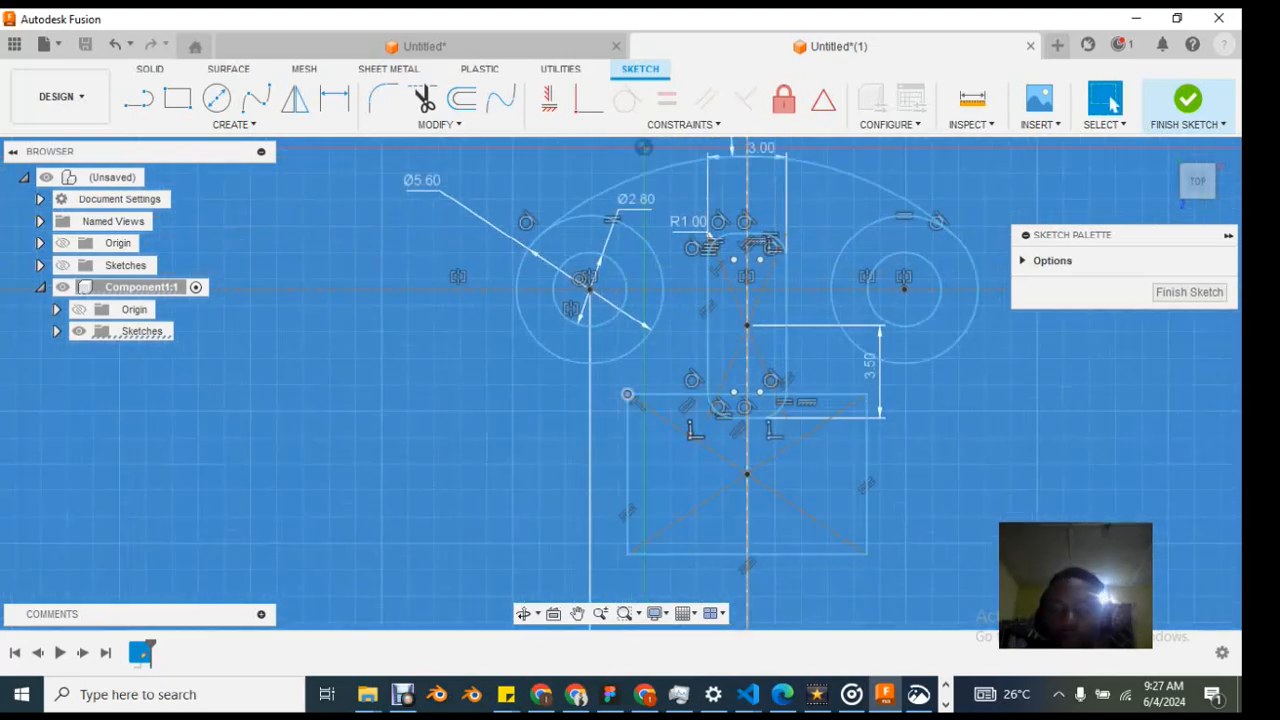
# Step: Check the reference drawing, and try to dimension the horizontal distance from the left lobe's centre to the vertical centreline, cancelling the driven dimension
pyautogui.click(918, 694)
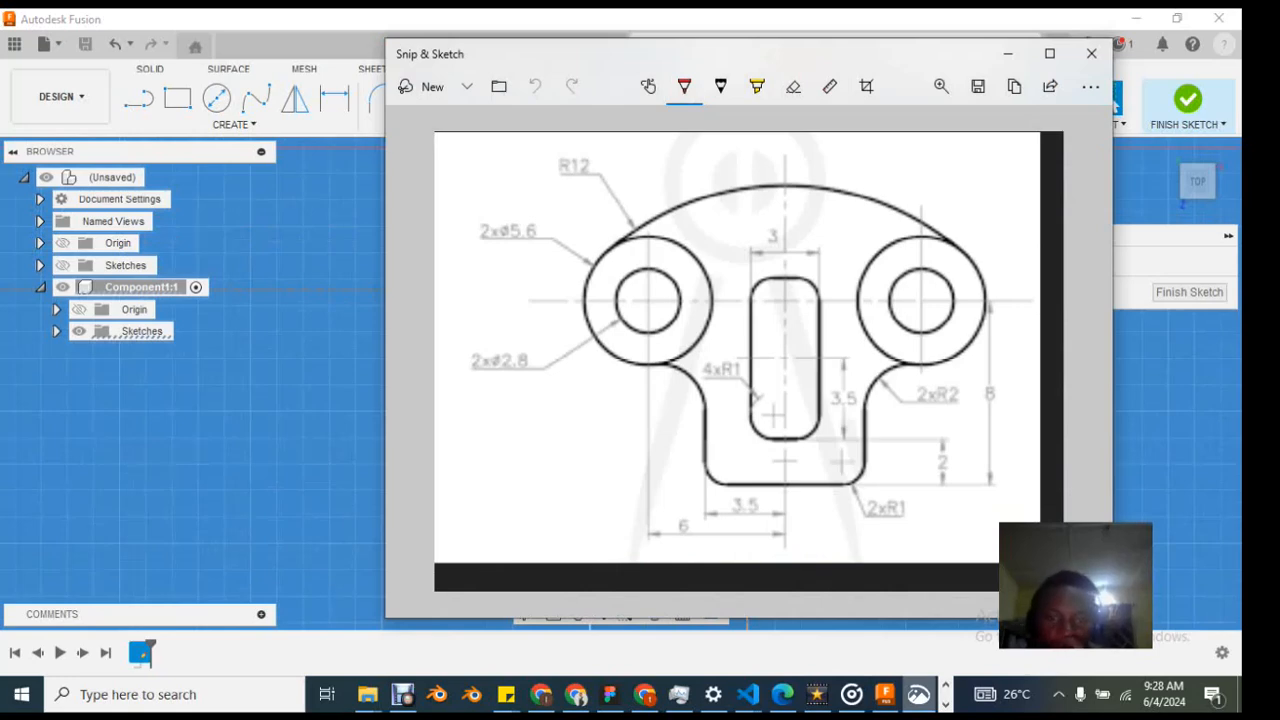
pyautogui.click(918, 694)
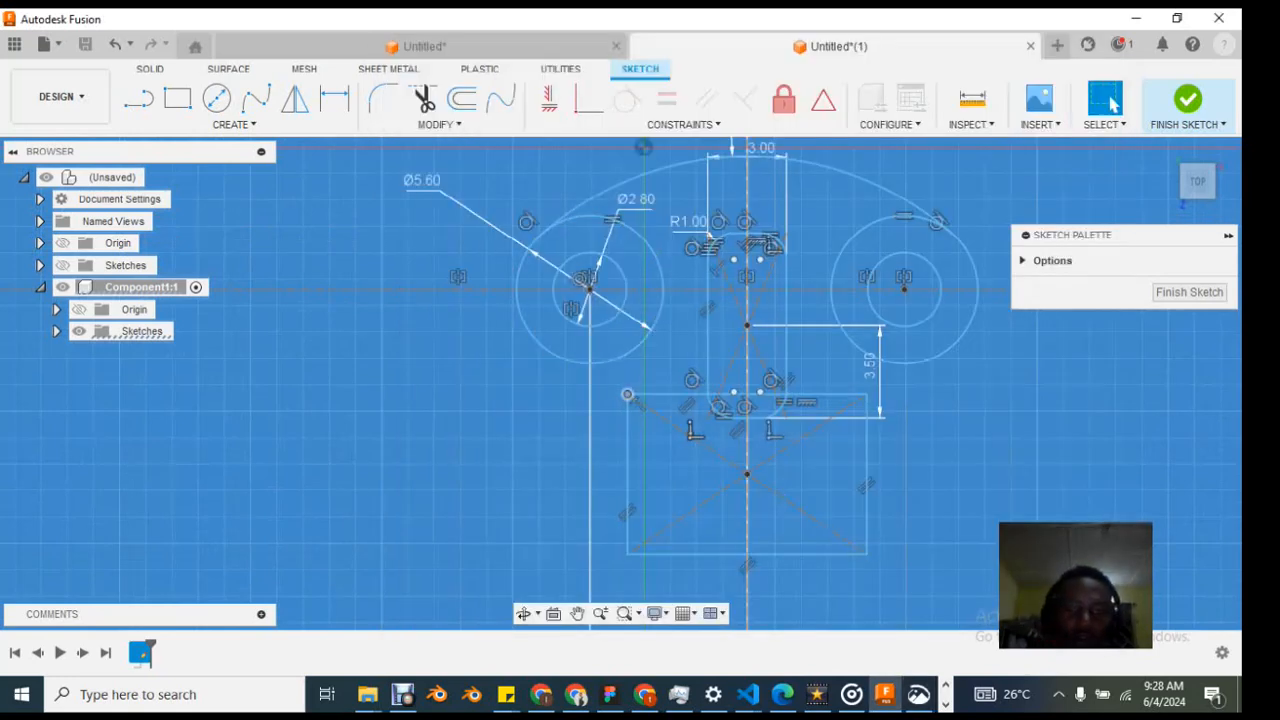
pyautogui.press('d')
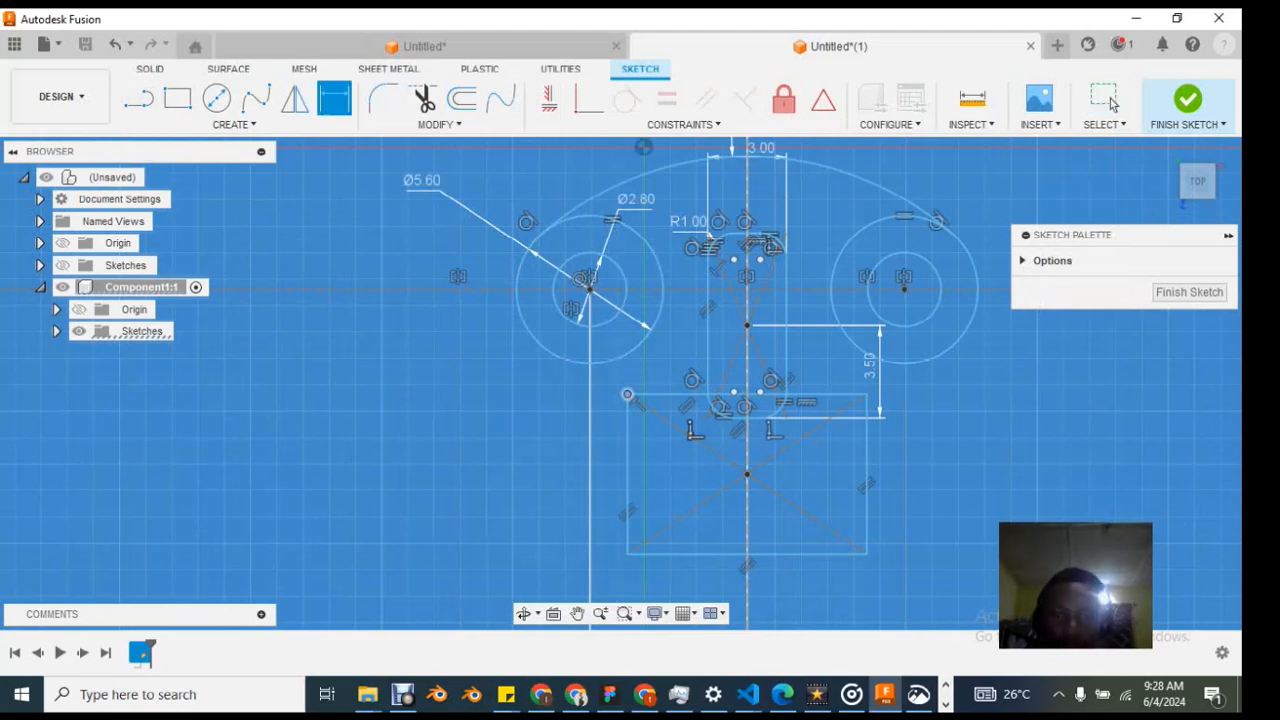
pyautogui.click(741, 541)
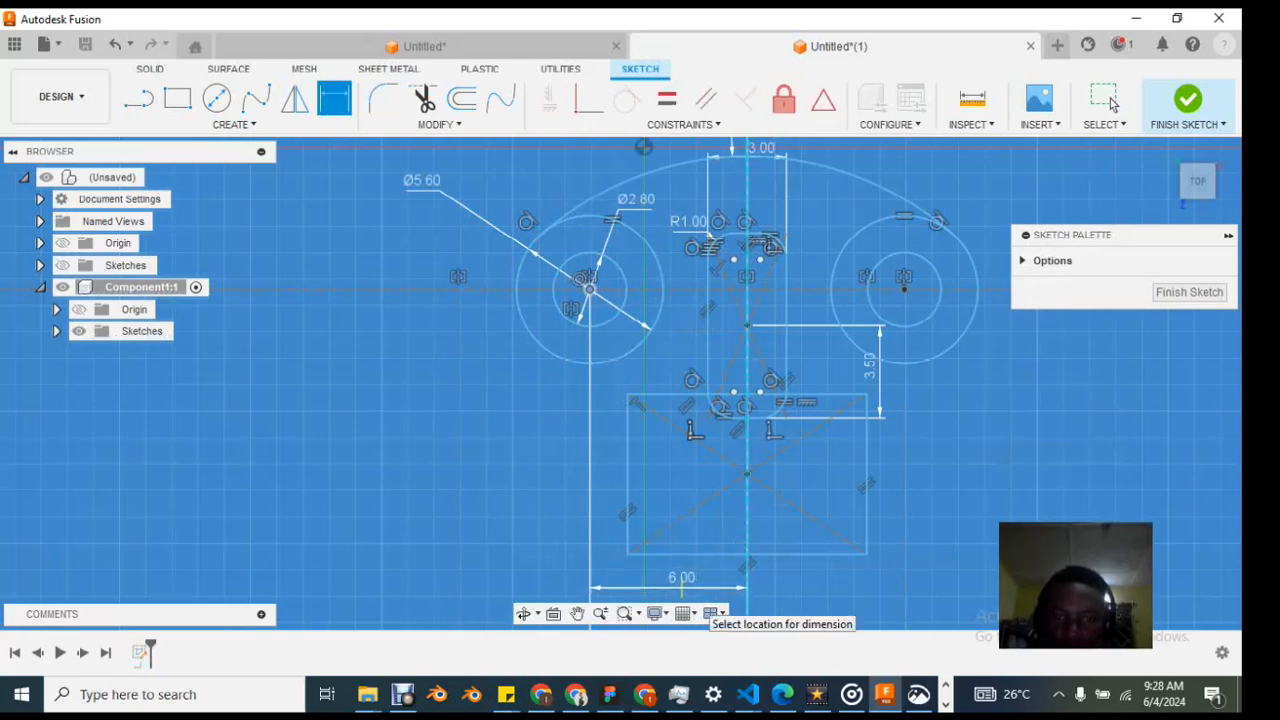
pyautogui.click(681, 588)
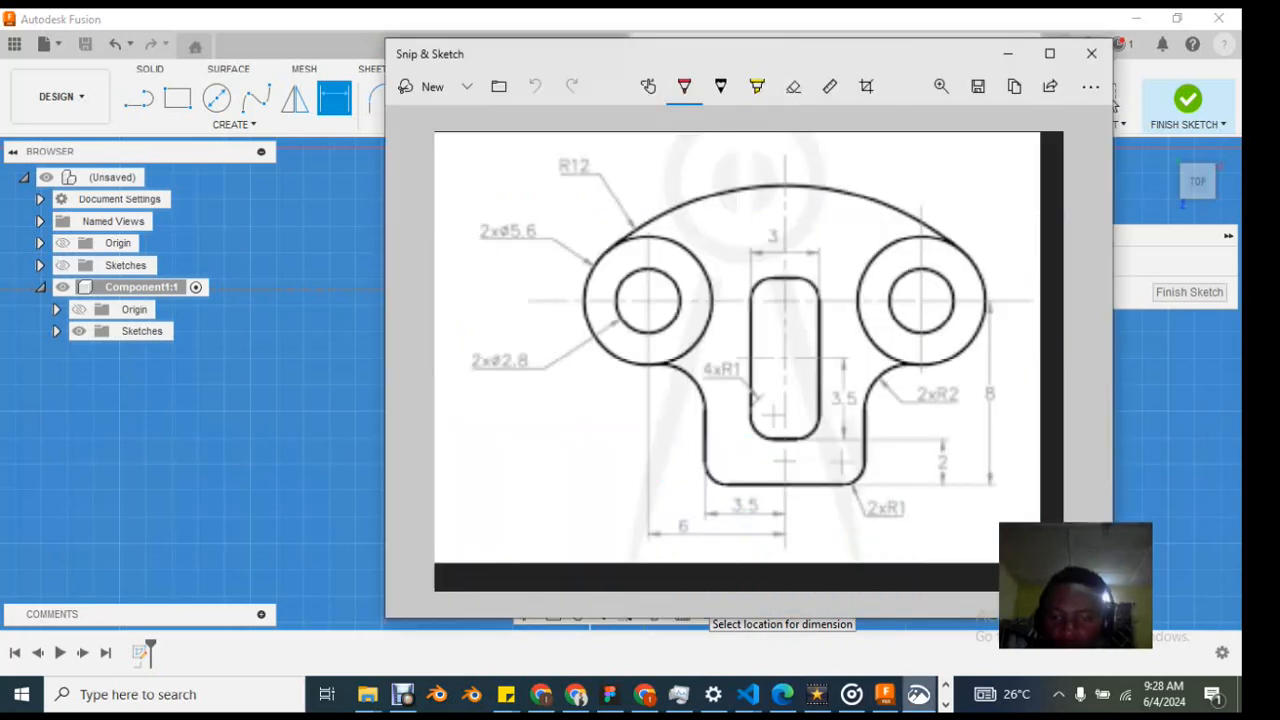
pyautogui.click(918, 694)
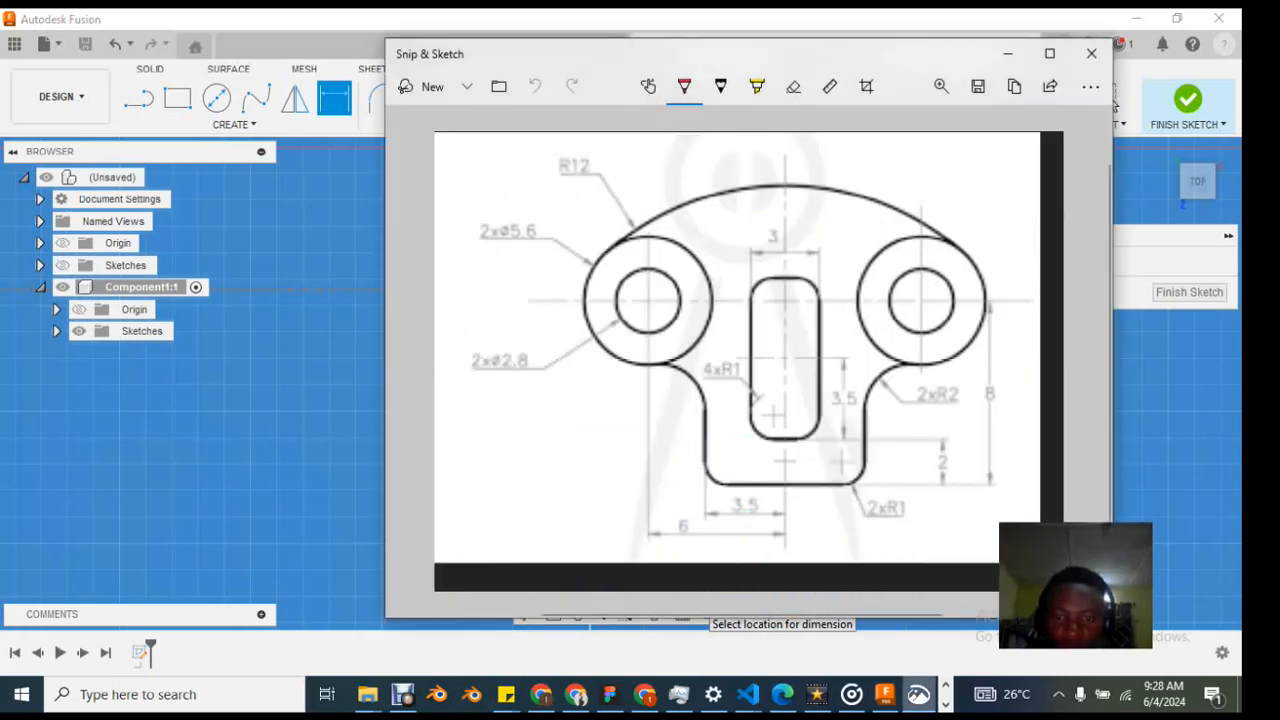
pyautogui.click(1113, 104)
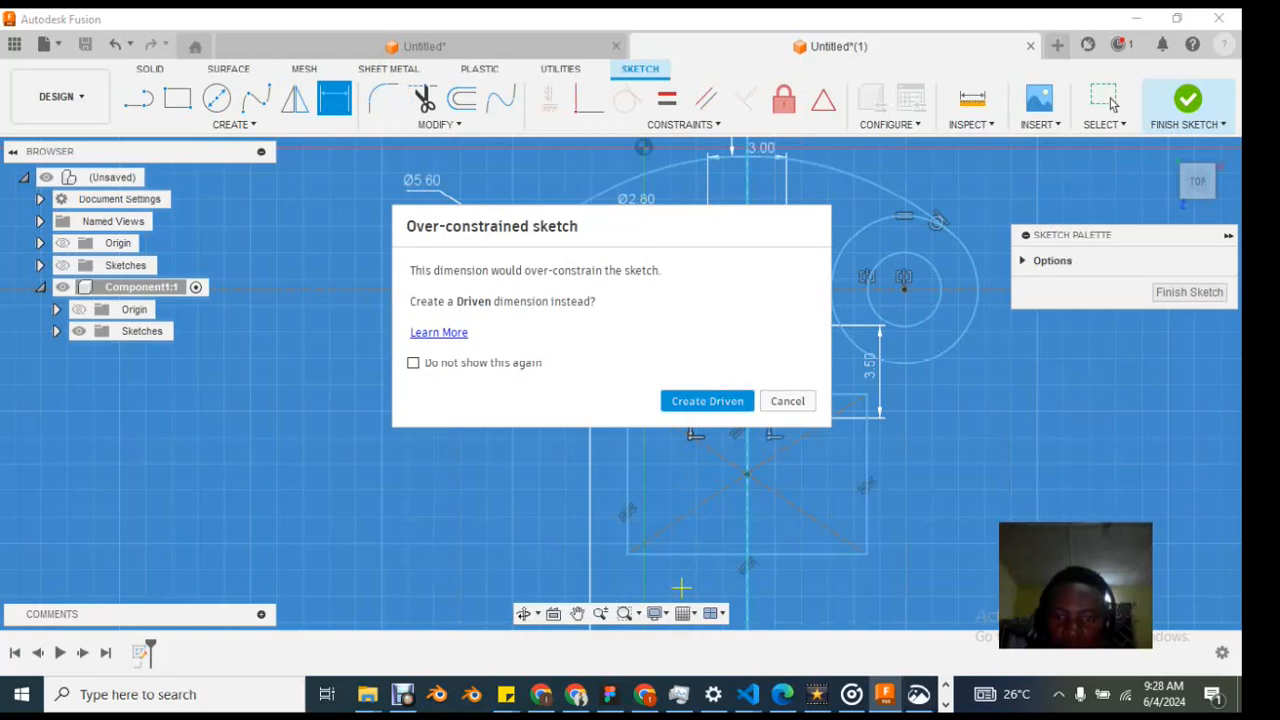
pyautogui.click(788, 401)
pyautogui.scroll(2, 746, 530)
pyautogui.scroll(-3, 686, 486)
pyautogui.scroll(-4, 705, 545)
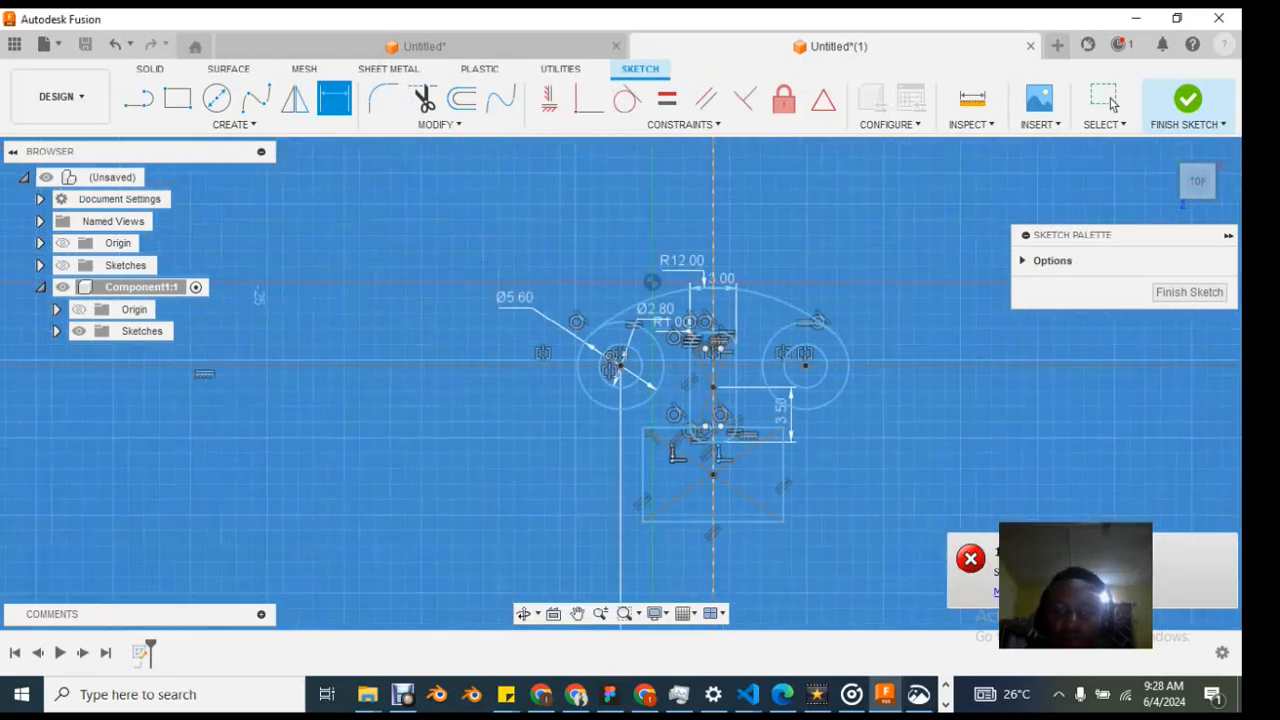
# Step: Dimension the horizontal distance from the lower rectangle's left side to the vertical centreline as 3.5 mm
pyautogui.scroll(2, 705, 545)
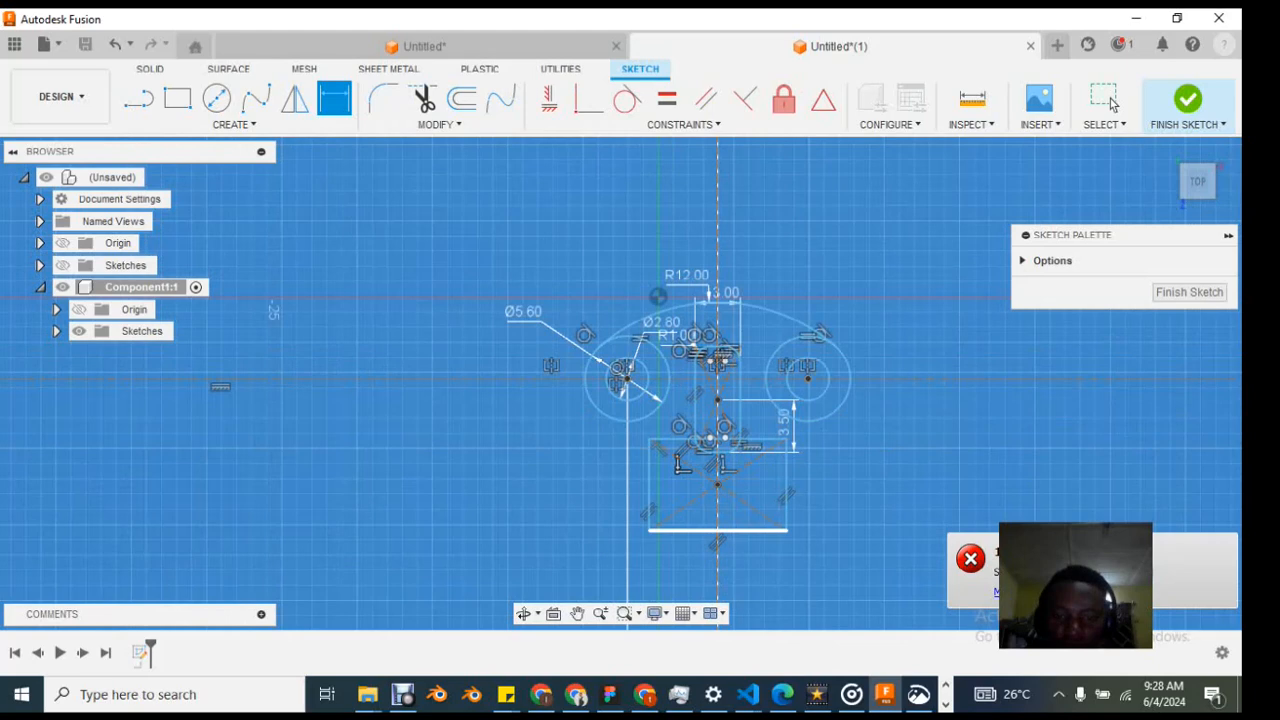
pyautogui.click(650, 485)
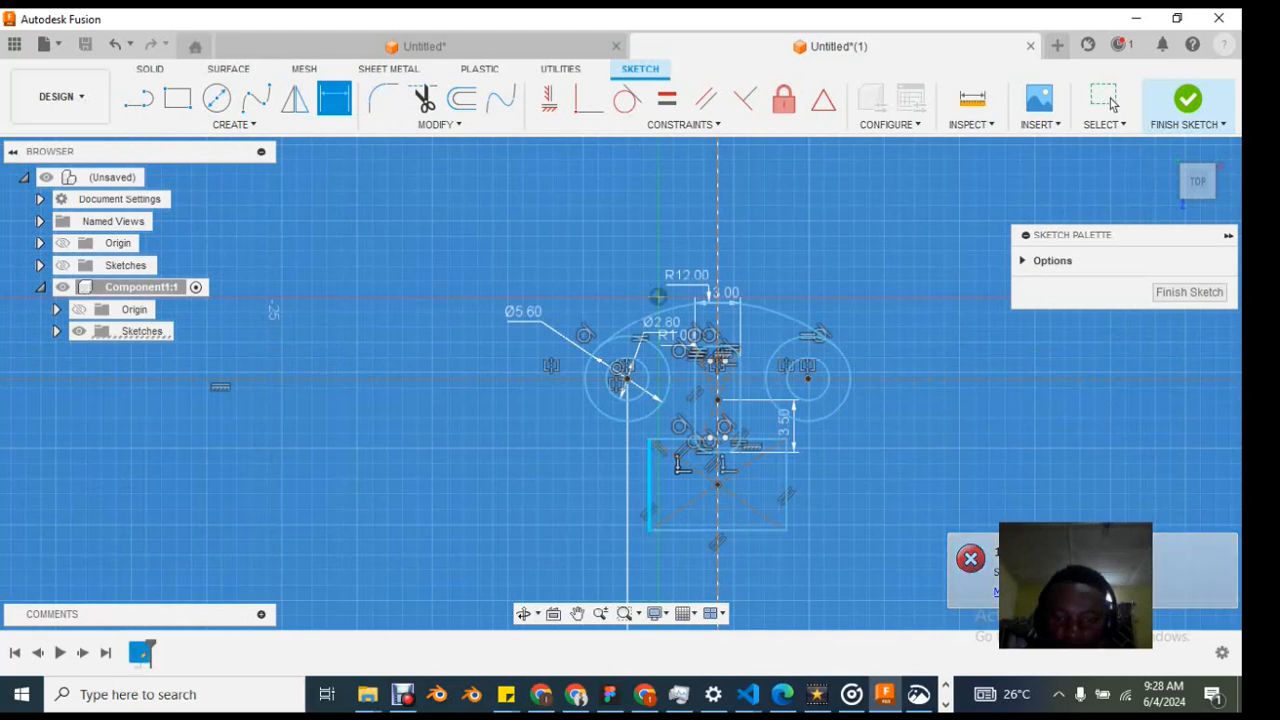
pyautogui.click(717, 497)
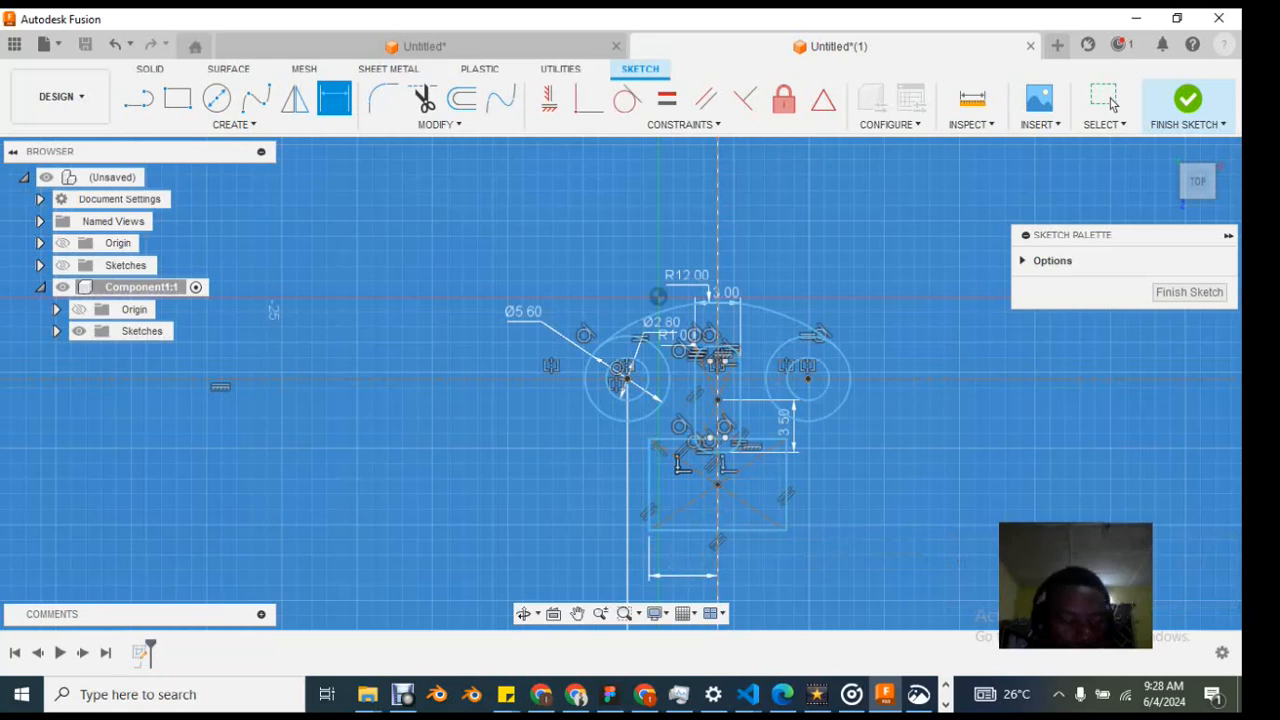
pyautogui.click(705, 572)
pyautogui.write('3.5')
pyautogui.press('Return')
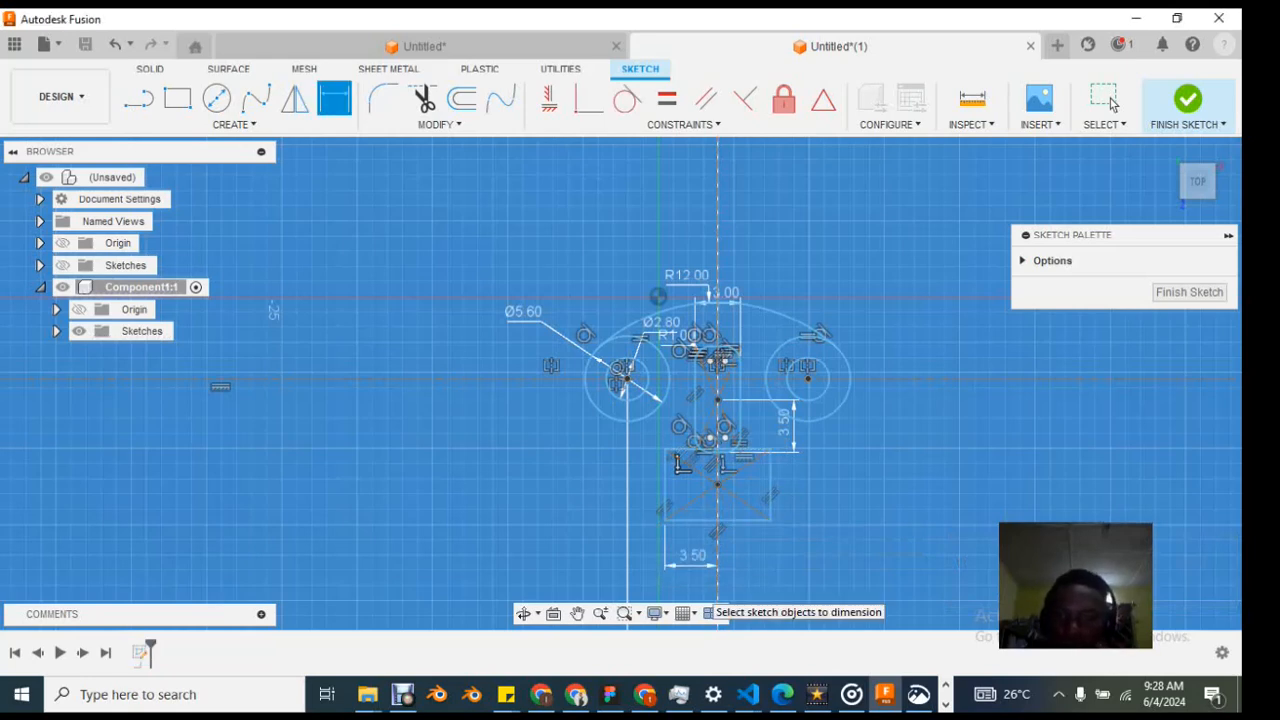
# Step: Check the reference drawing and dimension the distance from the lobes' horizontal centreline to the lower rectangle's bottom edge as 8 mm
pyautogui.hotkey('alt', 'Tab')
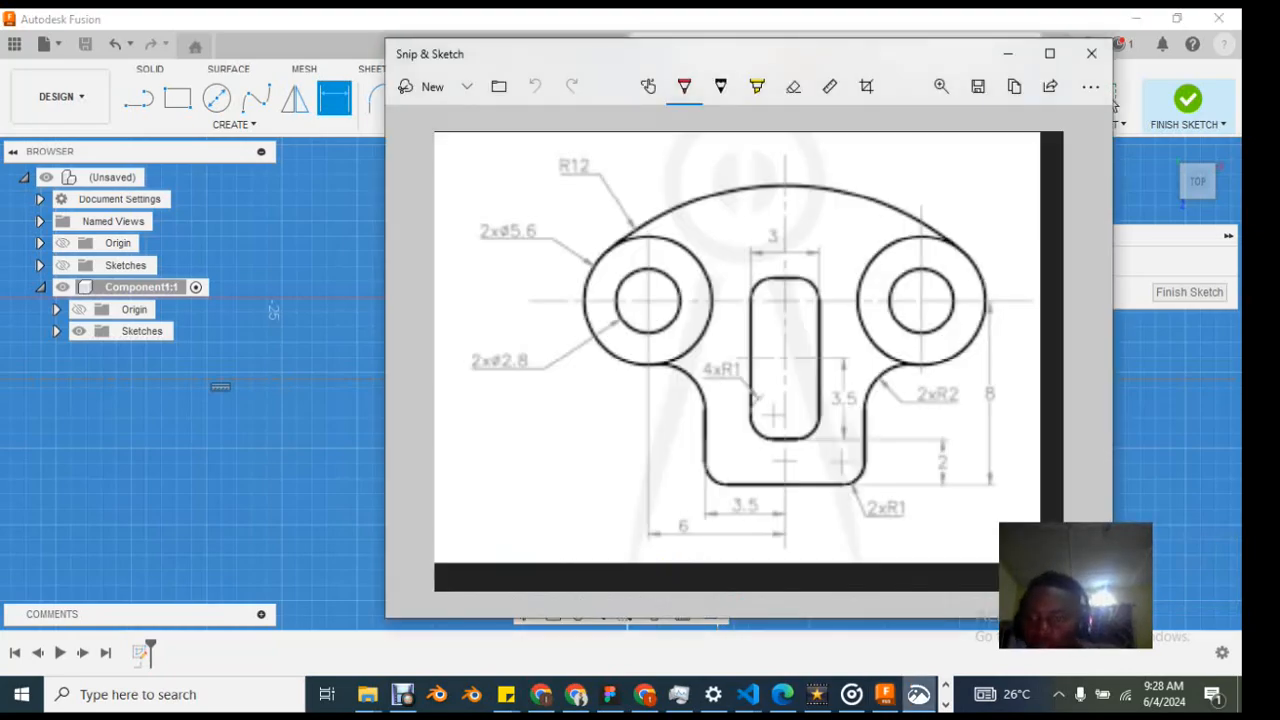
pyautogui.hotkey('alt', 'Tab')
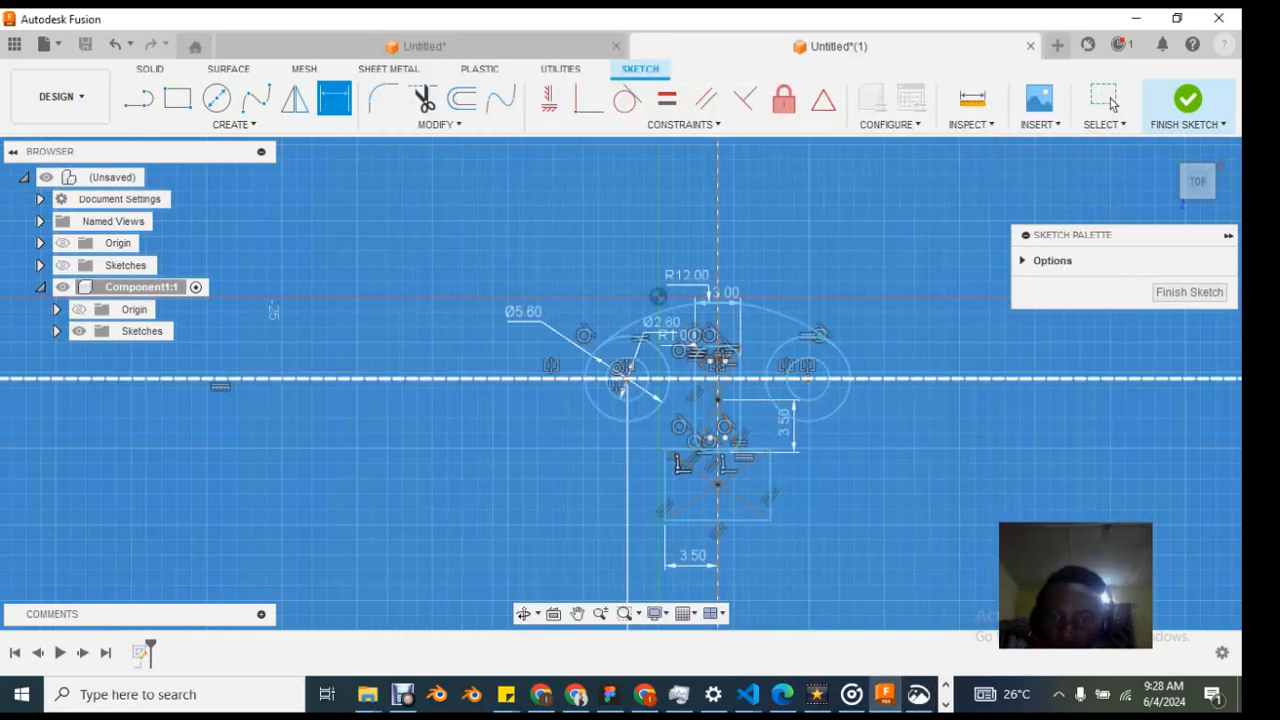
pyautogui.click(751, 524)
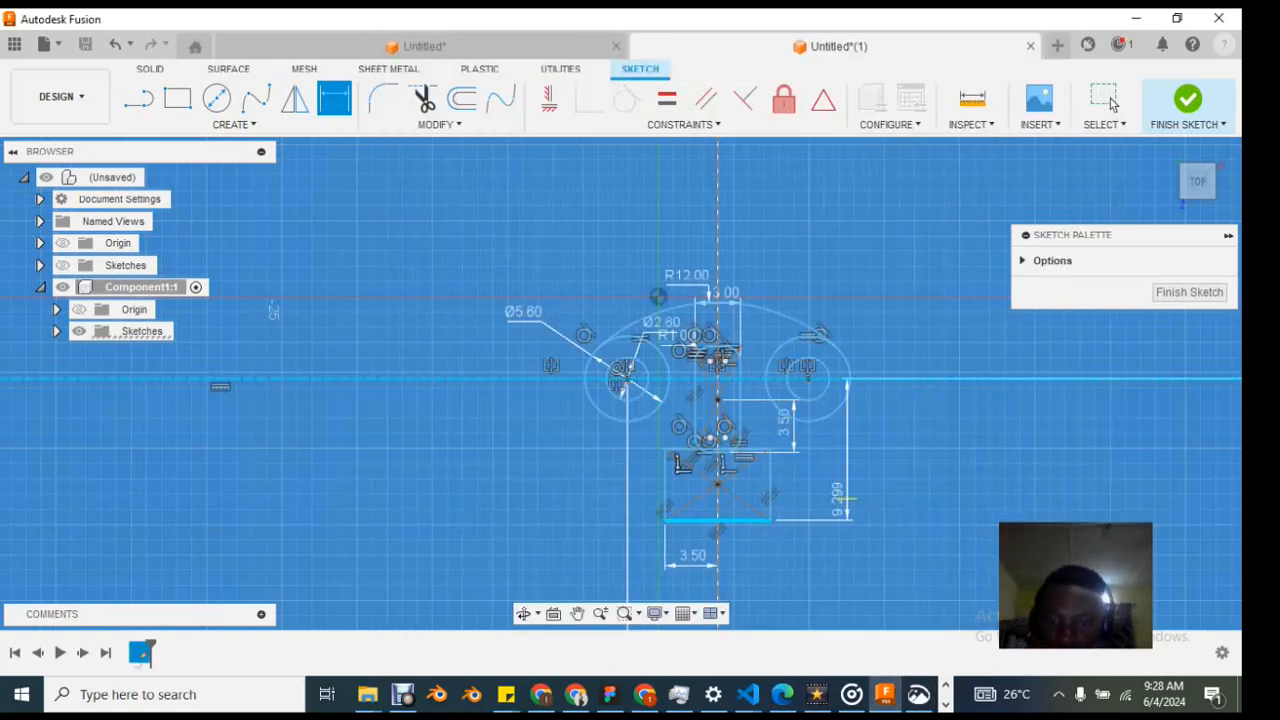
pyautogui.click(908, 479)
pyautogui.write('8')
pyautogui.press('Return')
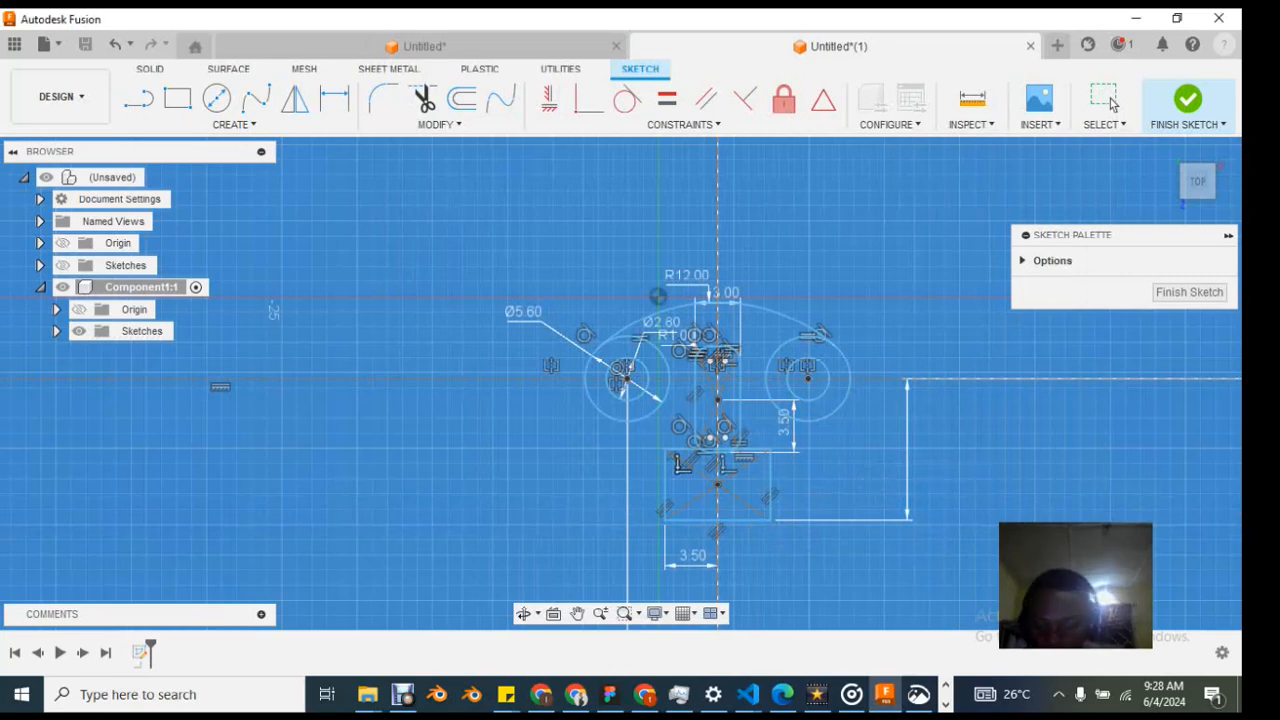
# Step: Check the reference drawing and dimension the vertical distance from the slot's bottom edge to the rectangle's bottom edge as 2 mm
pyautogui.hotkey('alt', 'Tab')
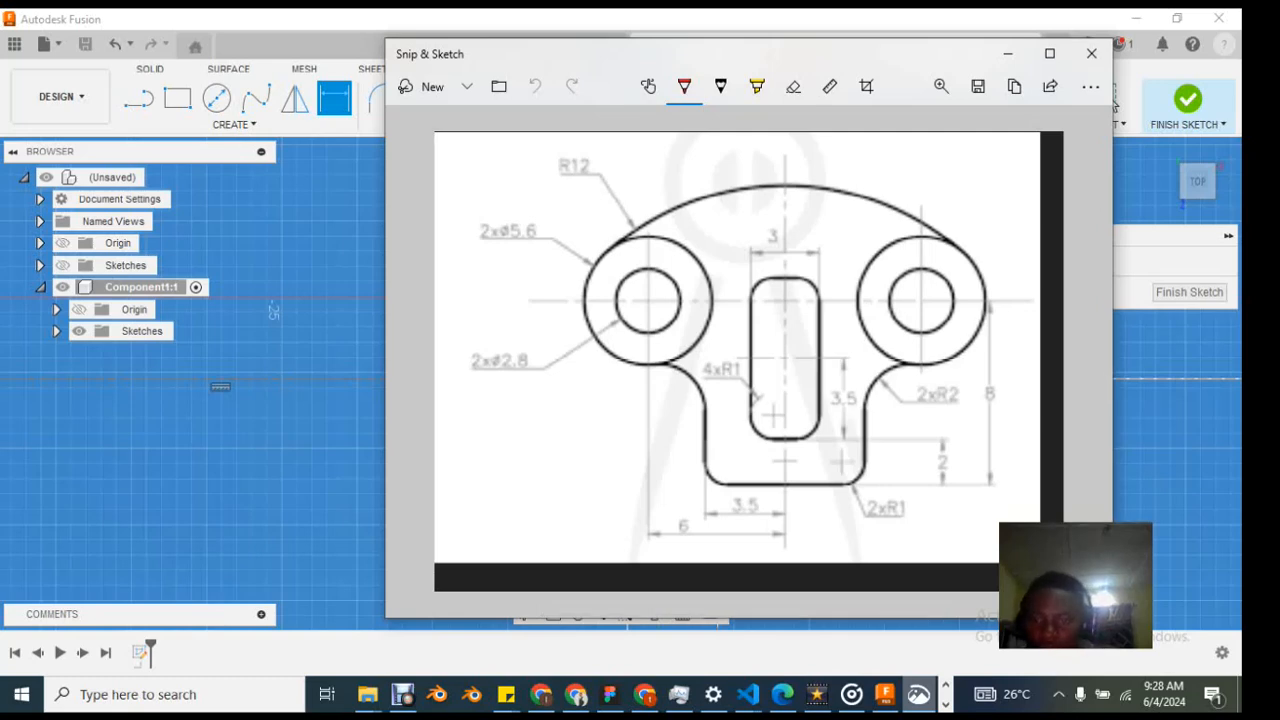
pyautogui.hotkey('alt', 'Tab')
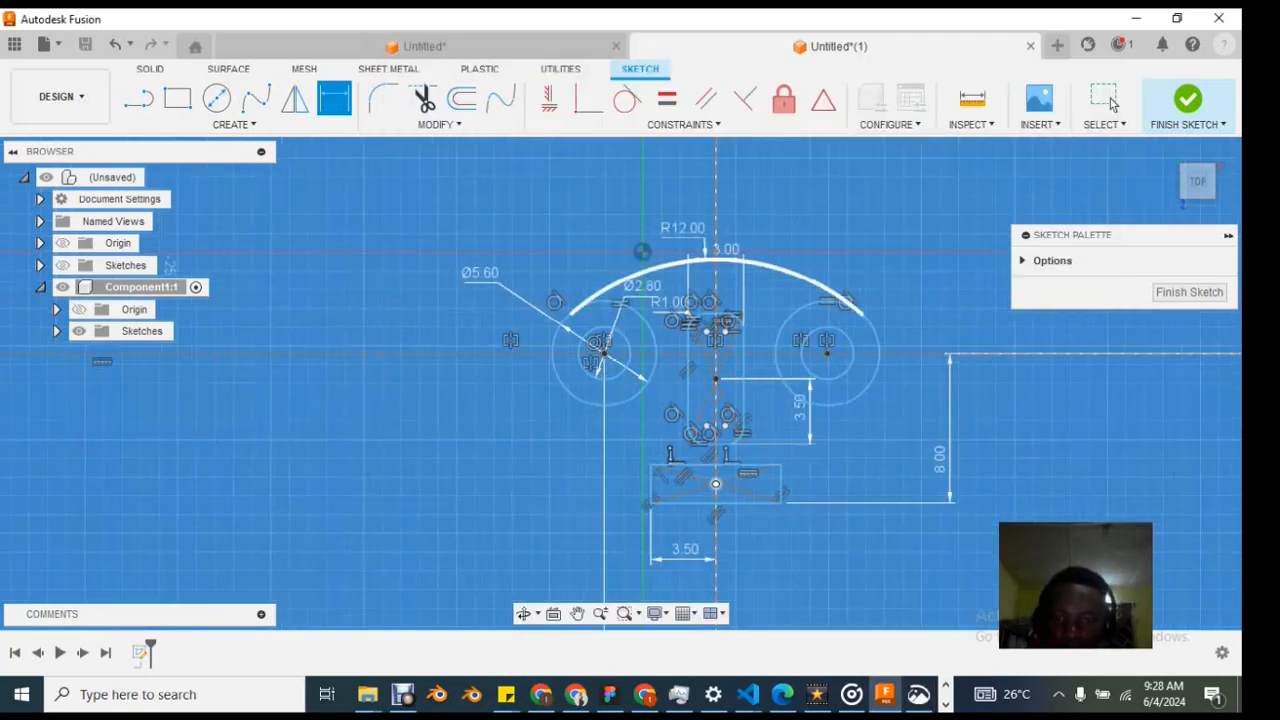
pyautogui.hotkey('alt', 'Tab')
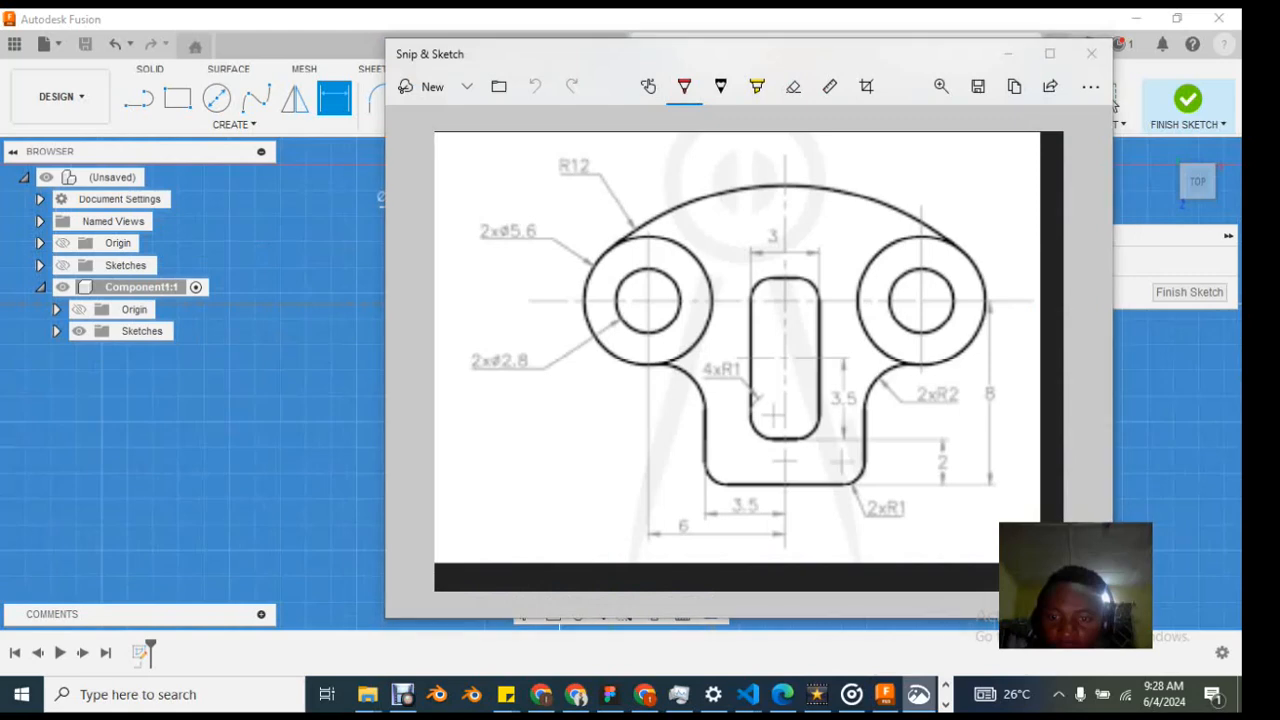
pyautogui.hotkey('alt', 'Tab')
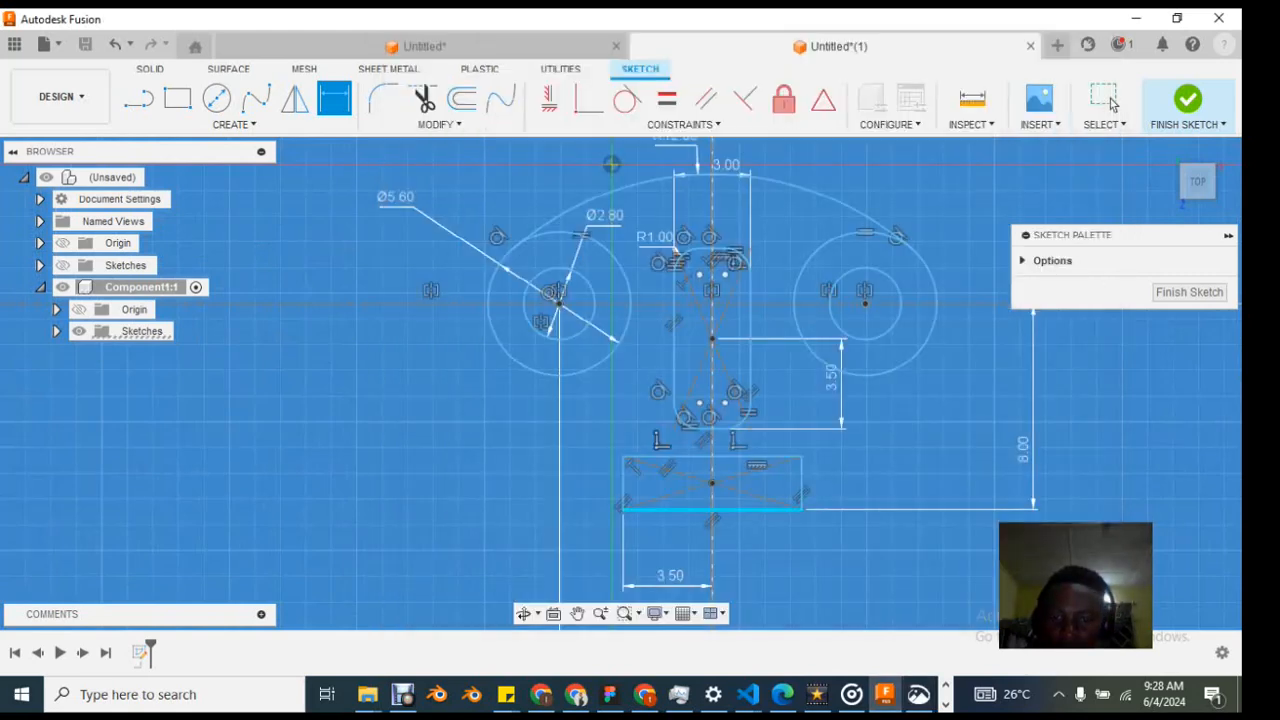
pyautogui.scroll(3, 727, 436)
pyautogui.click(717, 427)
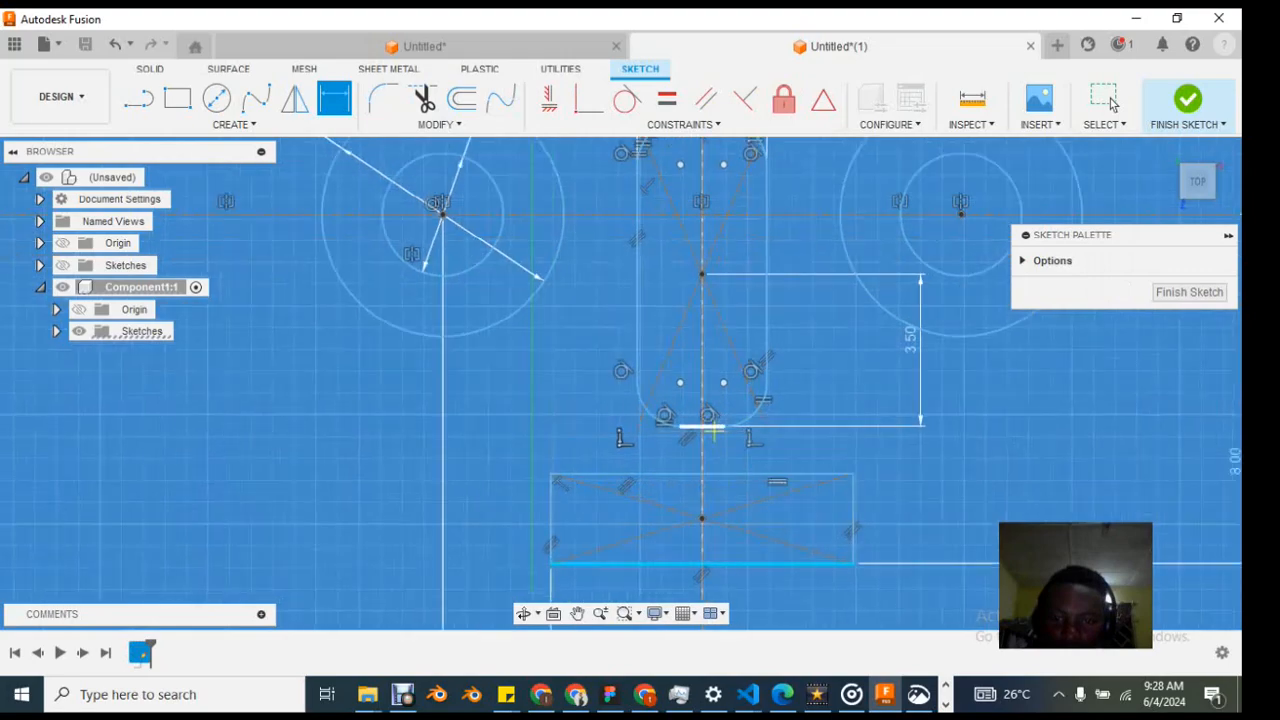
pyautogui.click(988, 492)
pyautogui.write('2')
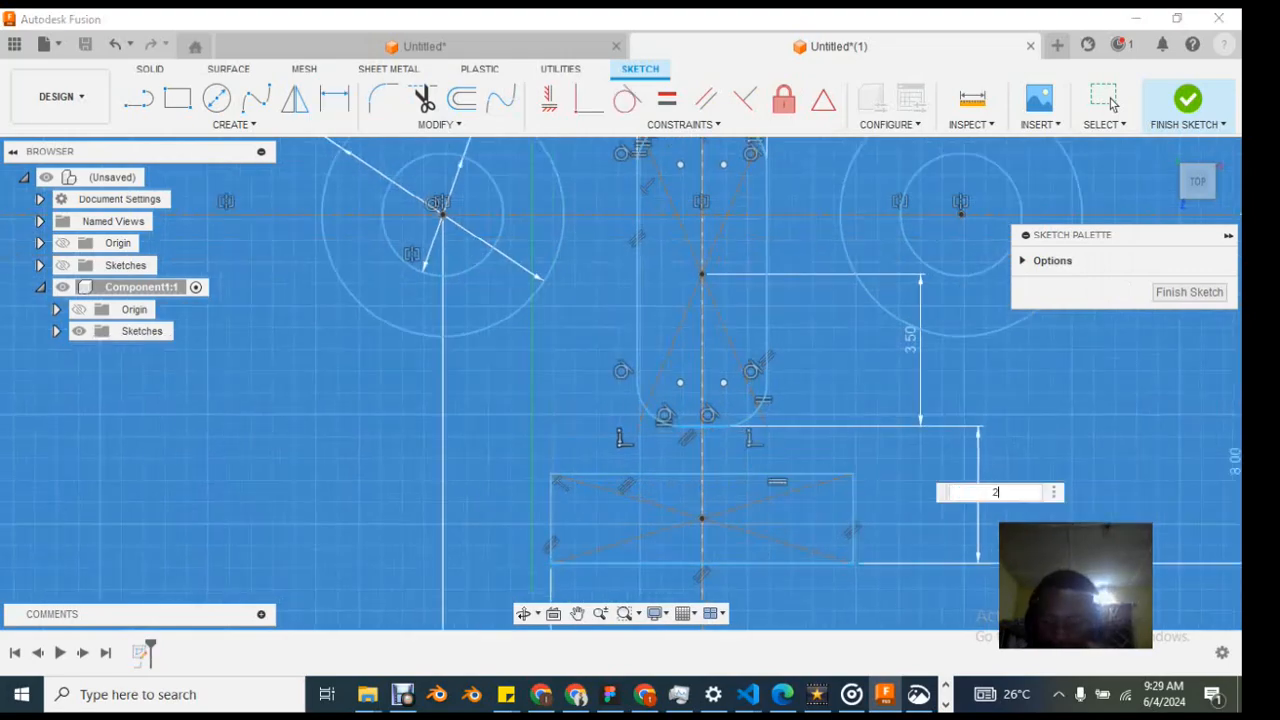
pyautogui.press('Return')
pyautogui.scroll(3, 819, 457)
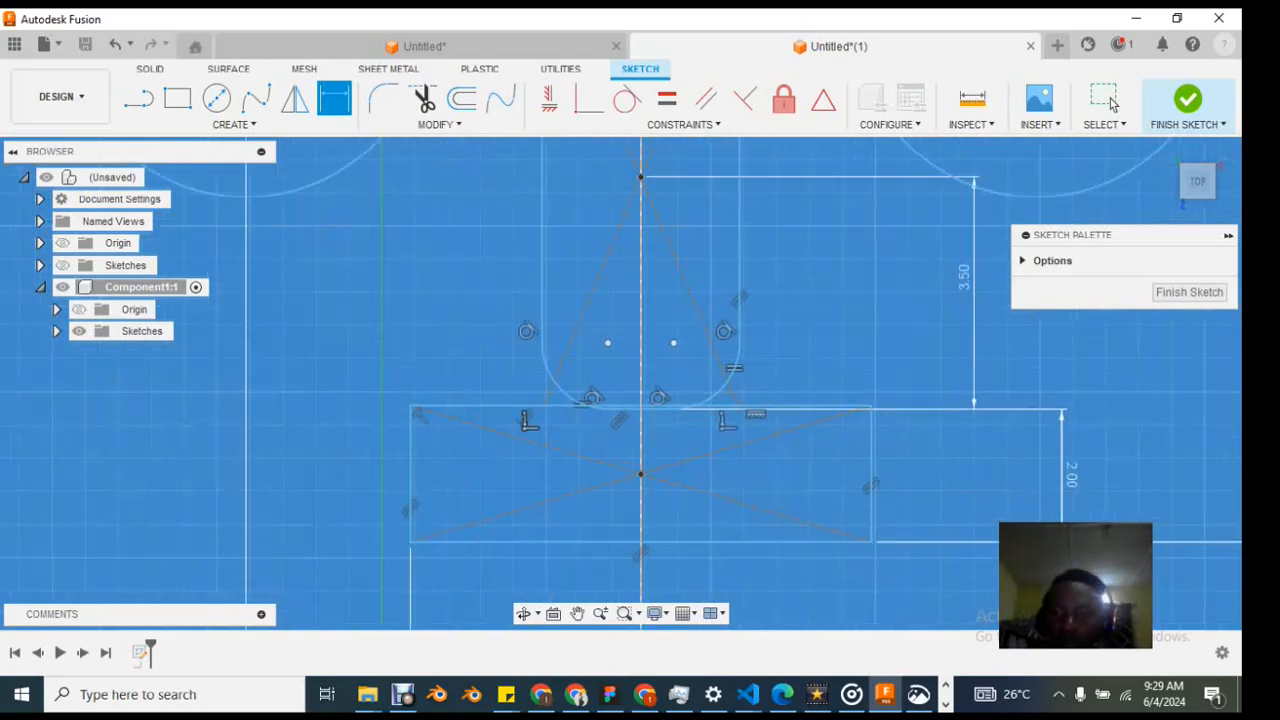
# Step: Compare with the reference drawing, and delete the lower rectangle's top edge and its two construction diagonals
pyautogui.hotkey('alt', 'Tab')
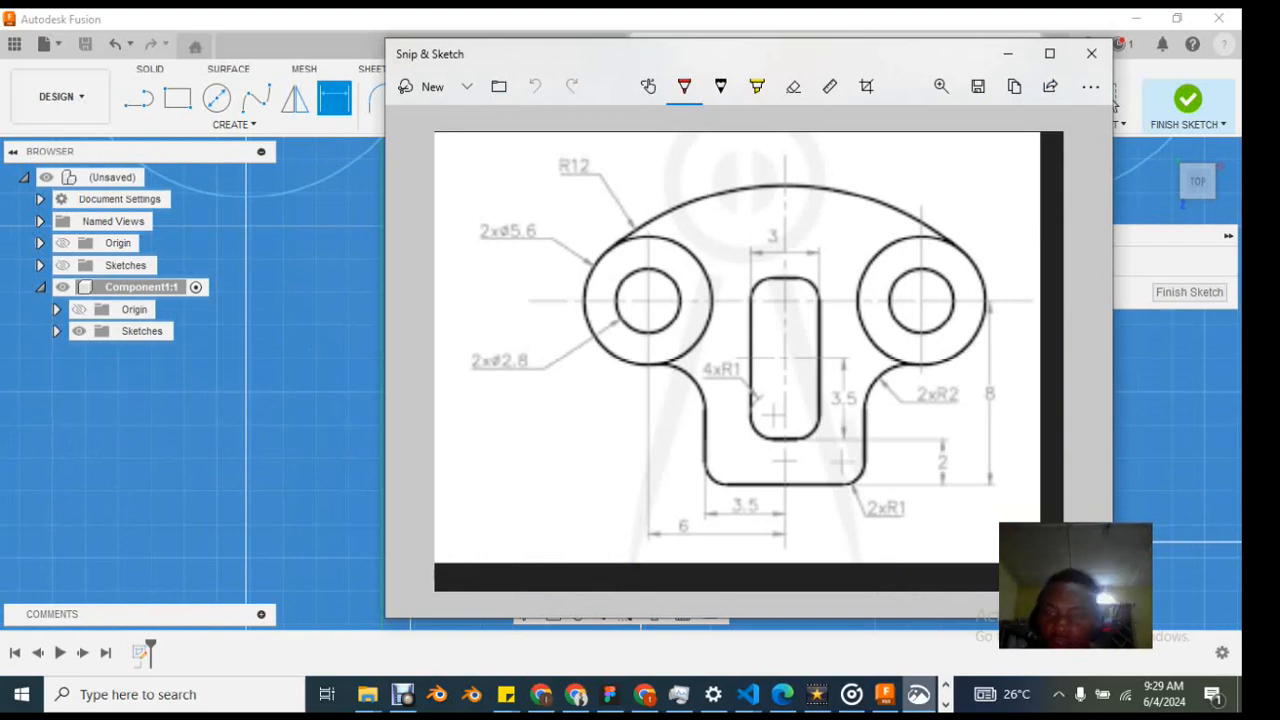
pyautogui.hotkey('alt', 'Tab')
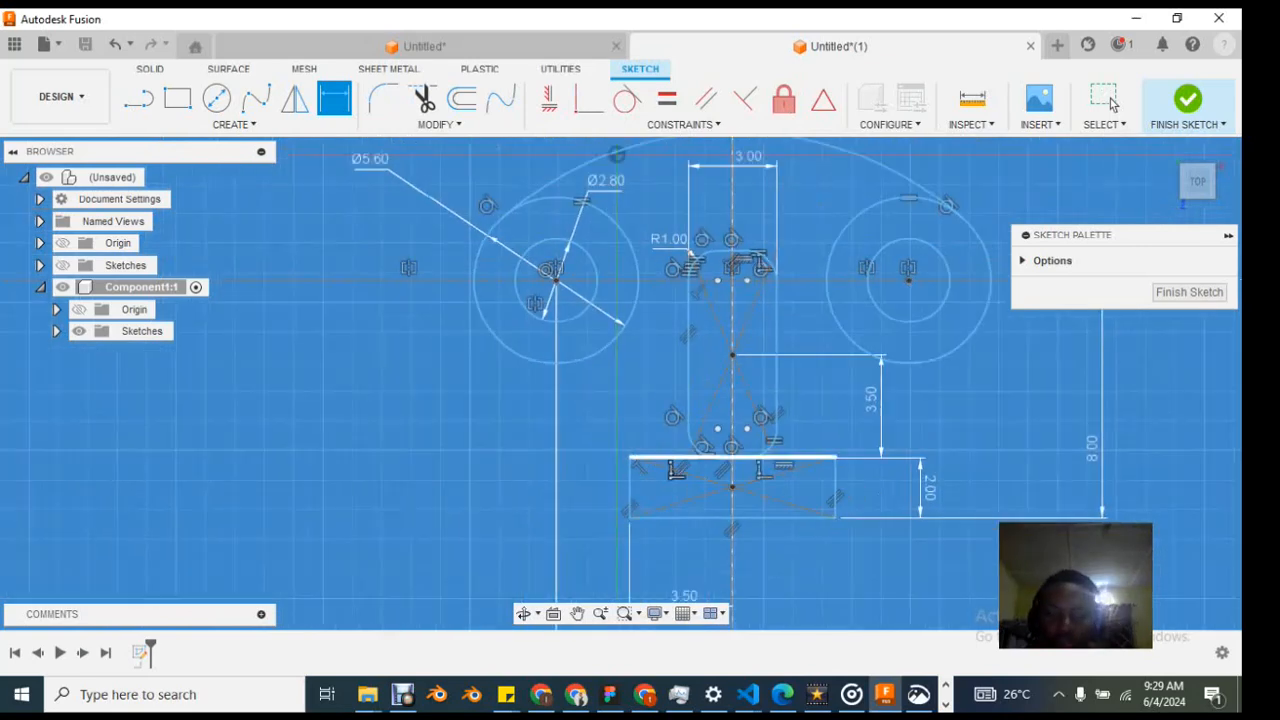
pyautogui.click(1105, 99)
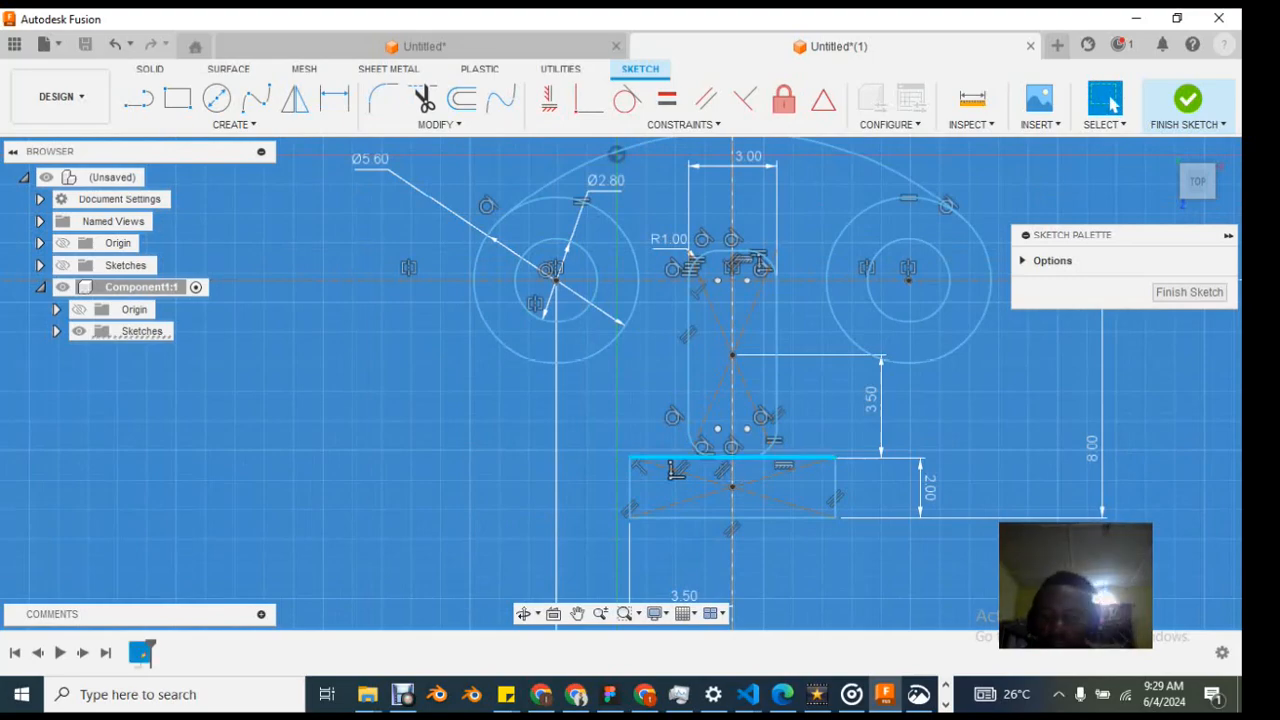
pyautogui.press('Delete')
pyautogui.scroll(2, 609, 456)
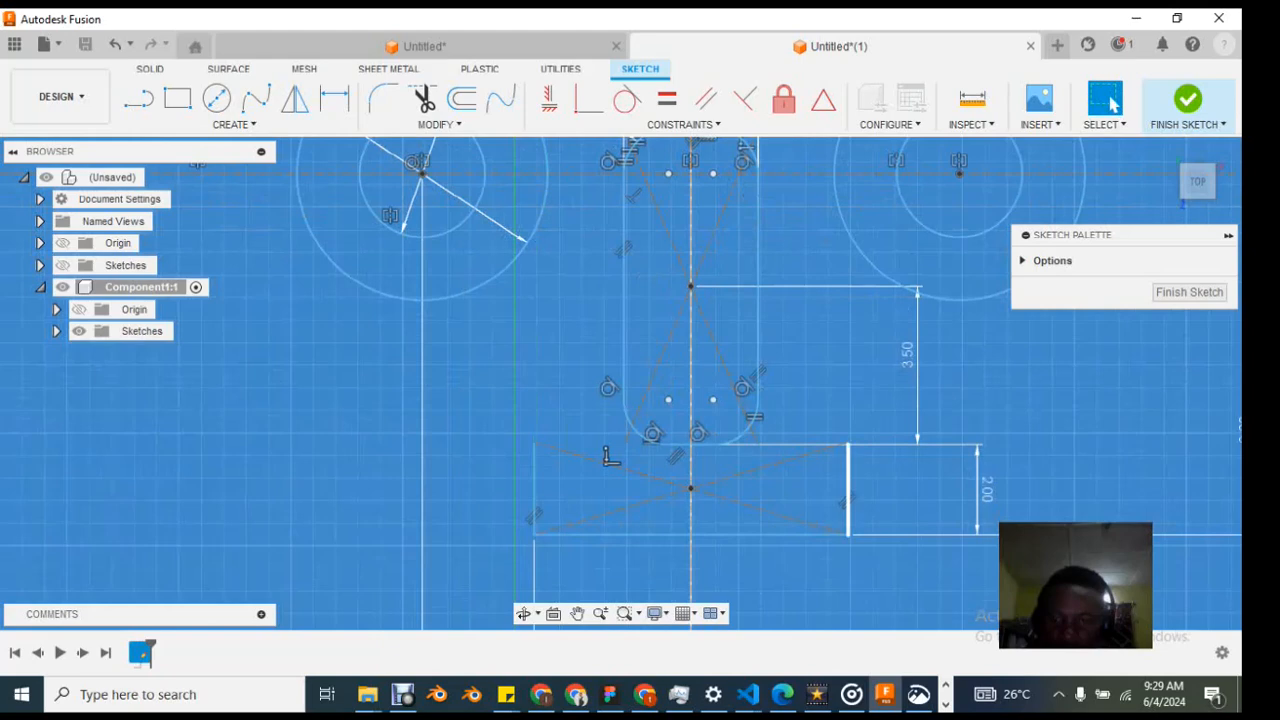
pyautogui.click(645, 475)
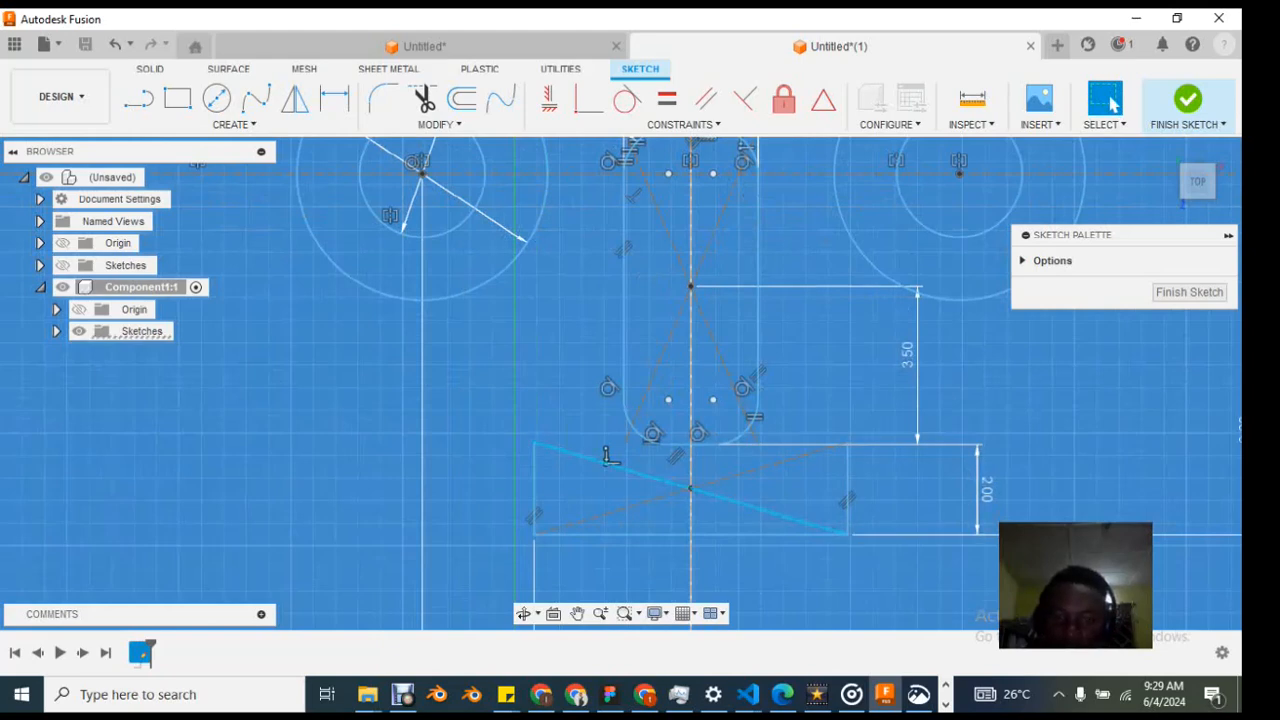
pyautogui.keyDown('shift'); pyautogui.click(645, 502); pyautogui.keyUp('shift')
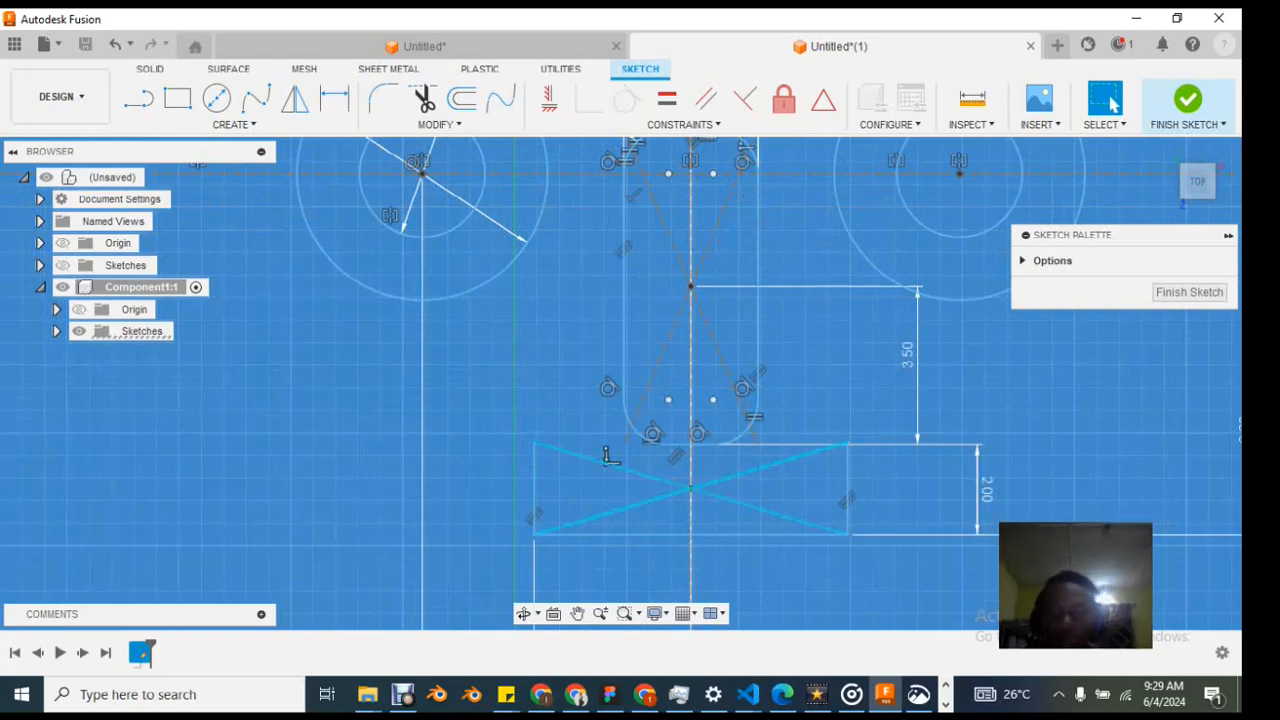
pyautogui.press('Delete')
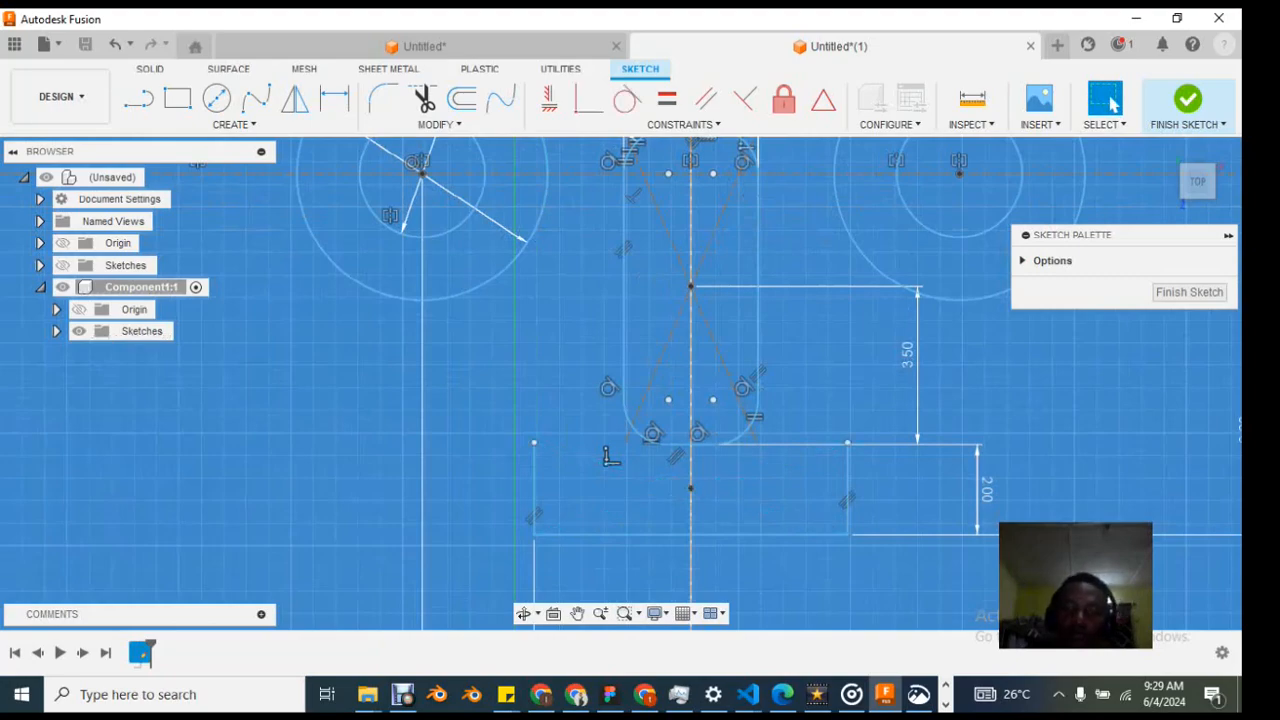
# Step: Extend the lower outline's left side upward to just below the left lobe, and apply an Equal constraint to both vertical sides
pyautogui.scroll(-3, 609, 456)
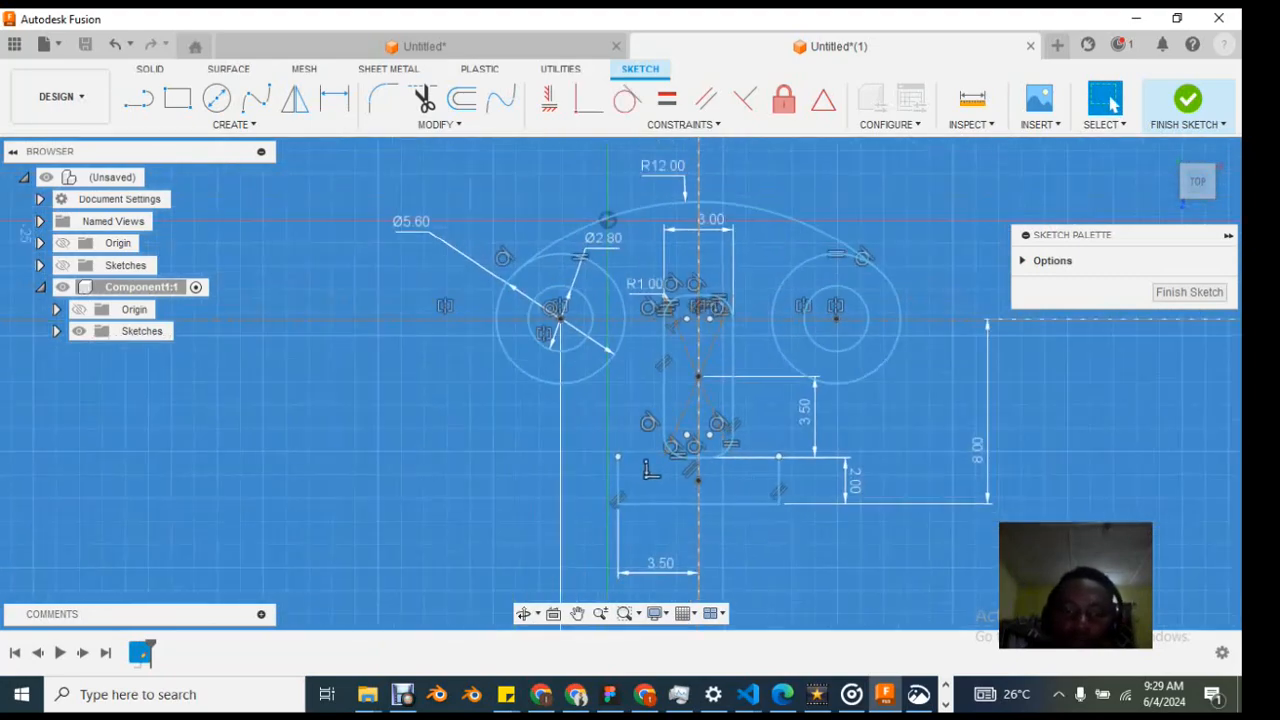
pyautogui.moveTo(618, 456); pyautogui.dragTo(618, 405)
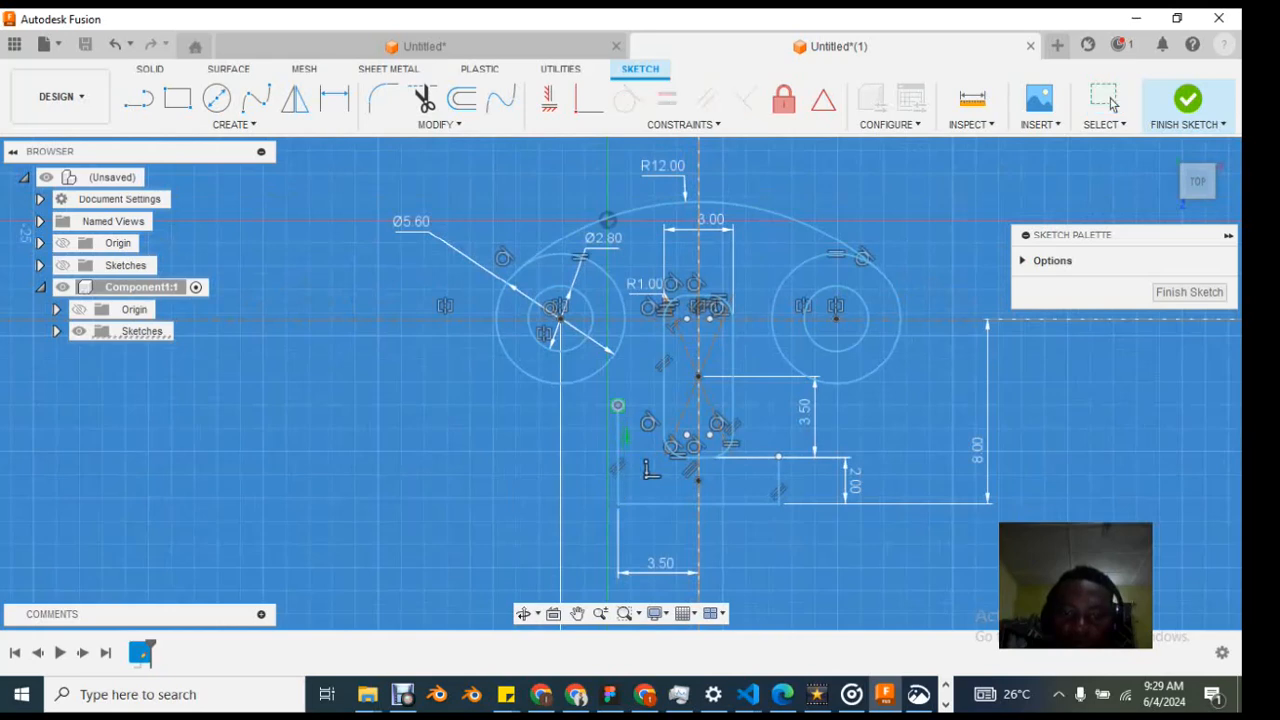
pyautogui.click(618, 456)
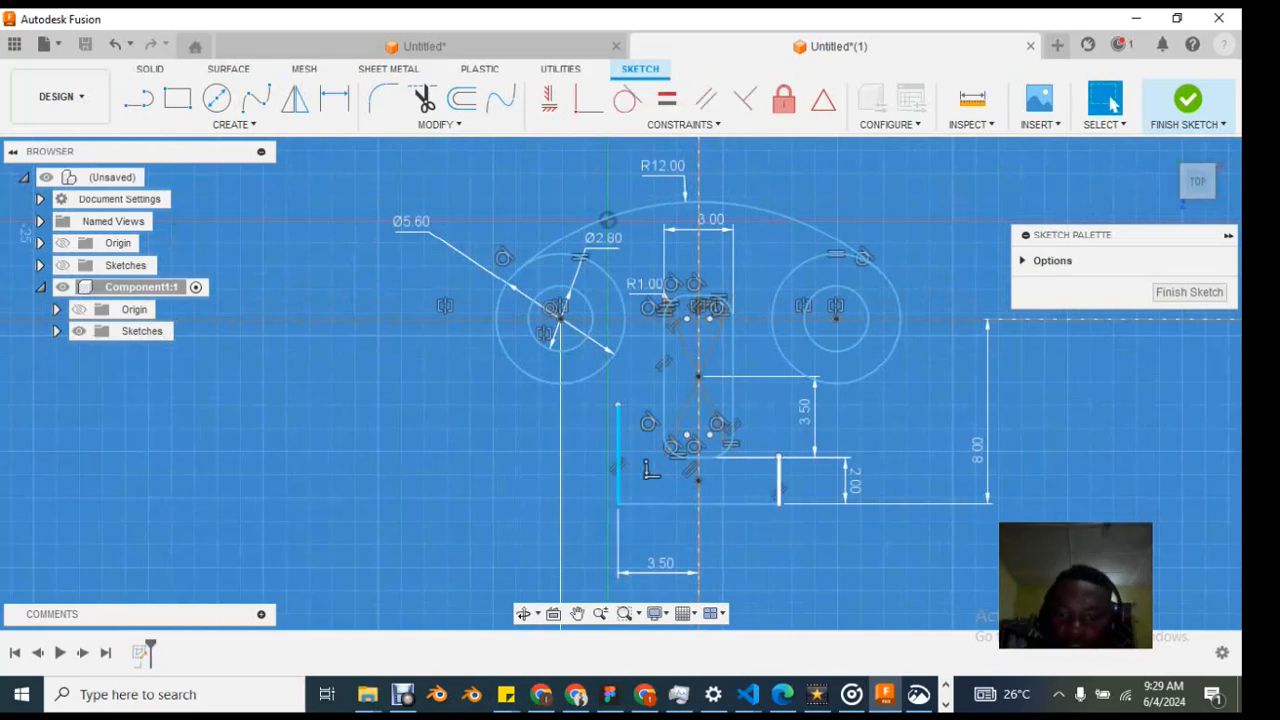
pyautogui.keyDown('shift'); pyautogui.click(779, 480); pyautogui.keyUp('shift')
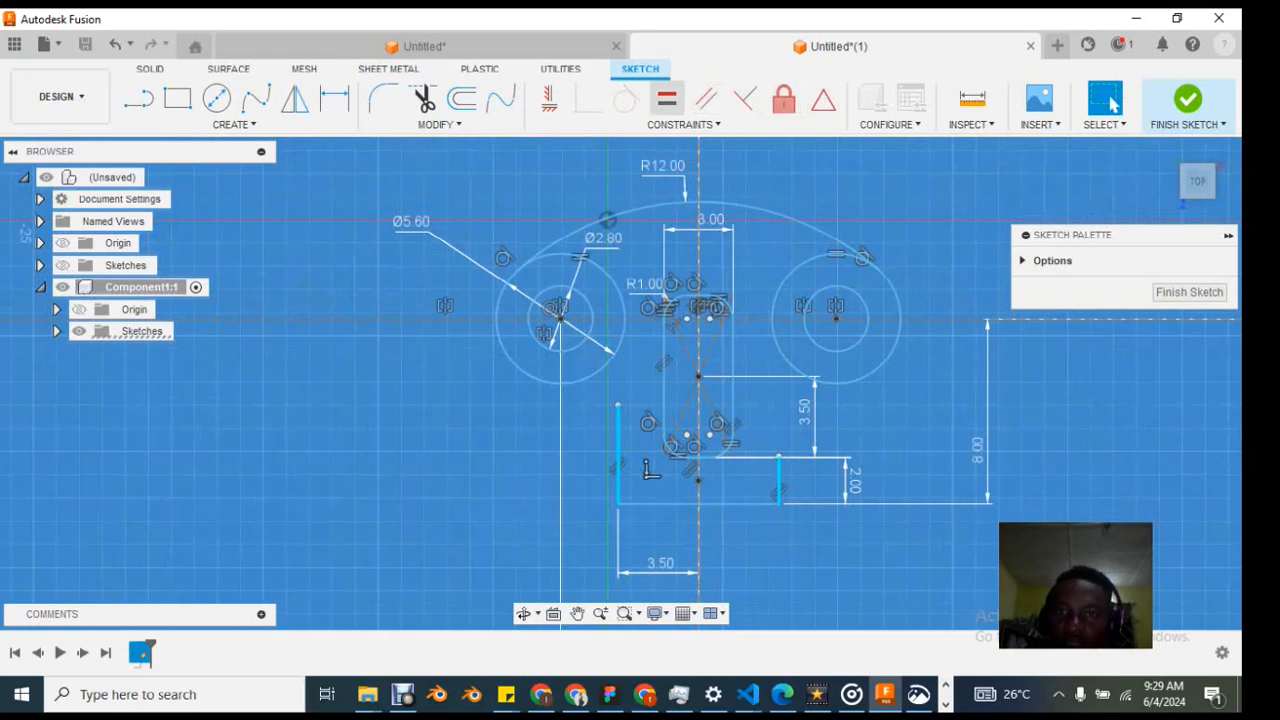
pyautogui.click(667, 98)
pyautogui.scroll(2, 617, 422)
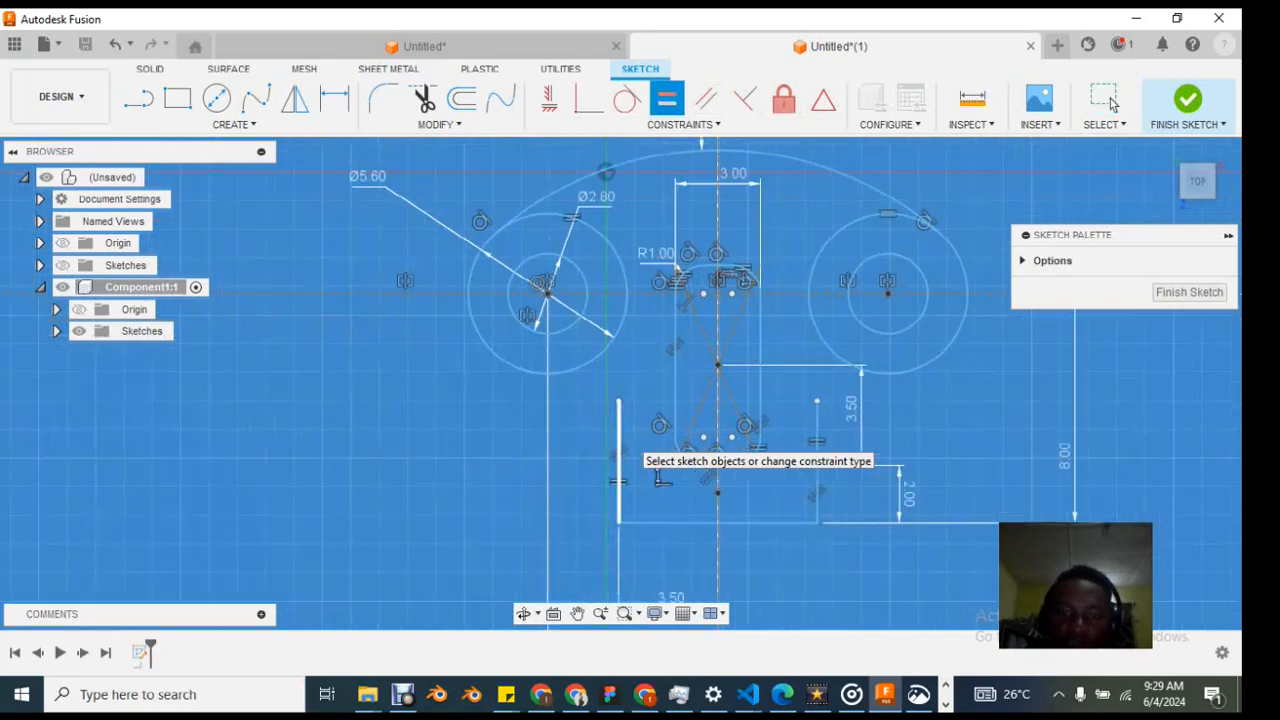
pyautogui.press('r')
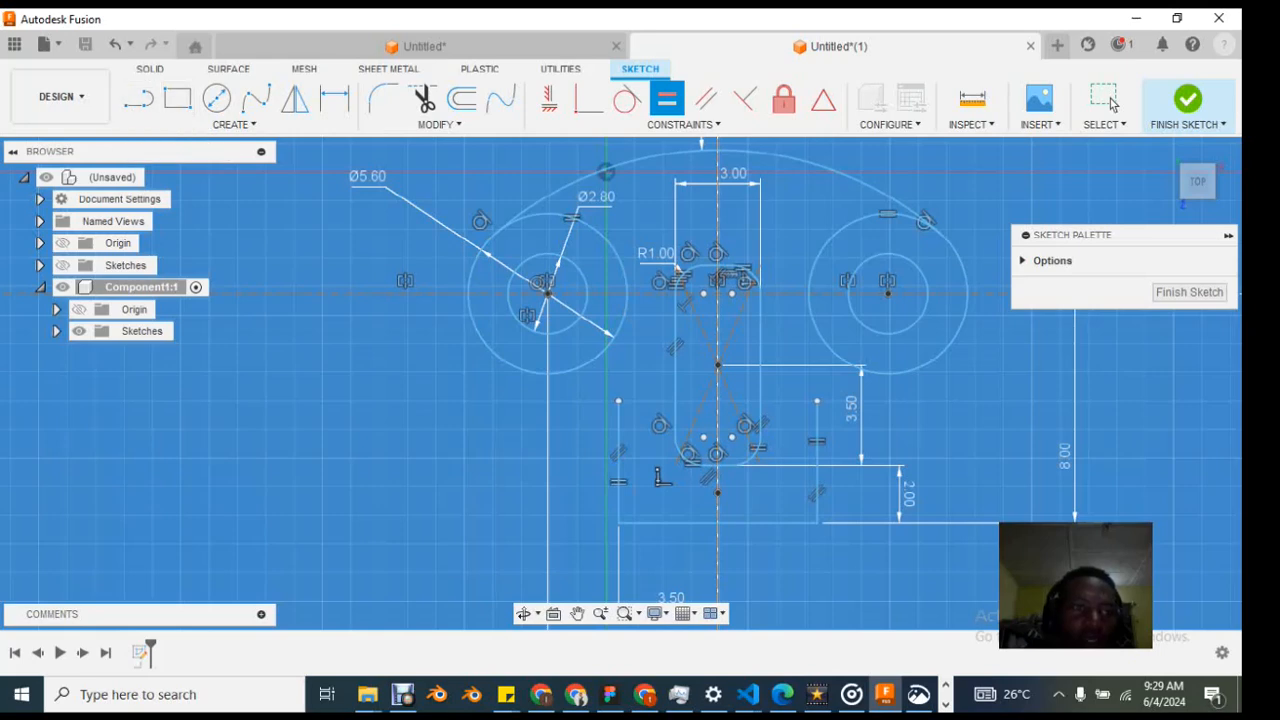
pyautogui.press('l')
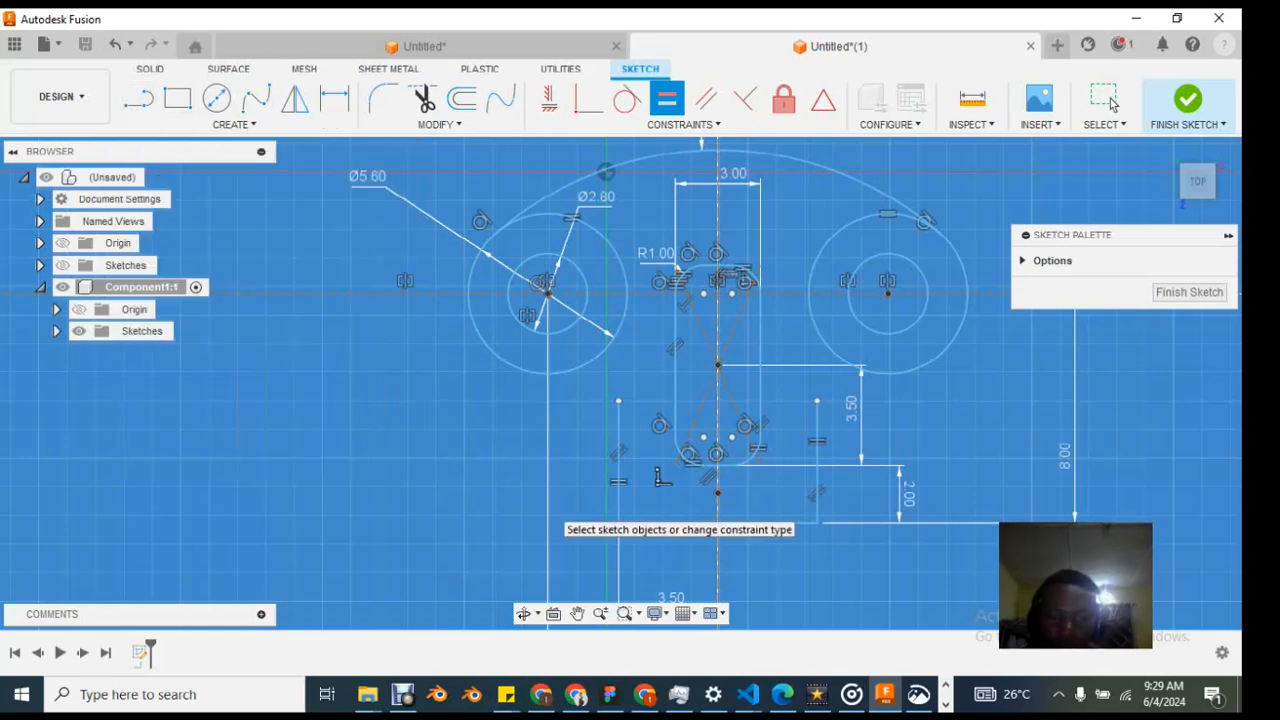
pyautogui.press('i')
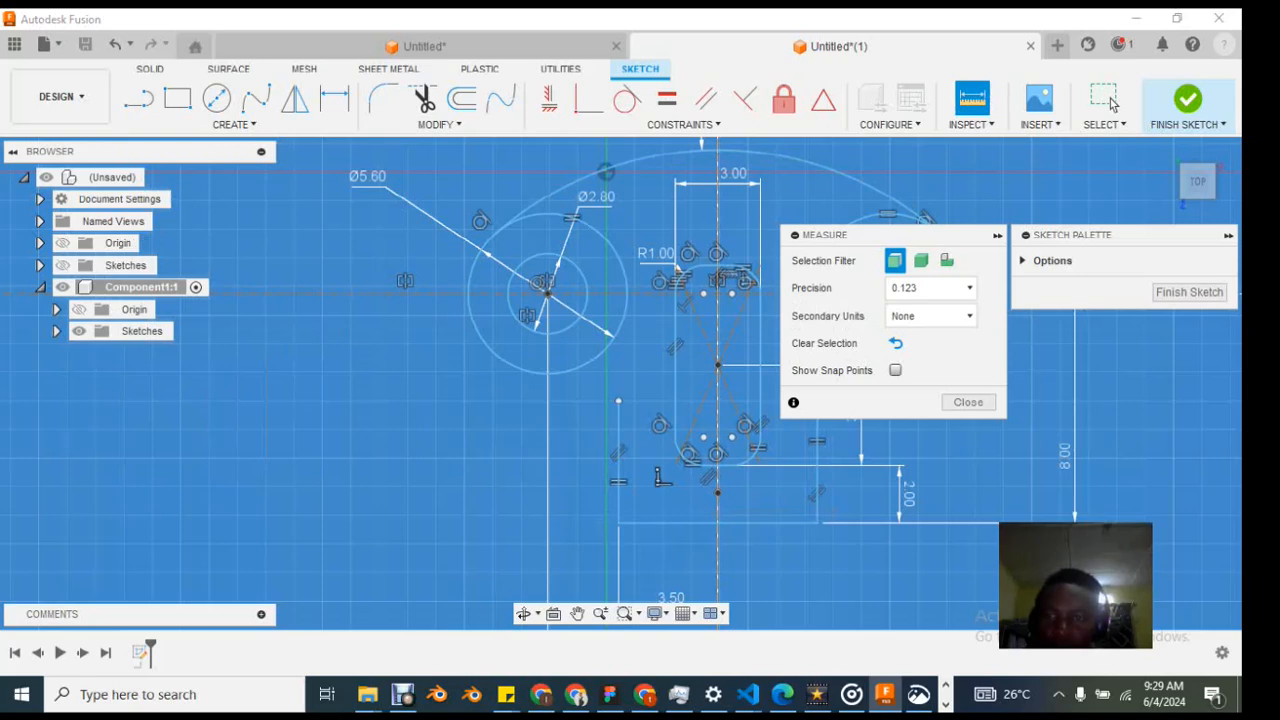
pyautogui.press('Escape')
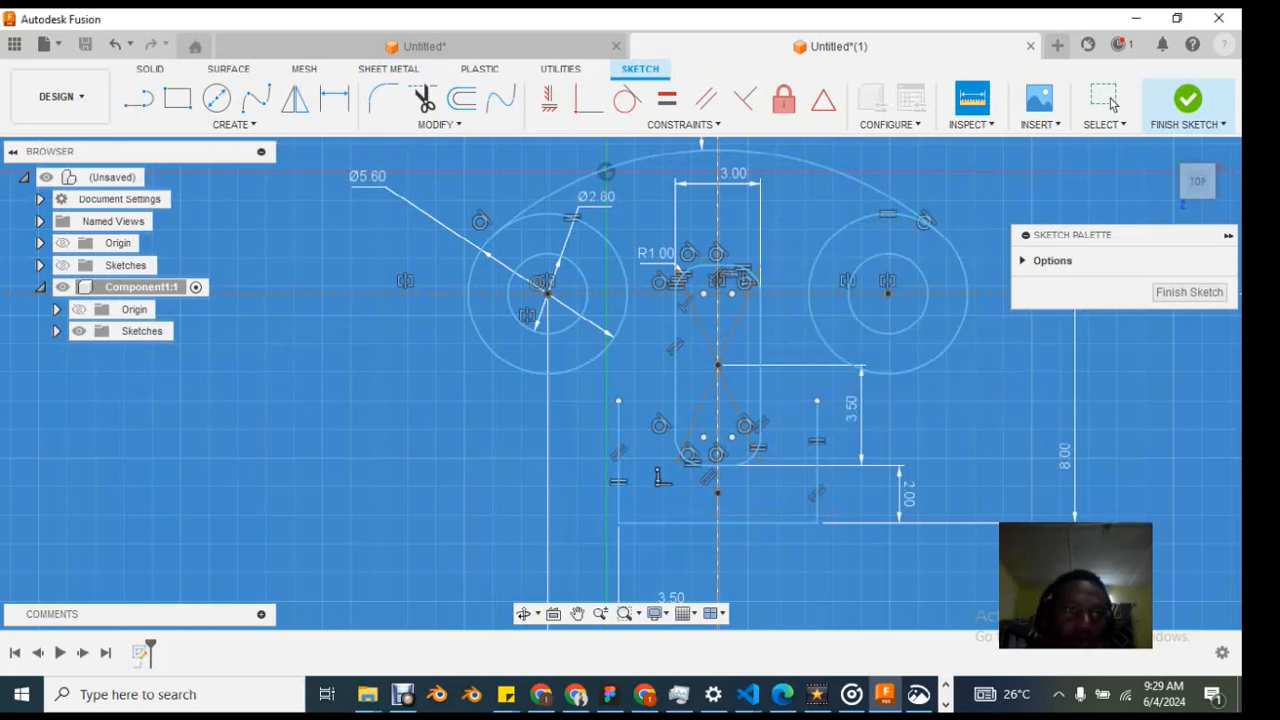
pyautogui.click(1110, 100)
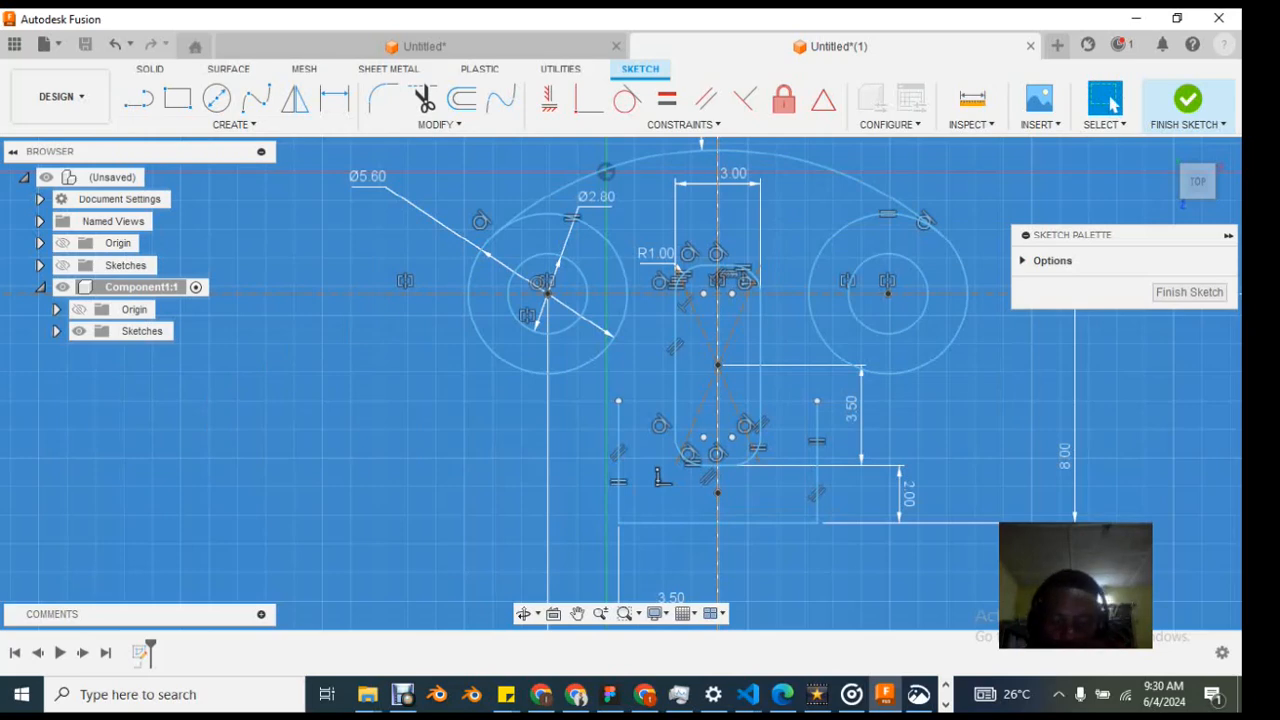
# Step: Draw a tangent arc with the Line tool from the left side's upper endpoint to the bottom of the left lobe's outer circle
pyautogui.press('l')
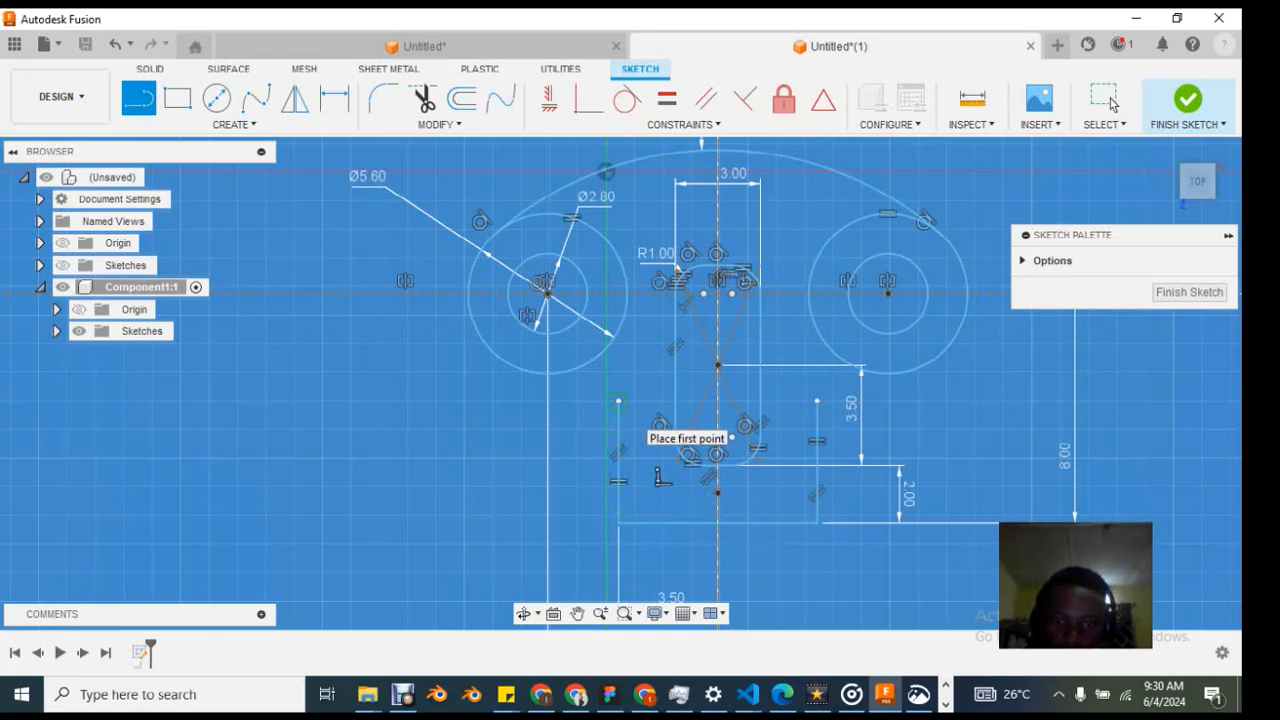
pyautogui.click(618, 400)
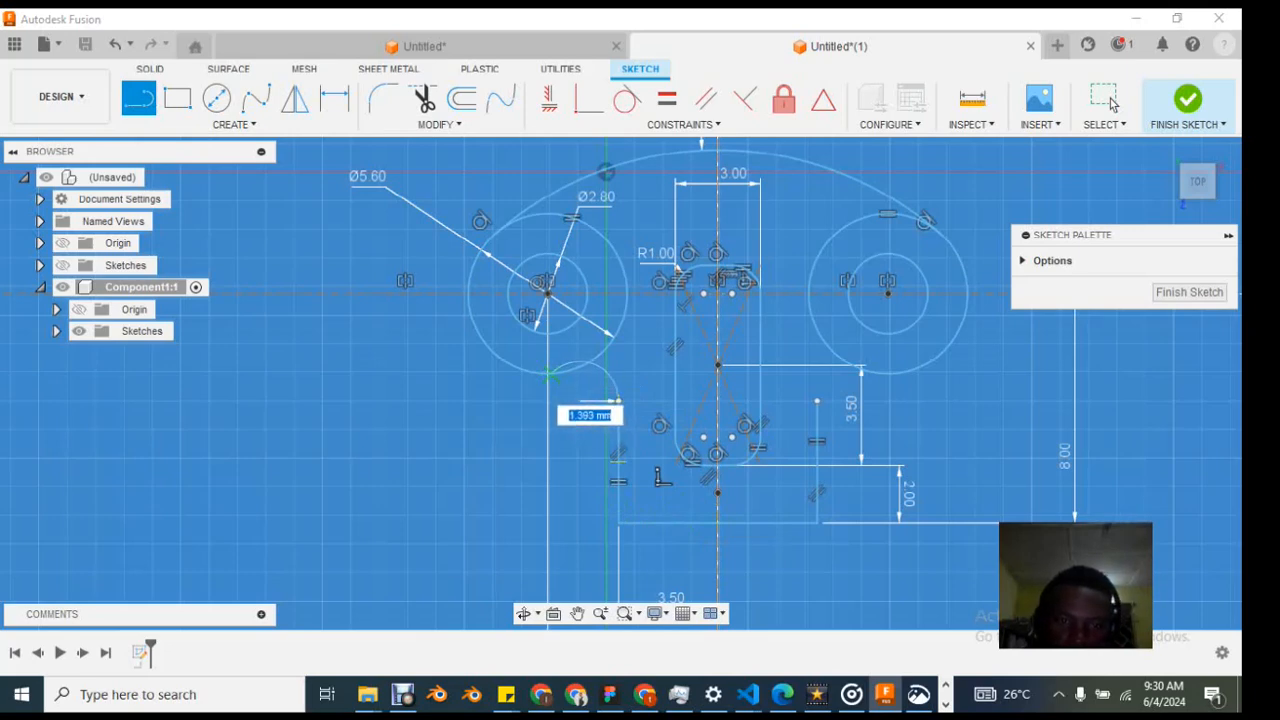
pyautogui.click(542, 372)
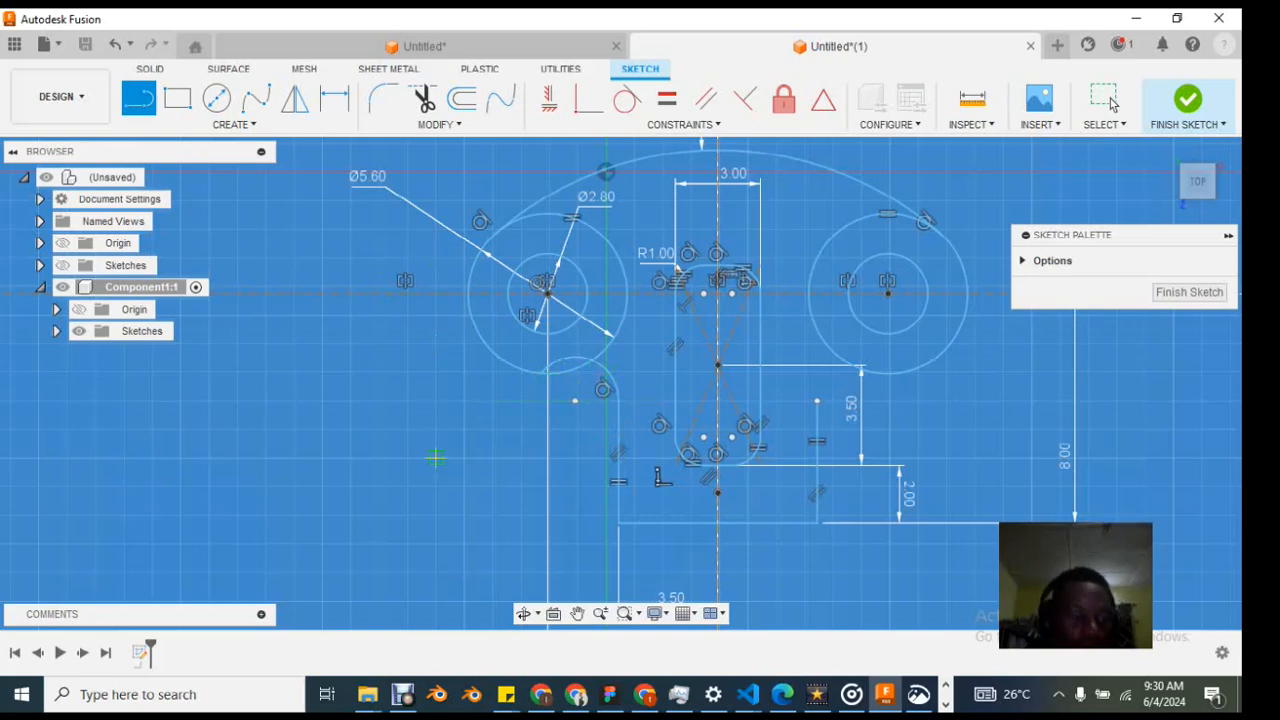
# Step: Reshape the lower-left connecting arc to curve down from the left lobe, and make it tangent to the lobe's outer circle
pyautogui.press('Escape')
pyautogui.moveTo(598, 364); pyautogui.dragTo(595, 398)
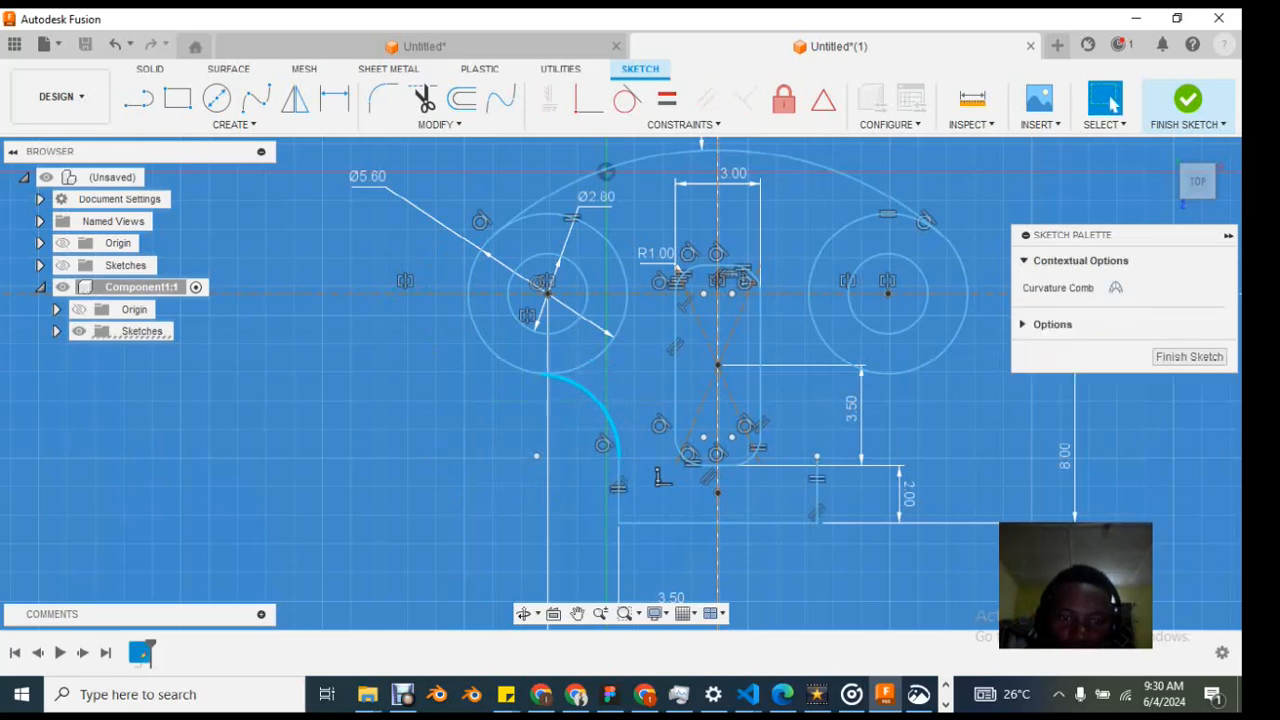
pyautogui.keyDown('shift'); pyautogui.click(602, 353); pyautogui.keyUp('shift')
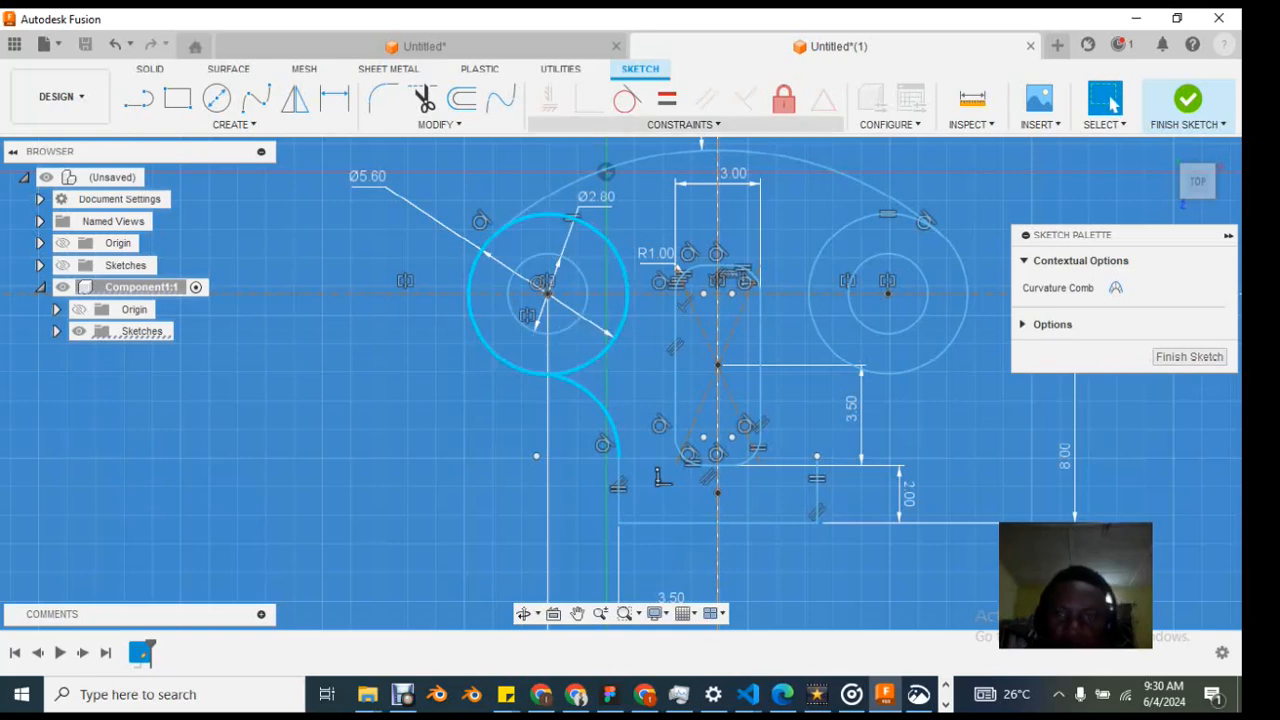
pyautogui.click(626, 98)
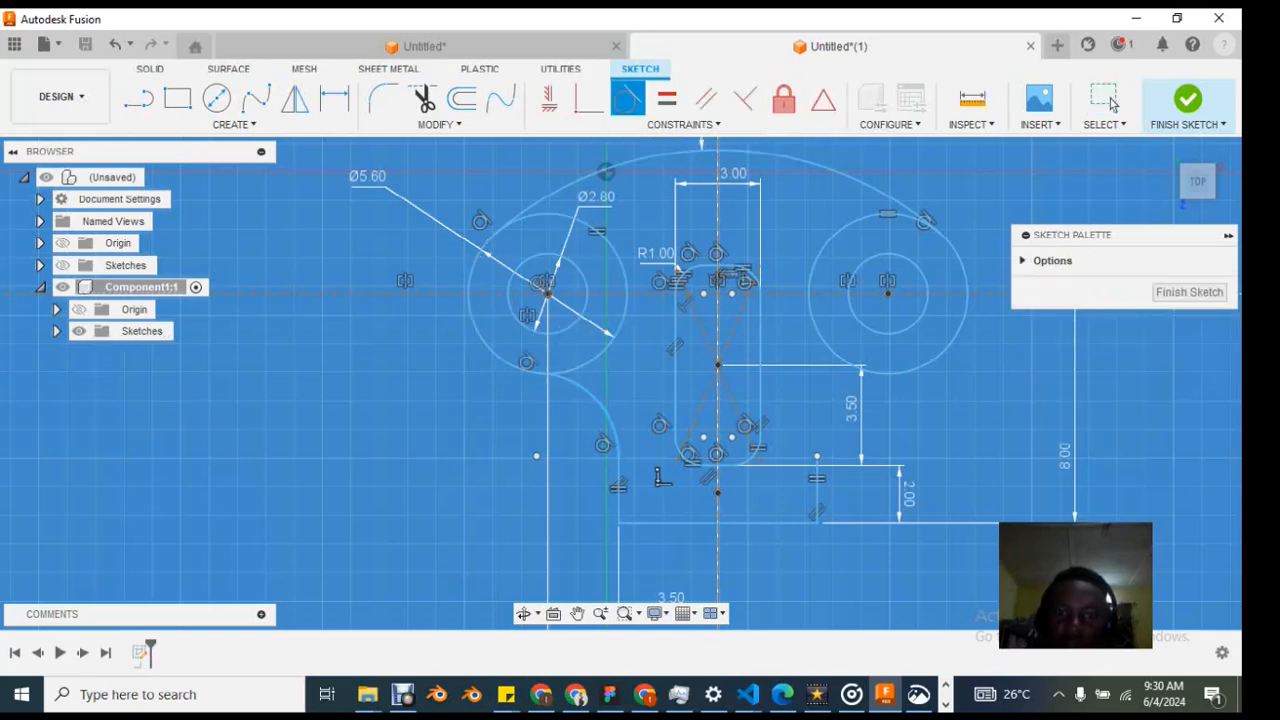
# Step: Mirror the left connecting arc about the vertical centerline to join the right side to the right lobe
pyautogui.scroll(2, 622, 464)
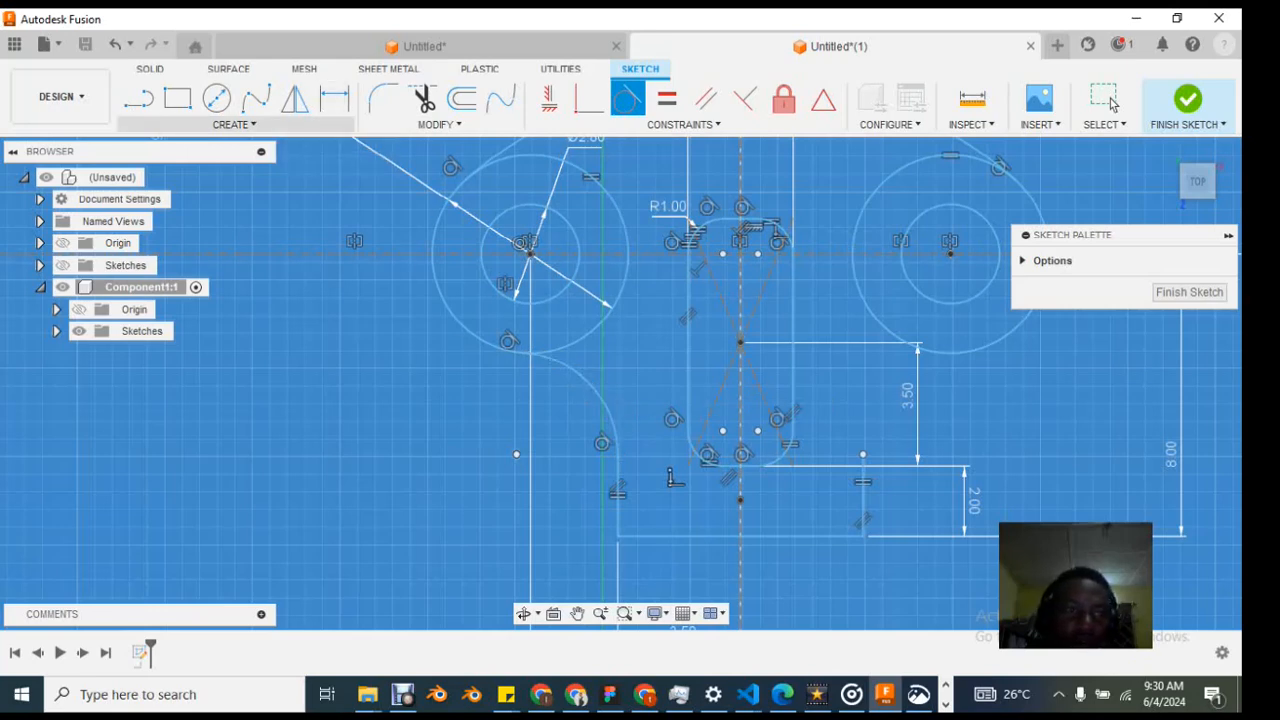
pyautogui.click(234, 124)
pyautogui.click(152, 346)
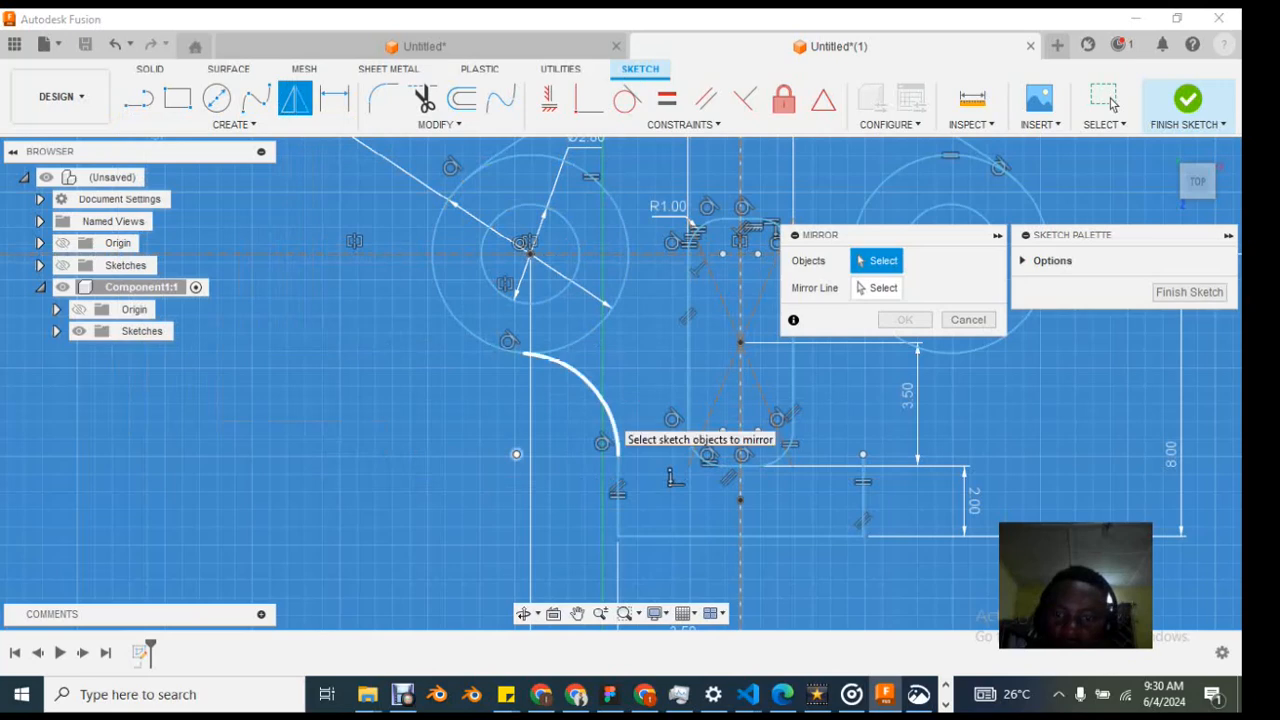
pyautogui.click(608, 420)
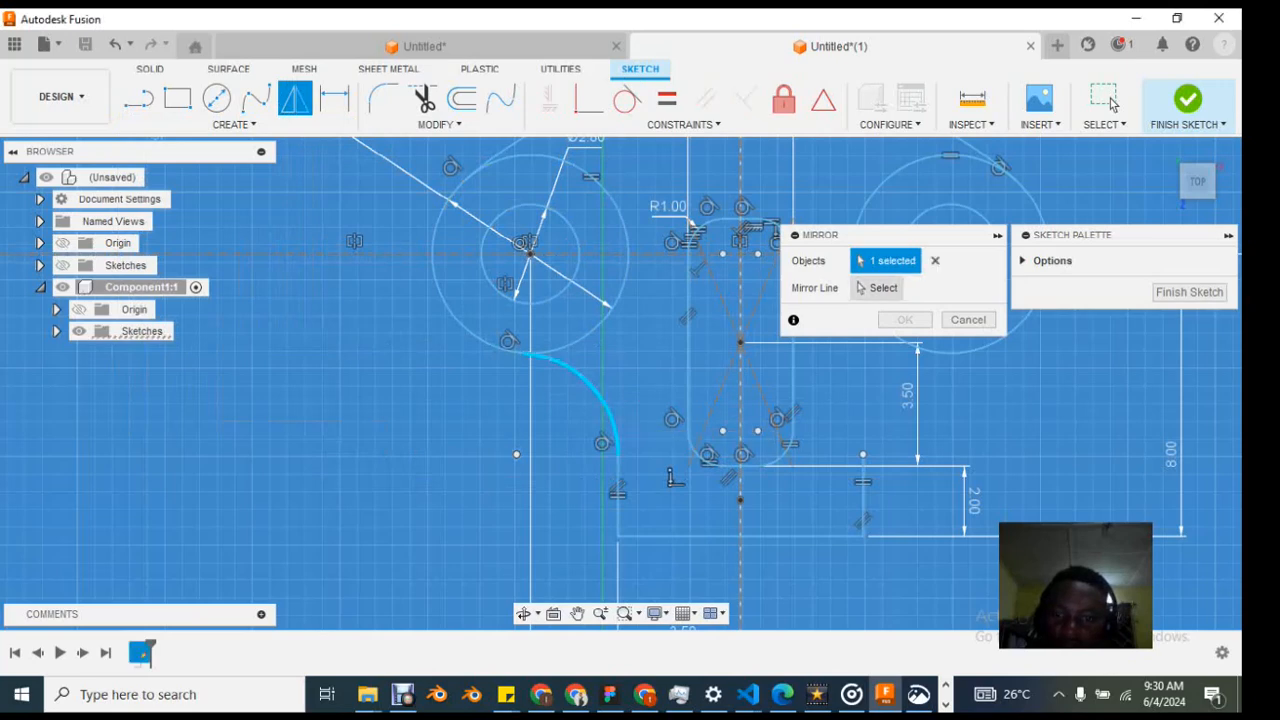
pyautogui.click(877, 288)
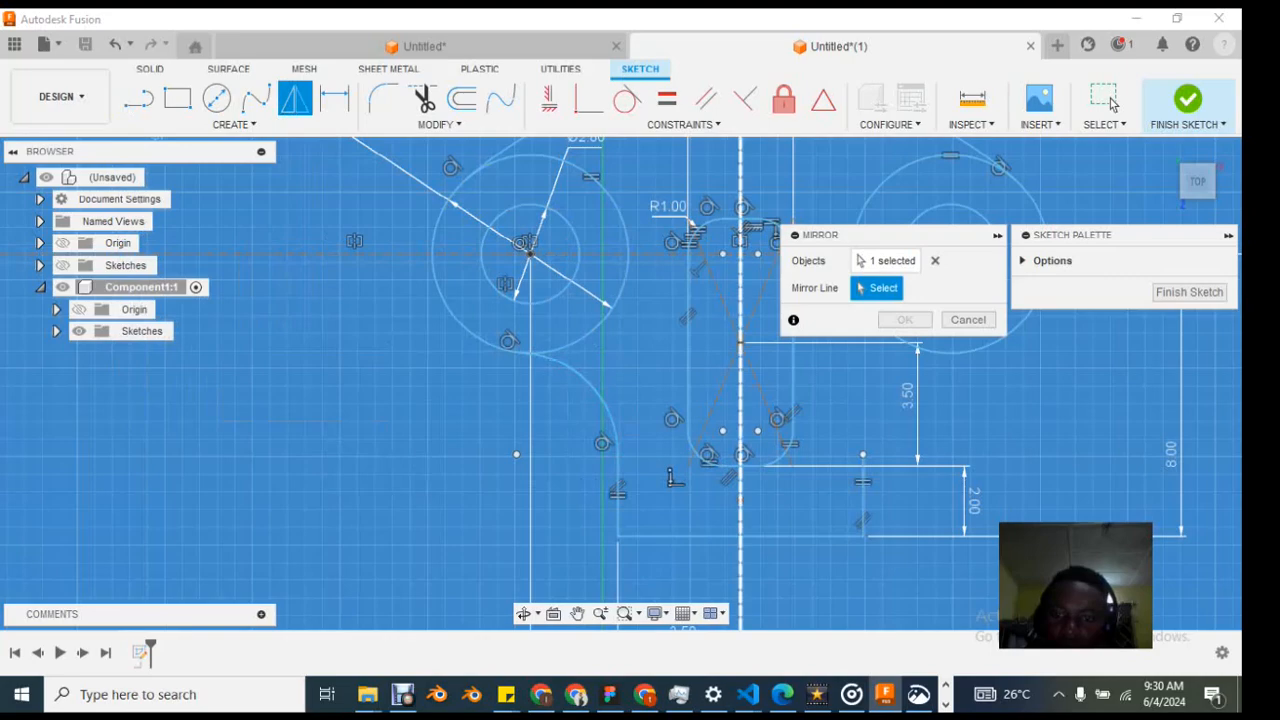
pyautogui.click(740, 480)
pyautogui.click(905, 320)
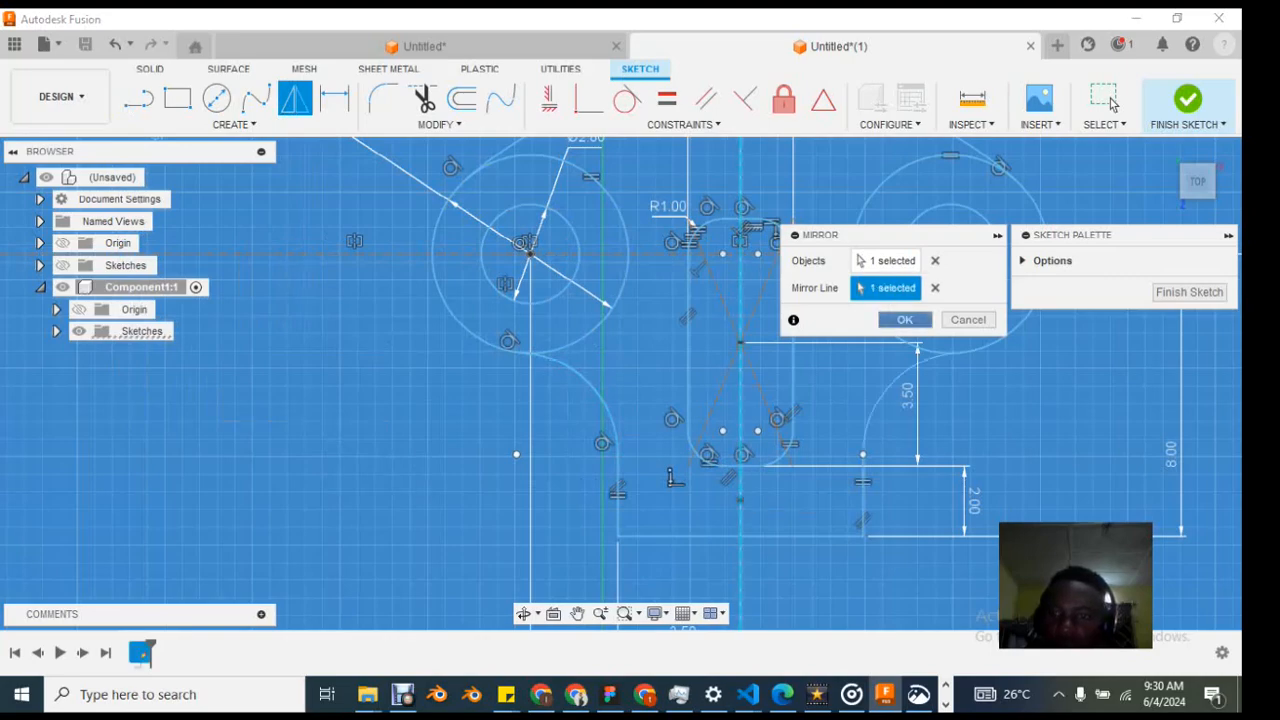
pyautogui.scroll(-2, 857, 414)
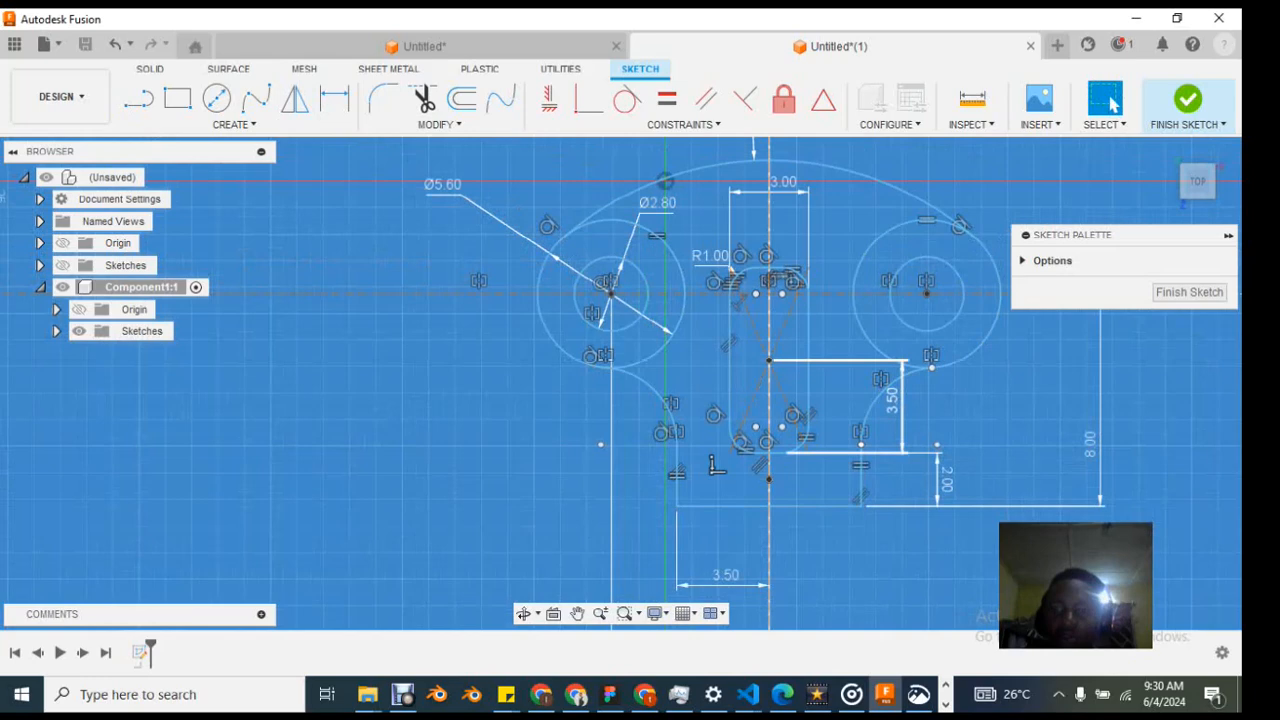
# Step: Check the corner radii in the reference drawing, and fillet both bottom corners of the lower outline with a 1 mm radius
pyautogui.click(918, 694)
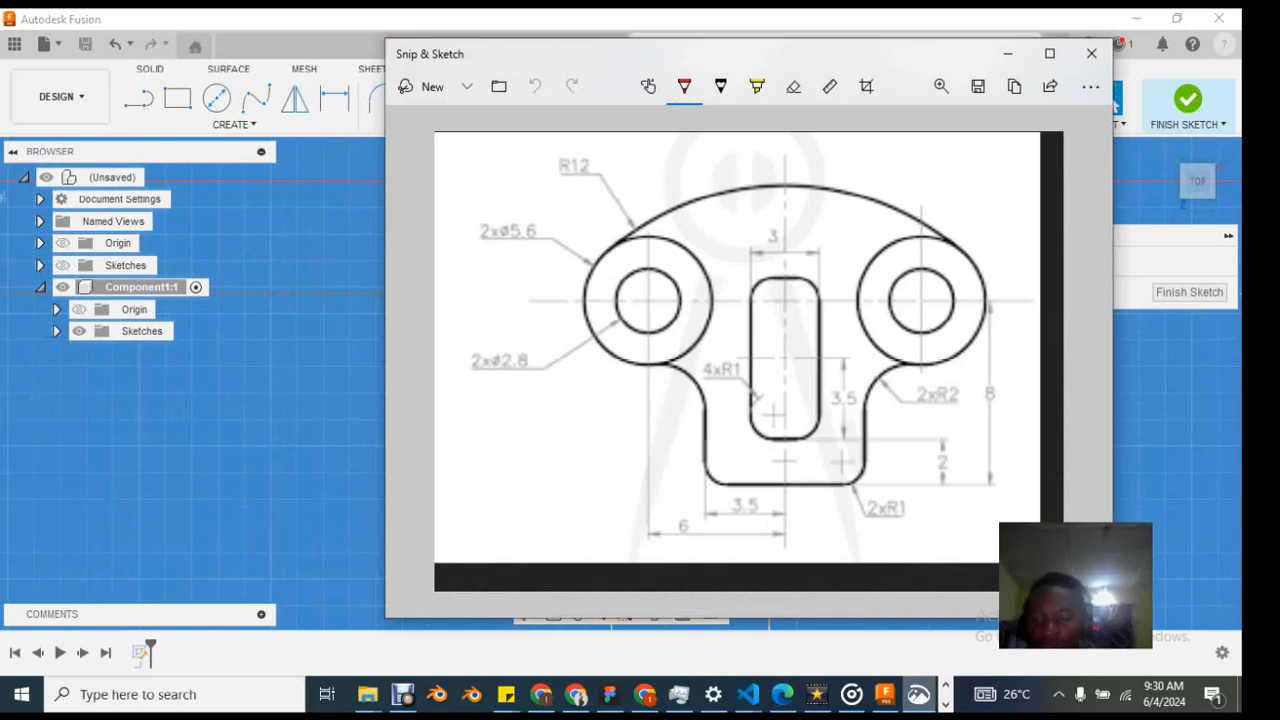
pyautogui.click(918, 694)
pyautogui.scroll(2, 897, 460)
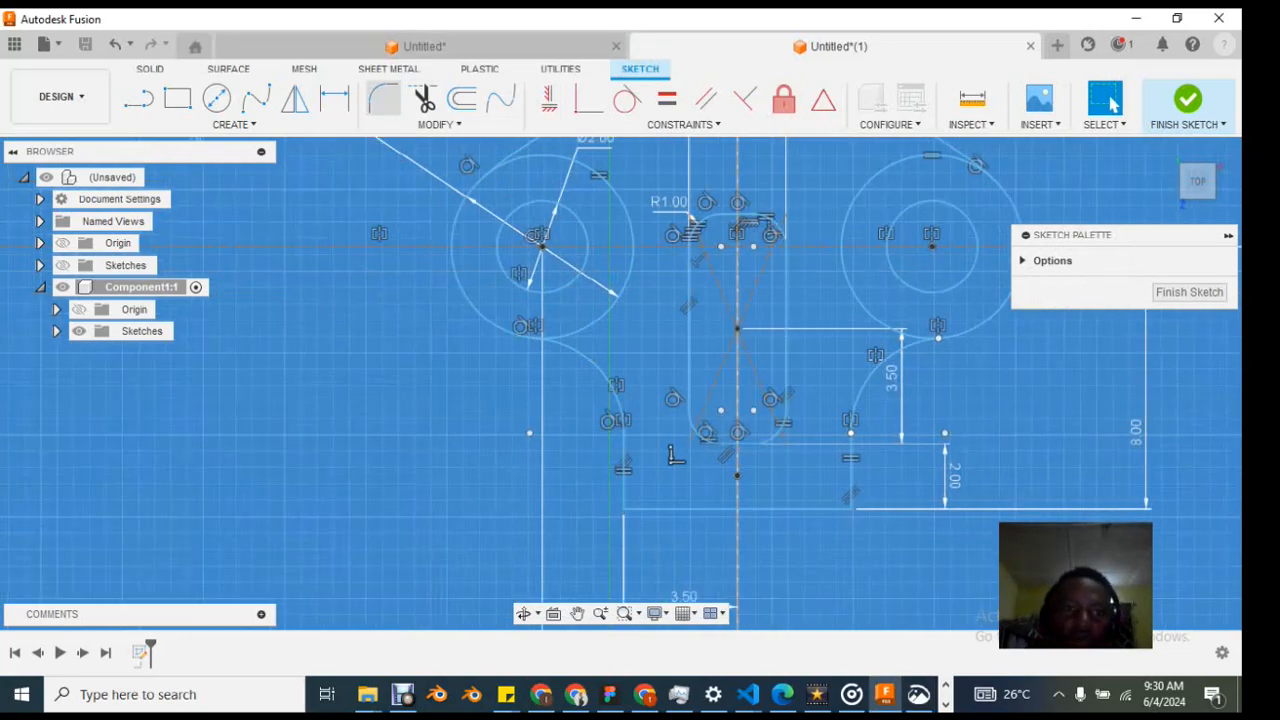
pyautogui.click(383, 98)
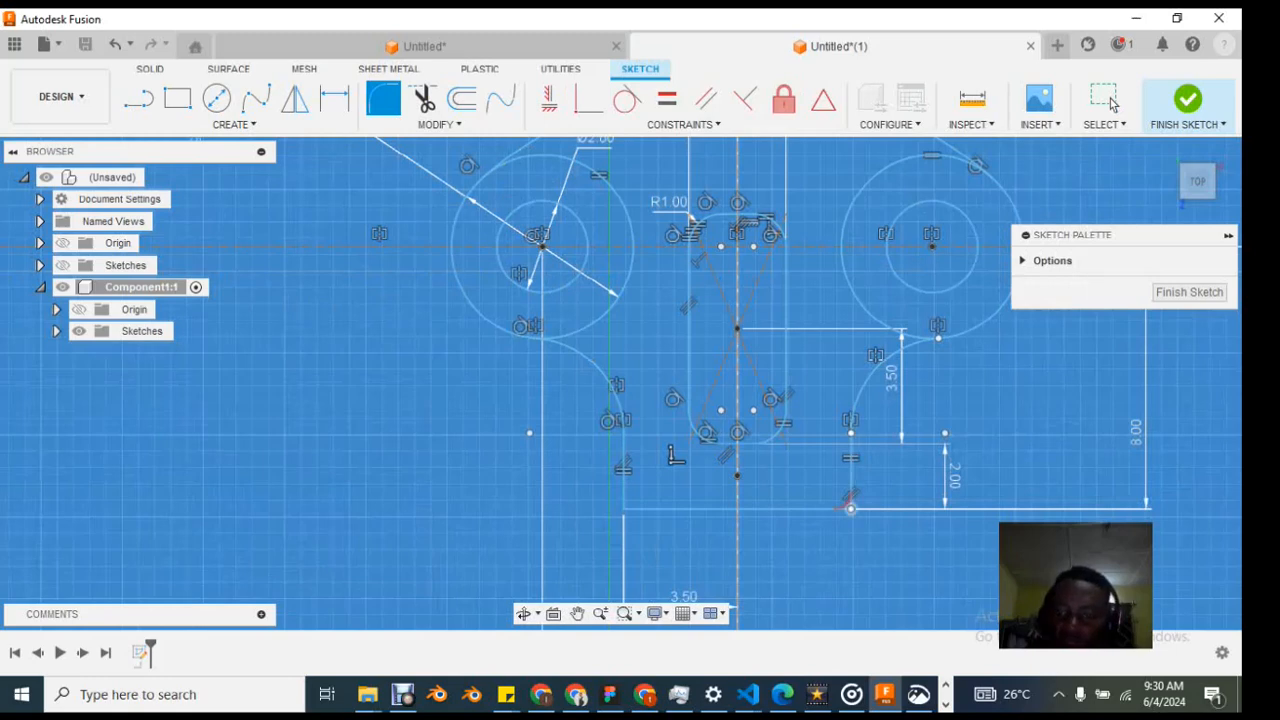
pyautogui.click(850, 507)
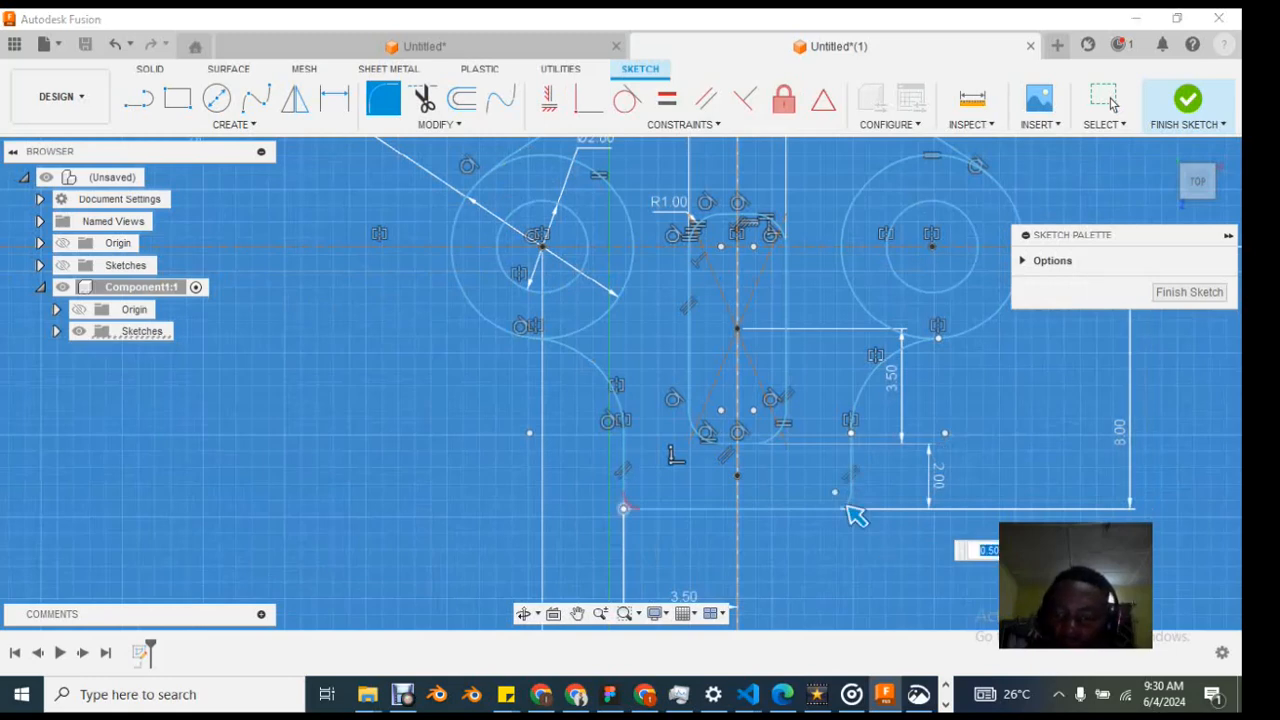
pyautogui.click(620, 510)
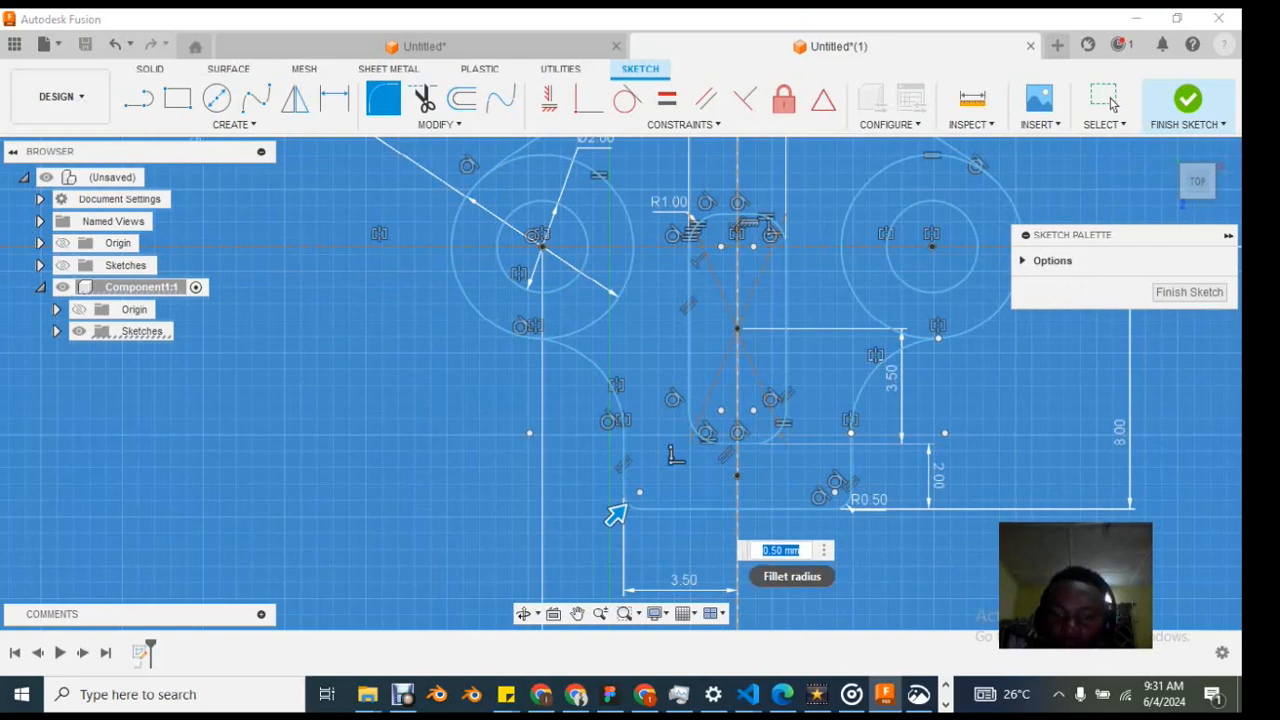
pyautogui.write('1')
pyautogui.press('Return')
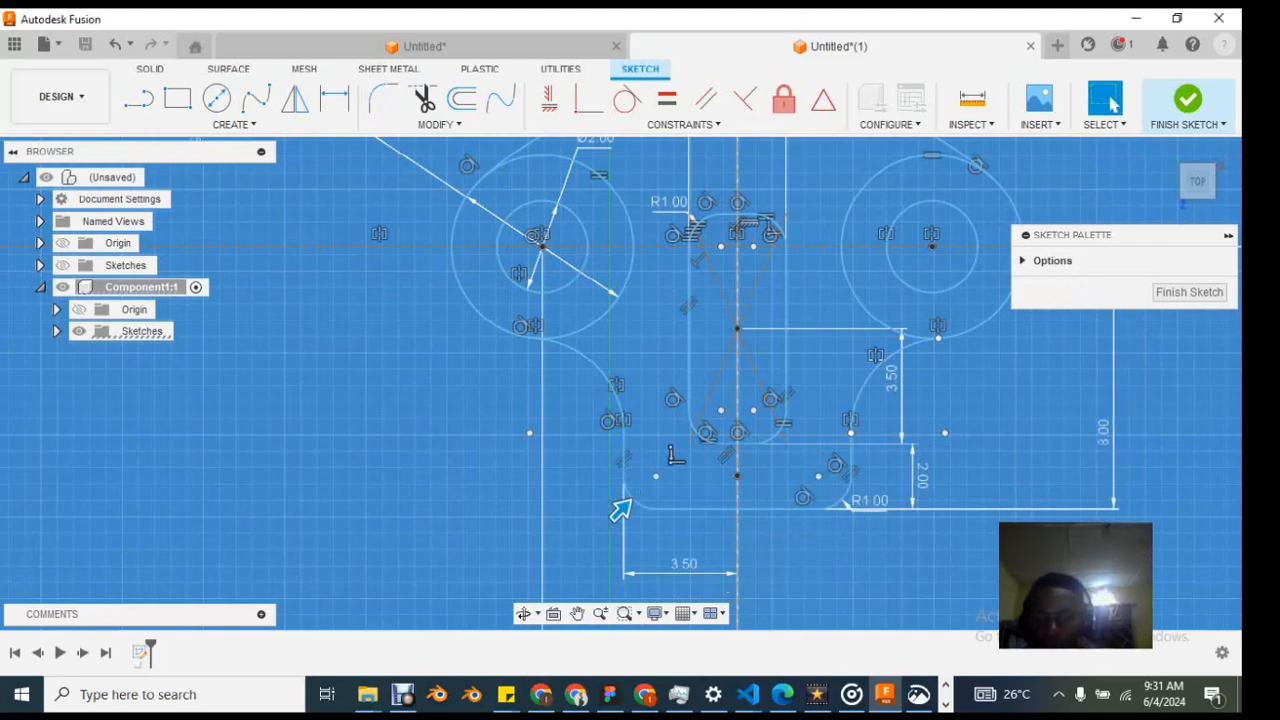
# Step: Compare the overall sketch outline and its dimensions with the reference drawing
pyautogui.scroll(-3, 763, 374)
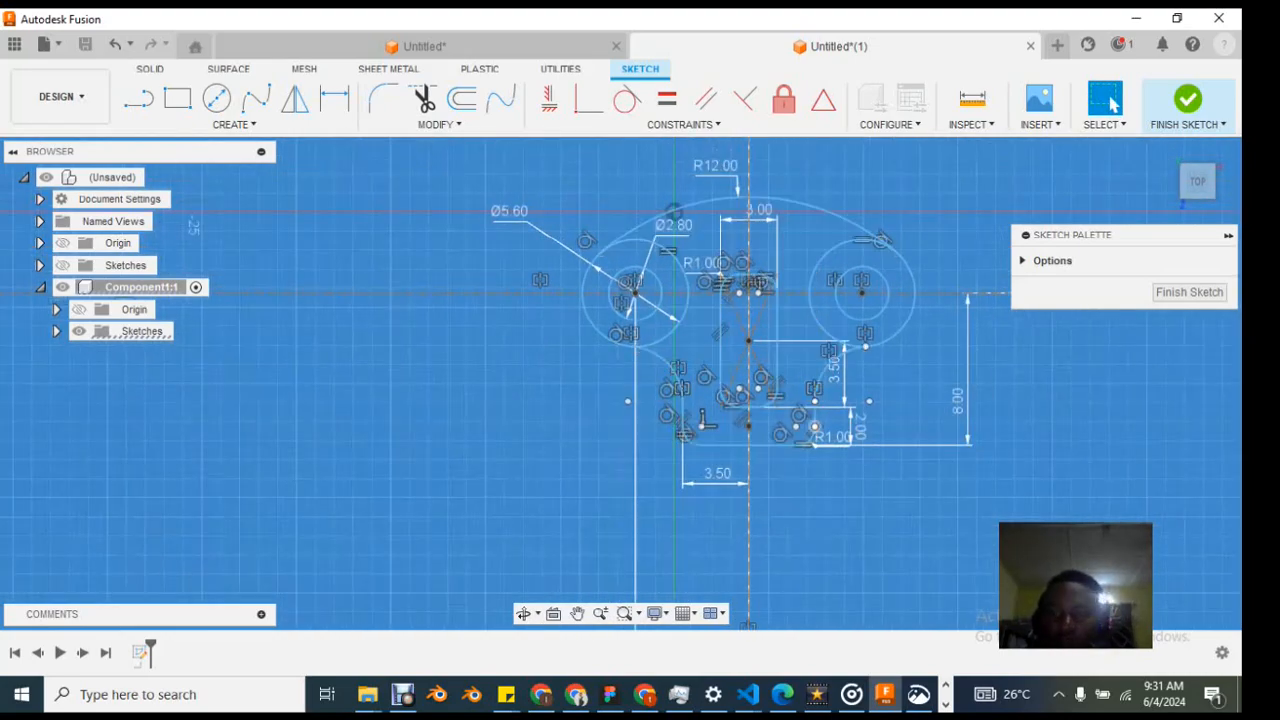
pyautogui.click(918, 694)
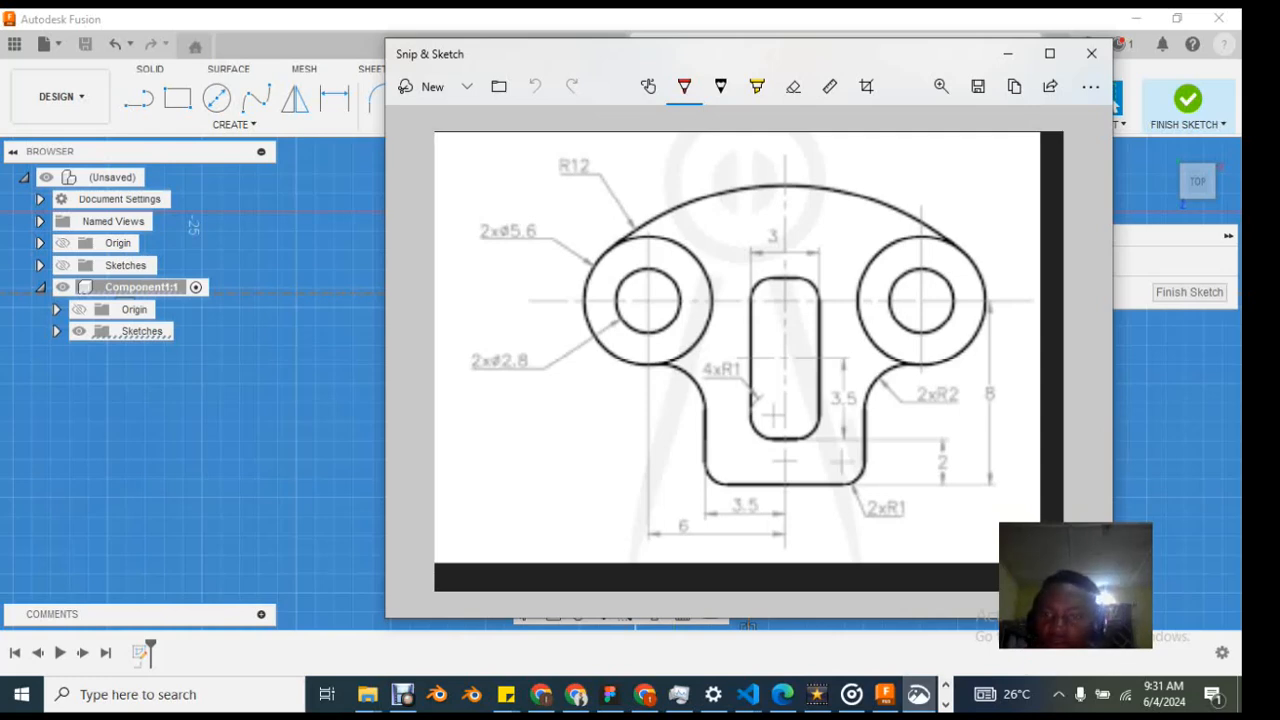
pyautogui.hotkey('alt', 'Tab')
pyautogui.scroll(1, 750, 160)
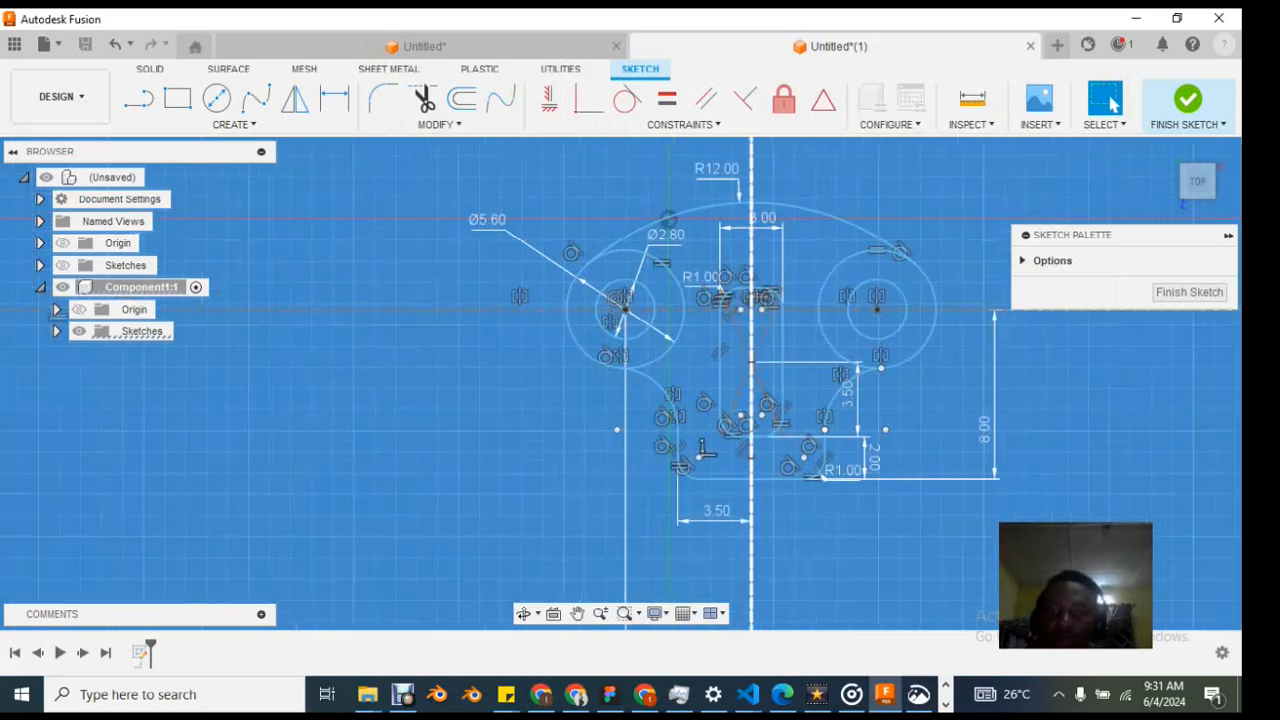
pyautogui.scroll(-1, 924, 466)
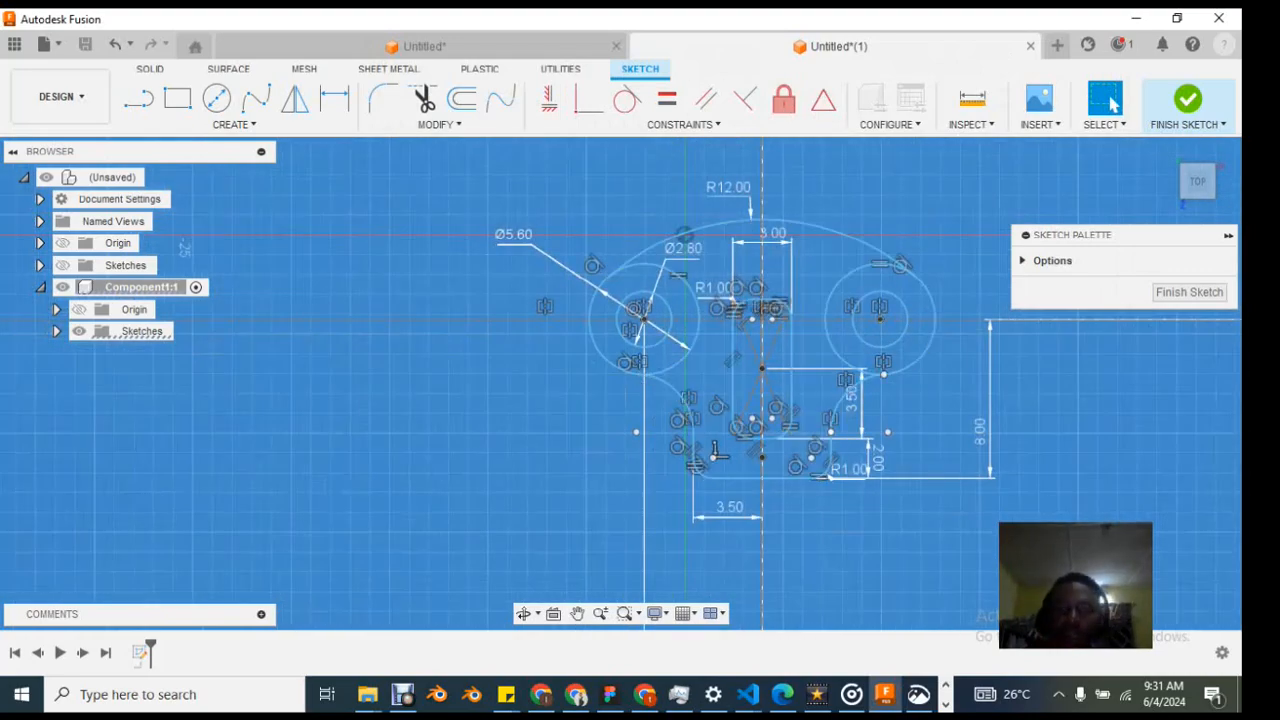
pyautogui.scroll(1, 762, 394)
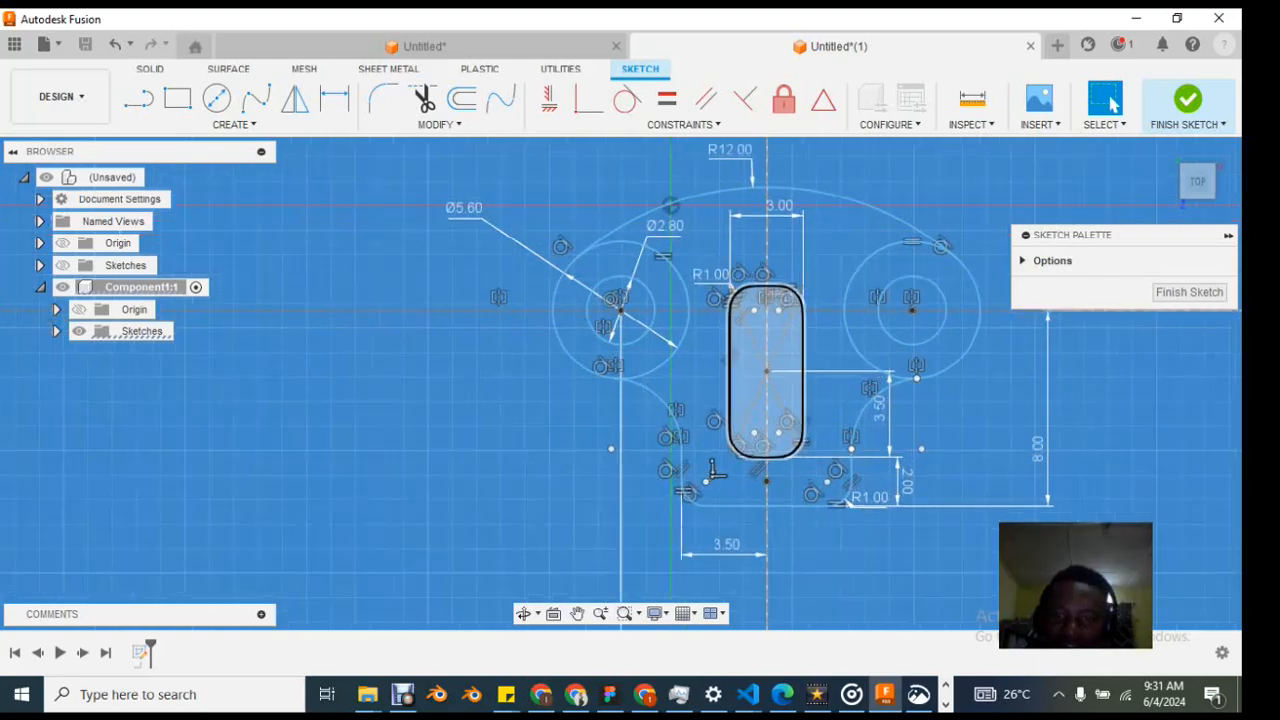
pyautogui.scroll(1, 831, 395)
pyautogui.scroll(-4, 931, 415)
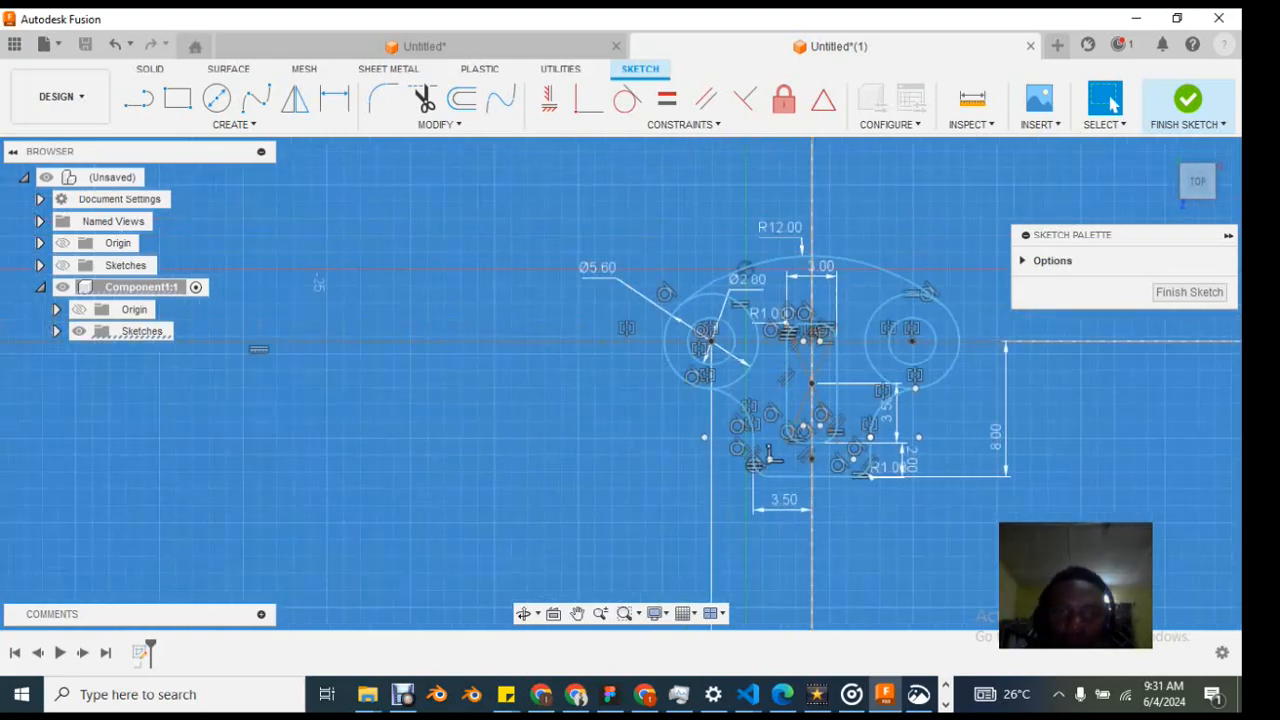
pyautogui.scroll(4, 940, 343)
pyautogui.scroll(-1, 928, 348)
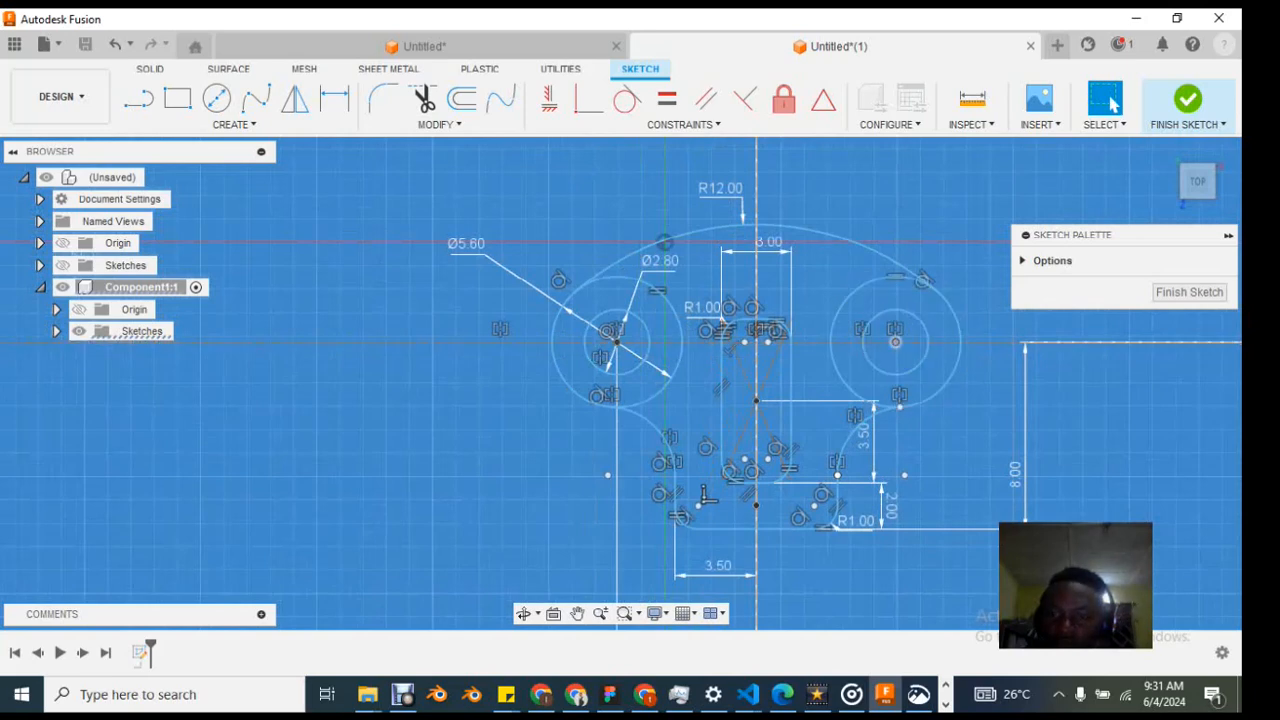
# Step: Test the sketch's freedom by dragging the right lobe's centre, and make the vertical centerline coincident with the sketch origin
pyautogui.moveTo(895, 342)
pyautogui.mouseDown(button='middle')
pyautogui.moveTo(1013, 359)
pyautogui.moveTo(884, 366)
pyautogui.moveTo(934, 368)
pyautogui.mouseUp(button='middle')
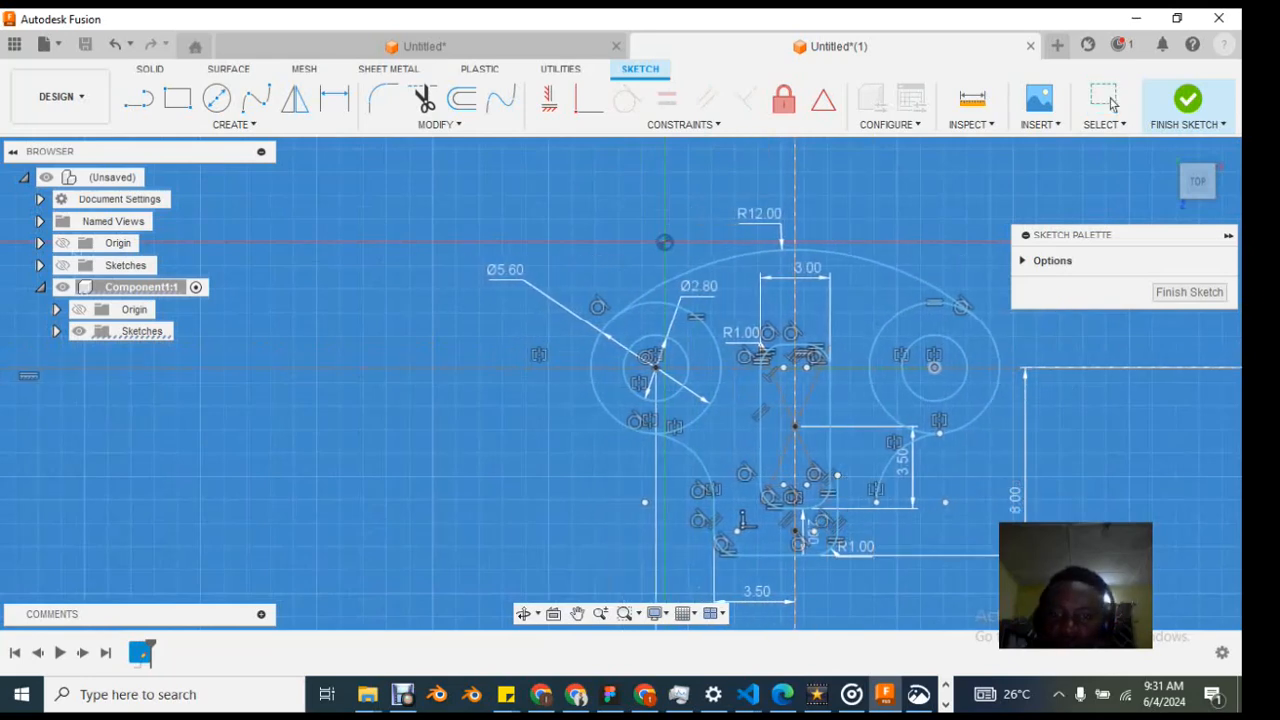
pyautogui.moveTo(934, 368); pyautogui.dragTo(908, 367)
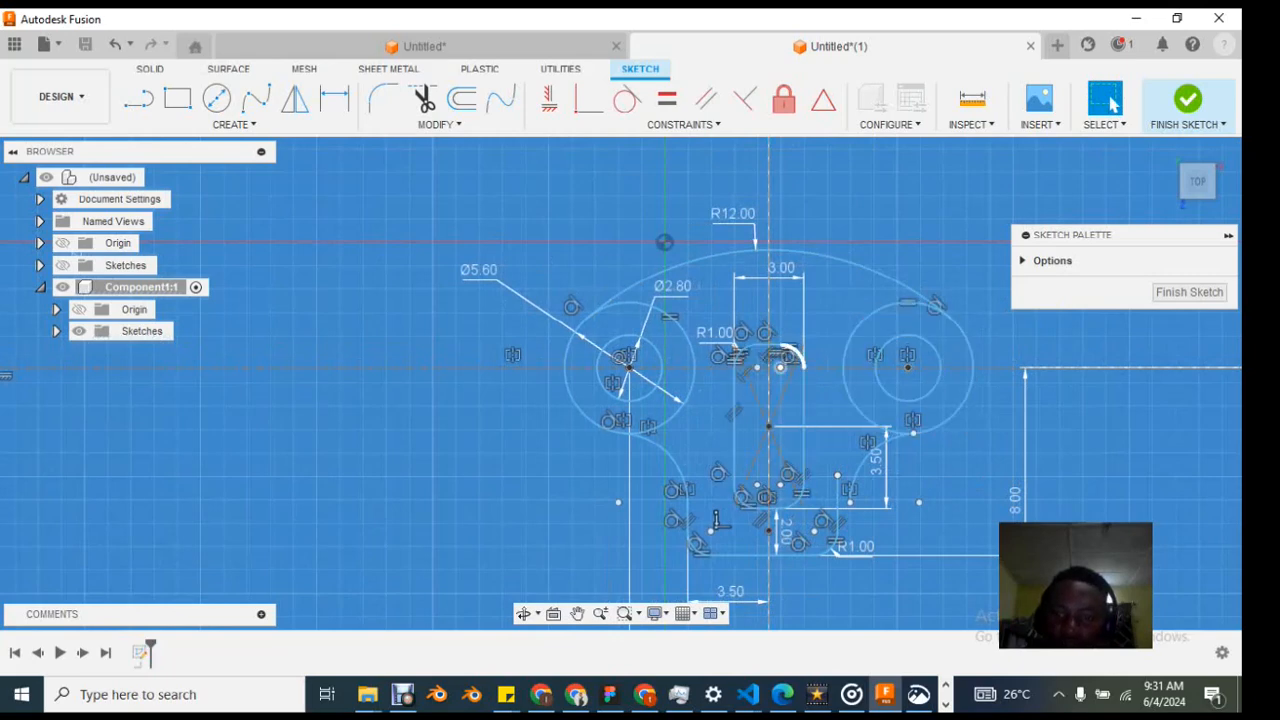
pyautogui.click(780, 367)
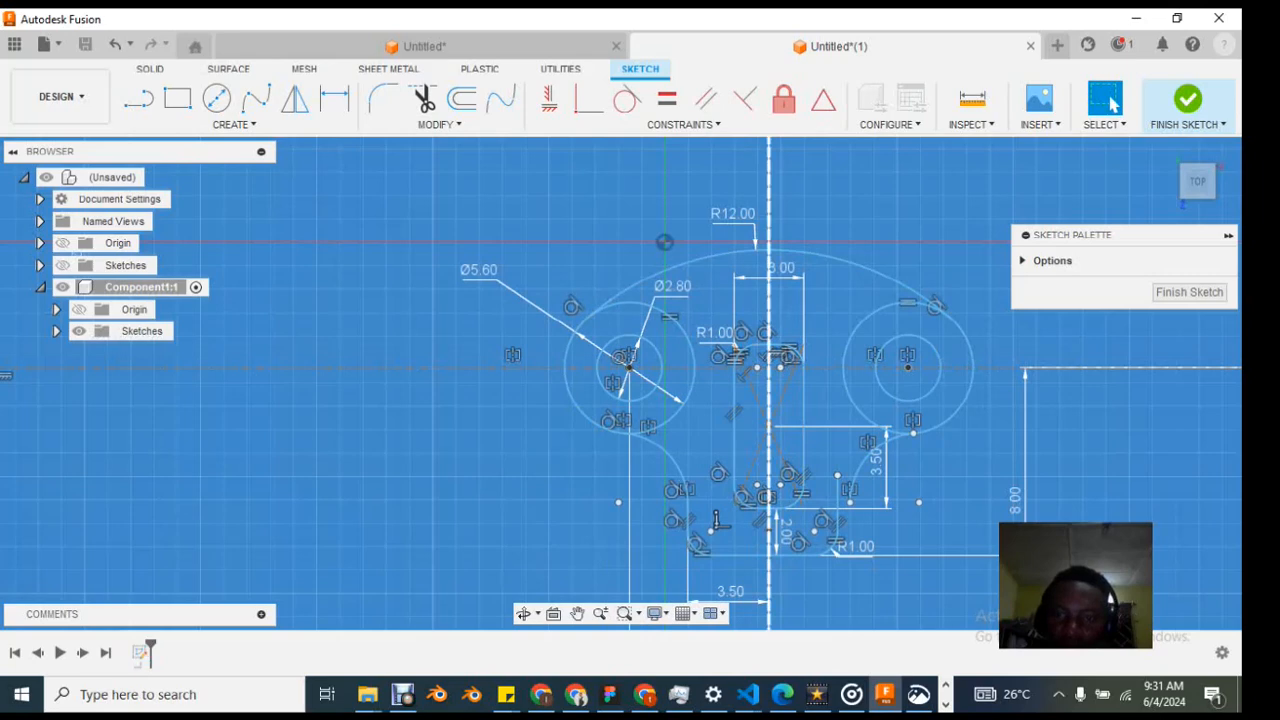
pyautogui.click(769, 310)
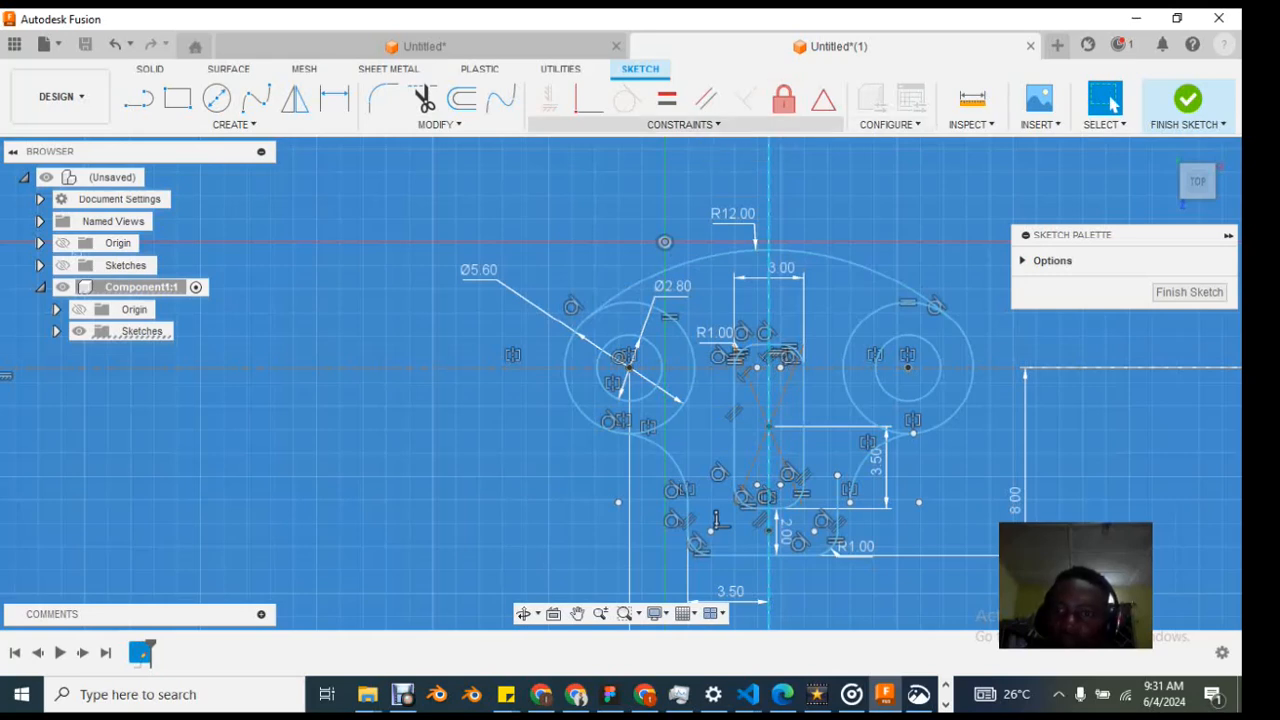
pyautogui.click(683, 124)
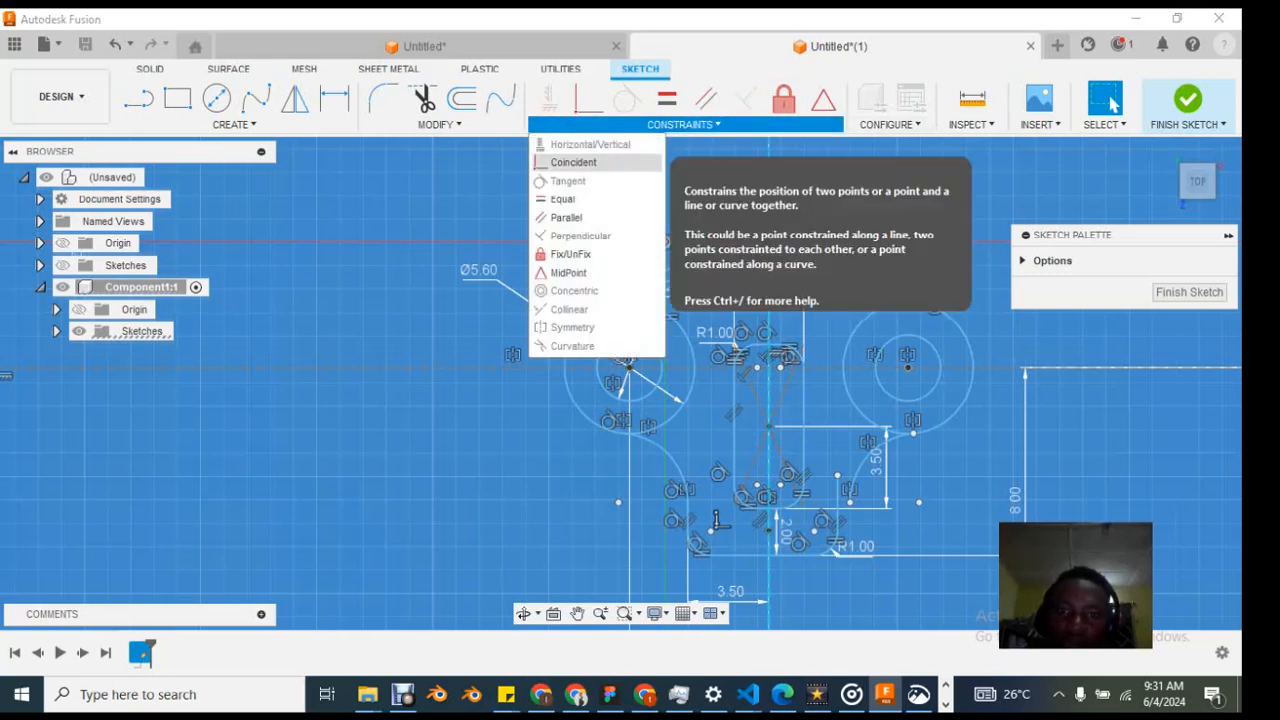
pyautogui.click(573, 162)
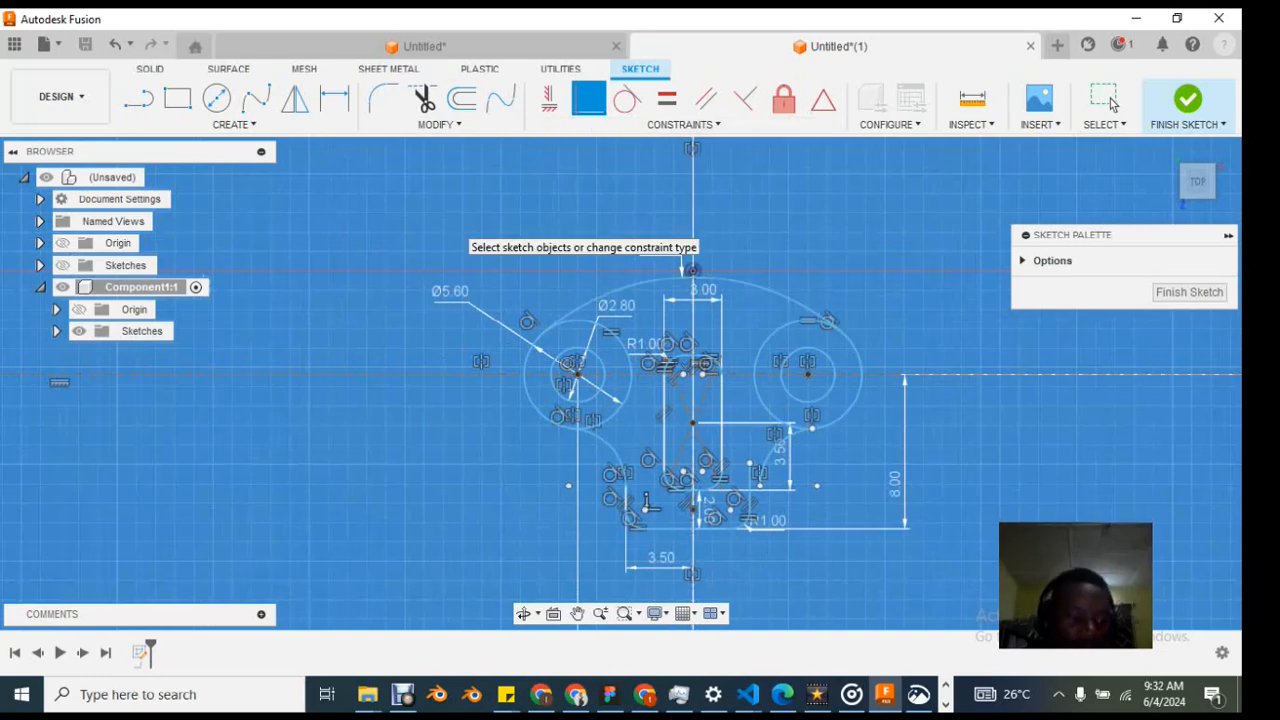
# Step: Try moving the sketch vertically by pulling its R12 top arc upward, and undo the recent sketch changes
pyautogui.click(1113, 104)
pyautogui.moveTo(760, 287); pyautogui.dragTo(760, 174)
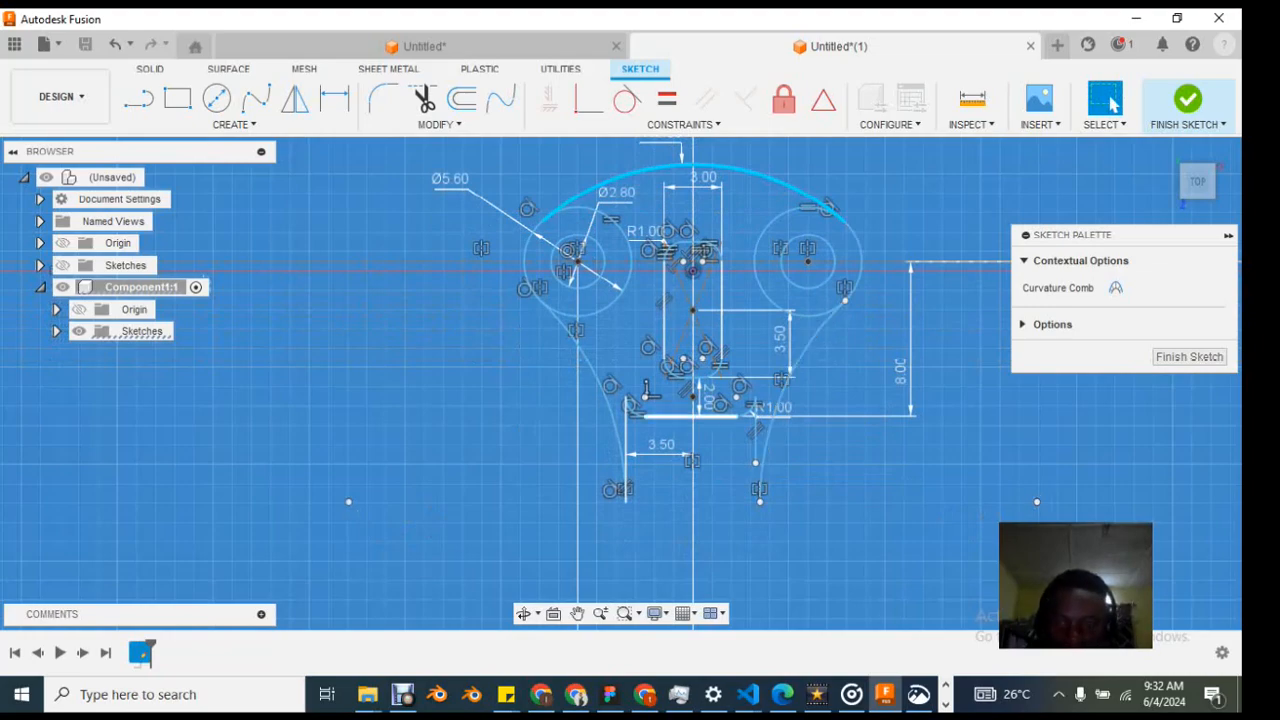
pyautogui.hotkey('ctrl', 'z')
pyautogui.hotkey('ctrl', 'z')
pyautogui.hotkey('ctrl', 'z')
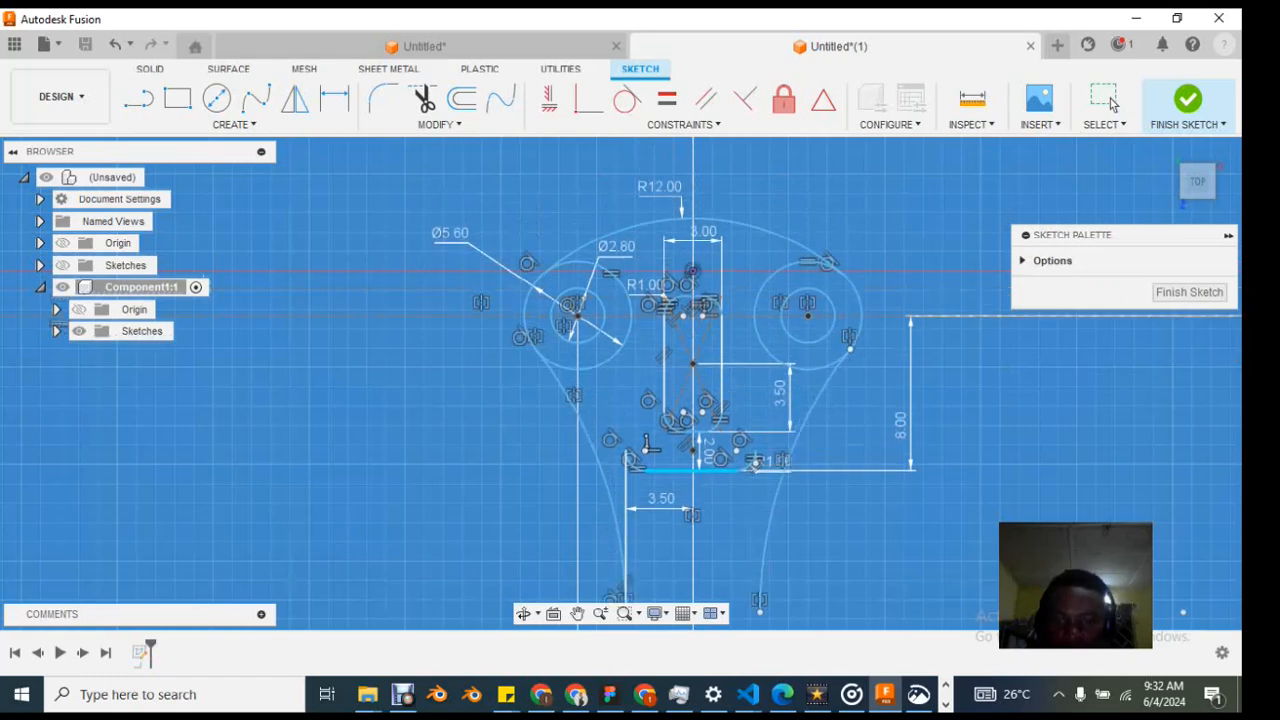
pyautogui.click(1113, 104)
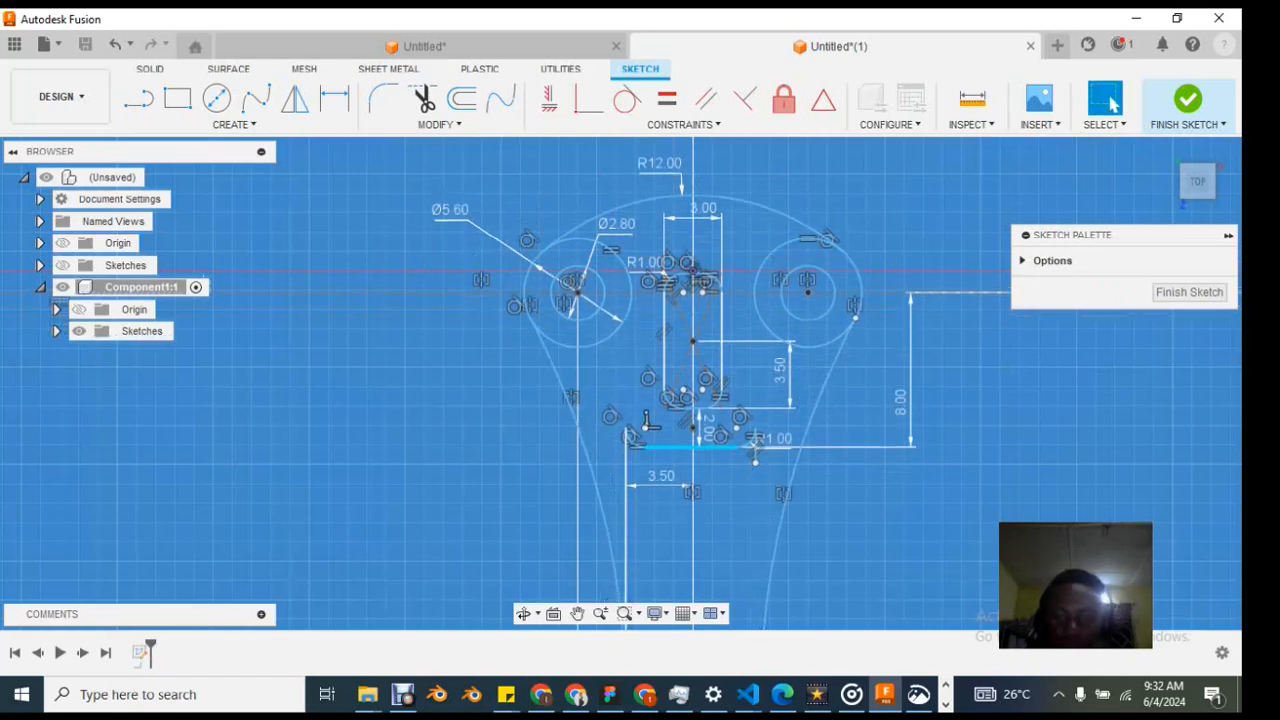
pyautogui.hotkey('ctrl', 'z')
pyautogui.hotkey('ctrl', 'z')
pyautogui.hotkey('ctrl', 'z')
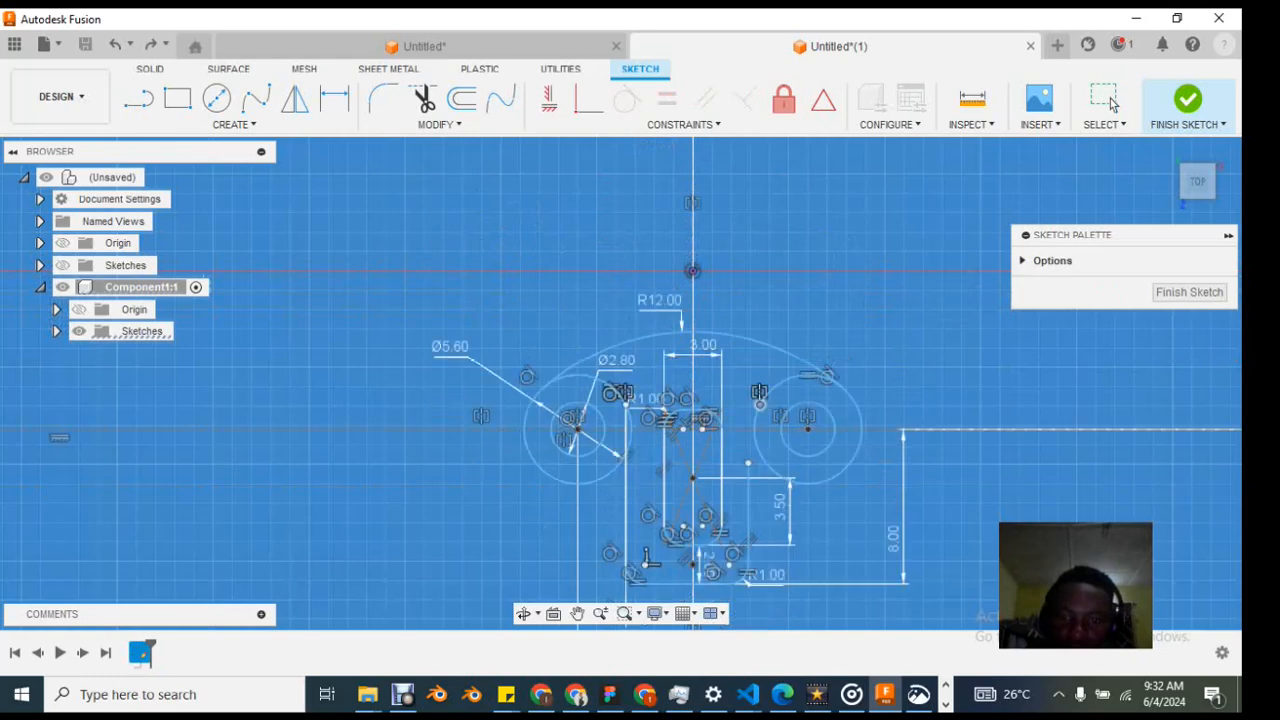
# Step: Step back and forth through the recent sketch changes until the sketch is back before its vertical centerline was tied to the origin
pyautogui.hotkey('ctrl', 'y')
pyautogui.hotkey('ctrl', 'y')
pyautogui.hotkey('ctrl', 'y')
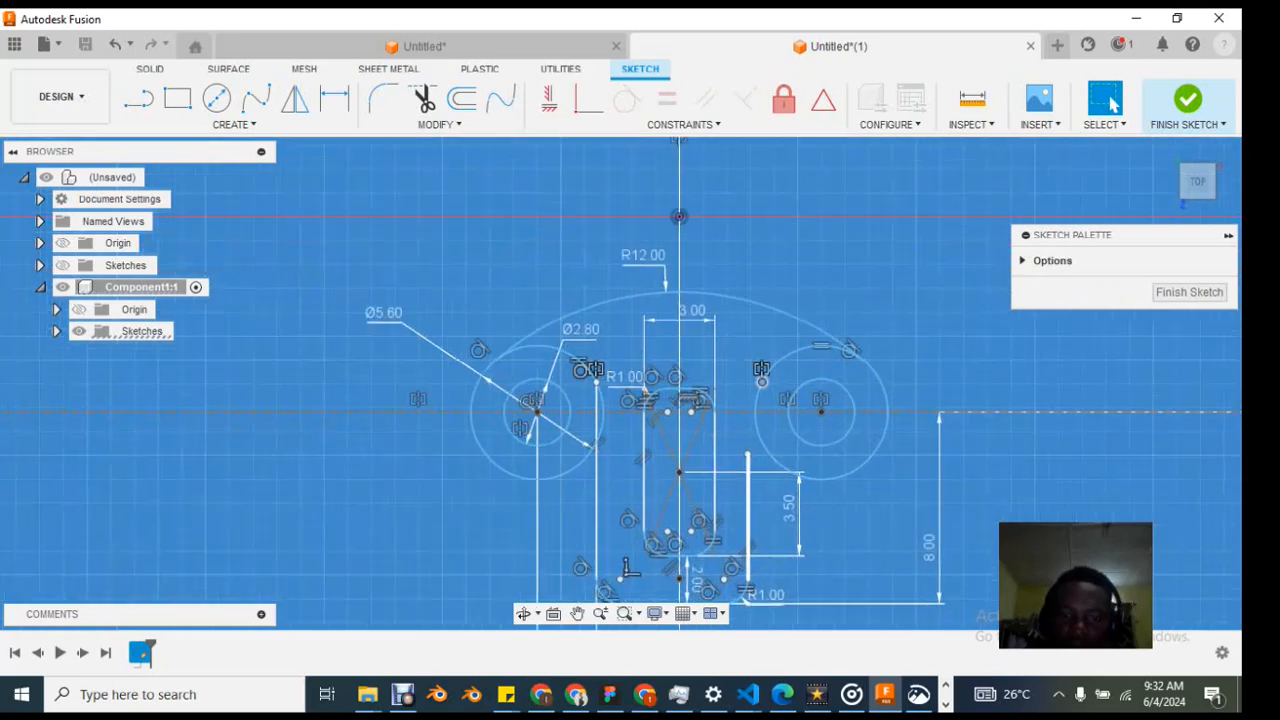
pyautogui.hotkey('ctrl', 'y')
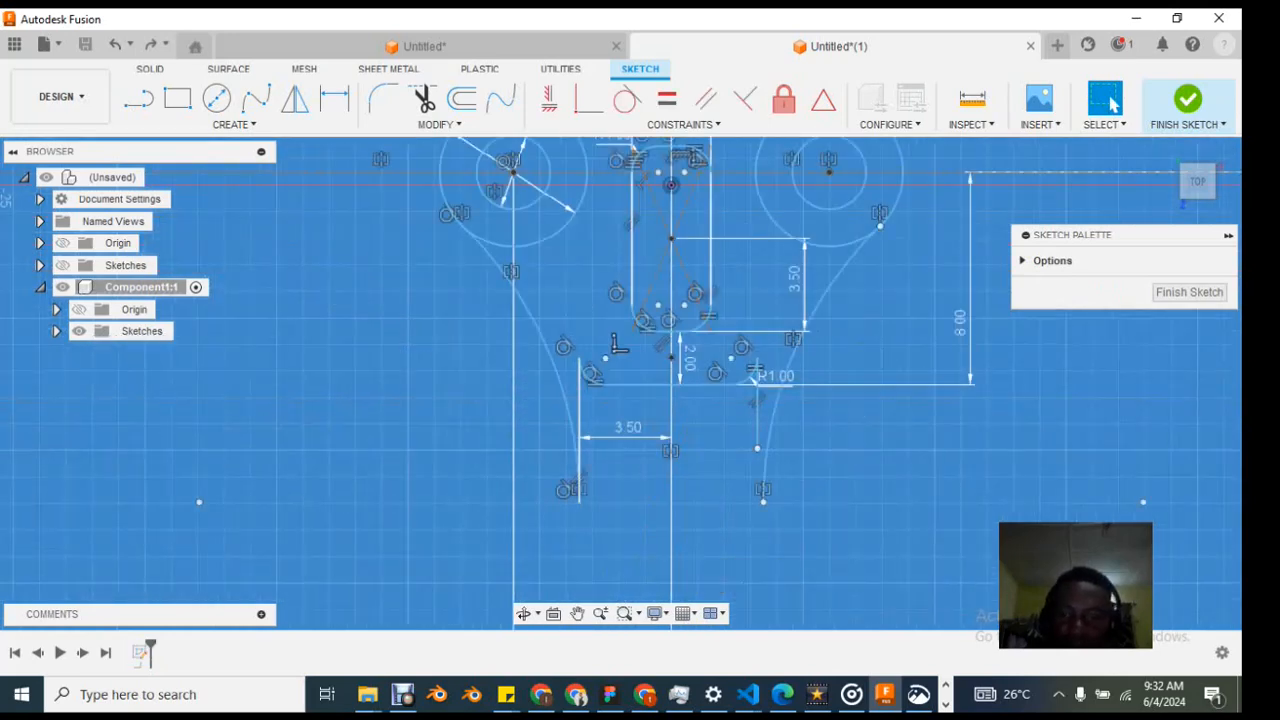
pyautogui.hotkey('ctrl', 'z')
pyautogui.hotkey('ctrl', 'z')
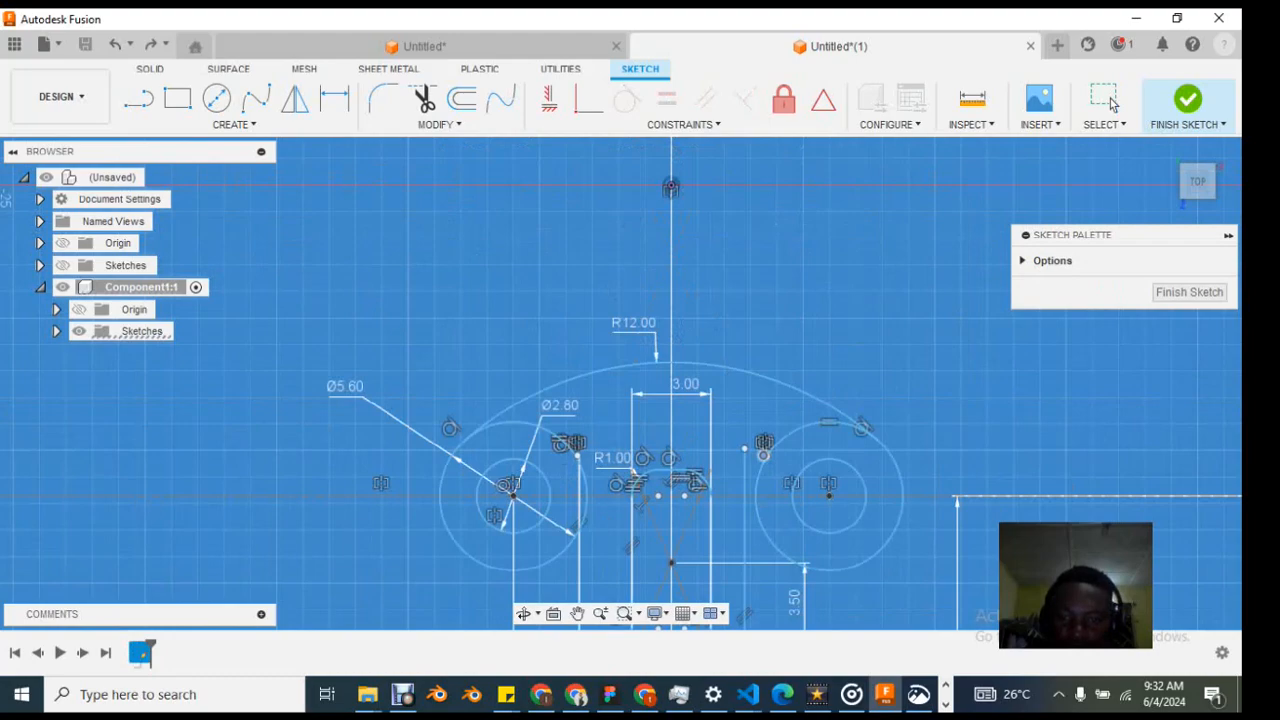
pyautogui.scroll(3, 760, 530)
pyautogui.scroll(-8, 760, 530)
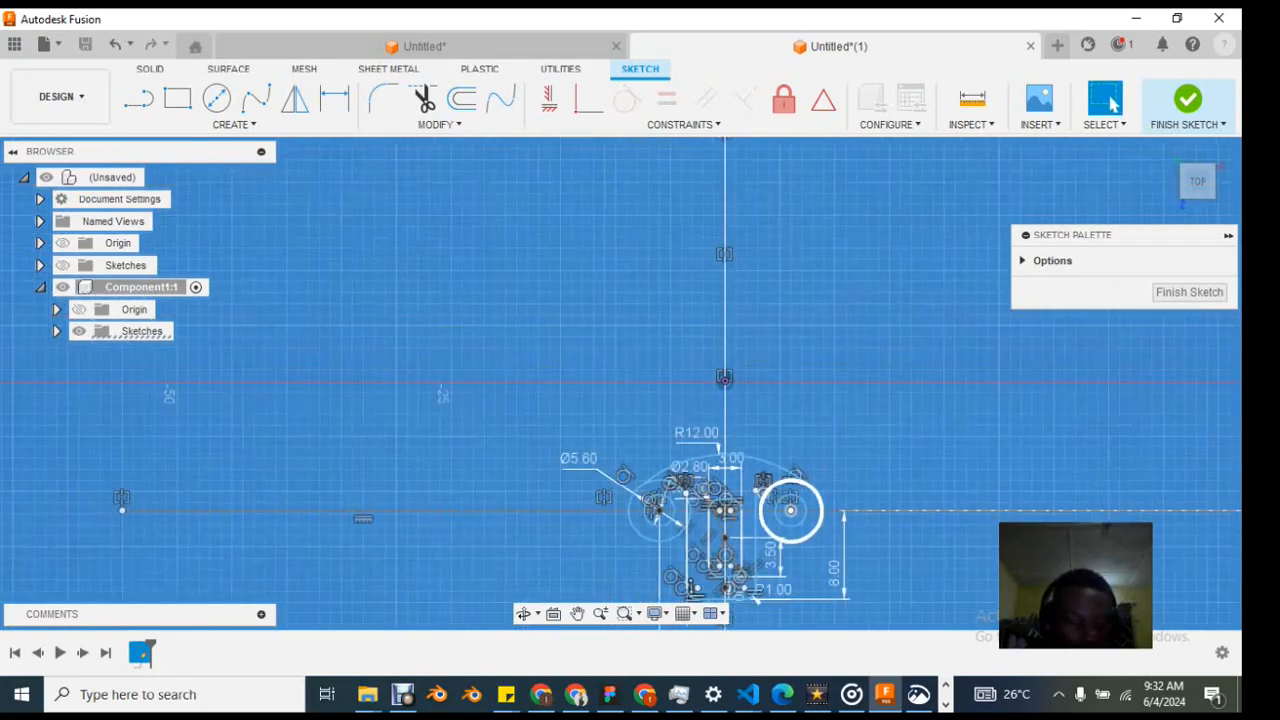
pyautogui.hotkey('ctrl', 'y')
pyautogui.hotkey('ctrl', 'y')
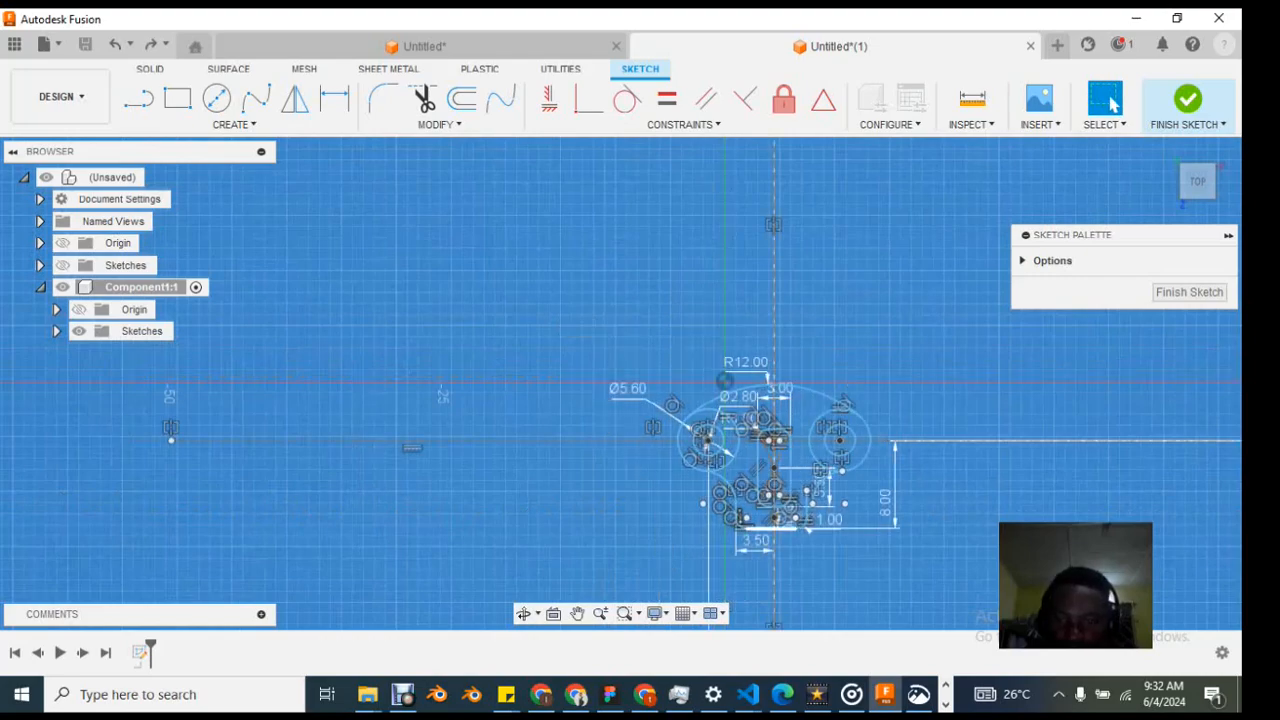
pyautogui.scroll(3, 730, 505)
pyautogui.scroll(2, 796, 540)
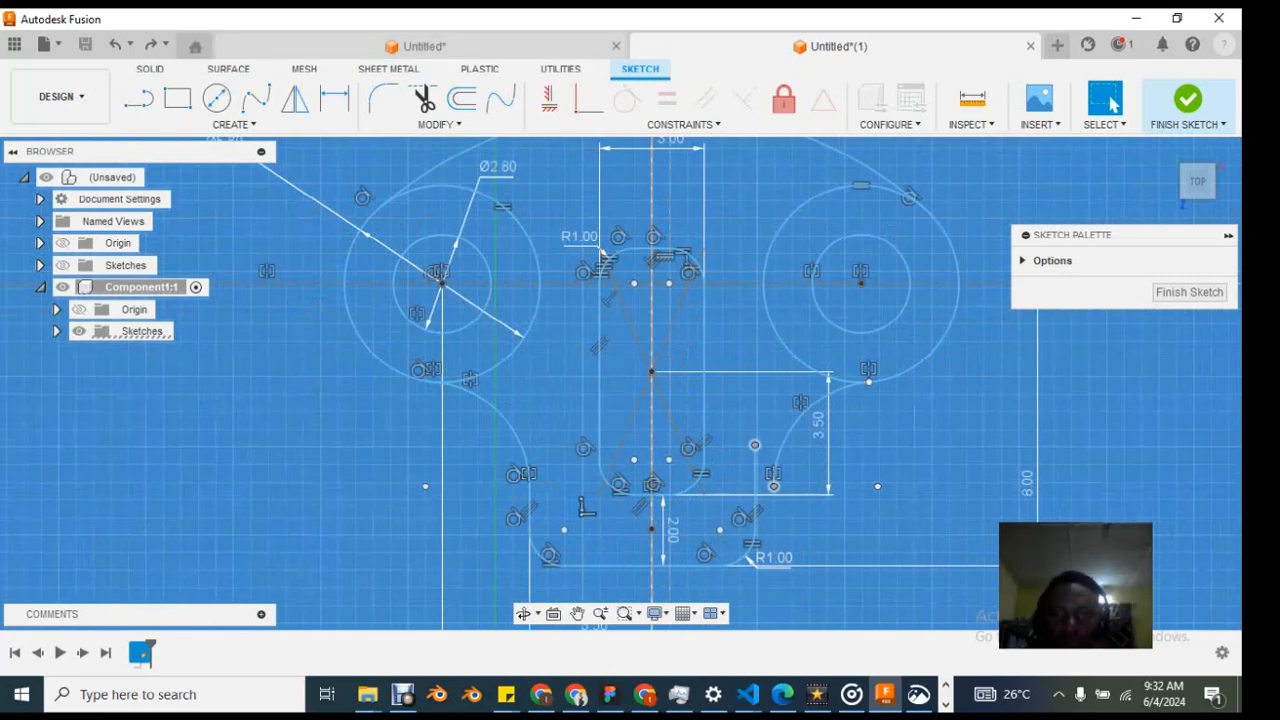
# Step: Check the radius of the arcs between the lobes and the lower outline in the reference drawing
pyautogui.click(589, 98)
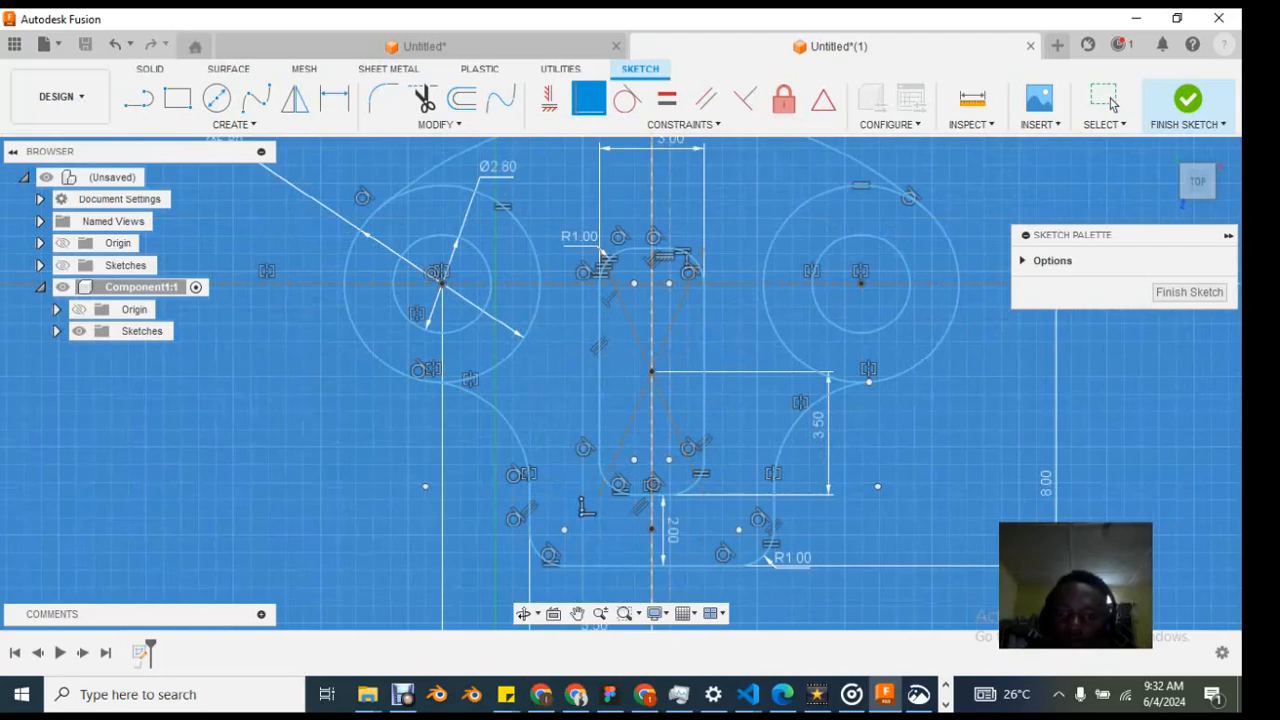
pyautogui.scroll(-2, 656, 526)
pyautogui.scroll(-1, 653, 527)
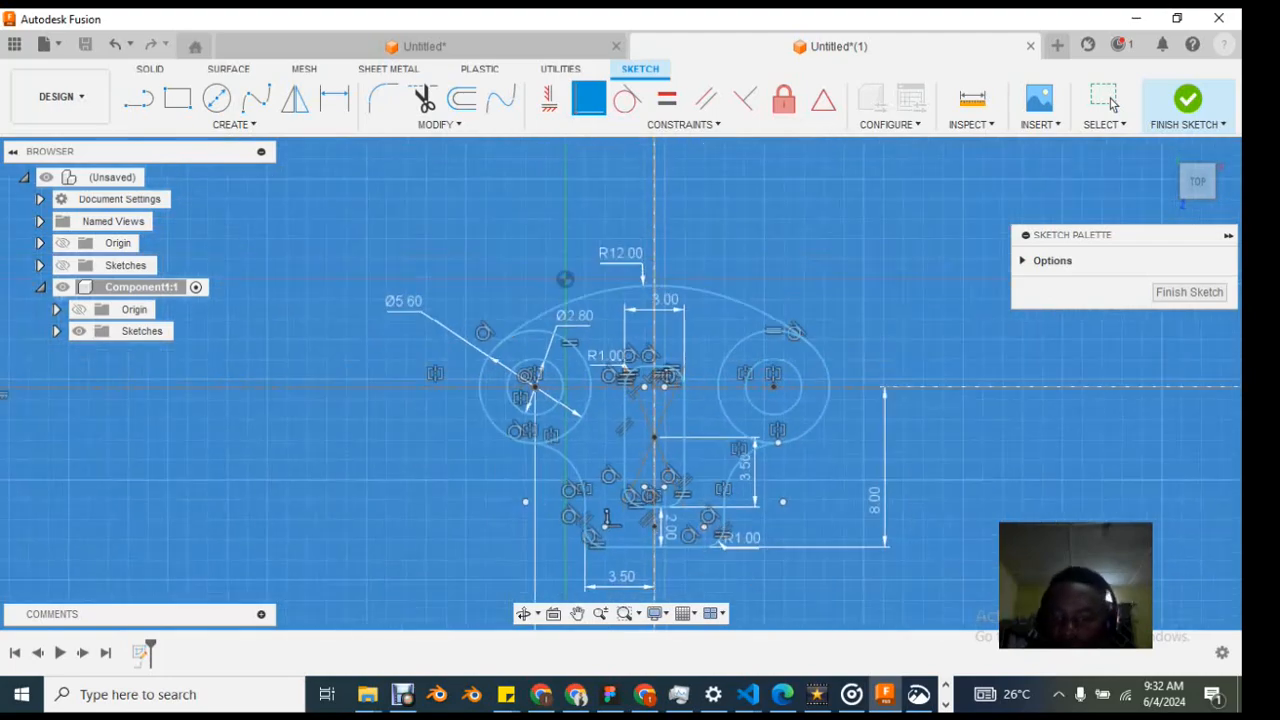
pyautogui.click(918, 694)
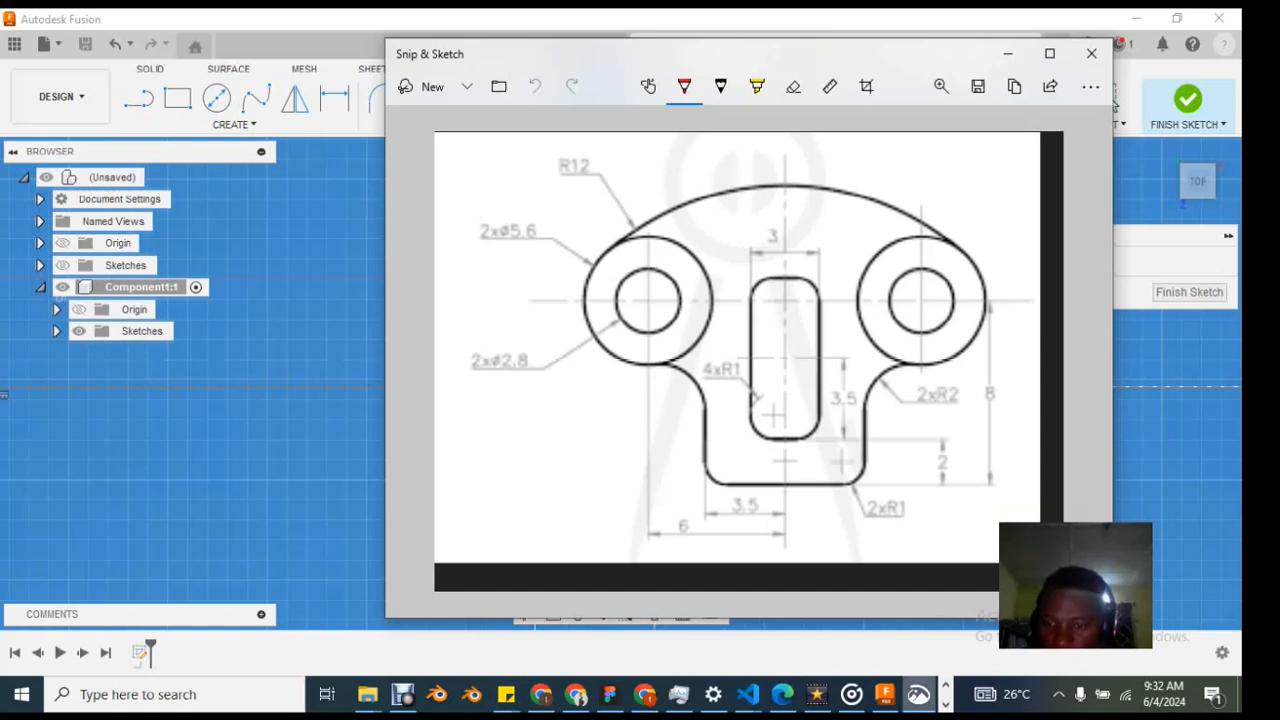
pyautogui.click(918, 694)
# Step: Dimension the arc joining the right lobe to the lower outline with a 2 mm radius
pyautogui.scroll(1, 735, 515)
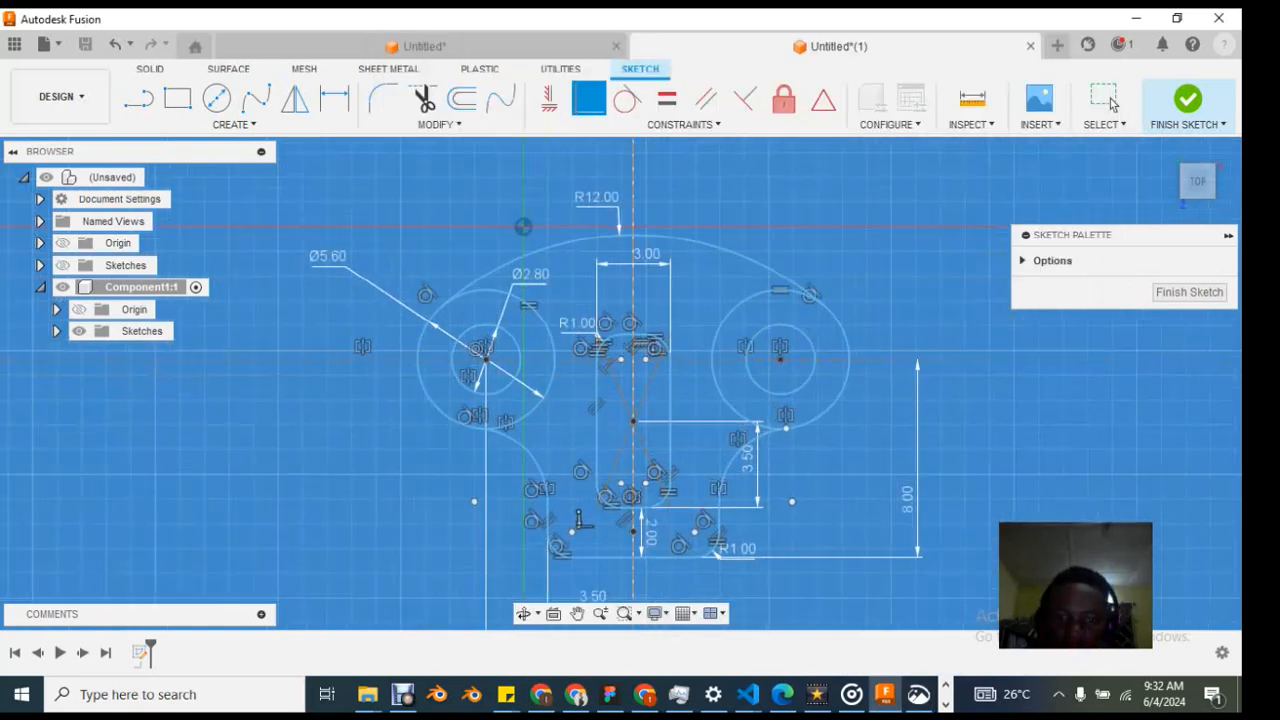
pyautogui.scroll(1, 789, 447)
pyautogui.press('d')
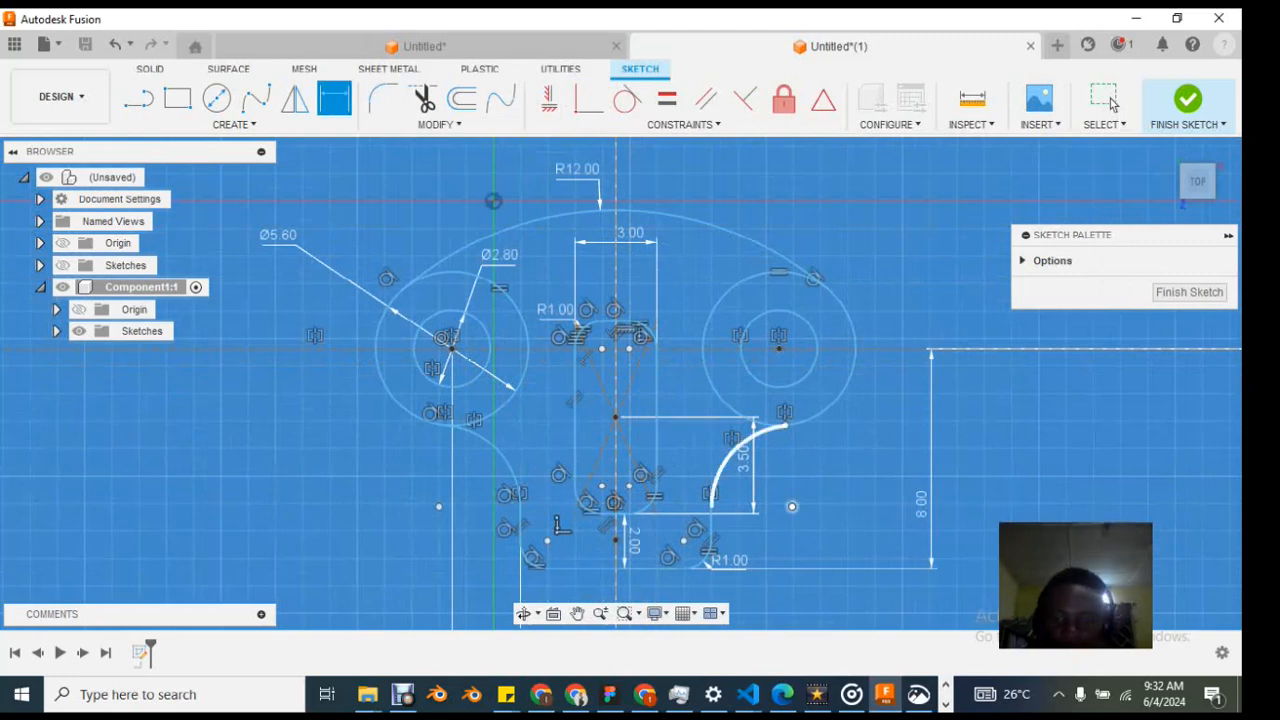
pyautogui.click(758, 433)
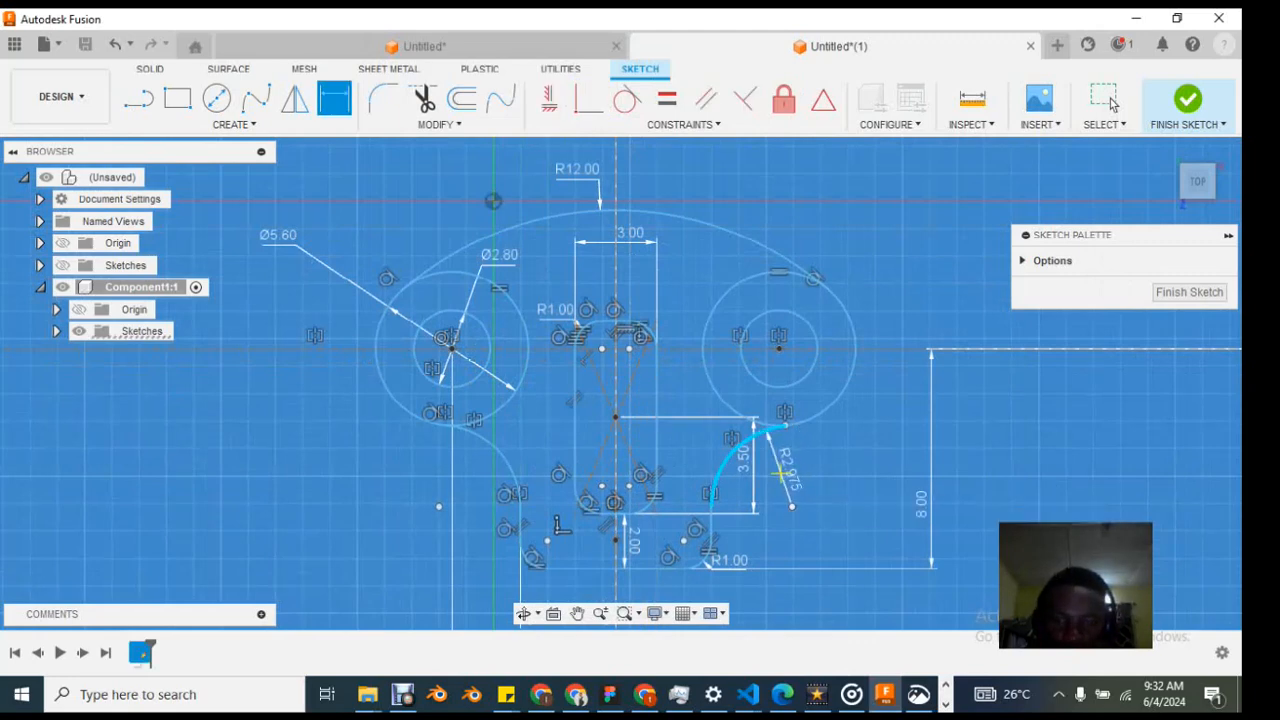
pyautogui.click(785, 469)
pyautogui.write('2')
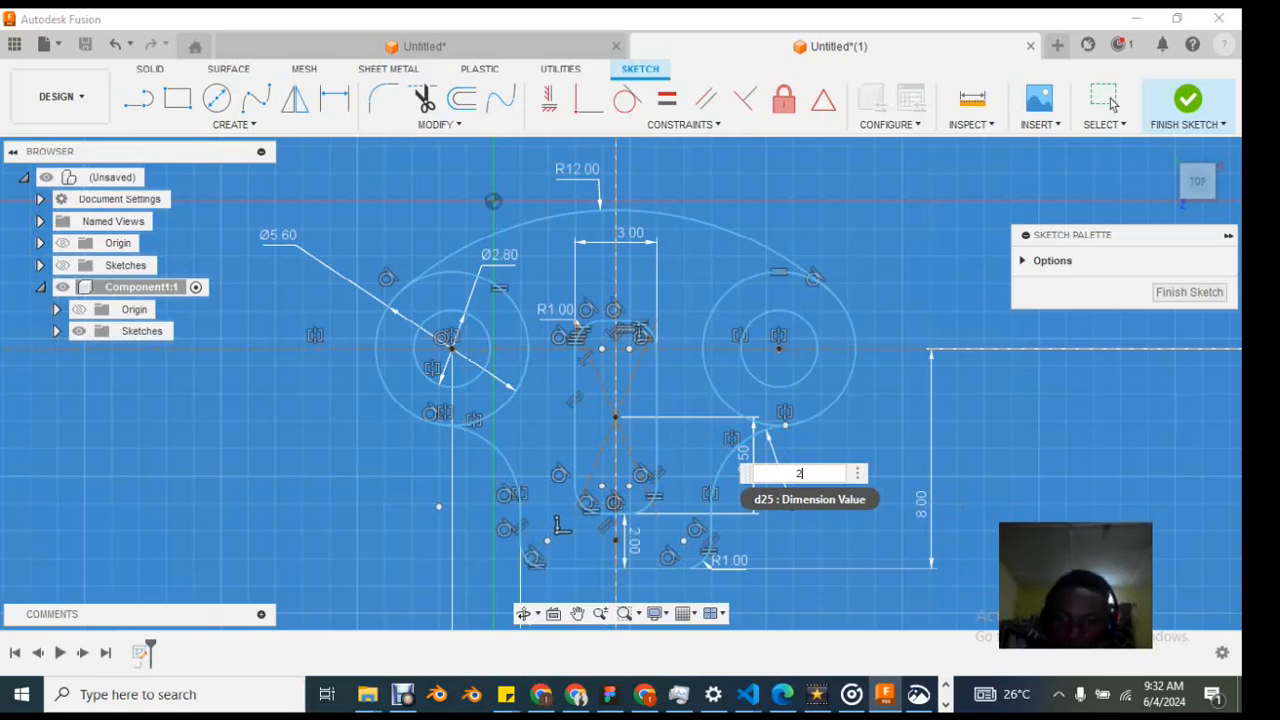
pyautogui.press('Return')
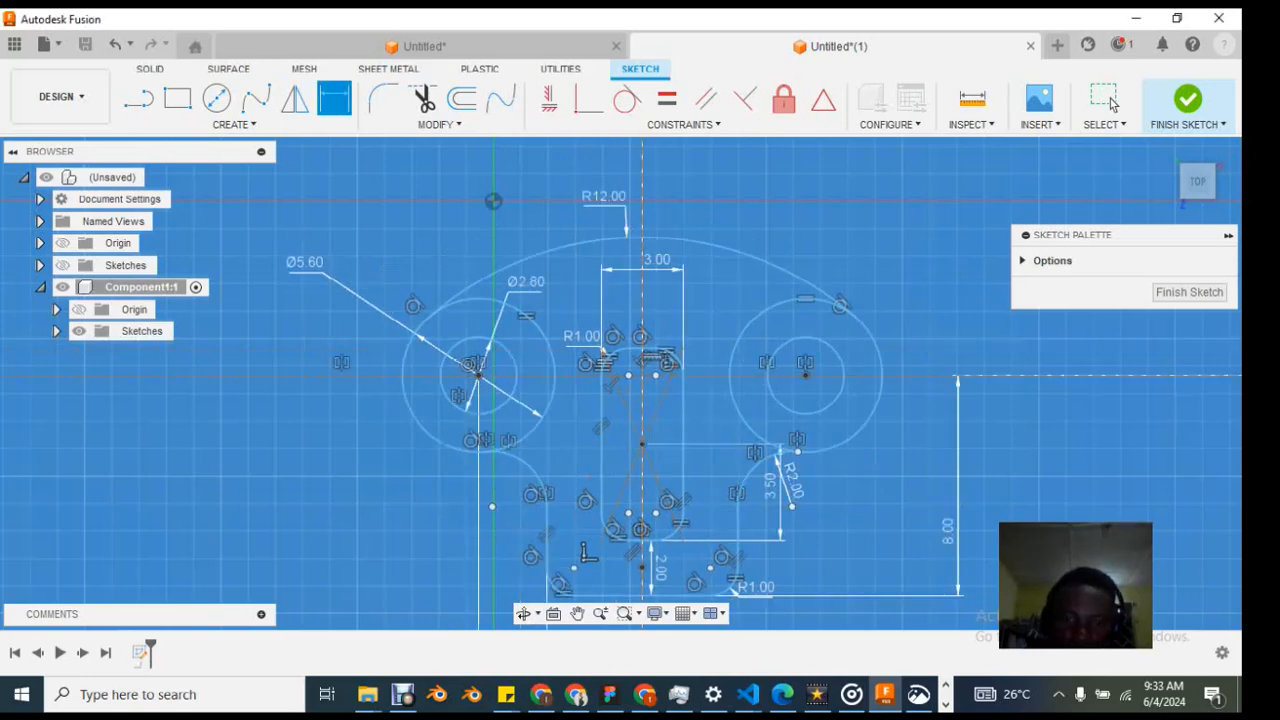
# Step: Try to add a radius dimension to the arc joining the left lobe to the lower outline
pyautogui.rightClick(300, 457)
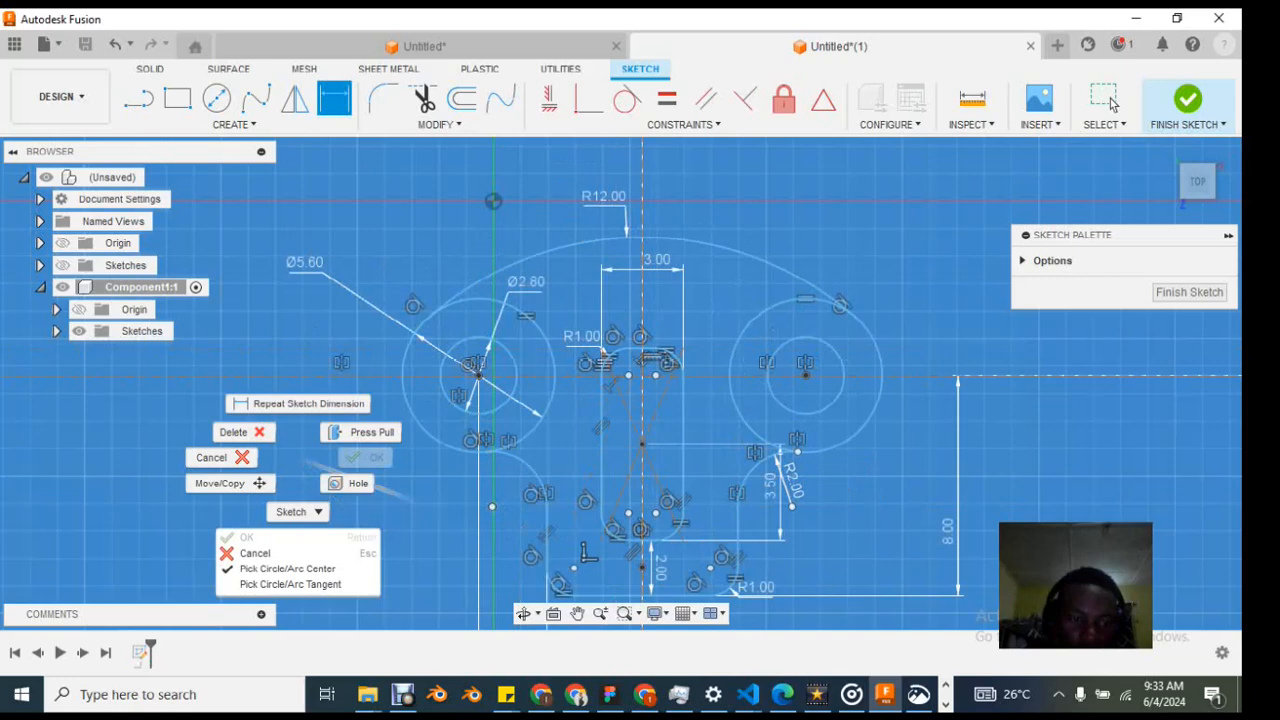
pyautogui.click(412, 499)
pyautogui.click(530, 467)
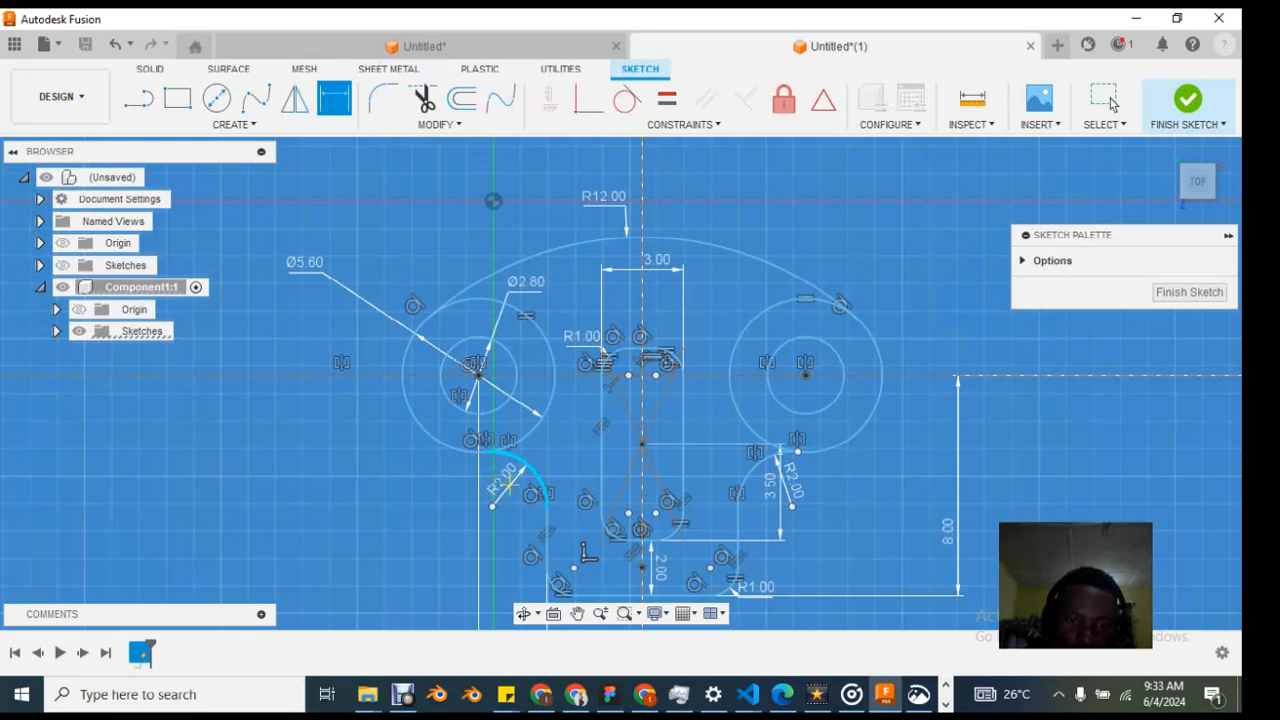
pyautogui.click(510, 485)
pyautogui.click(779, 397)
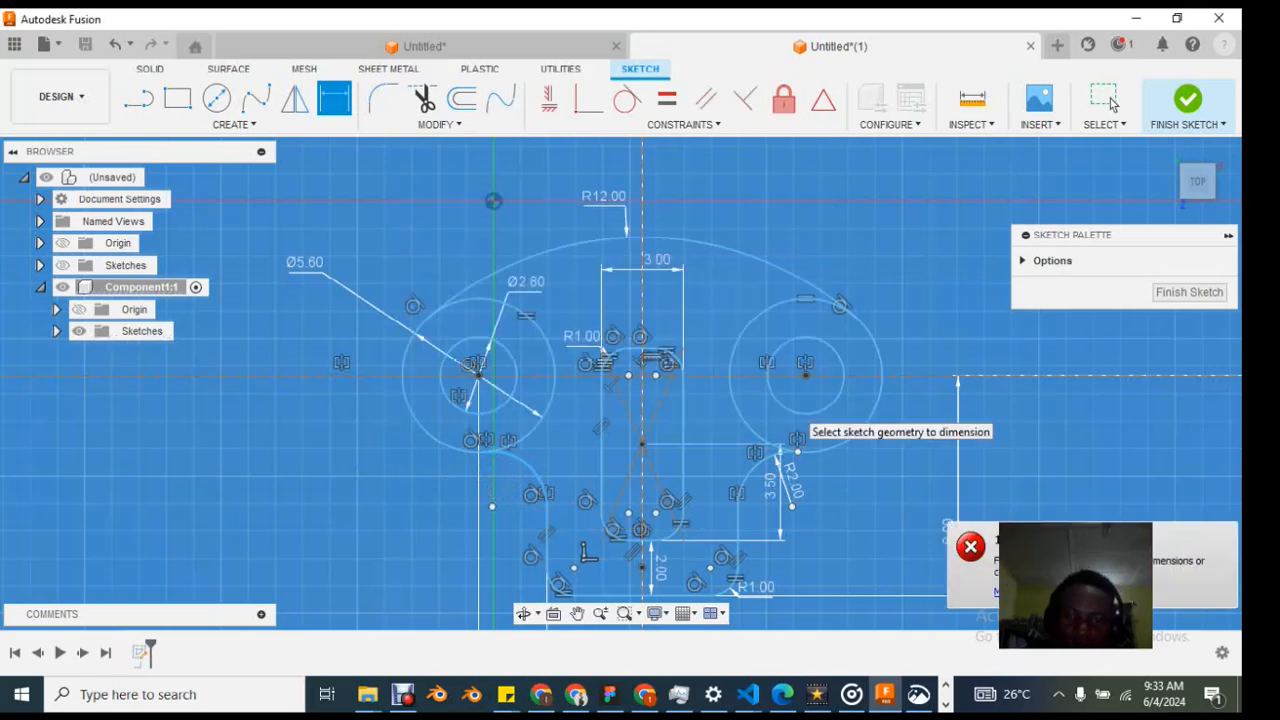
pyautogui.click(1070, 560)
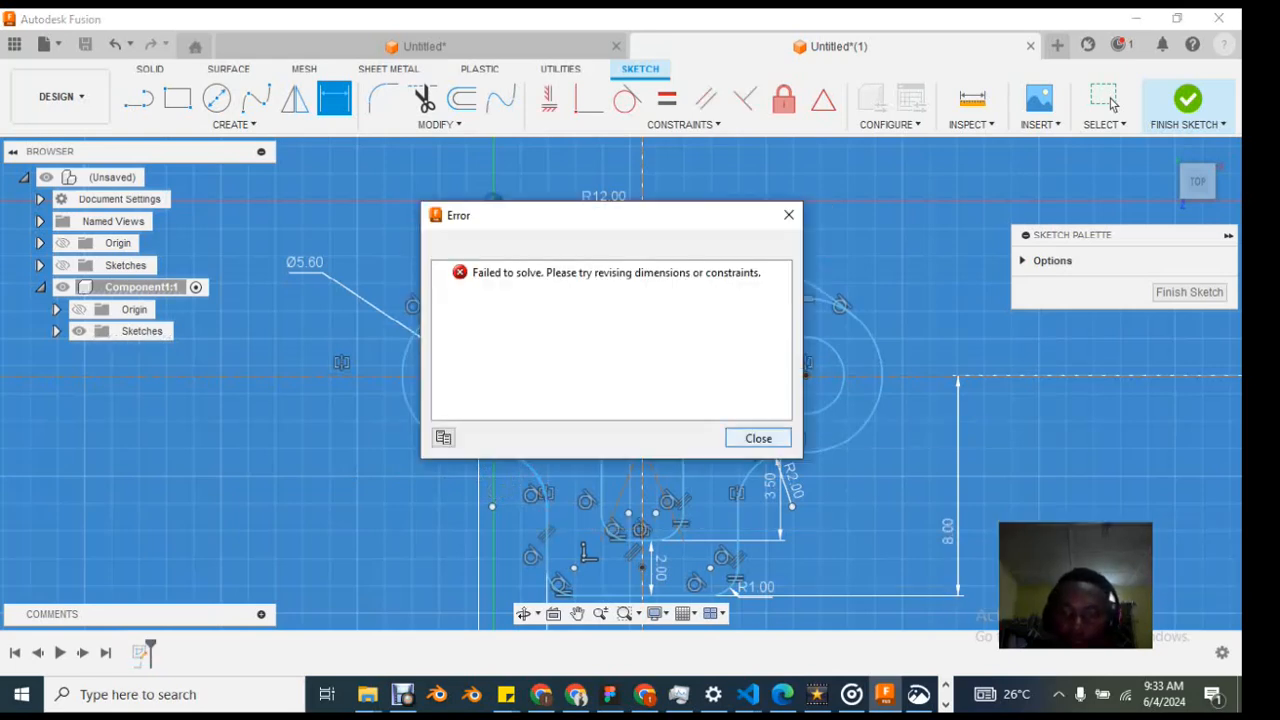
pyautogui.click(758, 438)
pyautogui.scroll(2, 700, 510)
pyautogui.scroll(-3, 700, 510)
pyautogui.scroll(3, 695, 562)
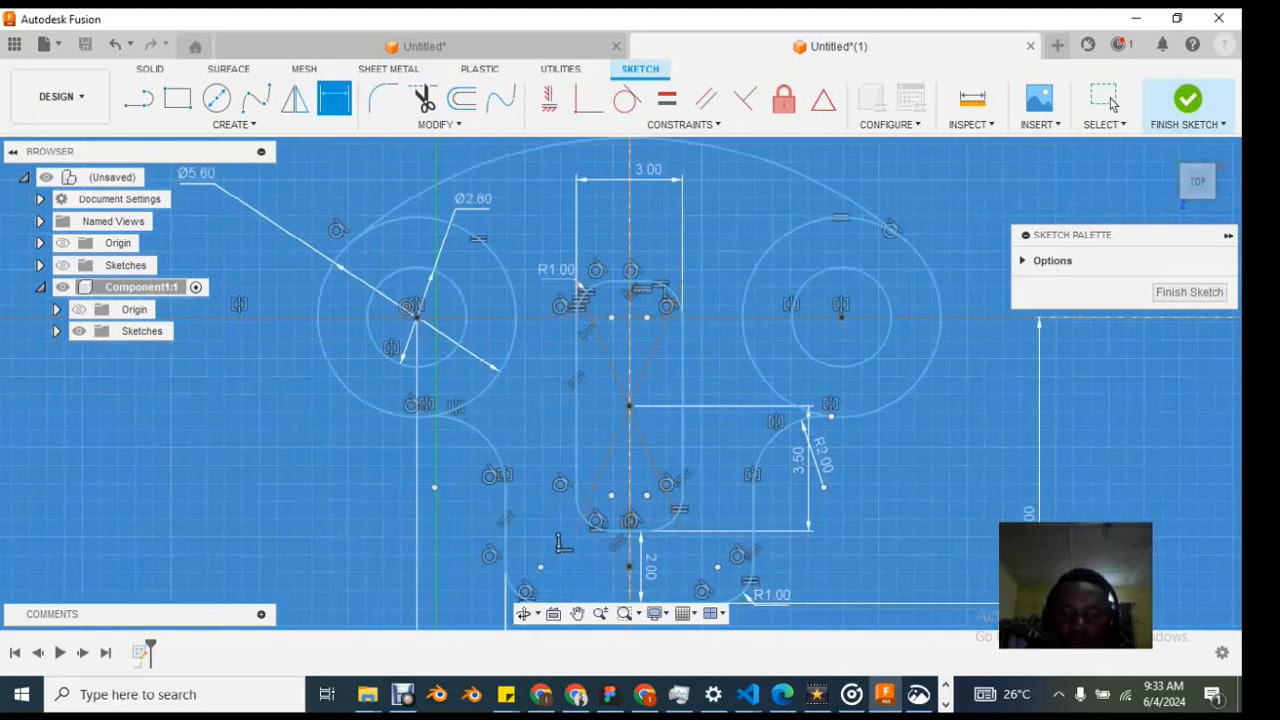
pyautogui.scroll(-3, 695, 562)
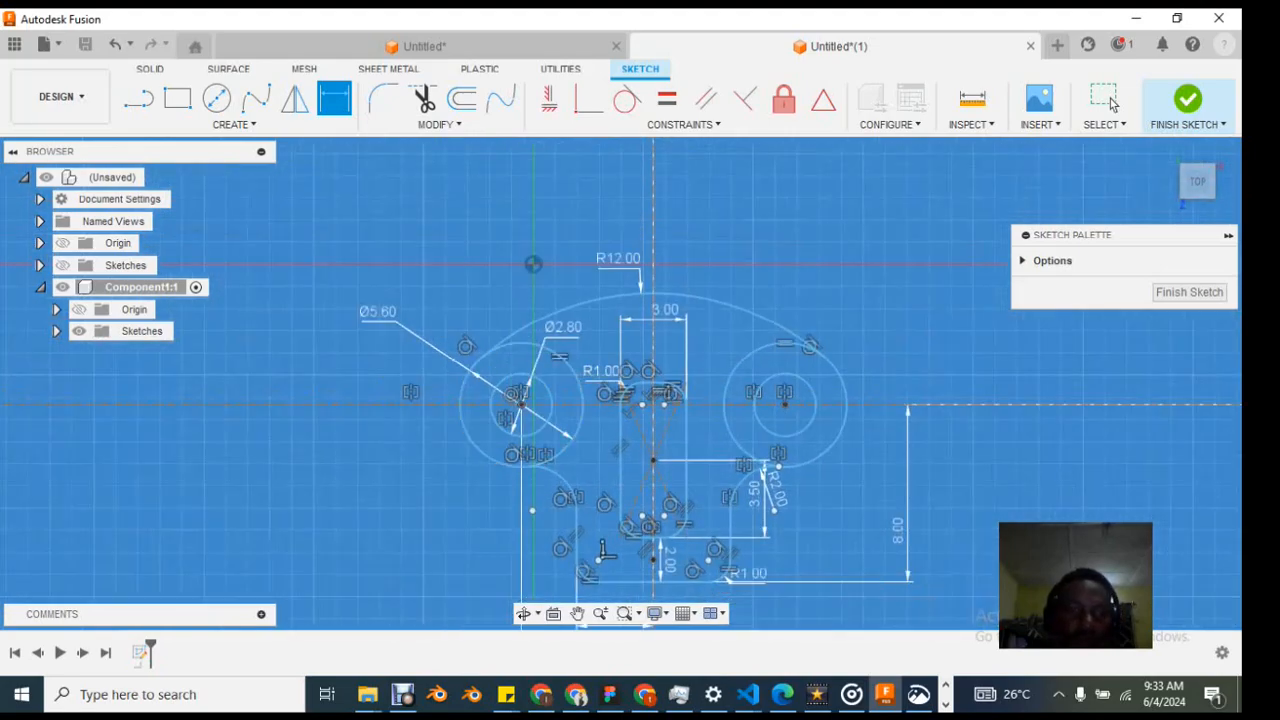
# Step: Make the centre point of the central slot coincident with the sketch origin
pyautogui.click(1110, 102)
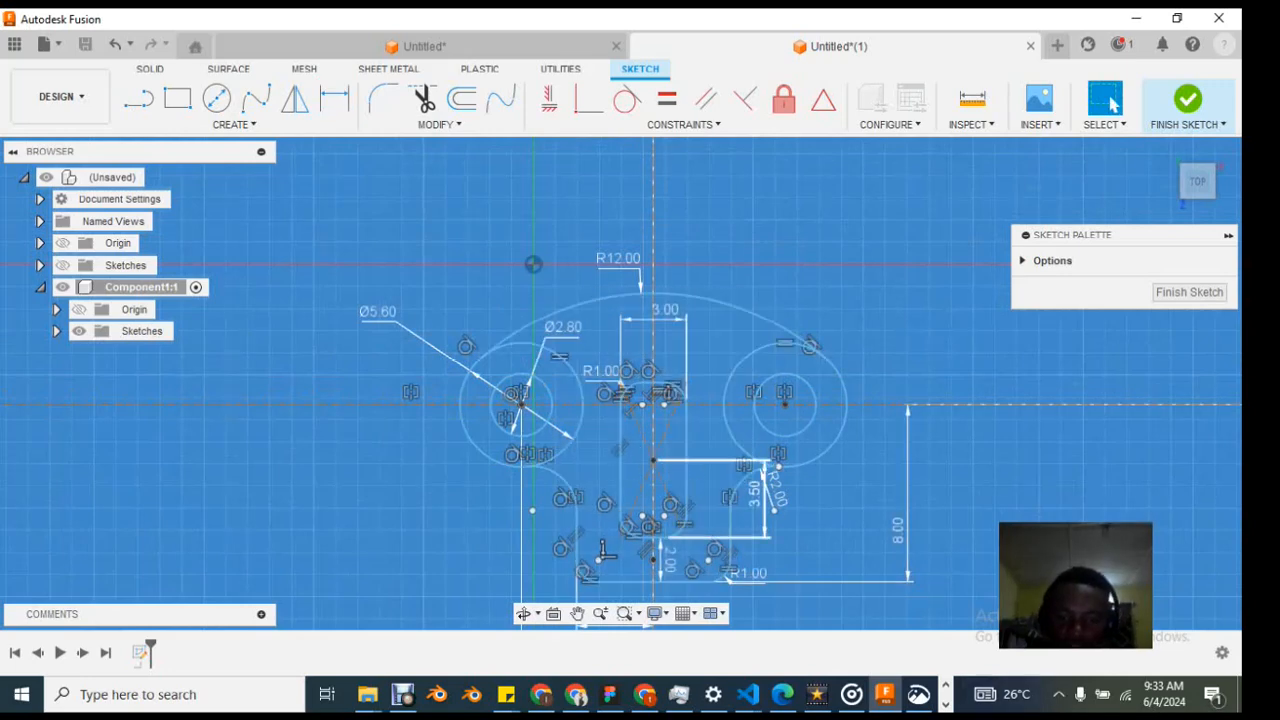
pyautogui.click(653, 460)
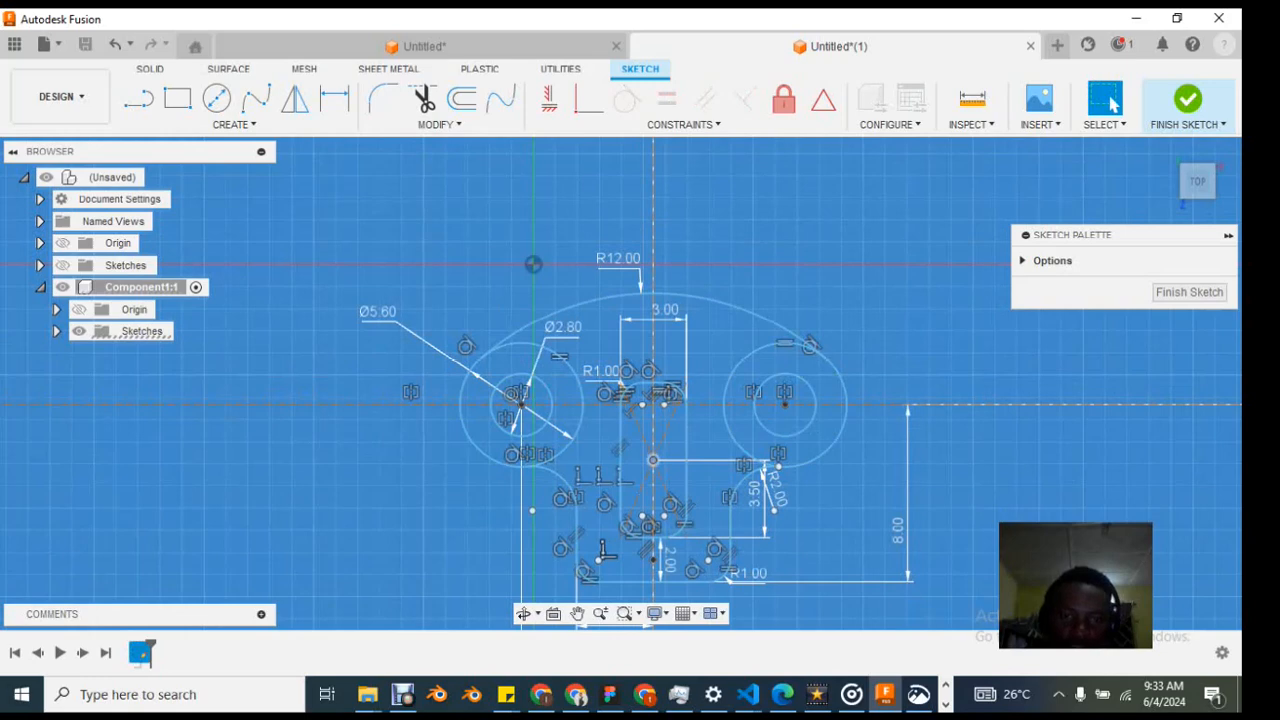
pyautogui.keyDown('shift'); pyautogui.click(533, 264); pyautogui.keyUp('shift')
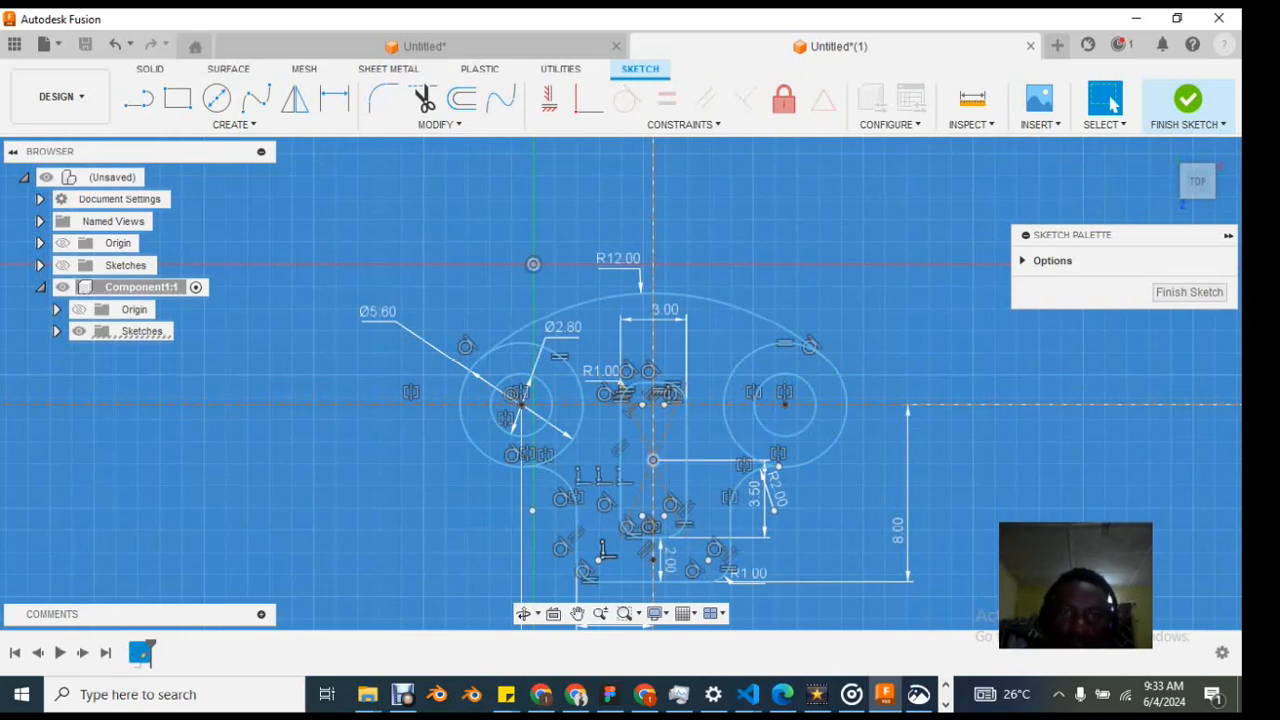
pyautogui.click(589, 98)
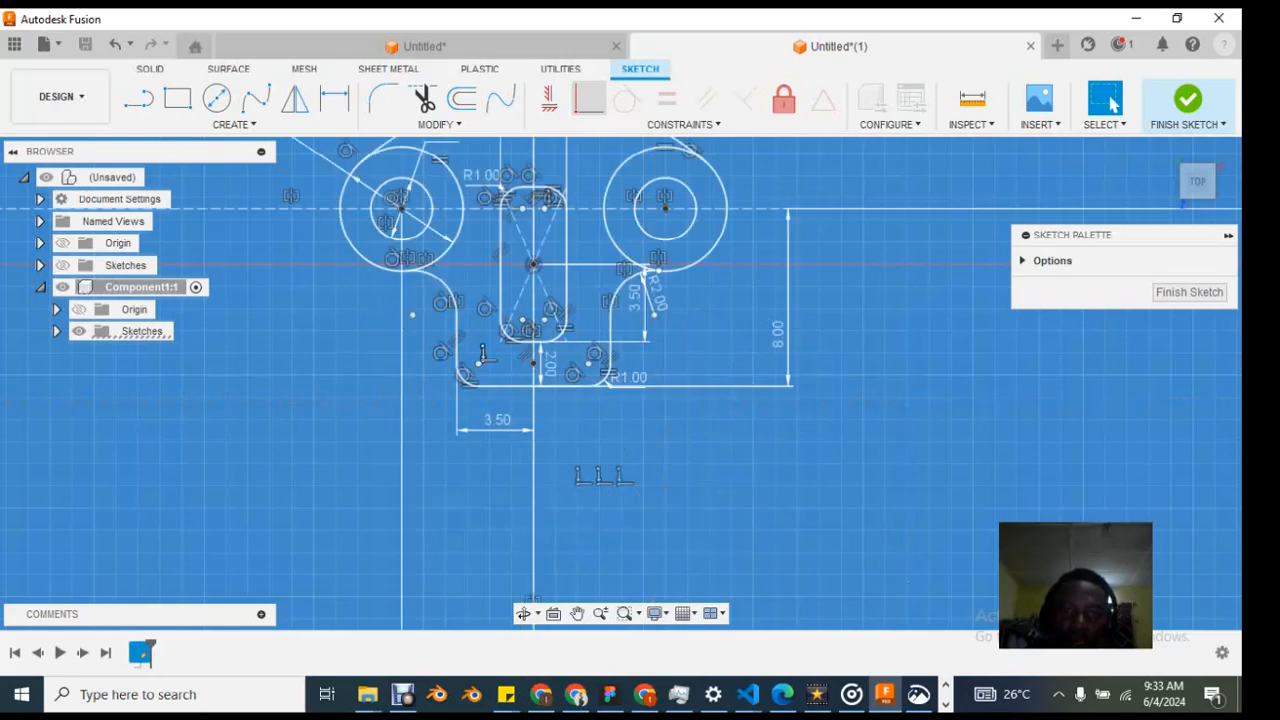
# Step: Compare the whole sketch outline and its dimensions with the reference drawing, and finish the sketch
pyautogui.scroll(-2, 581, 262)
pyautogui.scroll(4, 562, 192)
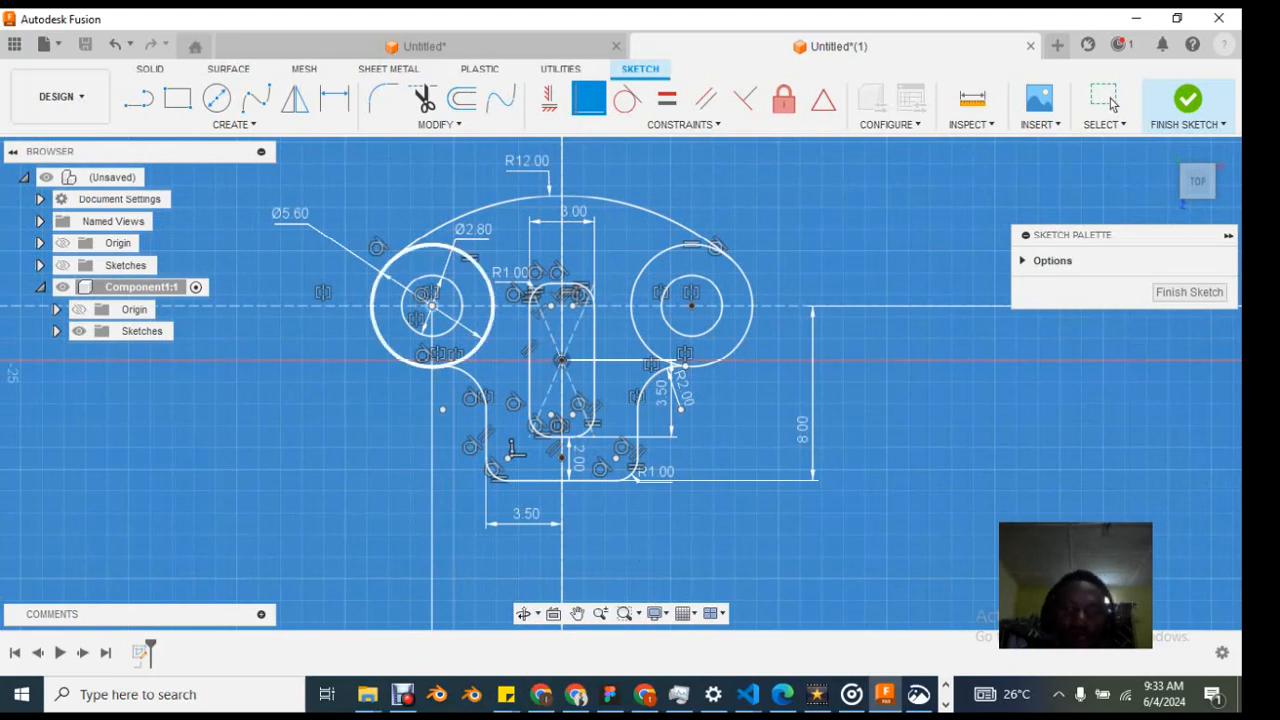
pyautogui.scroll(-2, 400, 250)
pyautogui.scroll(3, 400, 250)
pyautogui.scroll(1, 488, 280)
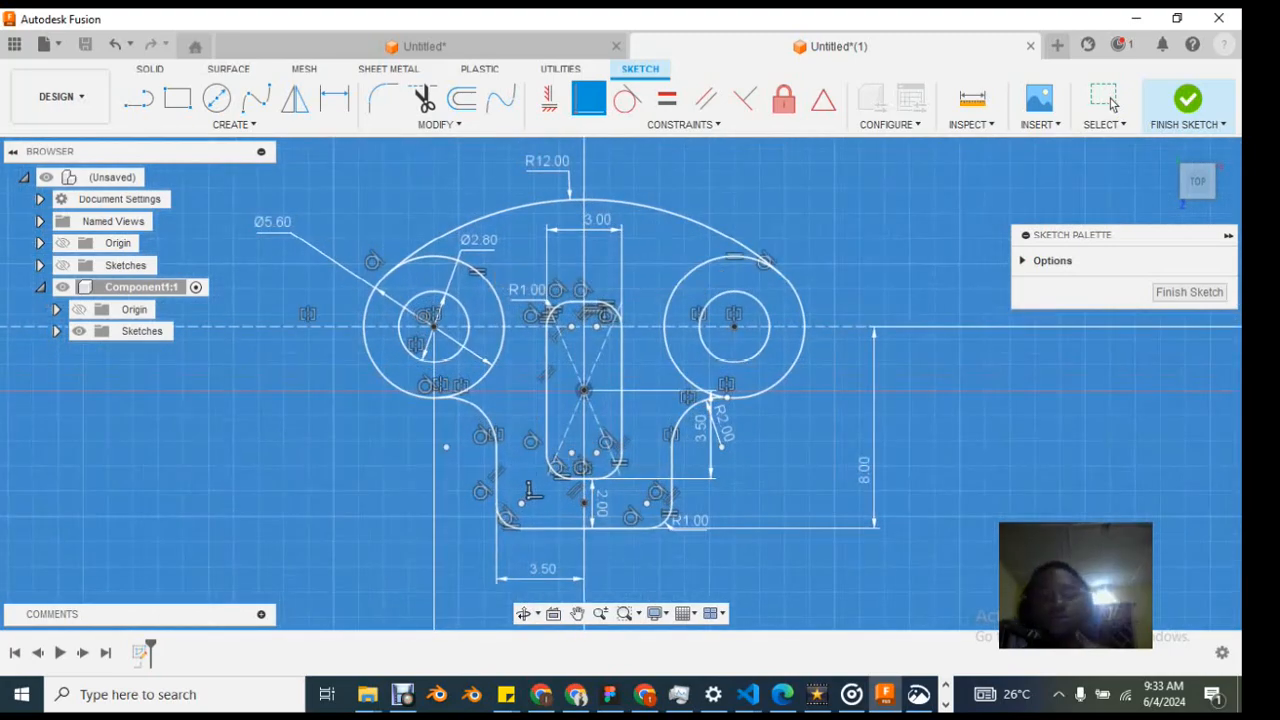
pyautogui.scroll(-3, 491, 284)
pyautogui.scroll(2, 488, 290)
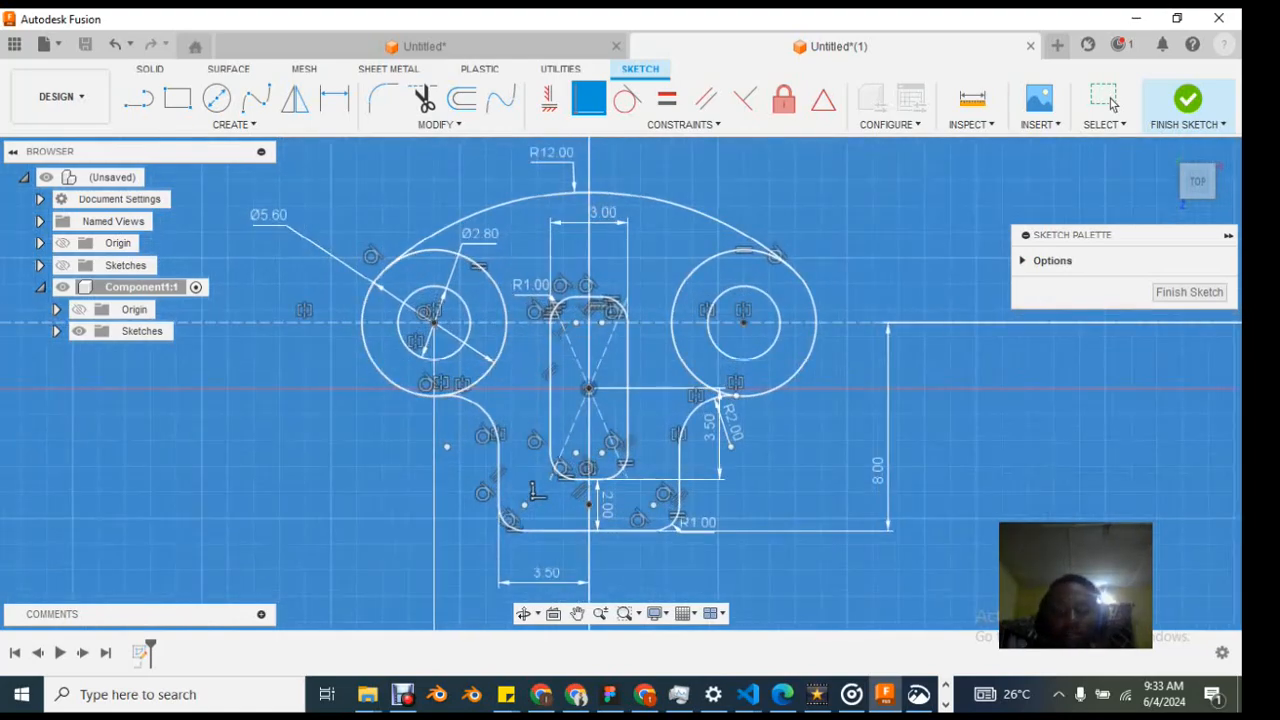
pyautogui.hotkey('alt', 'Tab')
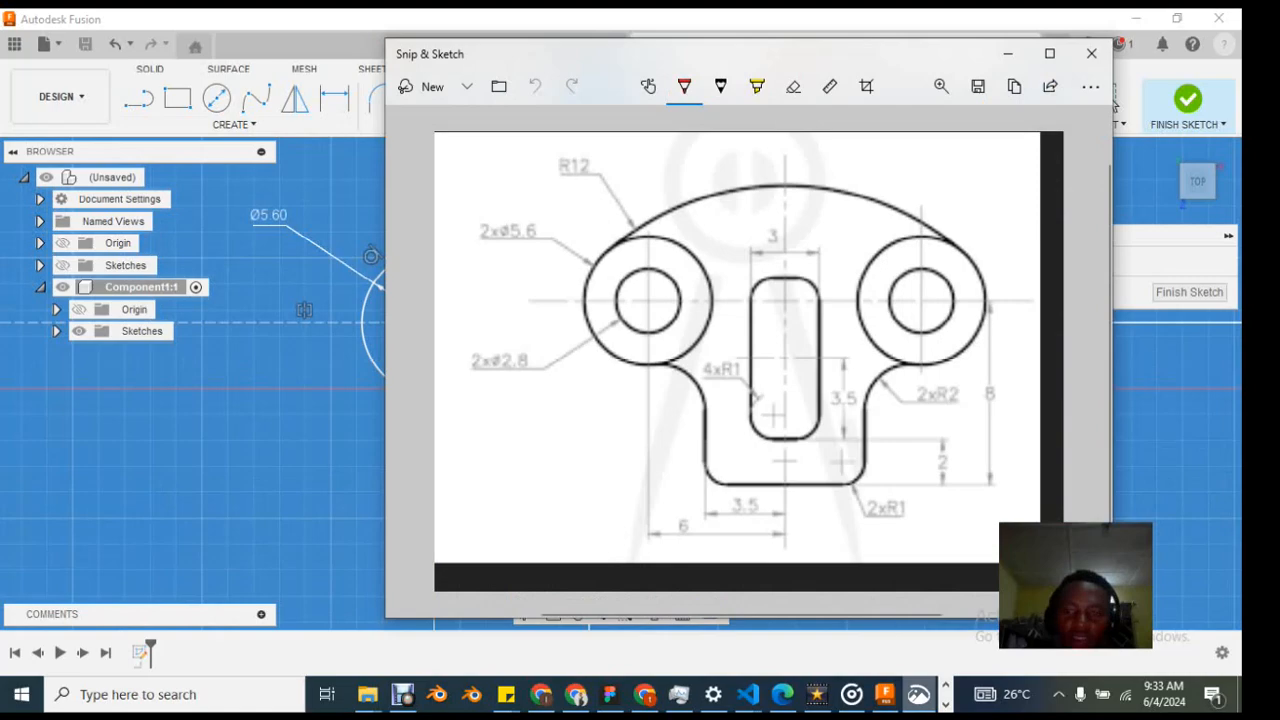
pyautogui.hotkey('alt', 'Tab')
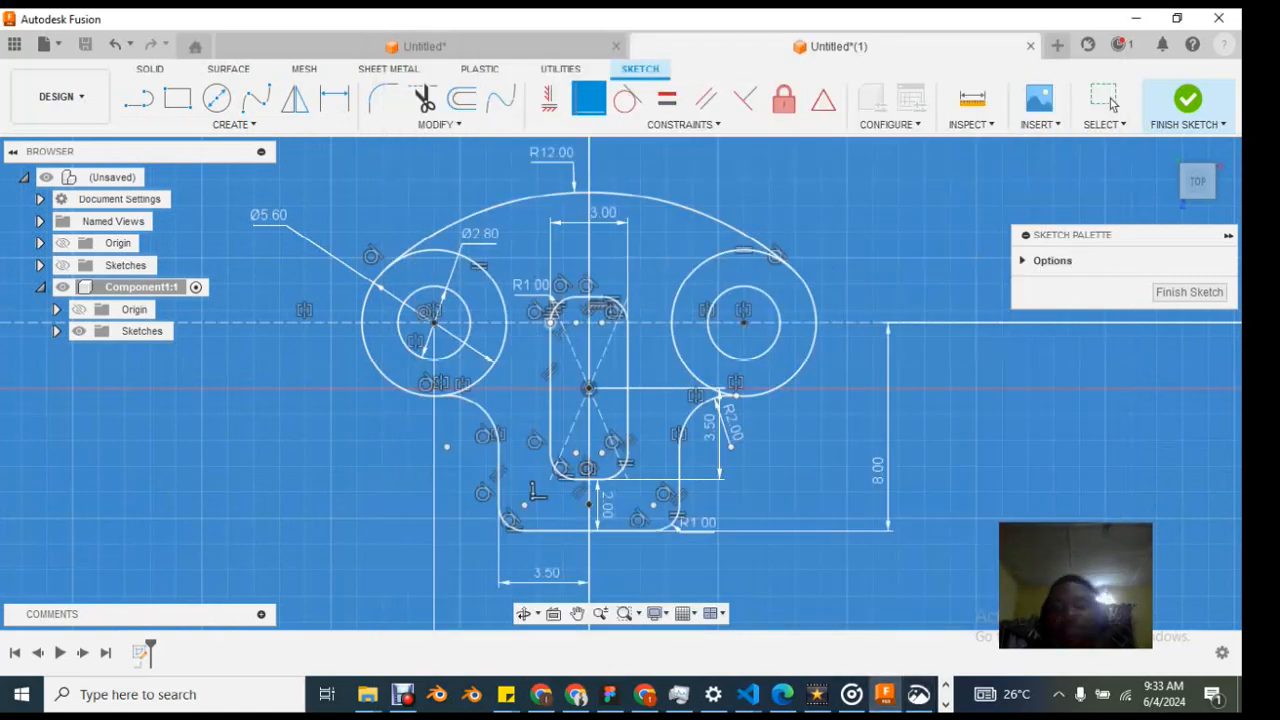
pyautogui.scroll(-3, 580, 352)
pyautogui.scroll(2, 580, 352)
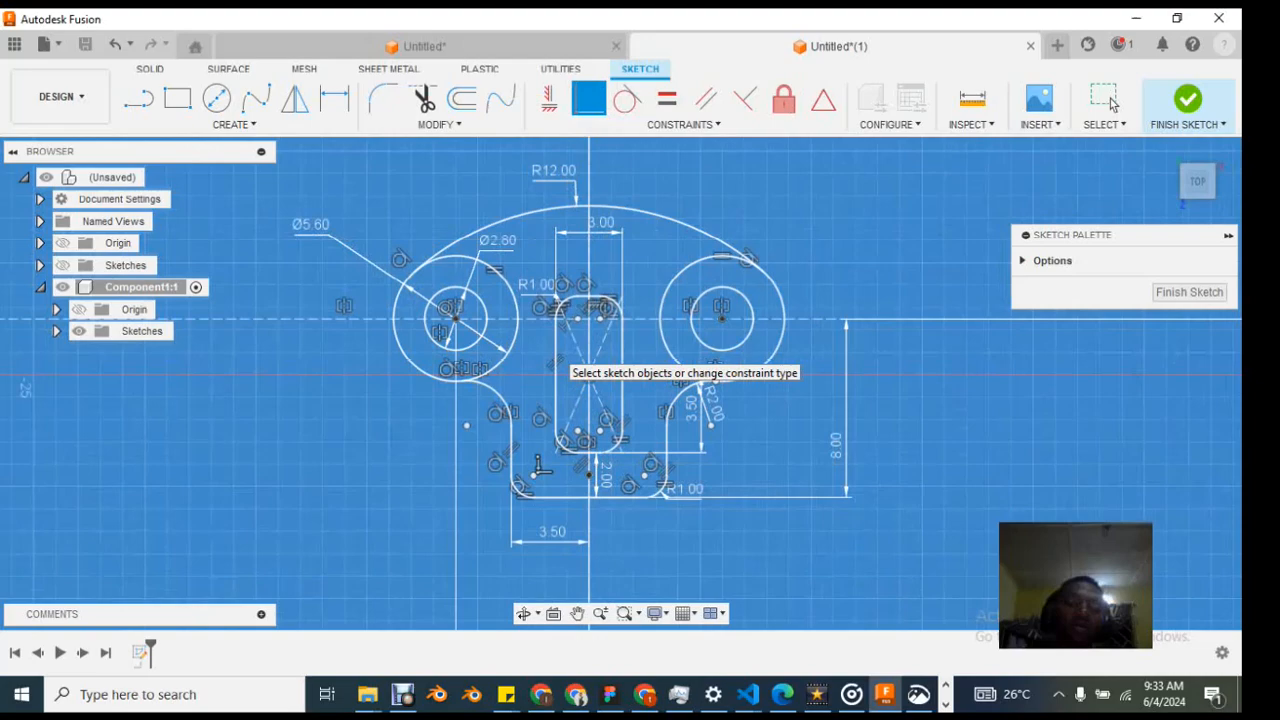
pyautogui.scroll(1, 580, 352)
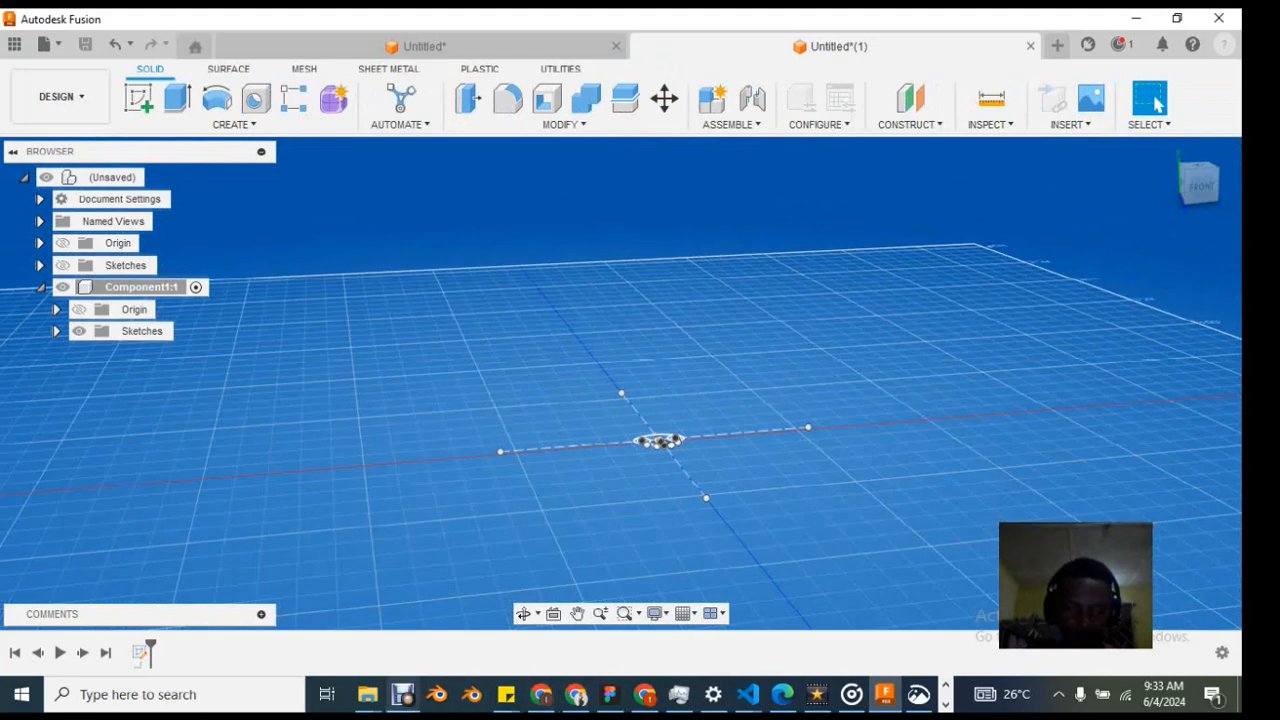
pyautogui.click(403, 694)
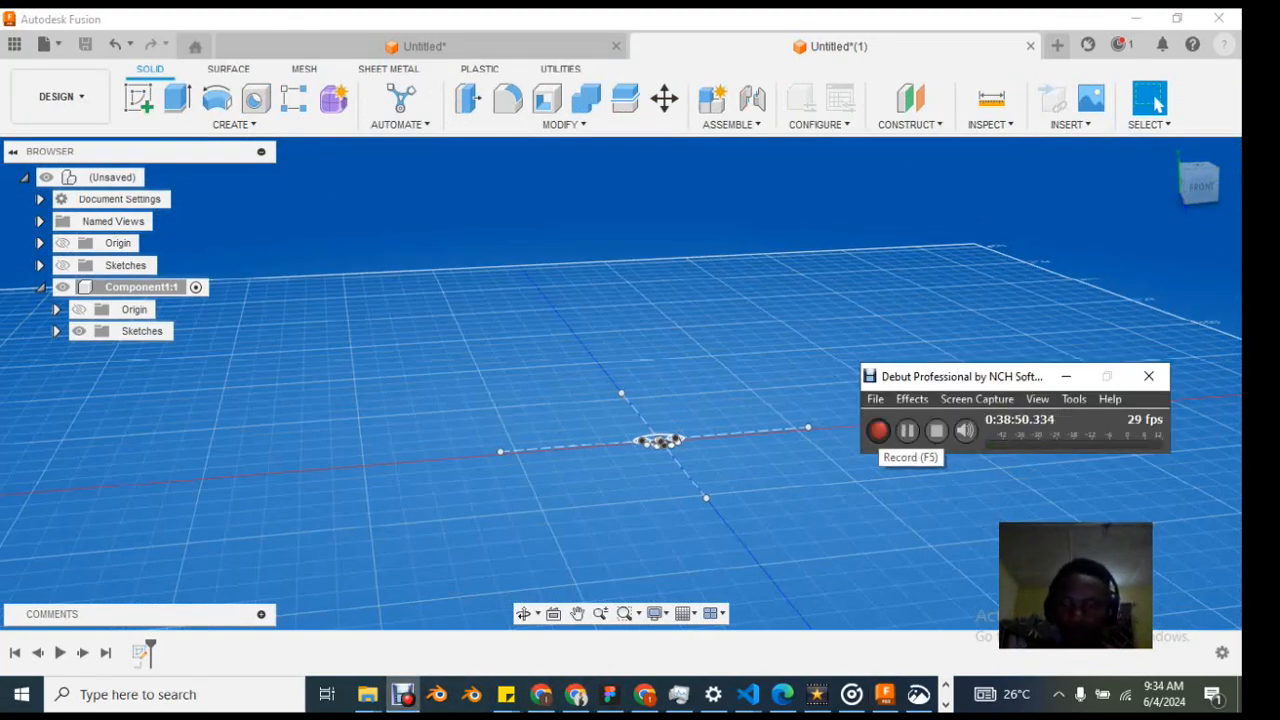